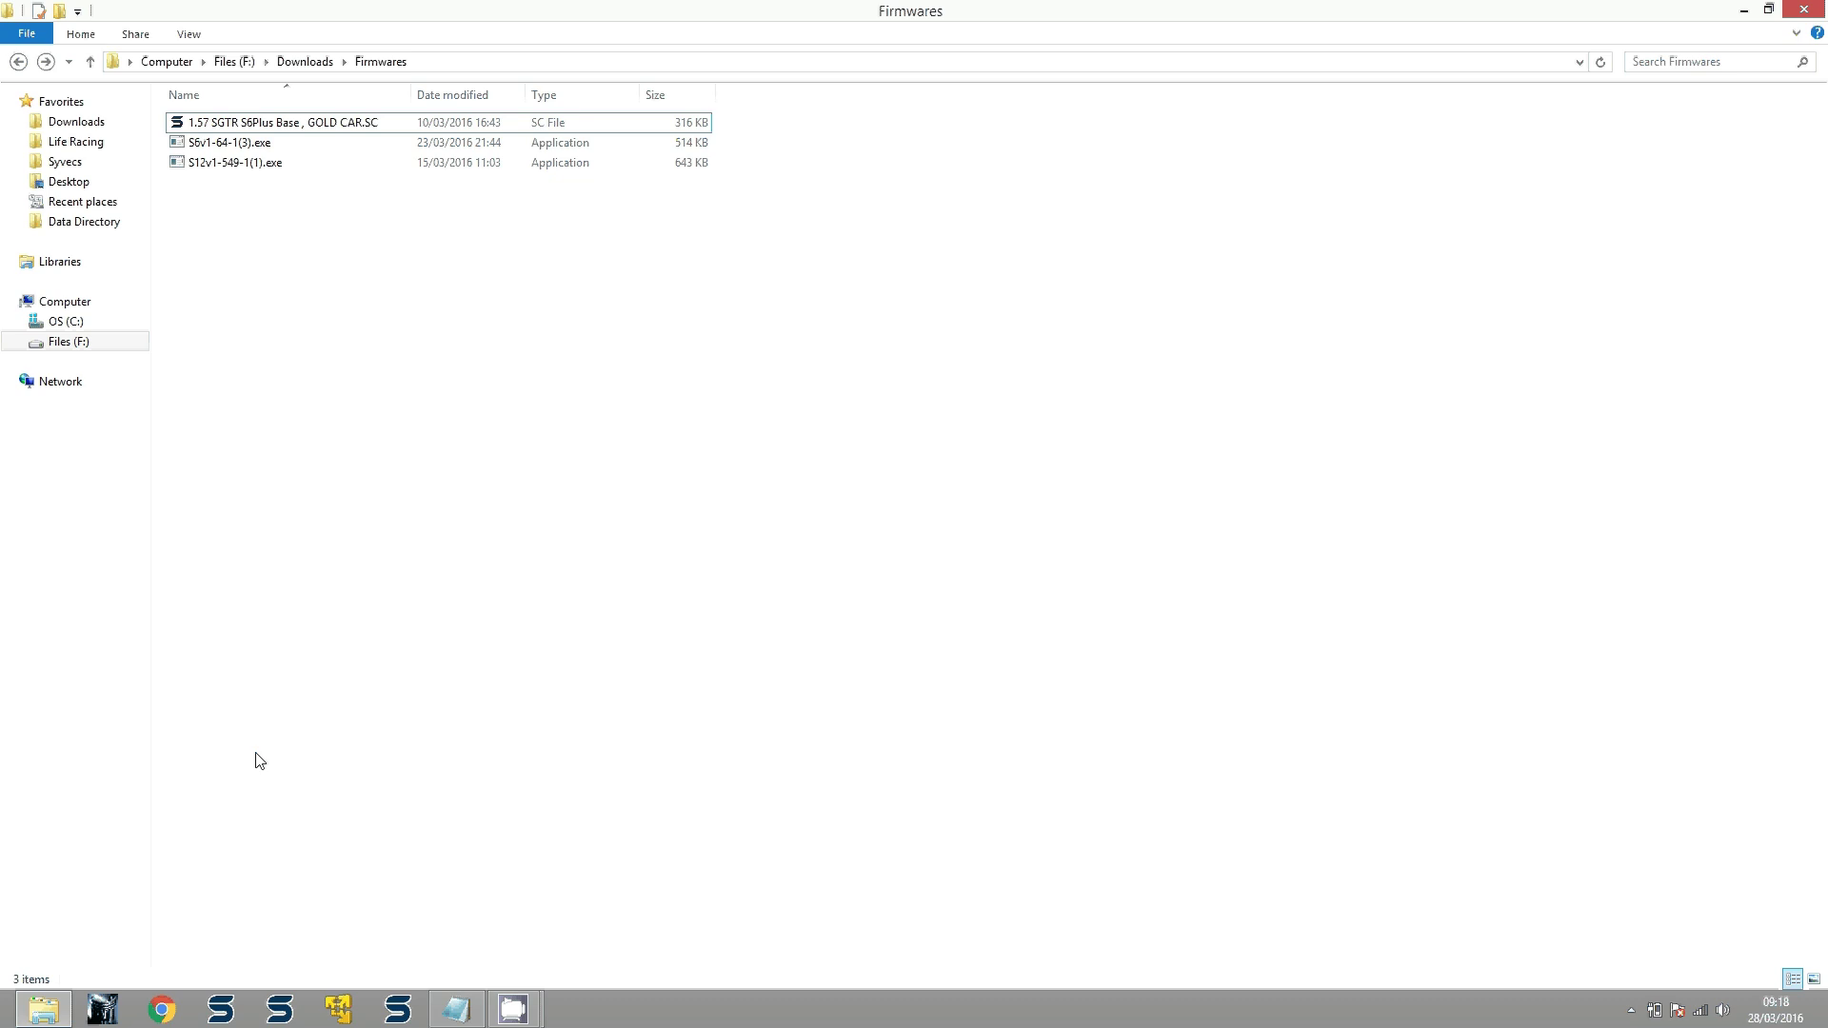
Run the S6v1-64-1(3).exe firmware programmer, flash the device with serial number 1402 and exit the programmer
click(237, 158)
double_click(229, 144)
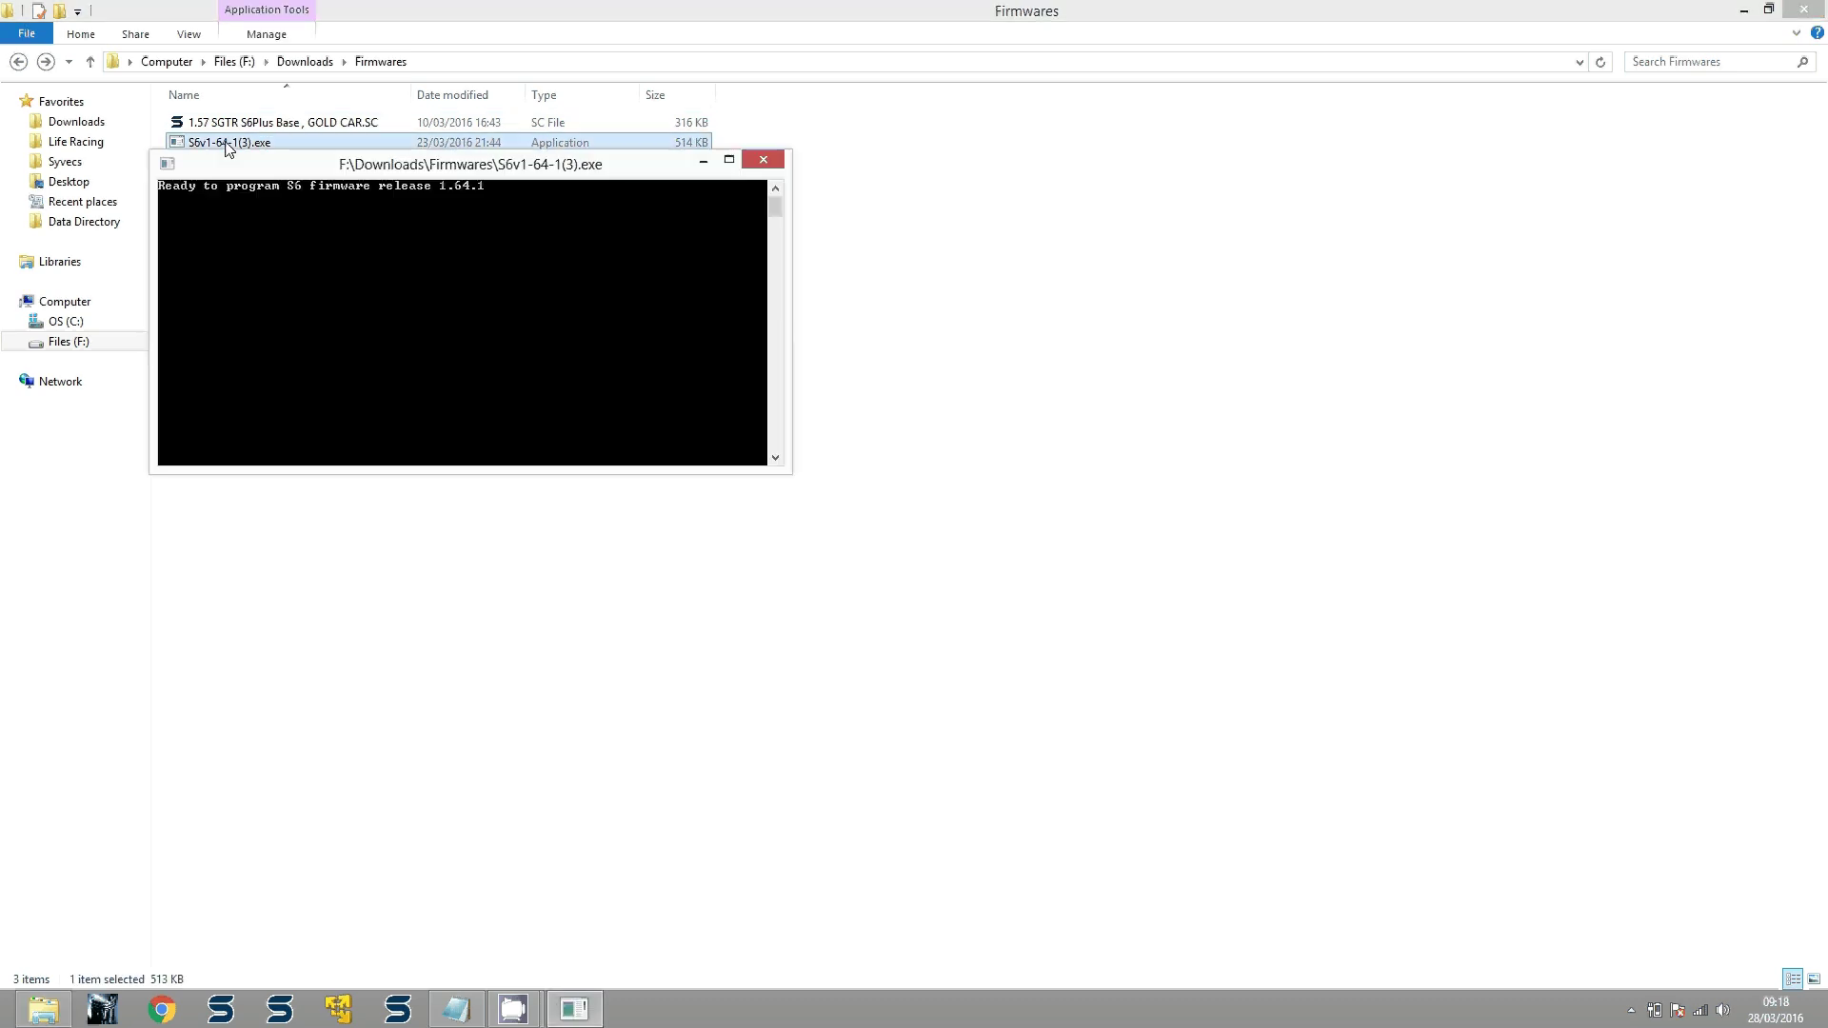
drag(248, 155, 252, 125)
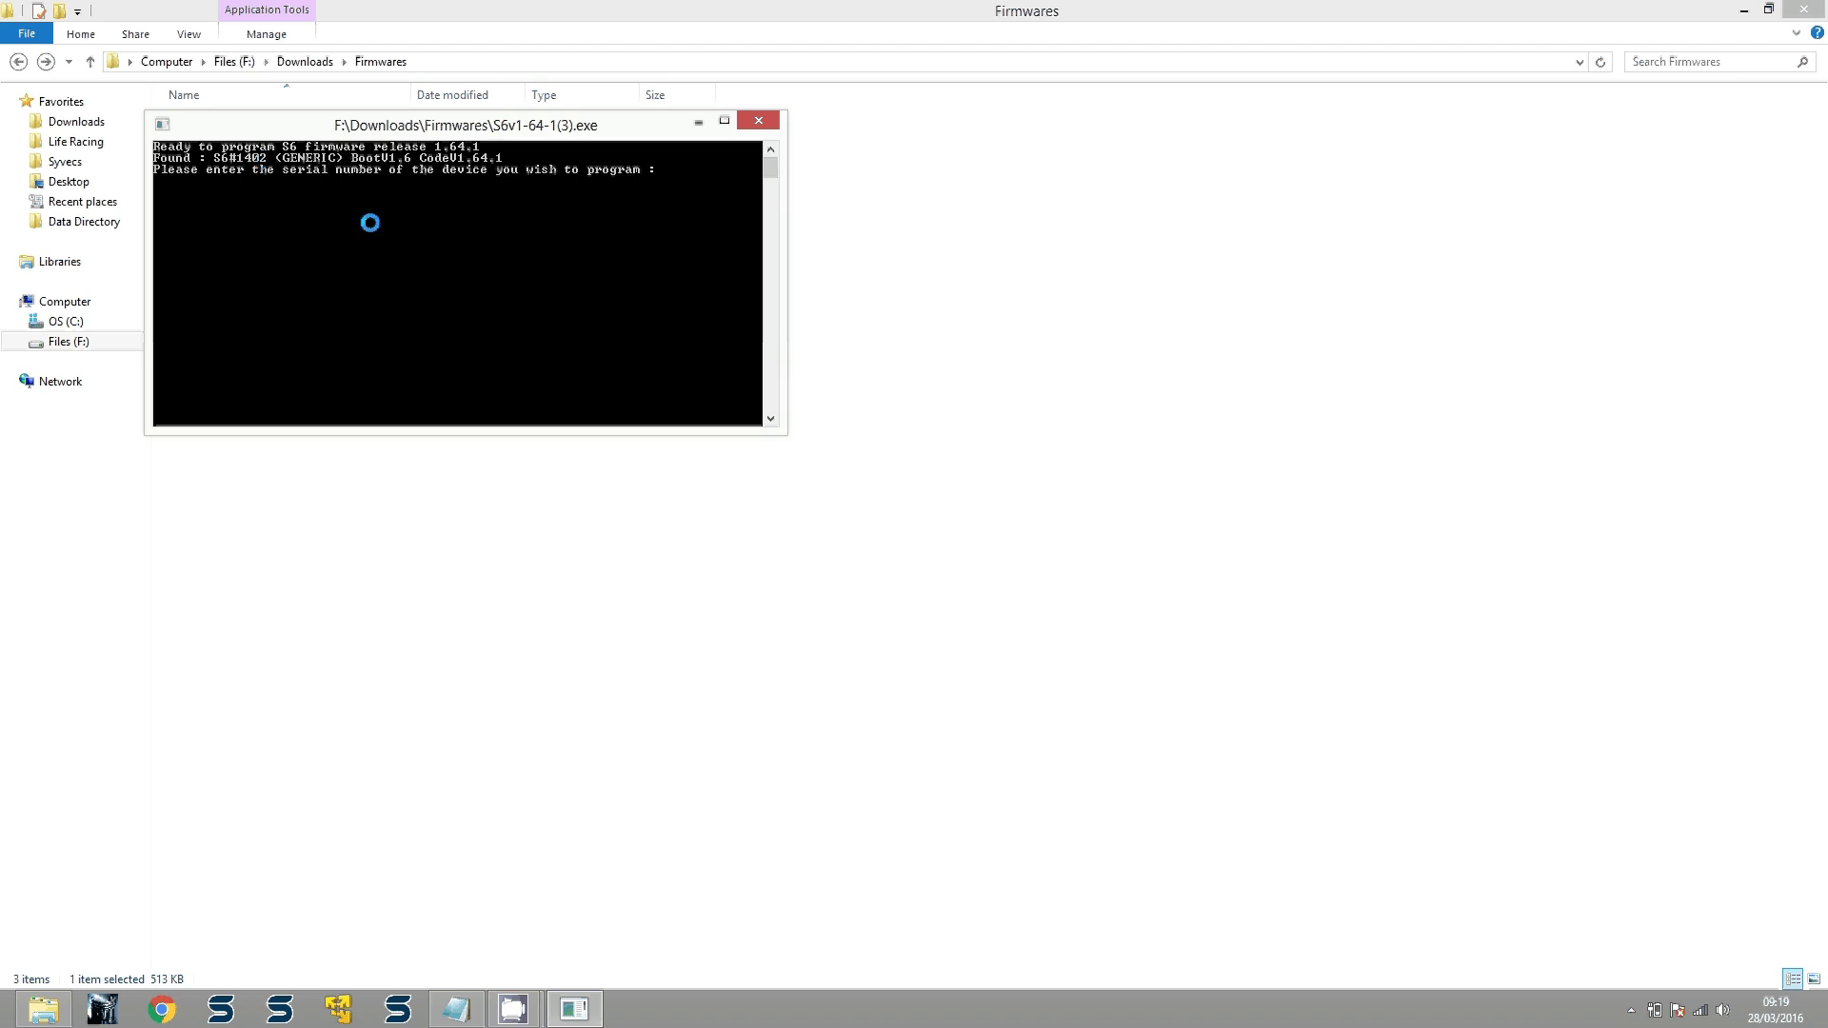
text(02)
key(Return)
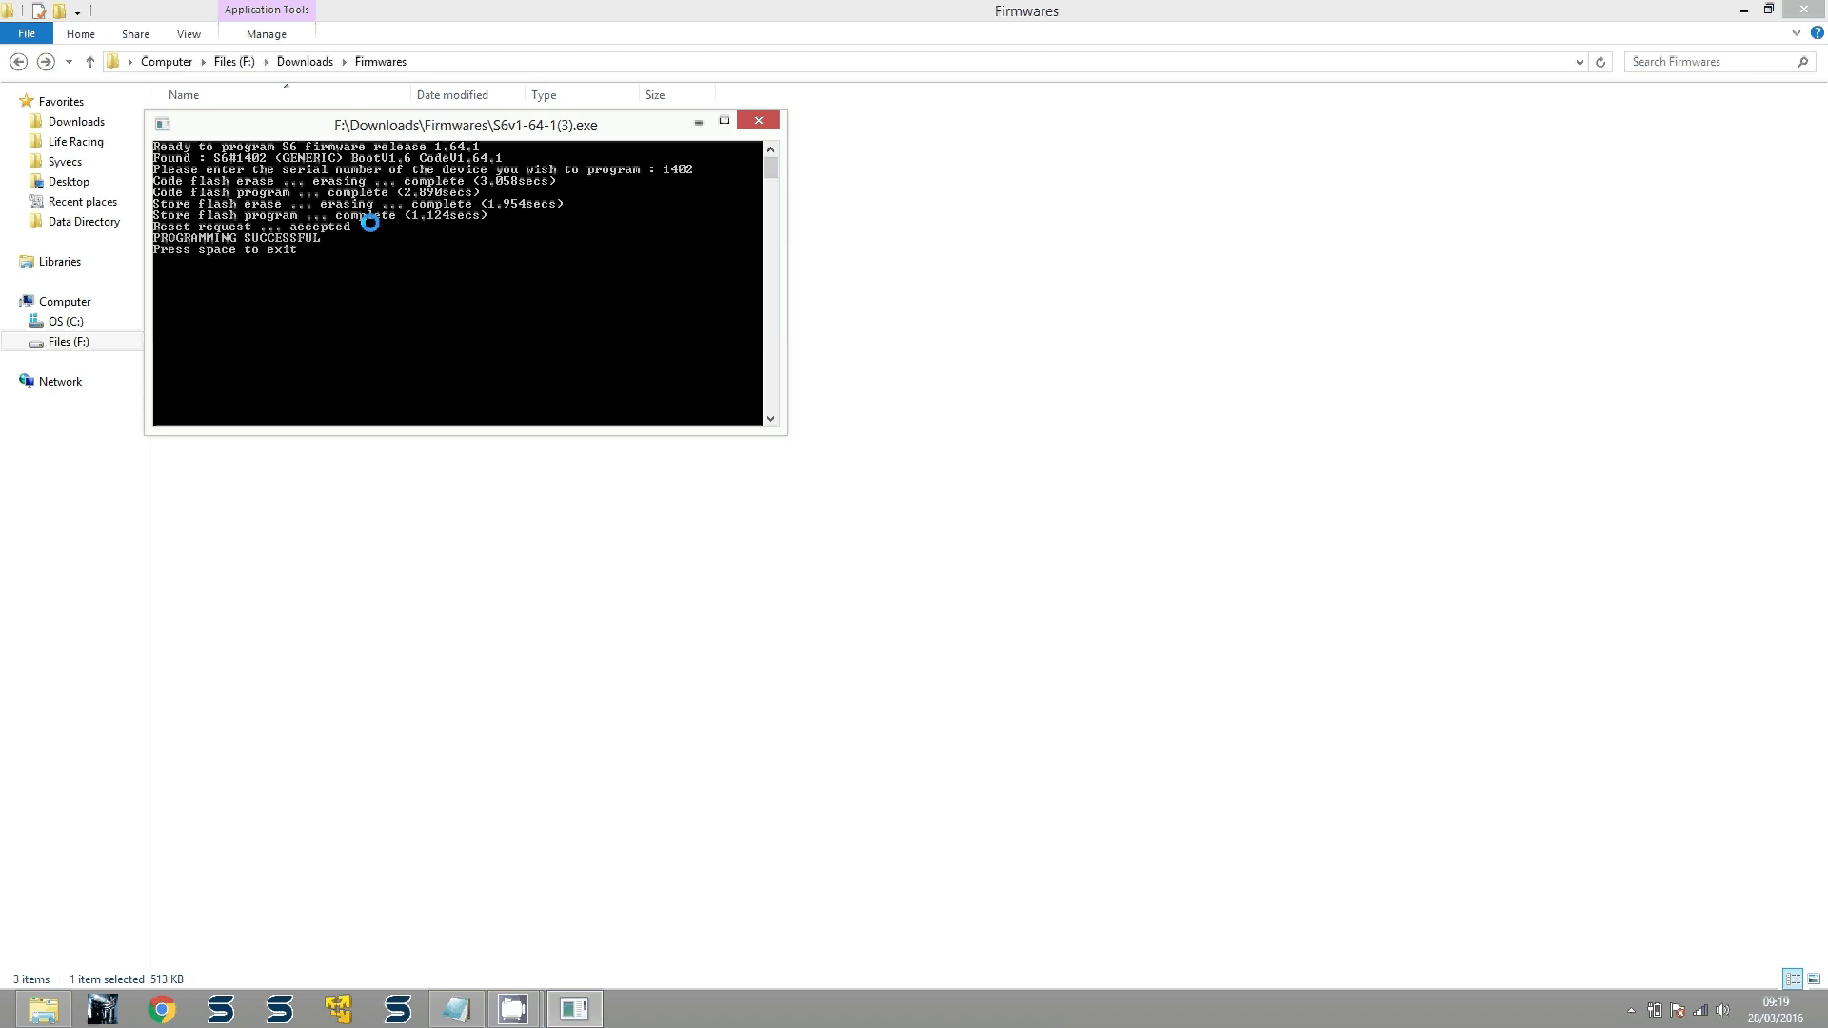
key(space)
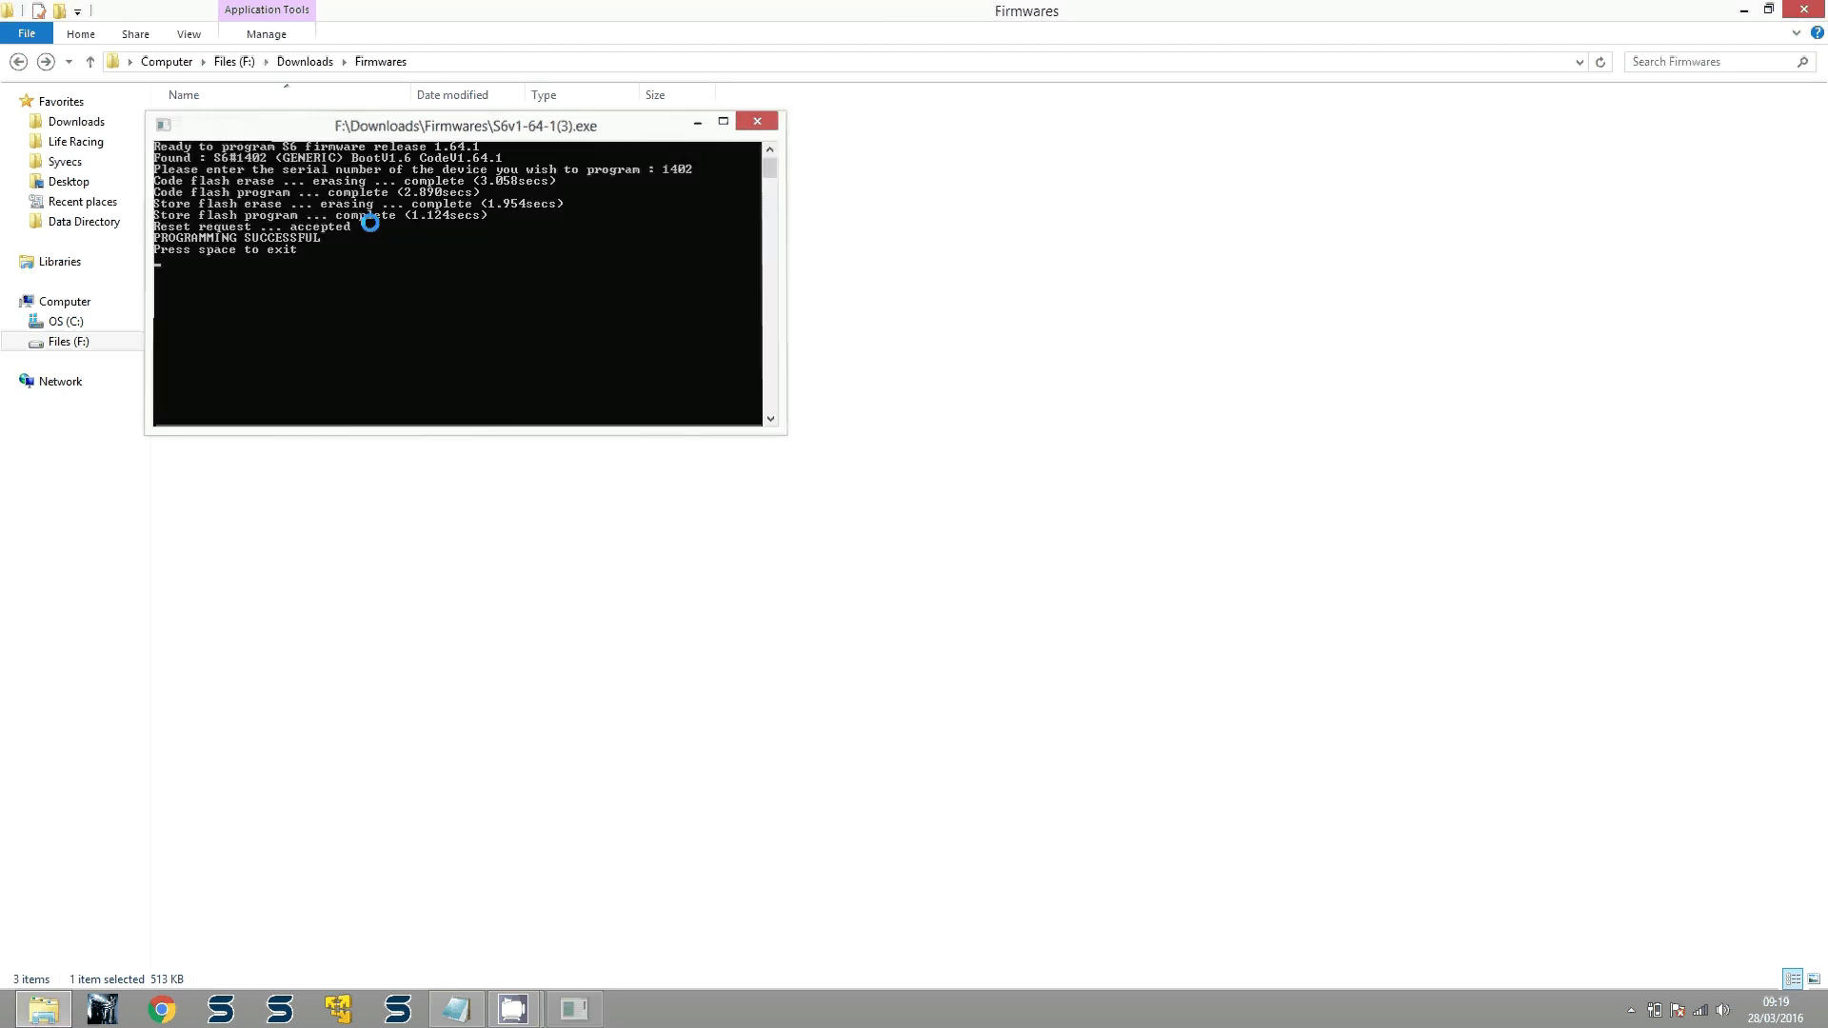
Switch to SCal, search for connected devices and connect to the S6 ECU
click(232, 1015)
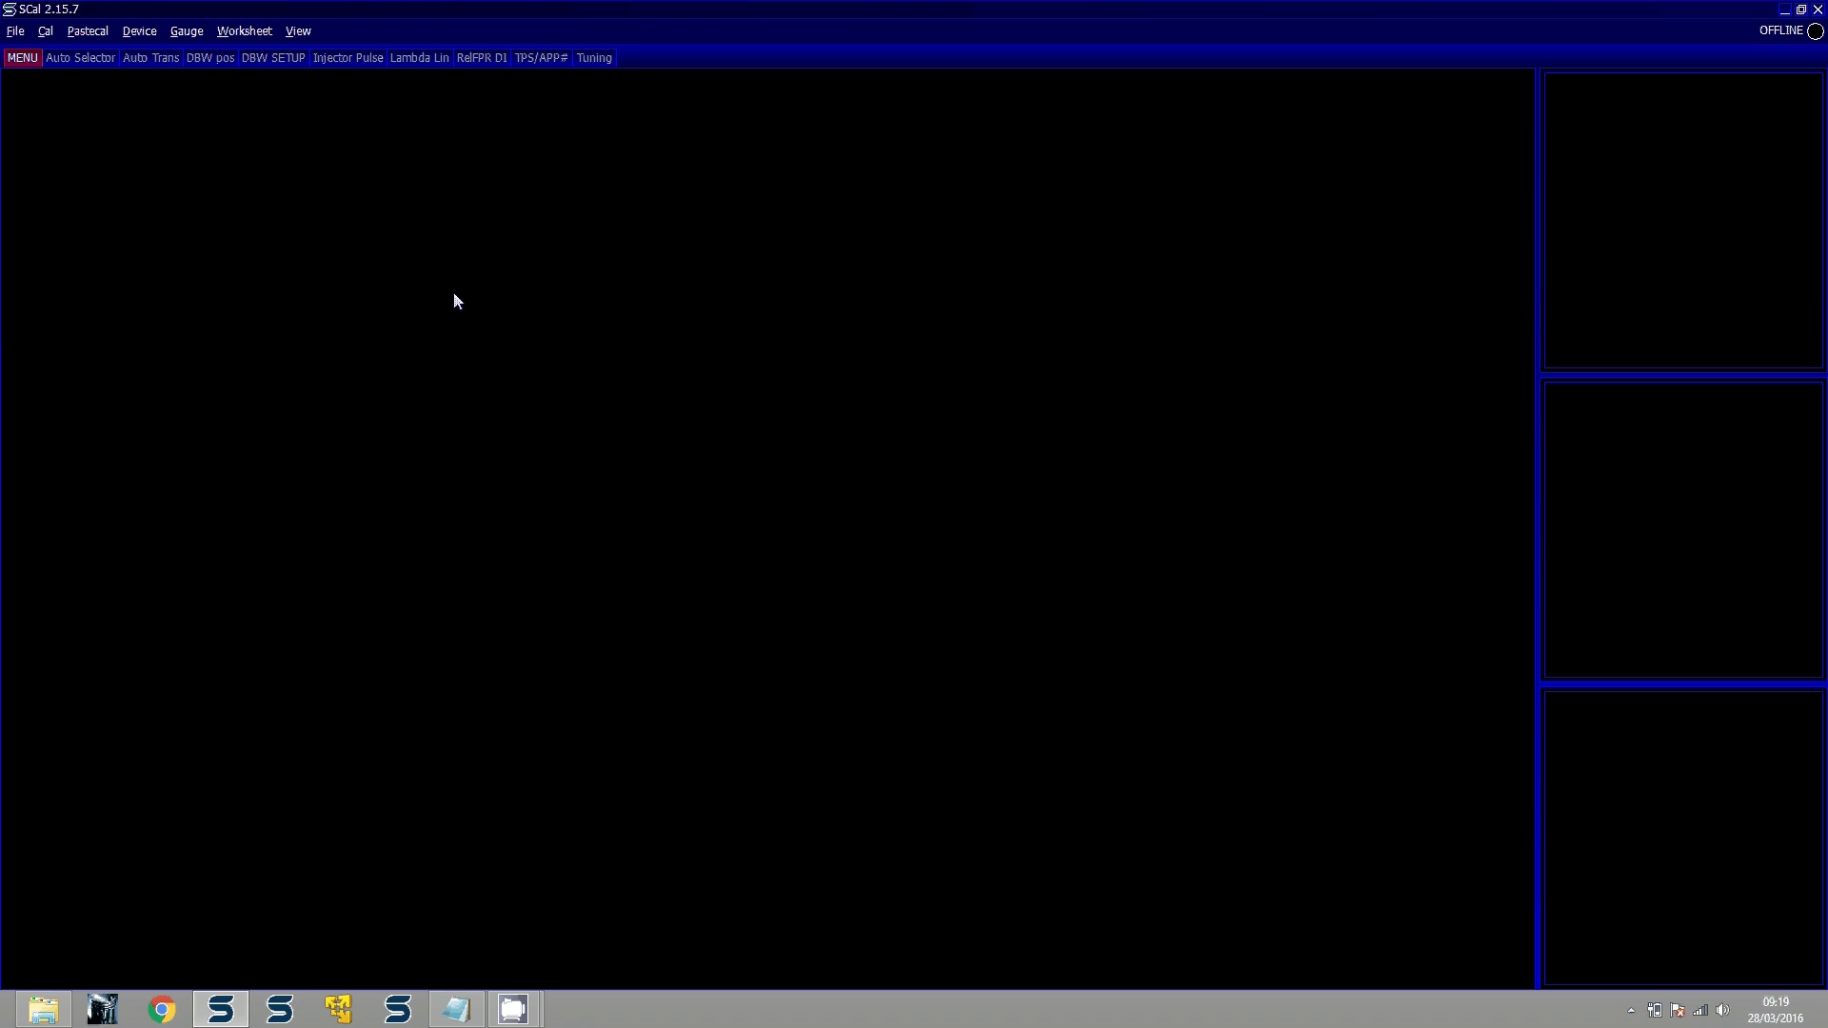
key(alt+d)
key(Return)
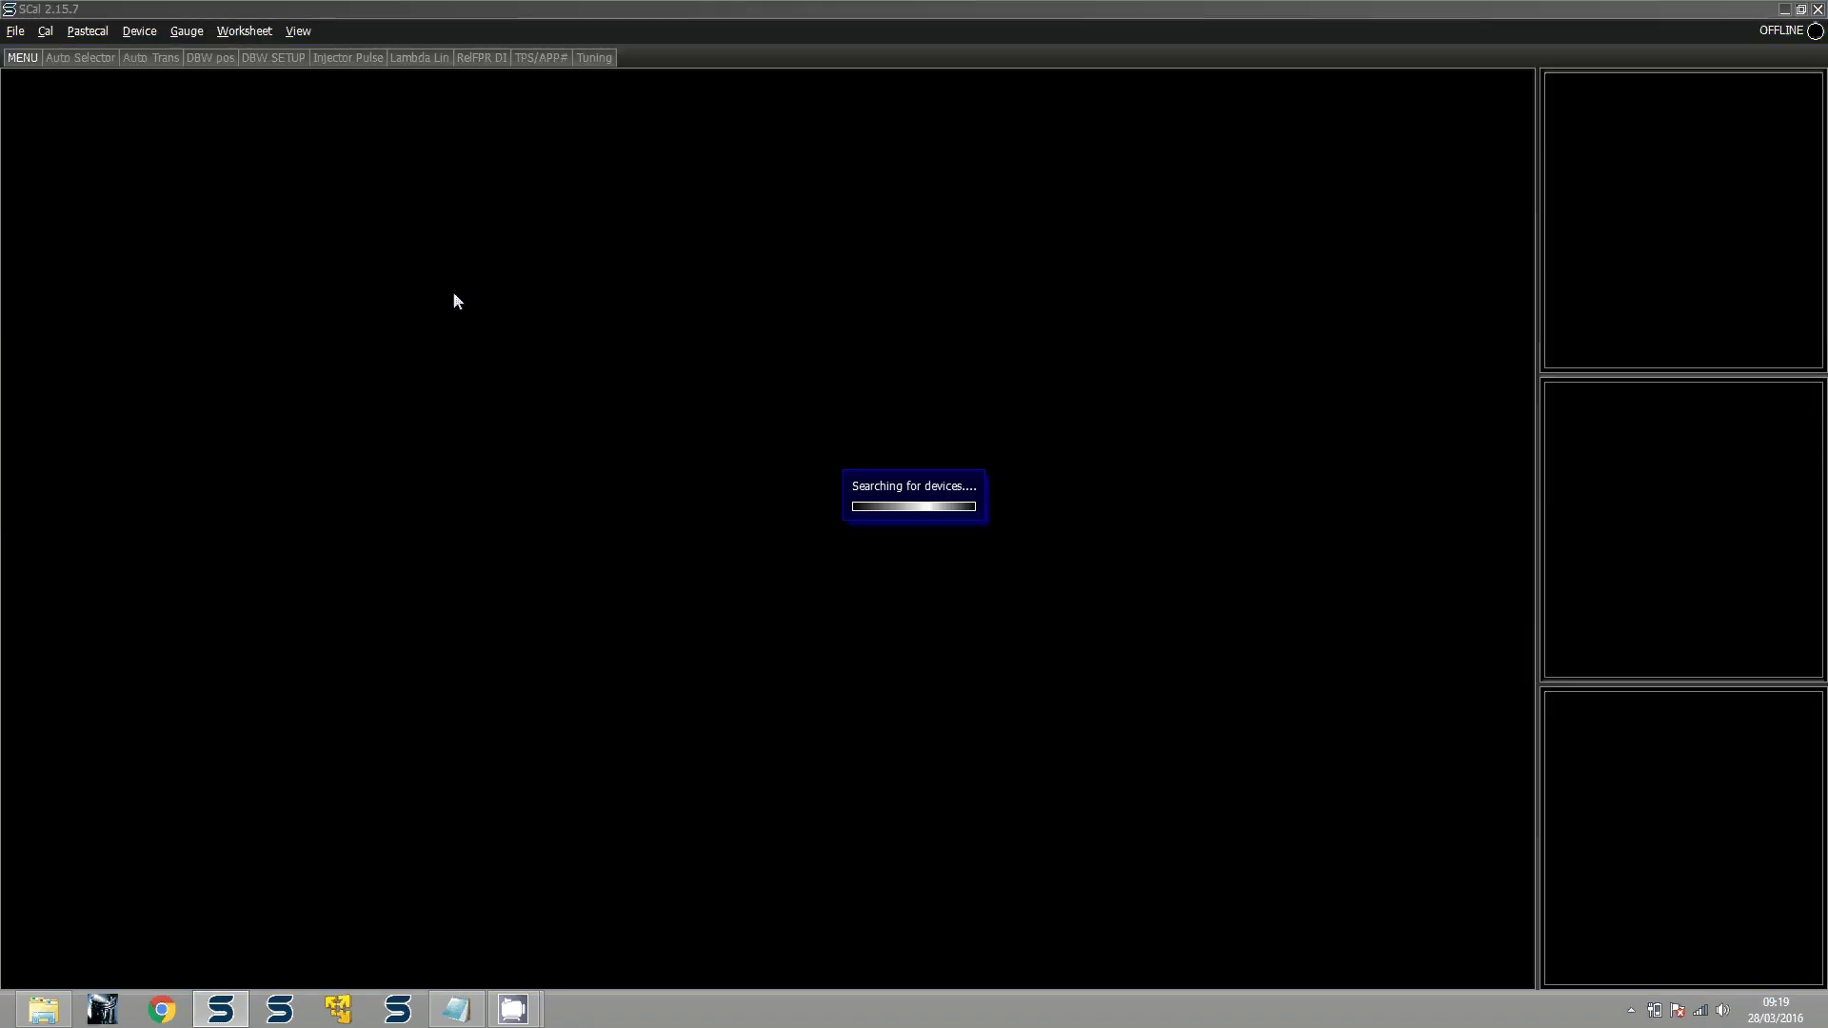
key(Return)
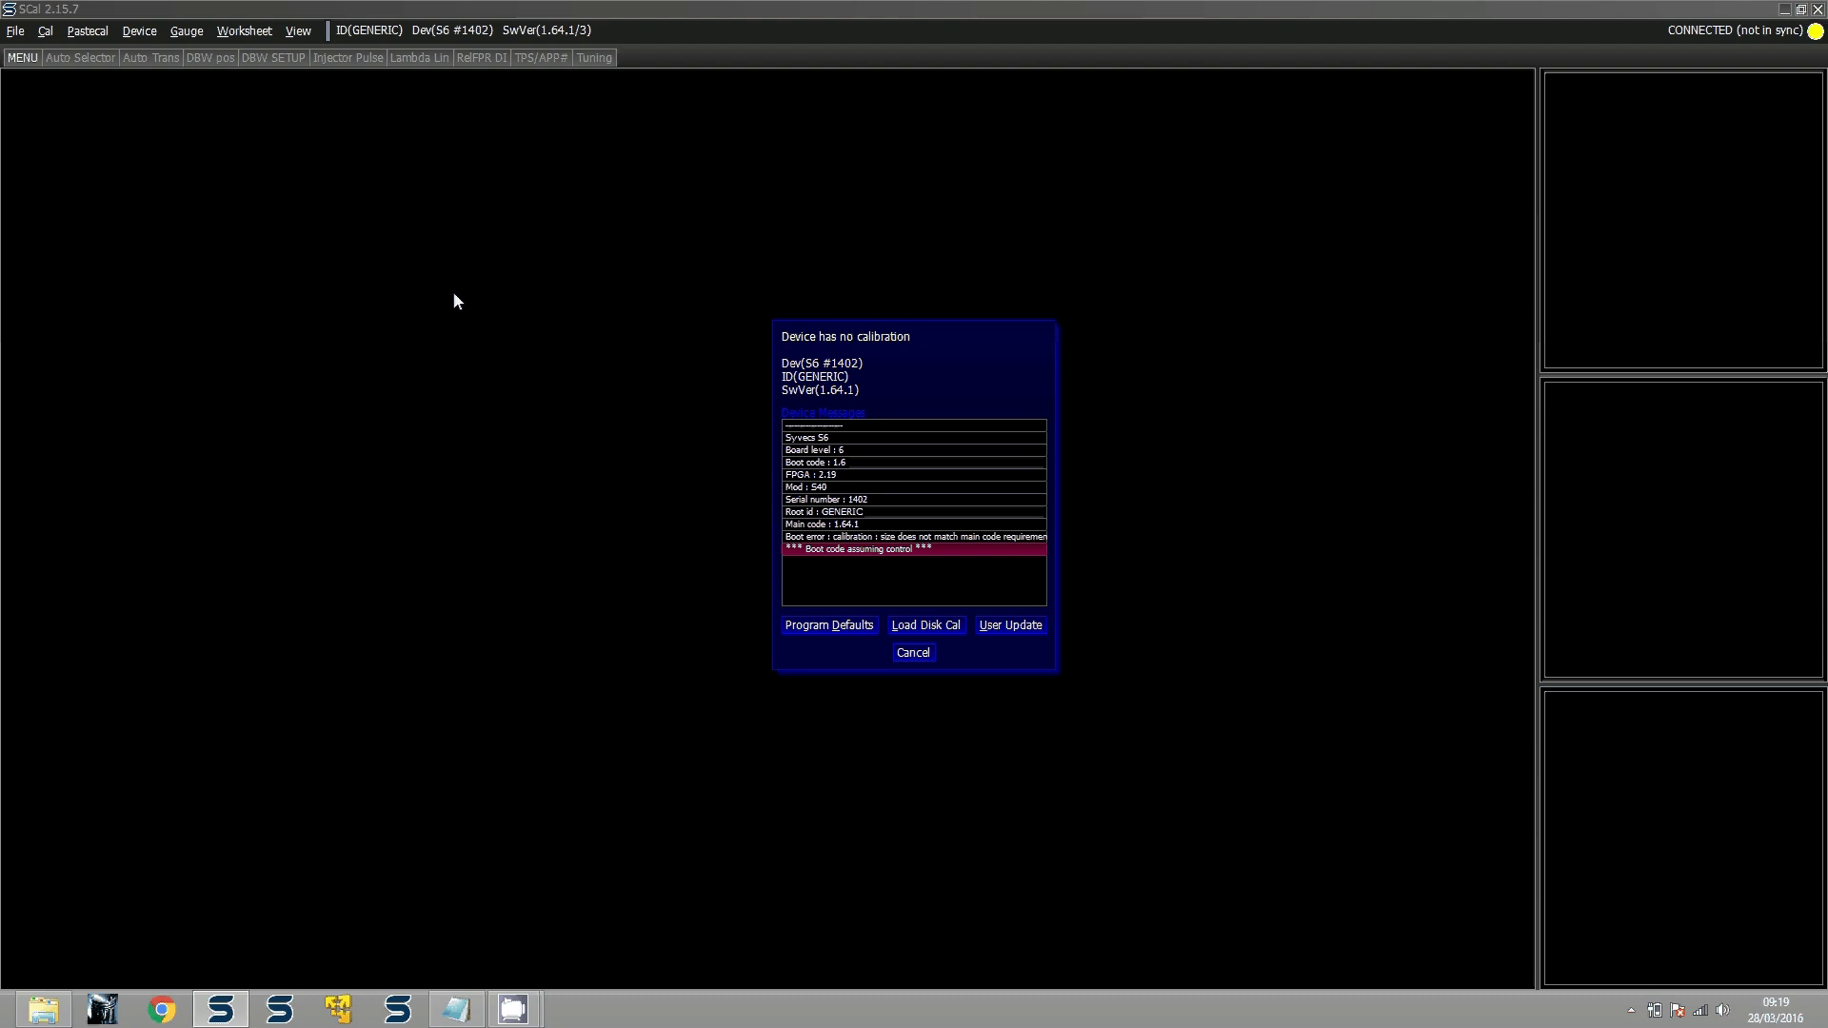
Open "1.57 SGTR S6Plus Base , GOLD CAR.SC" from the Firmwares folder with GENERIC access, entering the file's passphrase
key(alt+Tab)
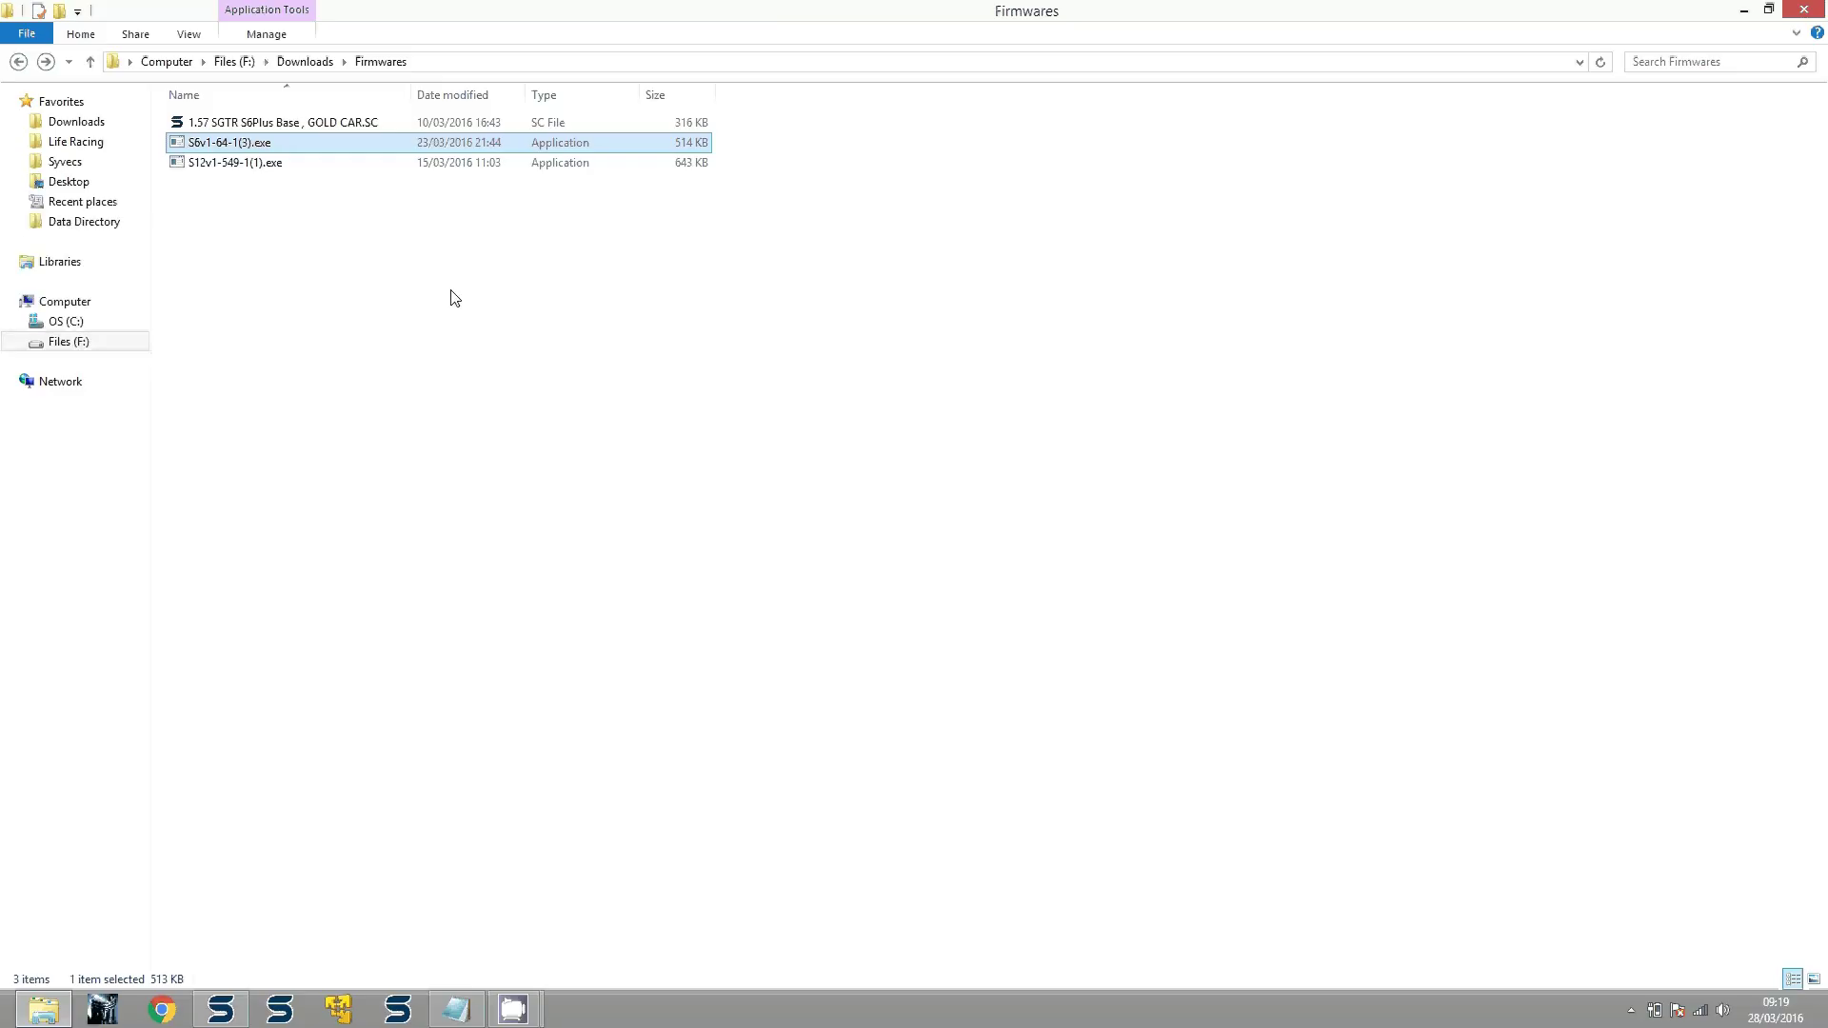
click(283, 127)
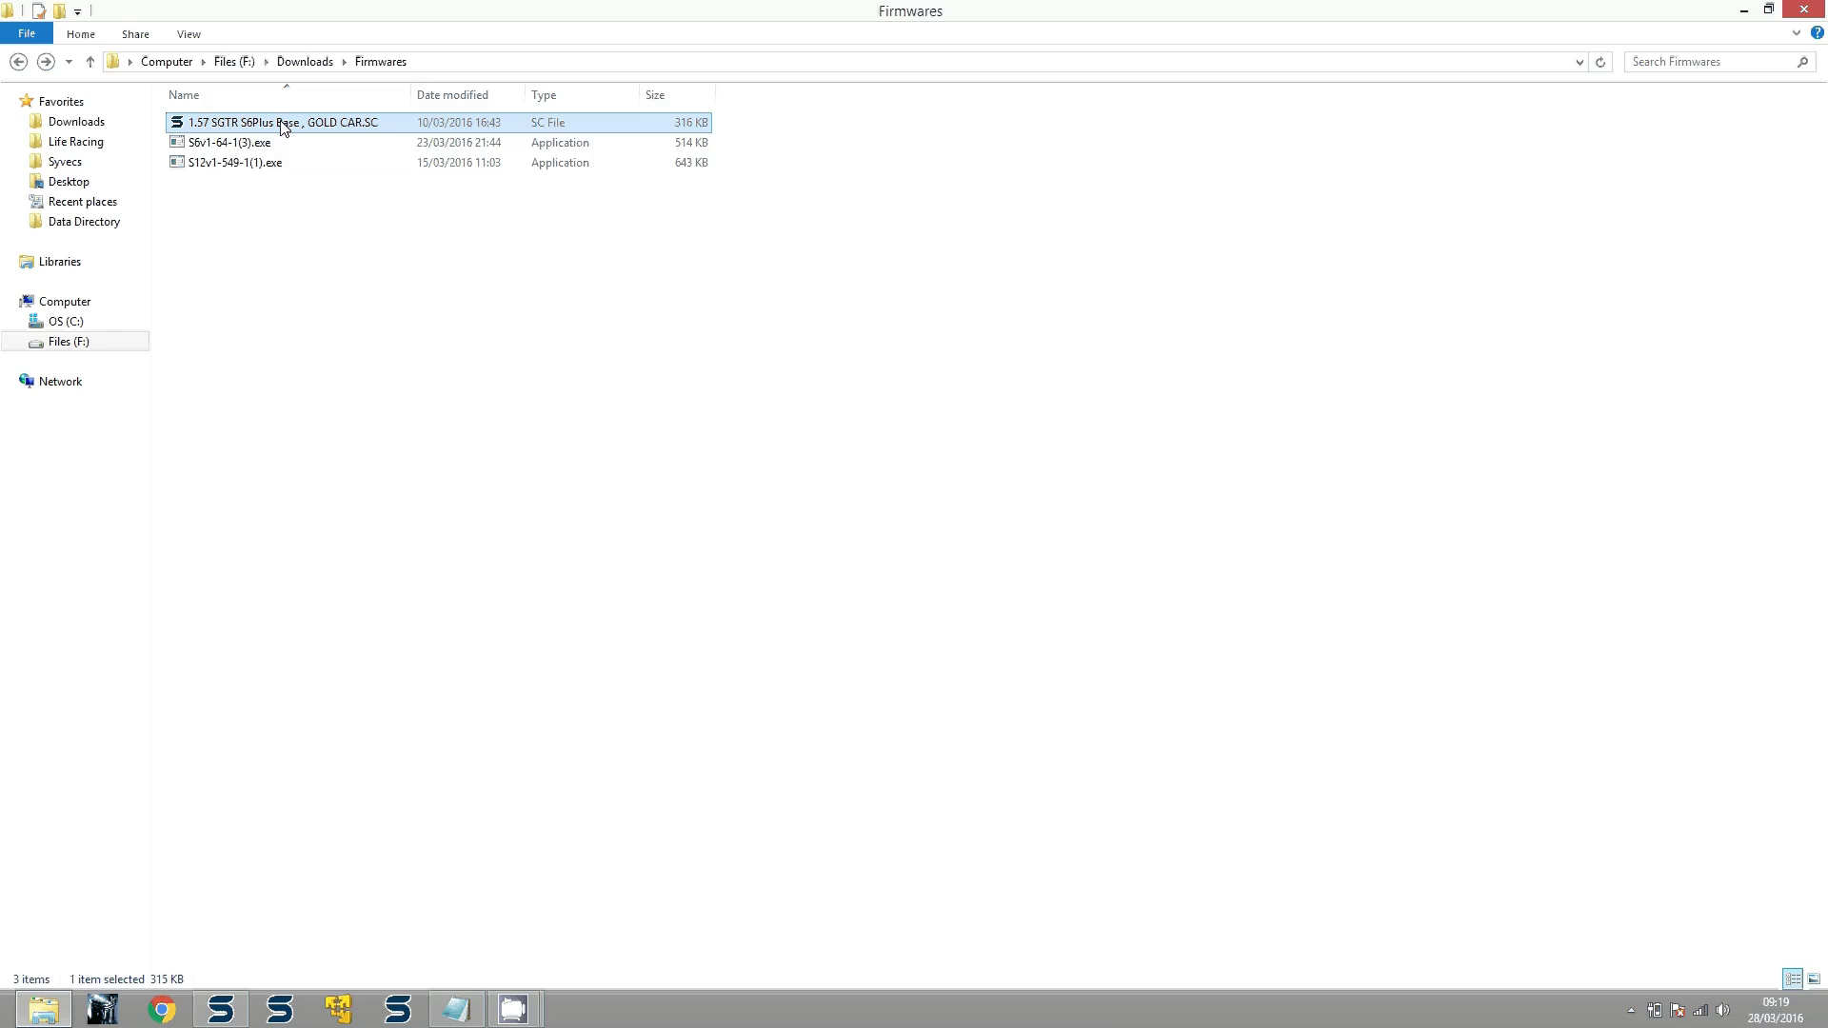
double_click(282, 124)
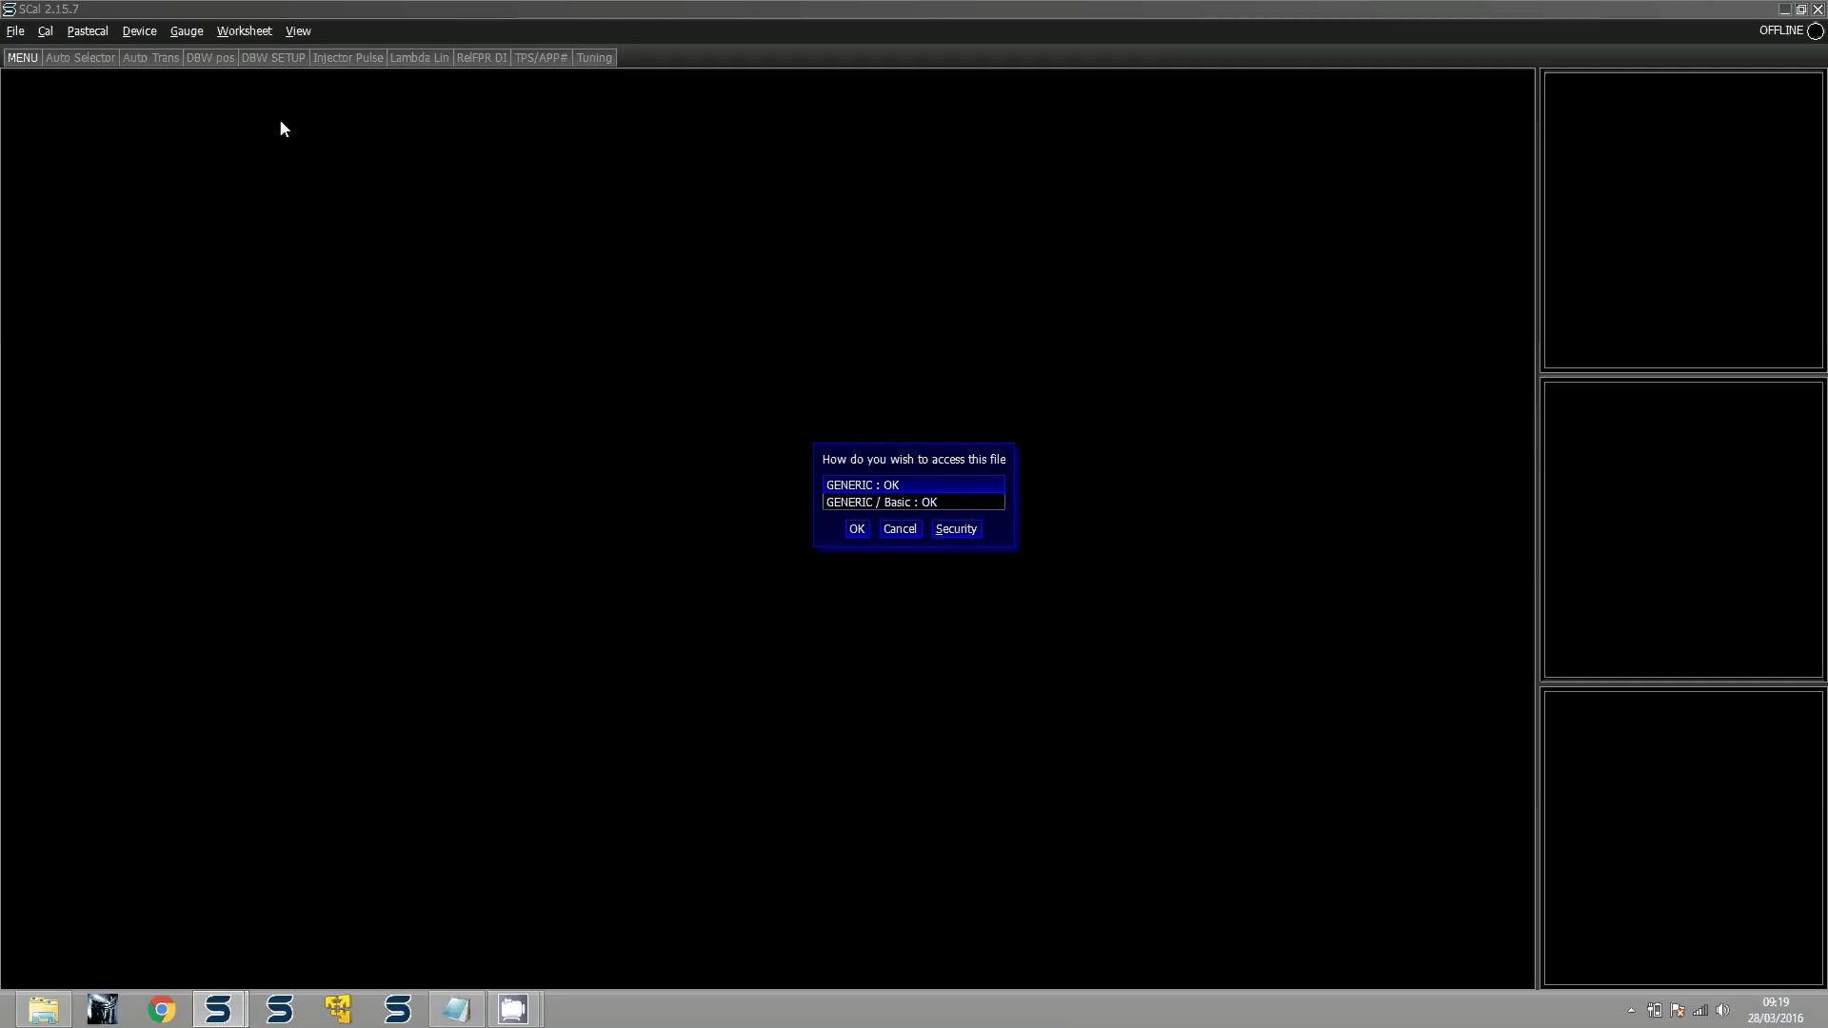
key(Return)
text(**)
key(Return)
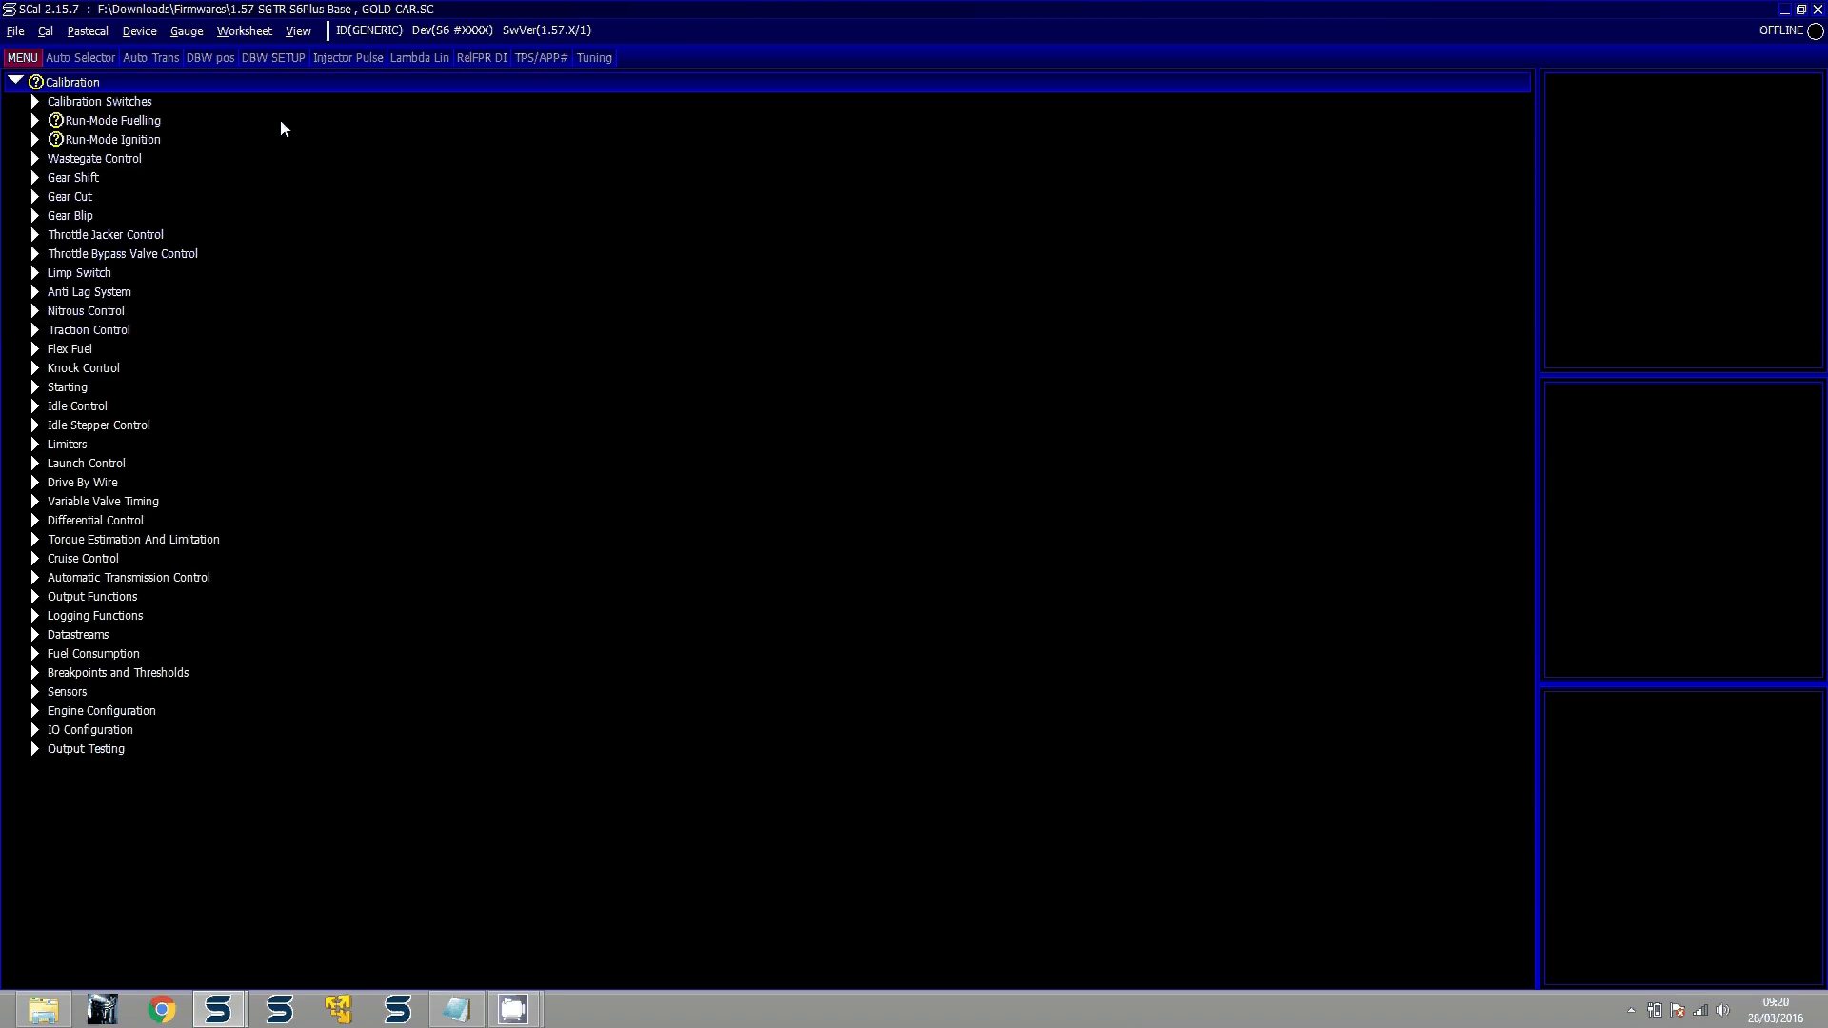
Change the calibration's software version to the S6.1.64.1.SP profile and tag the maps listed in the import report
key(Down)
key(Down)
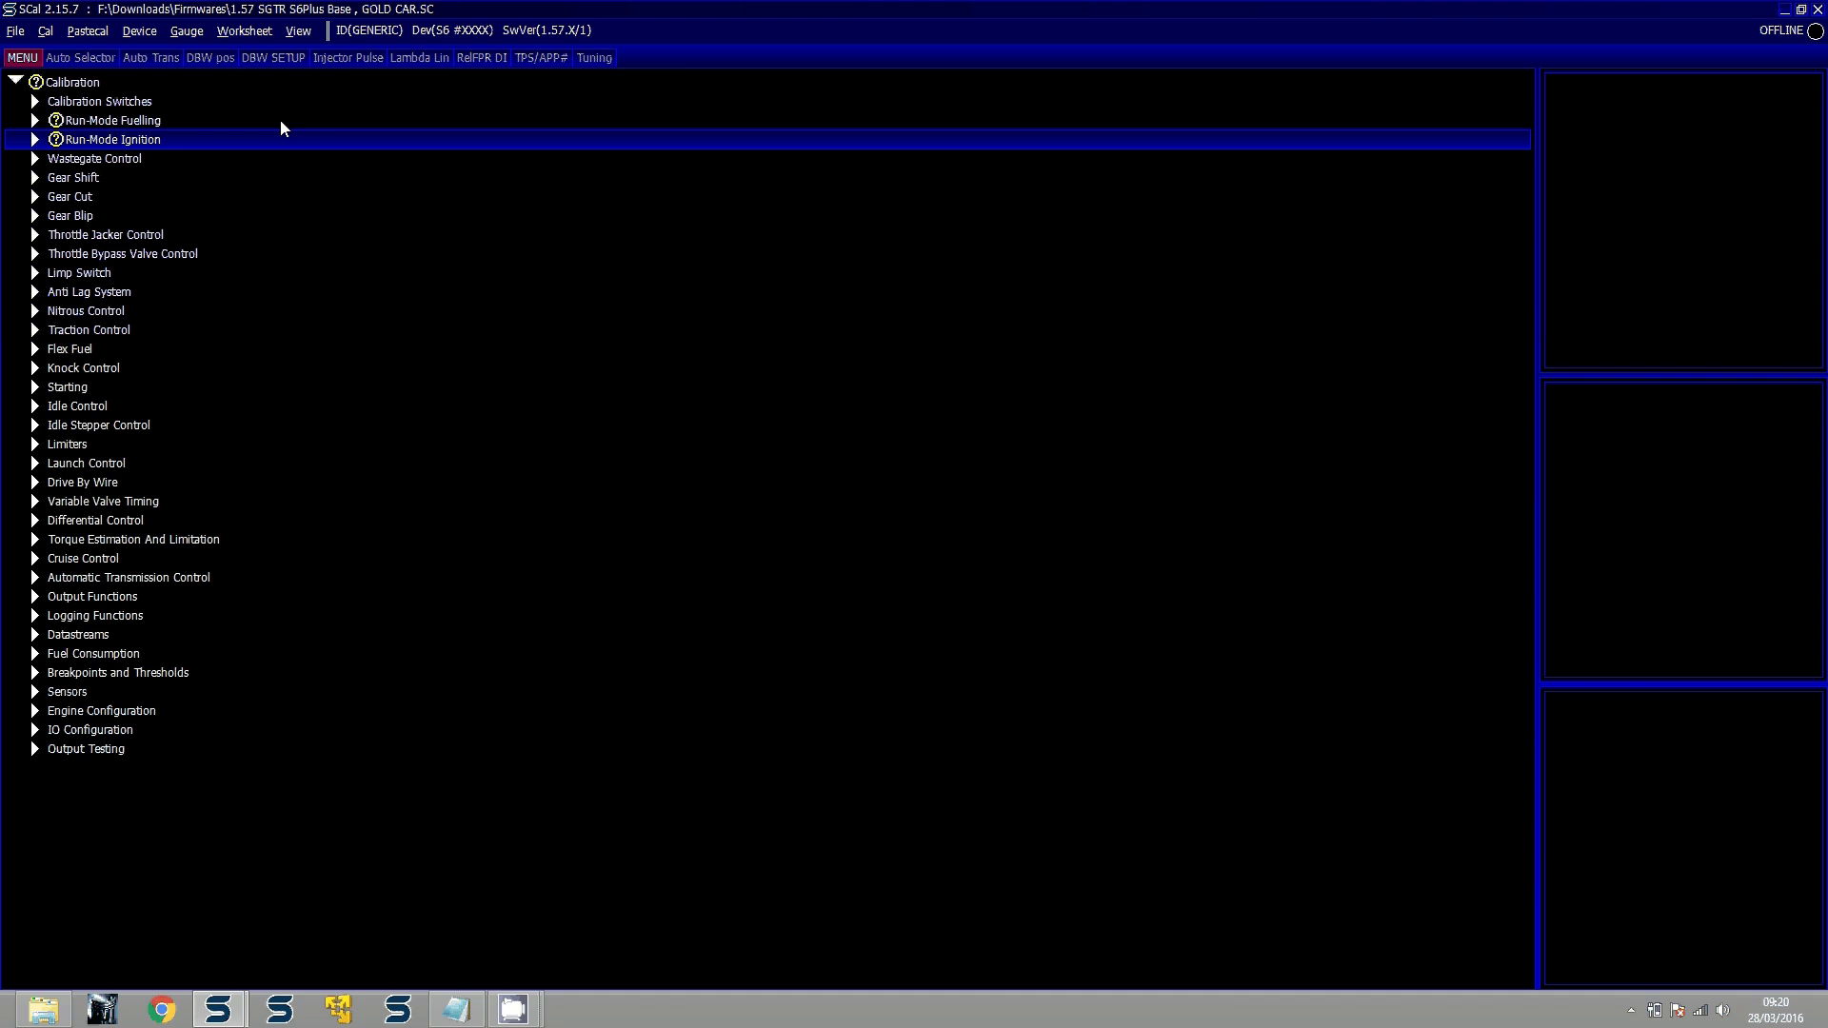
key(Menu)
key(Down)
key(Down)
key(Down)
key(Down)
key(Down)
key(Down)
key(Down)
key(Down)
key(Down)
key(Down)
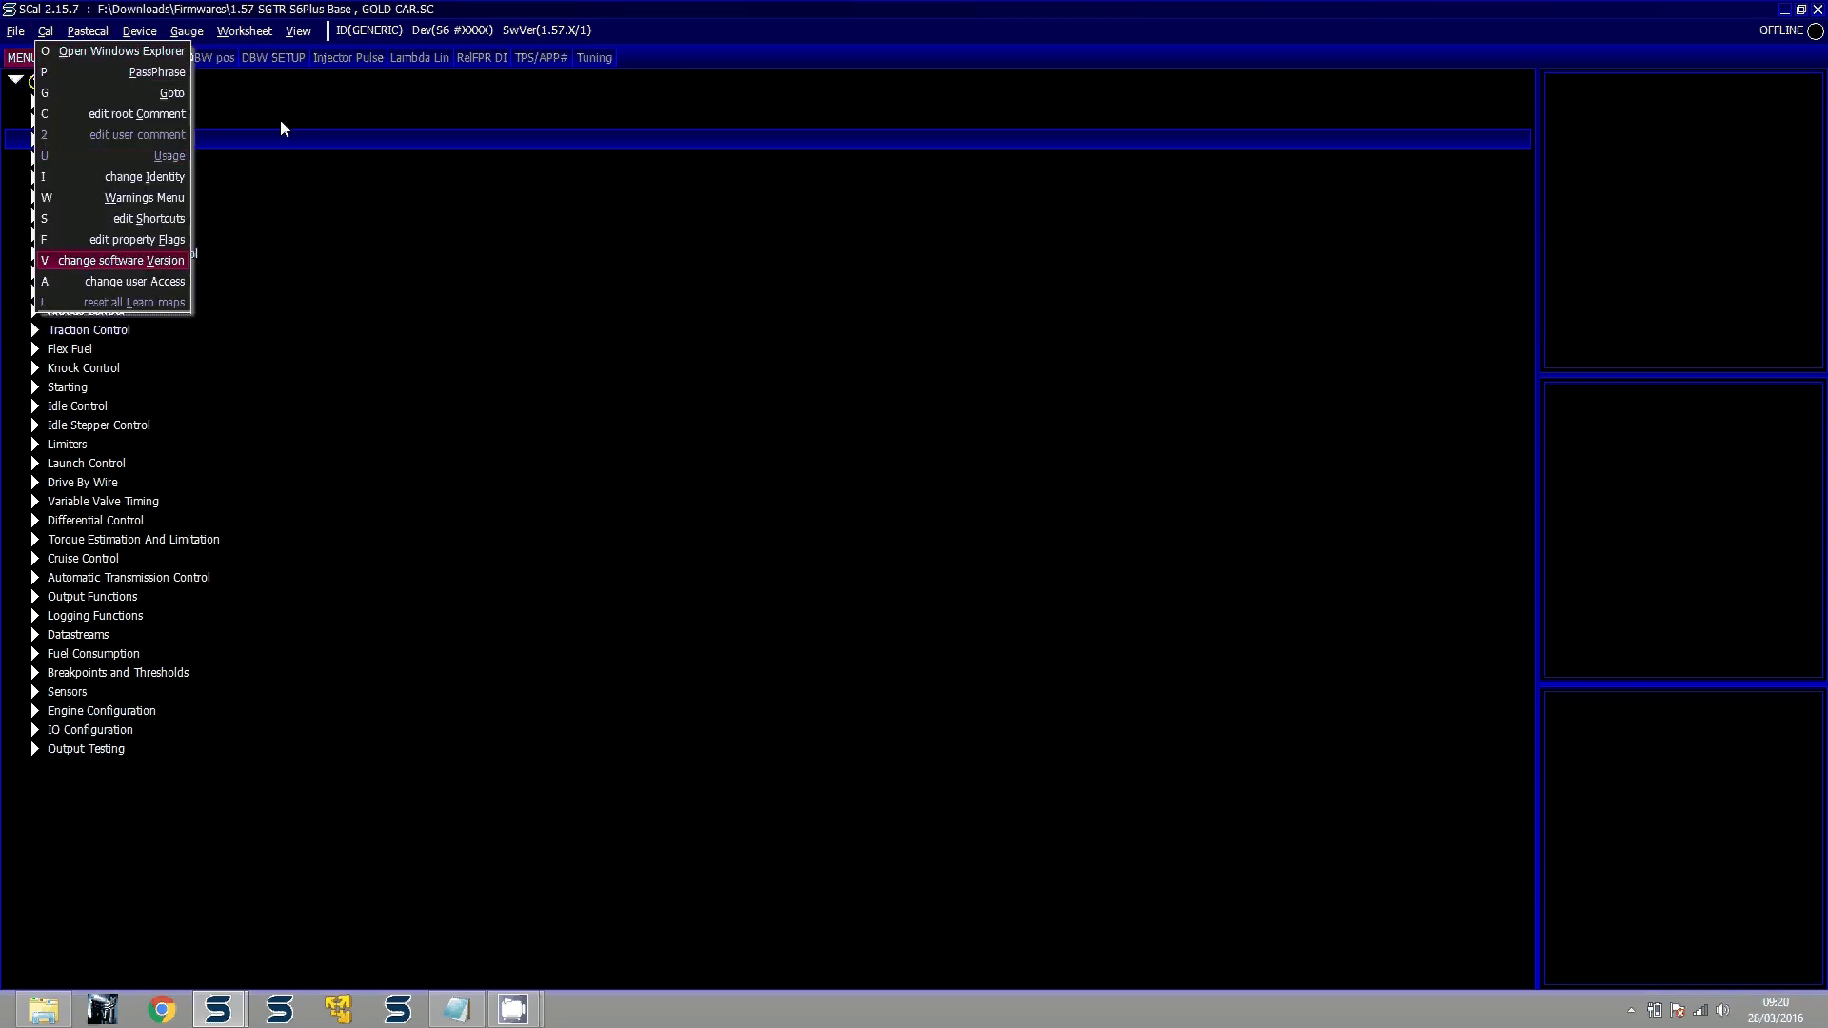
key(Return)
key(Down)
key(Down)
key(Return)
key(Down)
key(Down)
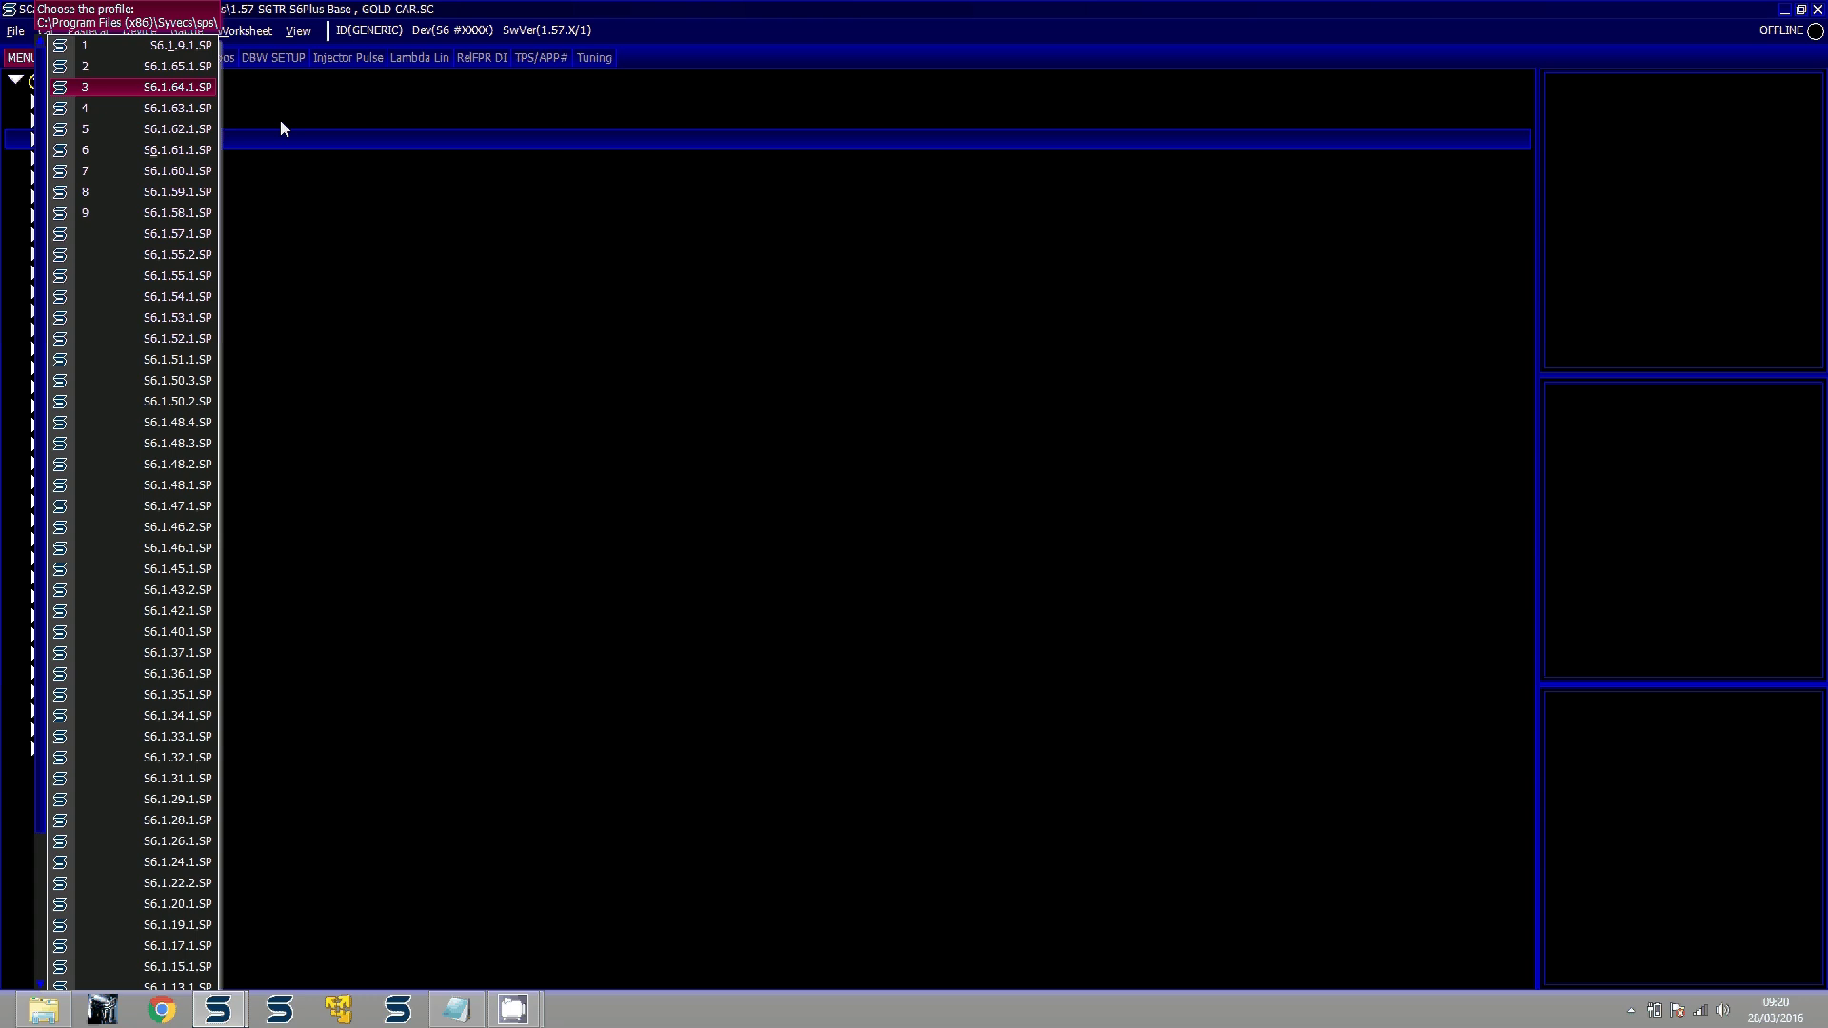
key(Return)
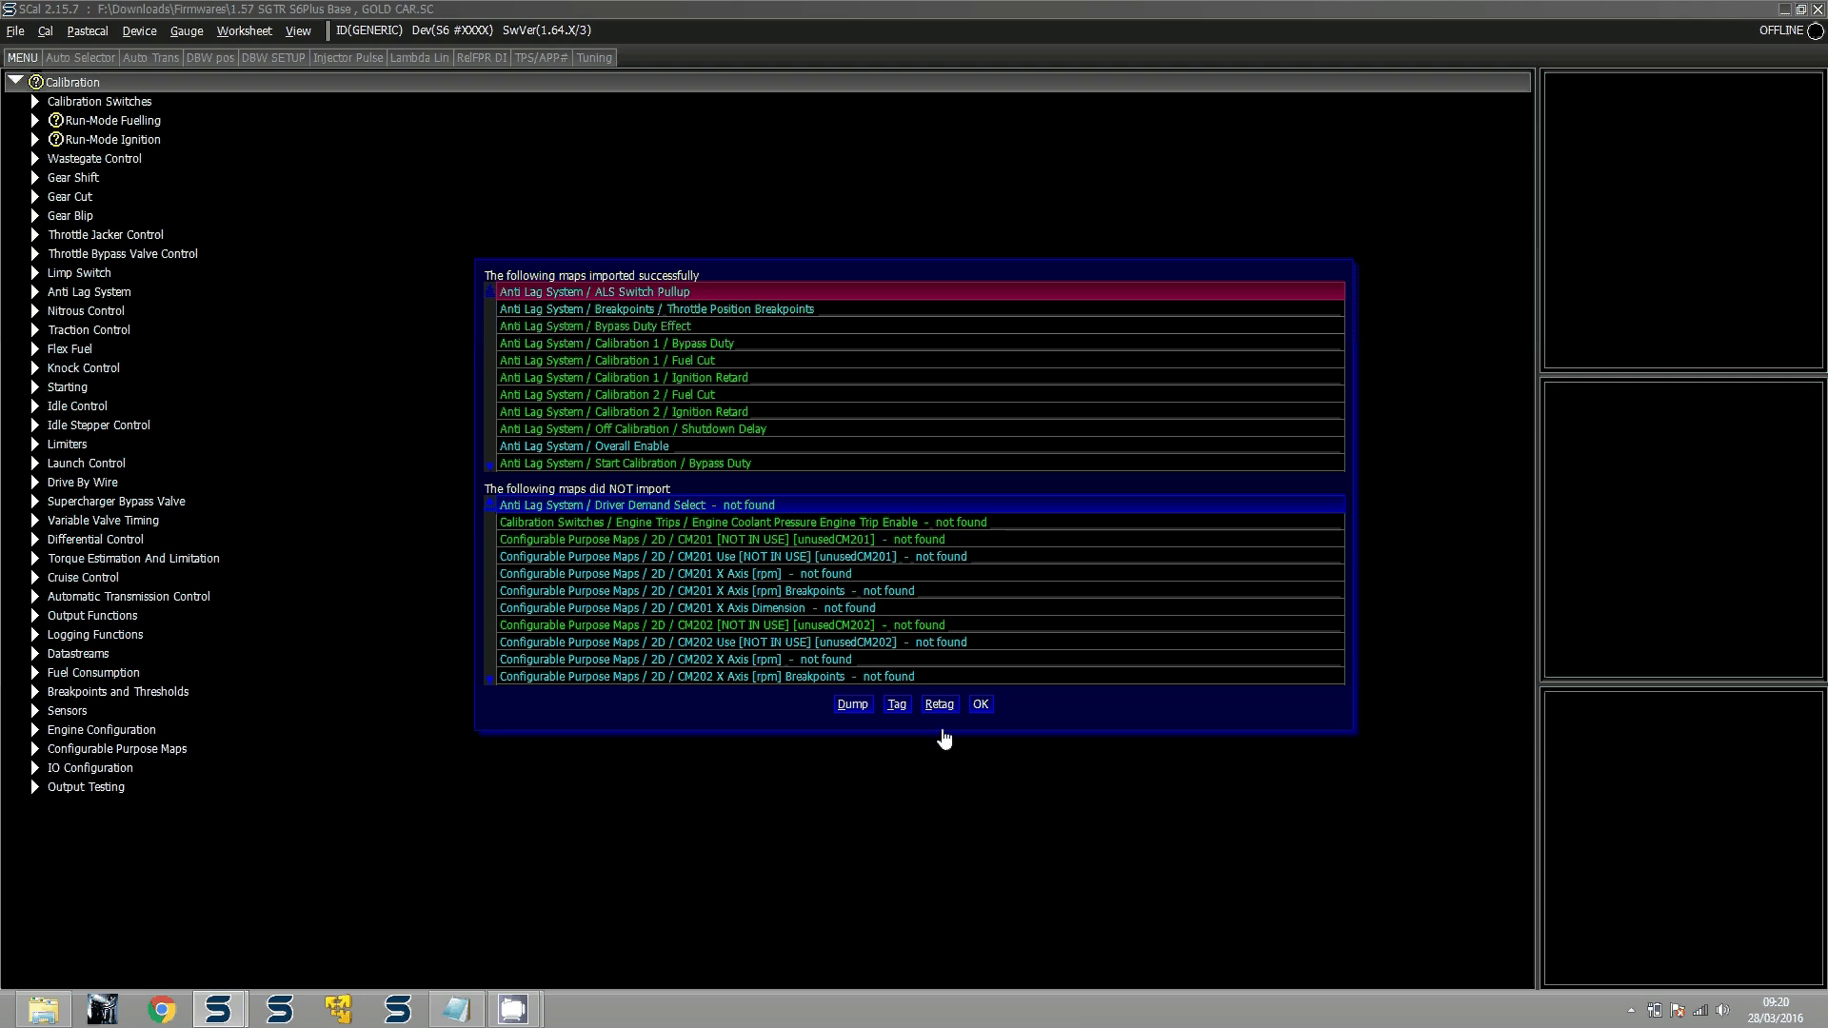
click(897, 704)
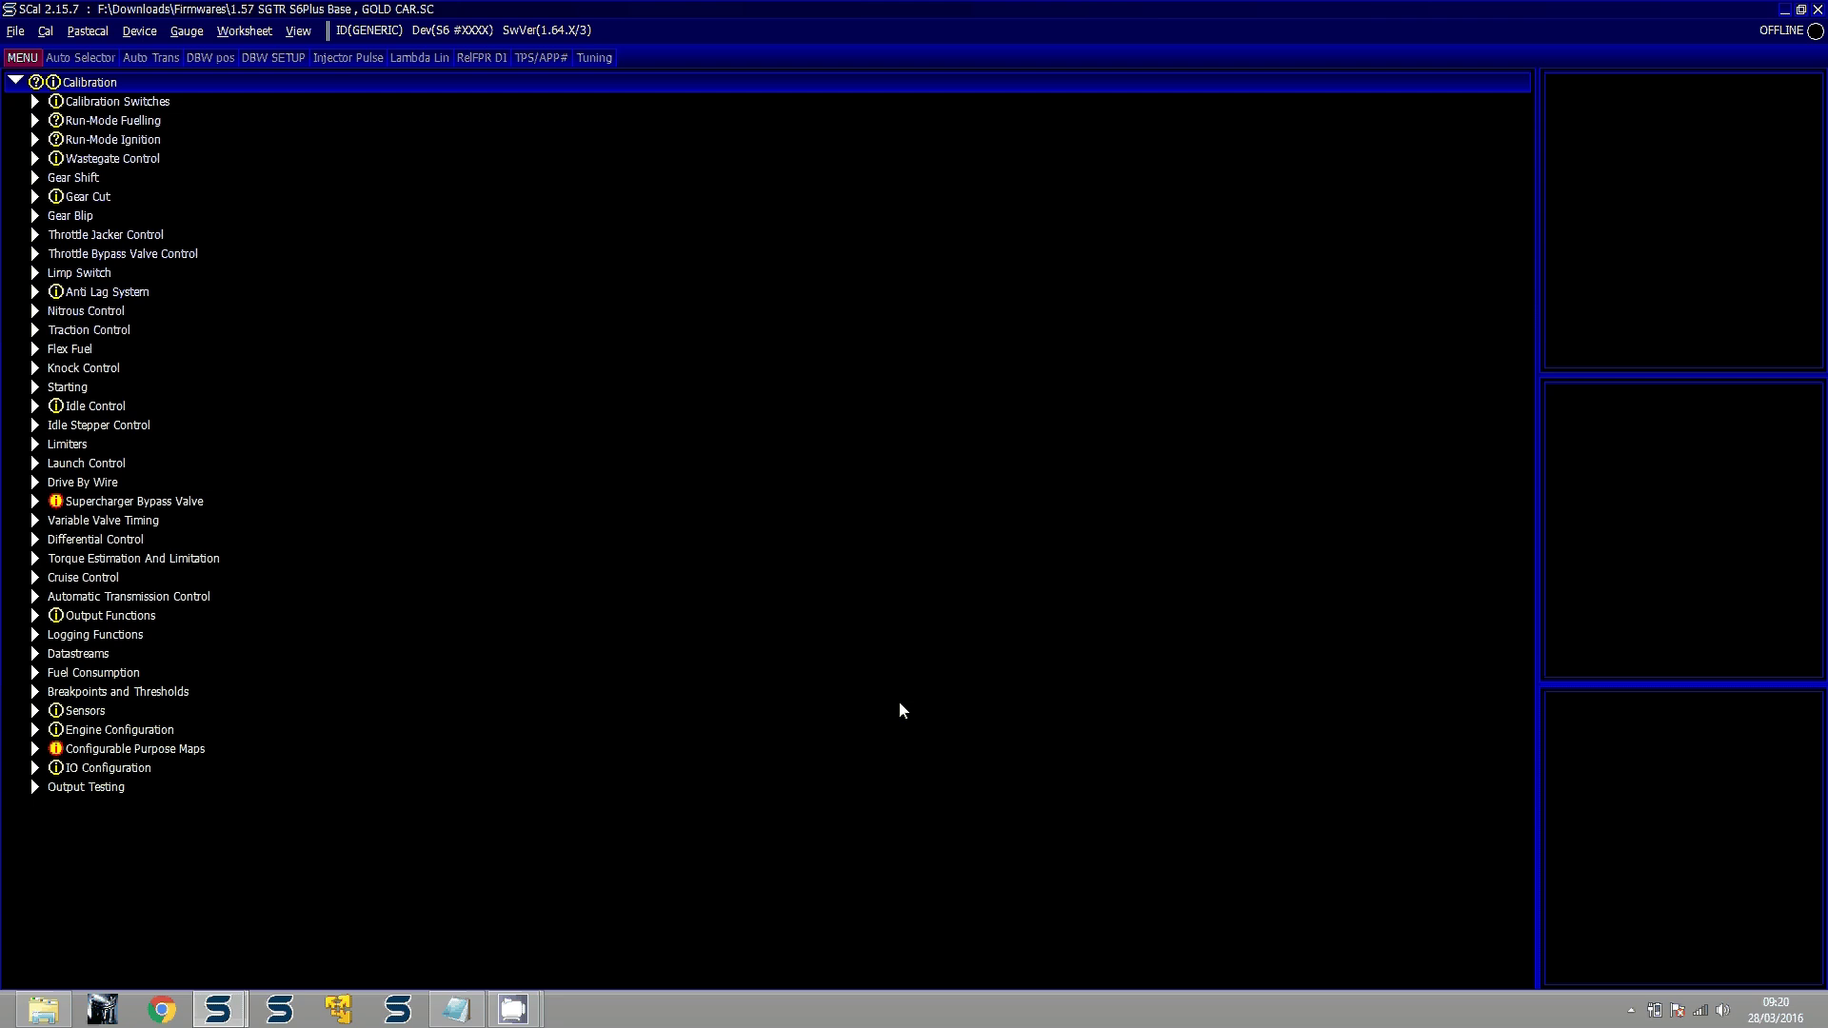
Open the Pin Assignments map under IO Configuration
key(End)
key(Up)
key(Right)
key(Down)
key(Return)
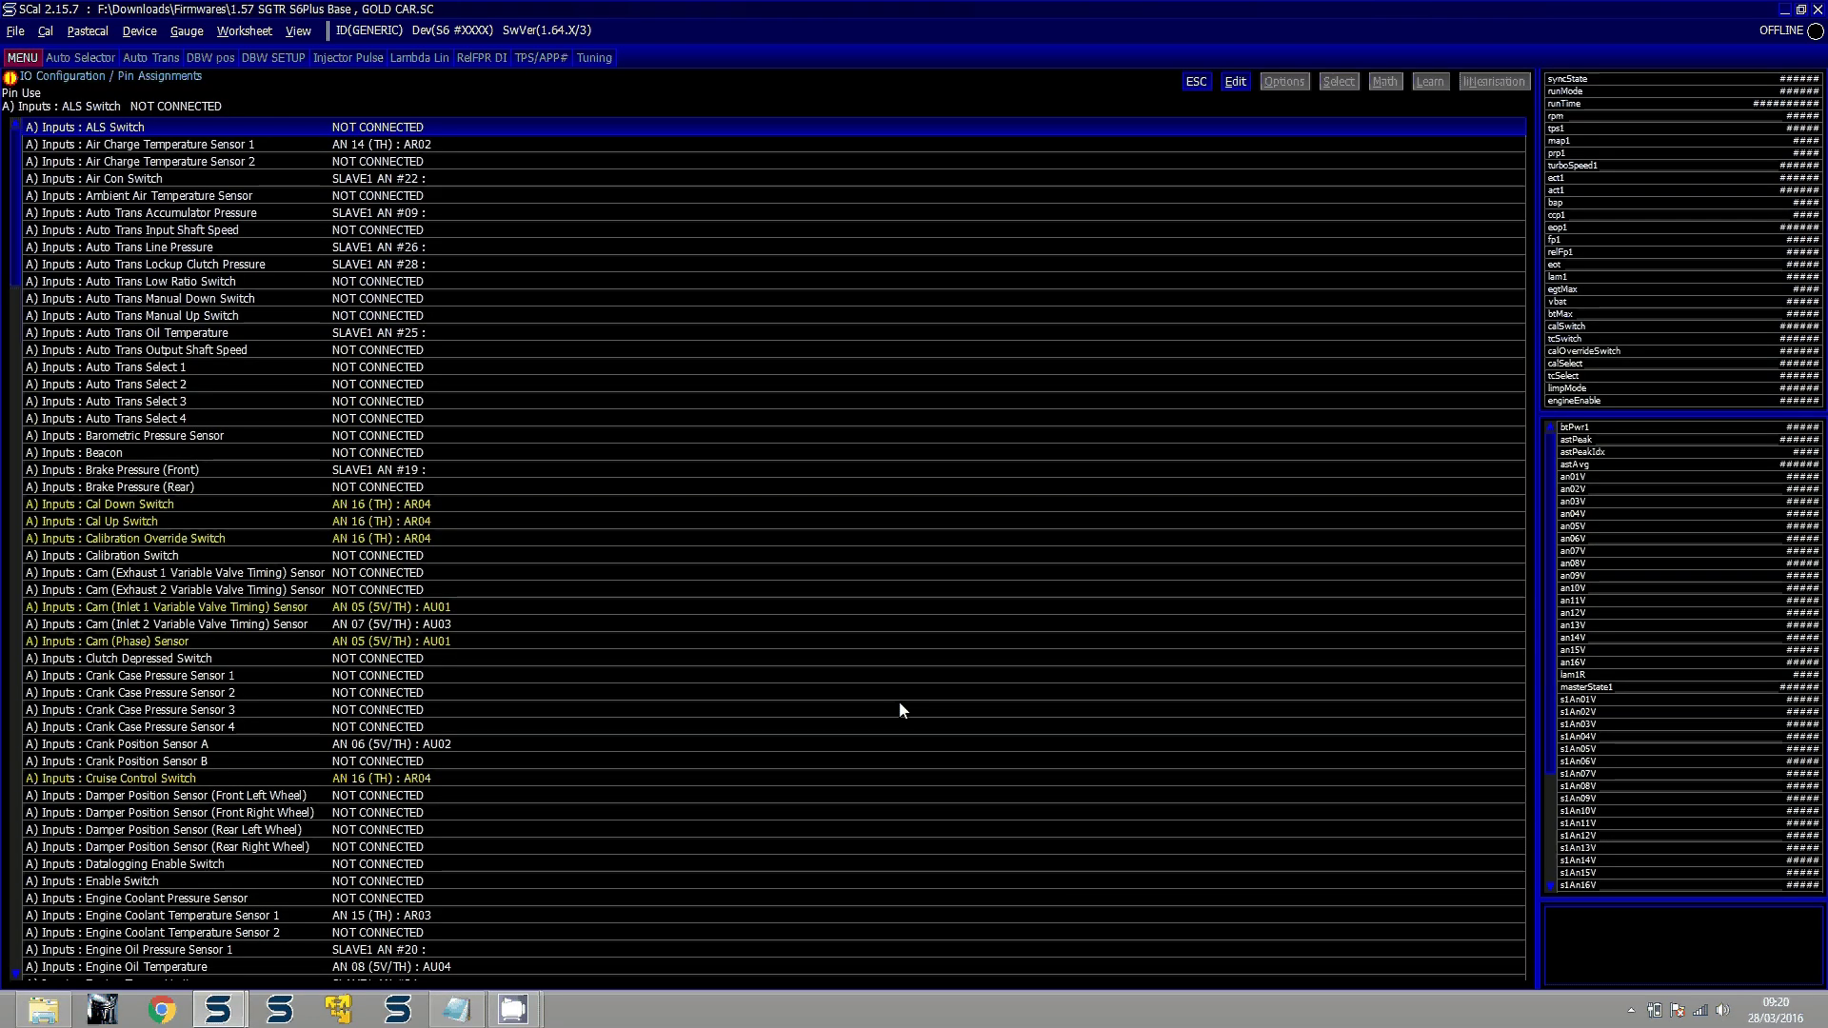
Set the undefined Pitch, Roll and Supercharger Bypass Valve Position inputs to NOT CONNECTED
key(Down)
key(Down)
key(Down)
key(Down)
key(Down)
key(Down)
key(Down)
key(Down)
key(Down)
key(Down)
key(Down)
key(Down)
key(Down)
key(Down)
key(Down)
key(Down)
key(Down)
key(Down)
key(Down)
key(Down)
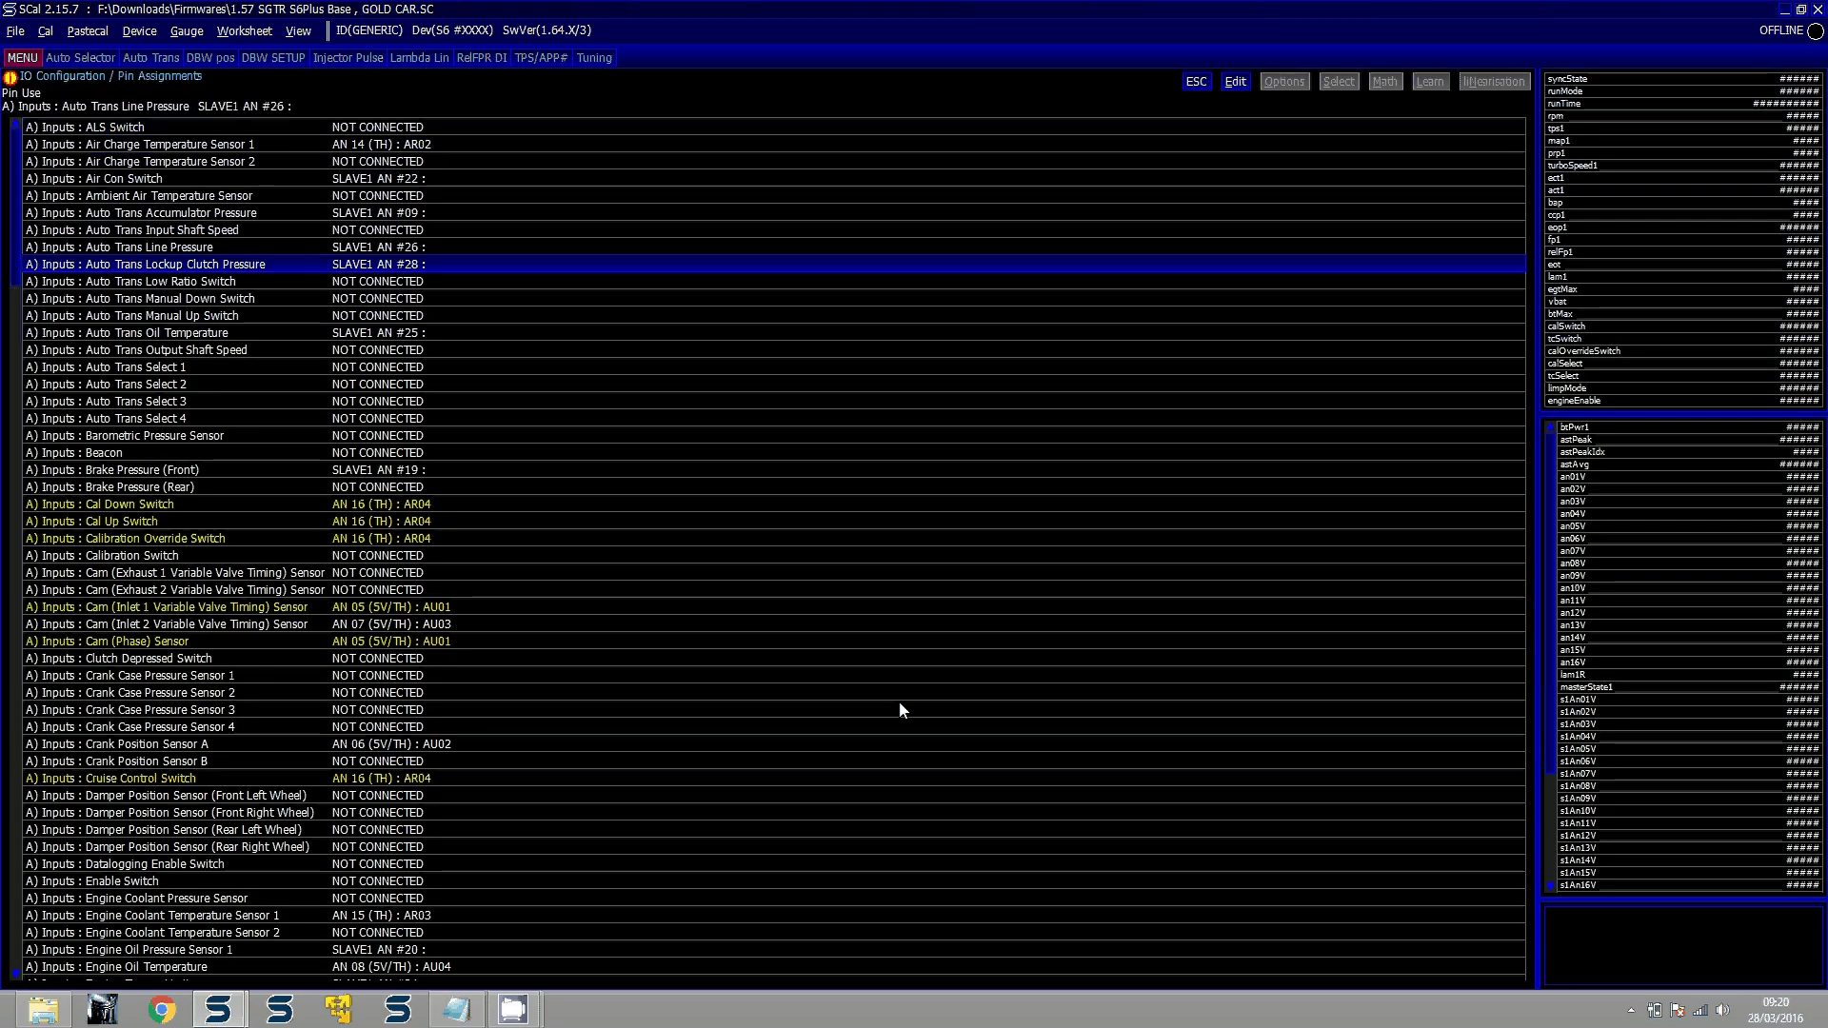
key(Down)
key(Down)
key(Down)
key(Down)
key(Down)
key(Down)
key(Down)
key(Down)
key(Down)
key(Down)
key(Down)
key(Down)
key(Down)
key(Down)
key(Down)
key(Down)
key(Down)
key(Down)
key(Down)
key(Down)
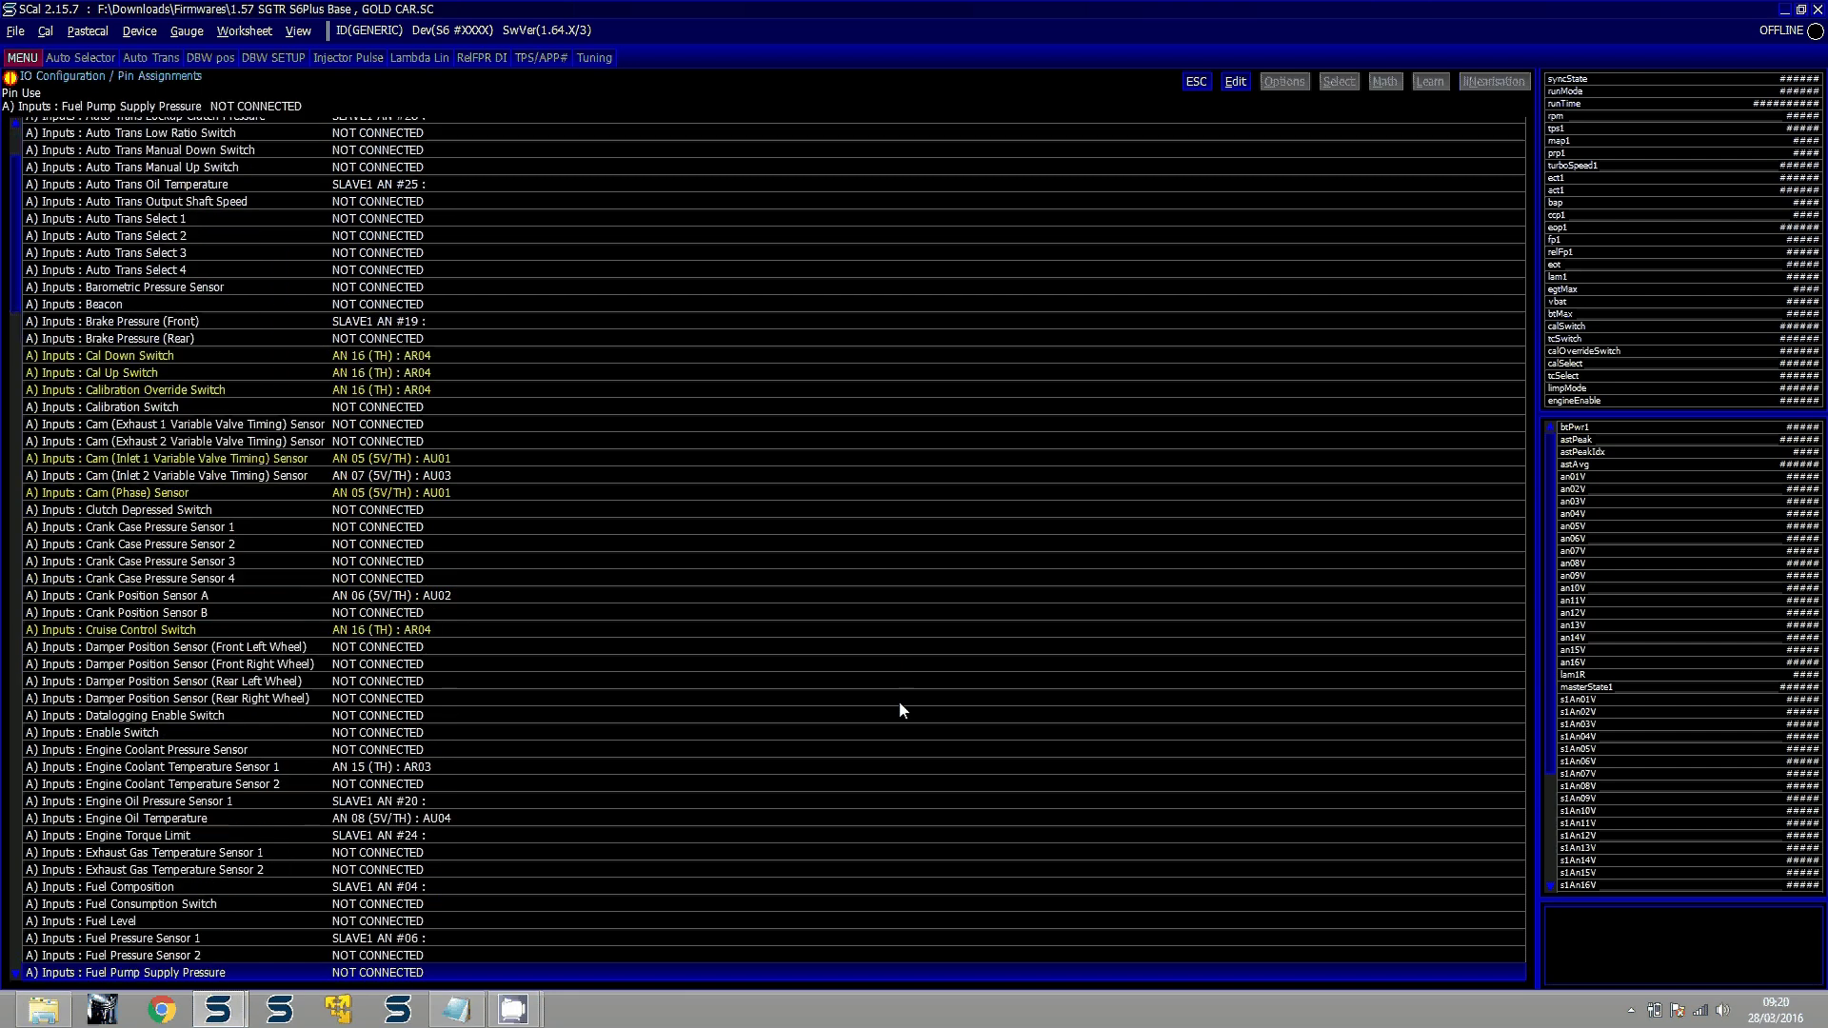
key(Page_Down)
key(Up)
key(Up)
key(Up)
key(Up)
key(Up)
key(Up)
key(Up)
key(Up)
key(Up)
key(Up)
key(Up)
key(Up)
key(Up)
key(Up)
key(Up)
key(Up)
key(Up)
key(Up)
key(Up)
key(Up)
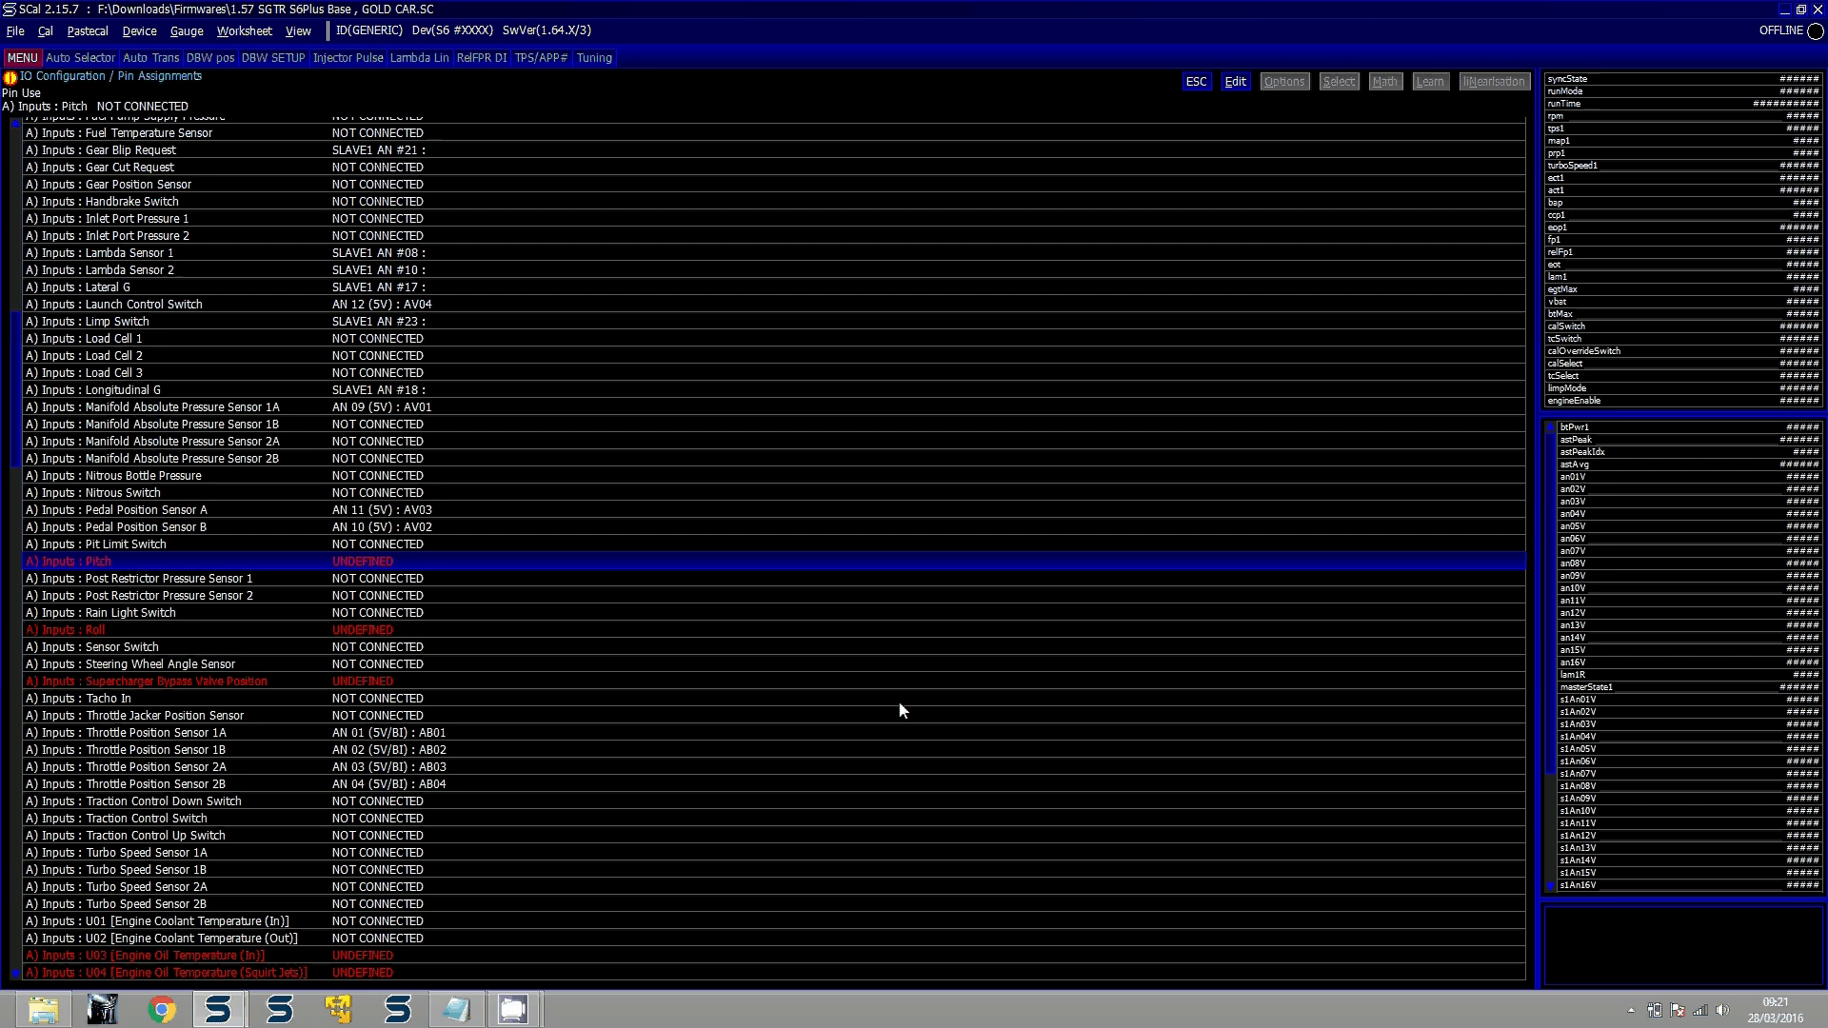
key(Return)
key(Down)
key(Down)
key(Down)
key(Down)
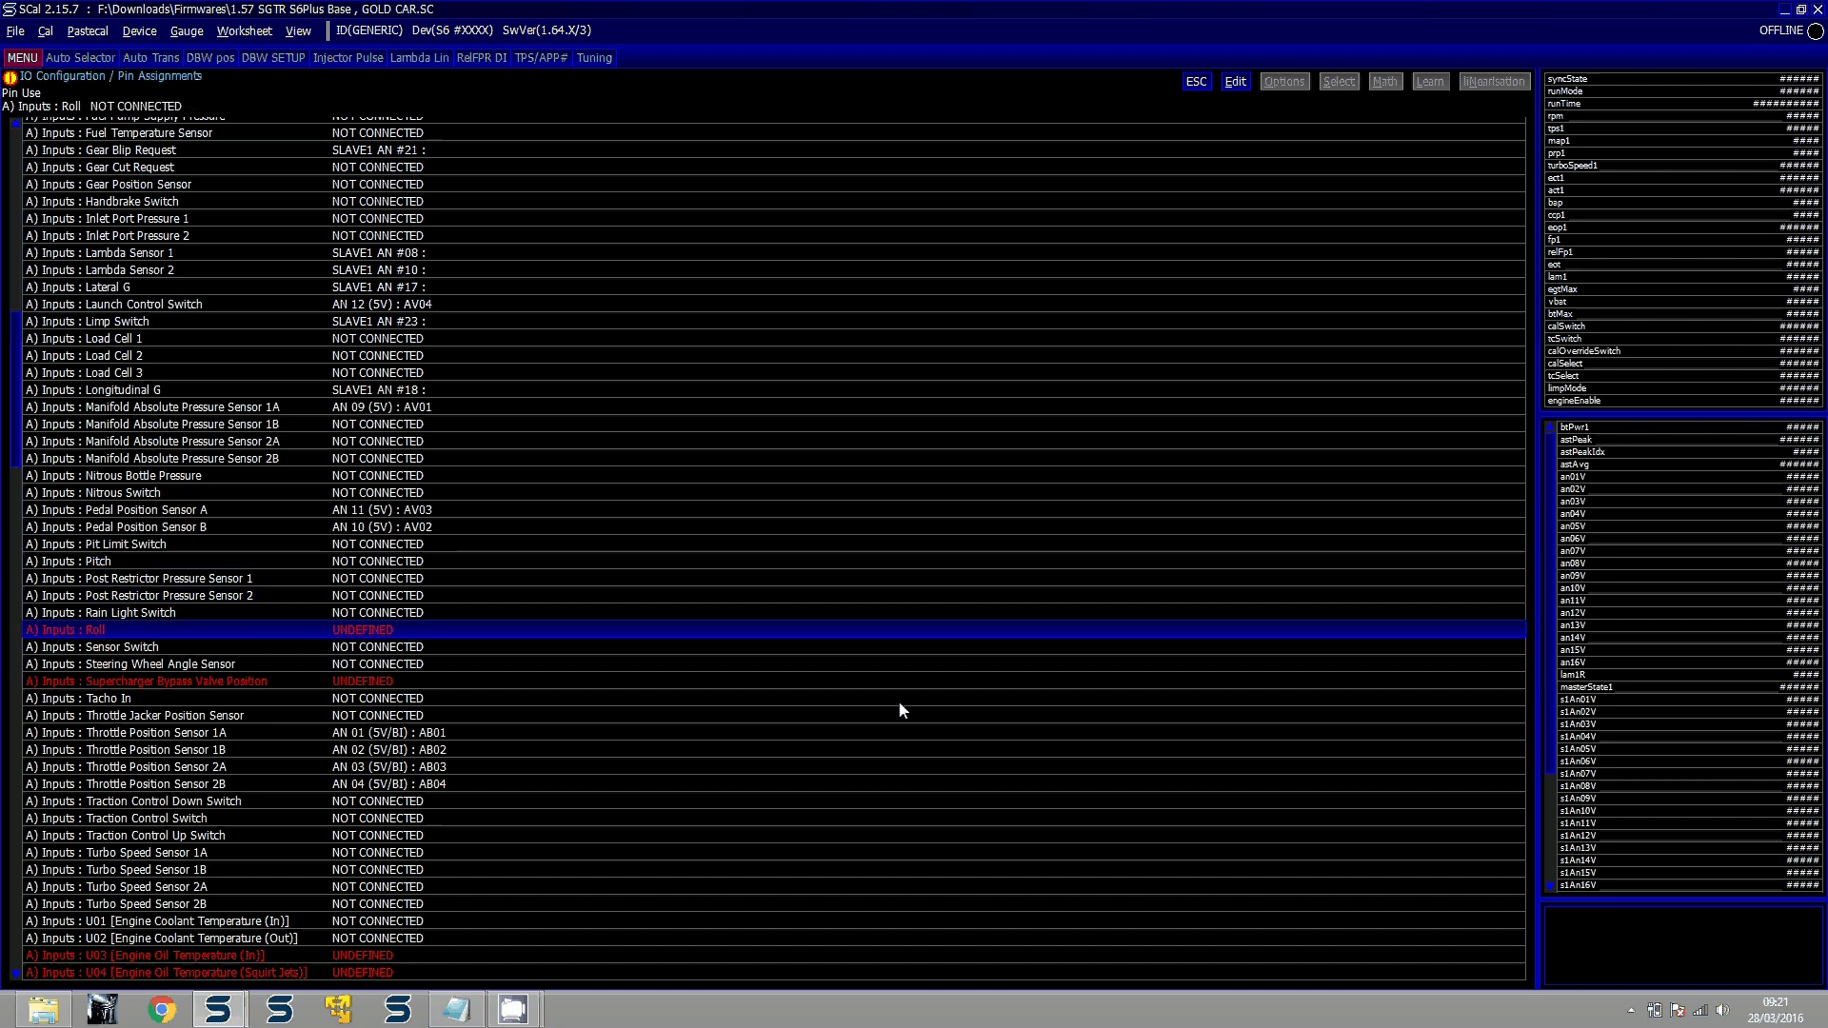
key(Return)
key(Down)
key(Down)
key(Down)
key(Return)
Set the undefined U03, U04 and U08 engine oil temperature and level inputs to NOT CONNECTED
key(Down)
key(Down)
key(Down)
key(Down)
key(Down)
key(Down)
key(Down)
key(Down)
key(Down)
key(Down)
key(Down)
key(Down)
key(Down)
key(Down)
key(Down)
key(Down)
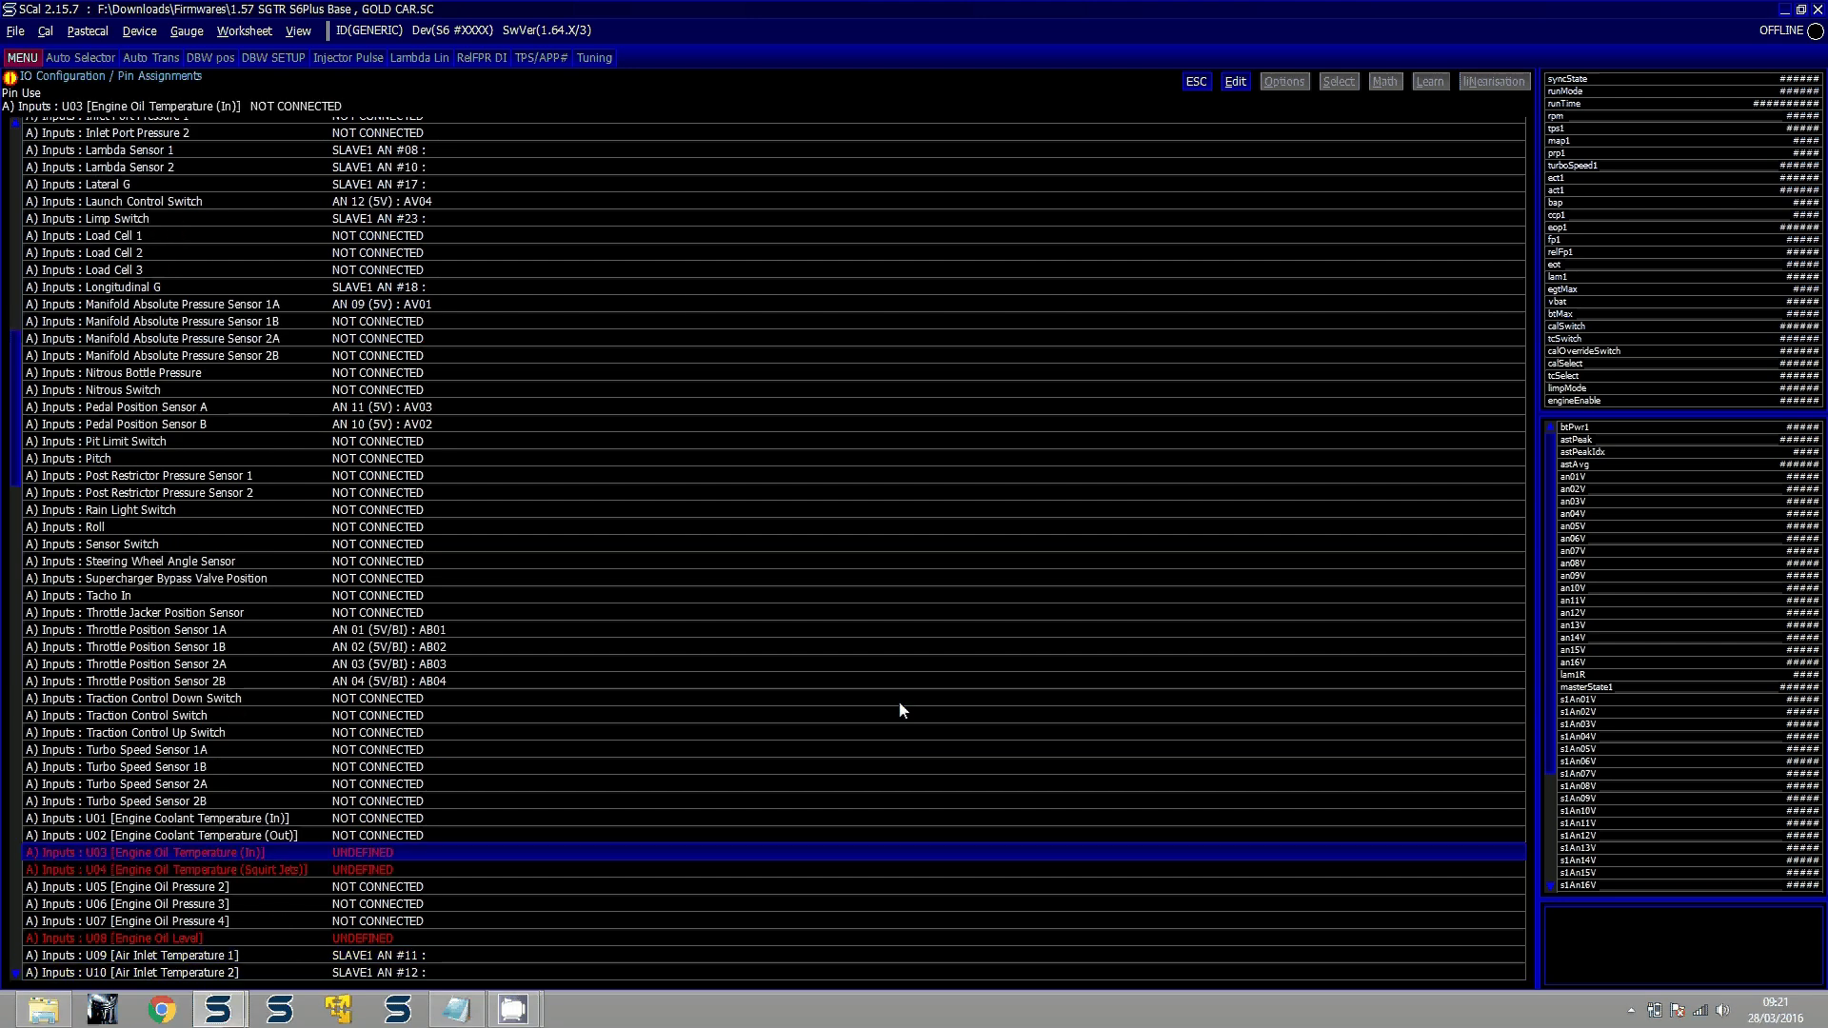
key(Return)
key(Down)
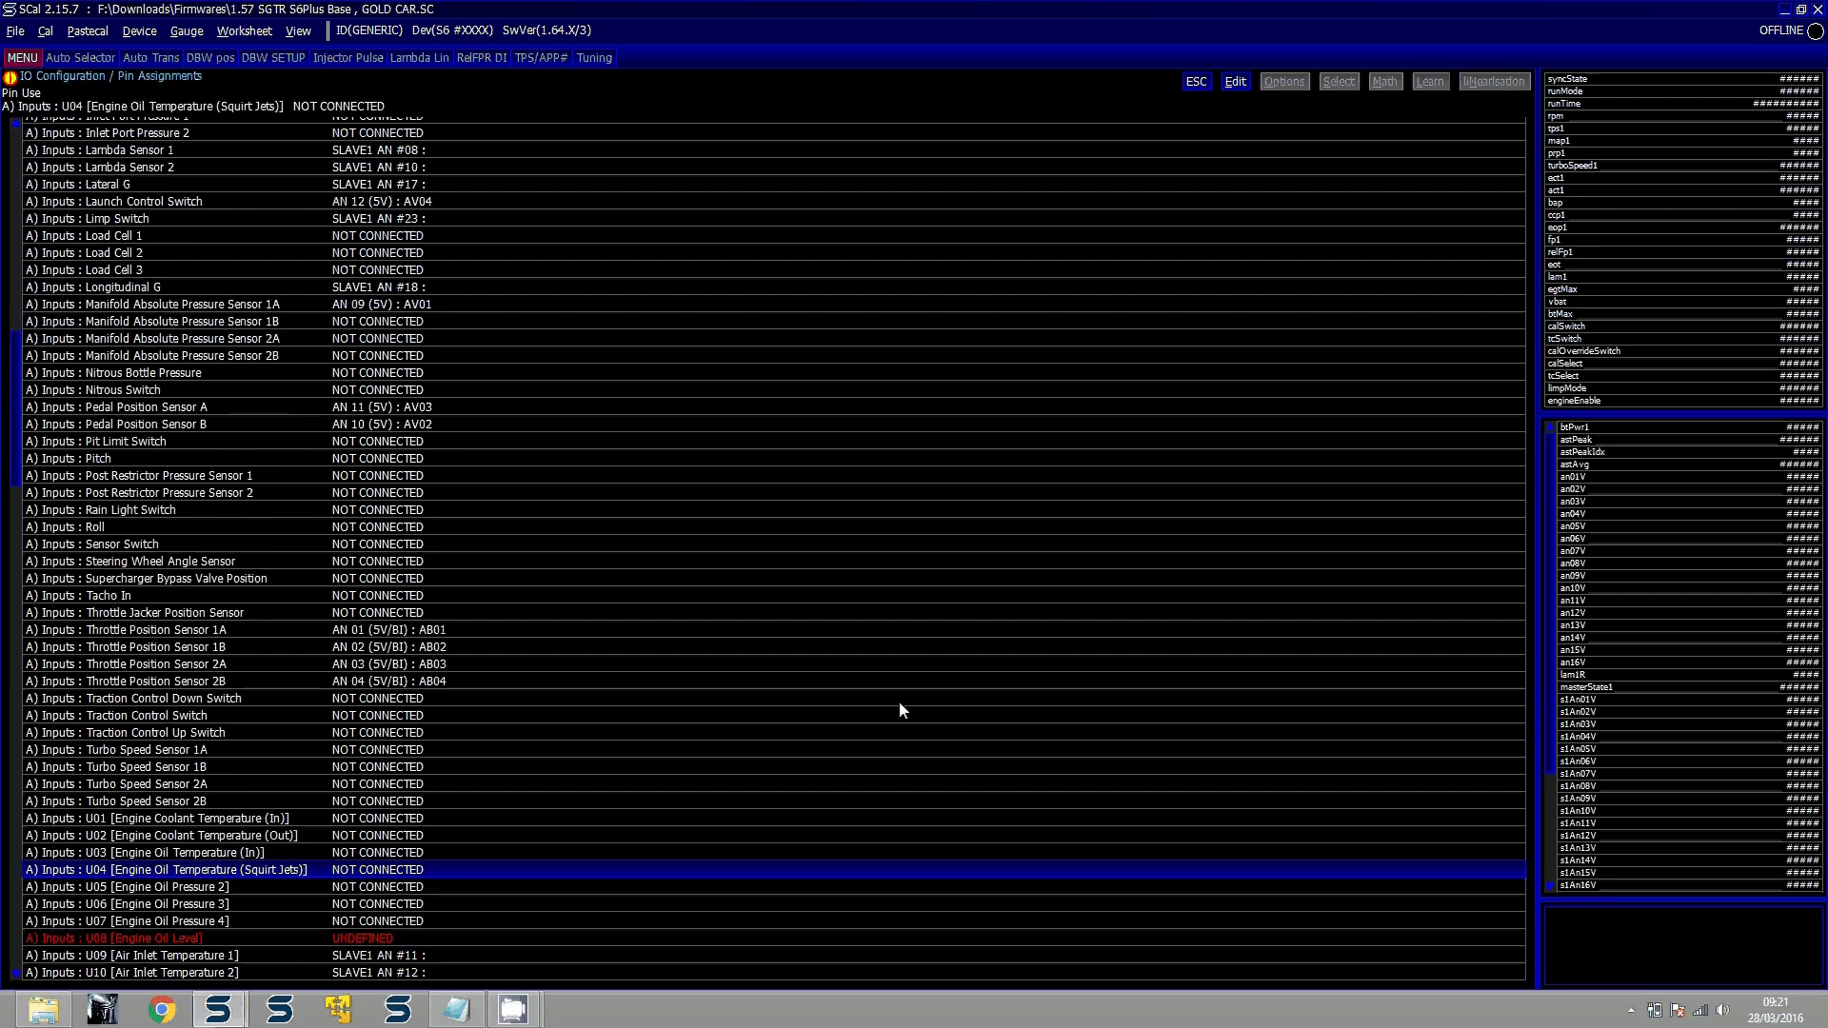
key(Down)
key(Down)
key(Down)
key(Down)
key(Return)
Examine the assignments of user inputs U09 to U25, the vehicle speed sensors and Vertical G
key(Down)
key(Down)
key(Down)
key(Down)
key(Down)
key(Down)
key(Down)
key(Down)
key(Down)
key(Down)
key(Down)
key(Down)
key(Down)
key(Down)
key(Down)
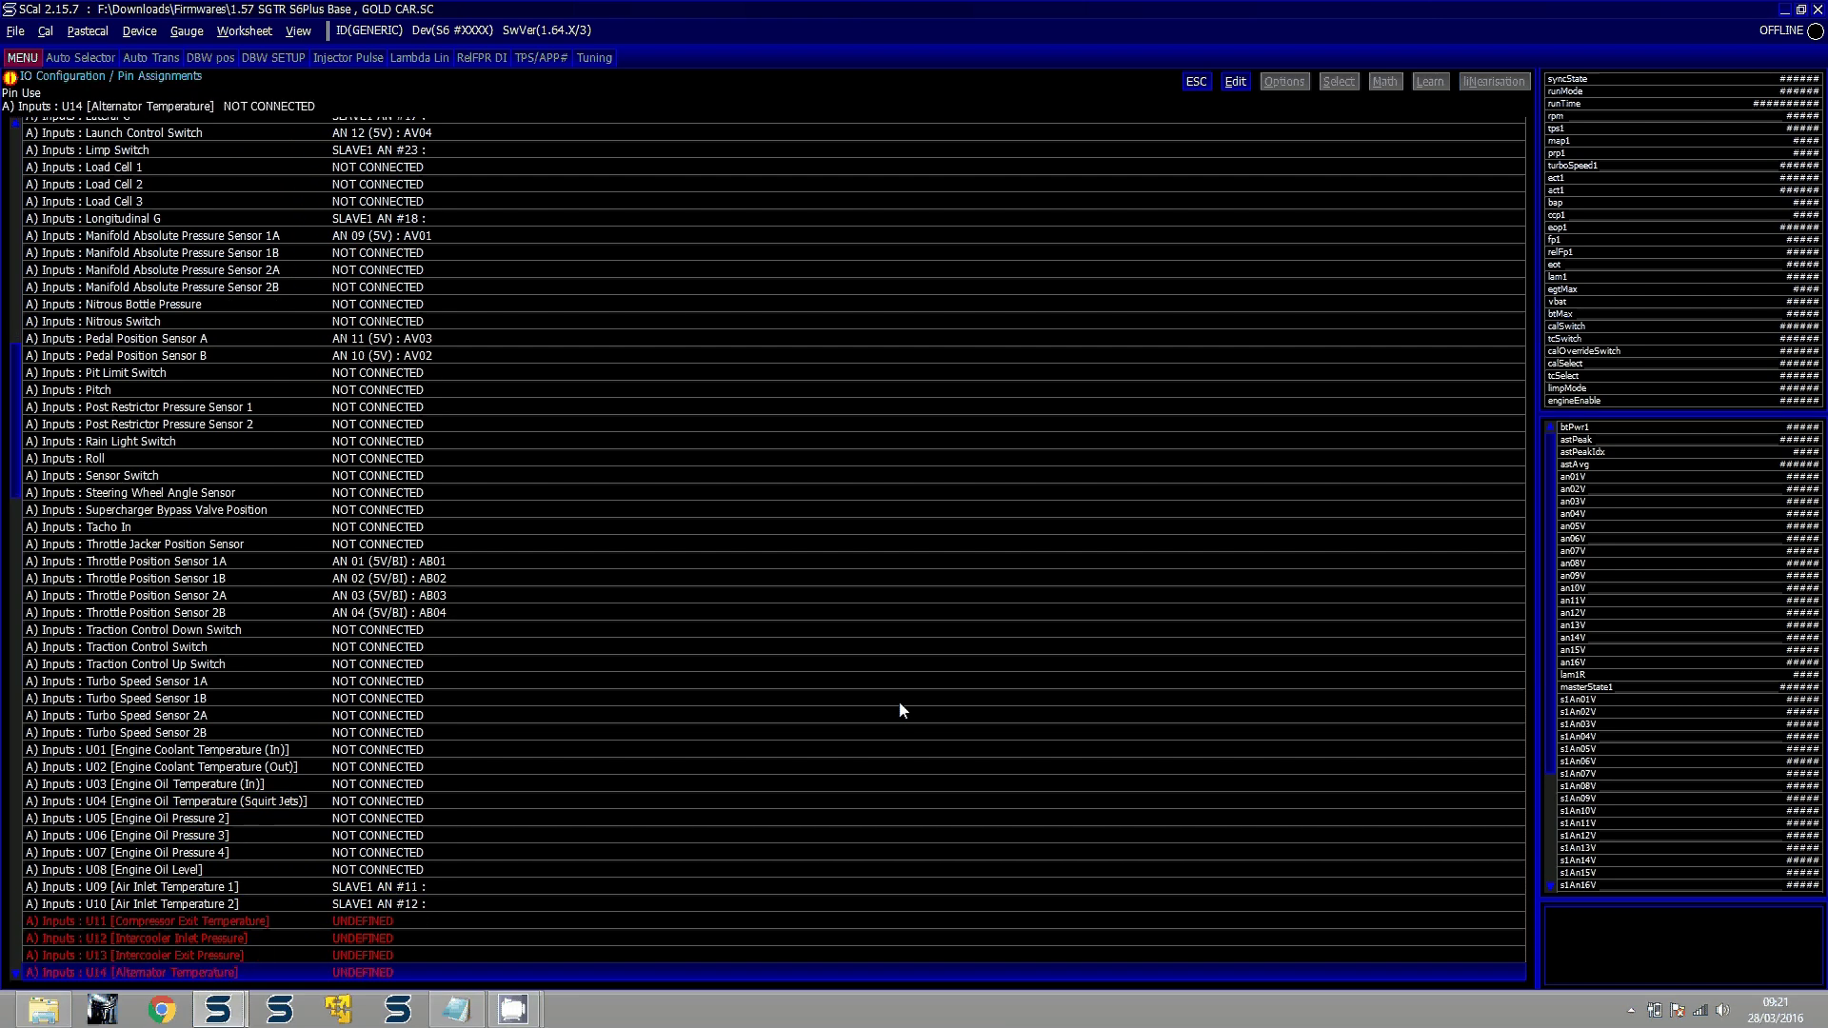
key(Down)
key(Down)
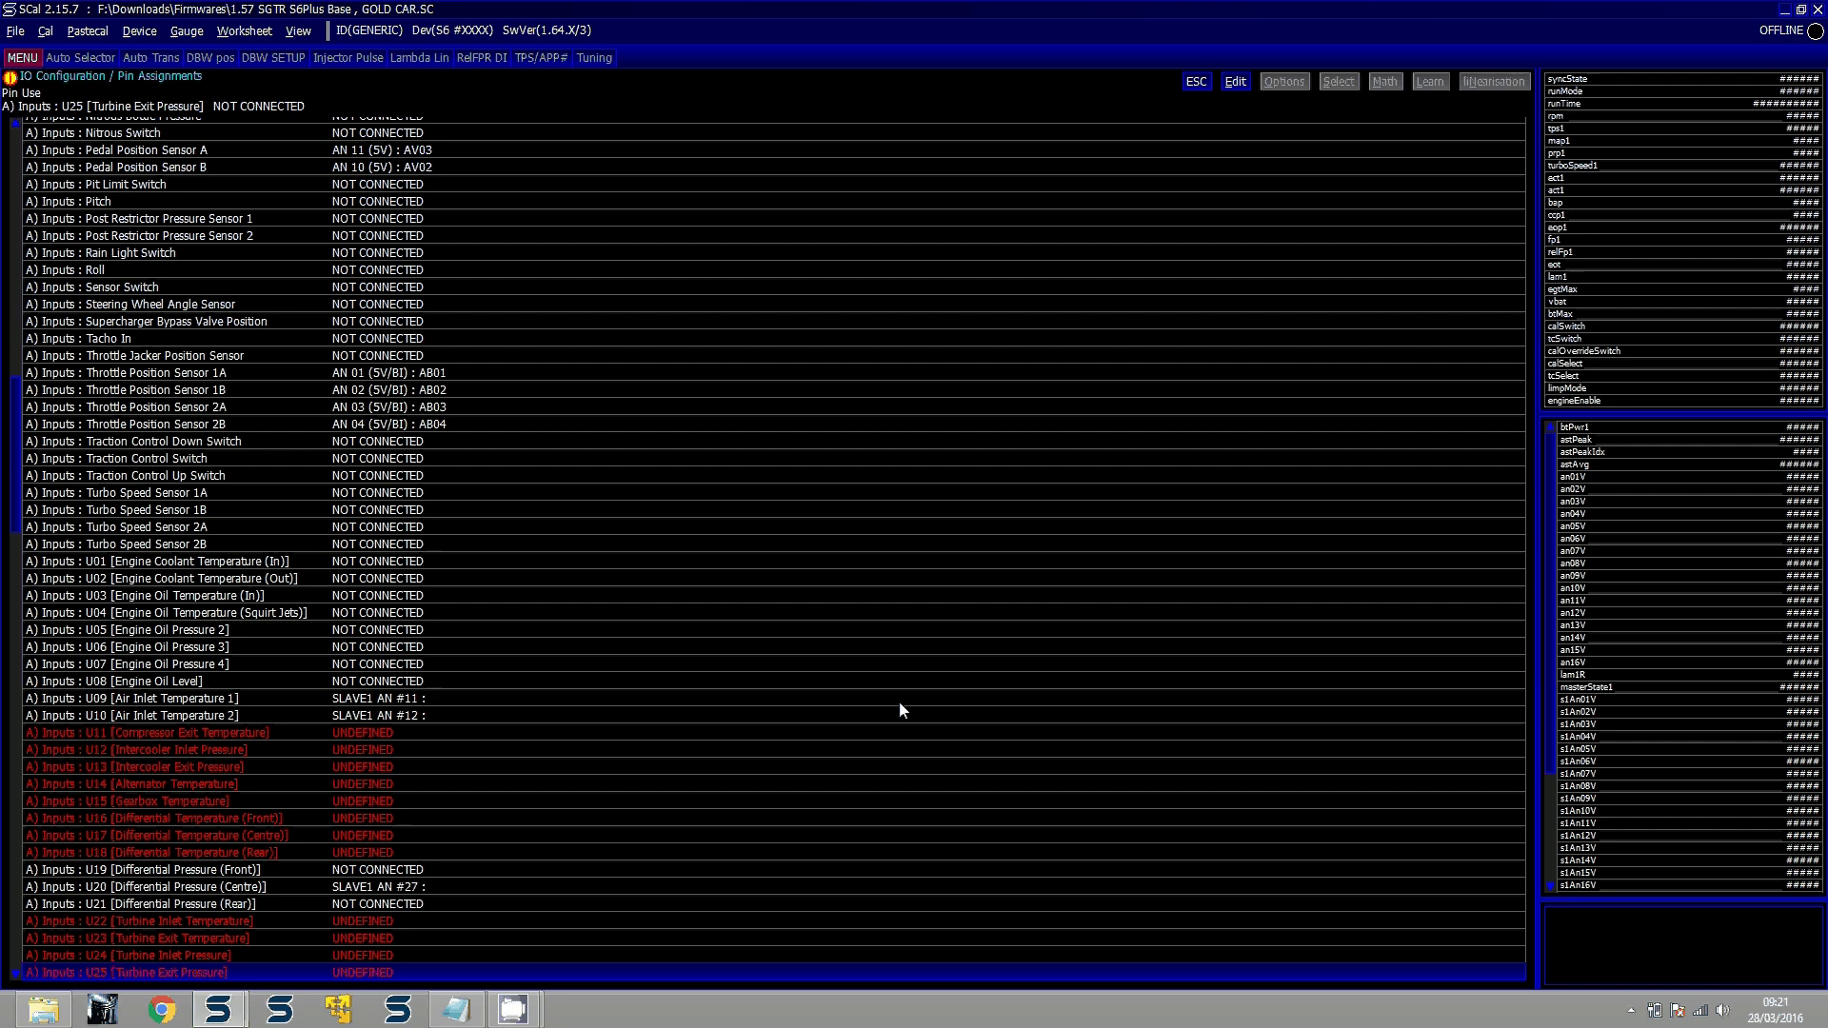
key(Down)
key(Down)
key(Down)
key(Down)
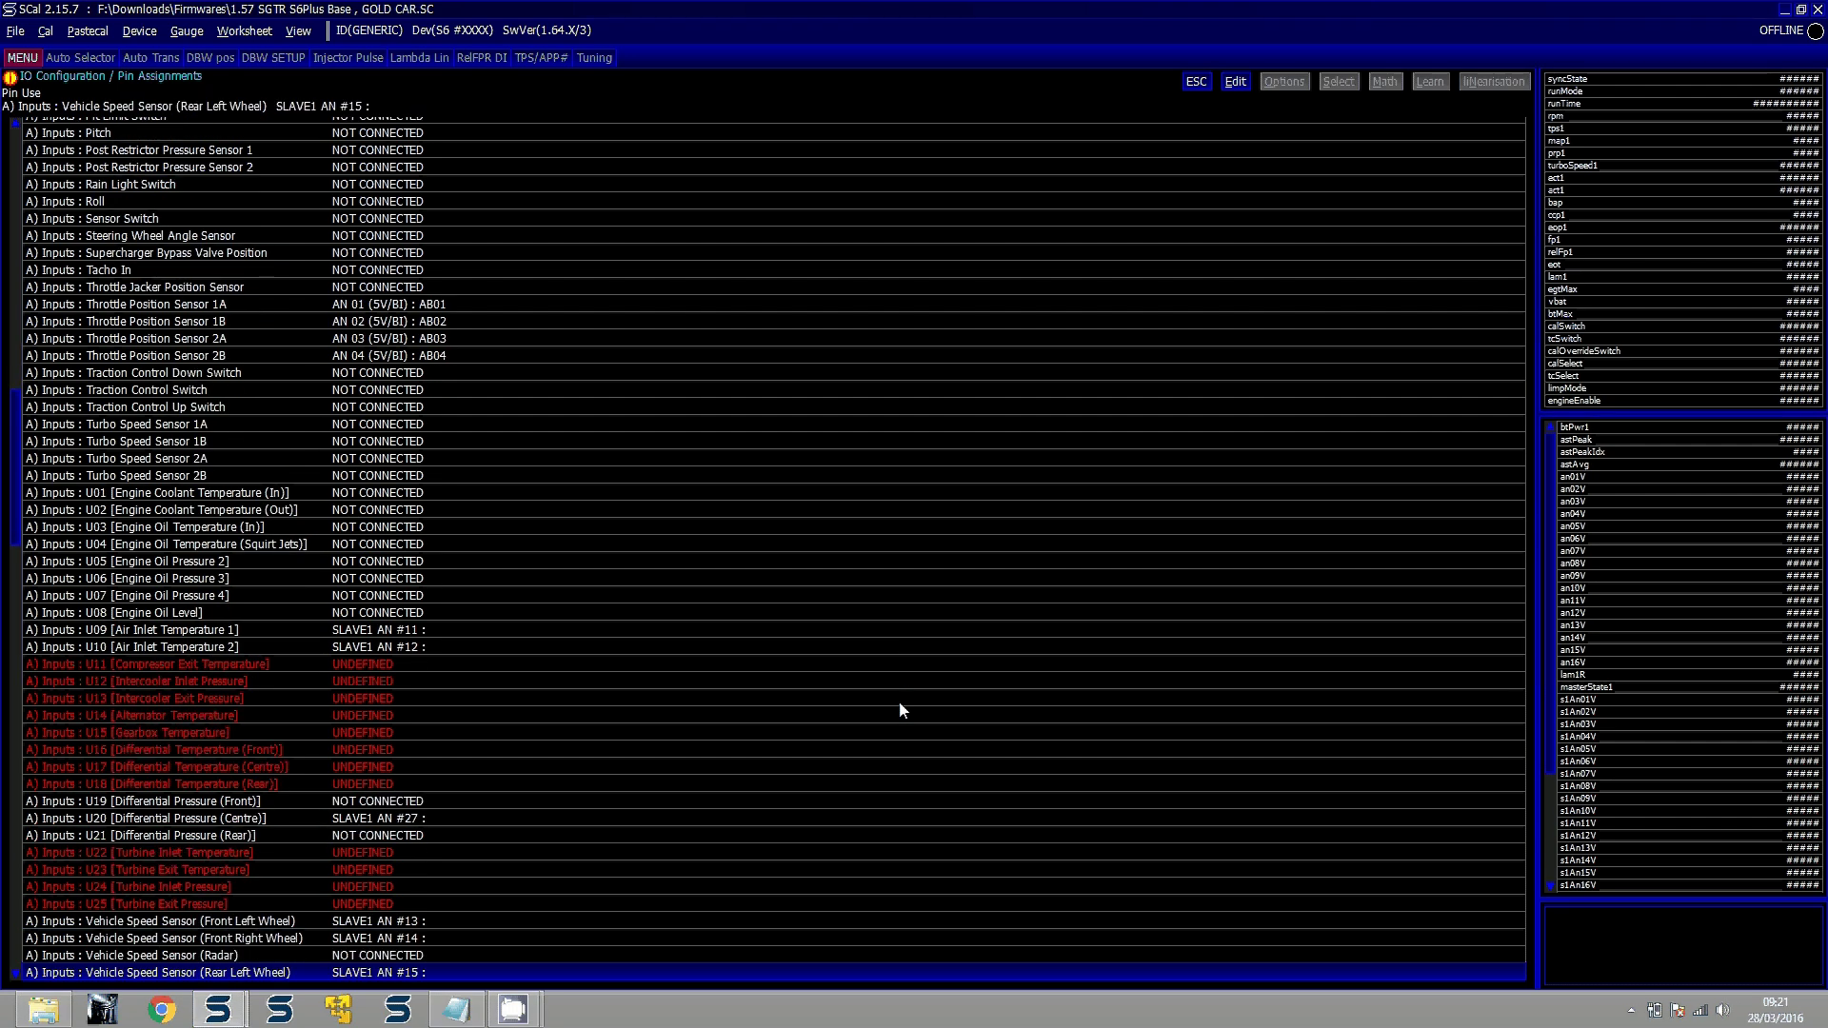
key(Down)
key(Down)
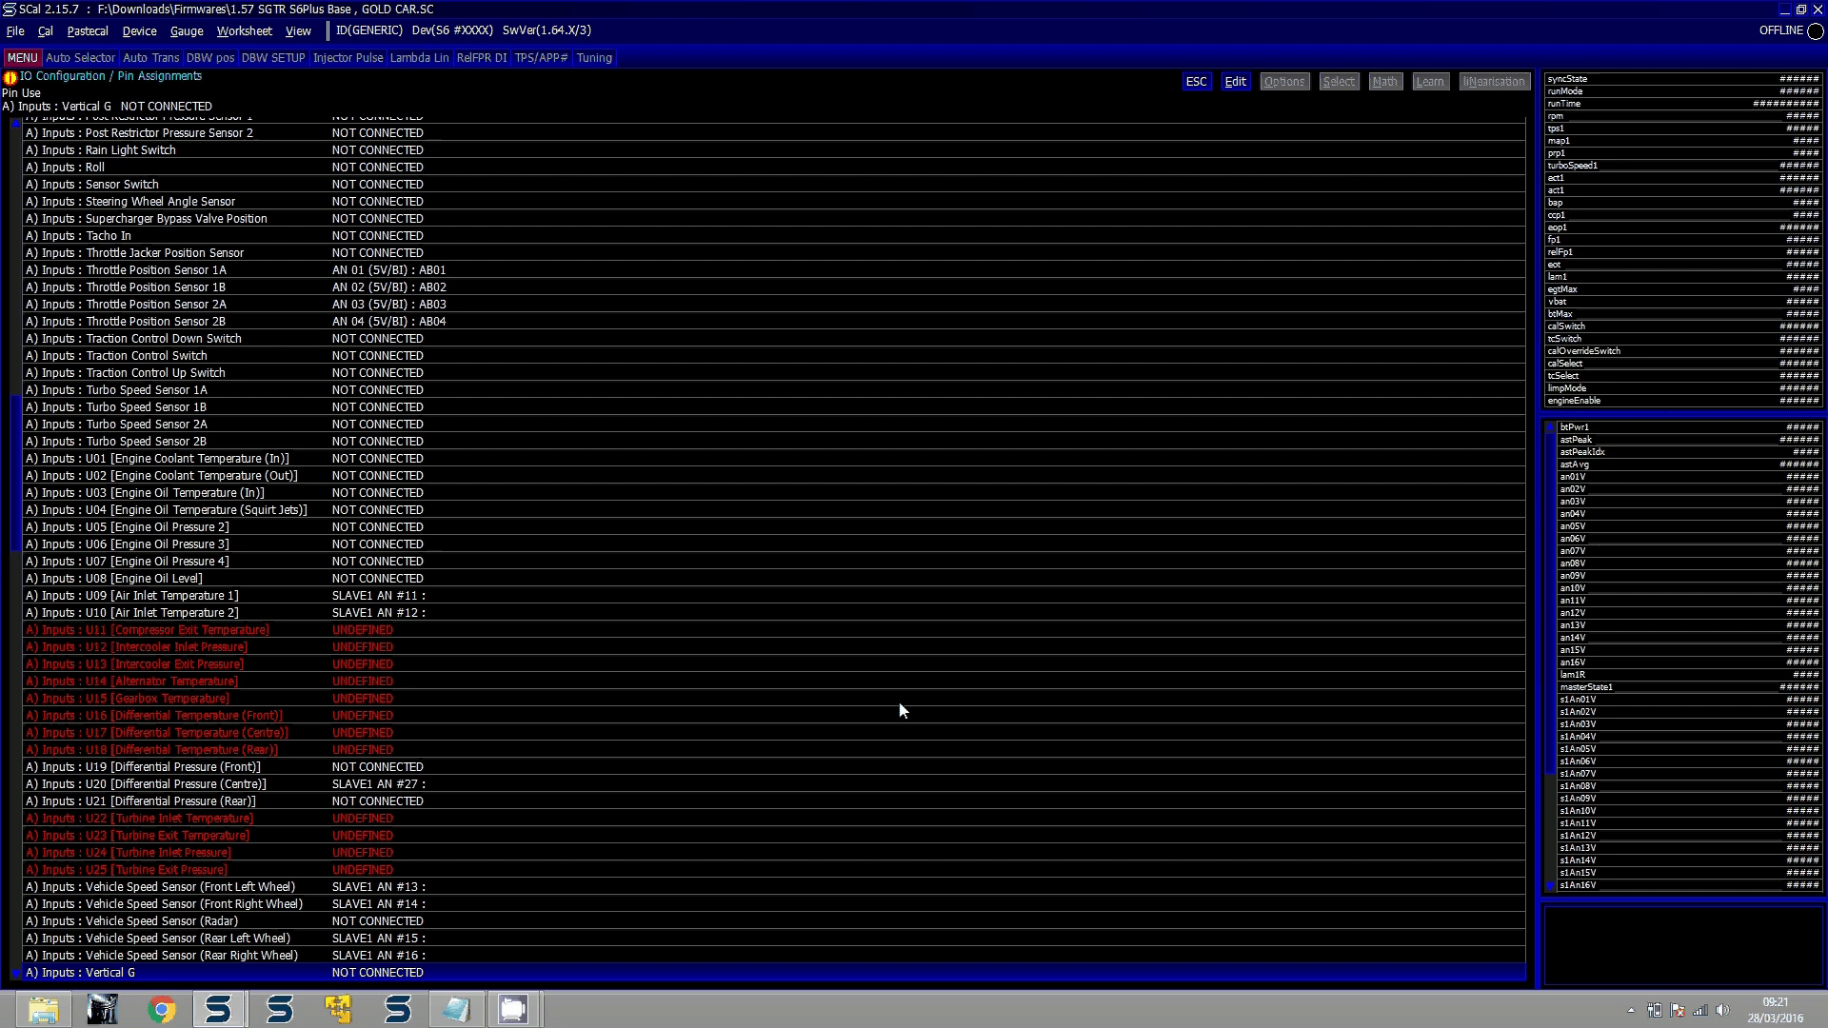
Set the undefined user inputs U11 to U18, from Compressor Exit Temperature to Differential Temperature (Rear), to NOT CONNECTED
key(Up)
key(Up)
key(Up)
key(Up)
key(Up)
key(Up)
key(Up)
key(Up)
key(Up)
key(Up)
key(Up)
key(Up)
key(Up)
key(Up)
key(Up)
key(Up)
key(Up)
key(Up)
key(Return)
key(Return)
key(Down)
key(shift+Down)
key(shift+Down)
key(shift+Down)
key(shift+Down)
key(Return)
key(Return)
key(Down)
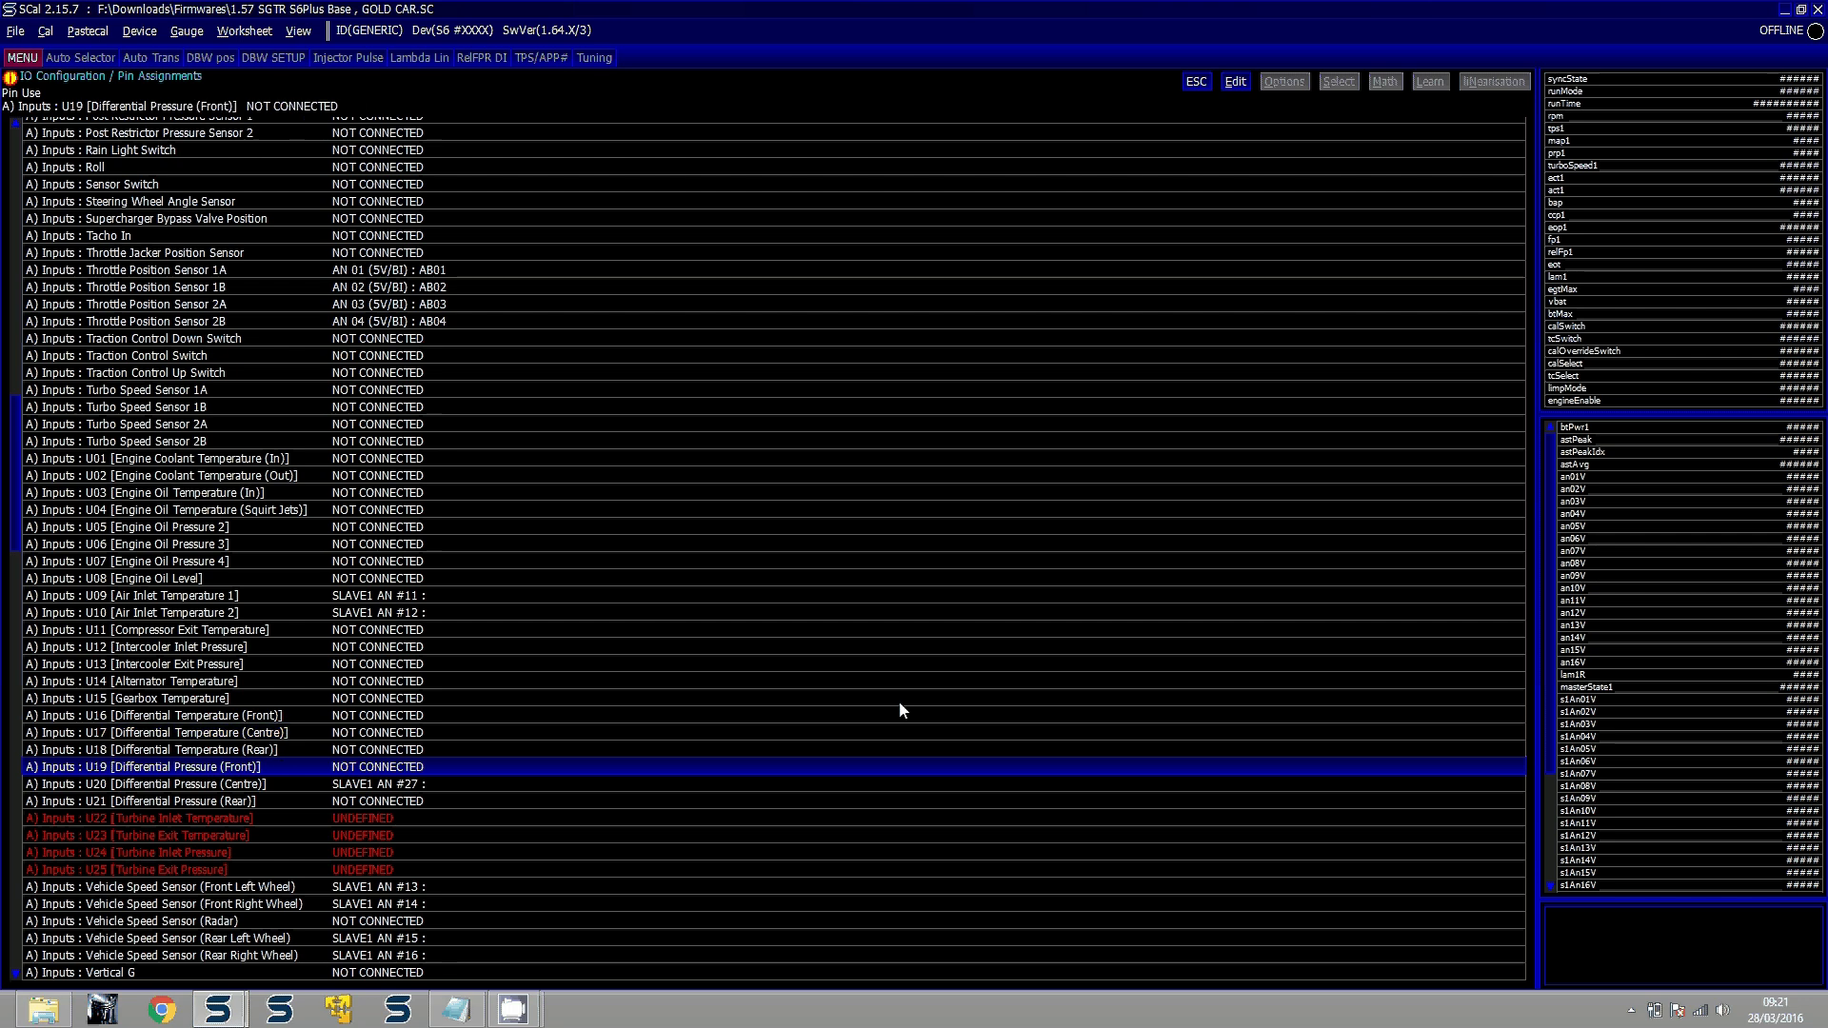
Set the undefined turbine temperature and pressure inputs U22 to U25 to NOT CONNECTED
key(Down)
key(Down)
key(Down)
key(shift+Down)
key(shift+Down)
key(Return)
key(Return)
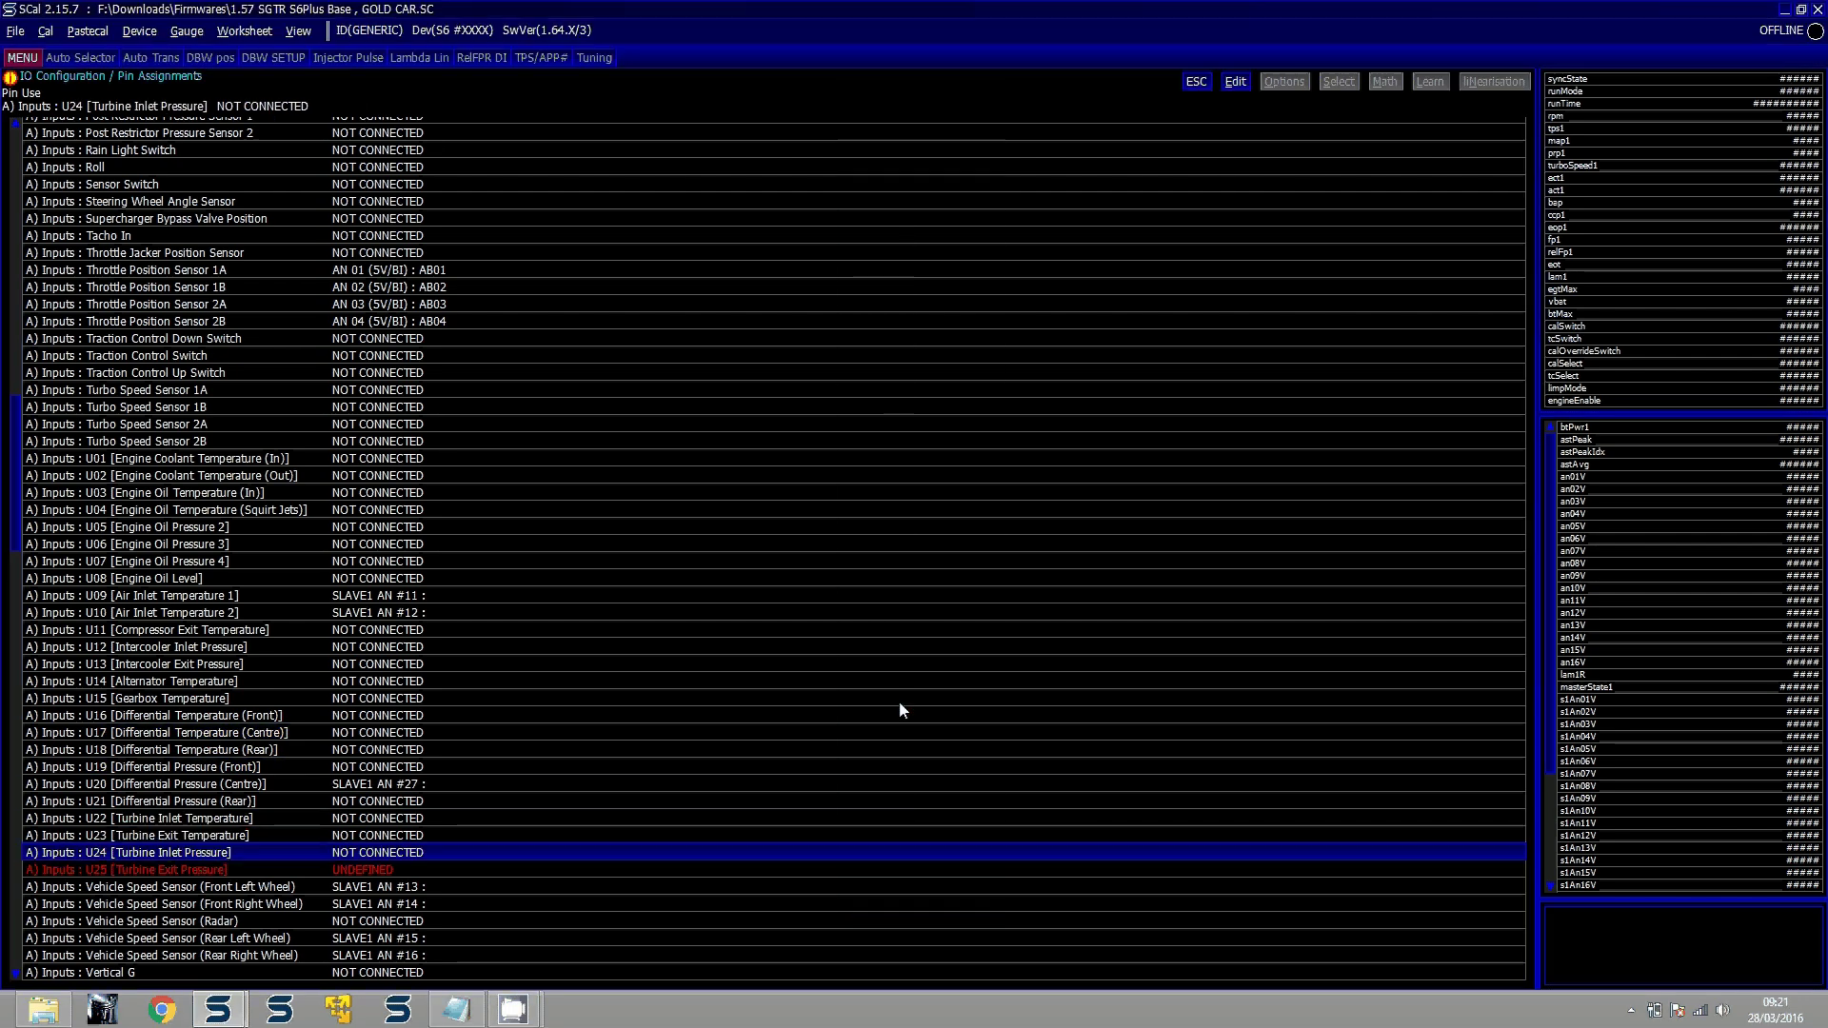
key(Down)
Set the undefined Fan 4 to Fan 8 outputs to NOT CONNECTED
key(Page_Down)
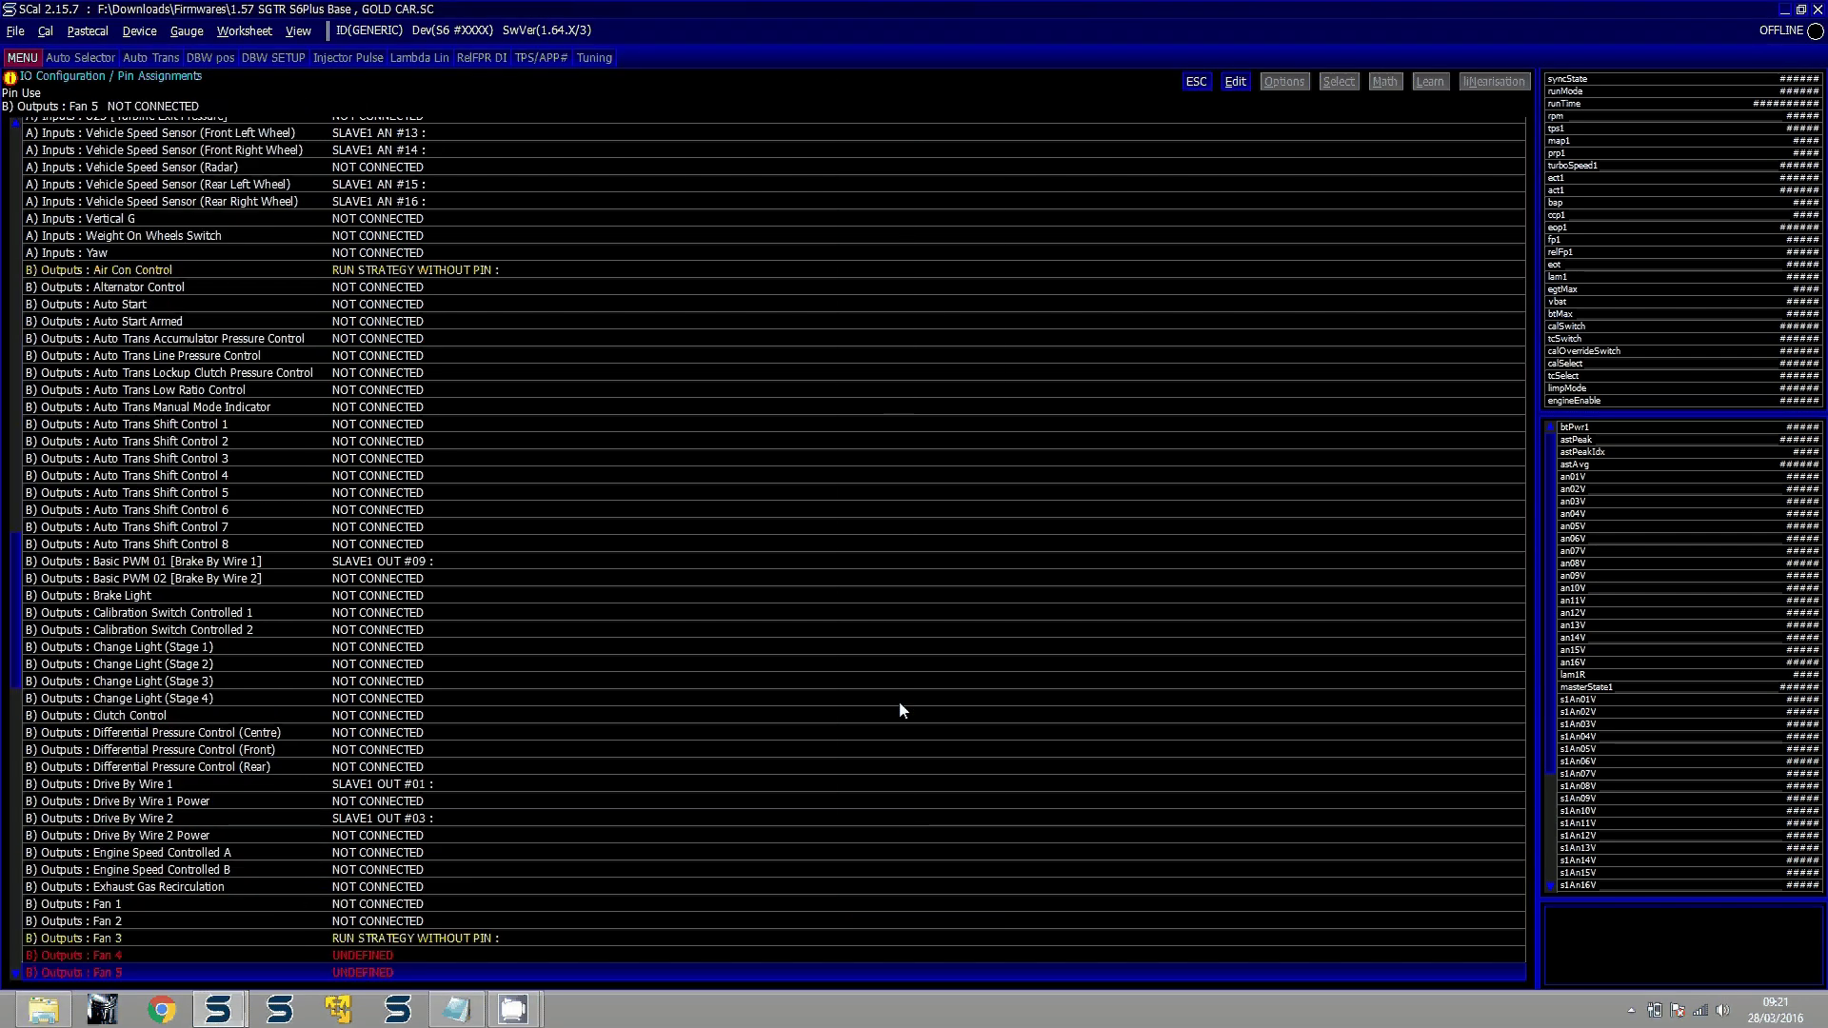
key(Down)
key(Down)
key(Down)
key(Down)
key(Down)
key(Down)
key(Up)
key(Up)
key(Up)
key(Up)
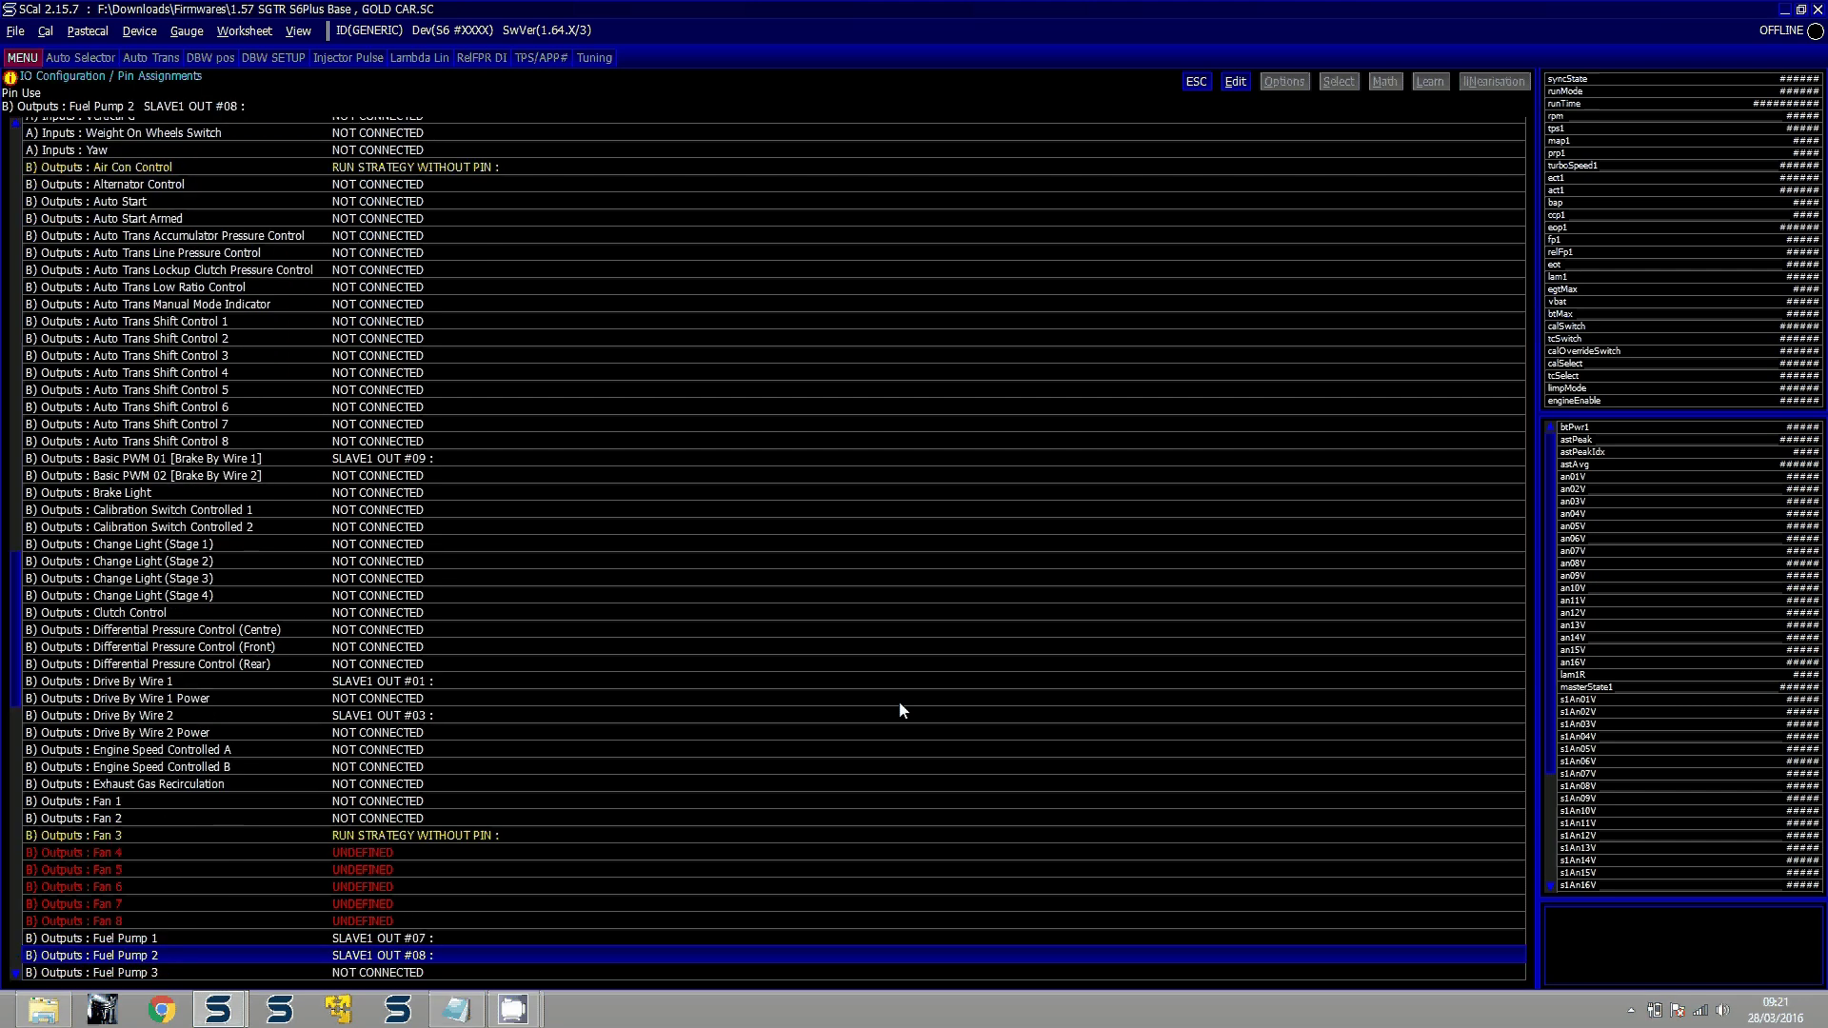
key(Up)
key(Up)
key(Up)
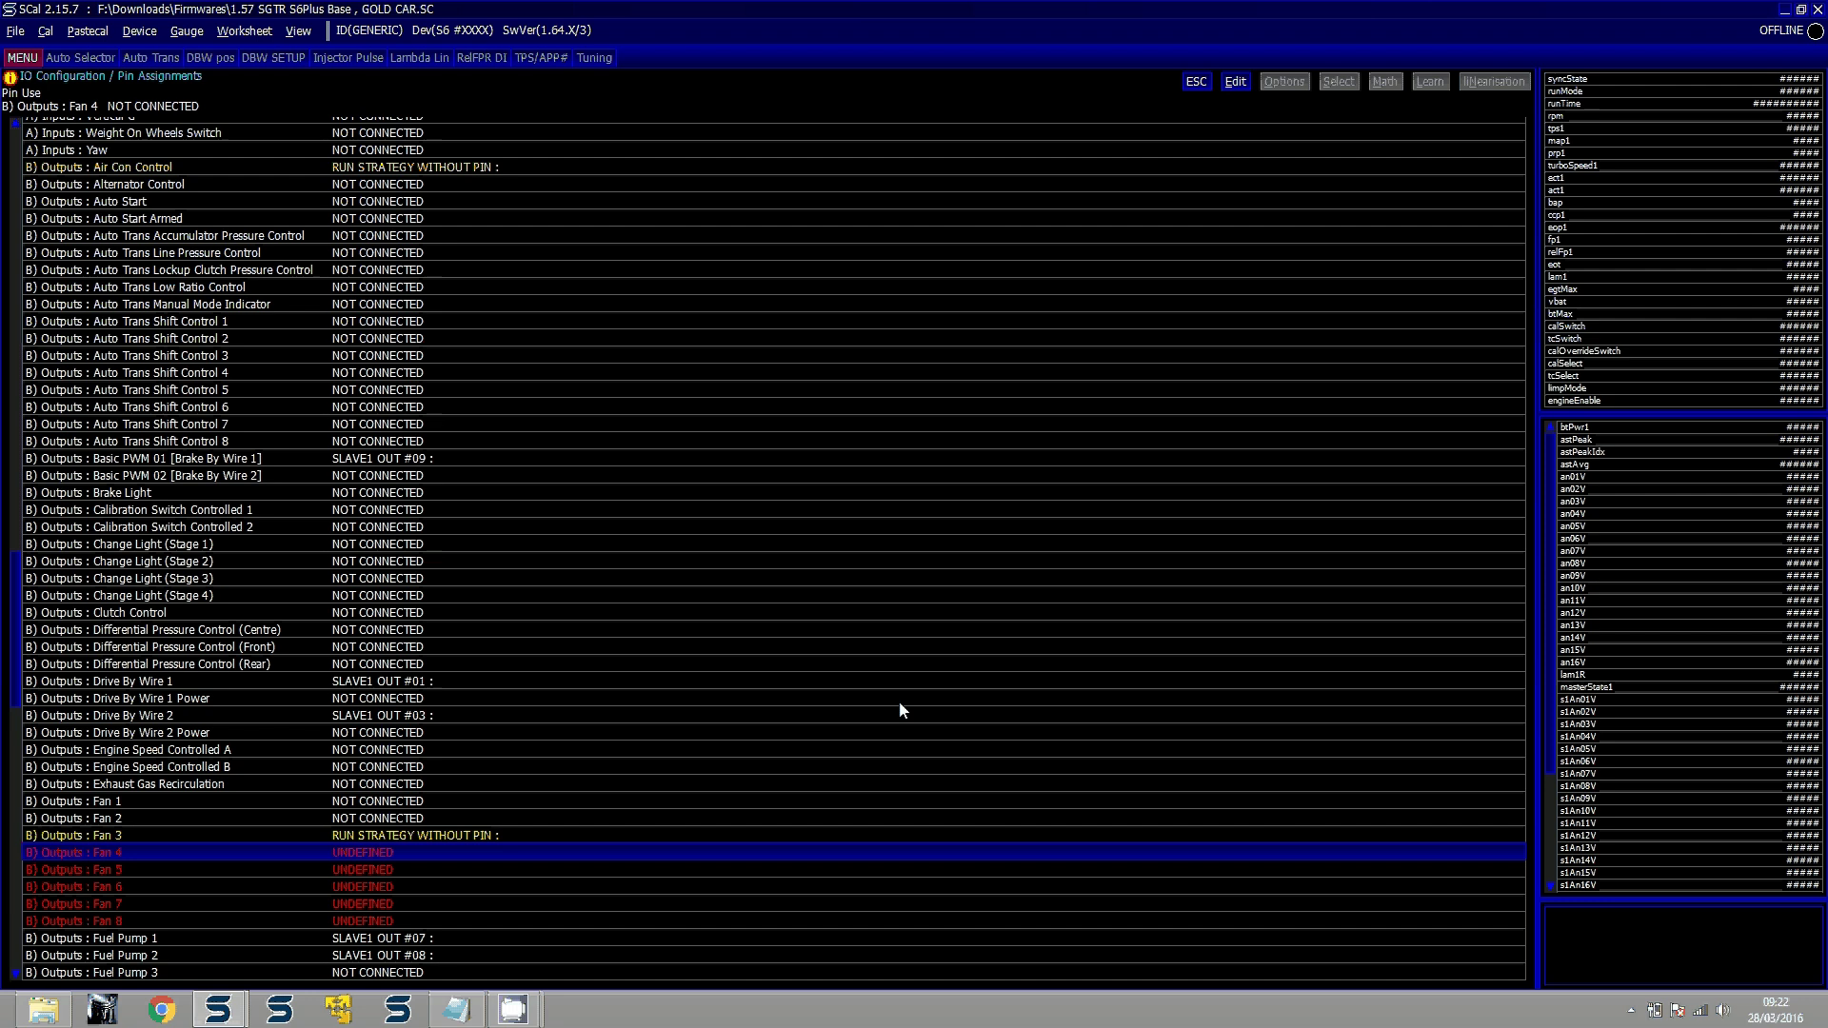
key(Return)
key(Return)
key(Down)
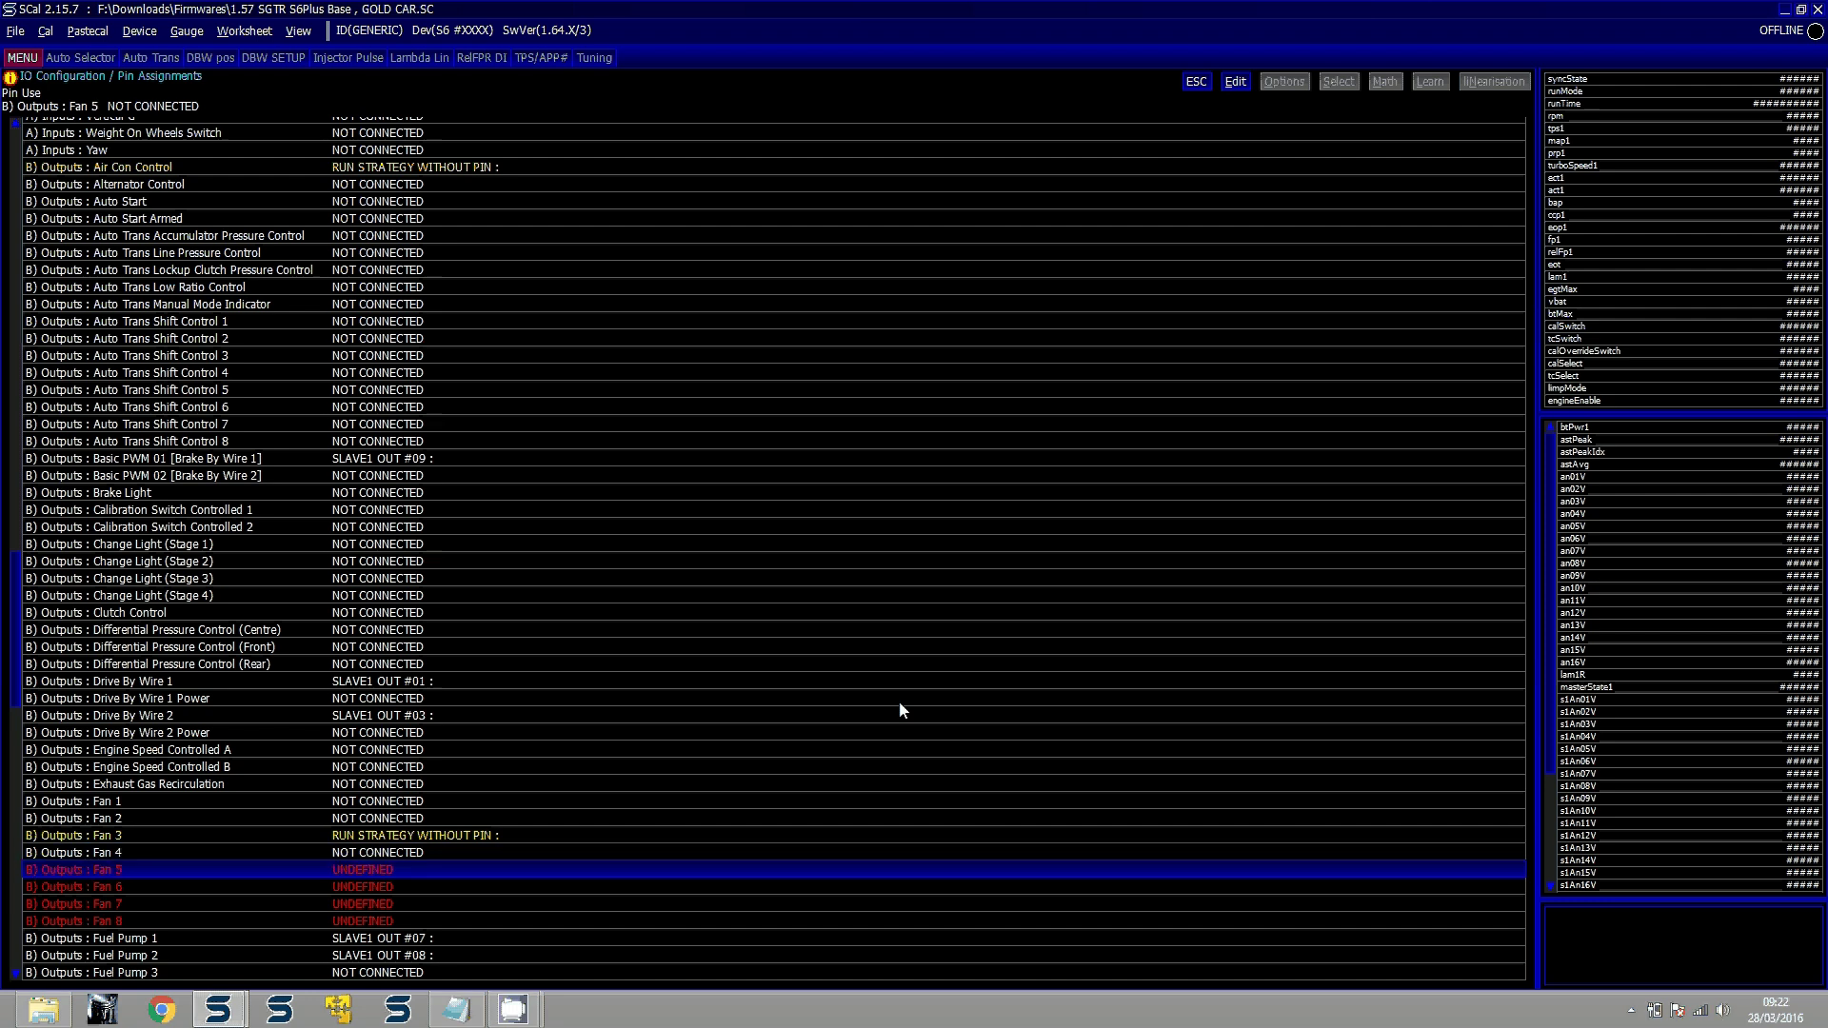
key(Return)
key(Return)
key(Down)
key(Return)
key(Return)
key(Down)
key(Return)
key(Return)
key(Down)
key(Return)
key(Return)
Set the Supercharger Bypass Valve Control output to NOT CONNECTED
key(Down)
key(Down)
key(Down)
key(Down)
key(Down)
key(Down)
key(Down)
key(Down)
key(Down)
key(Down)
key(Down)
key(Down)
key(Down)
key(Down)
key(Down)
key(Down)
key(Down)
key(Down)
key(Down)
key(Down)
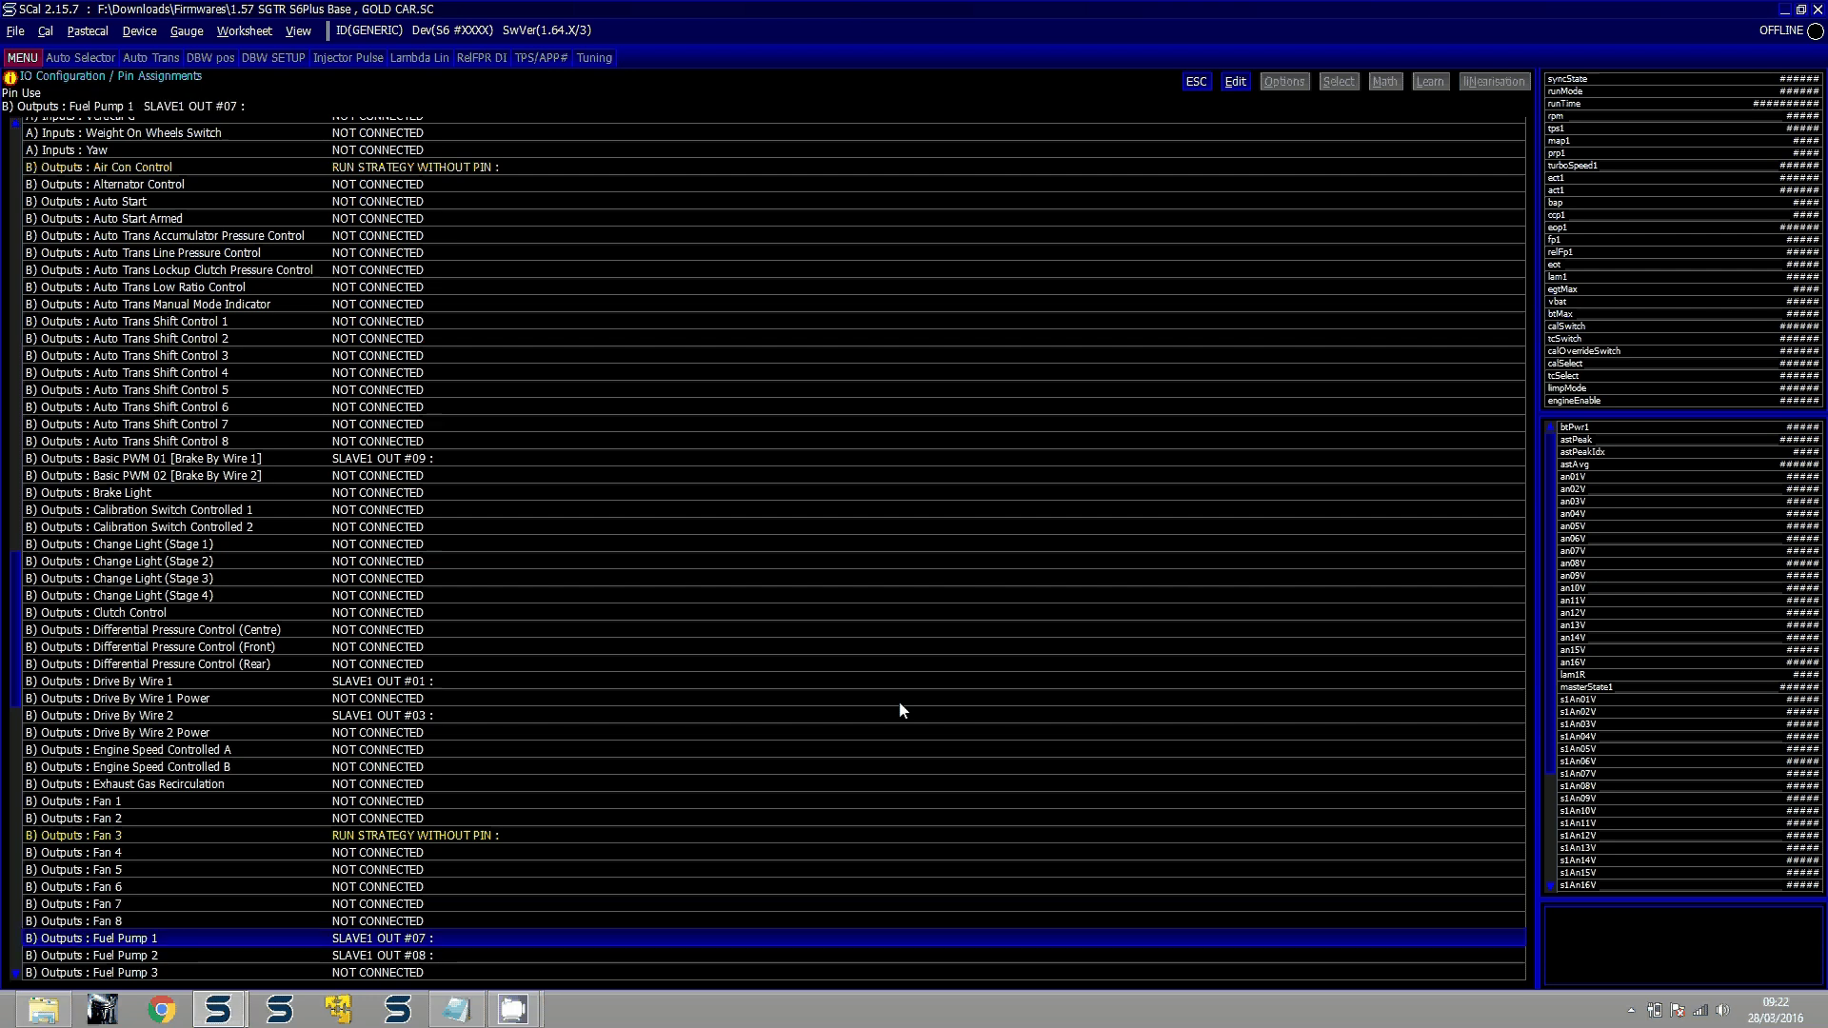
key(Down)
key(Down)
key(Down)
key(Down)
key(Down)
key(Down)
key(Down)
key(Down)
key(Up)
key(Up)
key(Up)
key(Up)
key(Up)
key(Up)
key(Up)
key(Up)
key(Up)
key(Up)
key(Up)
key(Up)
key(Up)
key(Up)
key(Up)
key(Return)
key(Return)
Examine the remaining output, injection, ignition and knock pin assignments through Cylinder 08 Knock for undefined entries
key(Down)
key(Down)
key(Down)
key(Down)
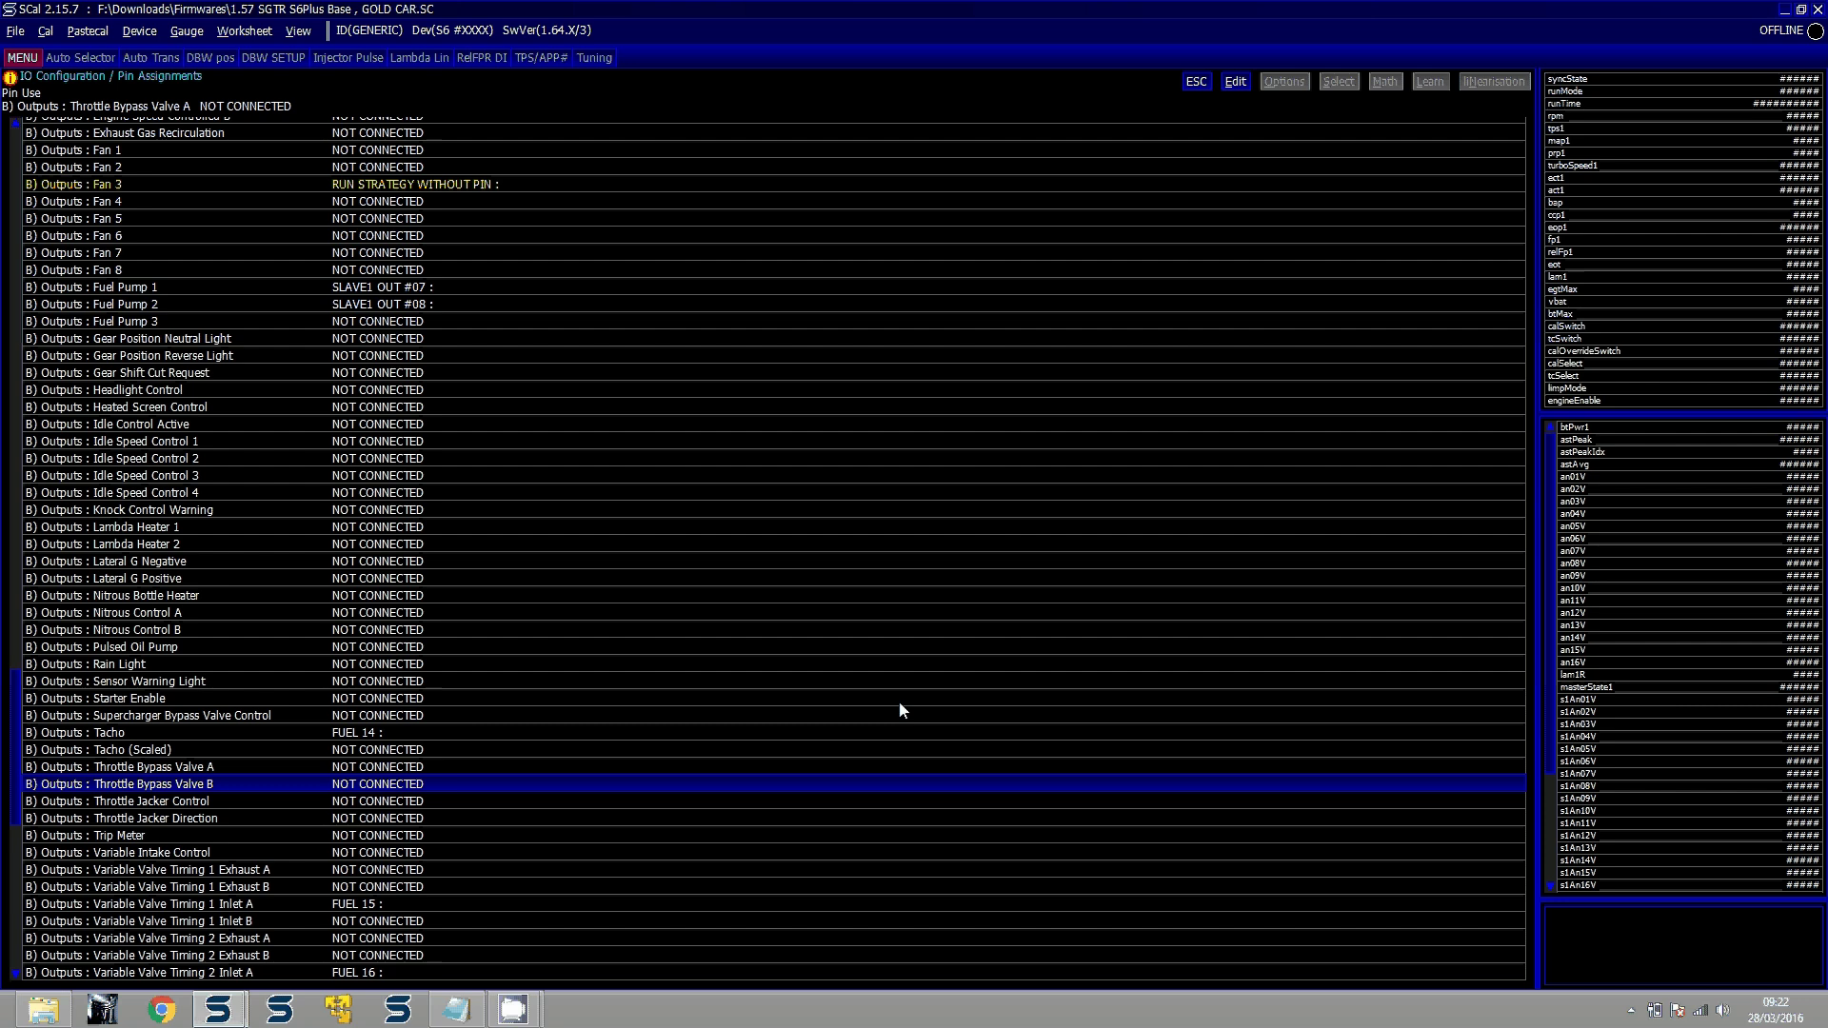
key(Down)
key(Down)
key(Down)
key(Down)
key(Down)
key(Down)
key(Down)
key(Down)
key(Down)
key(Down)
key(Down)
key(Down)
key(Down)
key(Down)
key(Down)
key(Down)
key(Down)
key(Down)
key(Down)
key(Down)
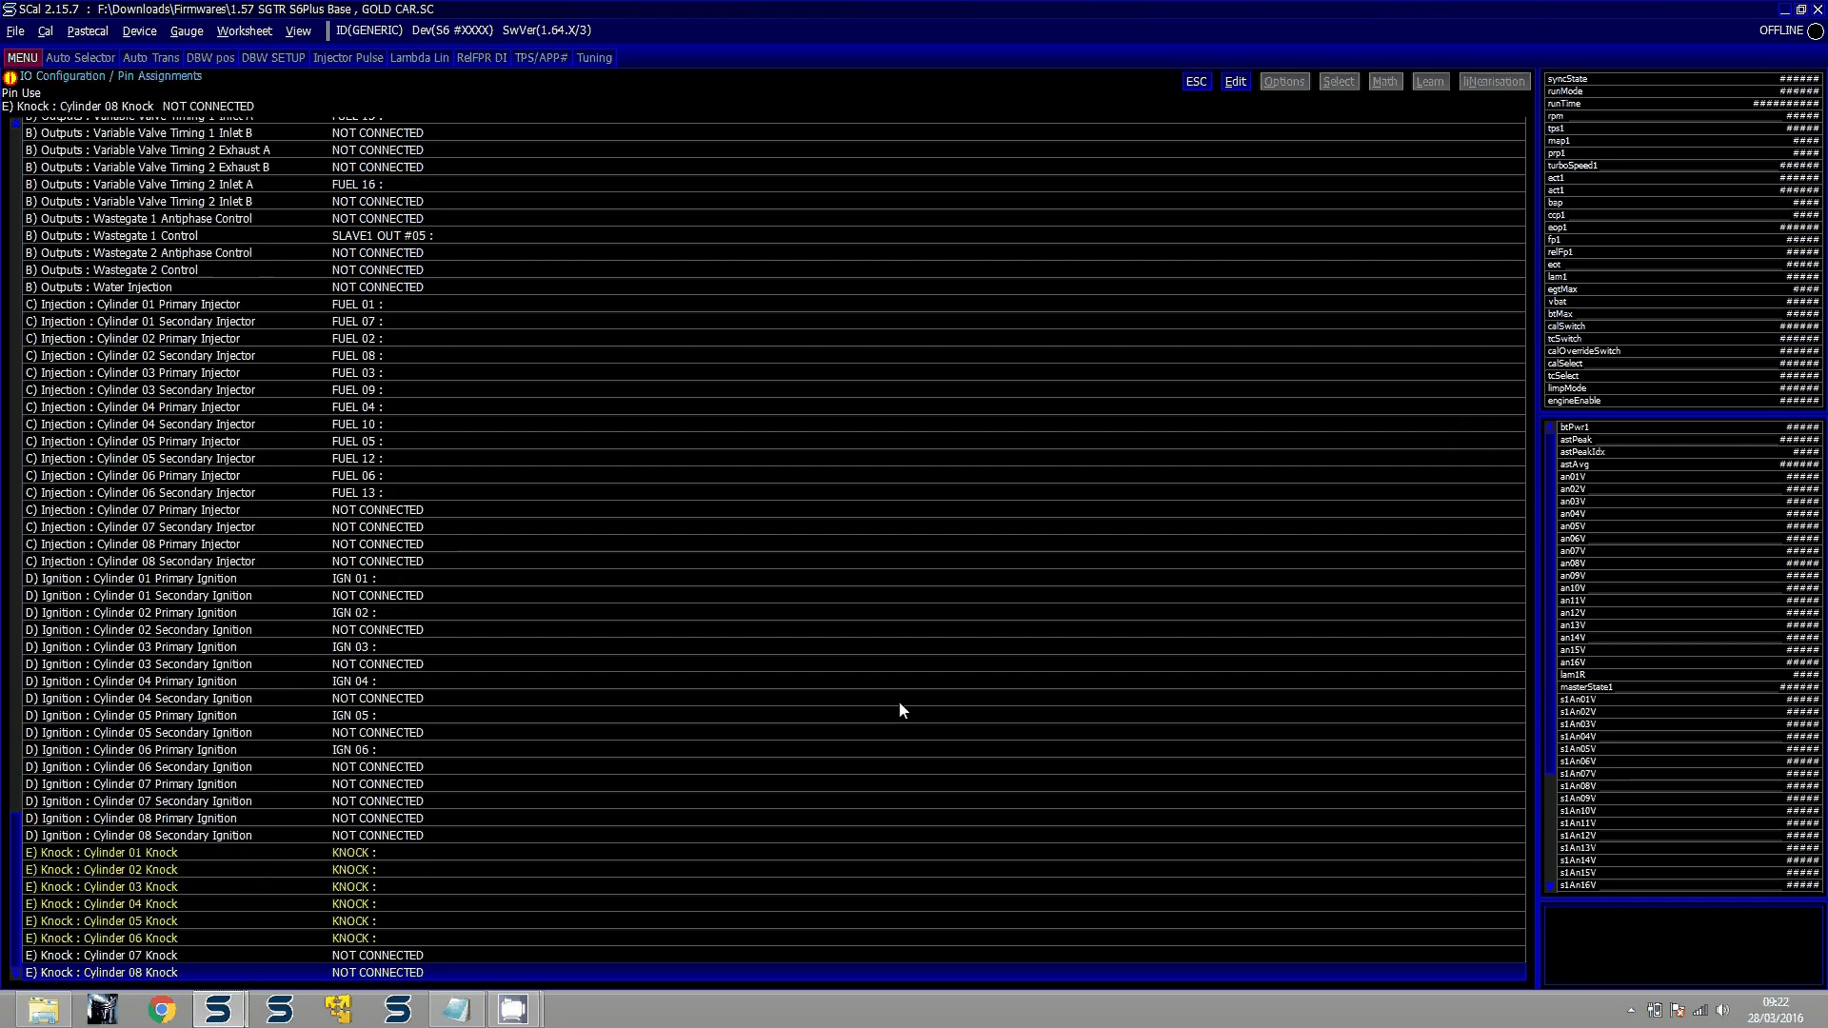
Close the Pin Assignments map and collapse IO Configuration in the calibration tree
key(Escape)
key(Up)
key(Up)
key(Return)
key(Return)
key(Down)
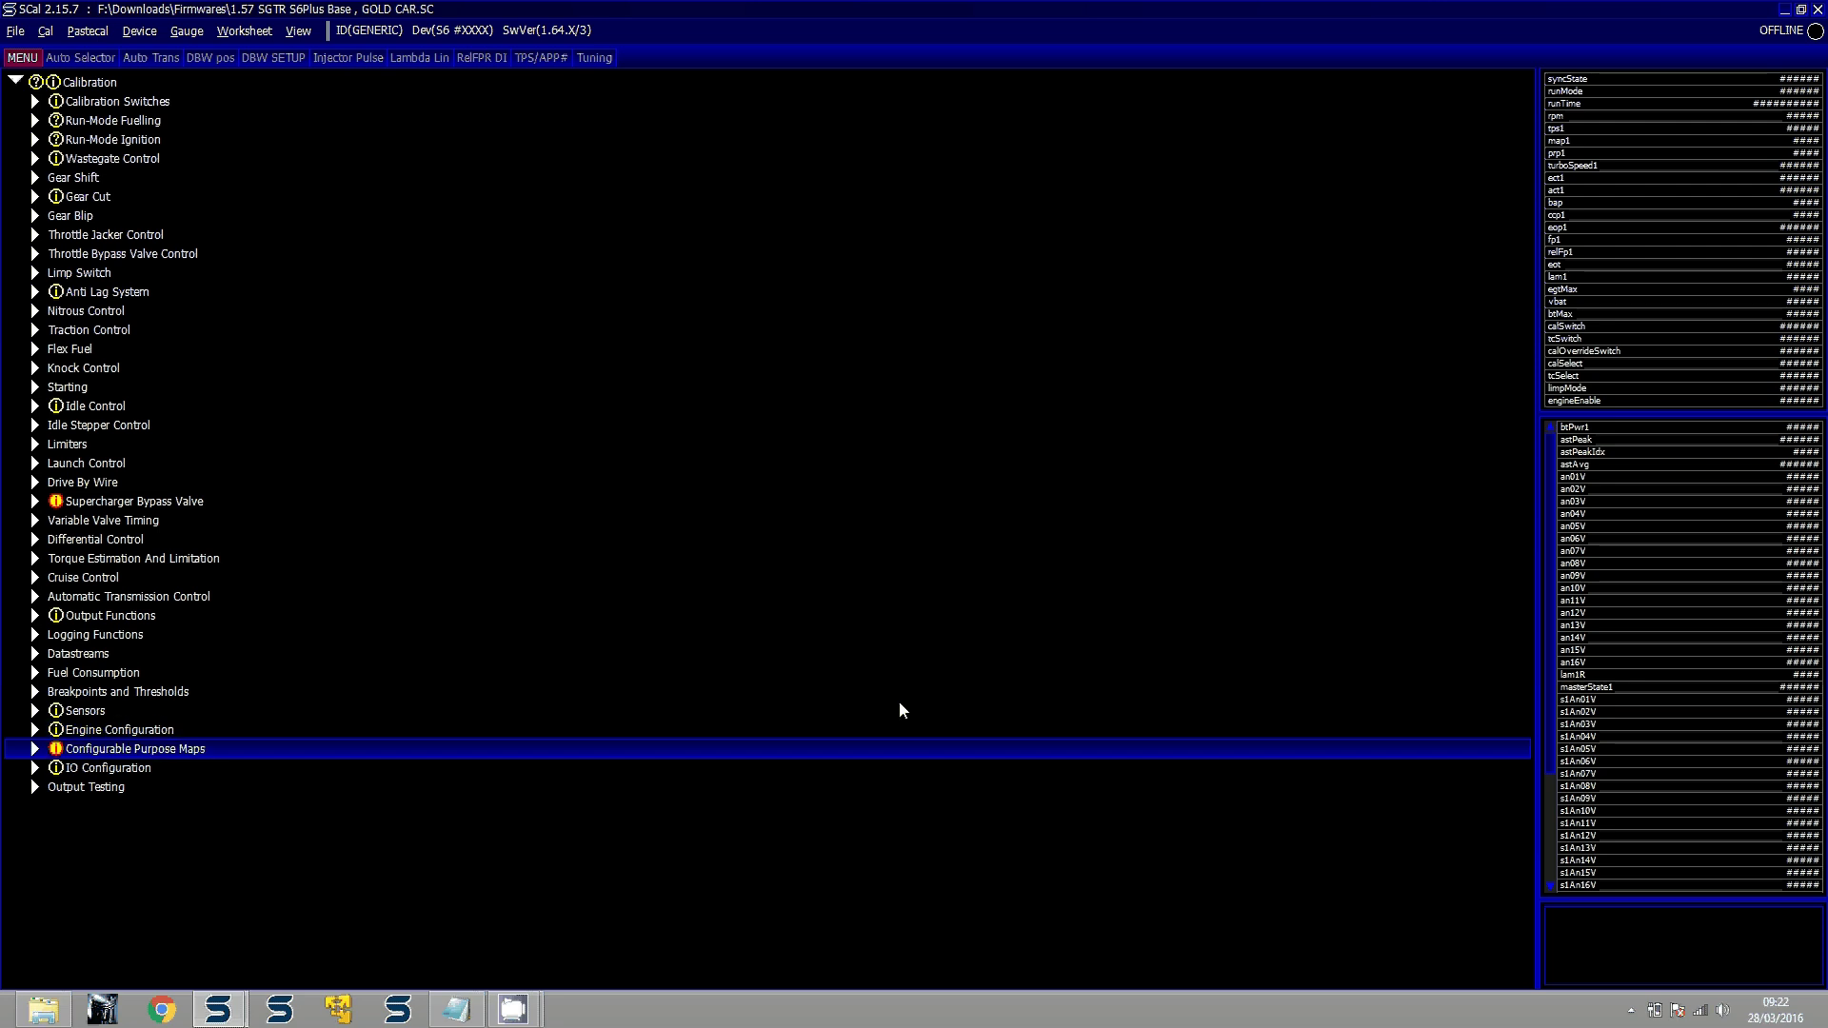
Expand the Sensors section to view its flagged subsections, and collapse it again
key(Up)
key(Up)
key(Return)
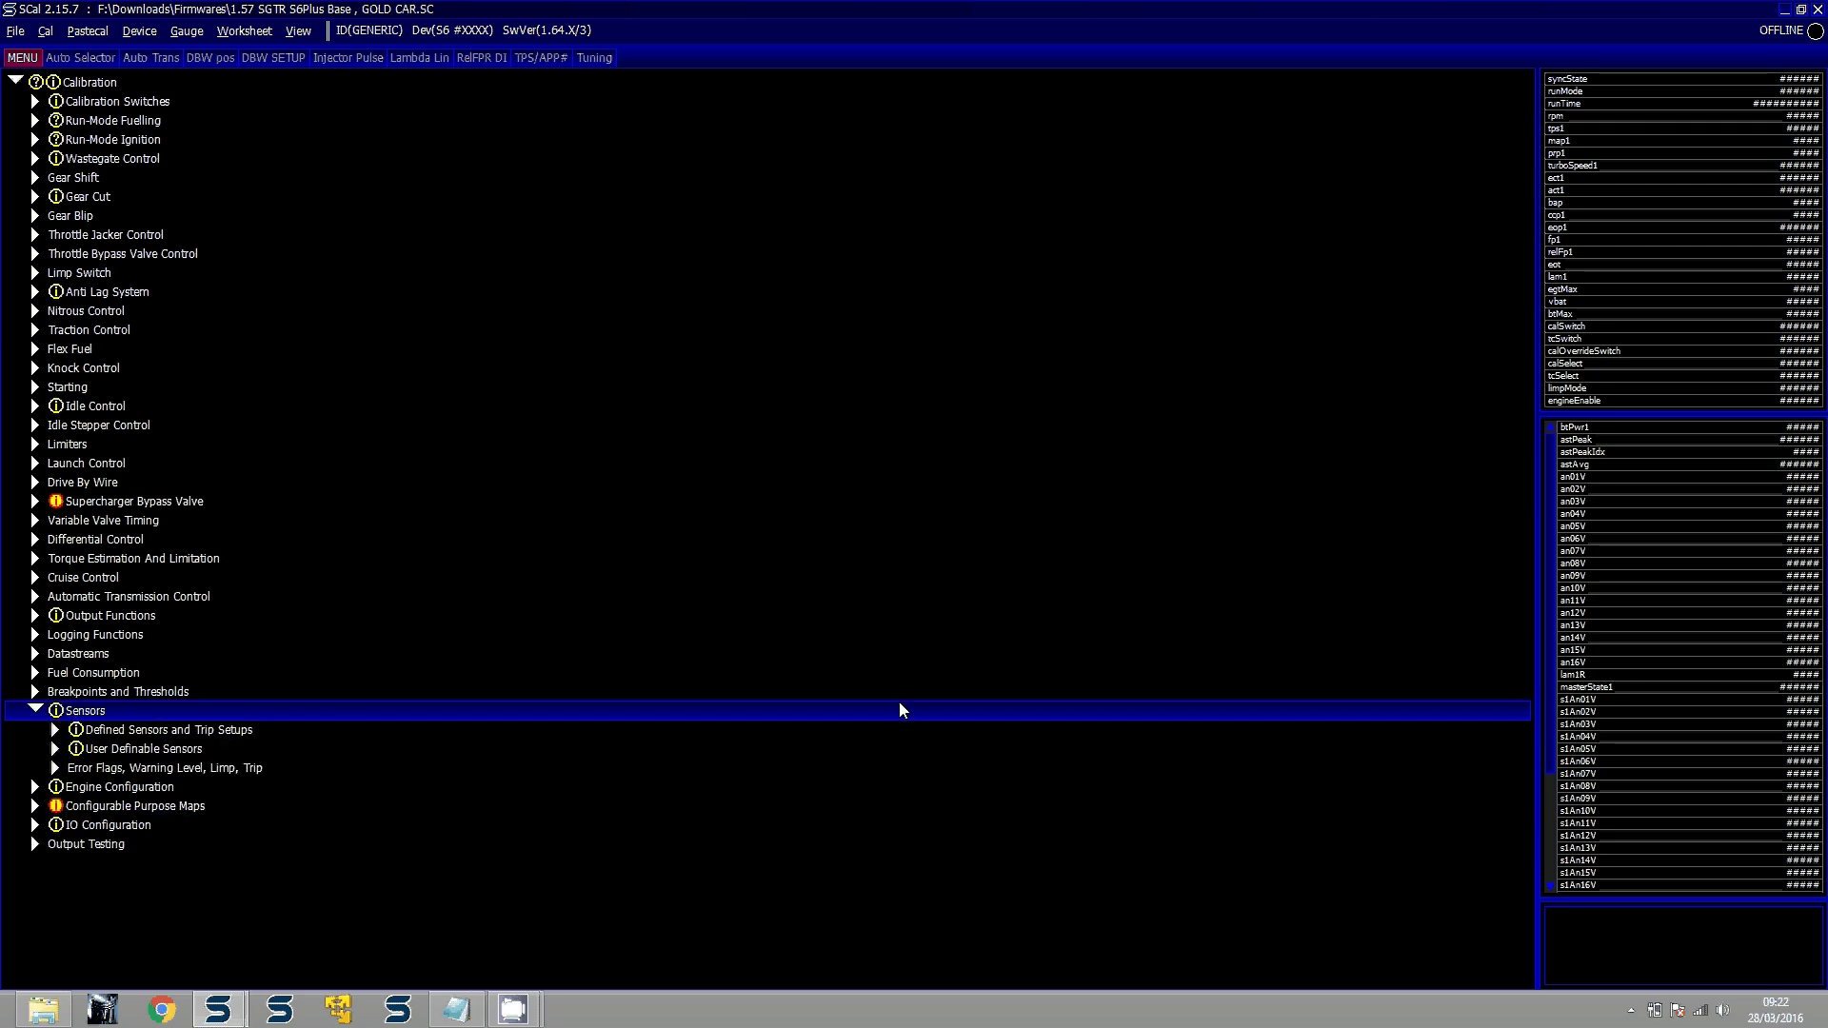
key(Down)
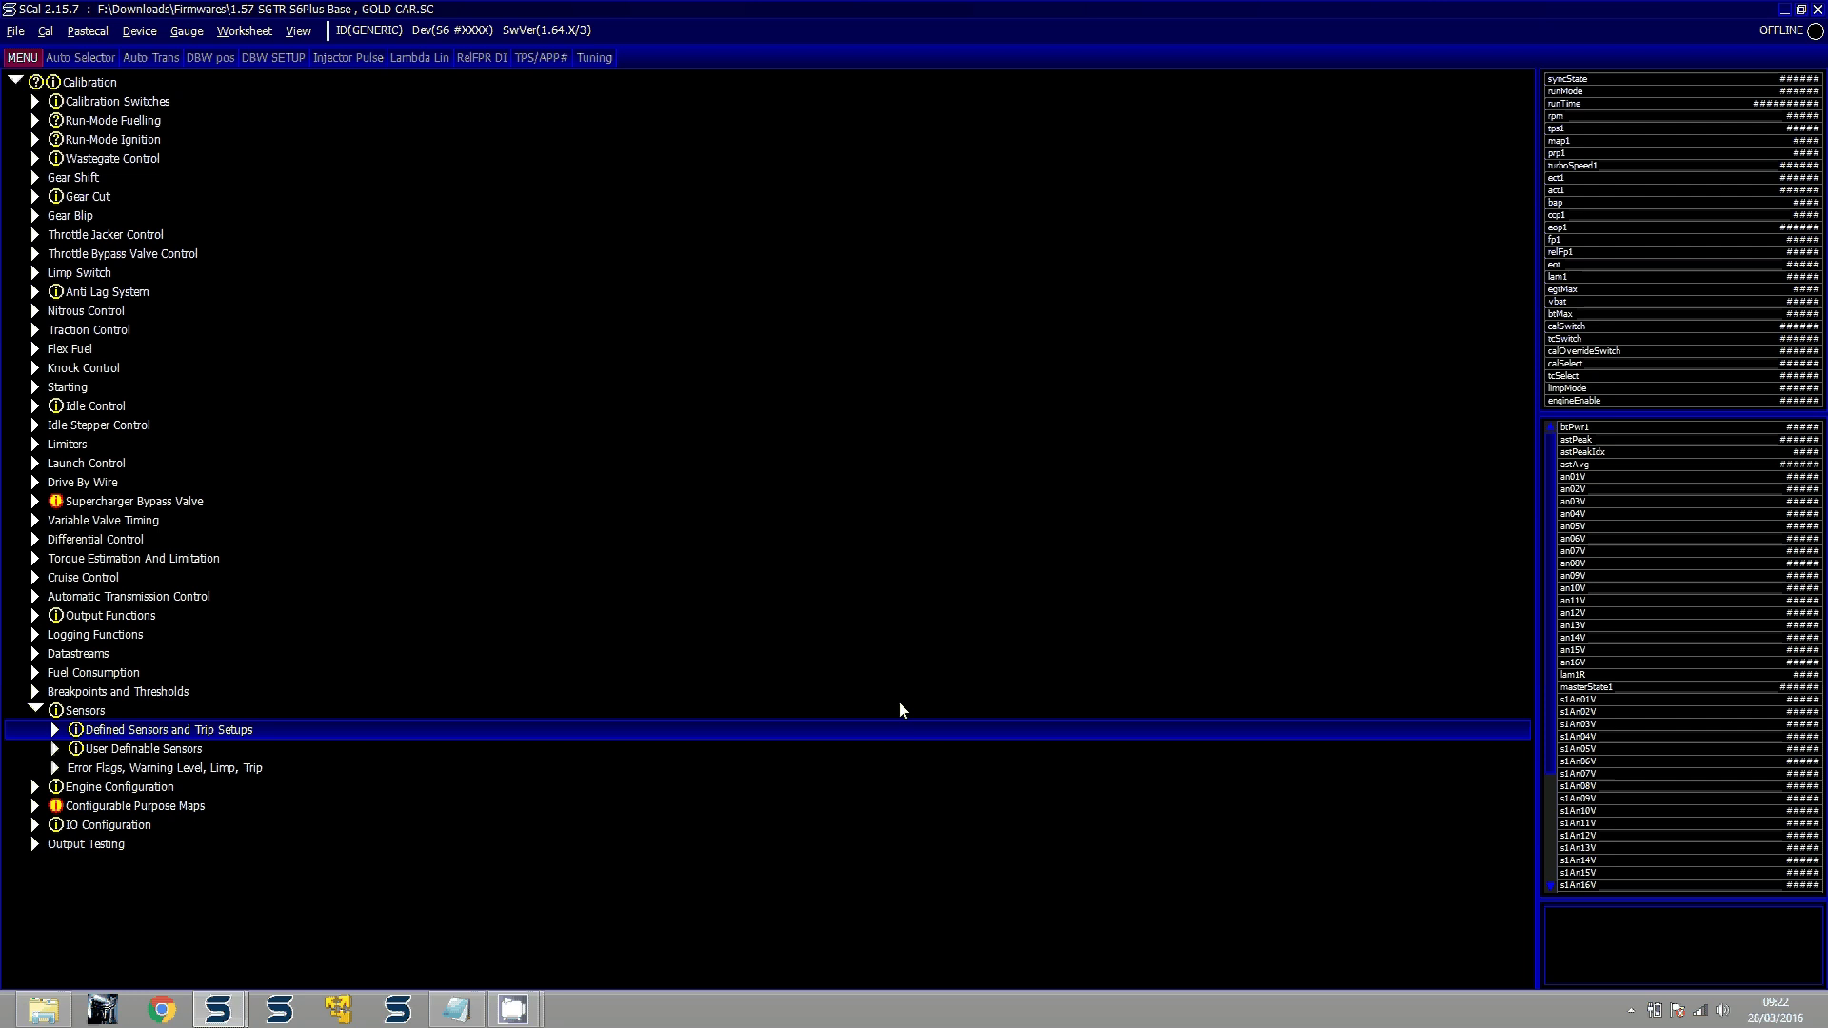
key(Down)
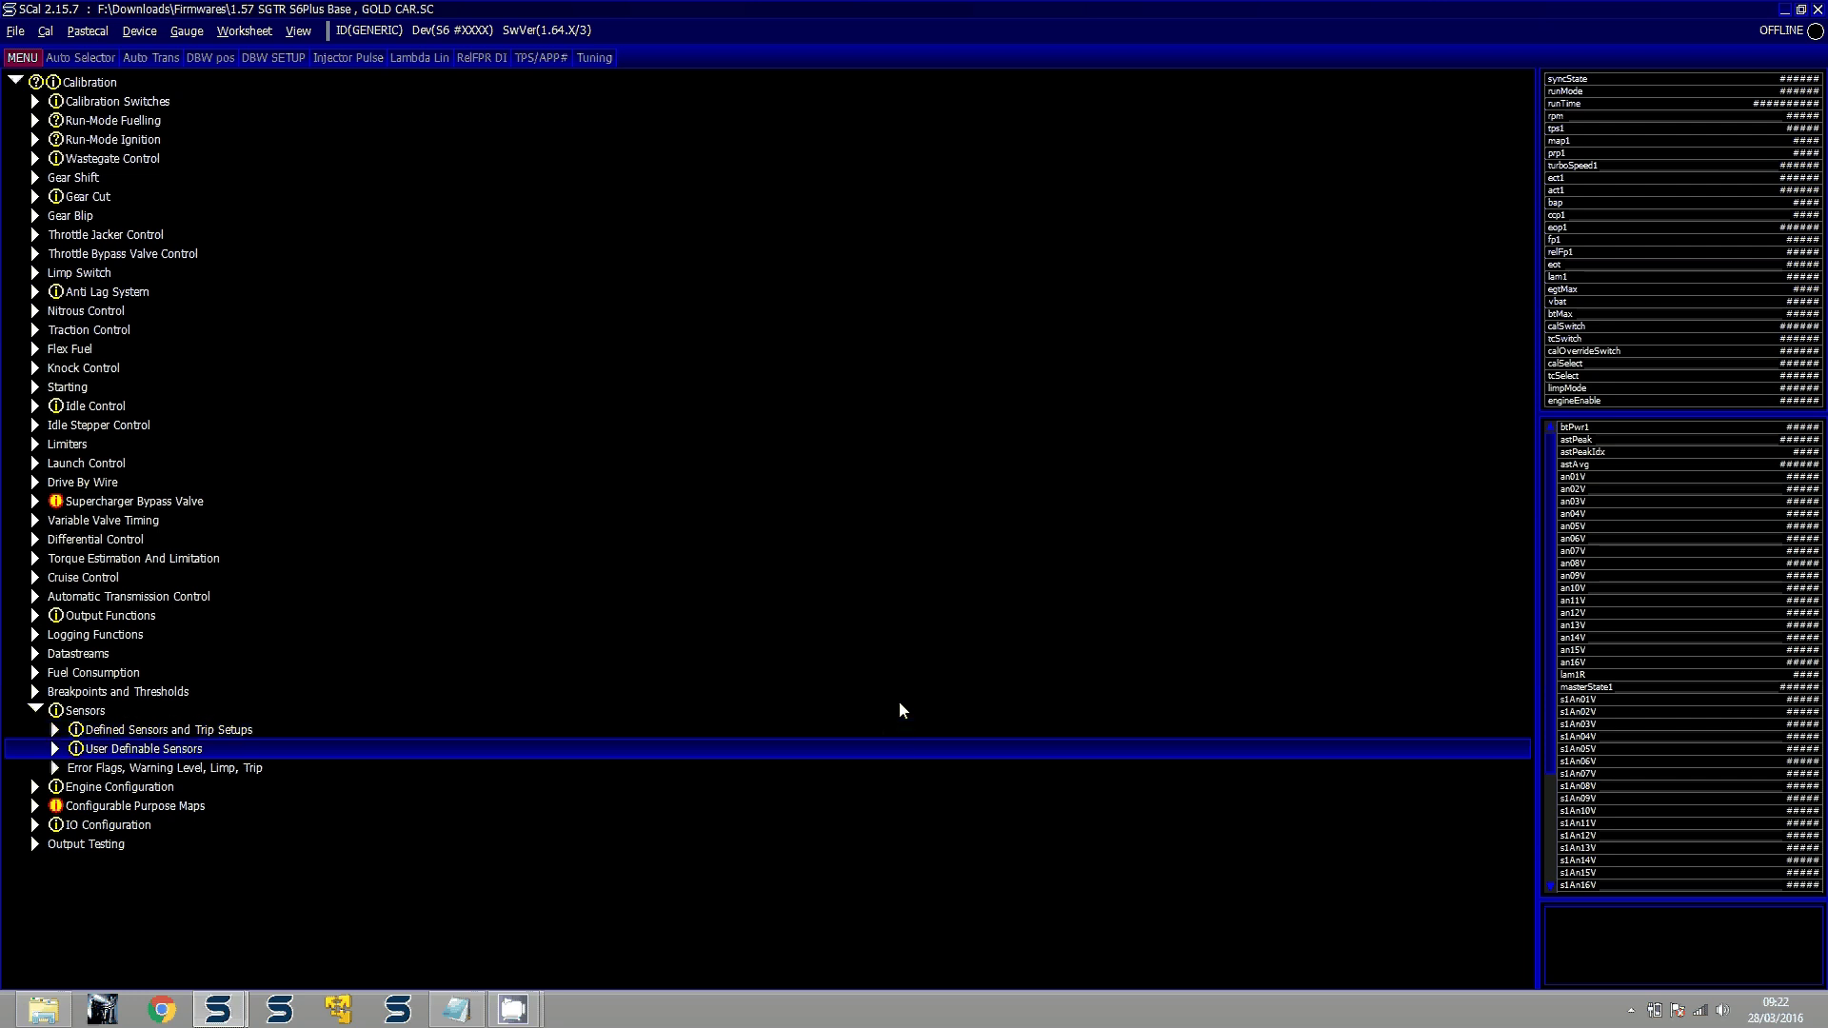
click(900, 705)
key(Left)
Expand Output Functions and its Basic PWM 01 [Brake By Wire 1] group to show the flagged maps
key(Up)
key(Up)
key(Up)
key(Up)
key(Up)
key(Right)
key(Down)
key(Down)
key(Down)
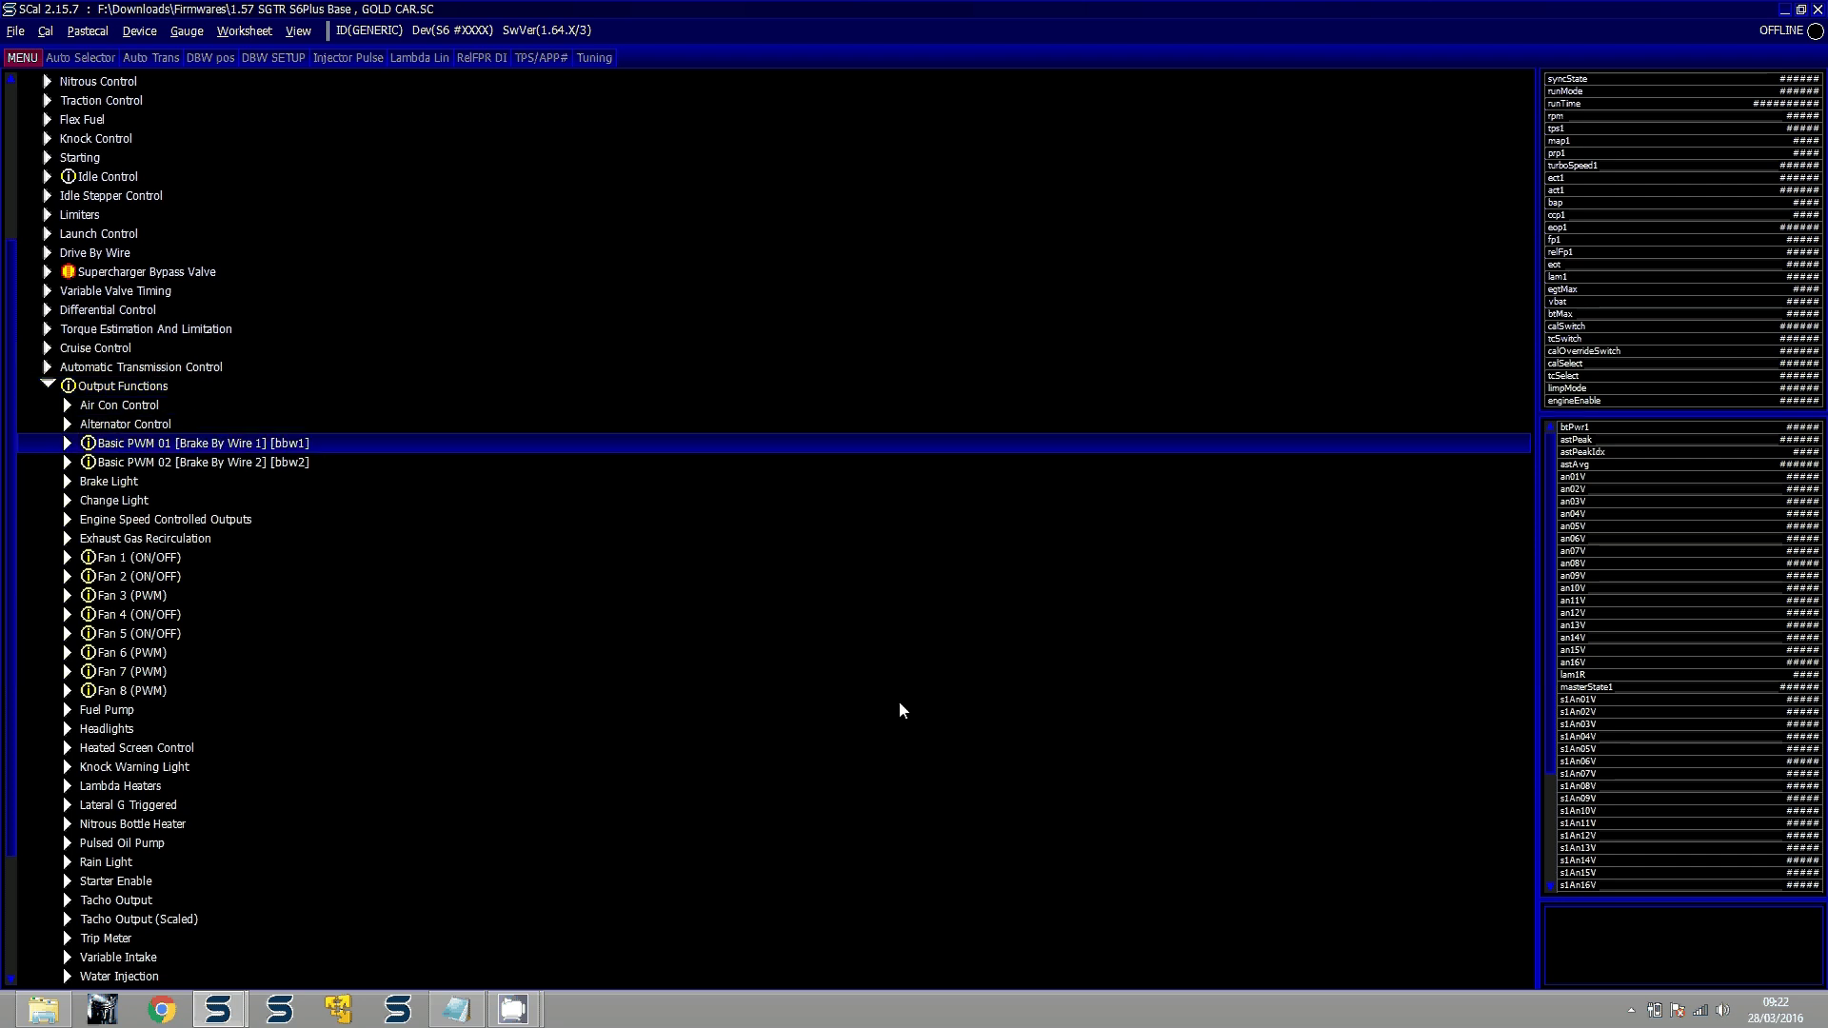
key(Right)
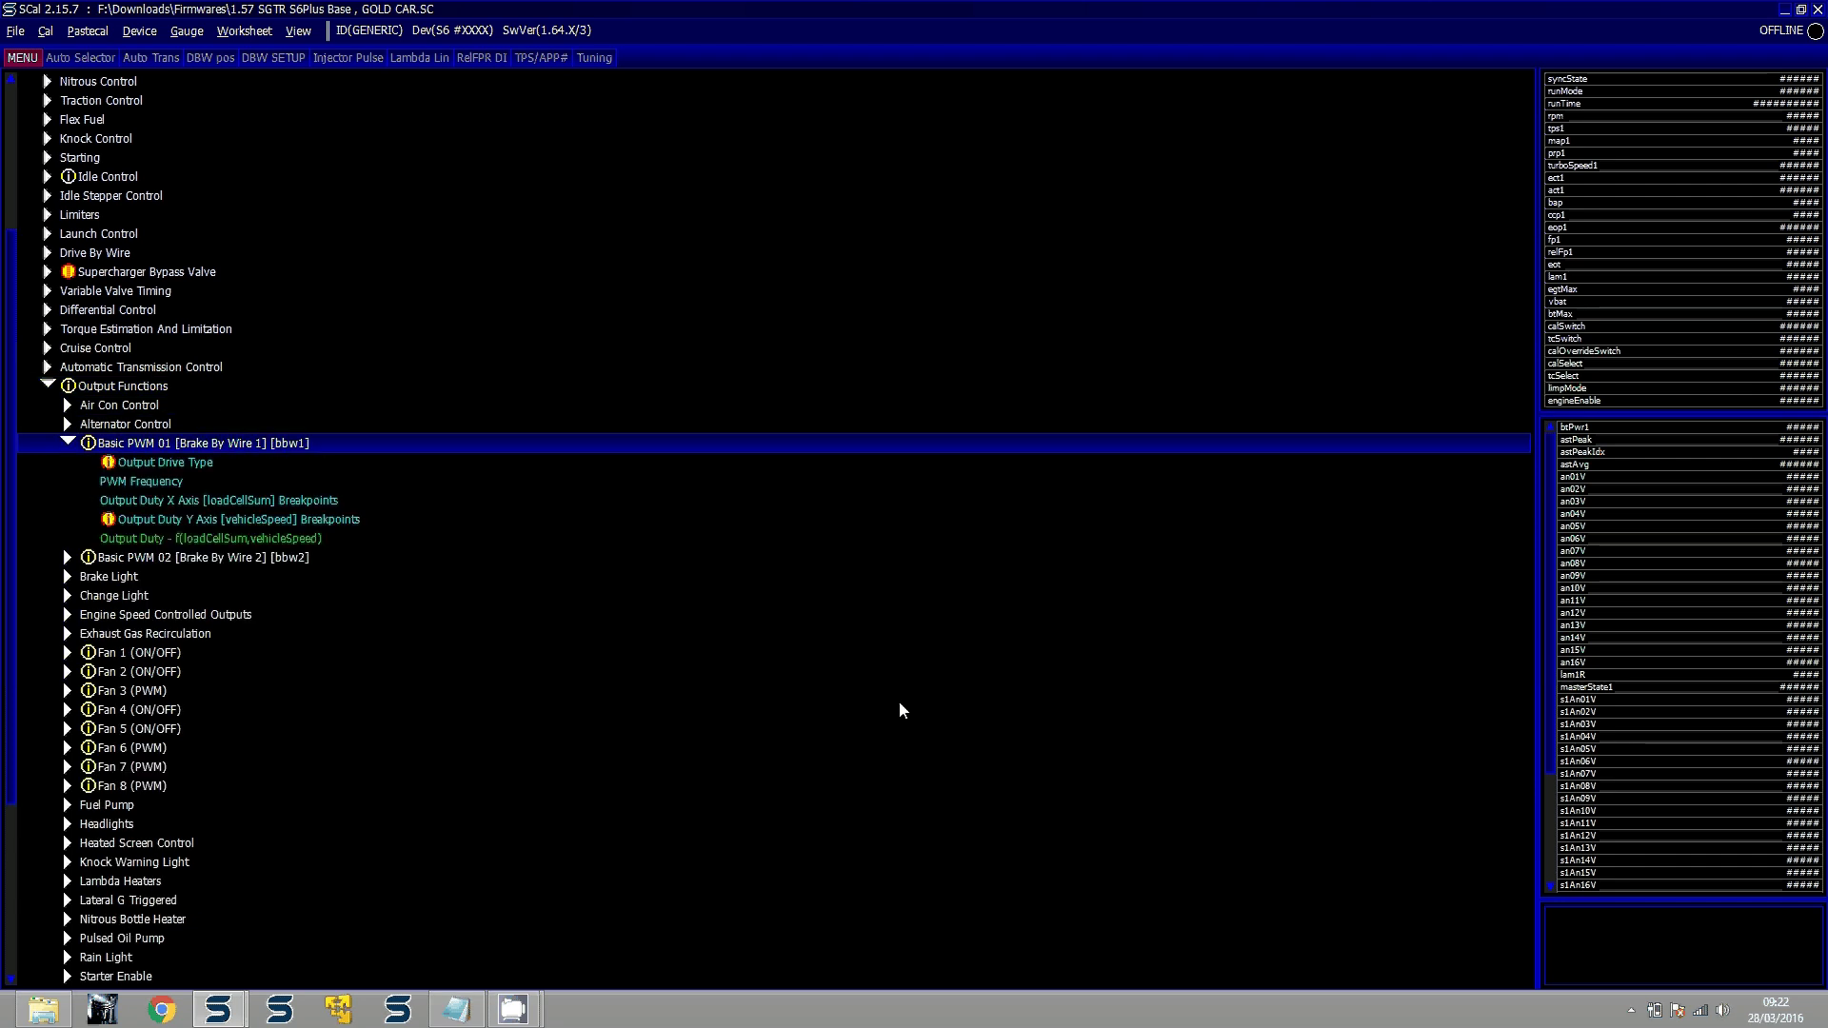
Collapse Basic PWM 01 [Brake By Wire 1] and expand Fan 1 (ON/OFF) to view its flagged maps, closing it again
key(Left)
key(Down)
key(Down)
key(Down)
key(Down)
key(Down)
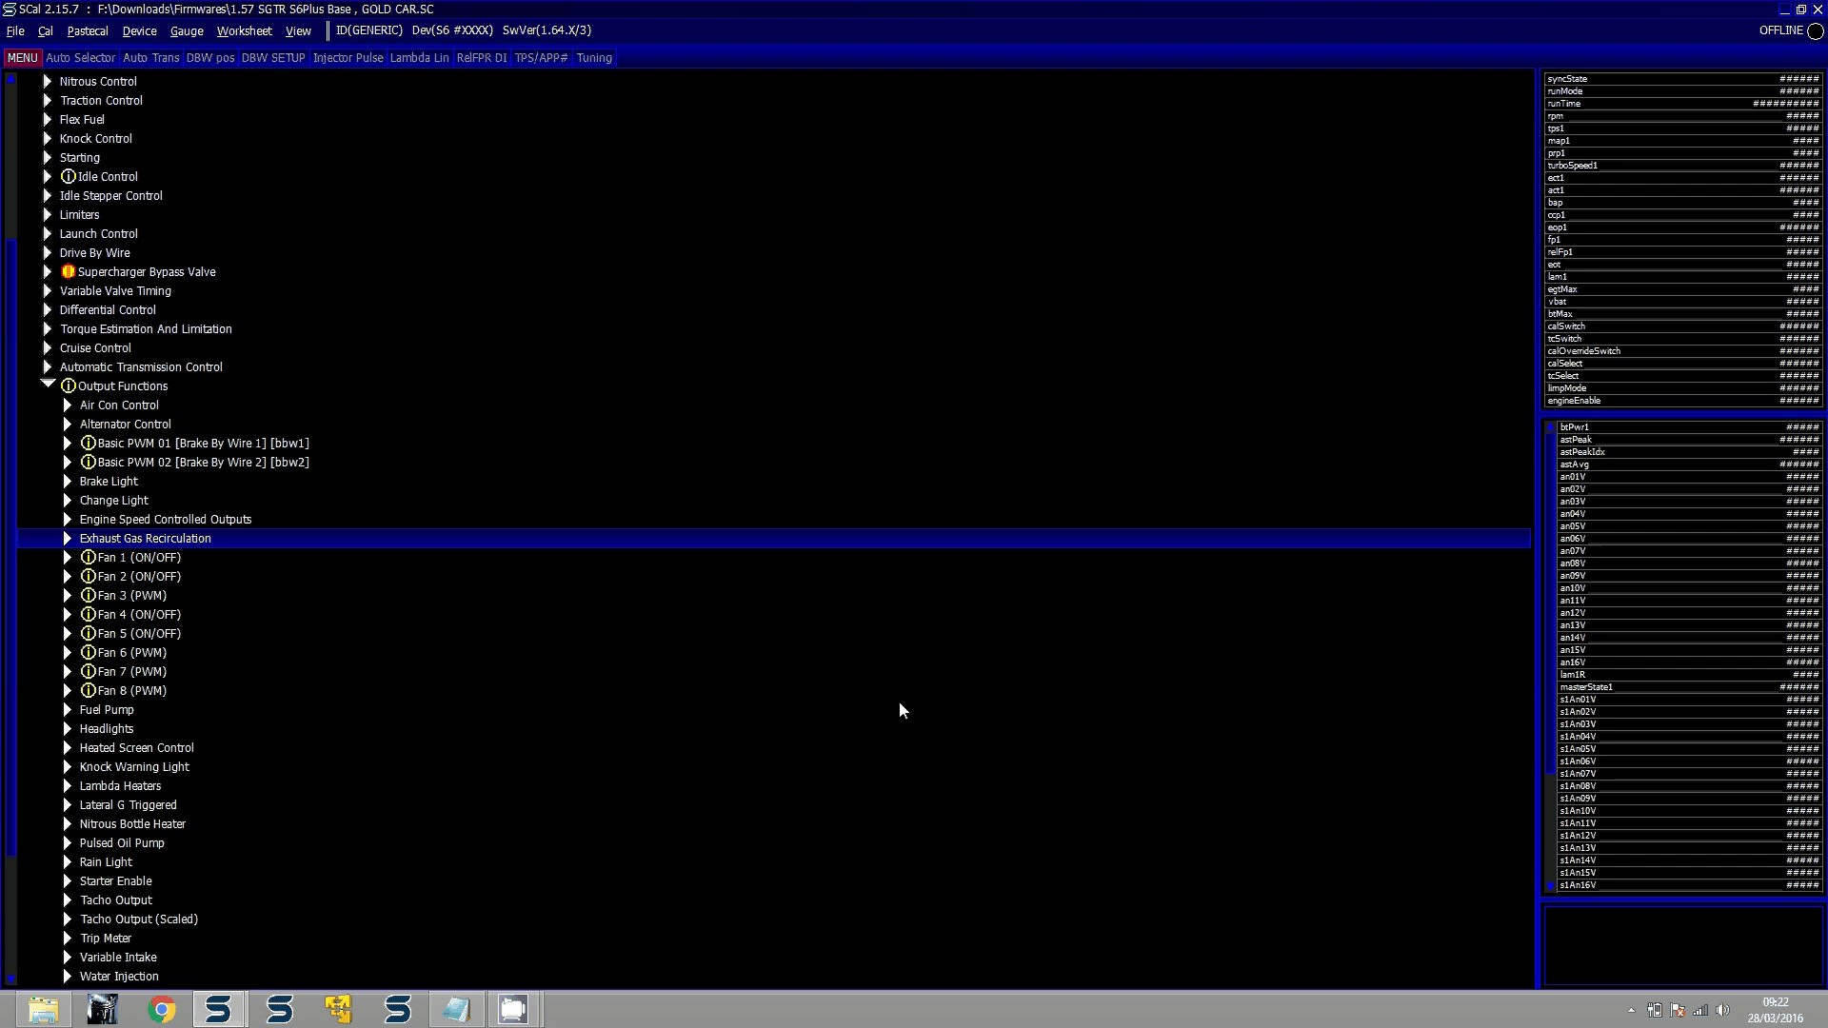
key(Down)
key(Right)
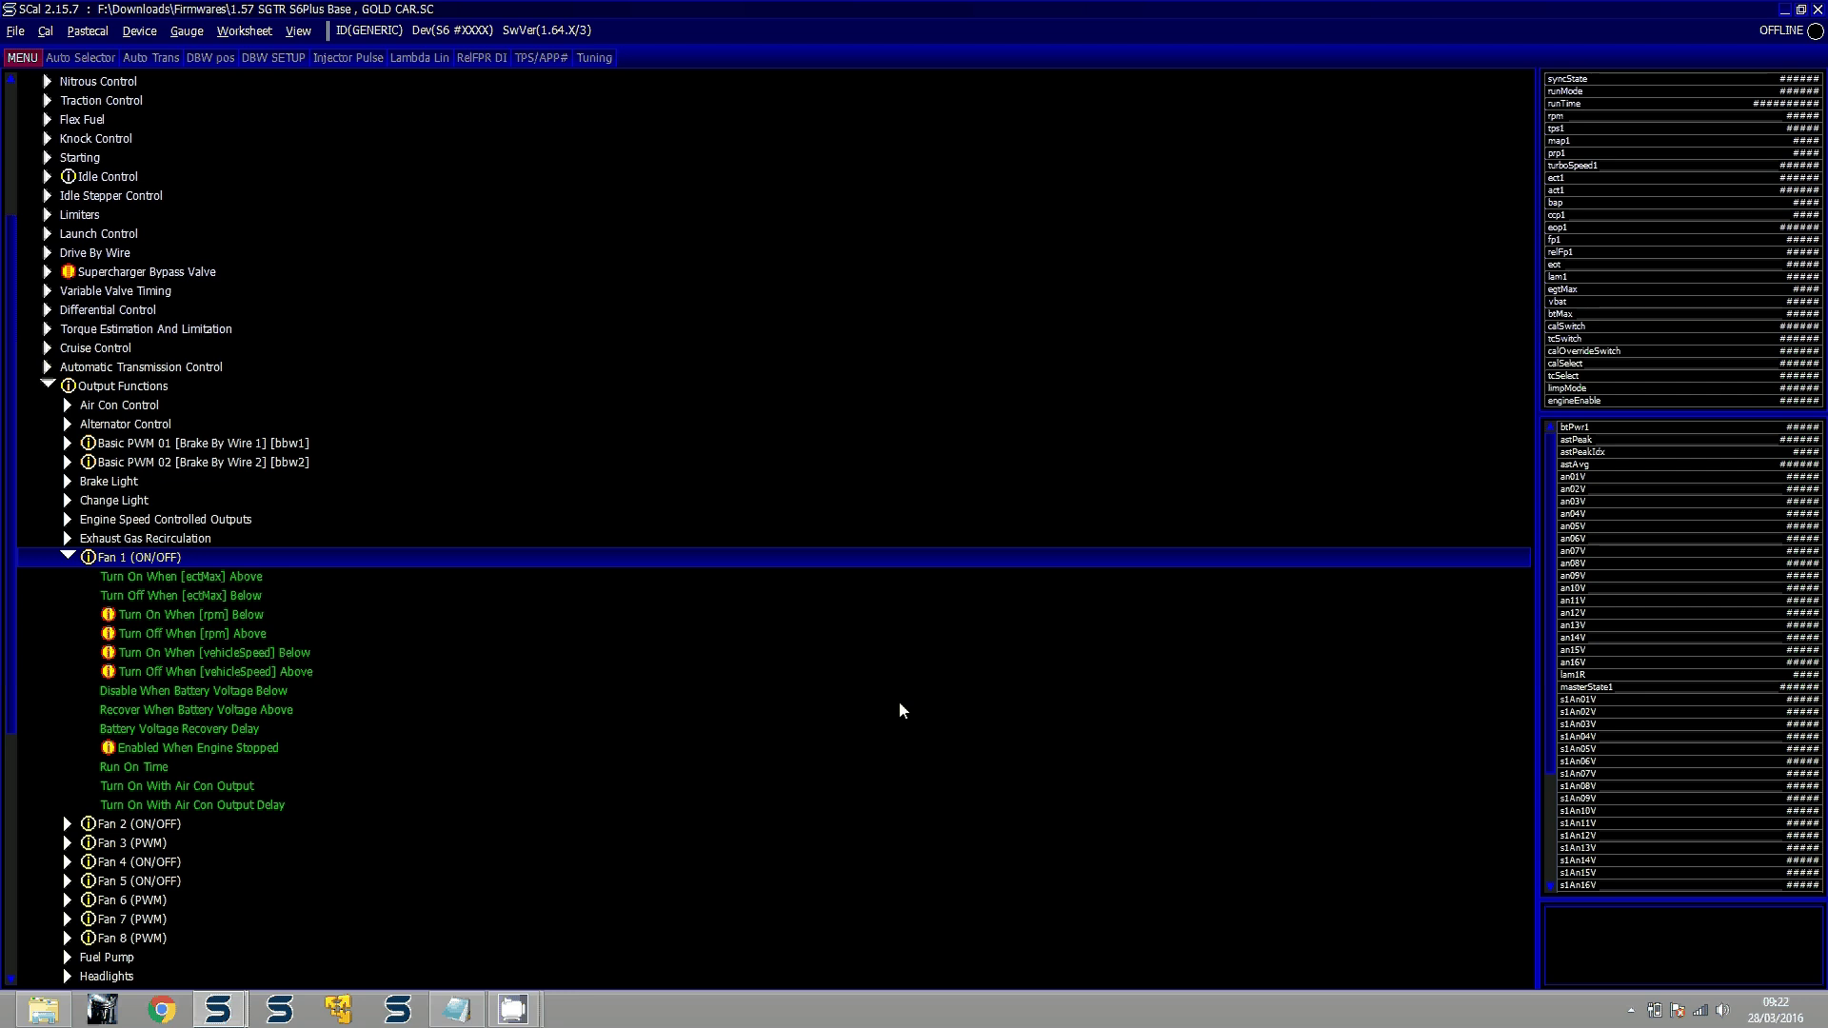
key(Left)
Expand the Fan 6 (PWM) group to view its flagged maps, and collapse it again
key(Down)
key(Down)
key(Down)
key(Down)
key(Down)
key(Right)
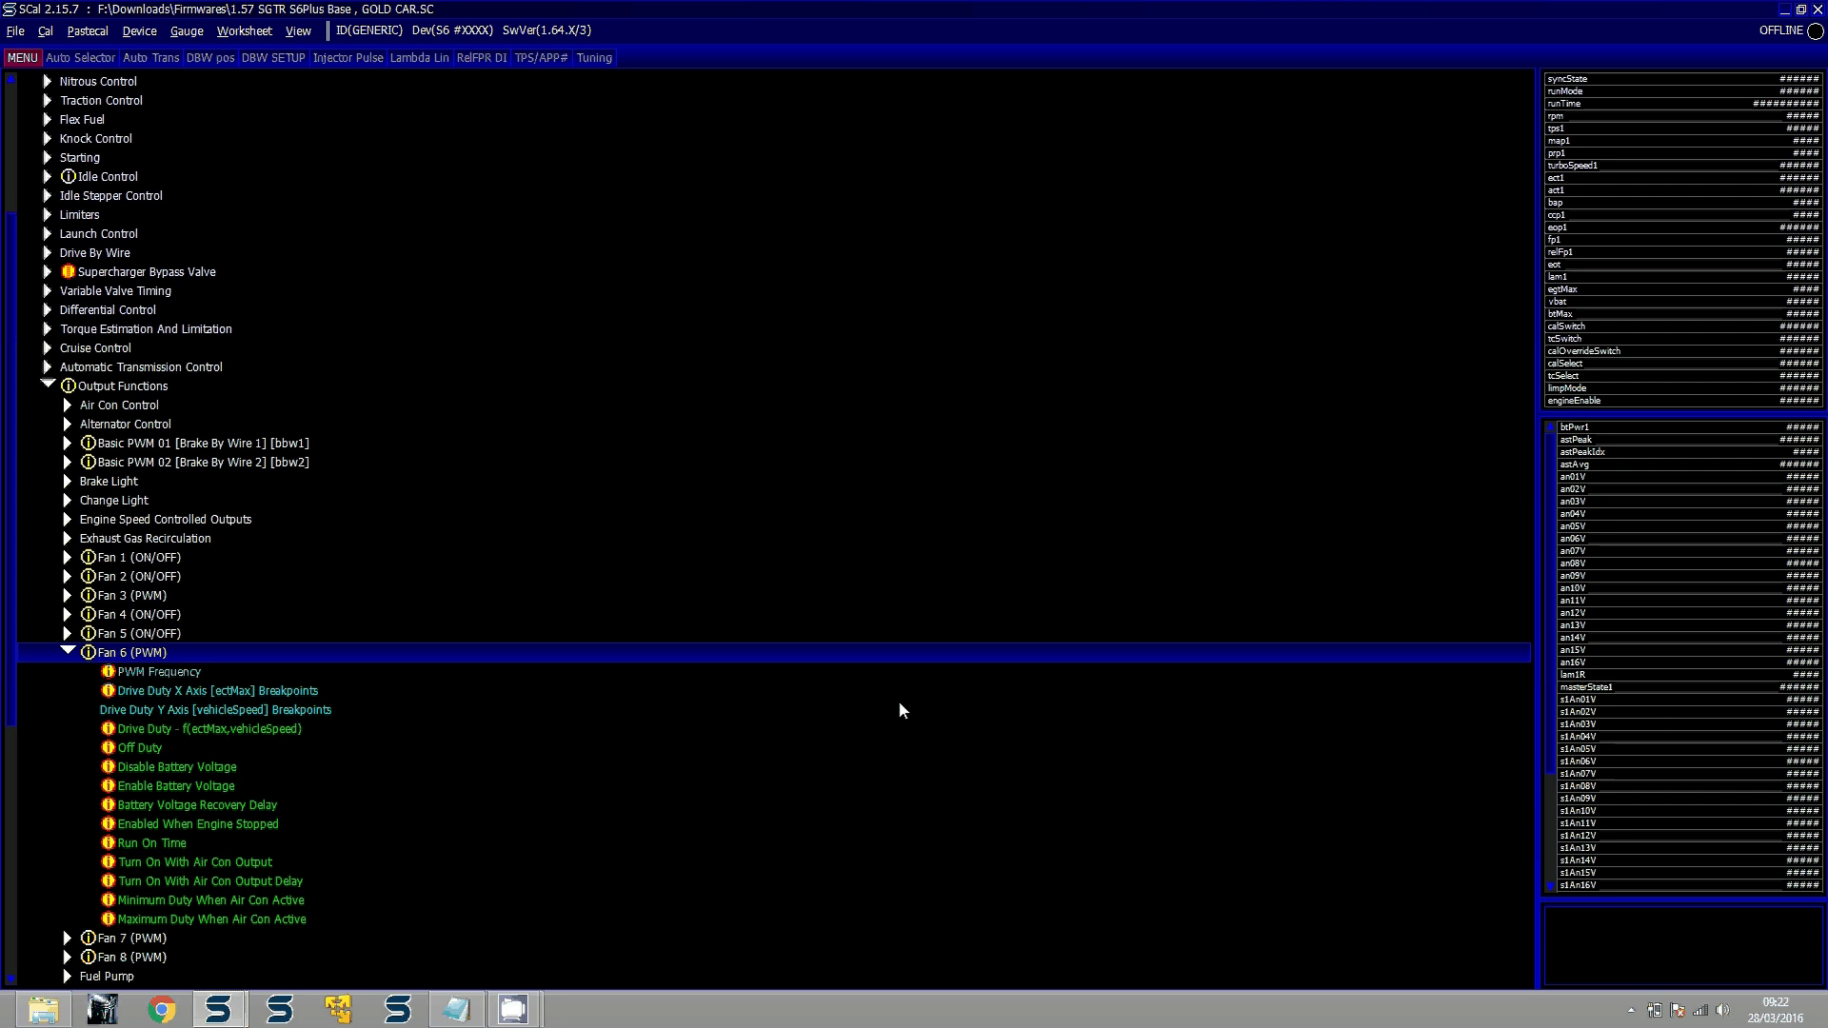
key(Left)
Review the flagged output groups from Fan 6 (PWM) back up to Basic PWM 01
key(Up)
key(Up)
key(Up)
key(Up)
key(Up)
key(Up)
key(Up)
key(Up)
key(Up)
key(Up)
key(Up)
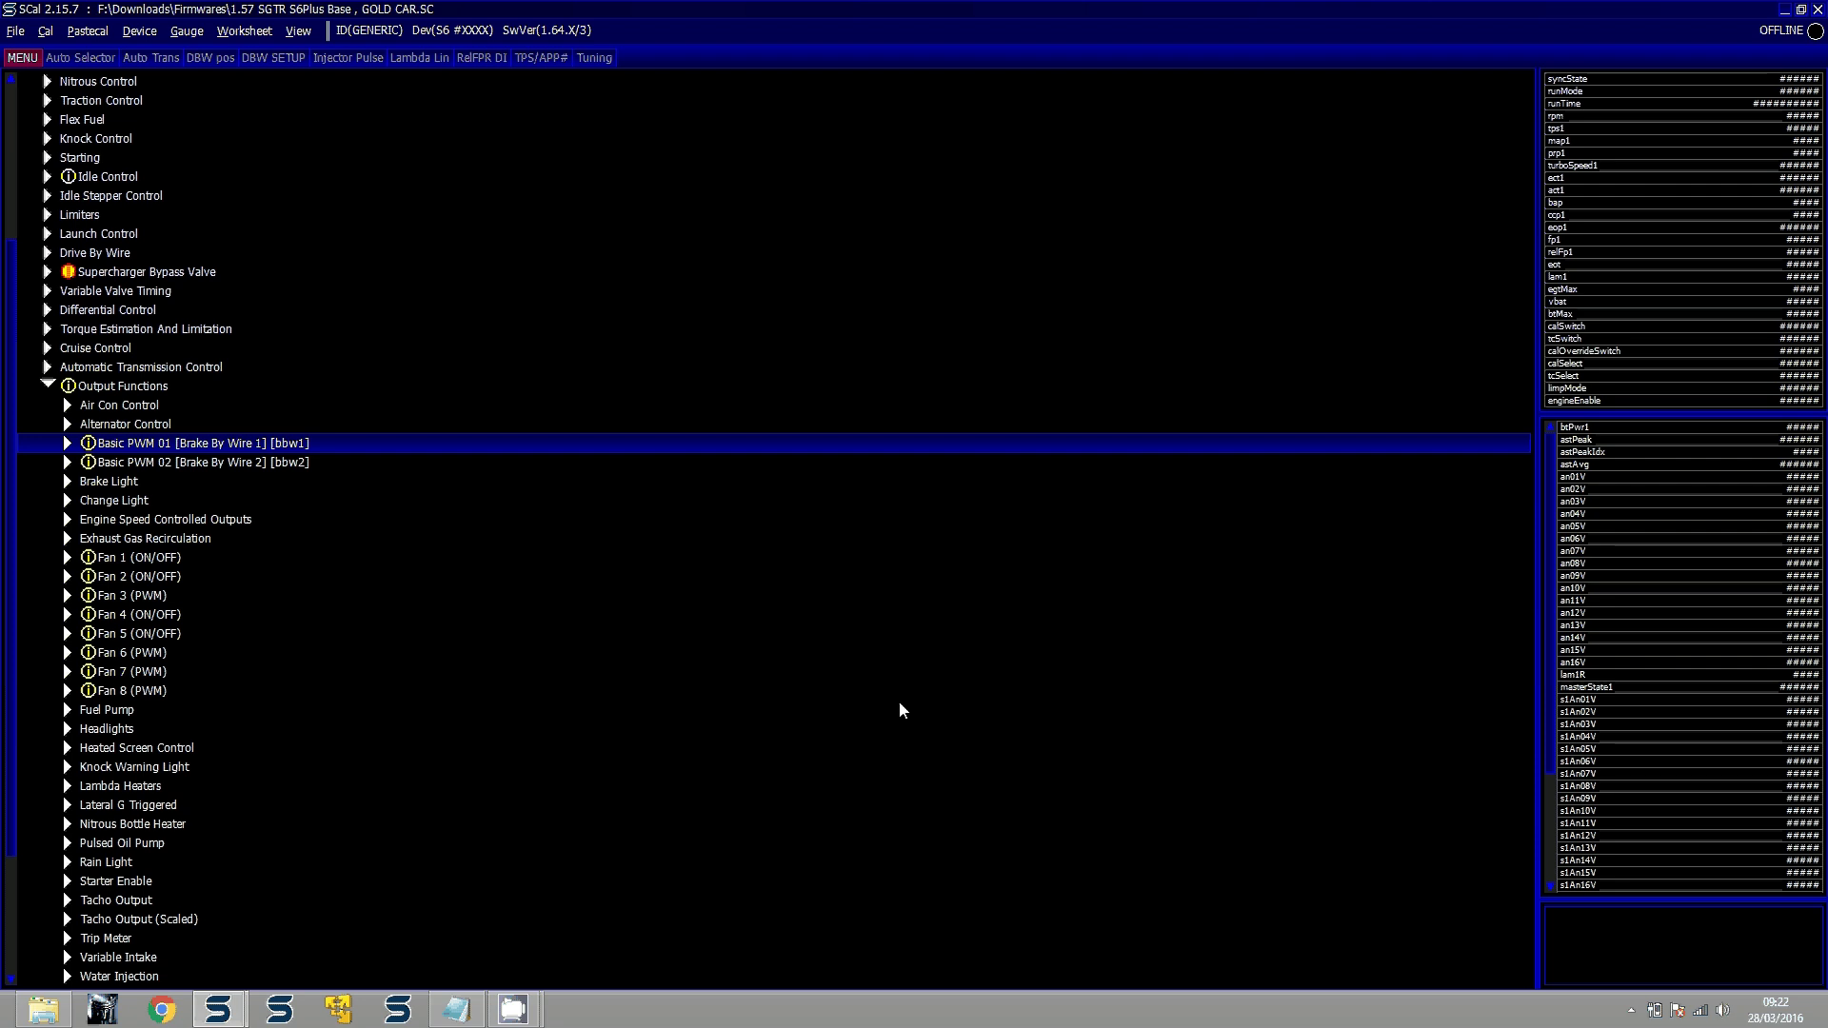
Expand Fan 3 (PWM), preview its ectMax breakpoints and Drive Duty map, and collapse the group again
key(Down)
key(Down)
key(Down)
key(Down)
key(Down)
key(Down)
key(Down)
key(Down)
key(Right)
key(Down)
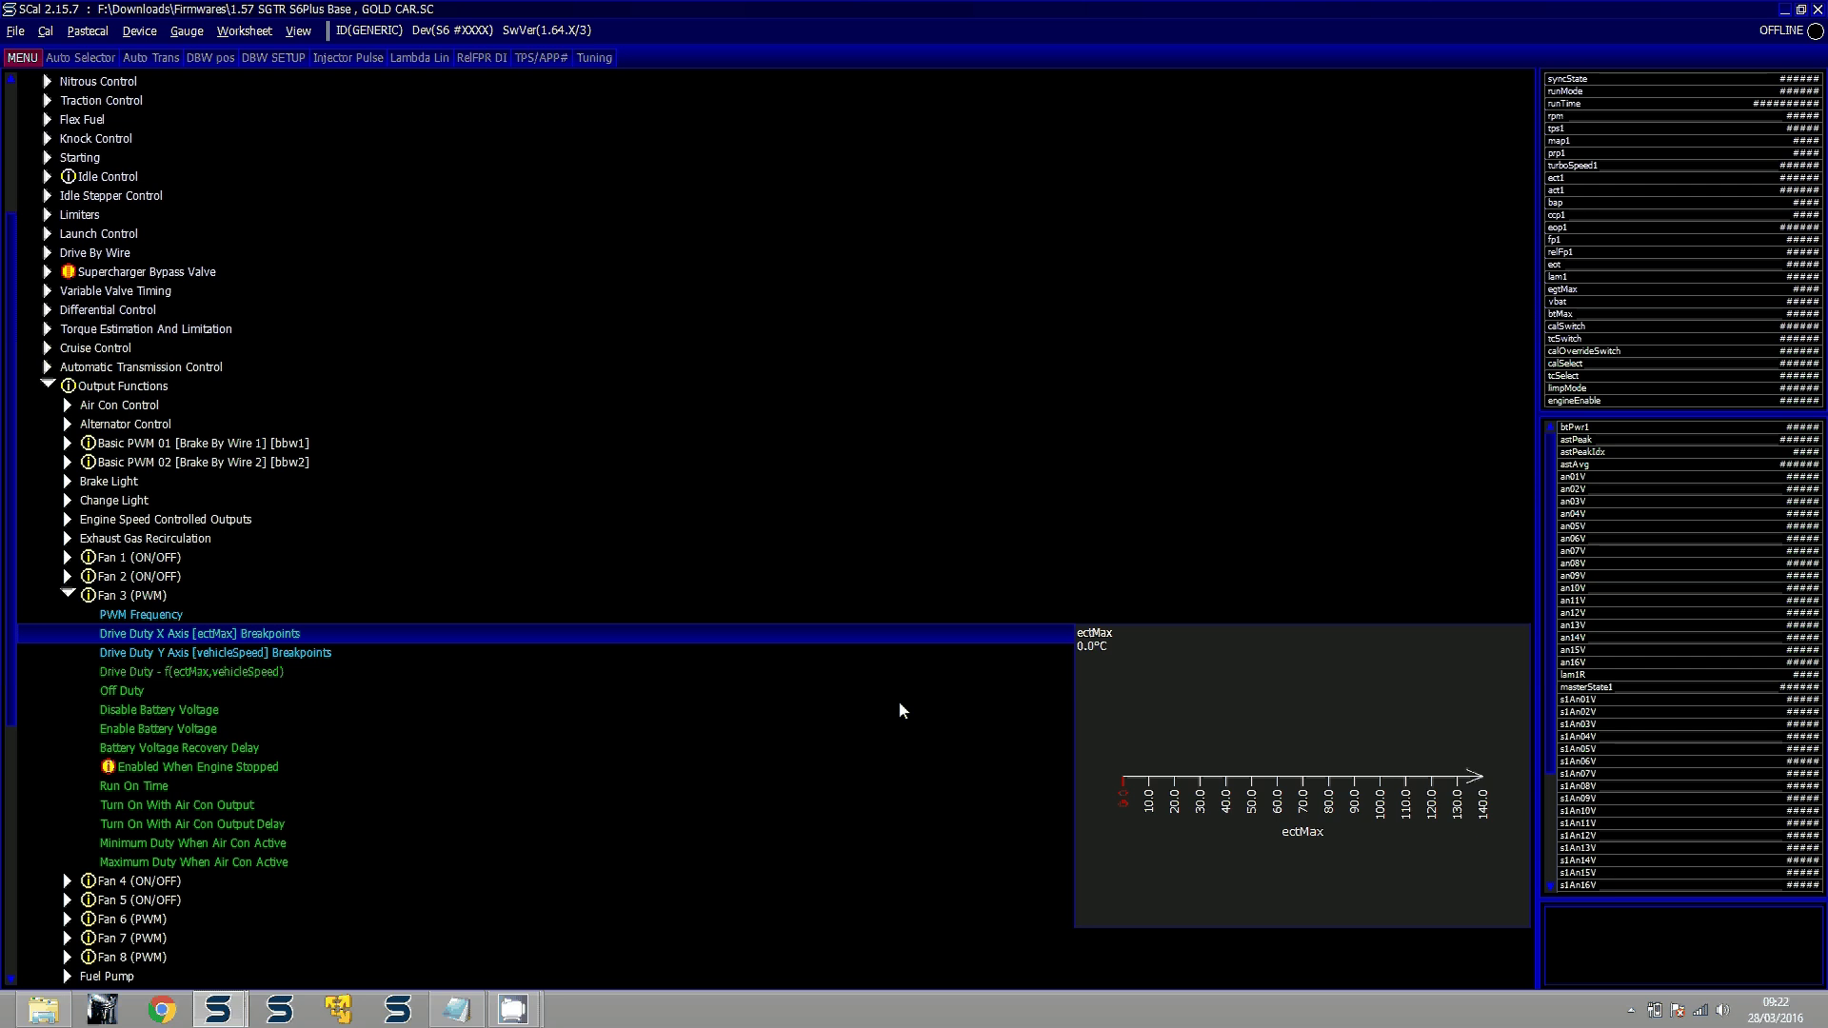
key(Left)
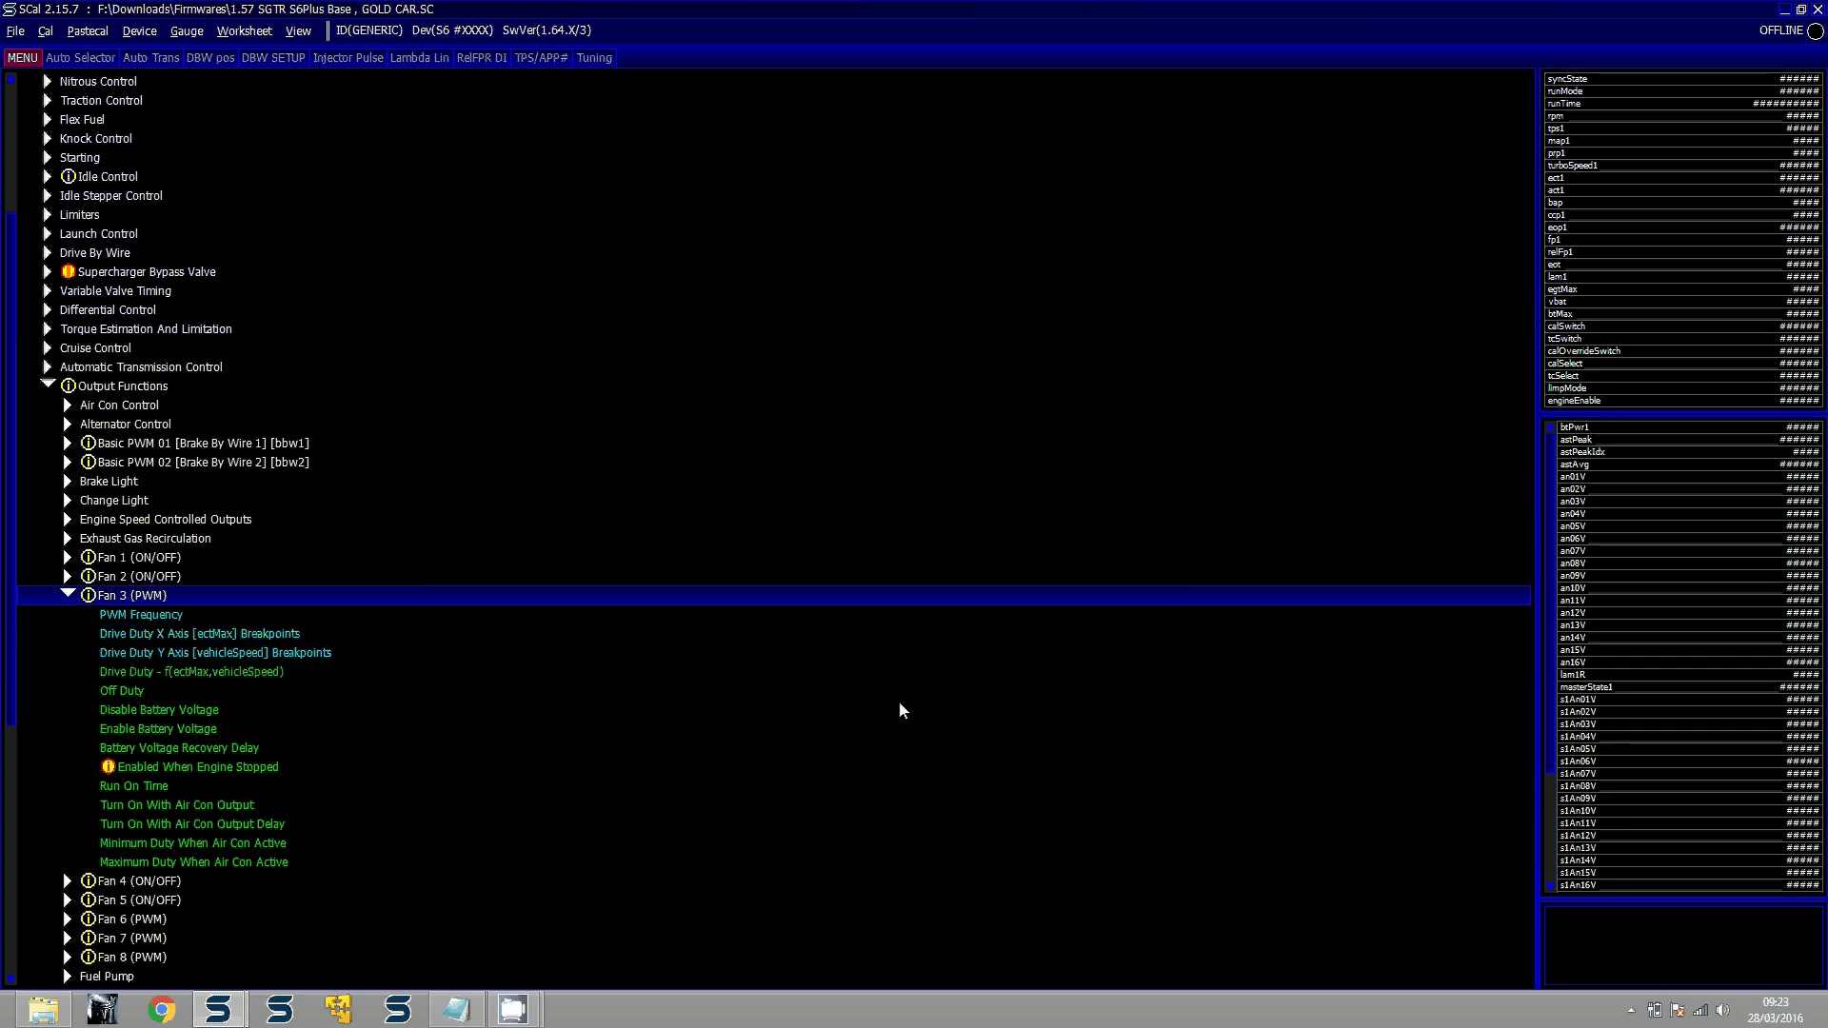
key(Down)
key(Down)
key(Down)
key(Down)
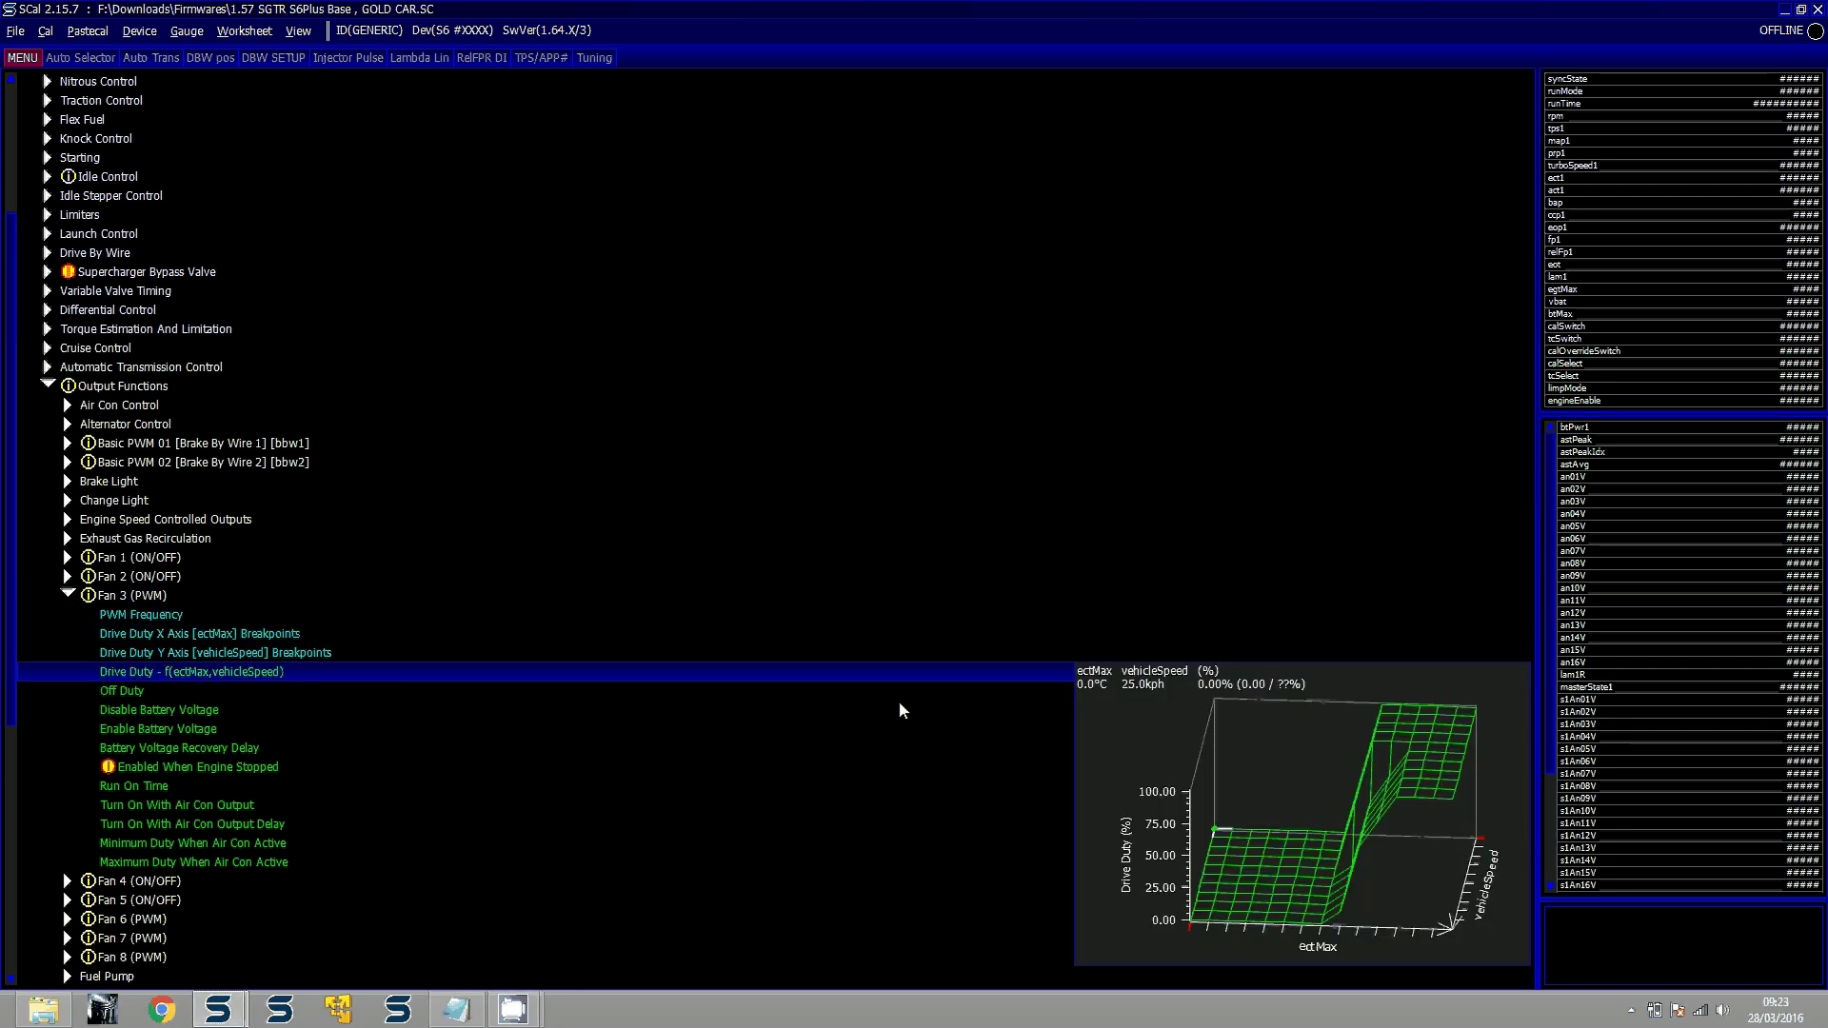
key(Up)
key(Up)
key(Left)
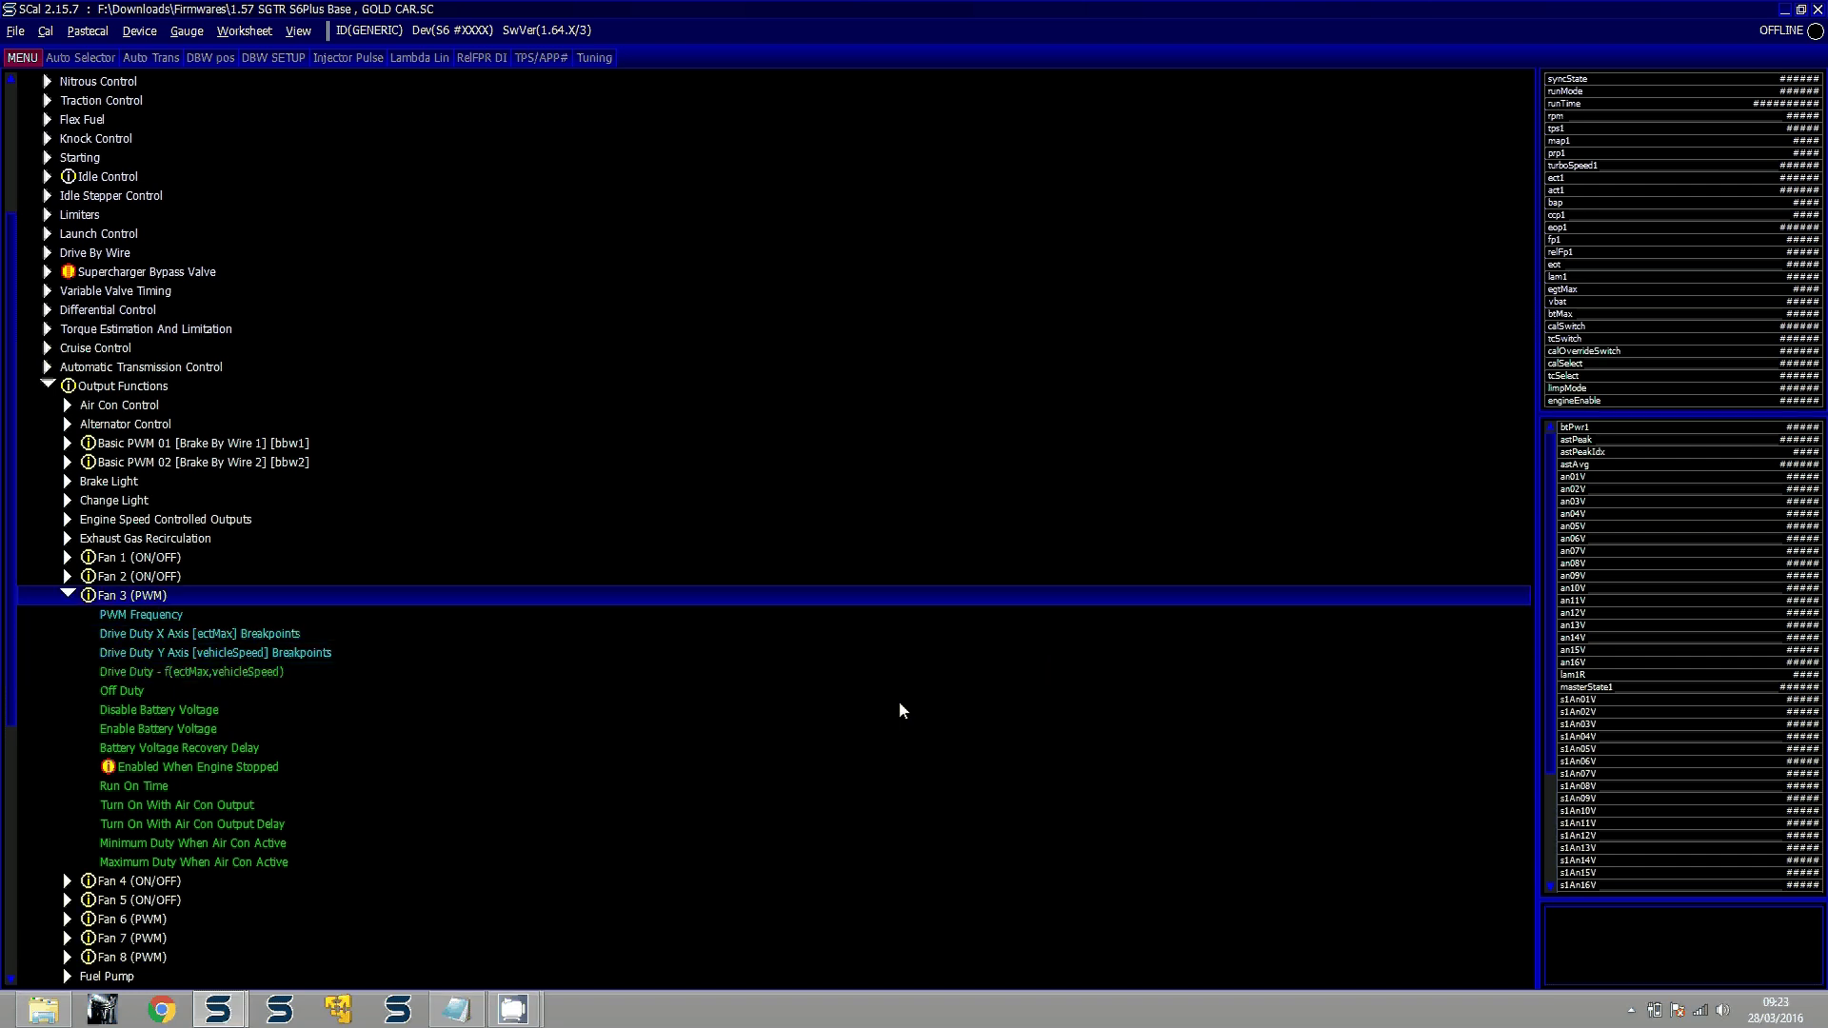
key(Left)
Return to the Output Functions heading and collapse the section
key(Up)
key(Up)
key(Up)
key(Up)
key(Up)
key(Up)
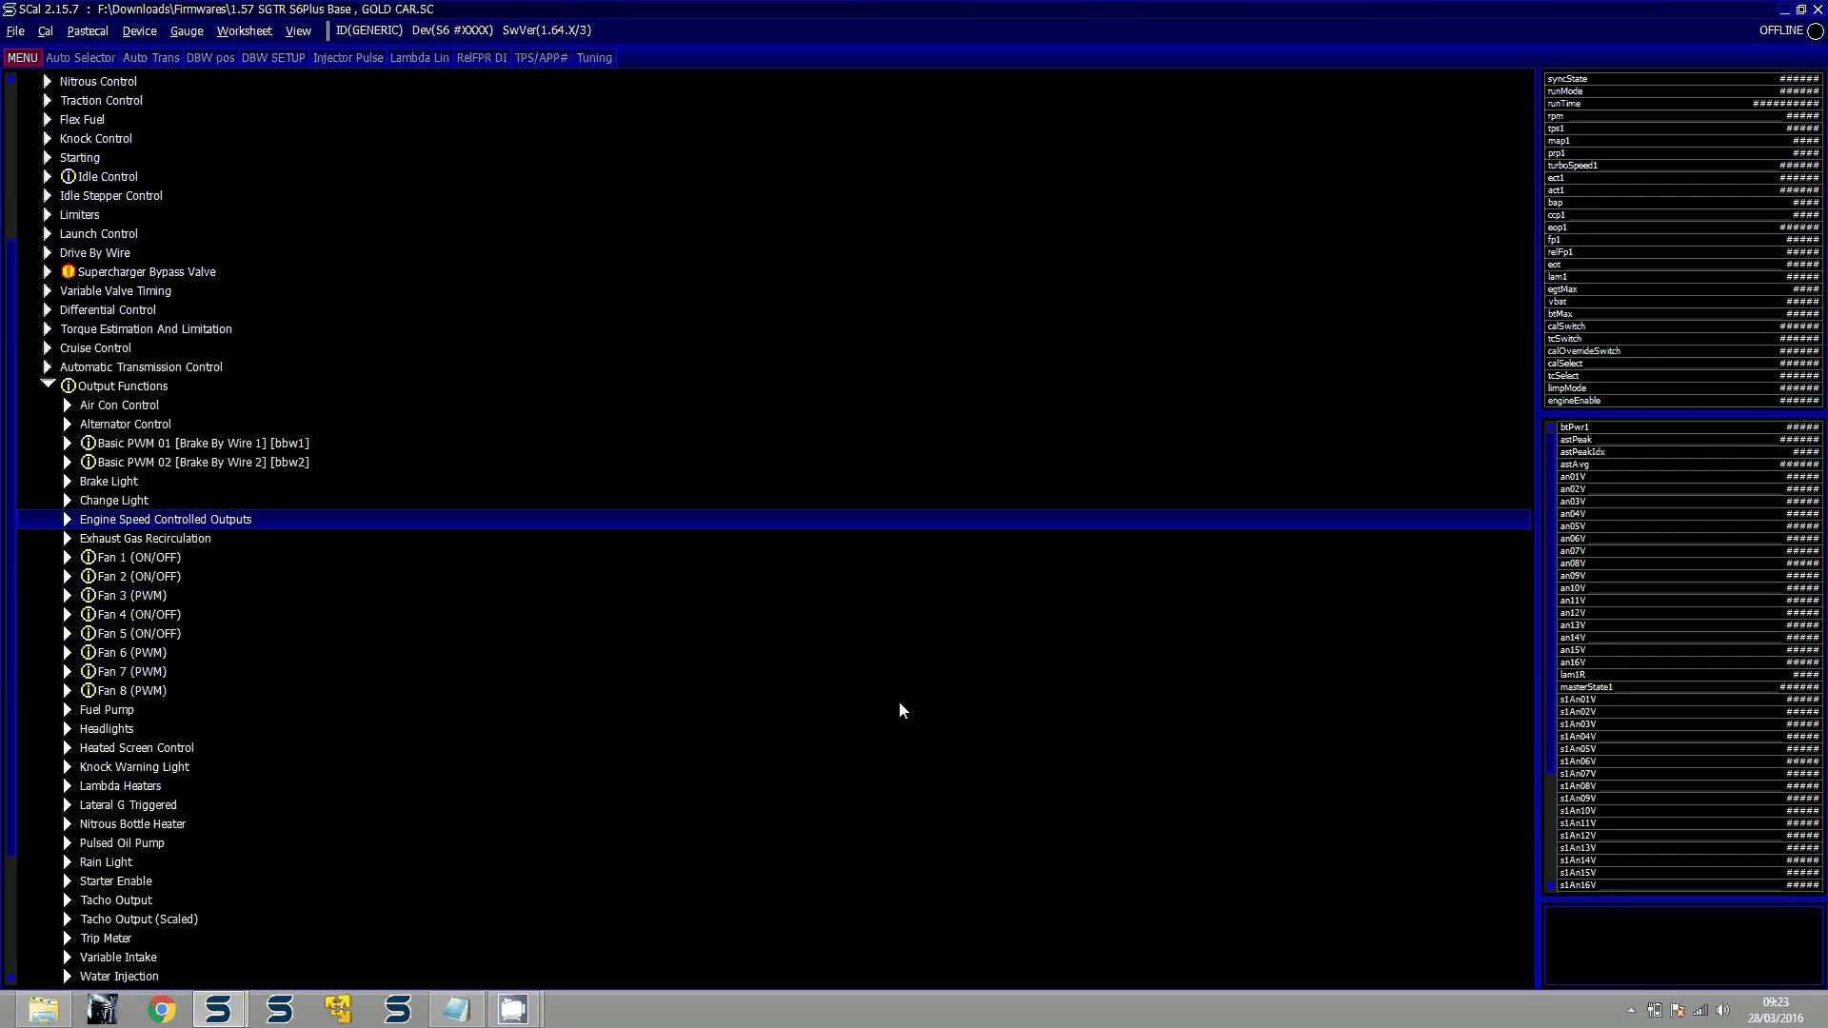
key(Up)
key(Up)
key(Up)
key(Up)
key(Up)
key(Left)
Expand Supercharger Bypass Valve to view its flagged maps, and collapse it again
key(Up)
key(Up)
key(Up)
key(Up)
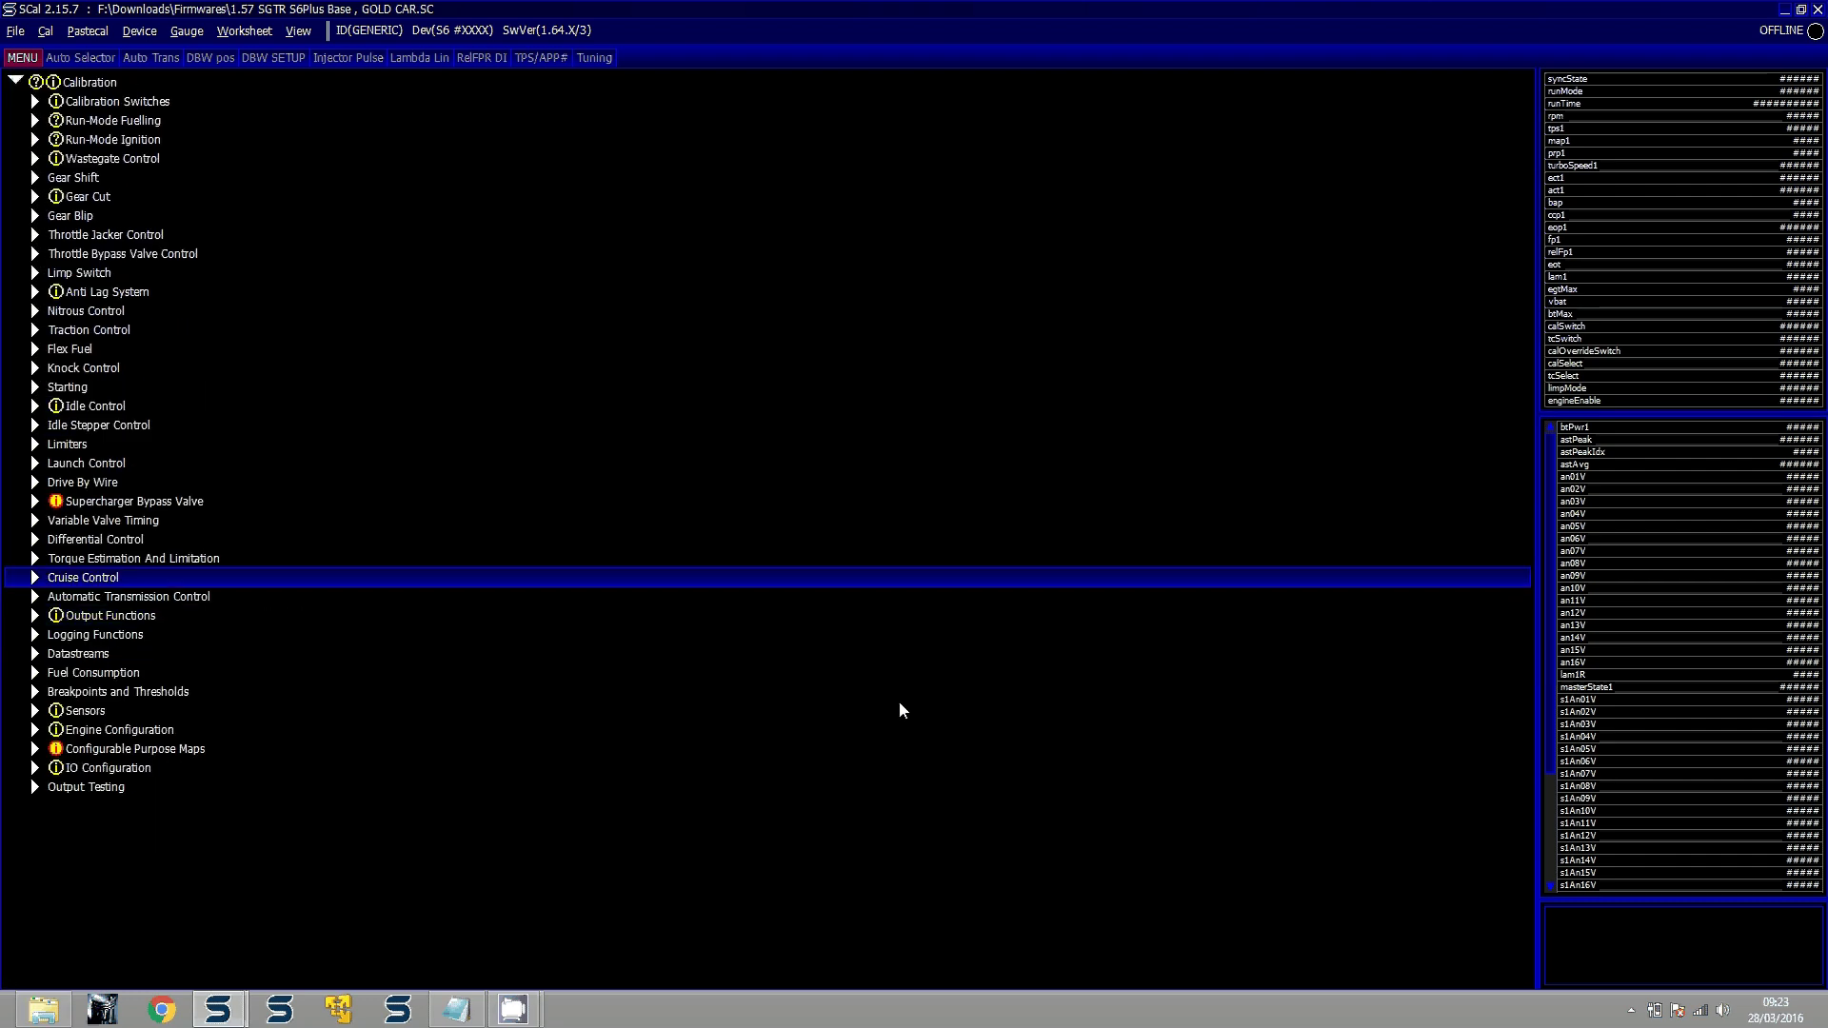
key(Up)
key(Up)
key(Right)
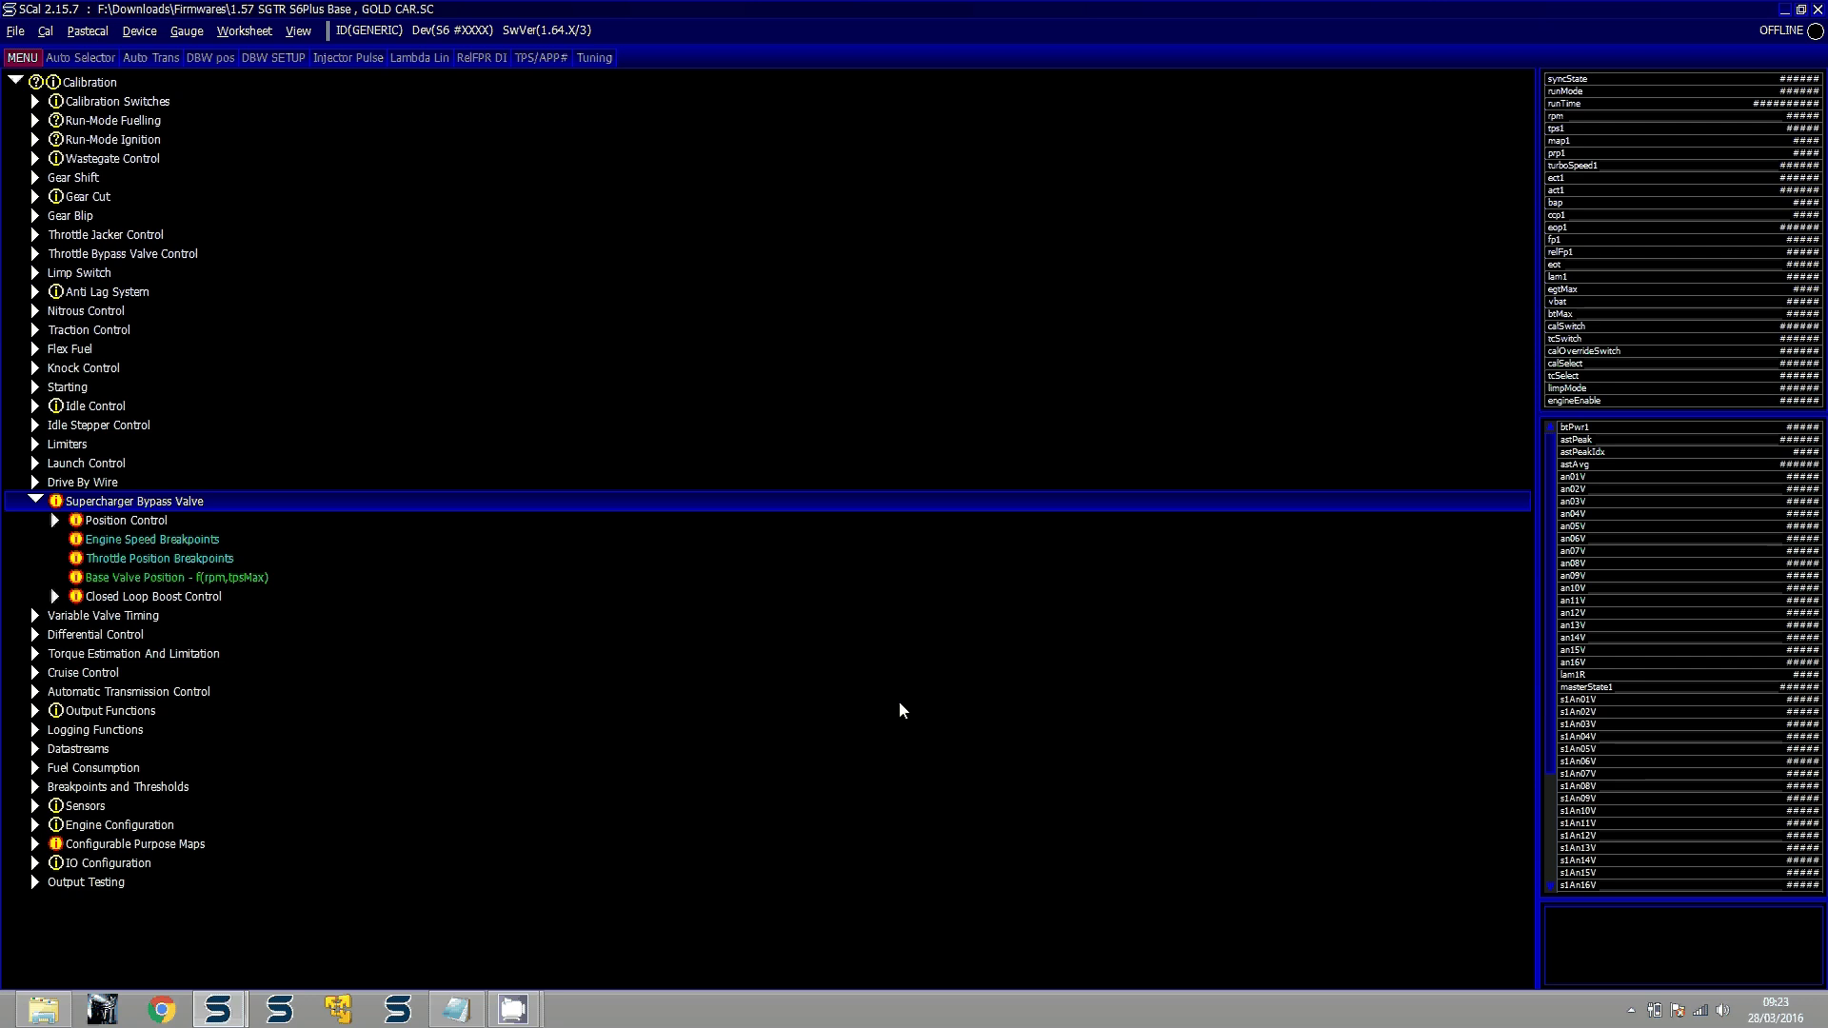
key(Left)
Expand Idle Control and go through its maps to the flagged Closed Loop group
key(Up)
key(Up)
key(Up)
key(Up)
key(Up)
key(Right)
key(Down)
key(Down)
key(Down)
key(Down)
key(Down)
key(Down)
key(Down)
key(Down)
key(Down)
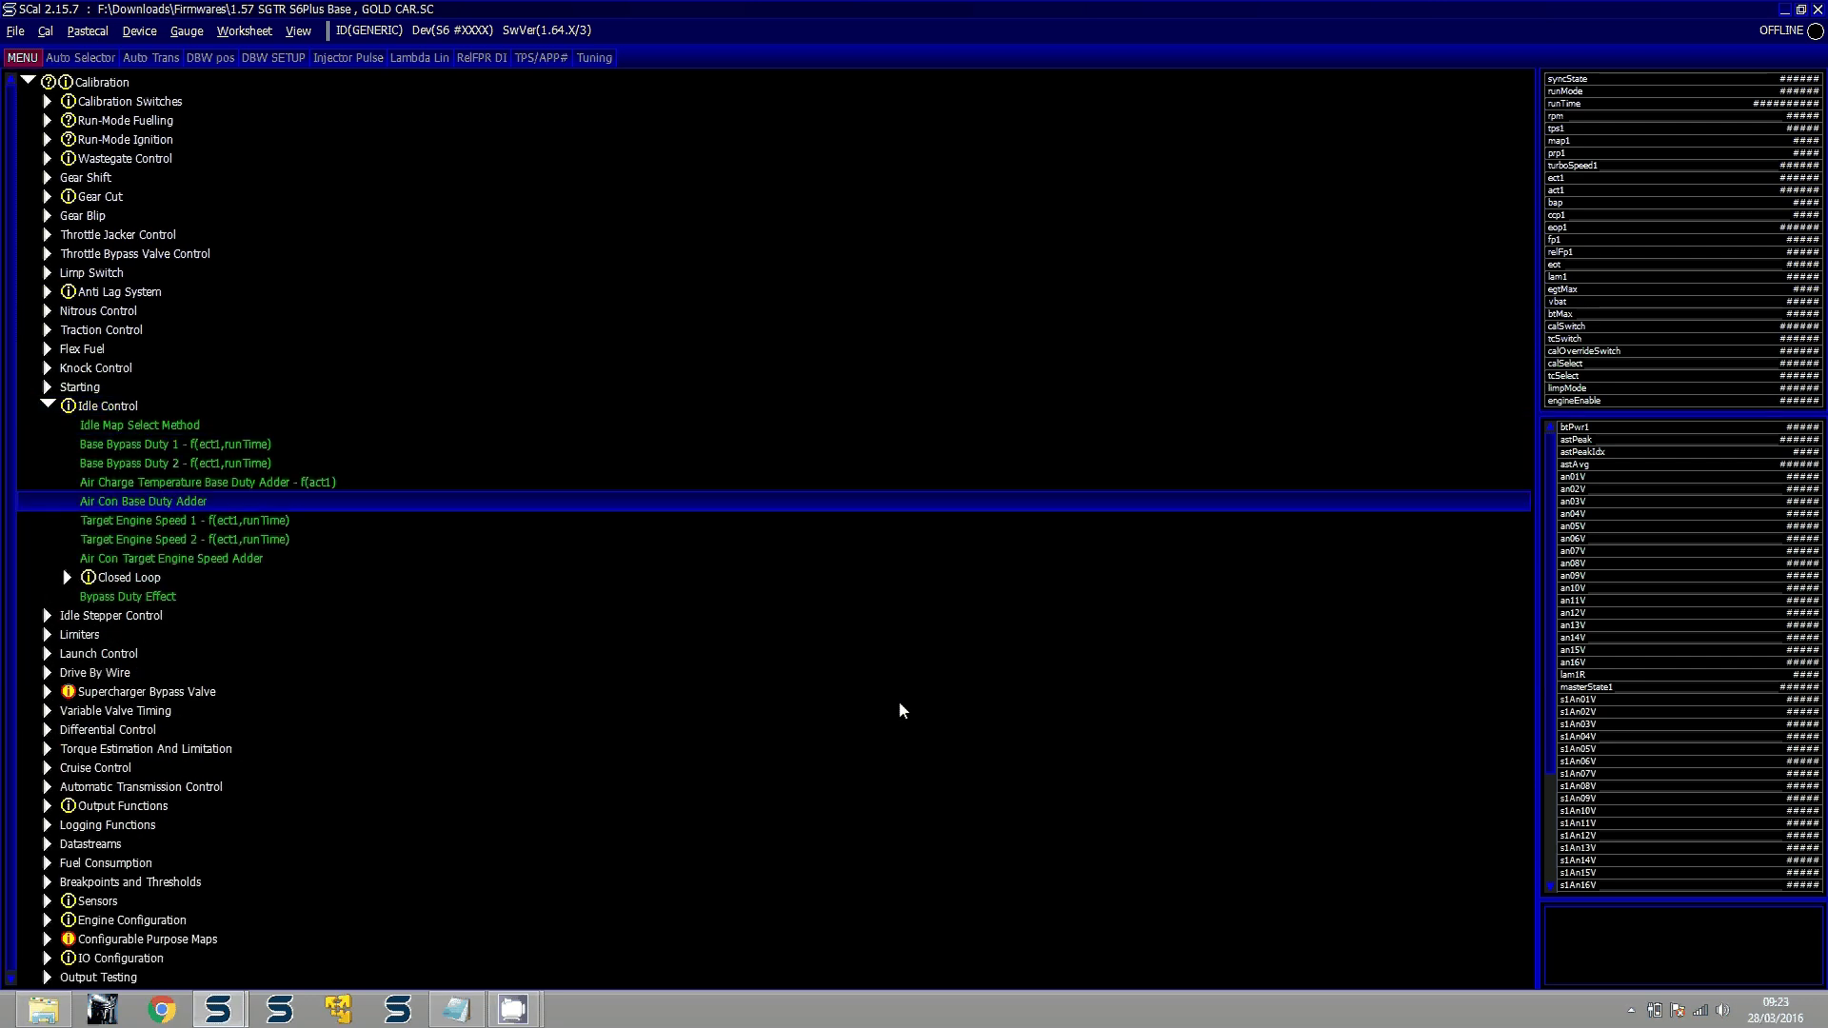
Expand Closed Loop and preview the Engine Speed Derivative Breakpoints, Ignition Adder and Duty Adder maps
key(Right)
key(Down)
key(Down)
key(Down)
key(Down)
key(Down)
key(Down)
key(Down)
key(Down)
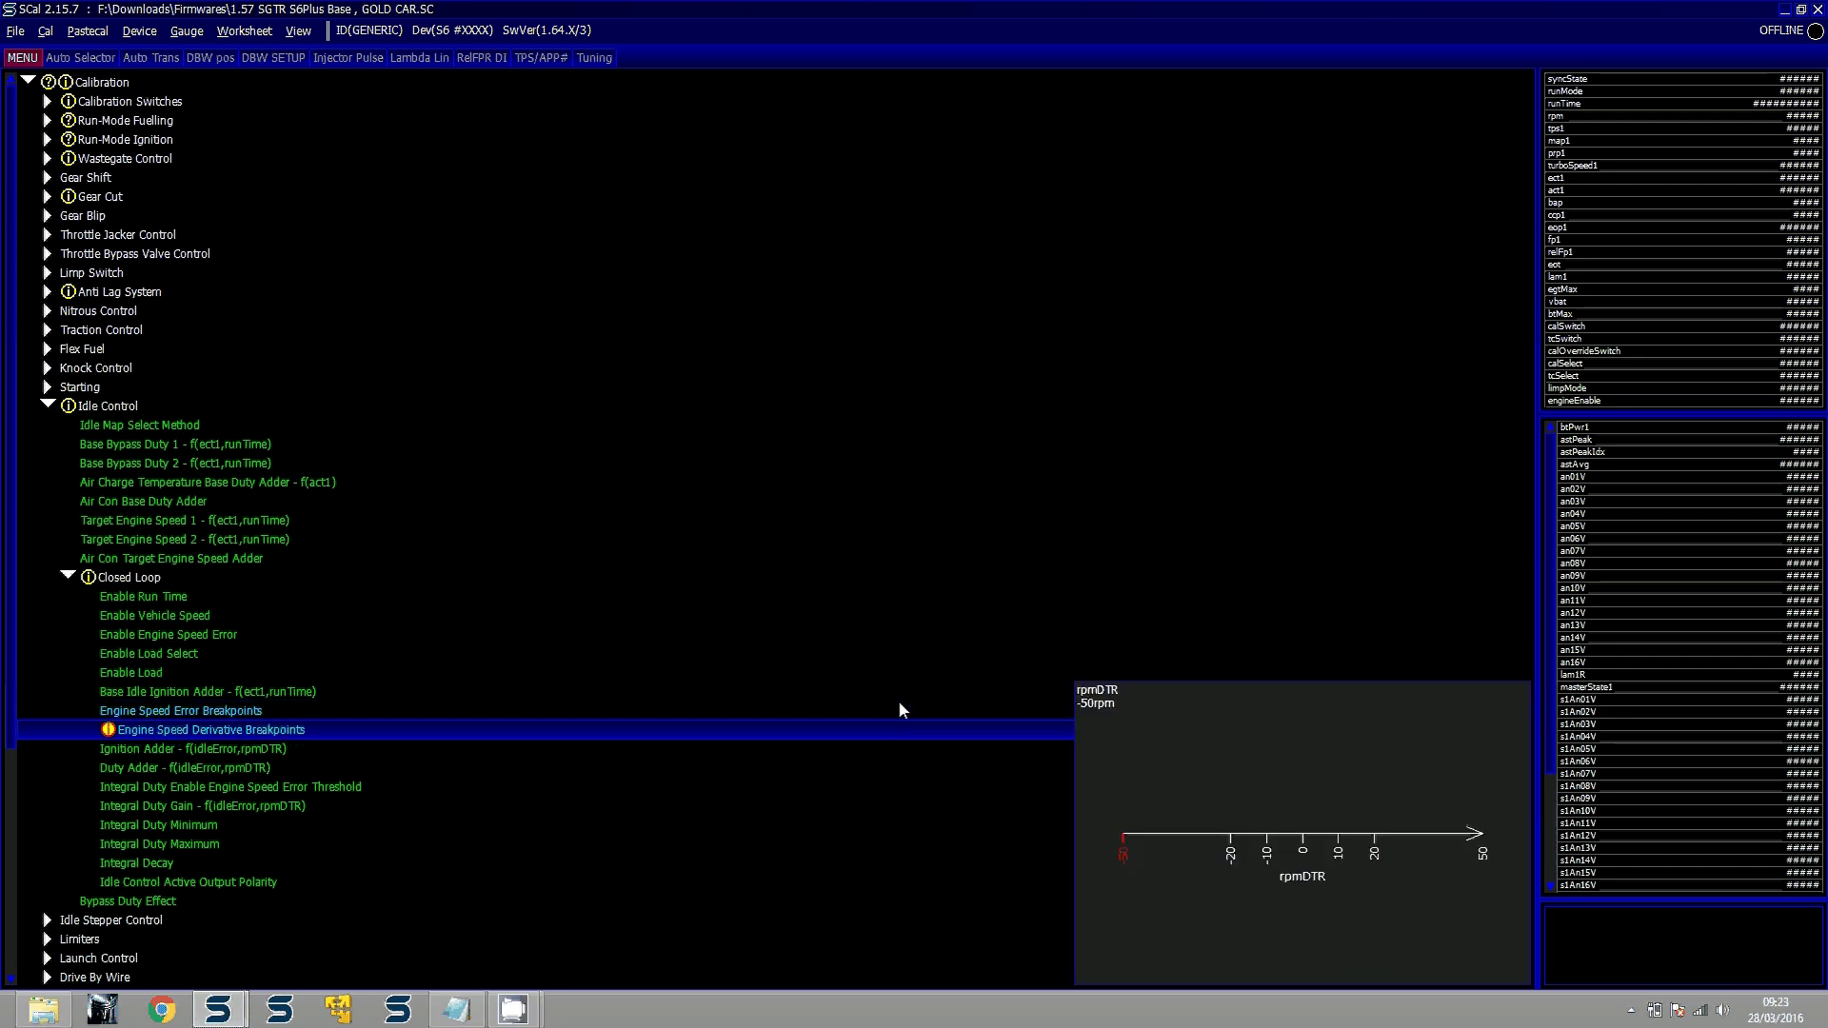
key(Down)
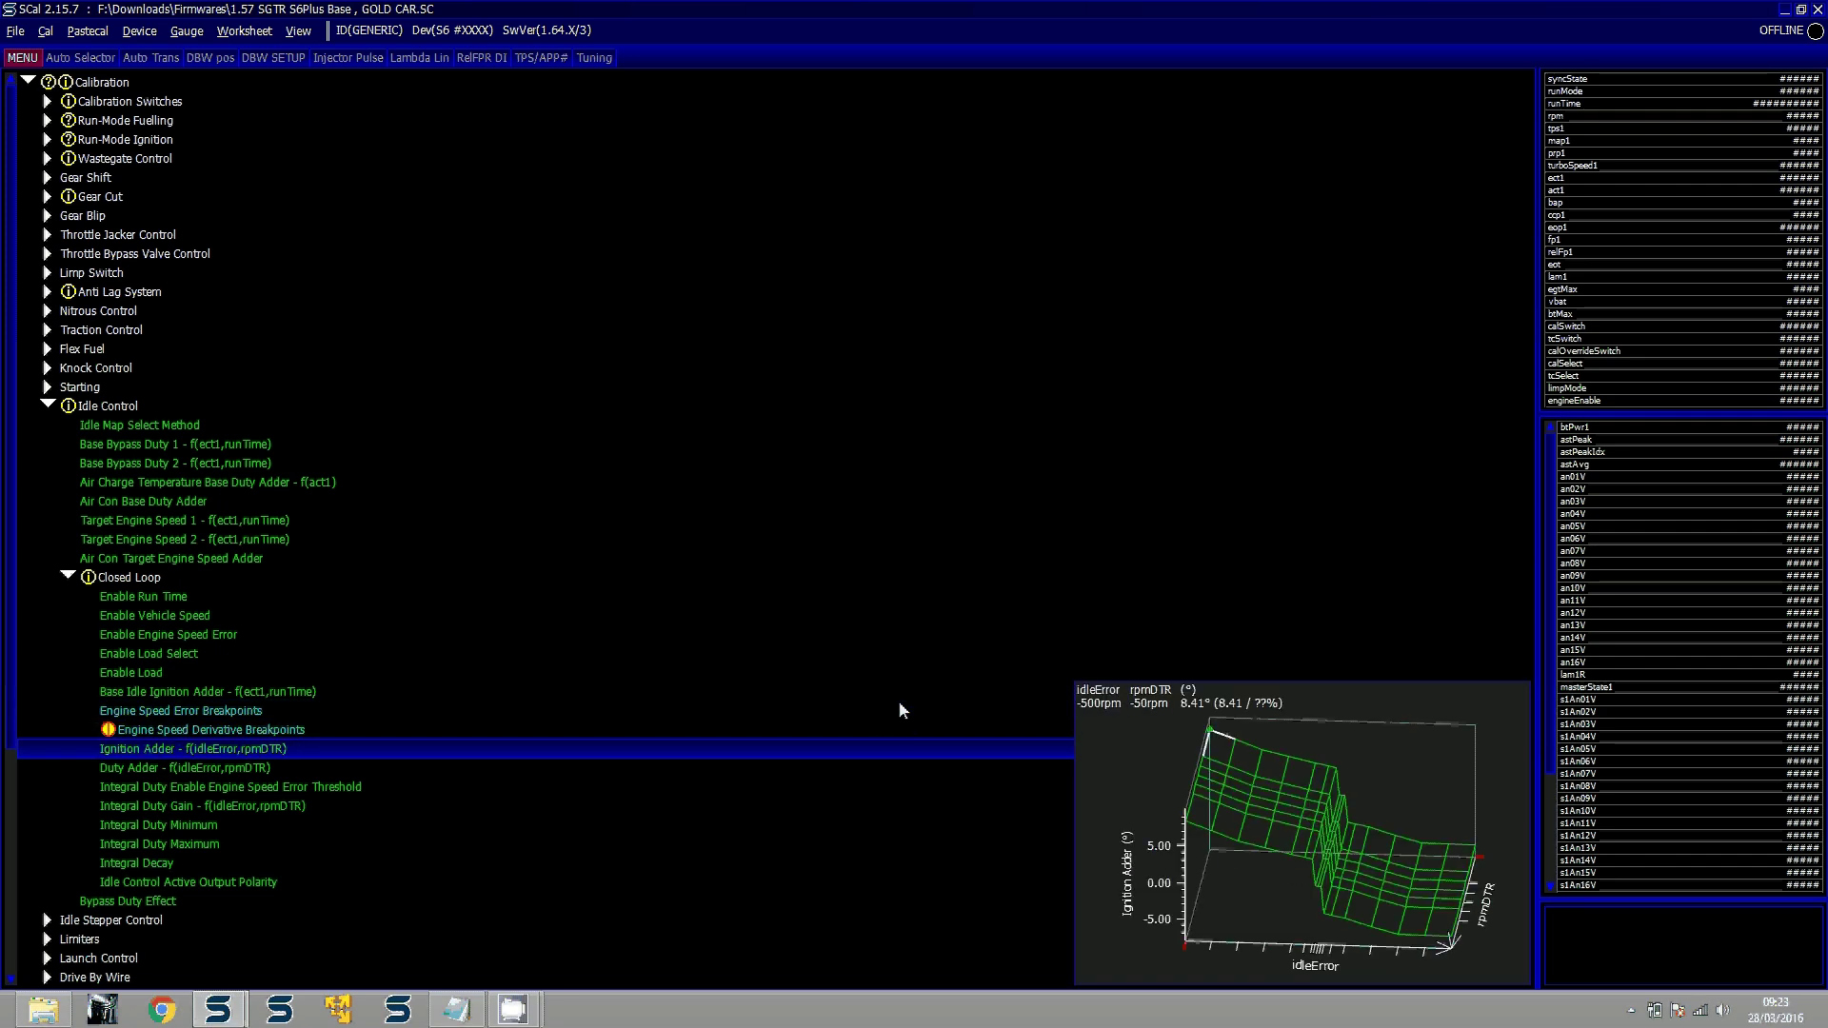
key(Down)
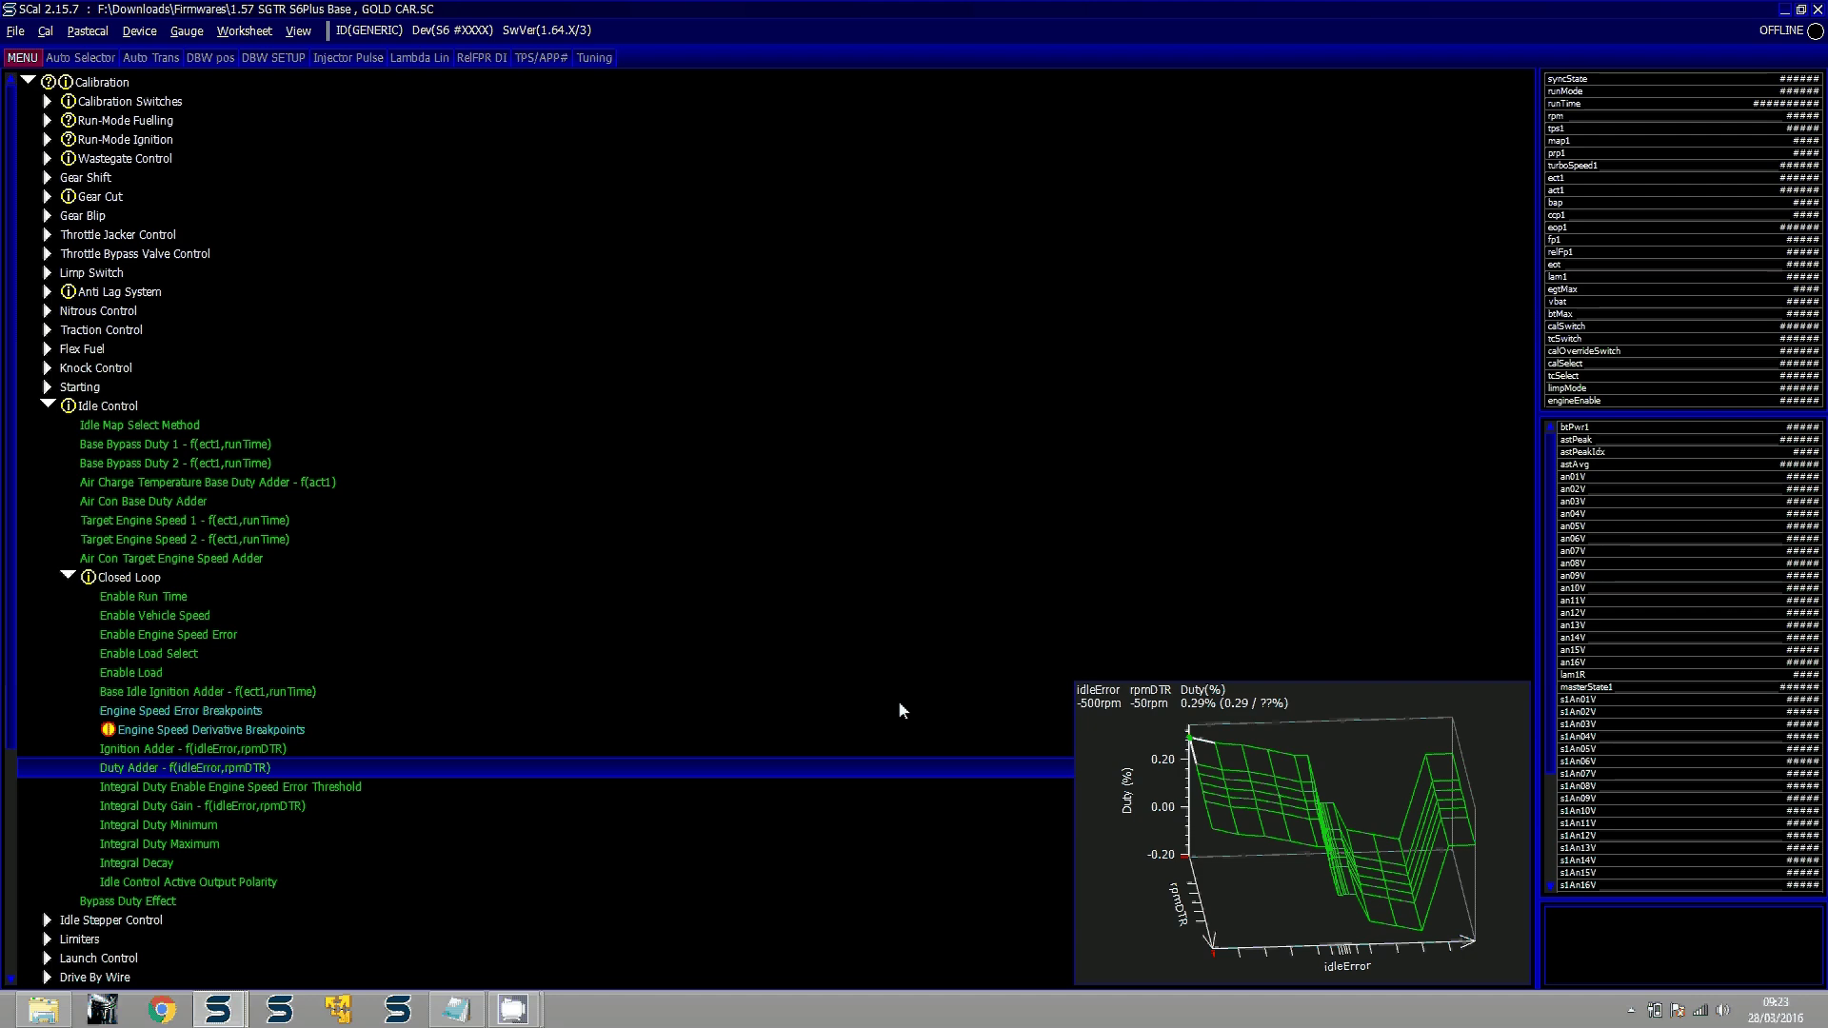
key(Up)
Open the Closed Loop Ignition Adder map and examine its -50 rpm row across all idleError breakpoints up to 500
key(Return)
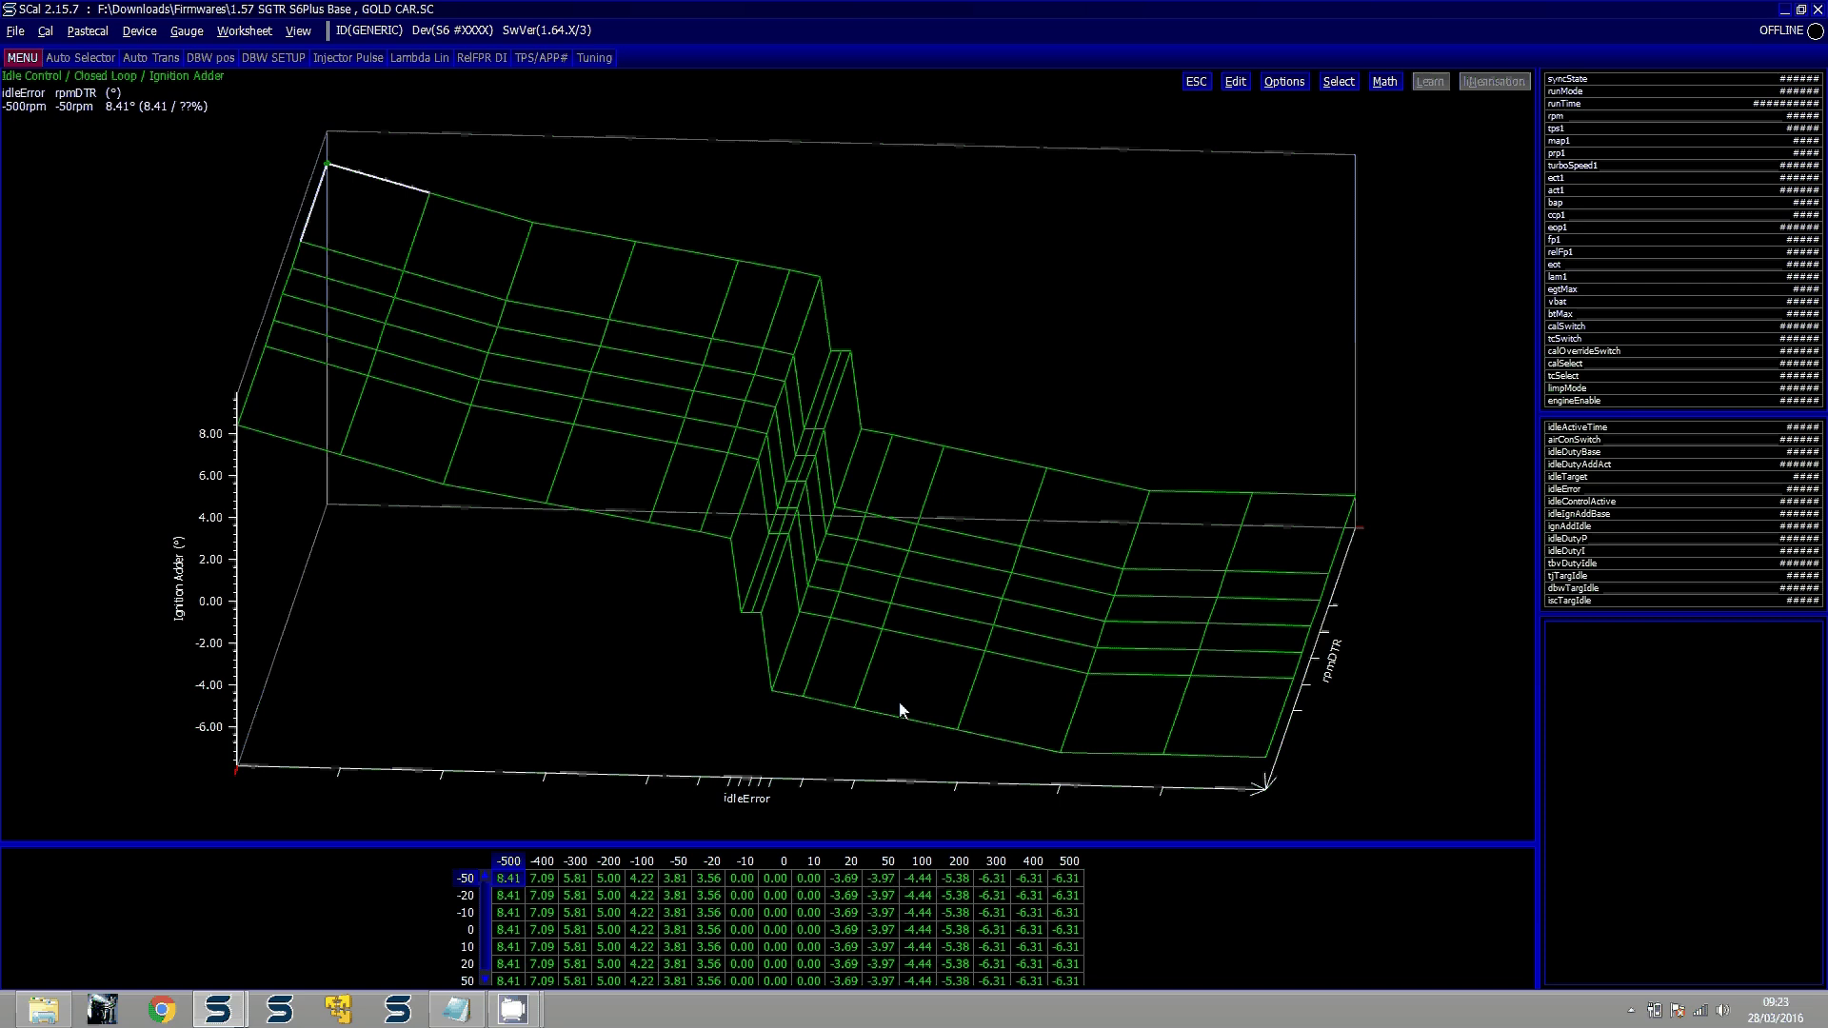
key(Right)
key(Right)
key(Right)
key(Right)
key(Right)
key(Right)
key(Right)
key(Right)
key(Right)
key(Right)
key(Right)
key(Right)
key(Right)
key(Right)
key(Right)
key(Right)
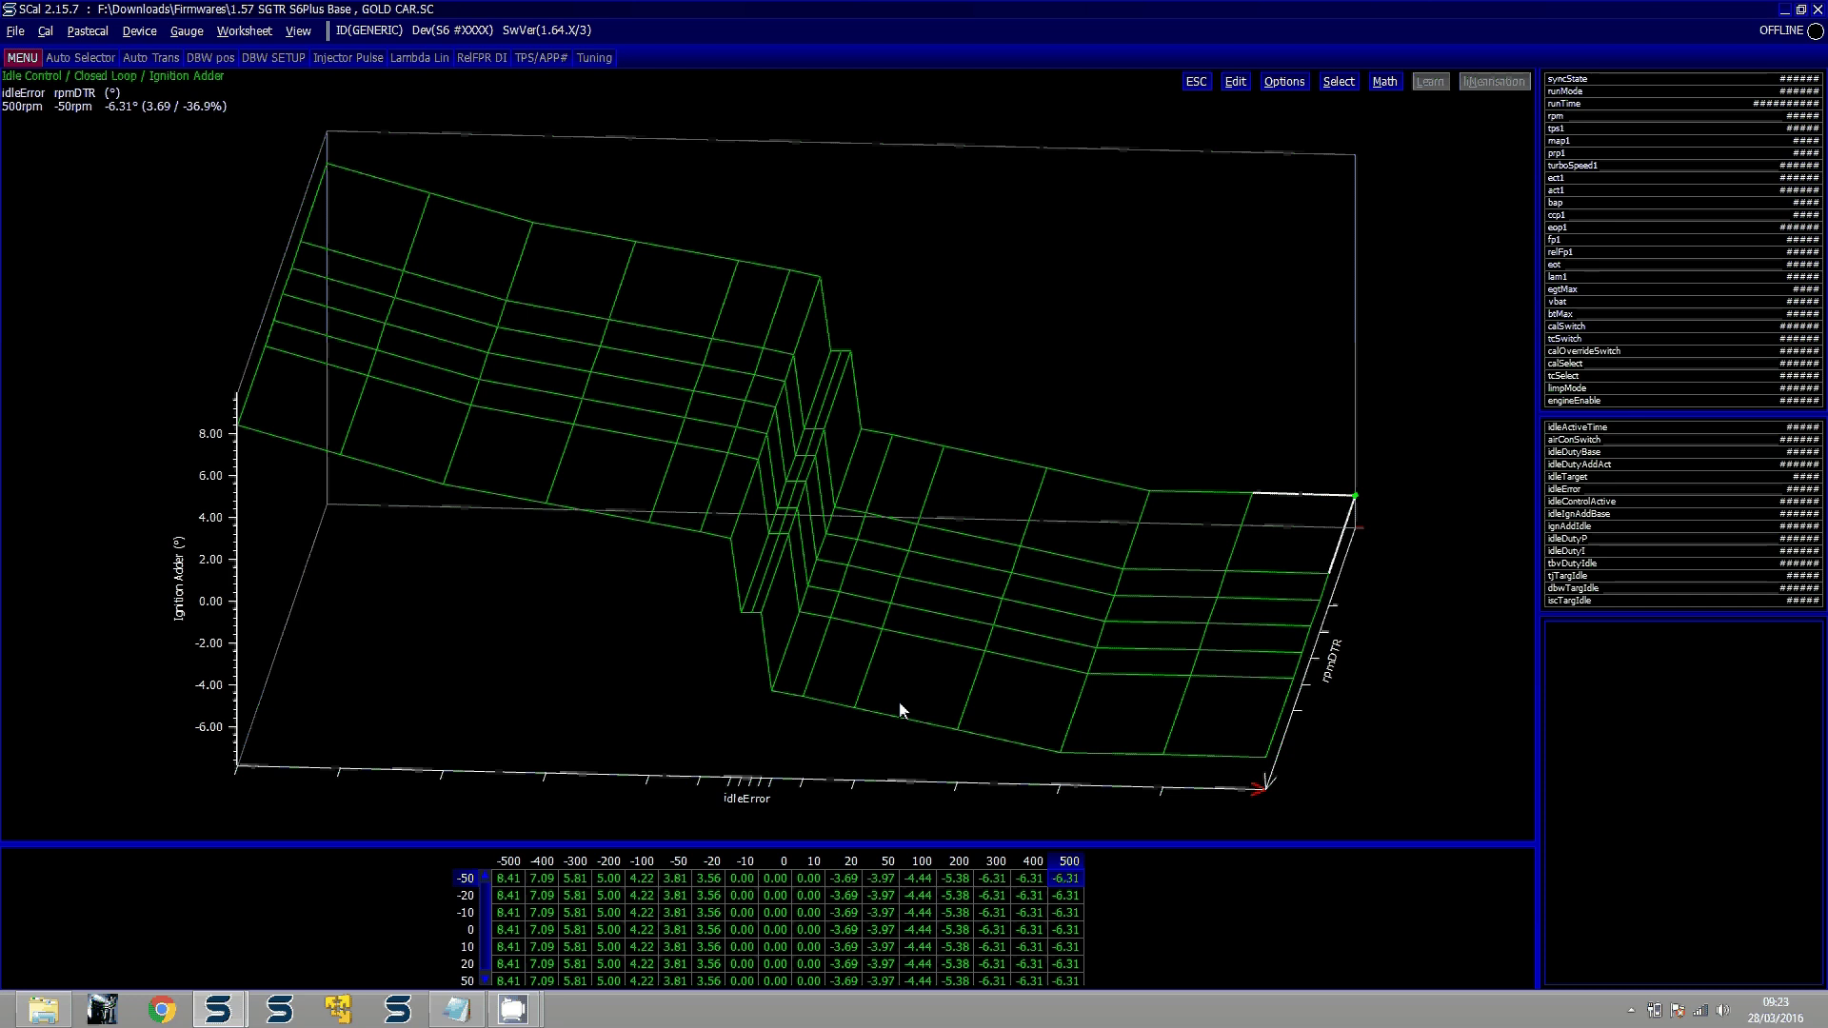
Close the Ignition Adder map and collapse the Closed Loop group and Idle Control section
key(Escape)
key(Left)
key(Left)
key(Left)
Expand Anti Lag System, preview its flagged Driver Demand Select map, and collapse the section again
key(Up)
key(Up)
key(Up)
key(Up)
key(Up)
key(Up)
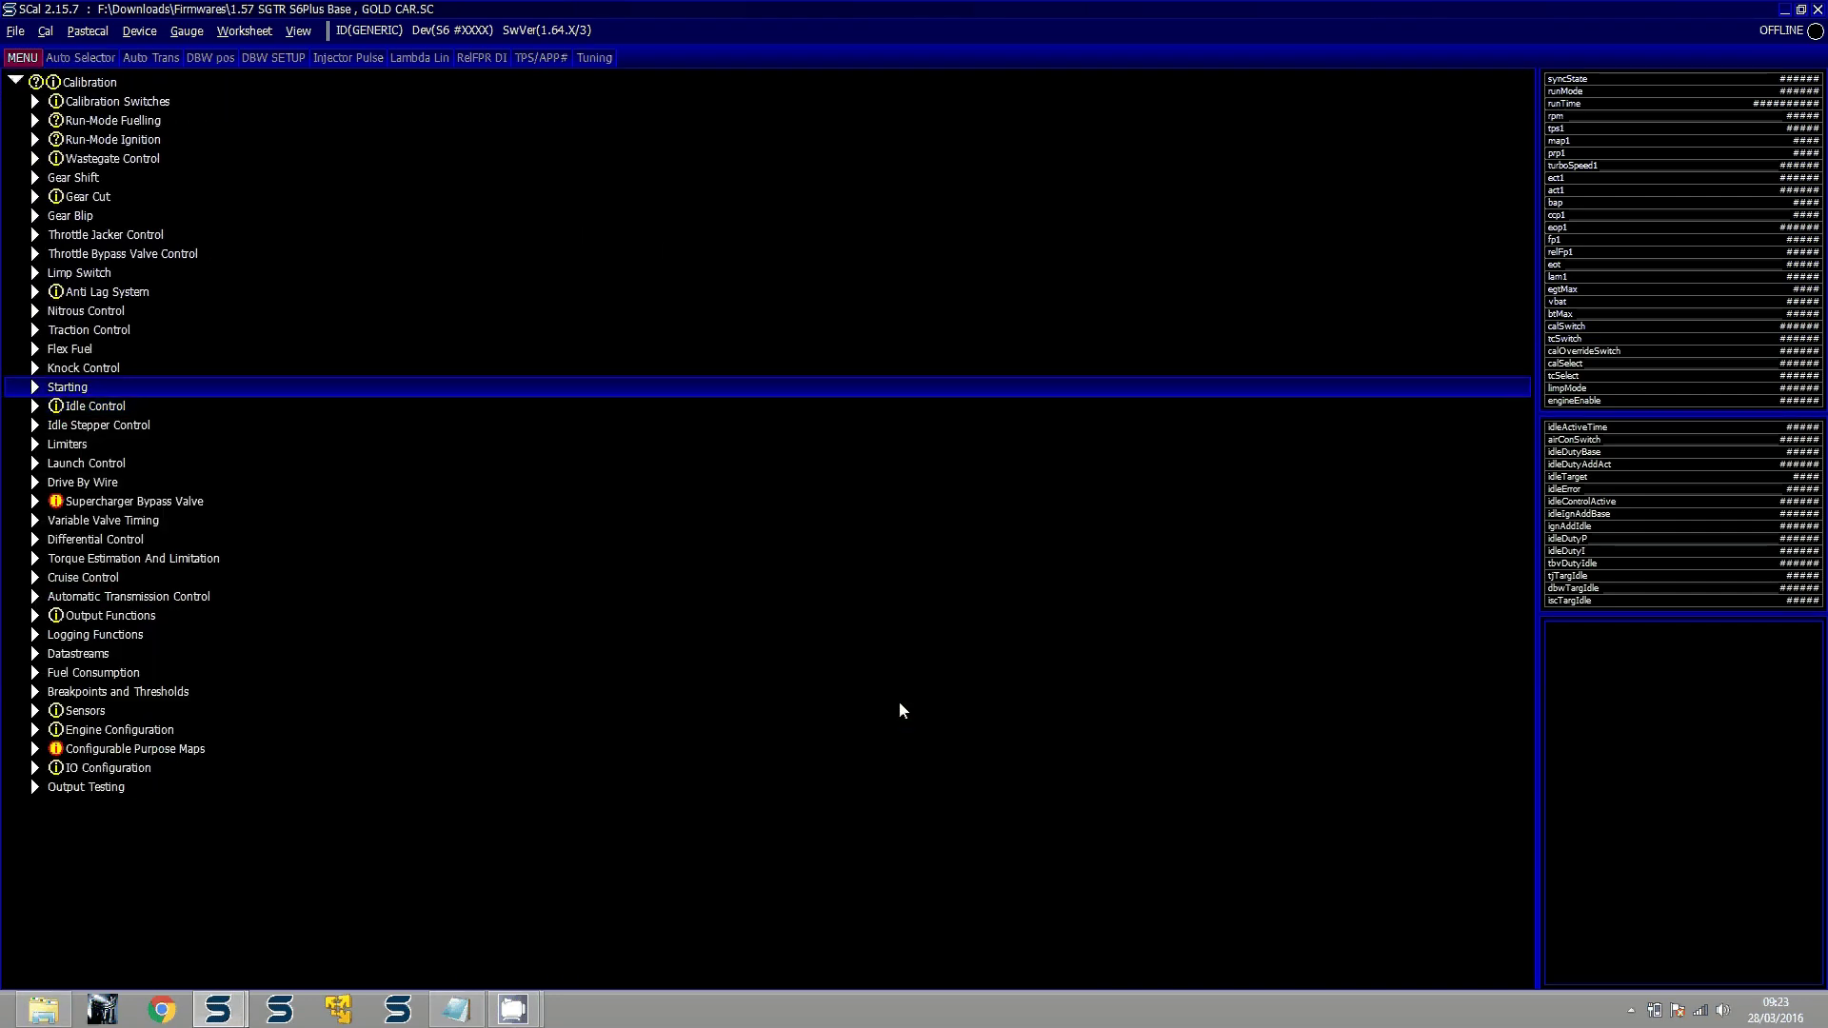
key(Right)
key(Down)
key(Down)
key(Down)
key(Down)
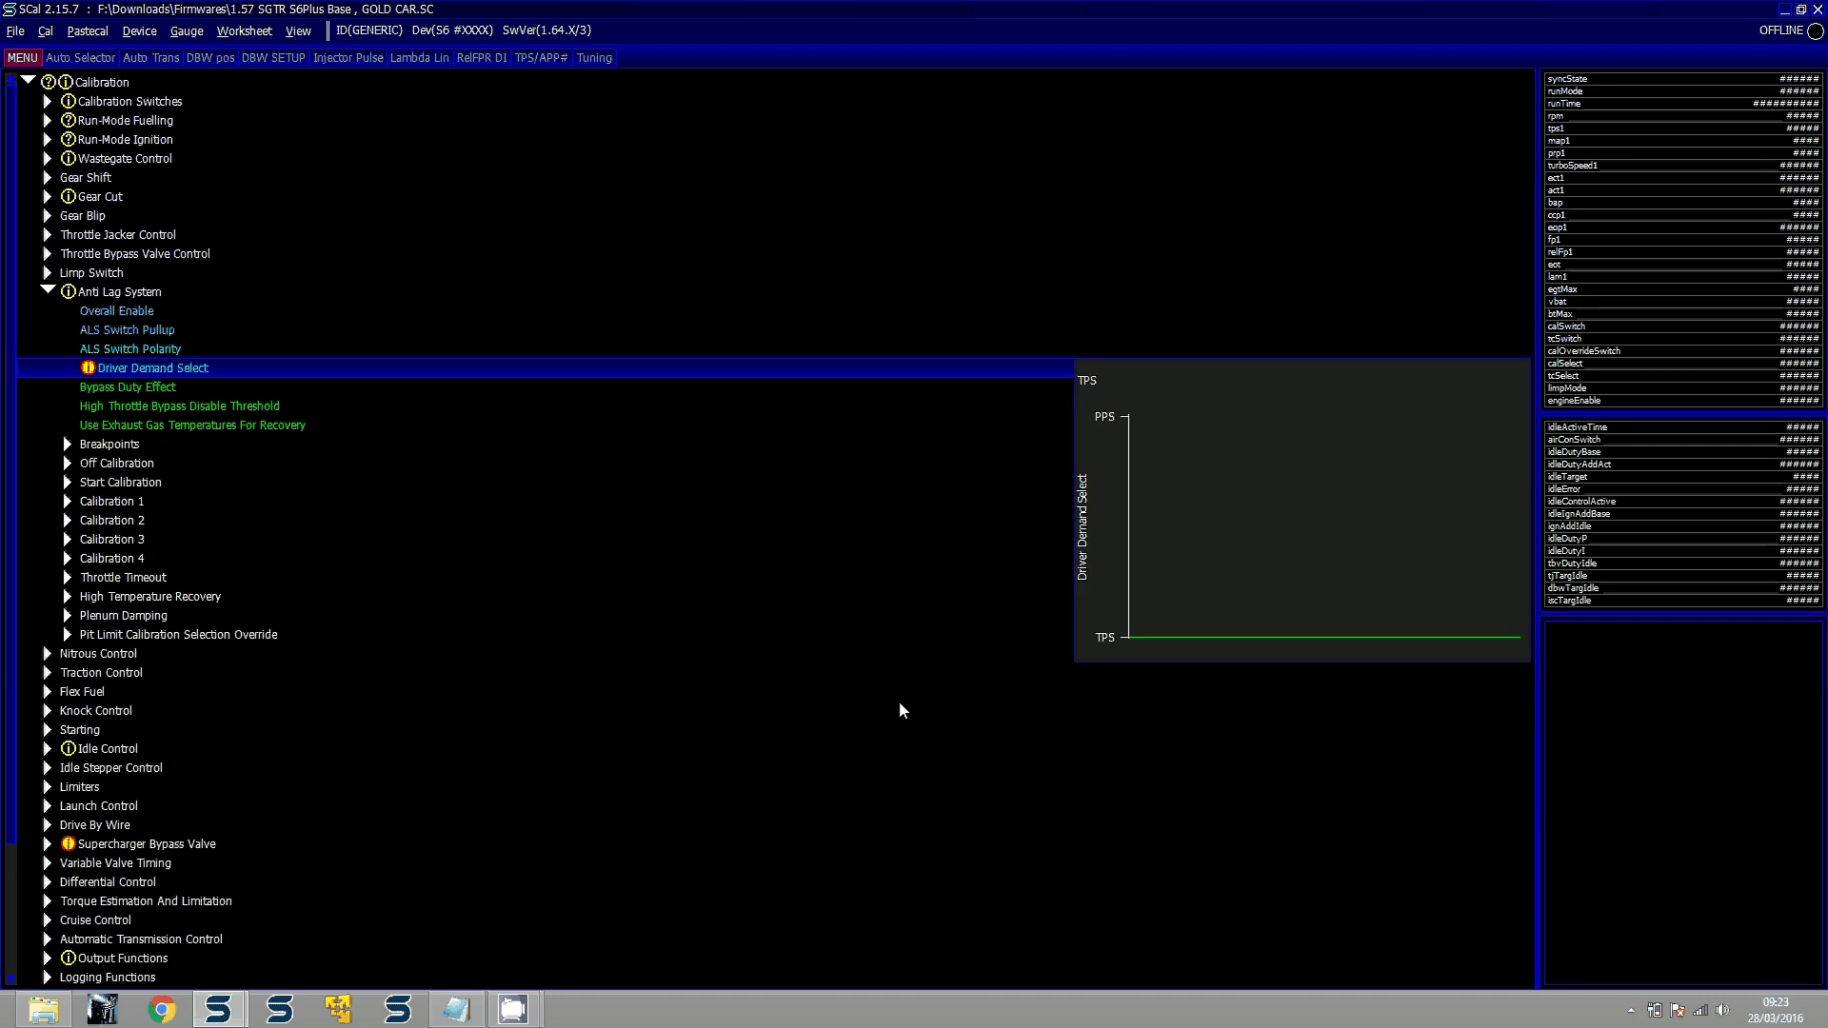
key(Up)
key(Up)
key(Up)
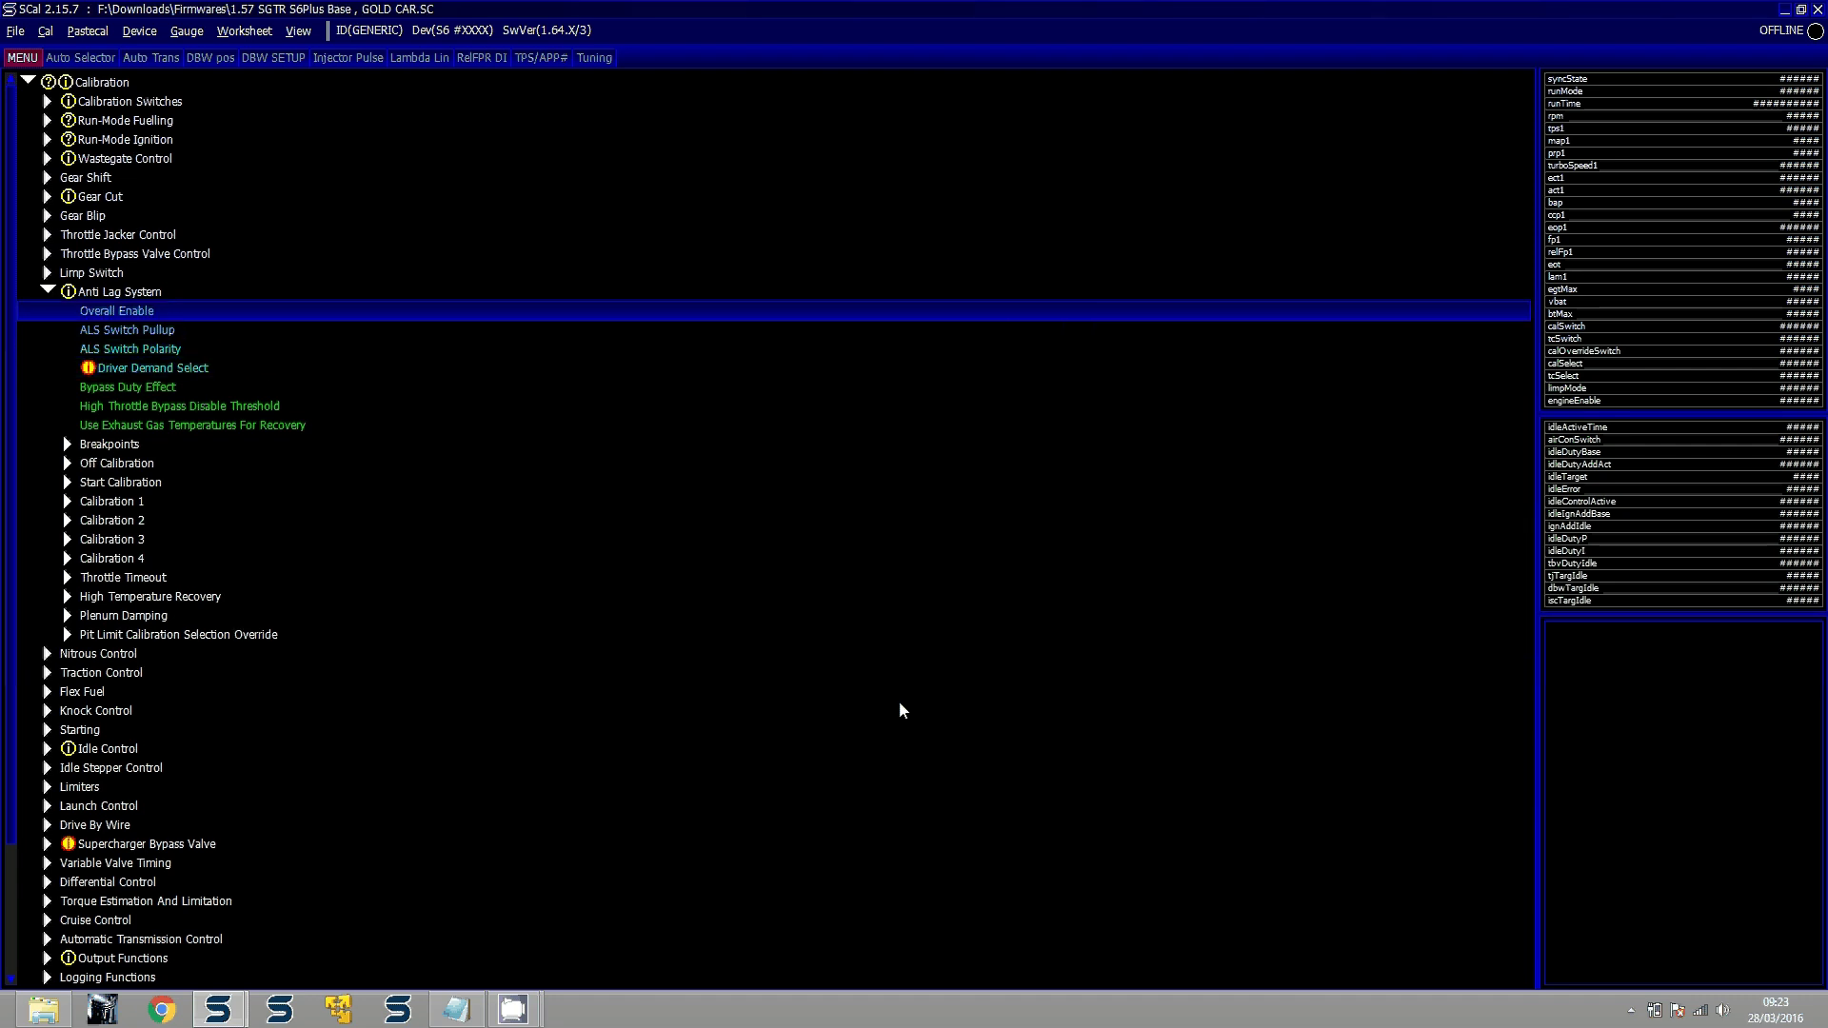
key(Left)
key(Left)
Expand Run-Mode Ignition to view its flagged Base Ignition Angle maps, and collapse it again
key(Up)
key(Up)
key(Up)
key(Up)
key(Up)
key(Up)
key(Up)
key(Up)
key(Right)
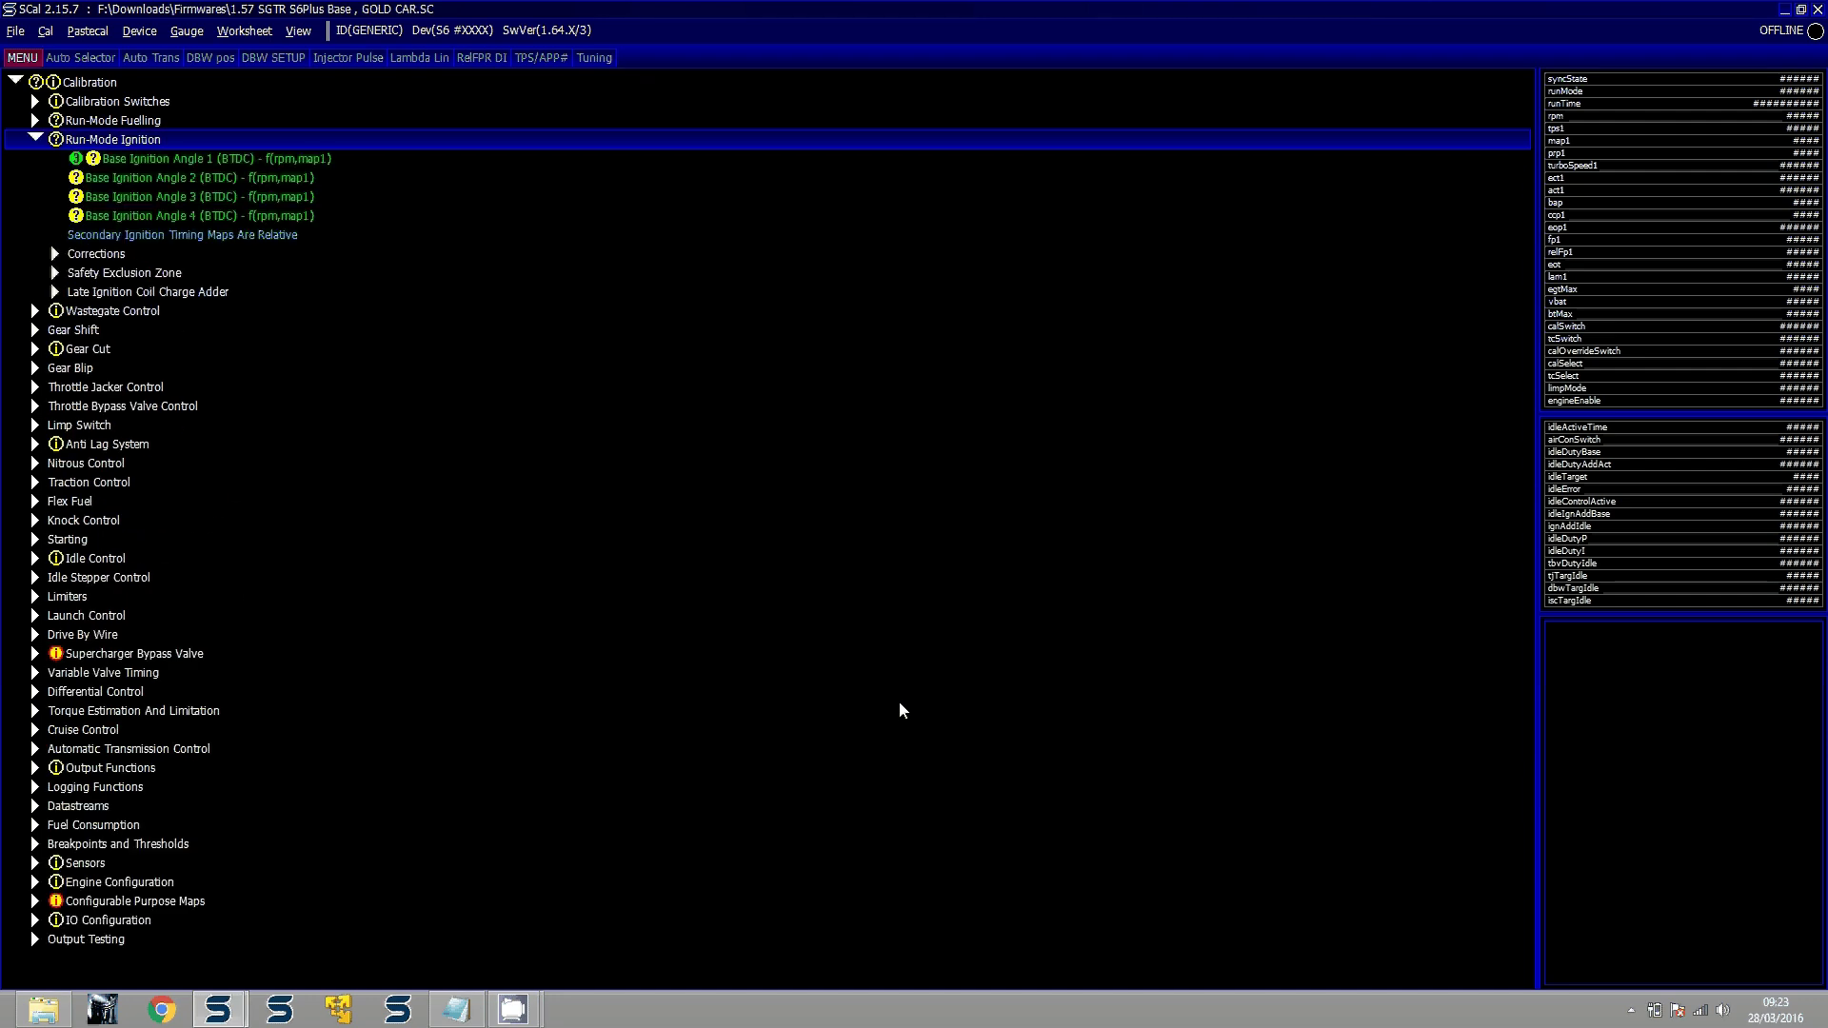
key(Left)
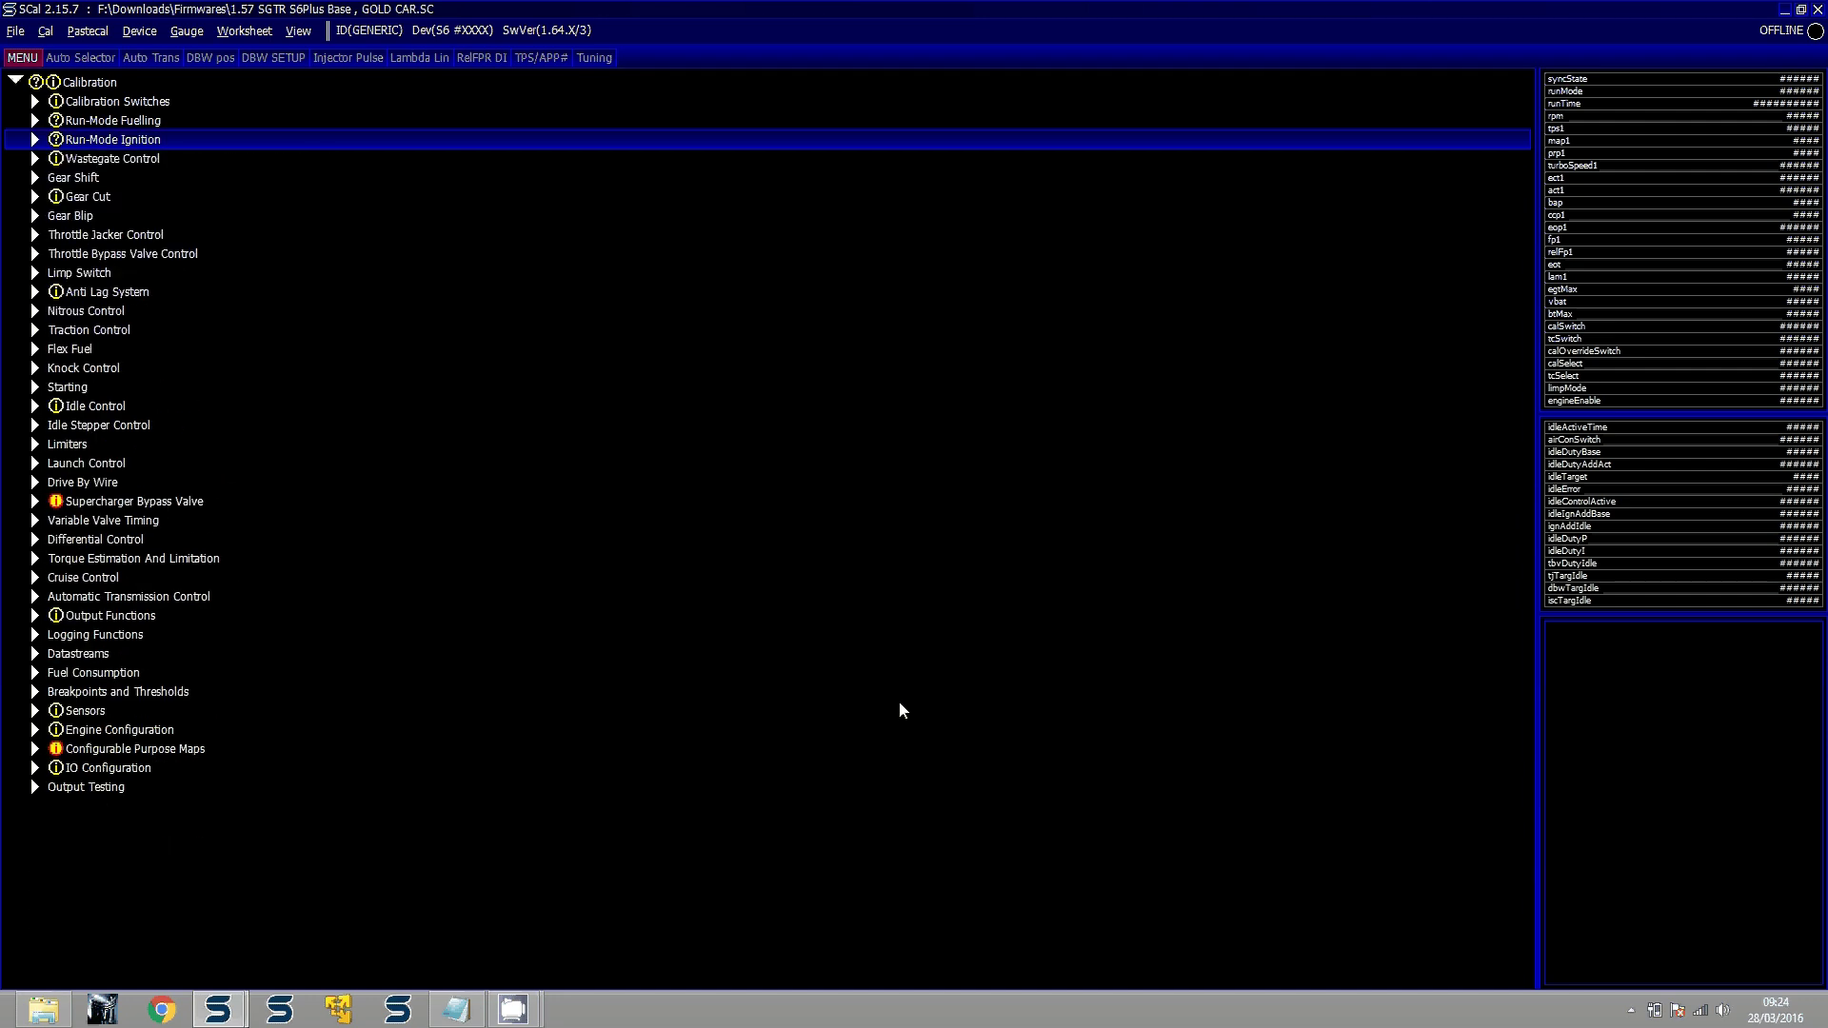
key(Down)
key(Down)
key(Down)
key(Down)
key(Down)
key(Down)
key(Down)
key(Down)
key(Down)
key(Down)
key(Down)
key(Down)
key(Down)
key(Down)
key(Down)
key(Up)
key(Up)
key(Up)
key(Up)
key(Up)
key(Up)
key(Up)
key(Up)
key(Up)
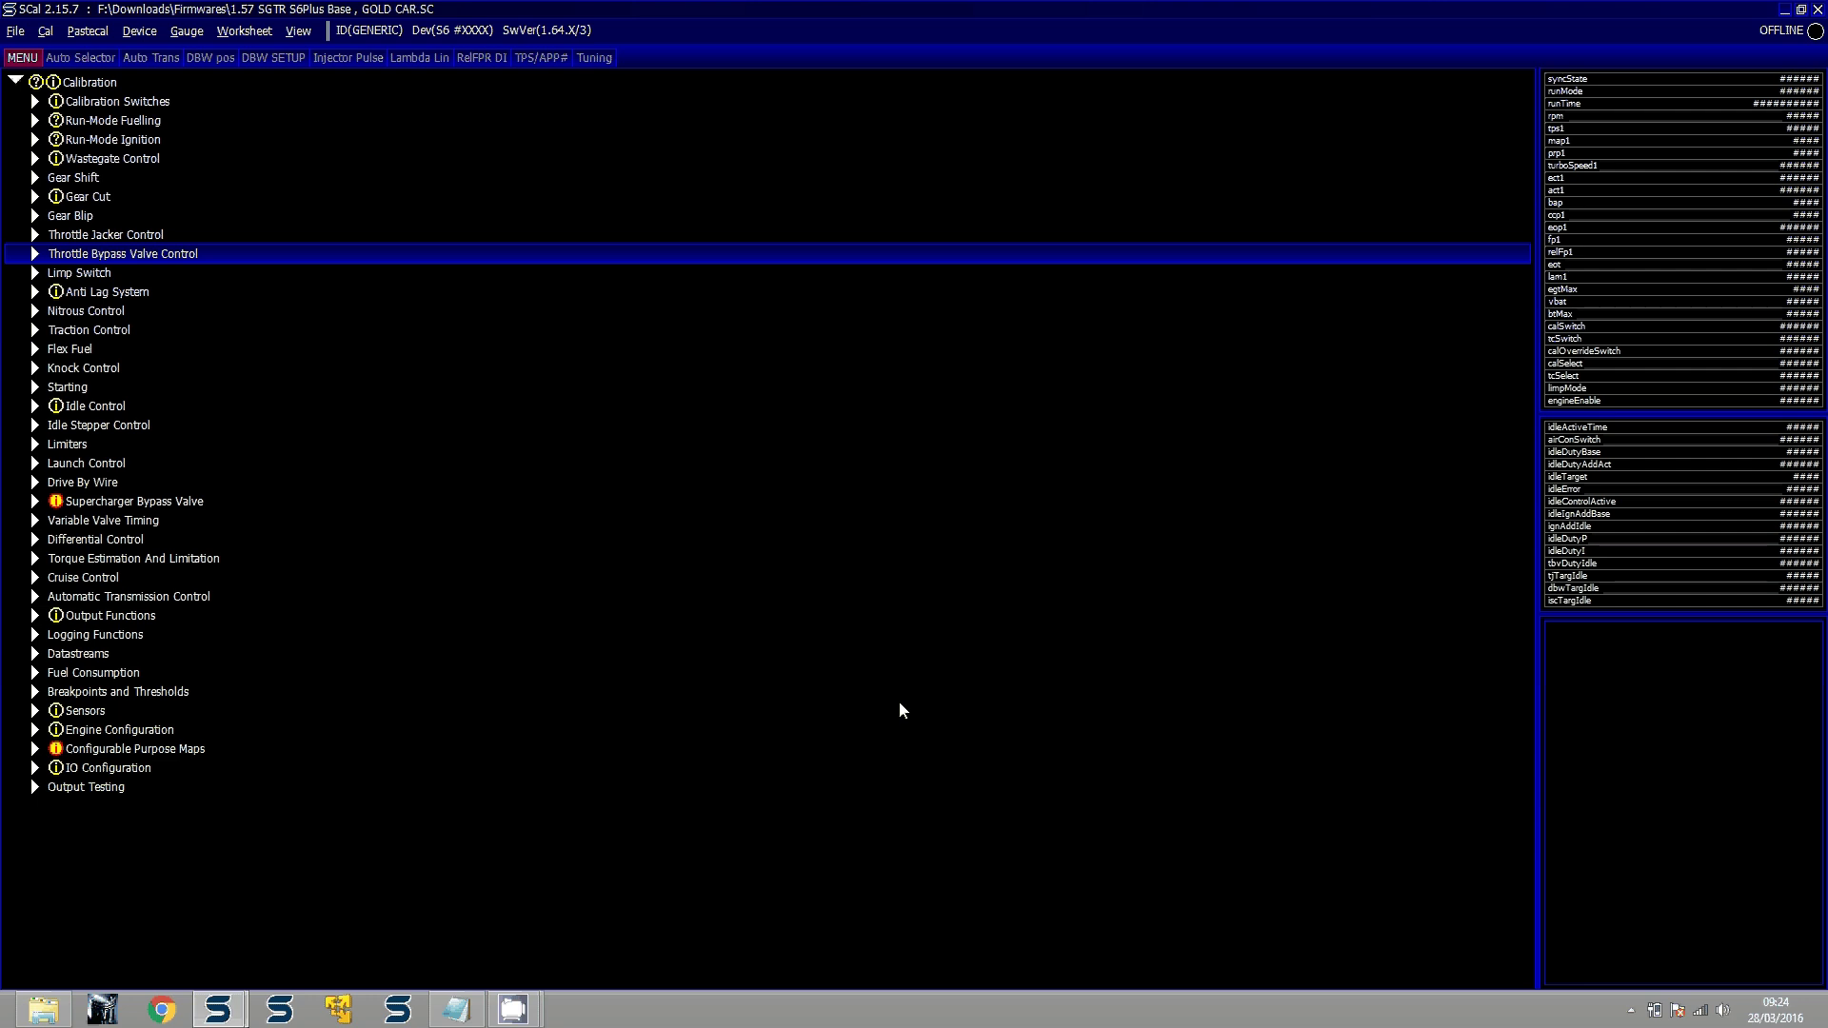
Open the Goto map finder and filter the calibration maps by "closed loop Lam"
key(alt+c)
key(Down)
key(Down)
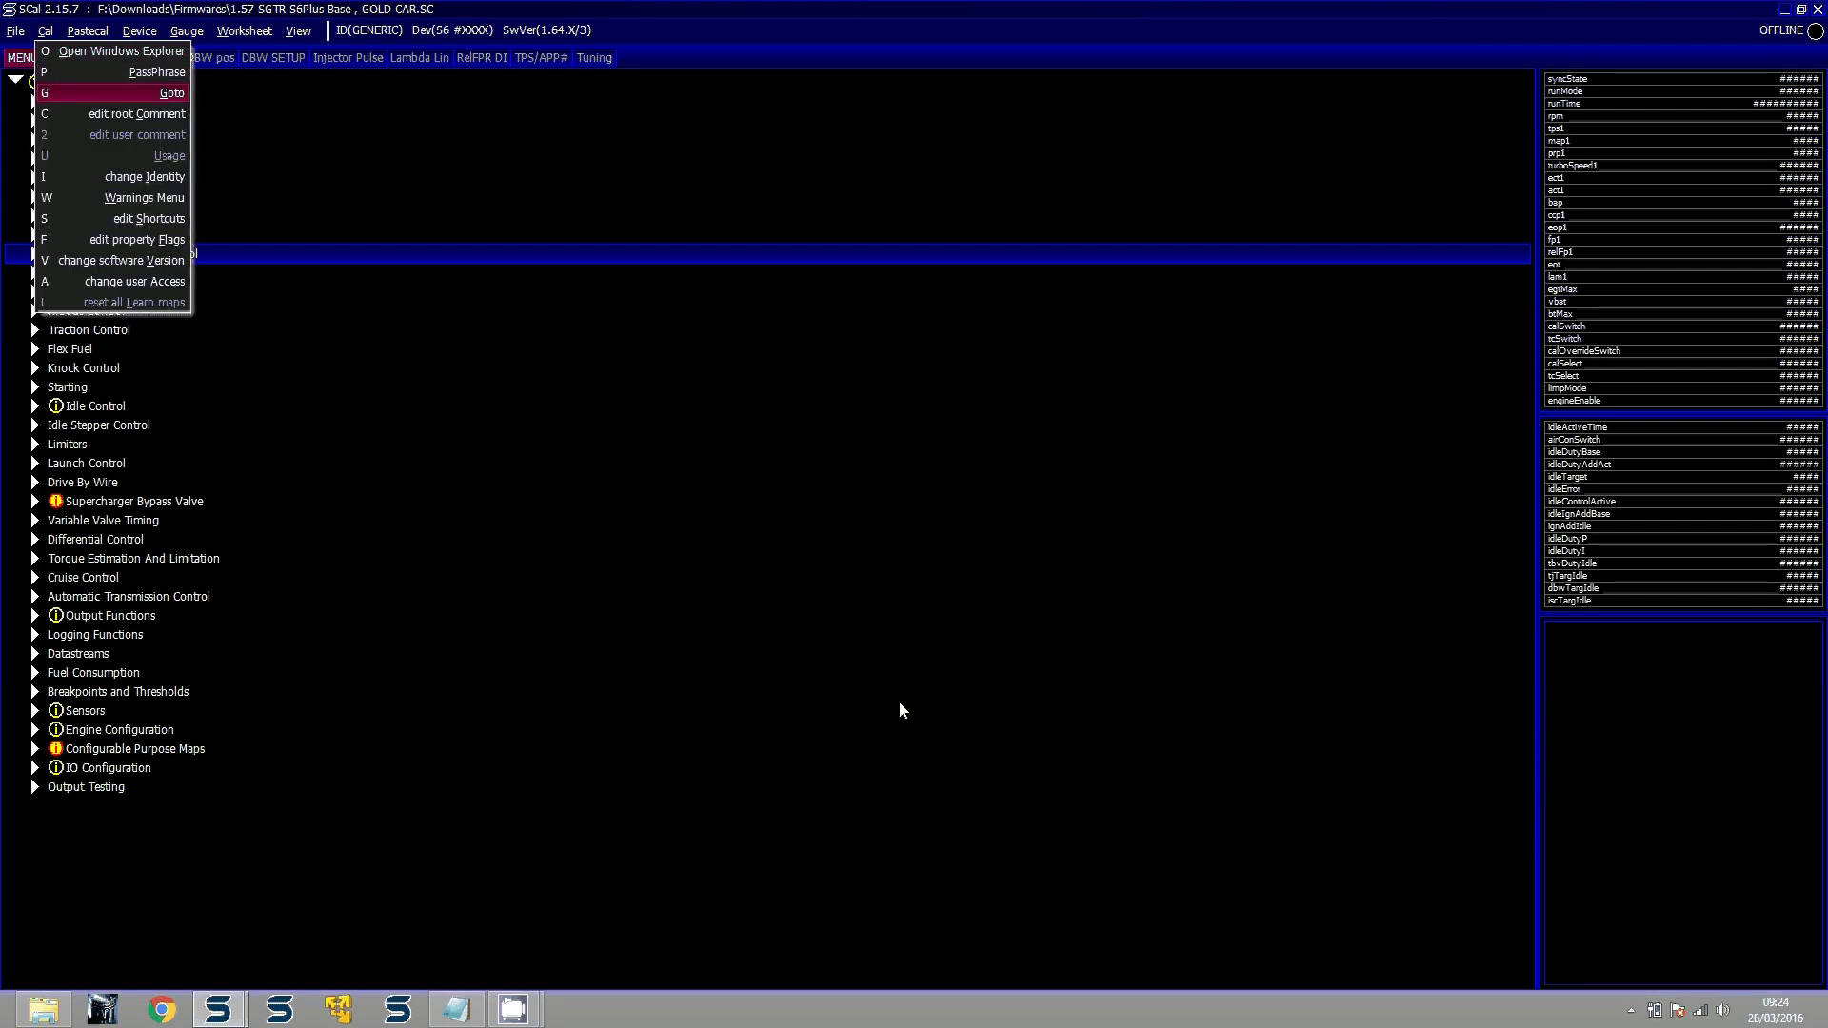
key(Return)
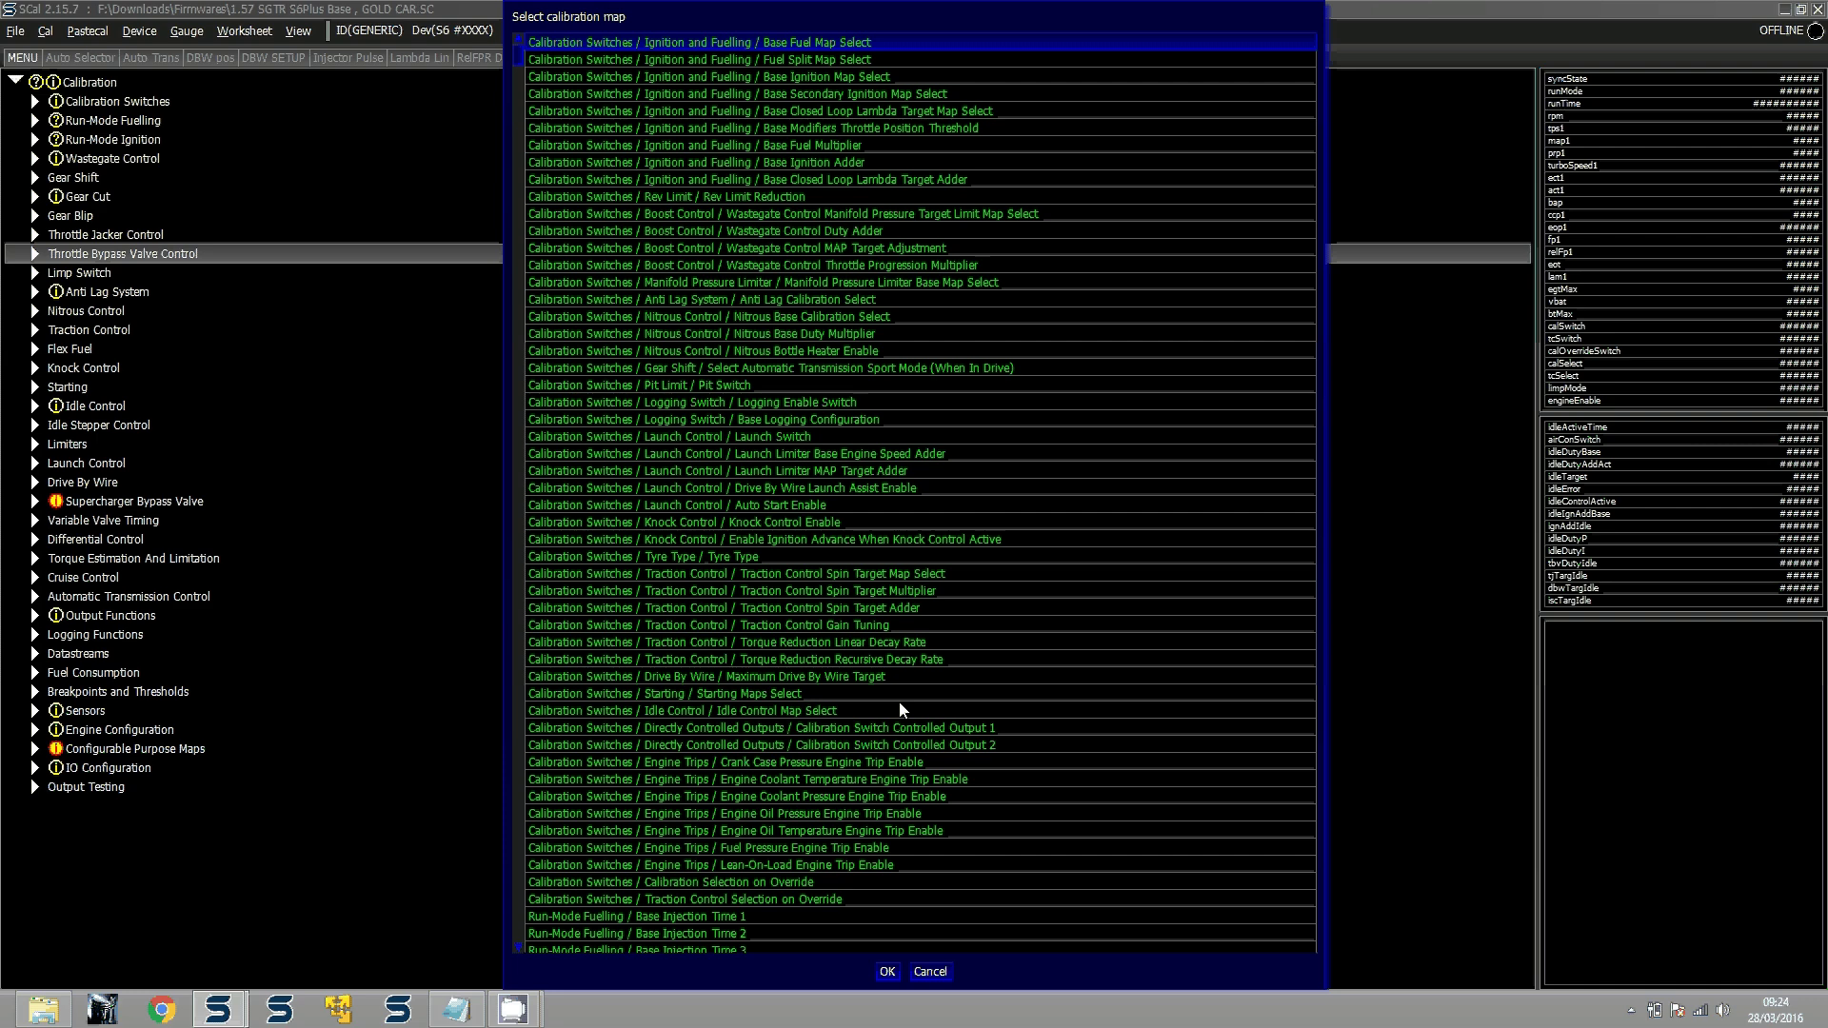
text(close)
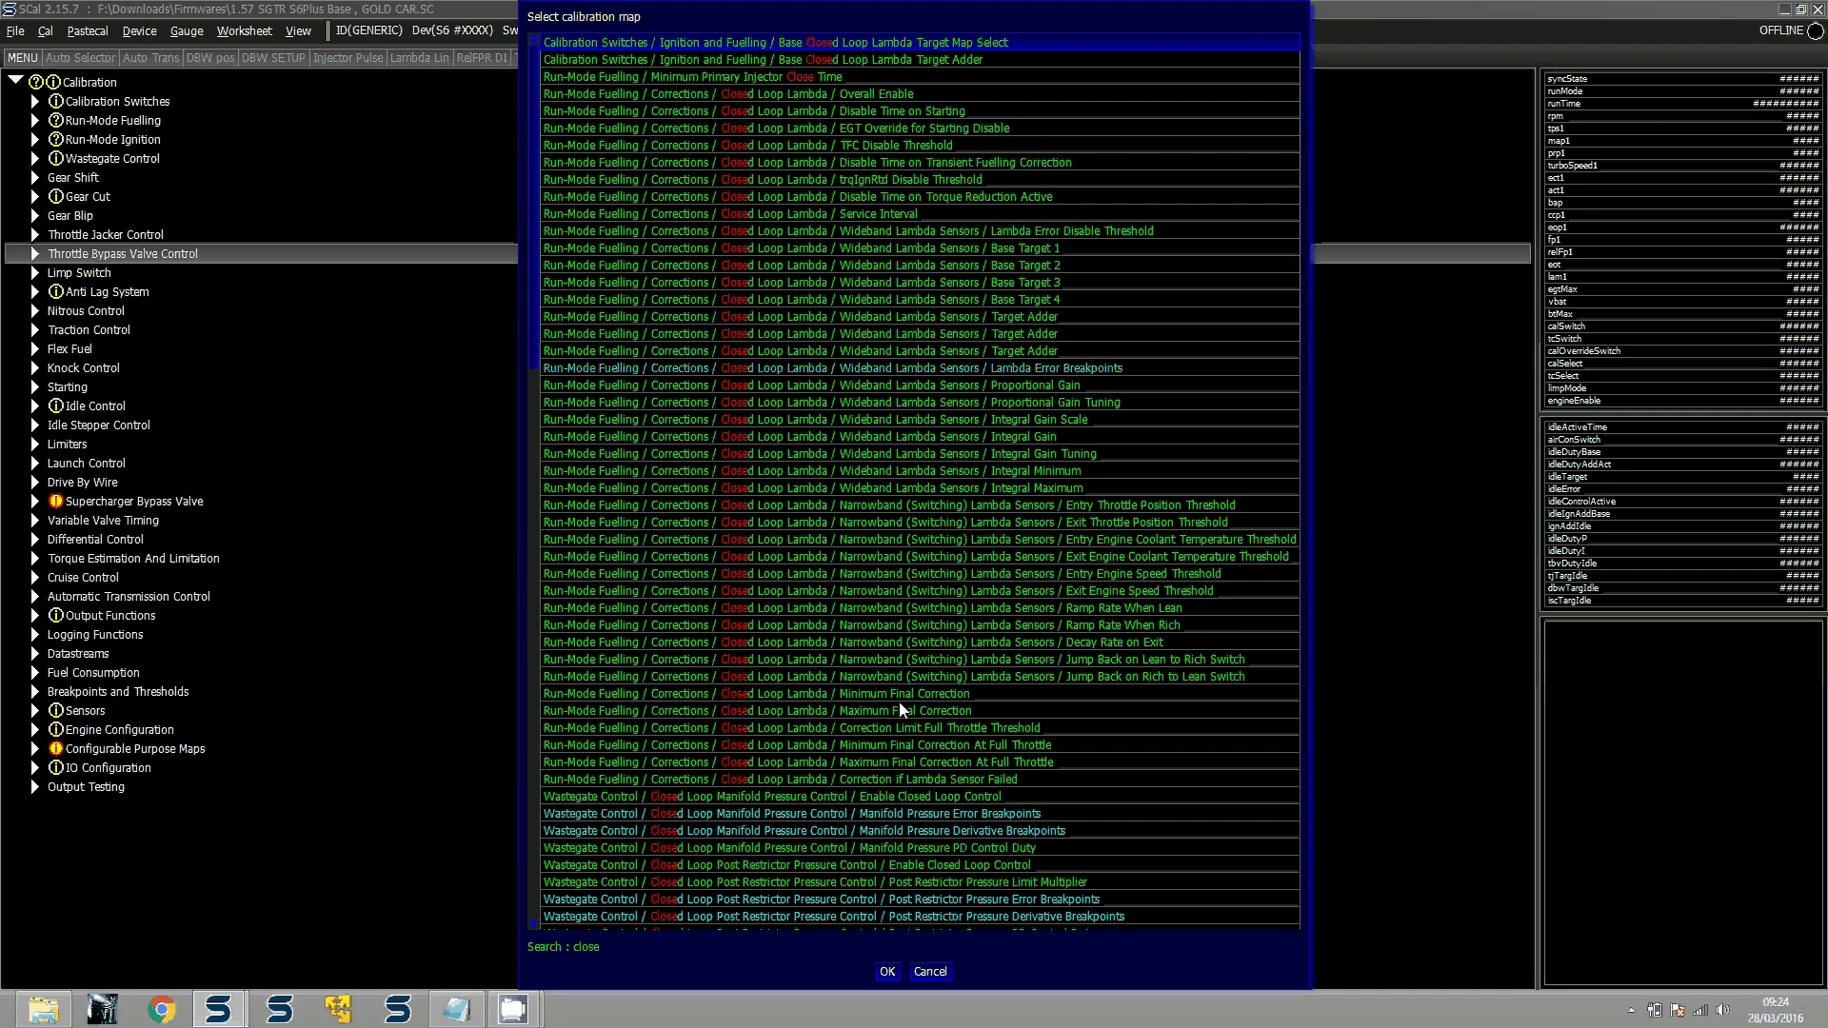
text(d lo)
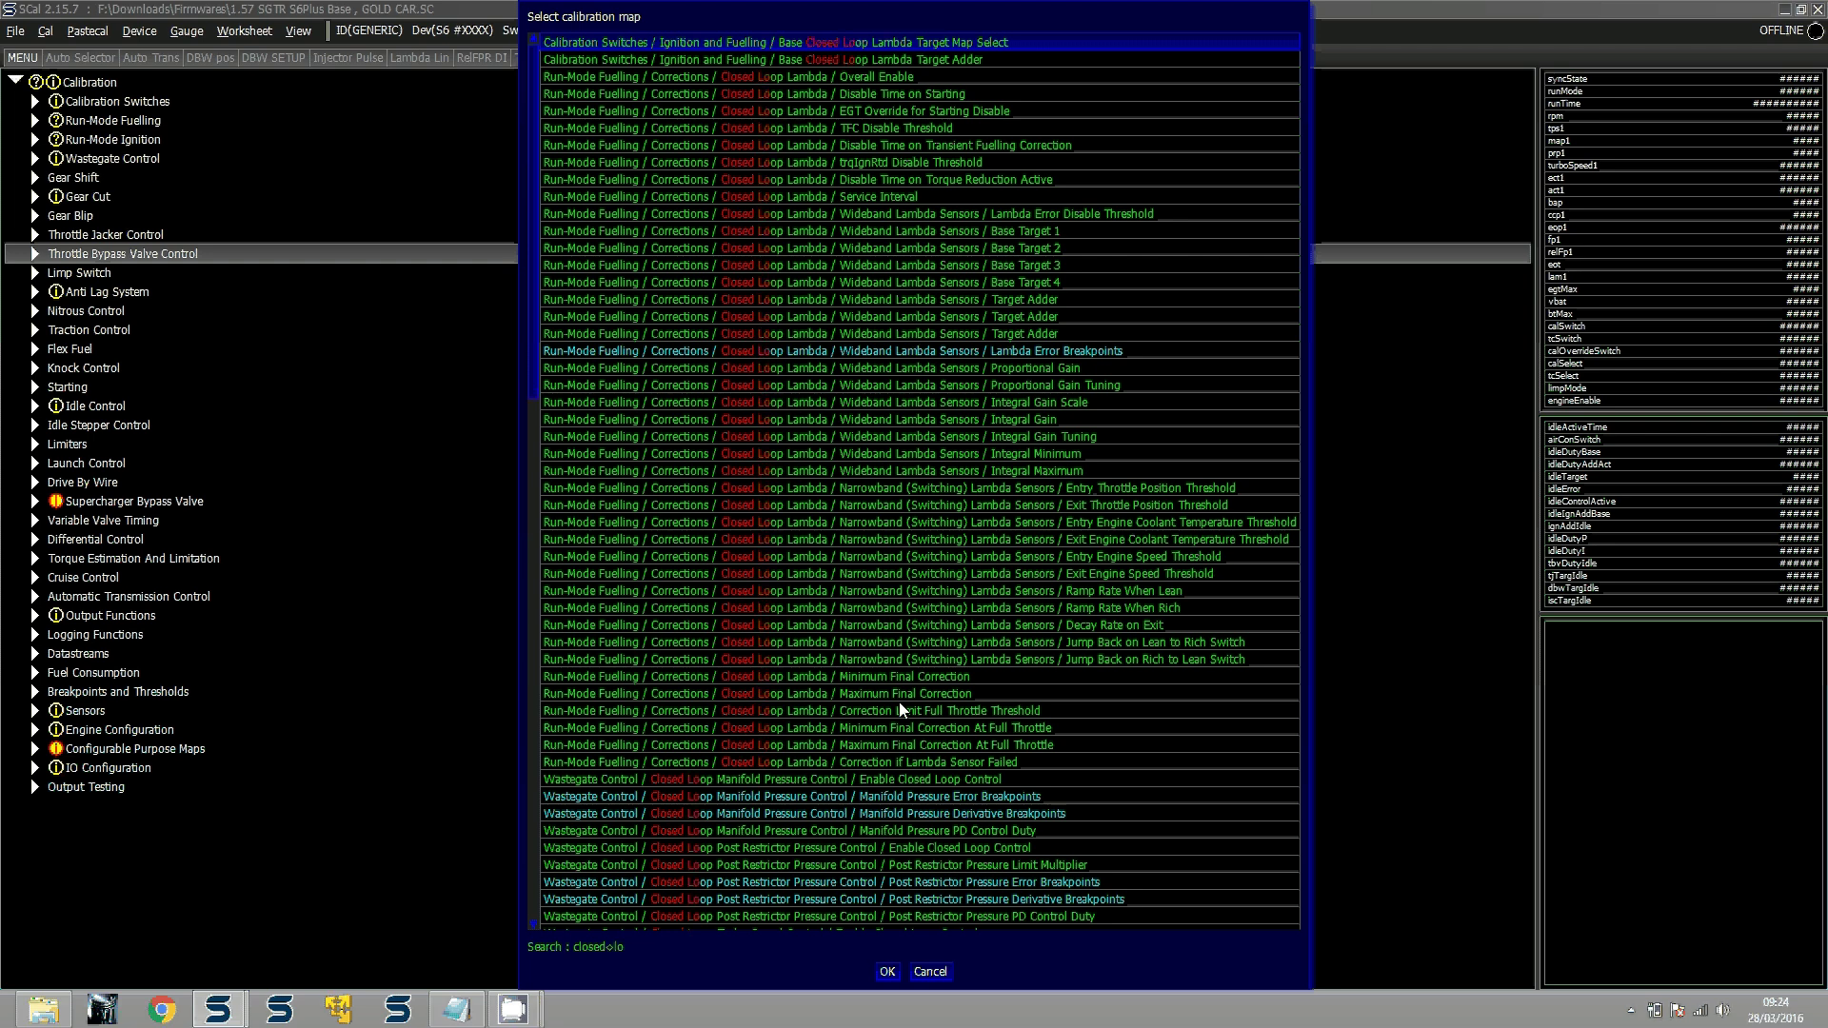
text(op)
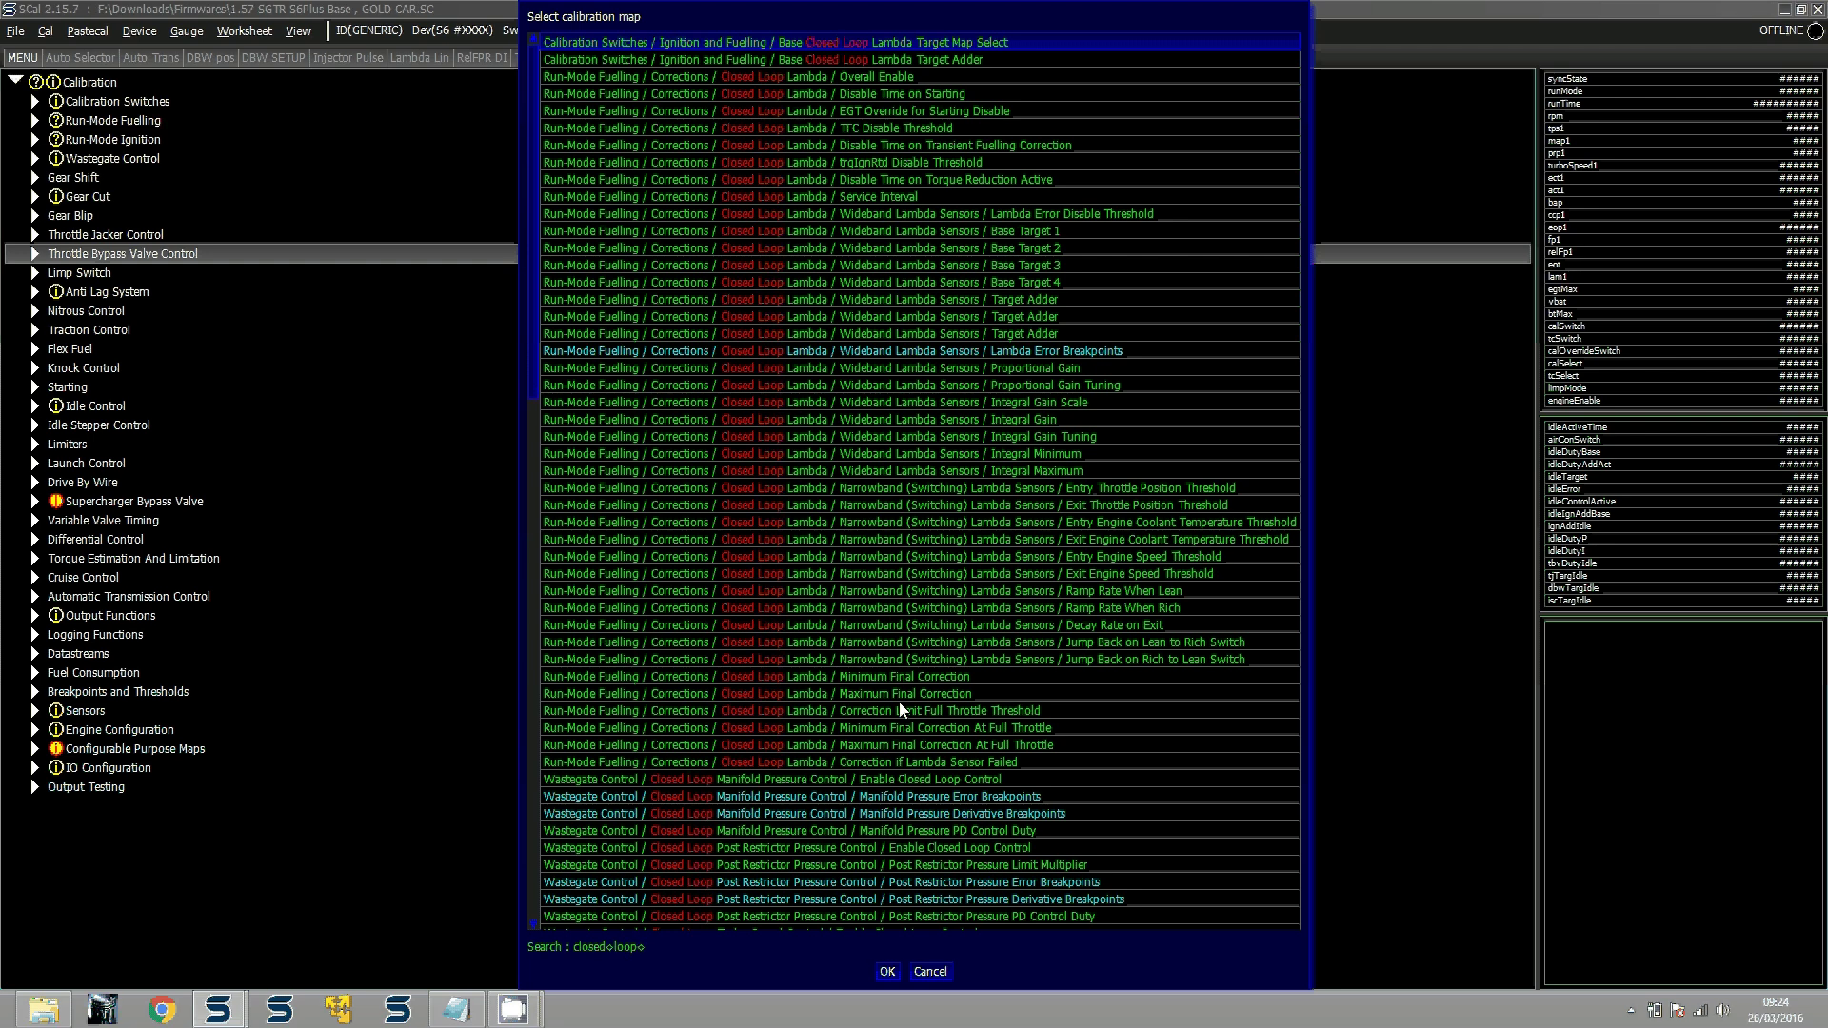
text( Lam)
Jump to the Base Target 1 map of the Wideband Lambda Sensors from the filtered map list
key(Down)
key(Down)
key(Down)
key(Down)
key(Down)
key(Down)
key(Down)
key(Down)
key(Down)
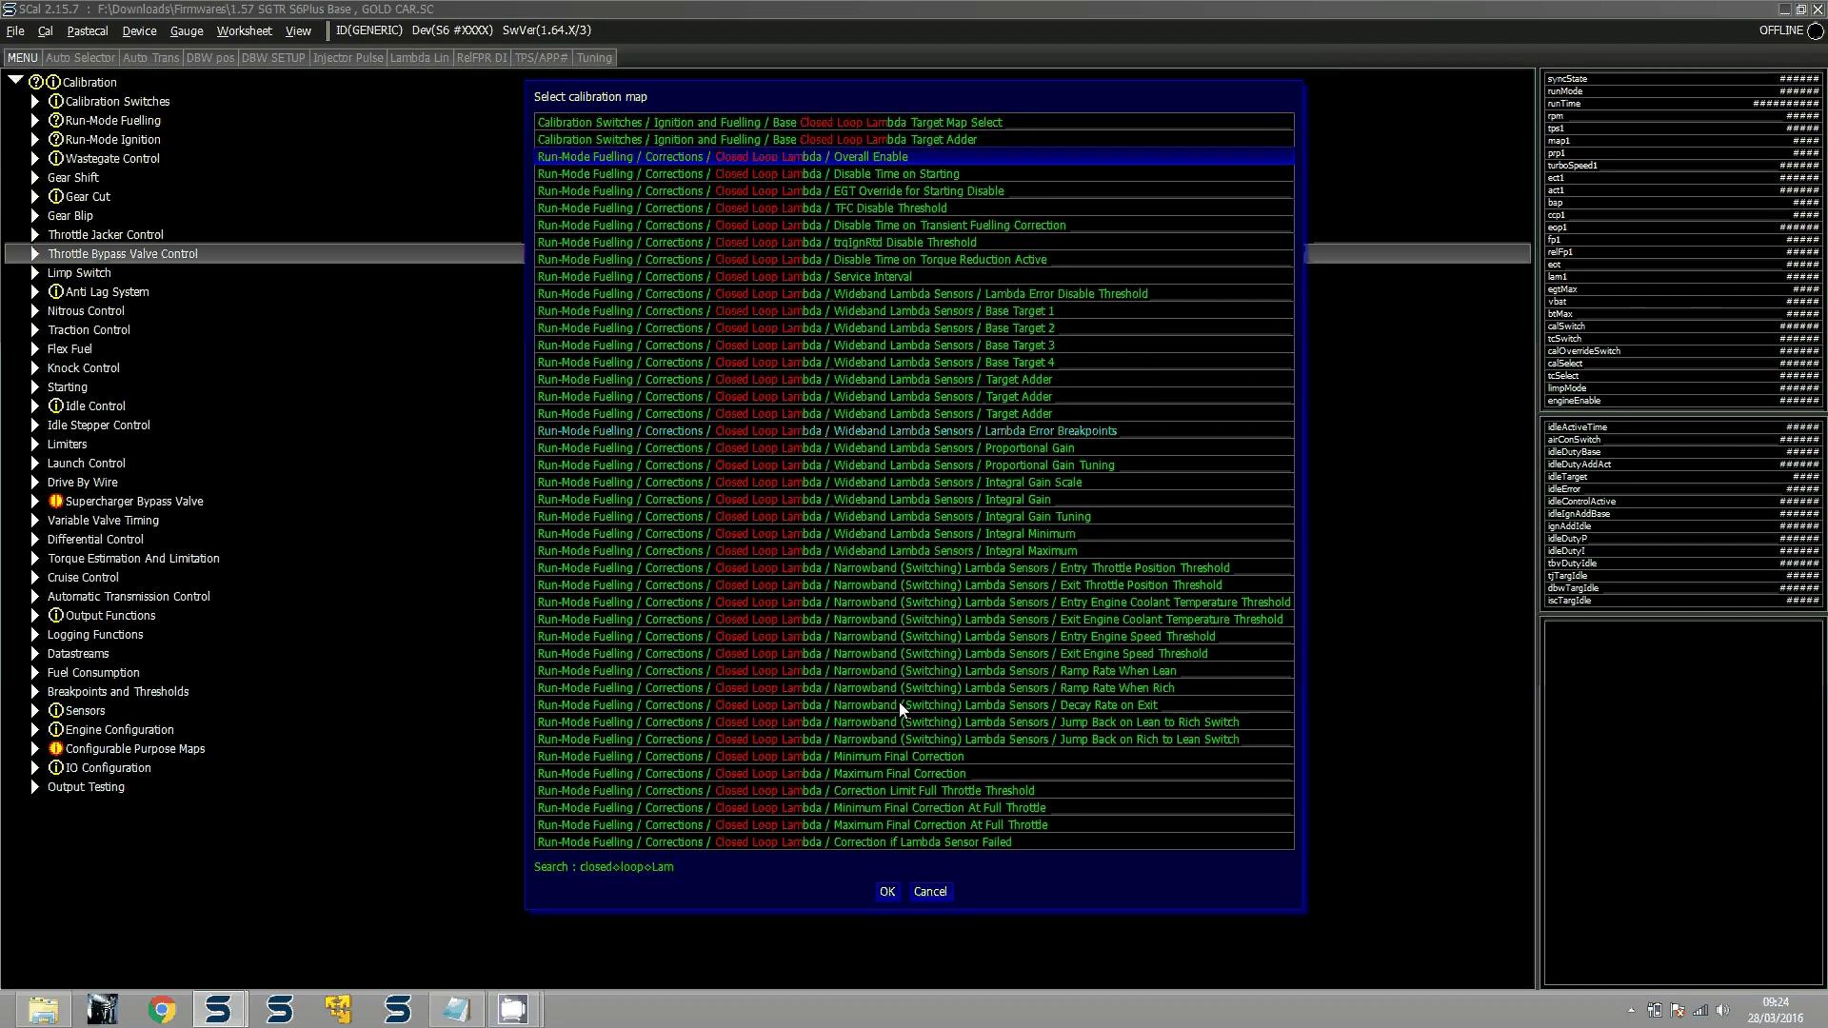
key(Down)
key(Down)
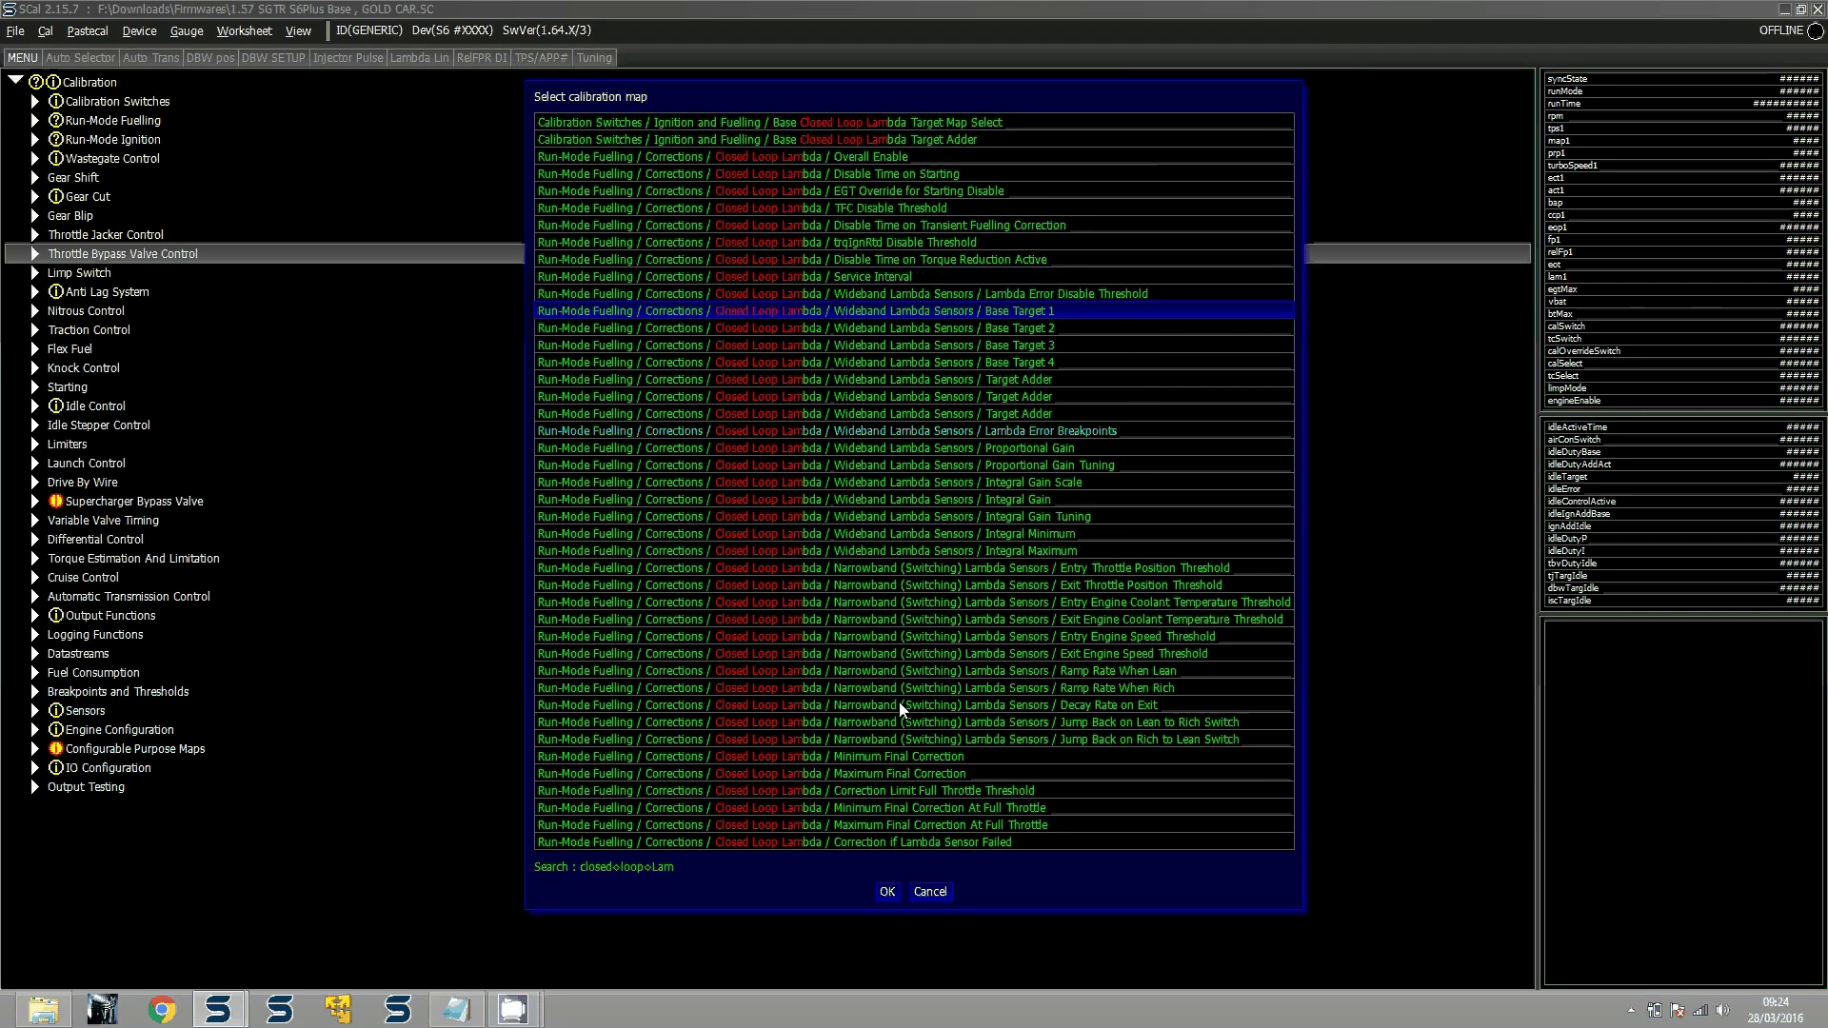
key(Return)
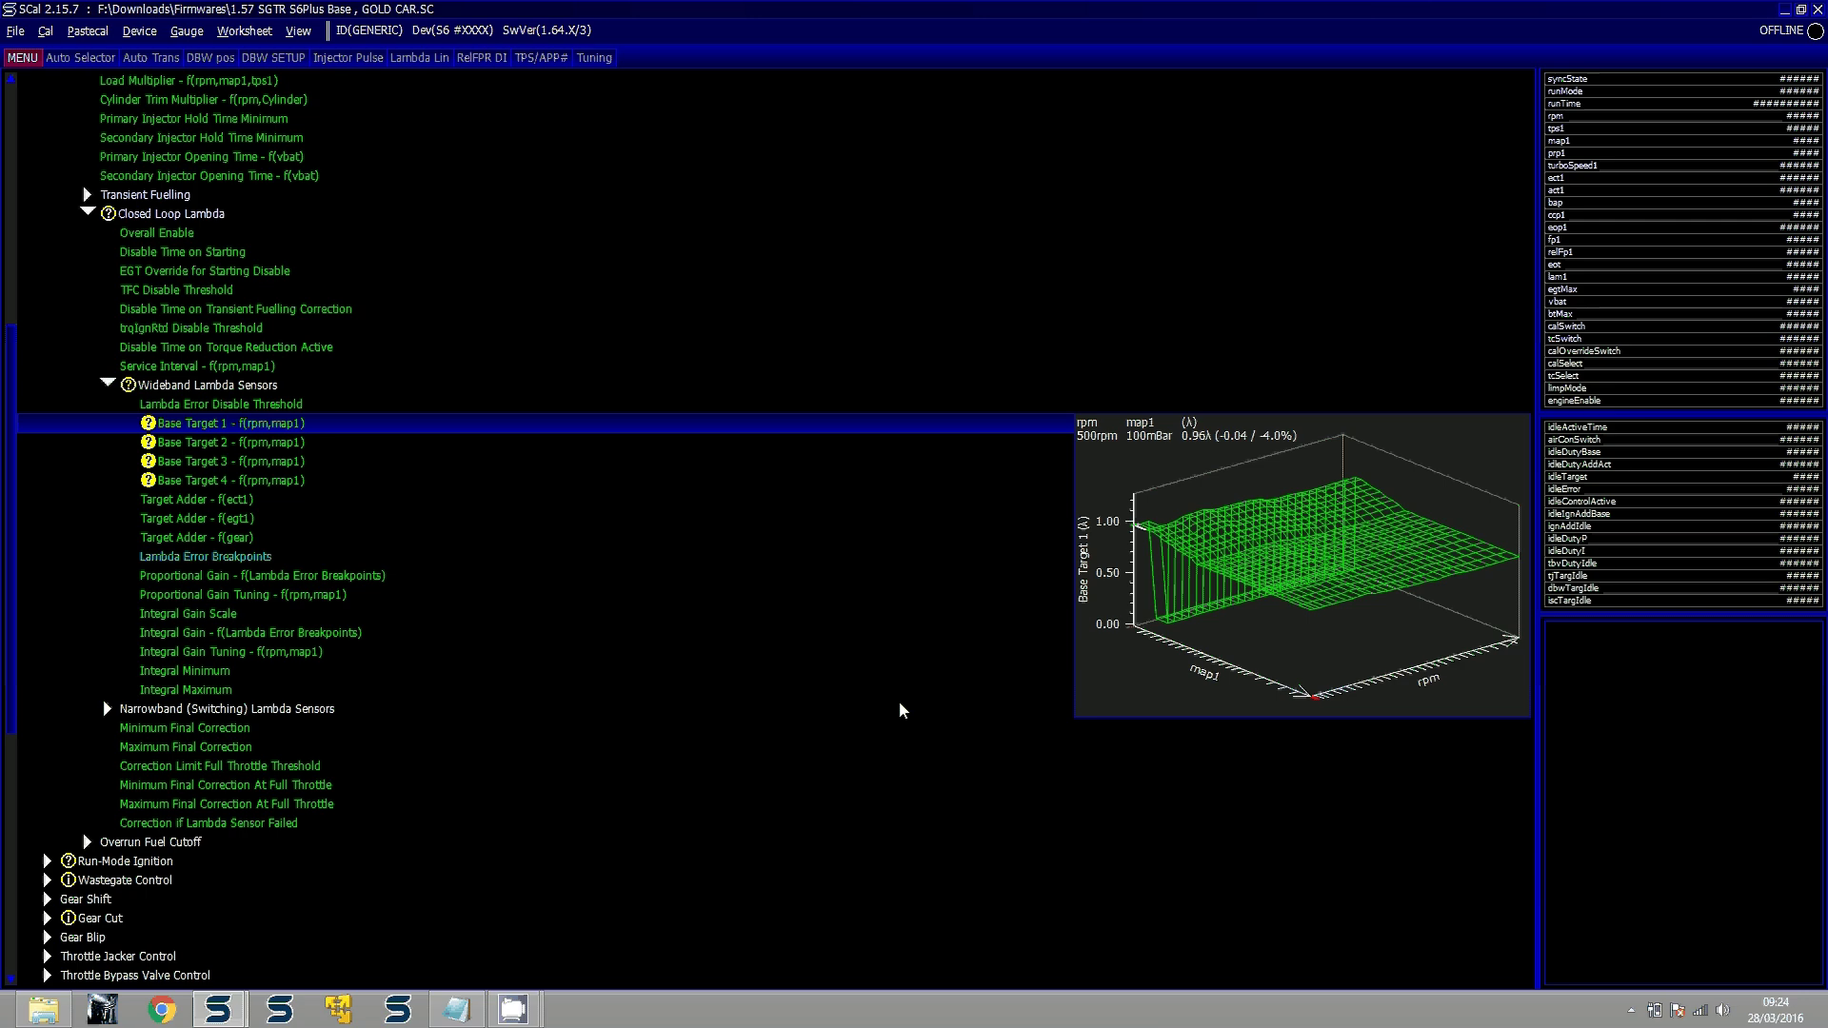
Collapse the Wideband Lambda Sensors group and its parent Closed Loop Lambda group
key(Left)
key(Left)
key(Up)
key(Up)
key(Up)
key(Up)
key(Up)
key(Up)
key(Up)
key(Up)
key(Up)
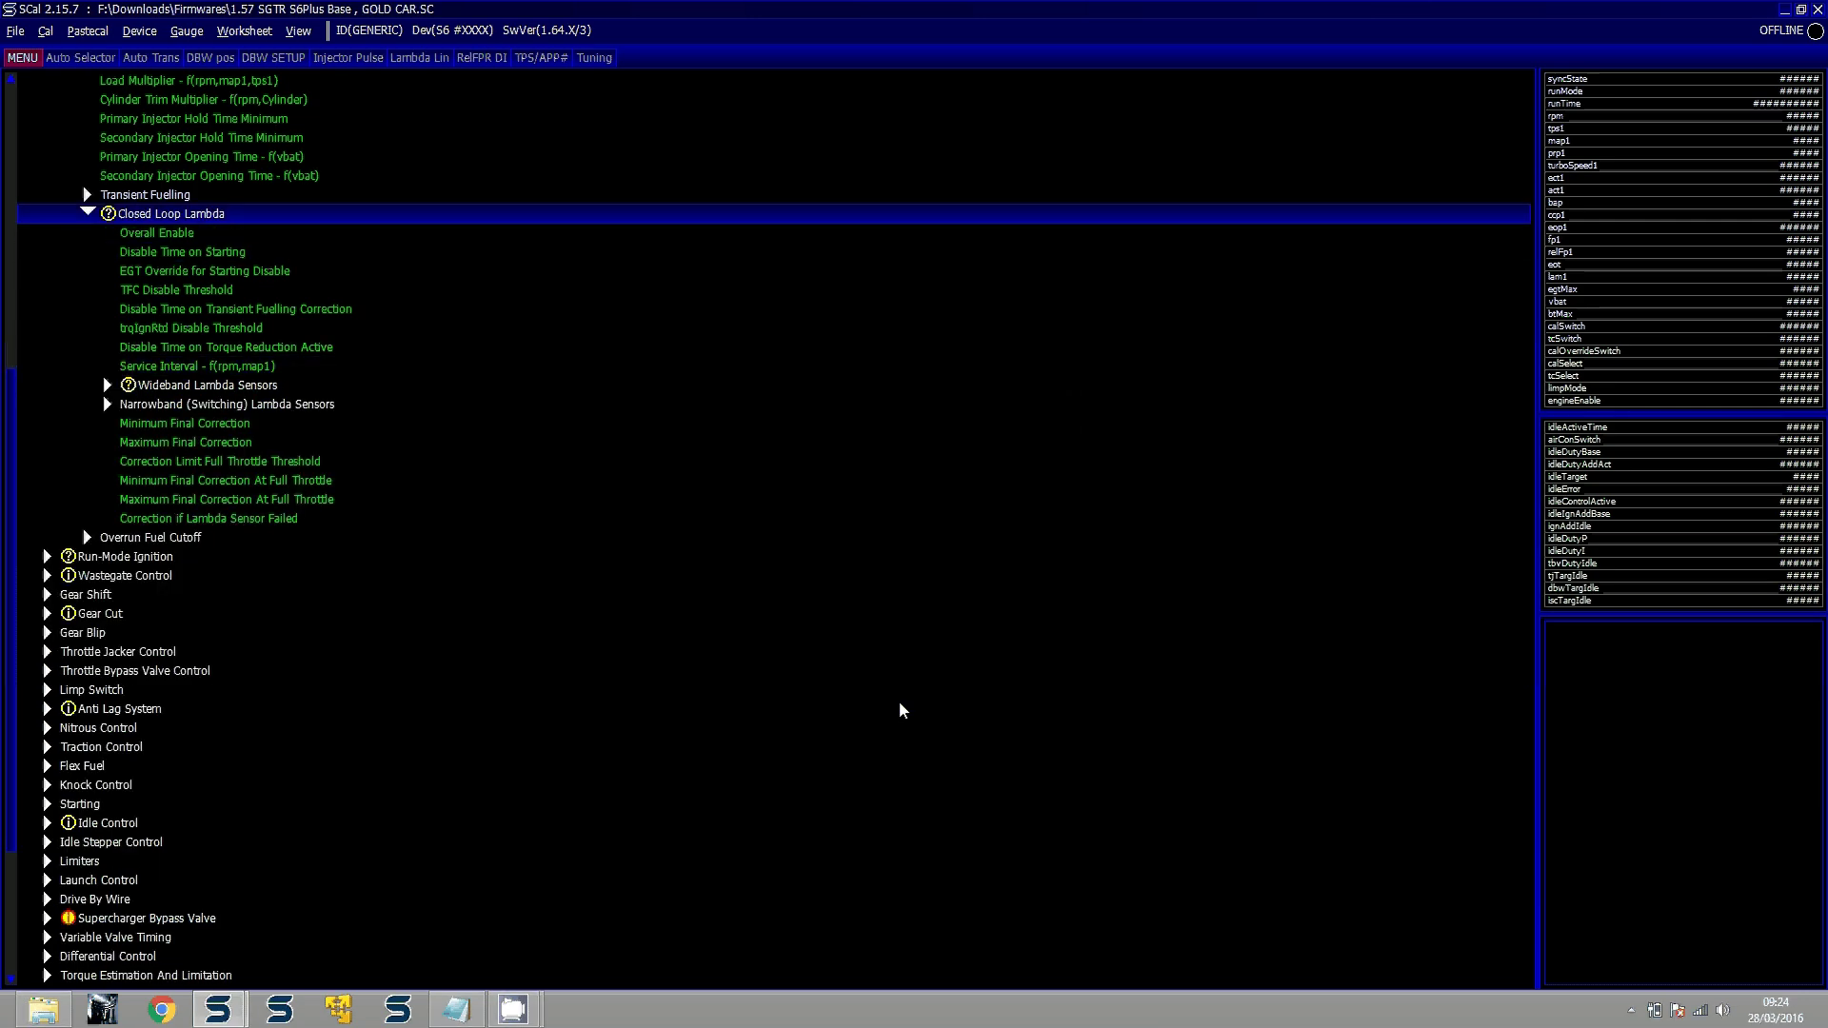
key(Left)
Expand Closed Loop Lambda and its Wideband Lambda Sensors group, and select the flagged Base Target 1 map
key(Right)
key(Down)
key(Down)
key(Down)
key(Down)
key(Down)
key(Down)
key(Down)
key(Down)
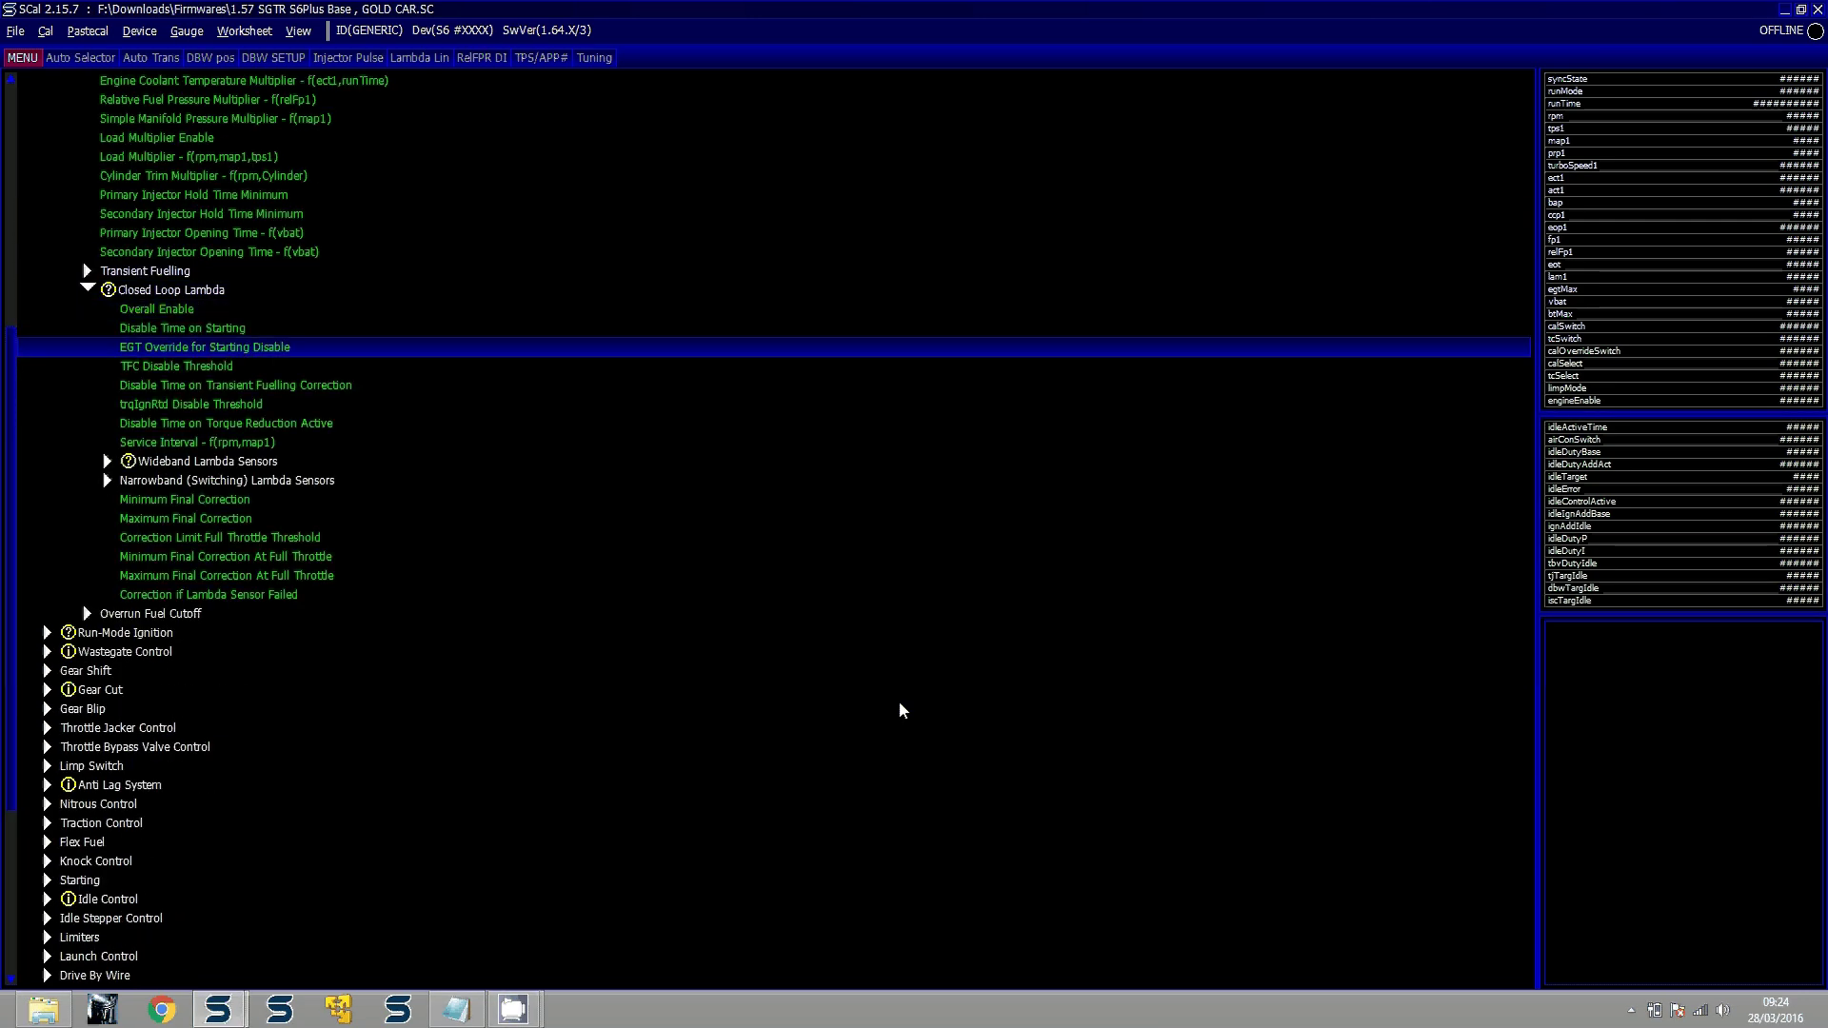
key(Down)
key(Right)
key(Down)
key(Down)
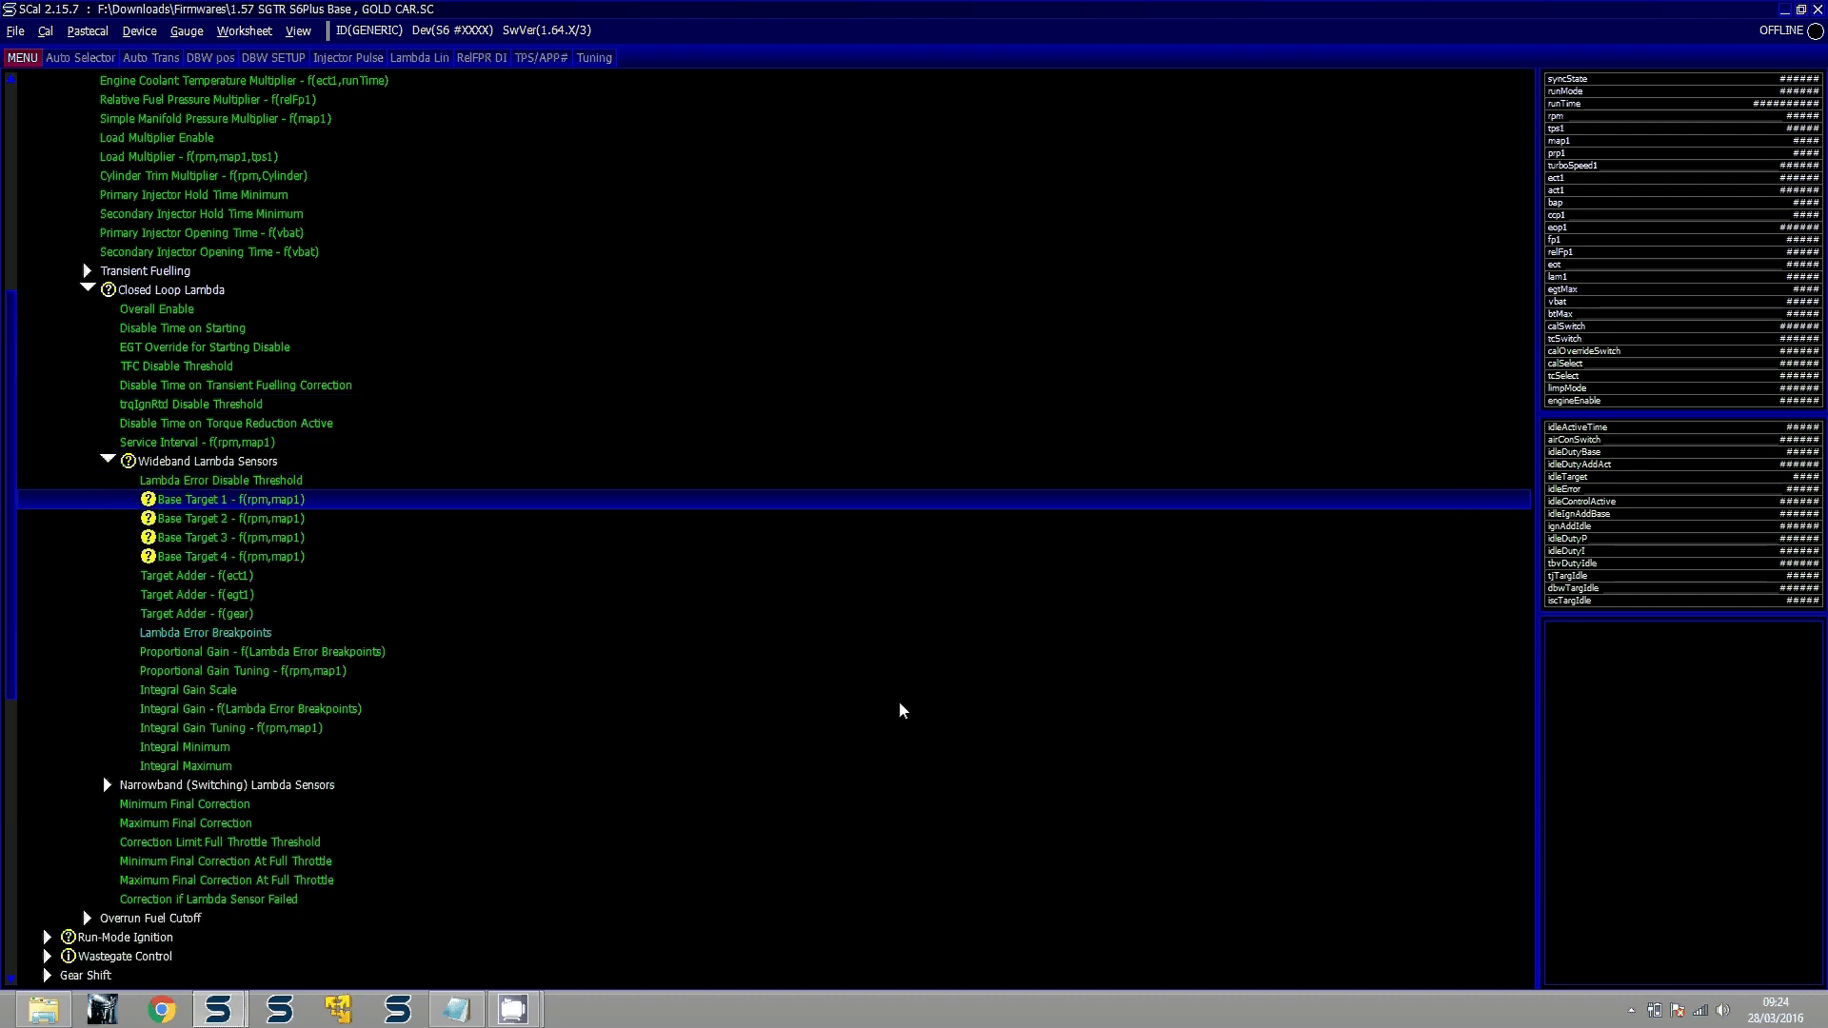
Open the calibration's shortcut editor to review which maps are assigned to the function-key shortcuts
key(alt+c)
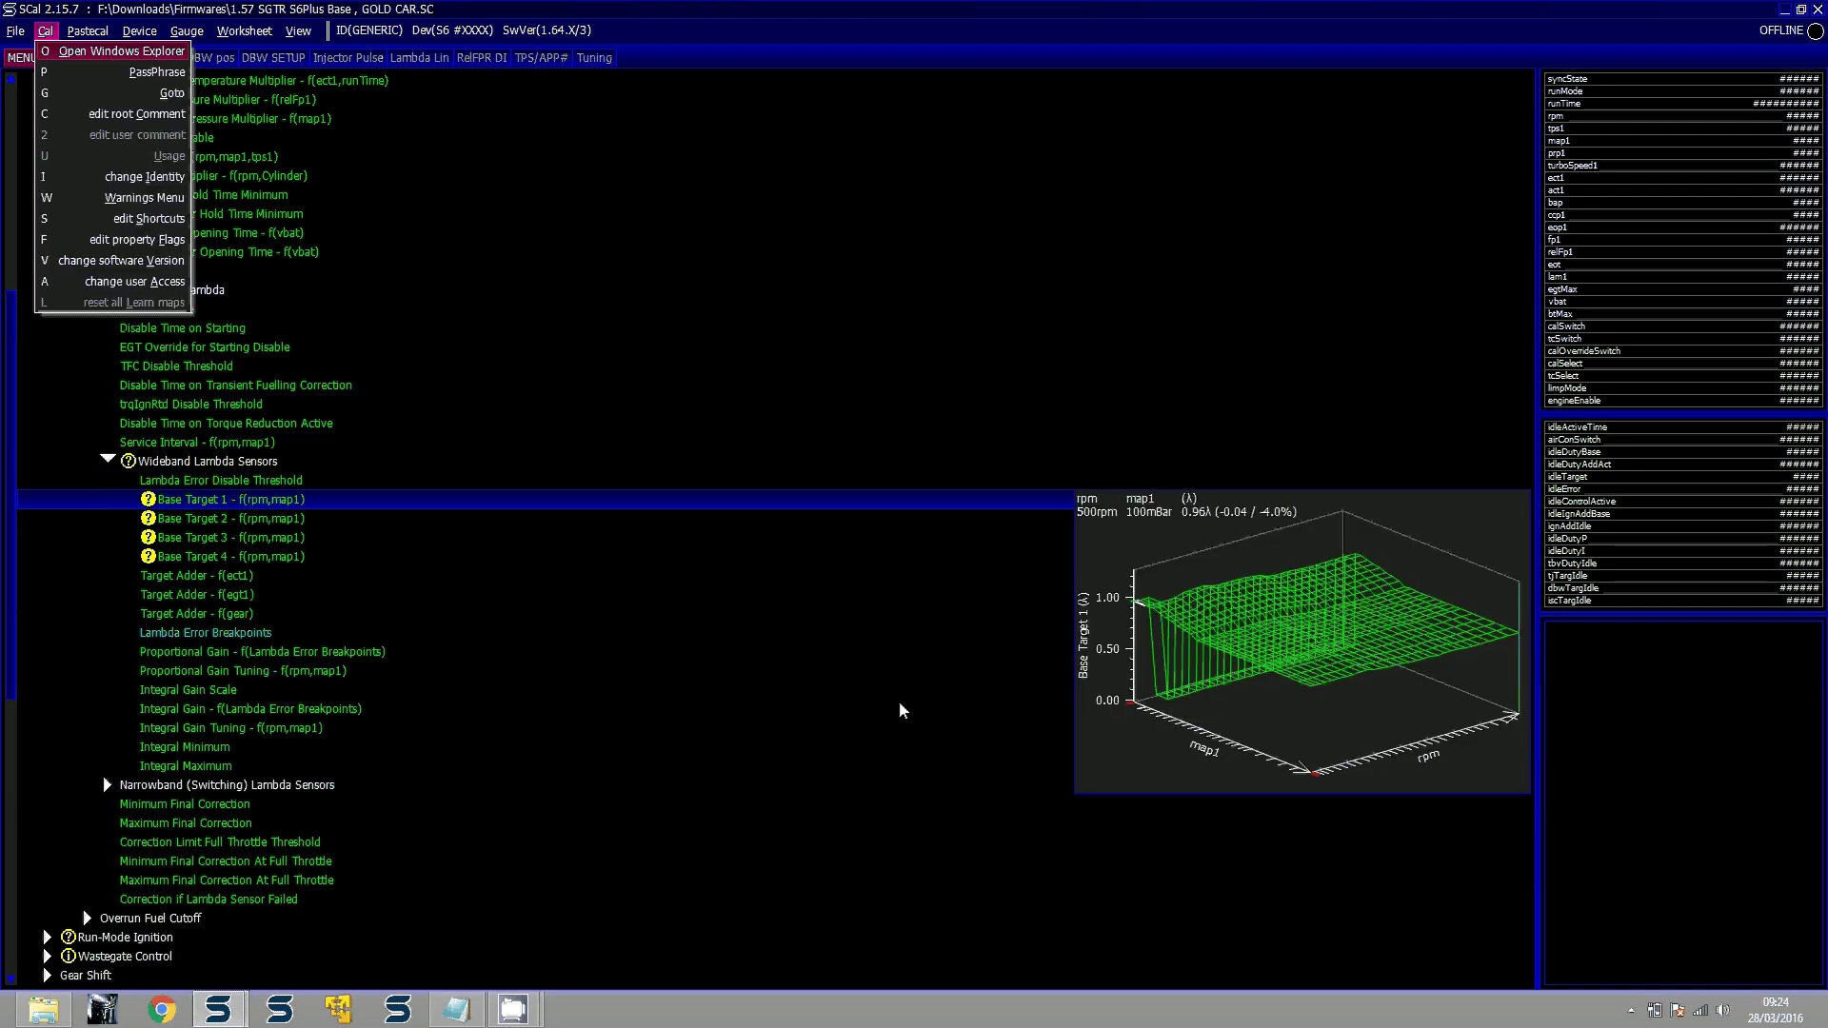
key(Down)
key(Down)
key(Down)
key(Down)
key(Down)
key(Down)
key(Return)
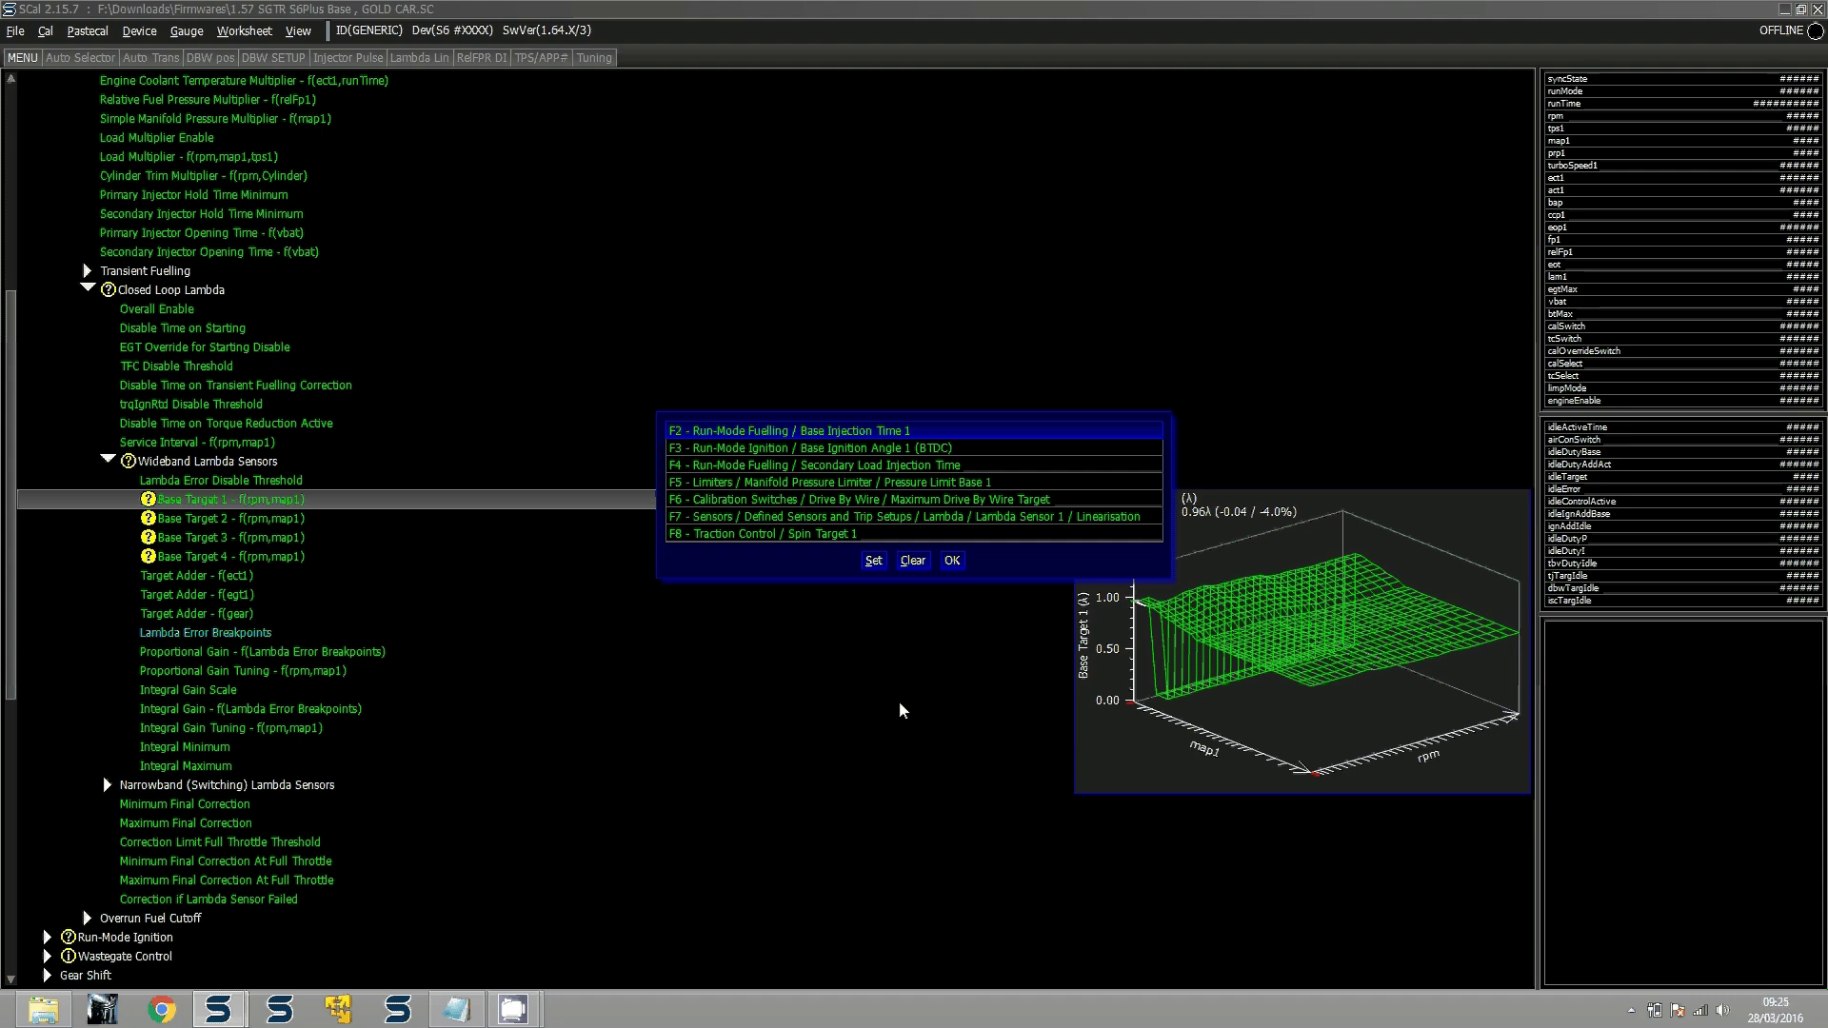
View the Base Ignition Angle 1, Base Injection Time 1 and Secondary Load Injection Time maps through their assigned shortcuts, and close the last one
key(F3)
key(F2)
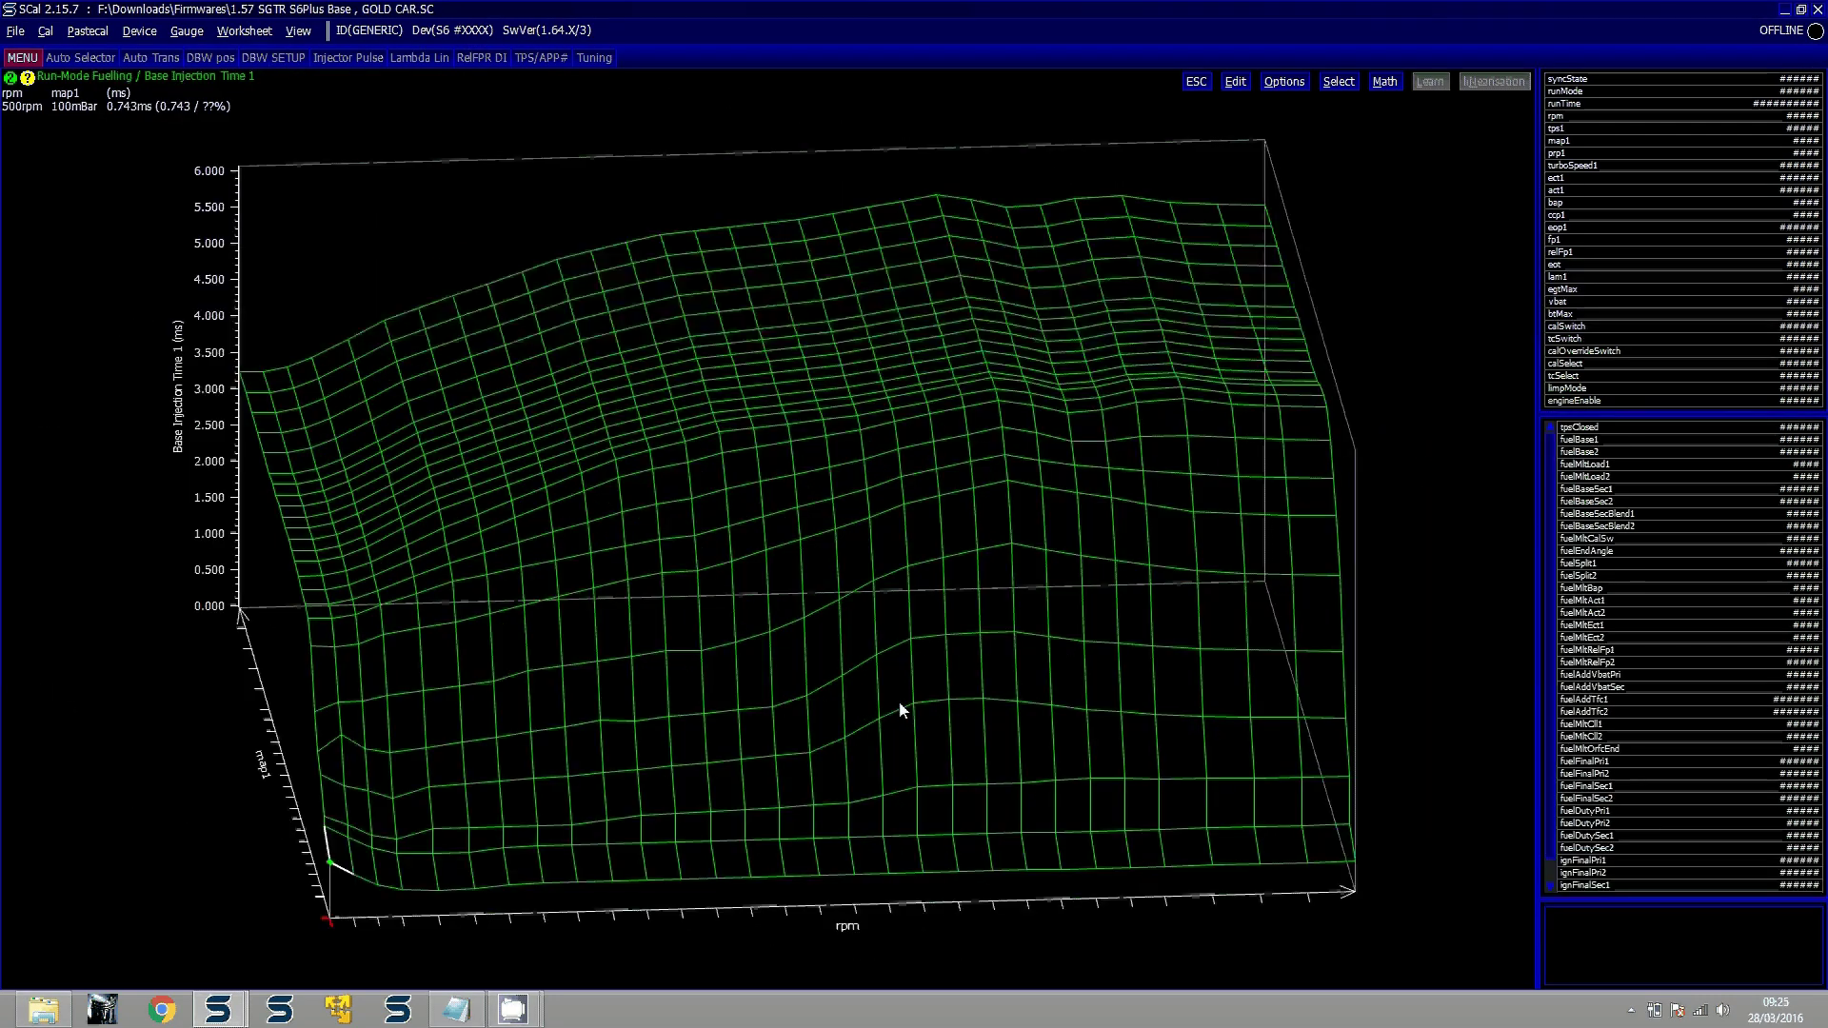
key(F4)
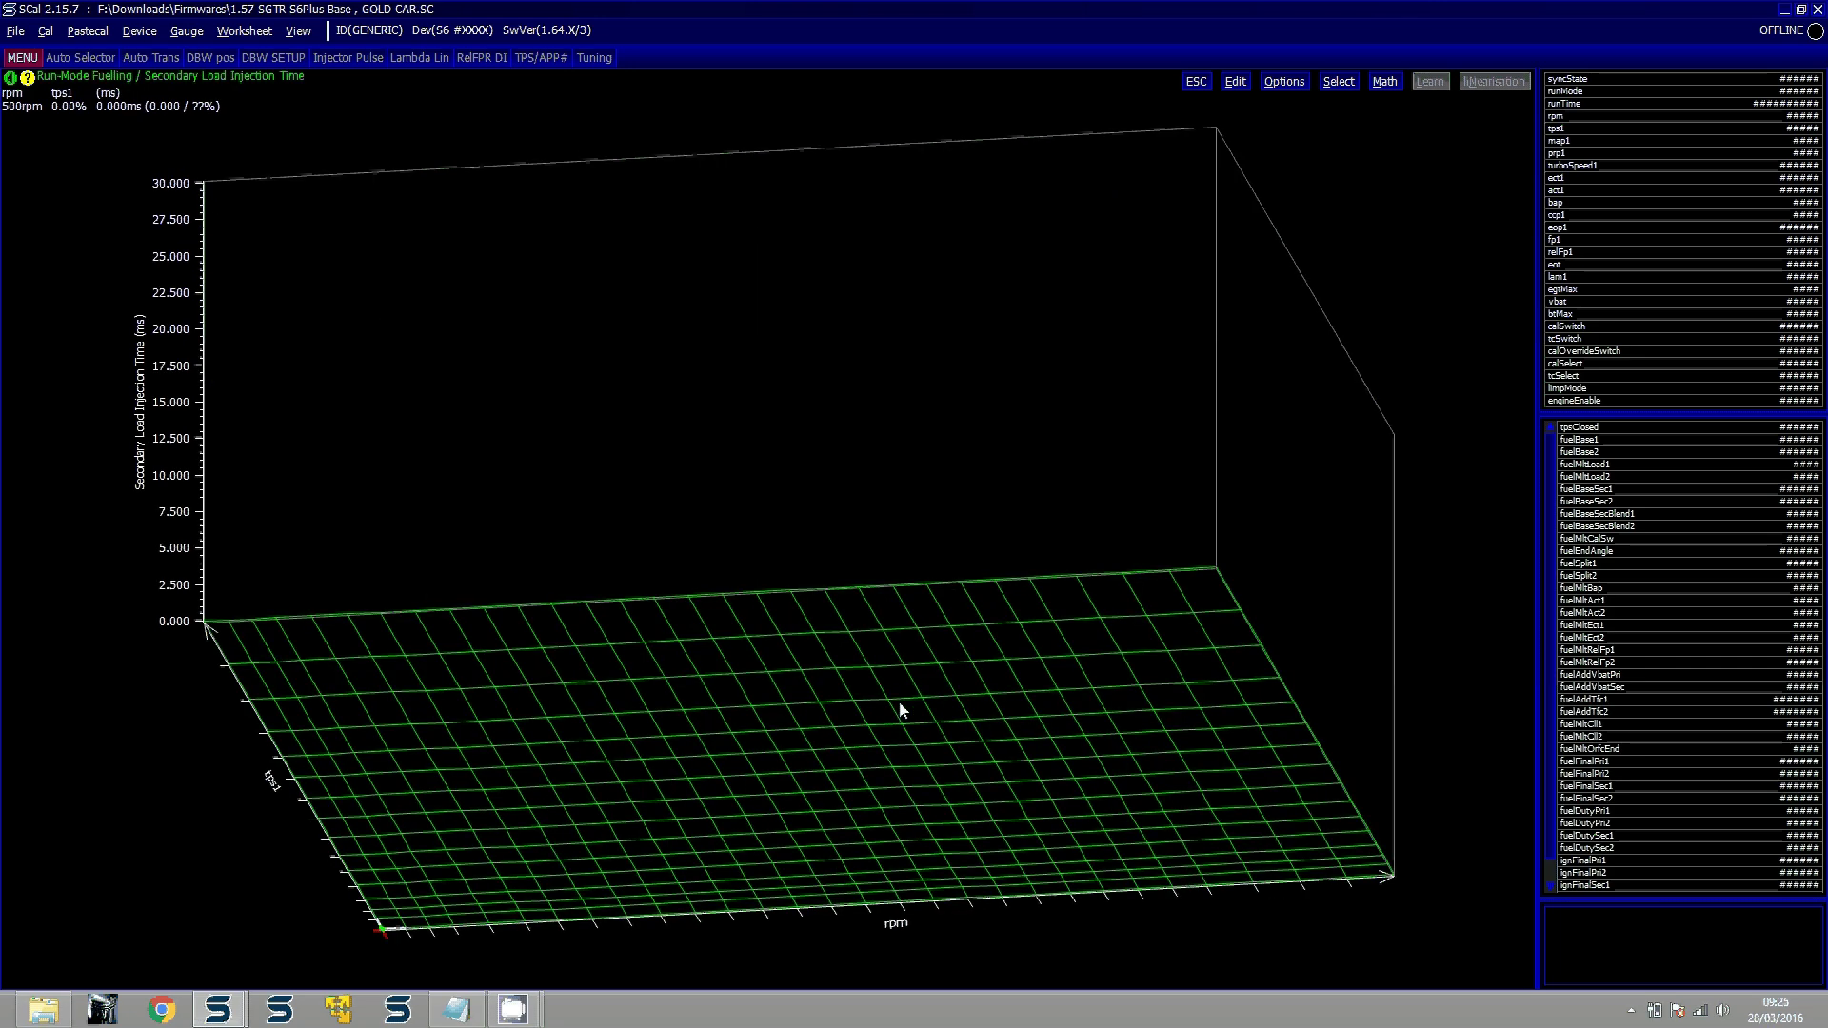
key(Escape)
Collapse the Run-Mode Fuelling section to return to the list of top-level calibration groups
key(Up)
key(Up)
key(Up)
key(Up)
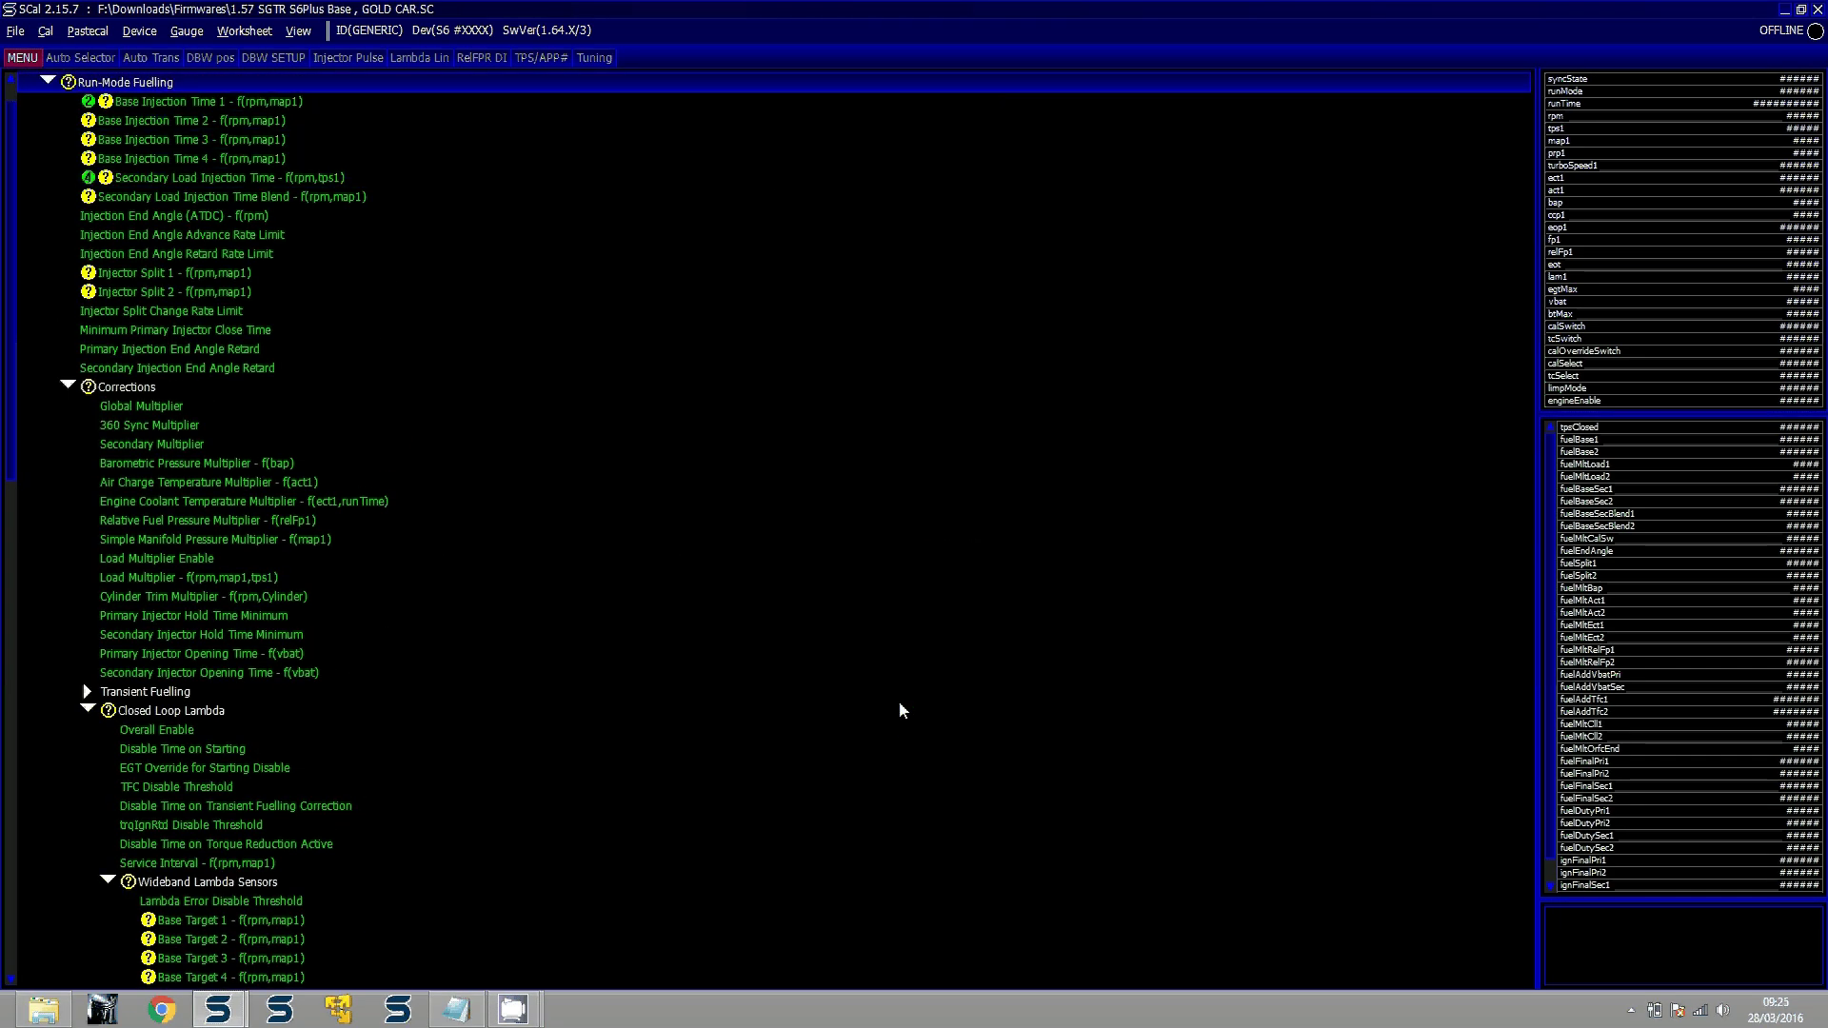
key(Left)
key(Down)
key(Left)
key(Down)
key(Down)
key(Down)
key(Down)
key(Down)
key(Down)
key(Down)
key(Down)
key(Down)
key(Down)
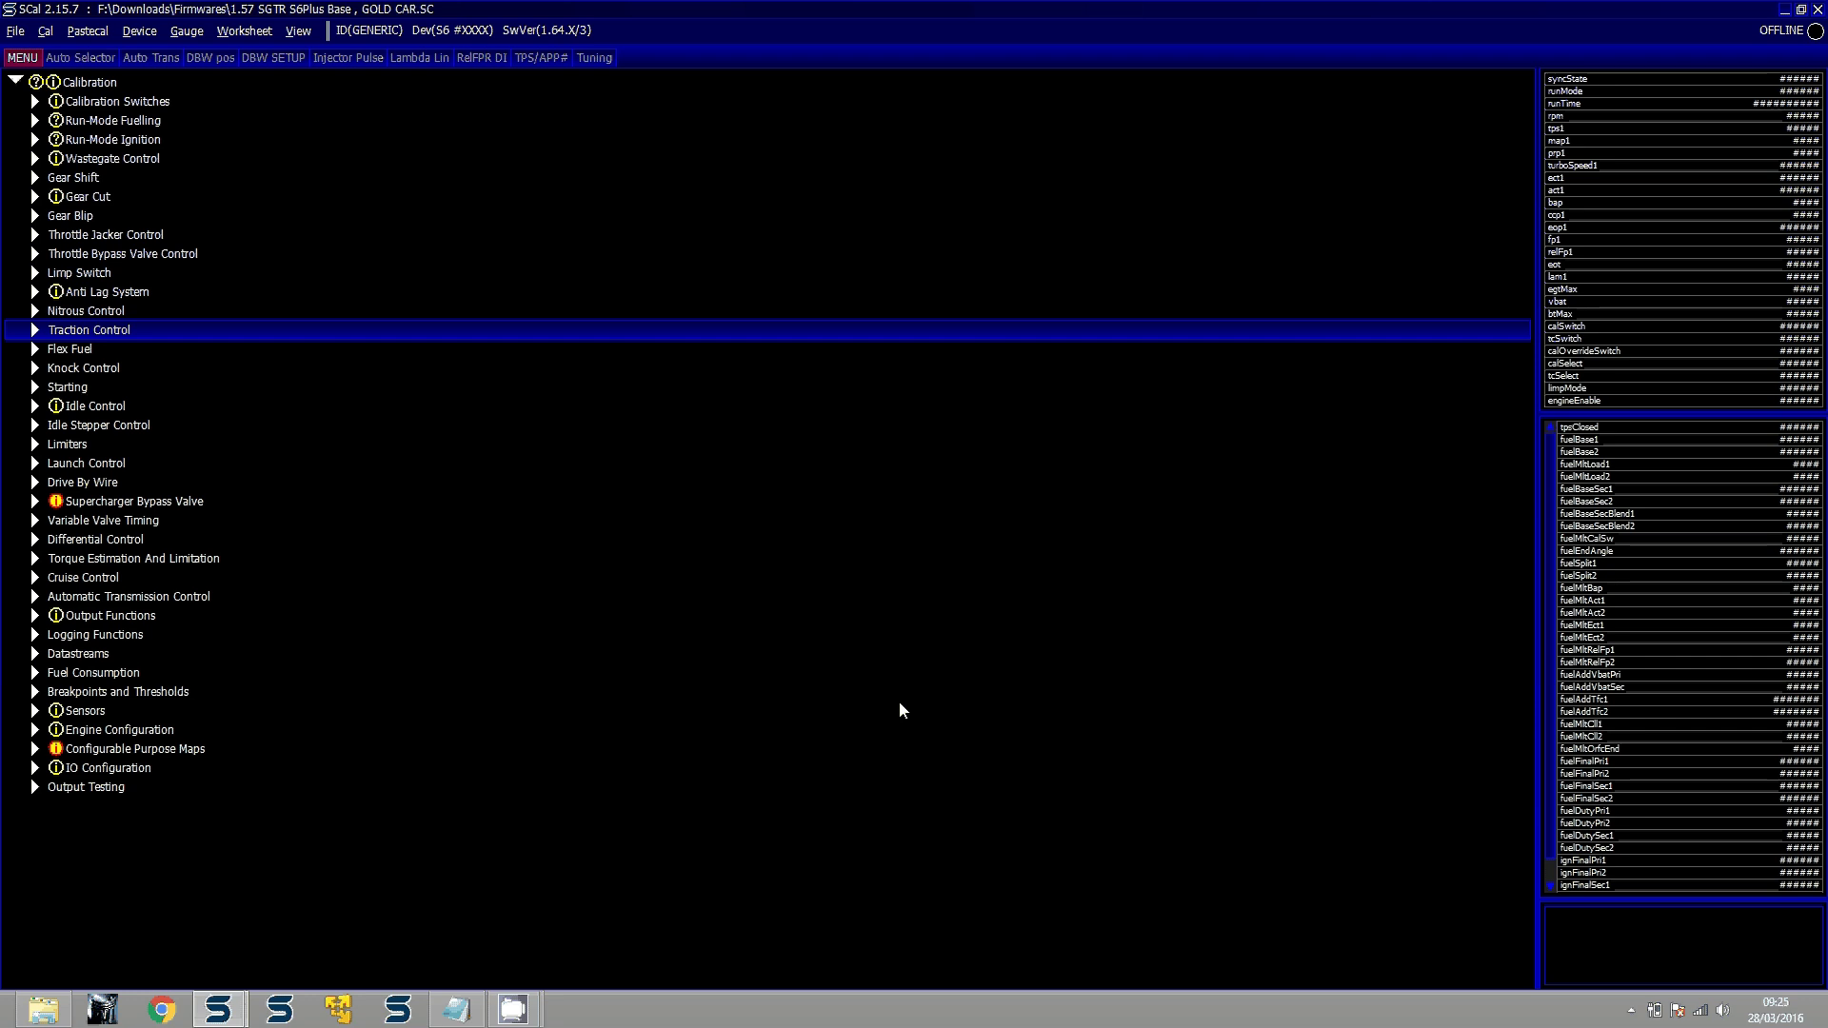
Save the converted calibration under the new file name "1.64 SGTR S6Plus Base"
key(alt+f)
key(s)
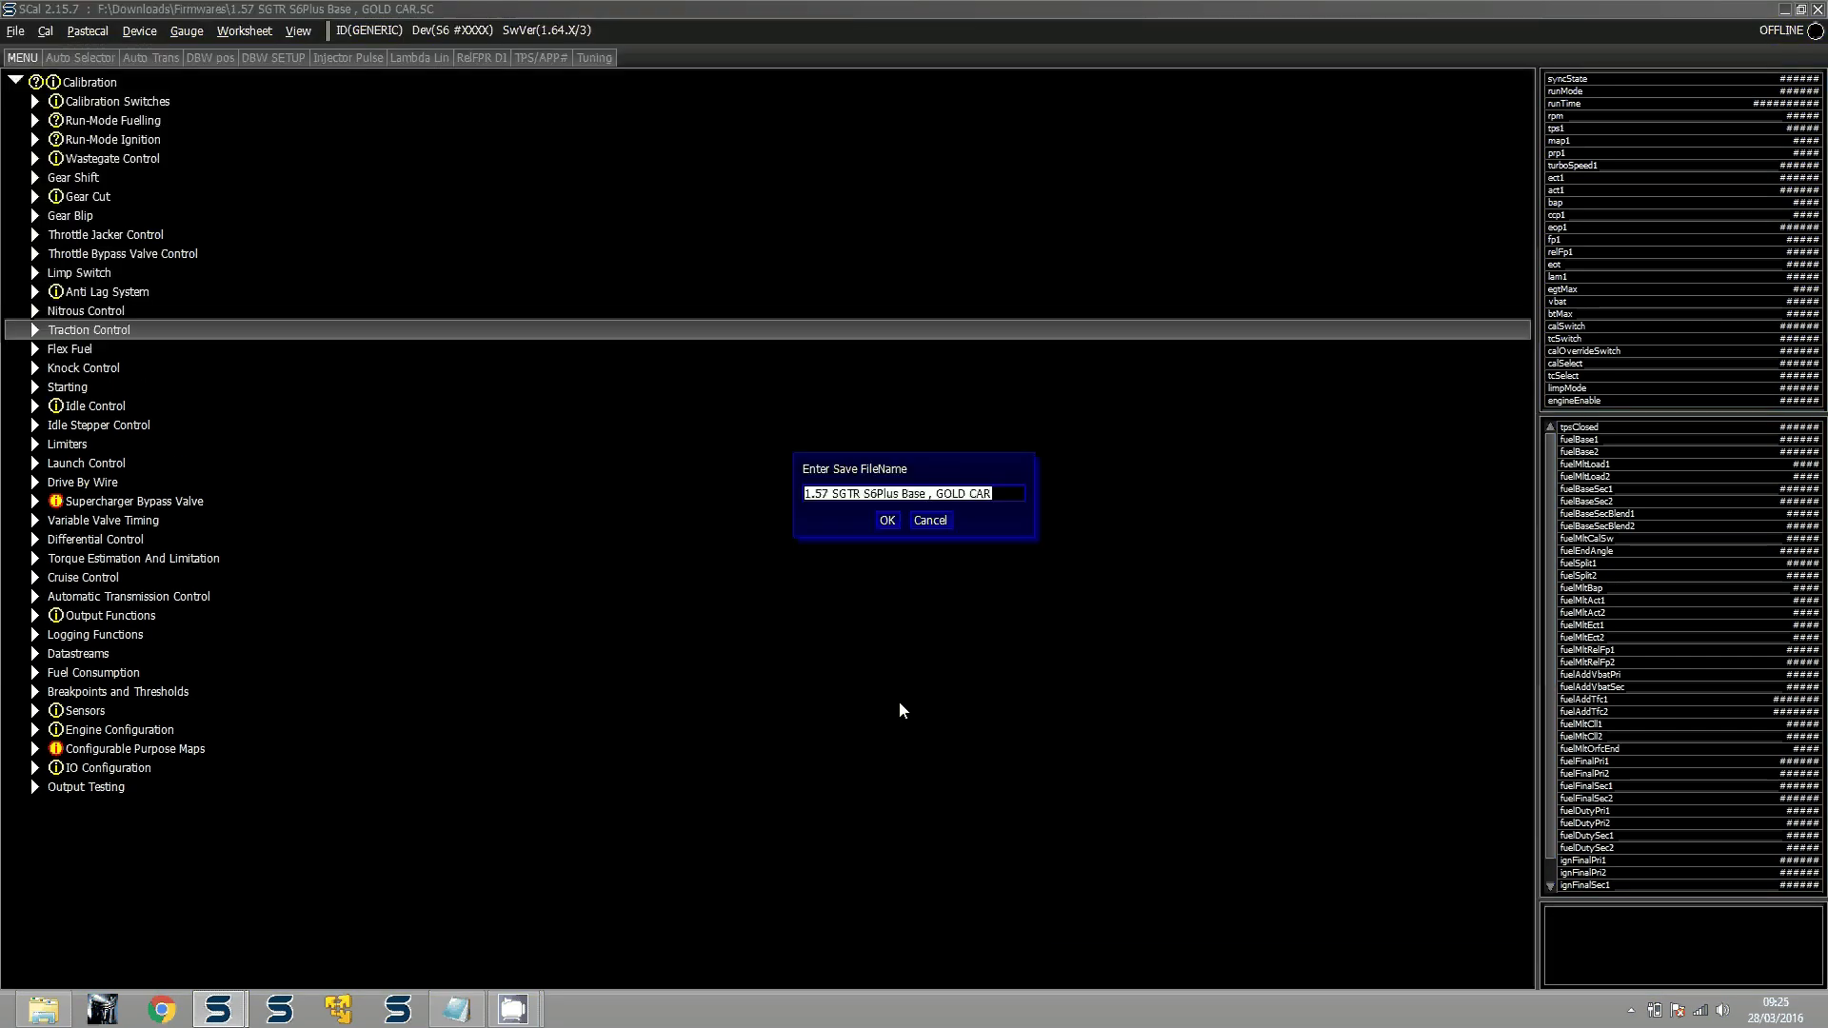
key(End)
key(BackSpace)
key(BackSpace)
key(BackSpace)
key(BackSpace)
key(BackSpace)
key(BackSpace)
key(BackSpace)
key(BackSpace)
key(Home)
key(Right)
key(Right)
key(Right)
key(Right)
key(BackSpace)
key(BackSpace)
text(64)
key(Return)
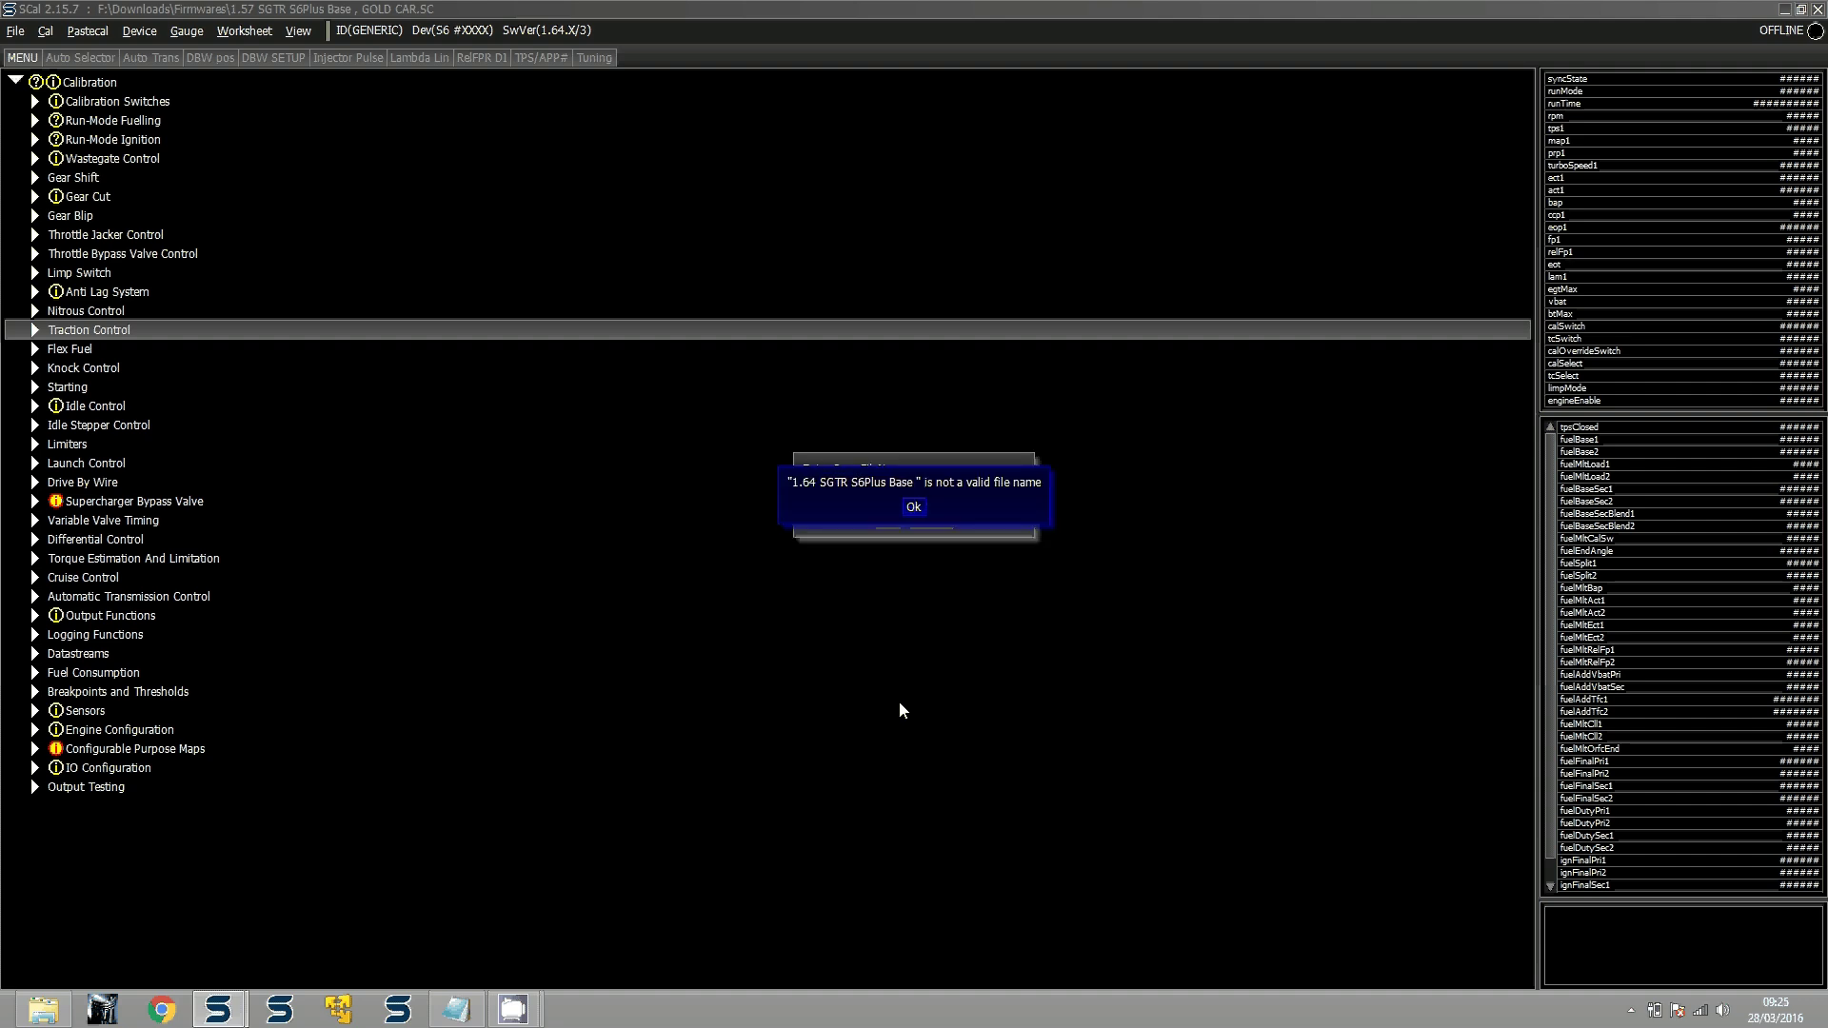
key(Return)
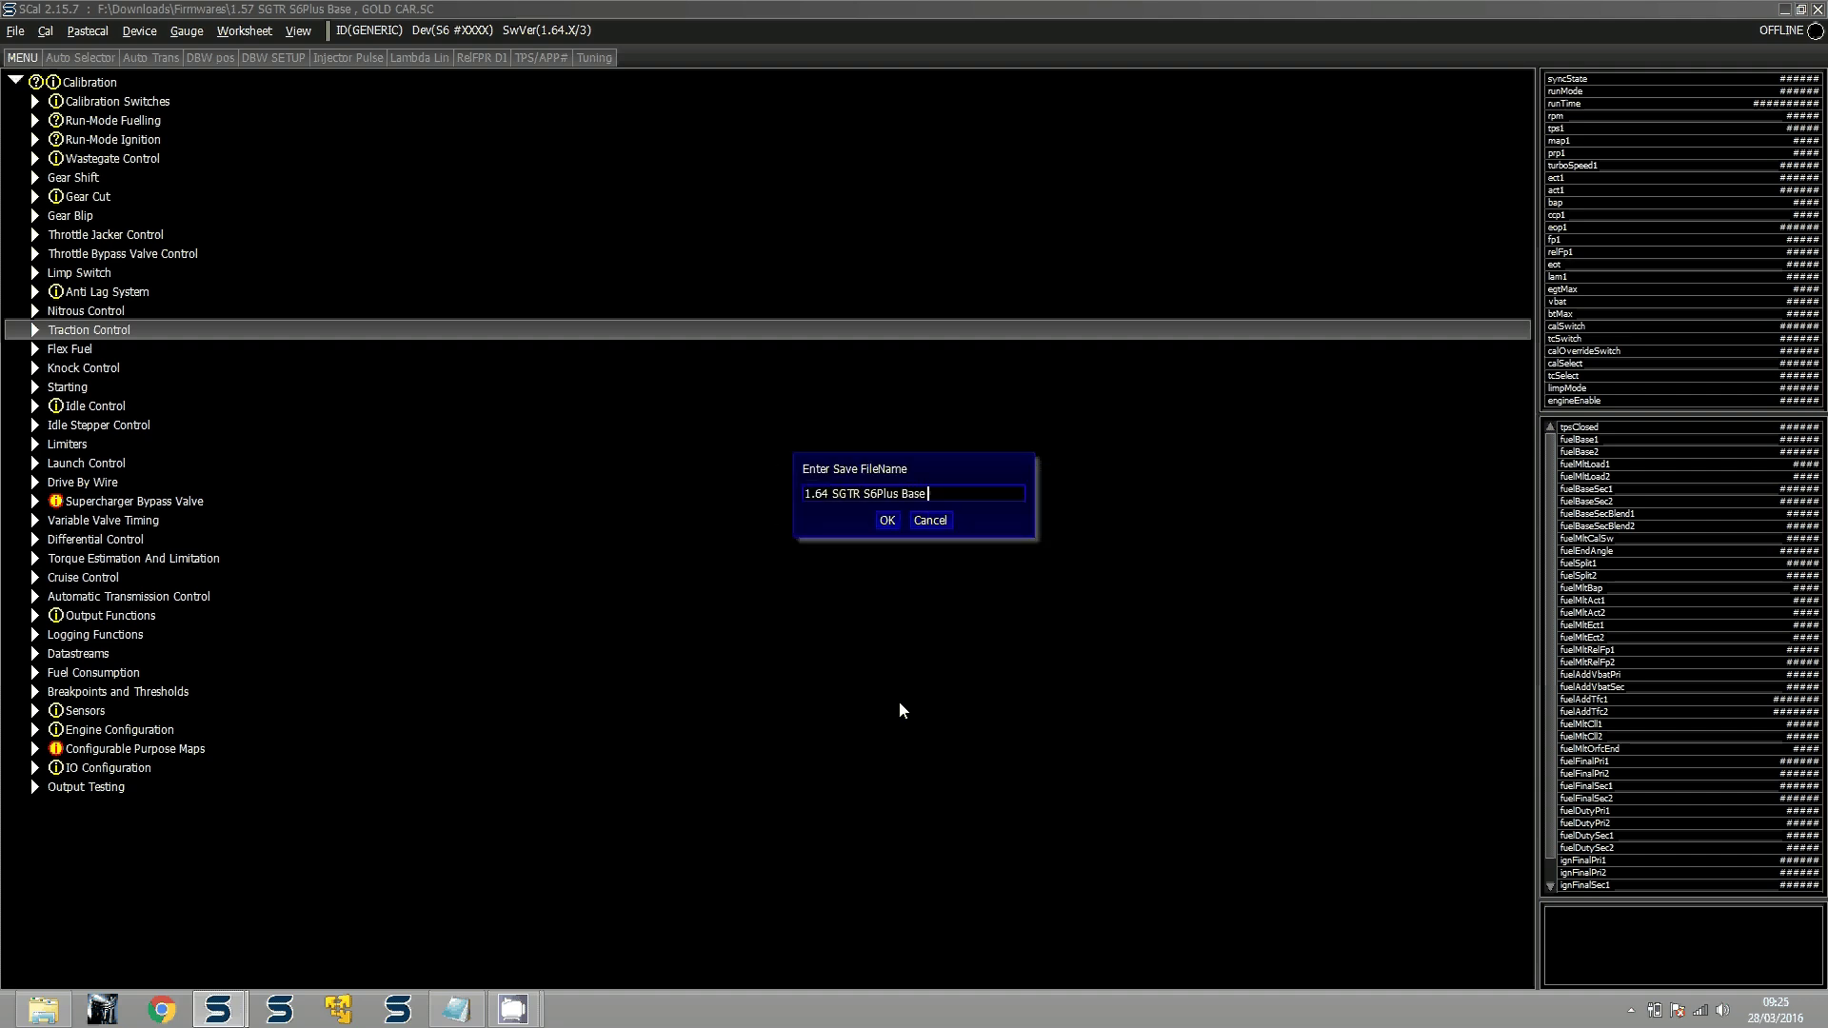
key(Escape)
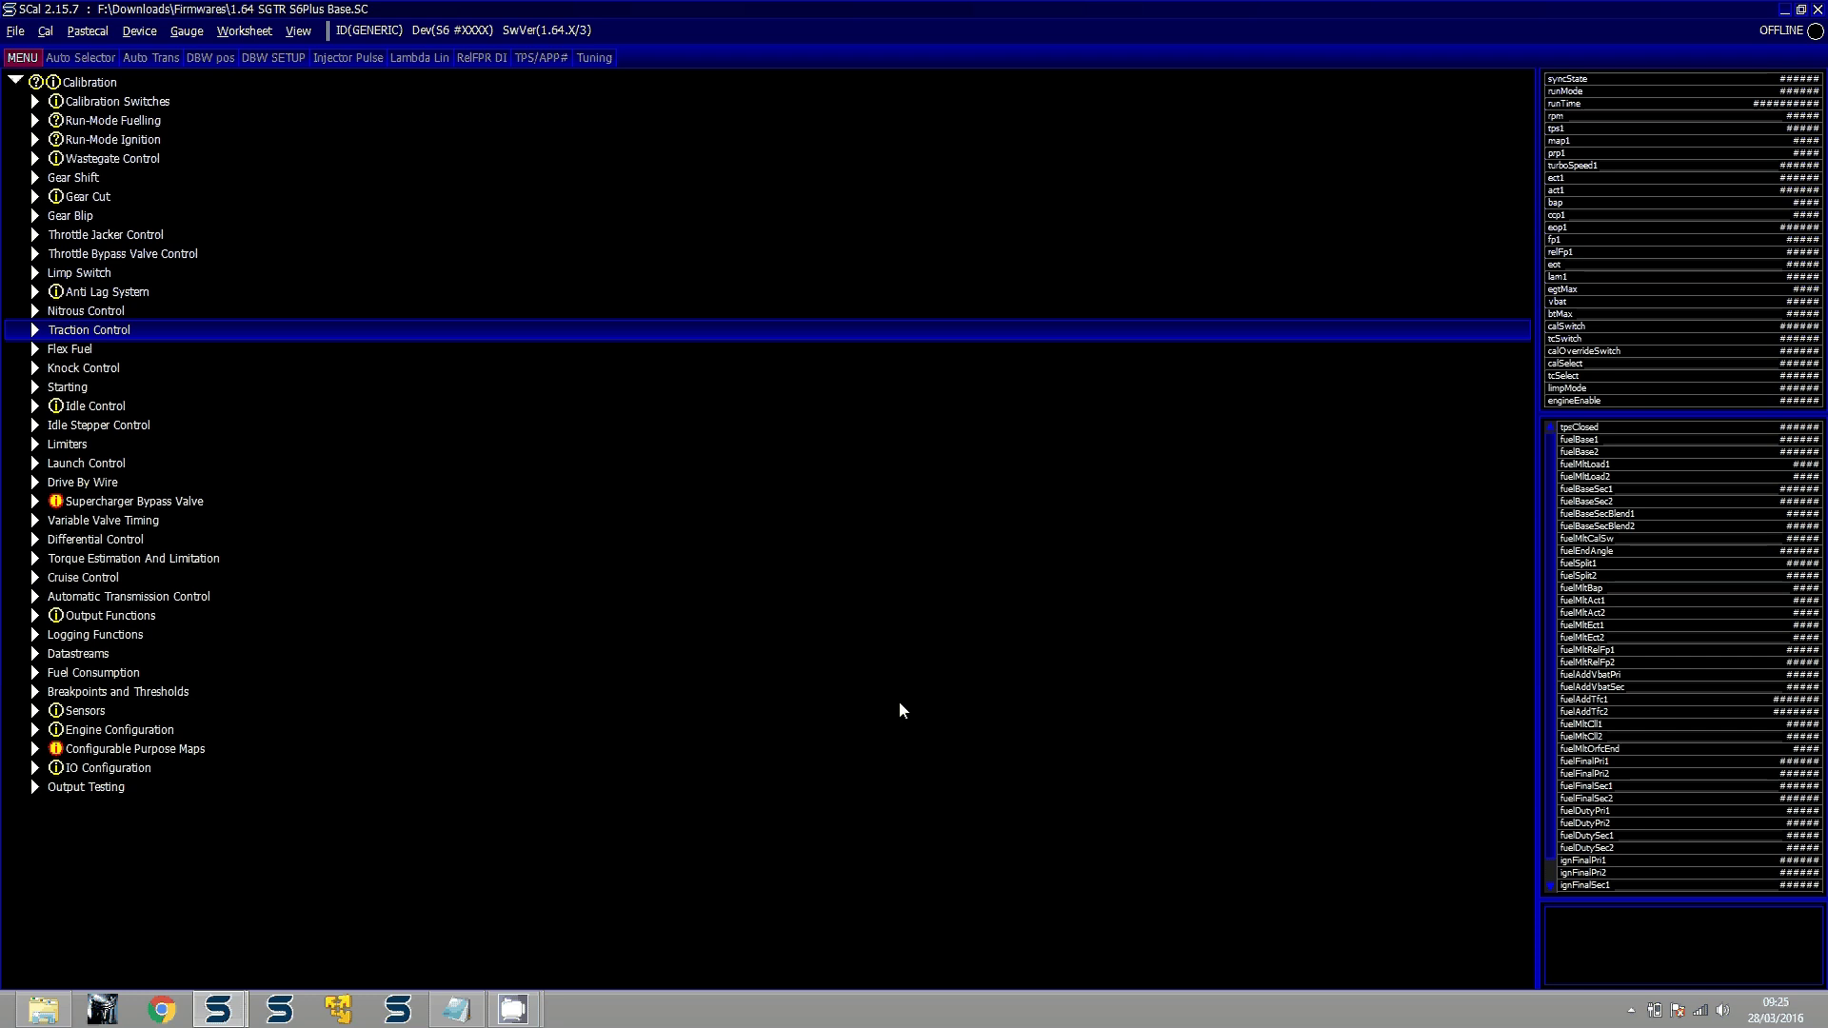
Switch the calibration view to Customising options and expand IO Configuration and its Car Coding group
click(298, 30)
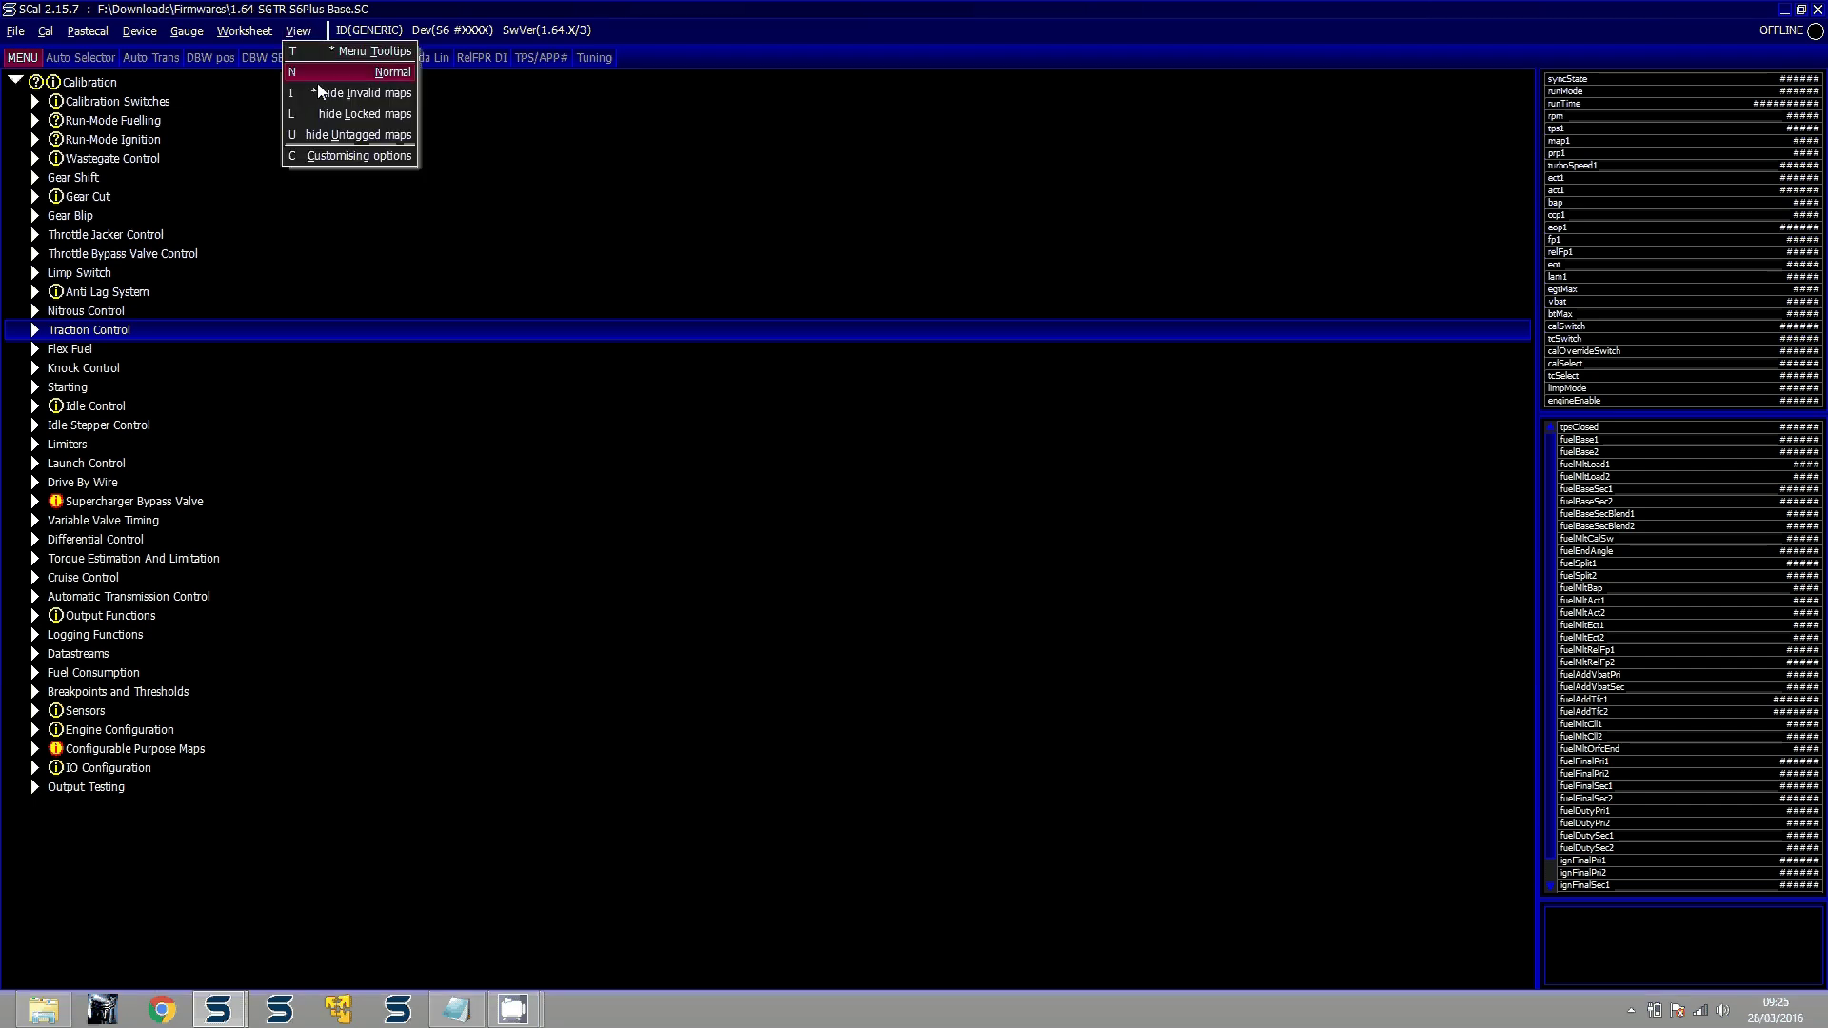
click(354, 157)
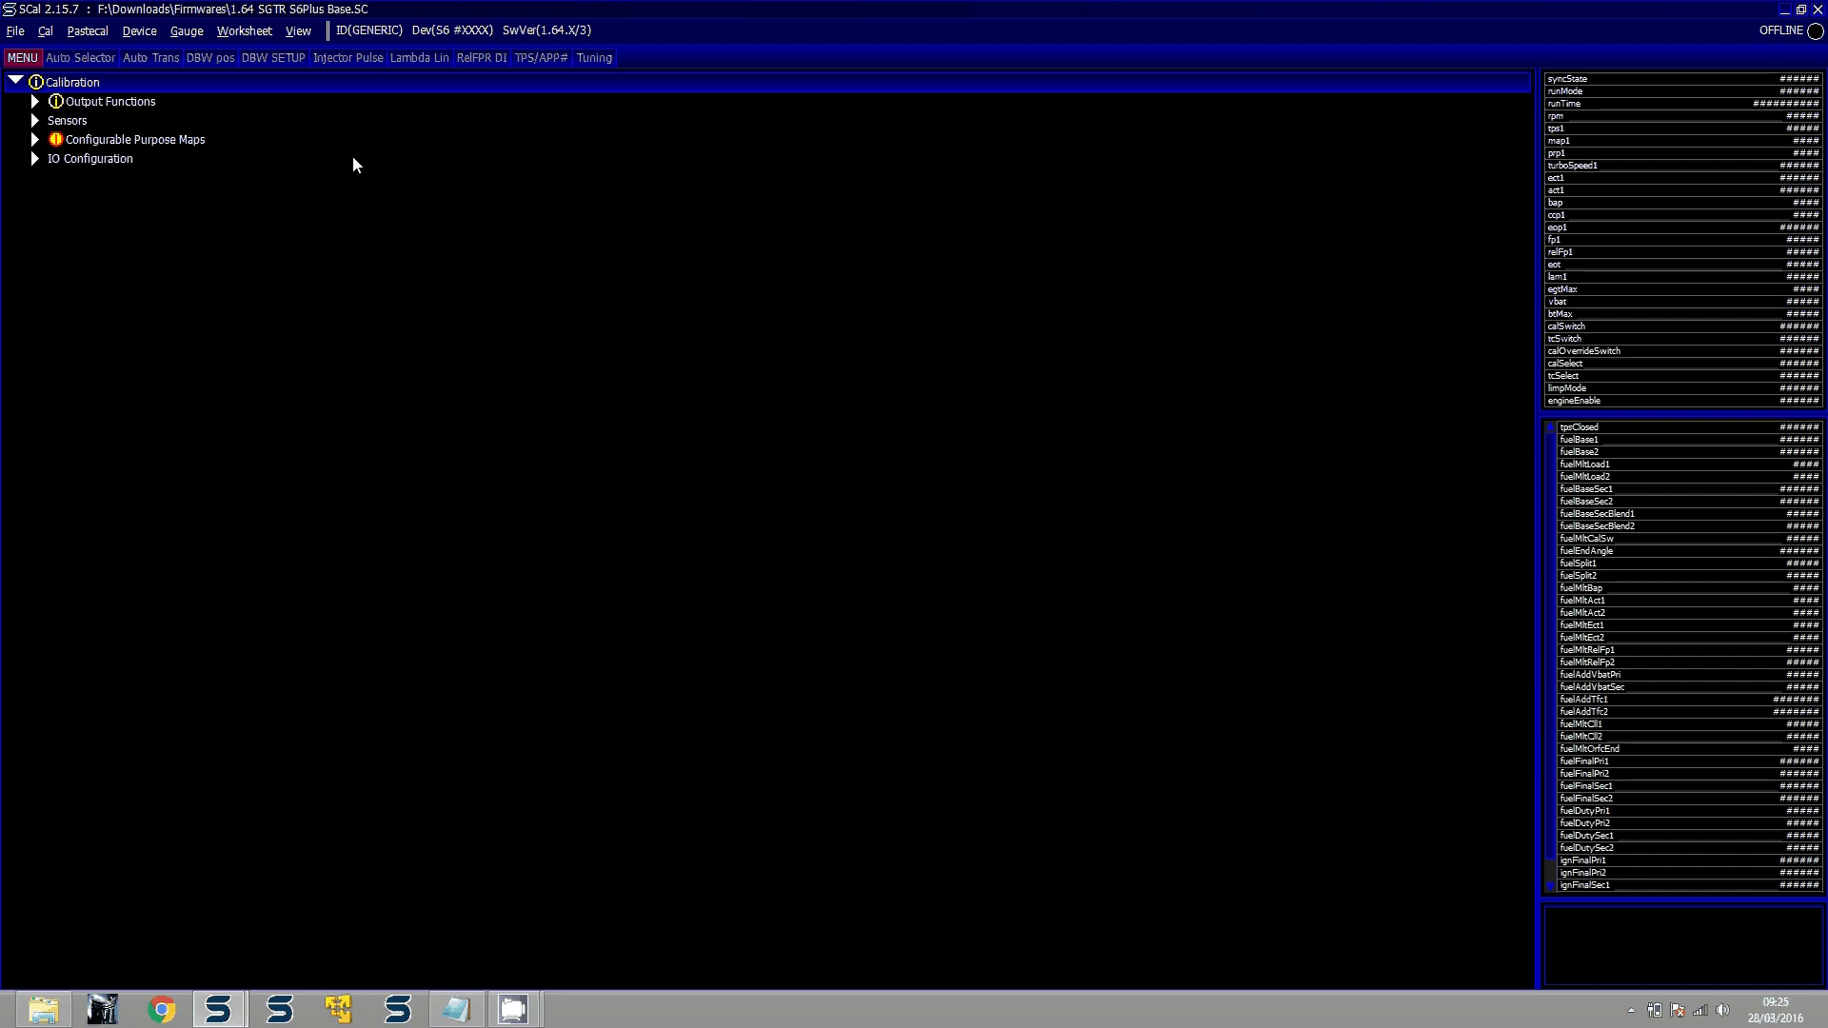
key(Down)
key(Down)
key(Down)
key(Down)
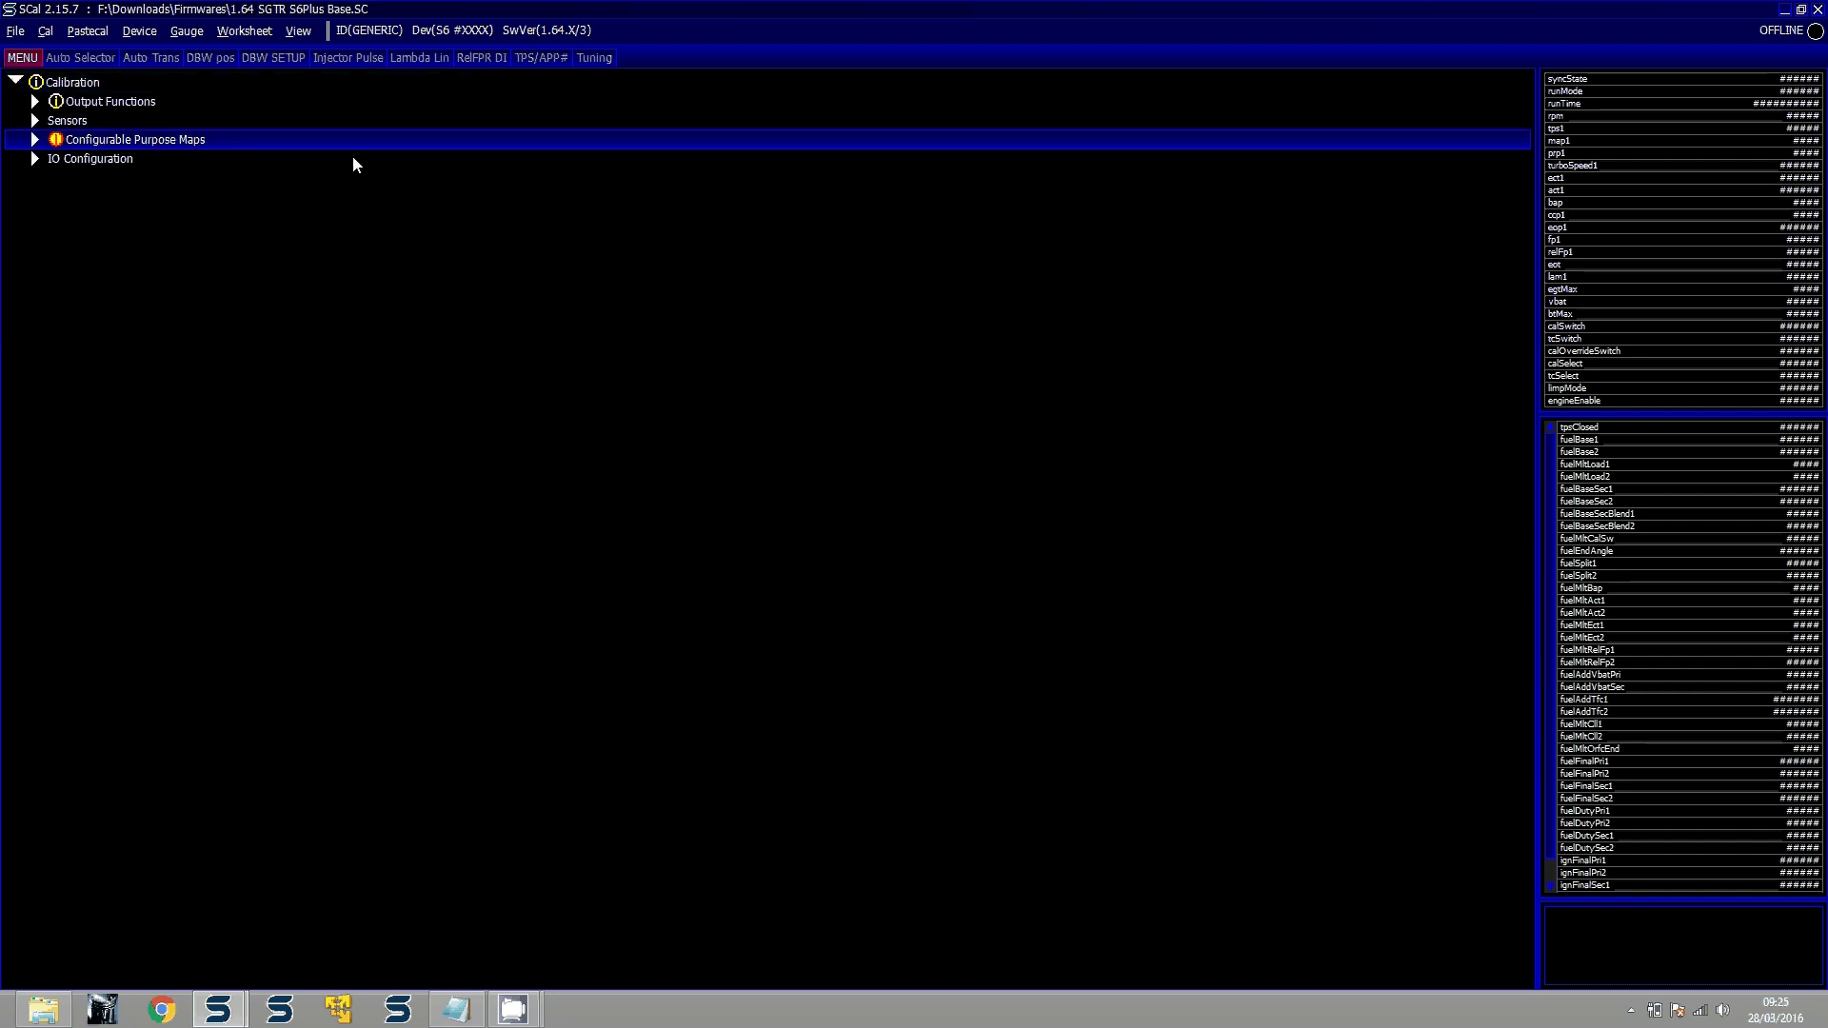
key(Right)
key(Down)
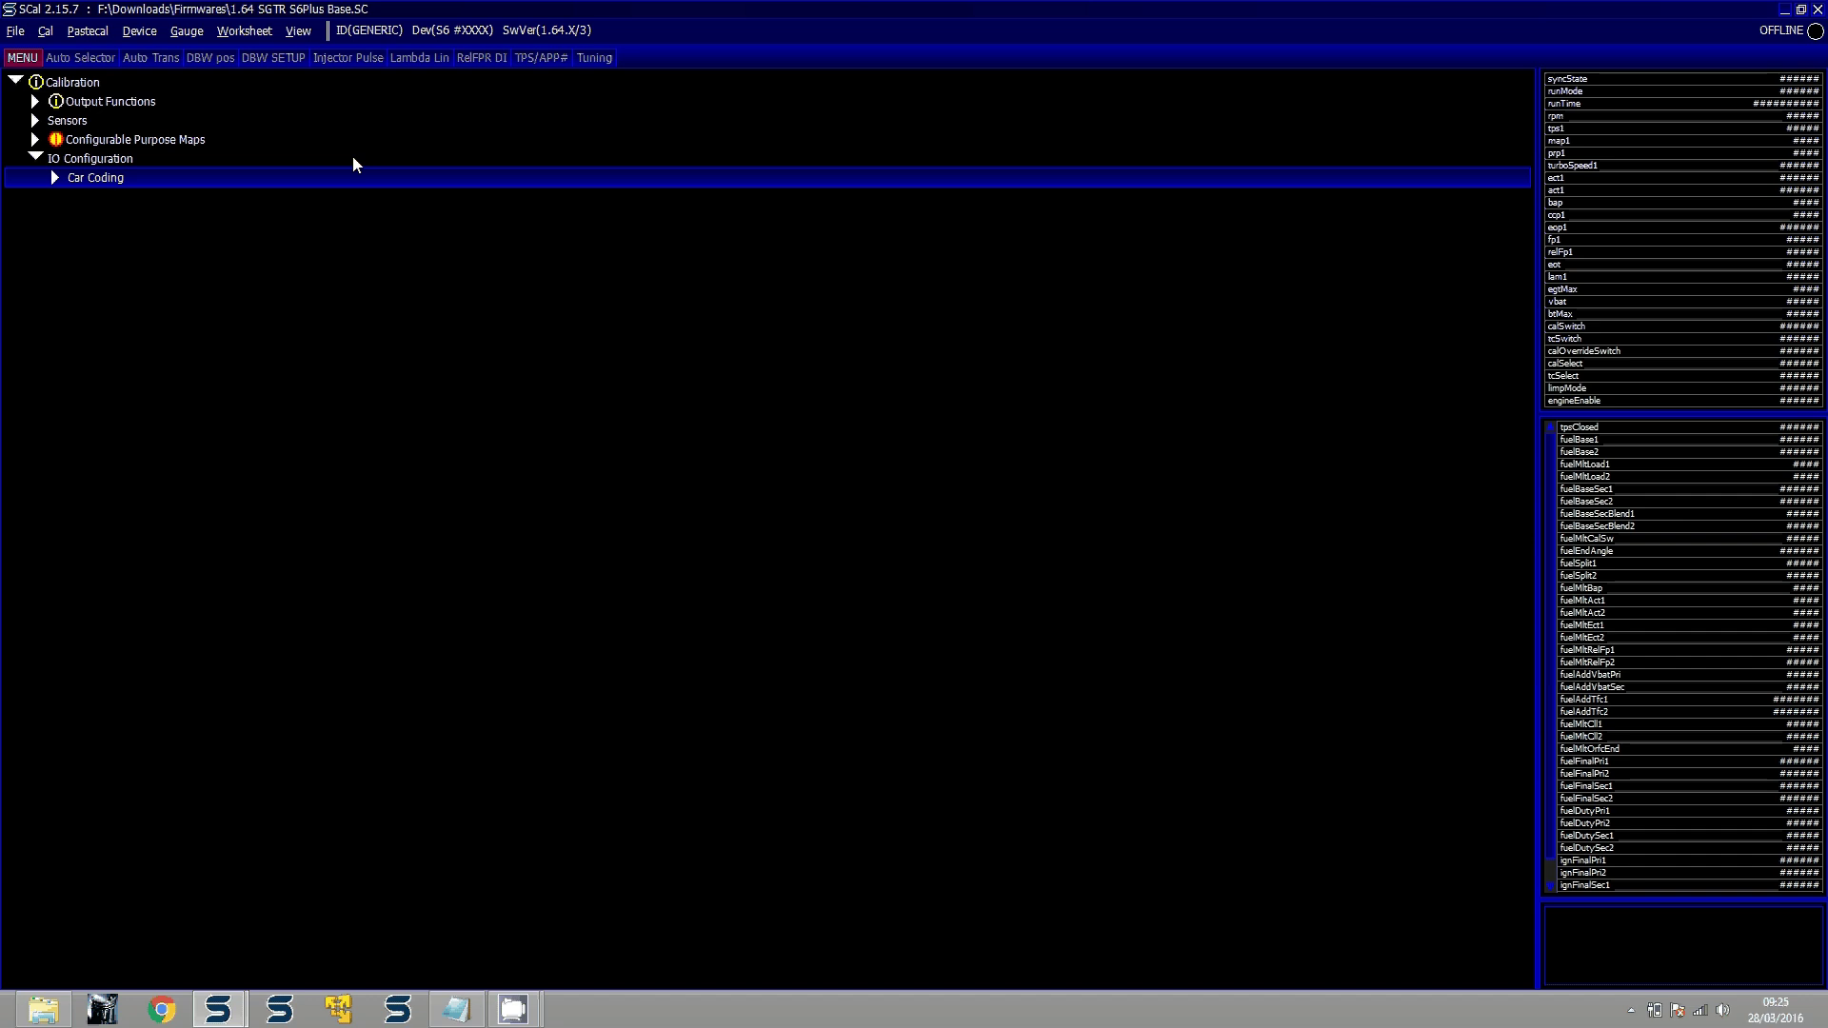
key(Right)
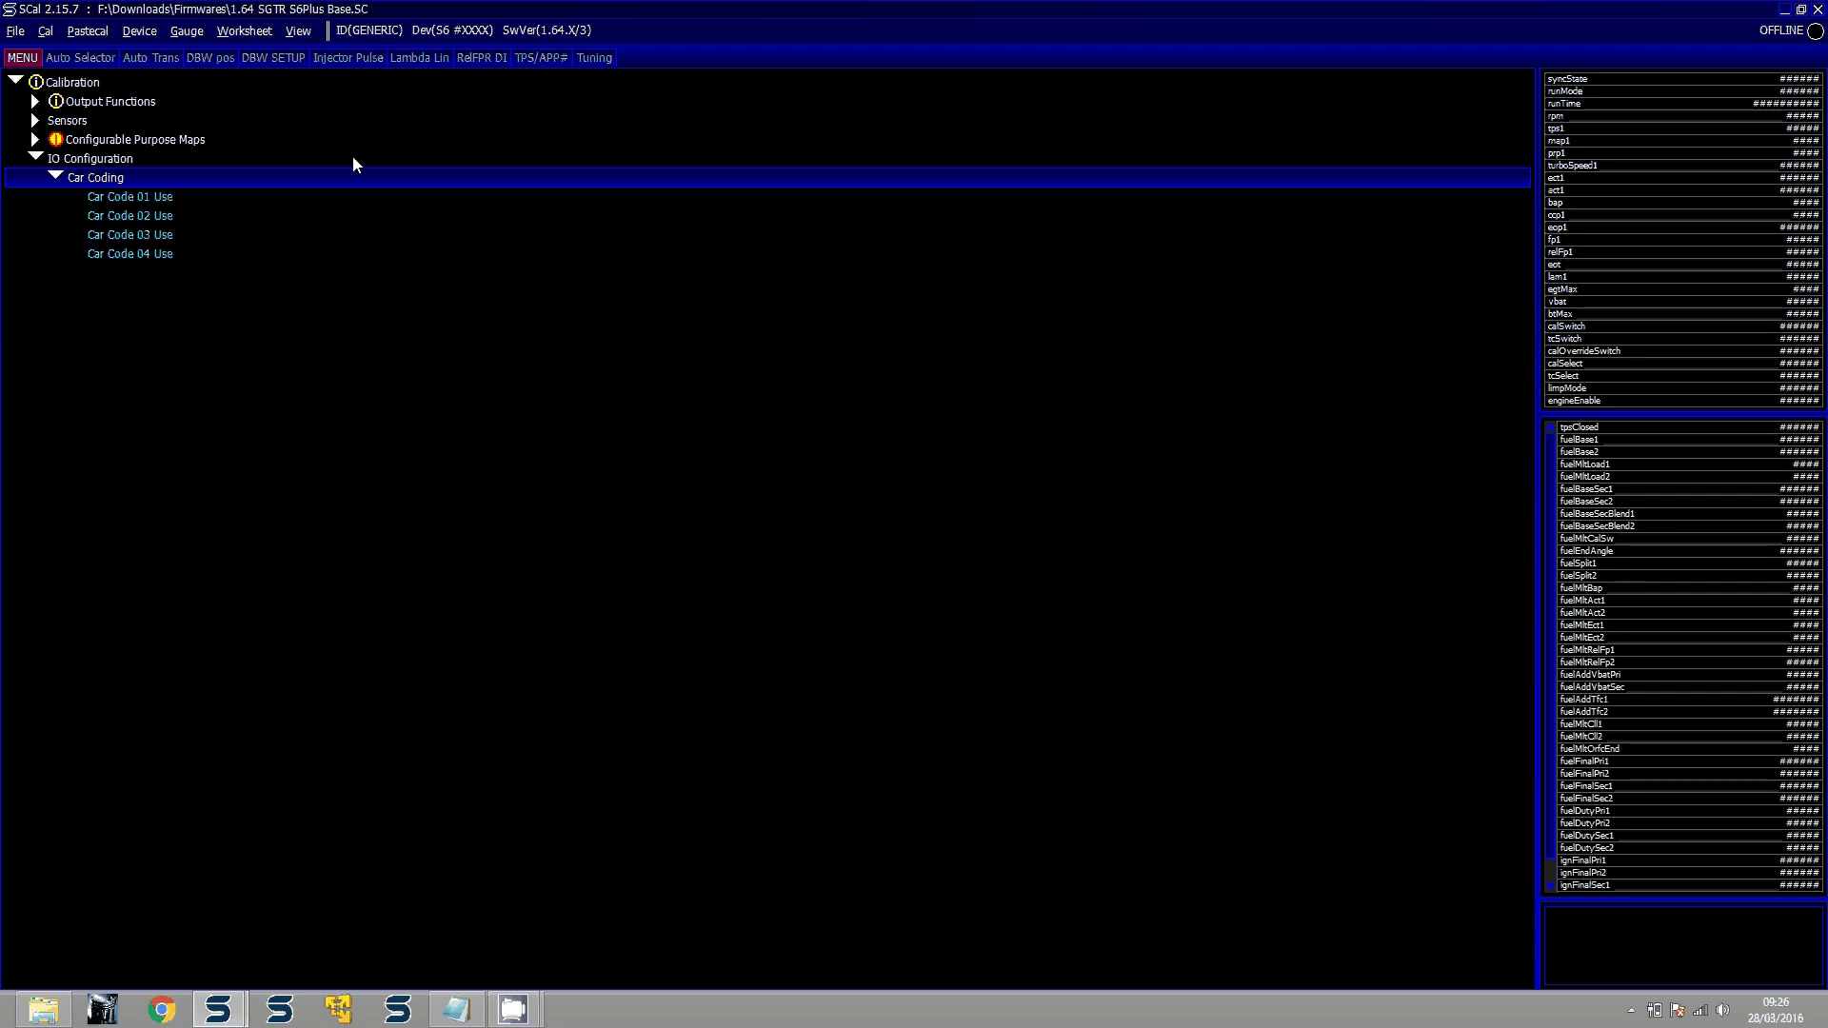
Open Car Code 01 and set its Use name to "Tcm Logging Enable = 1"
key(Down)
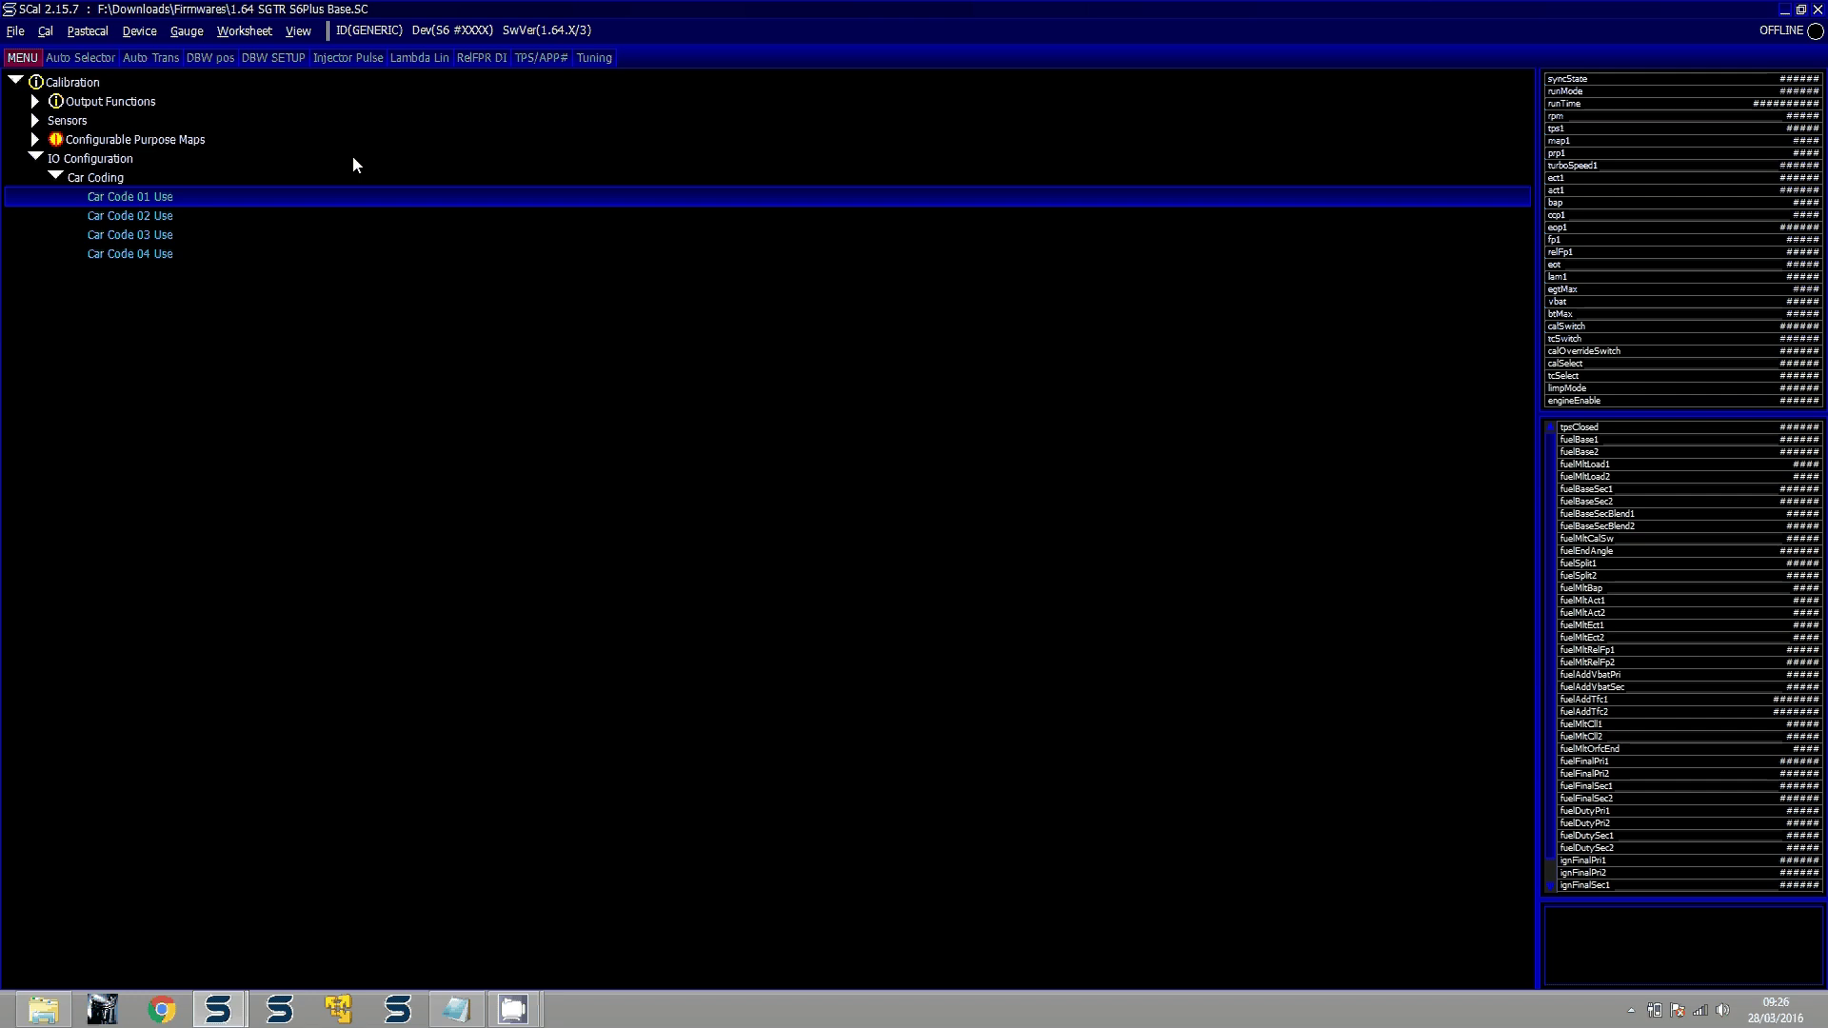
key(Return)
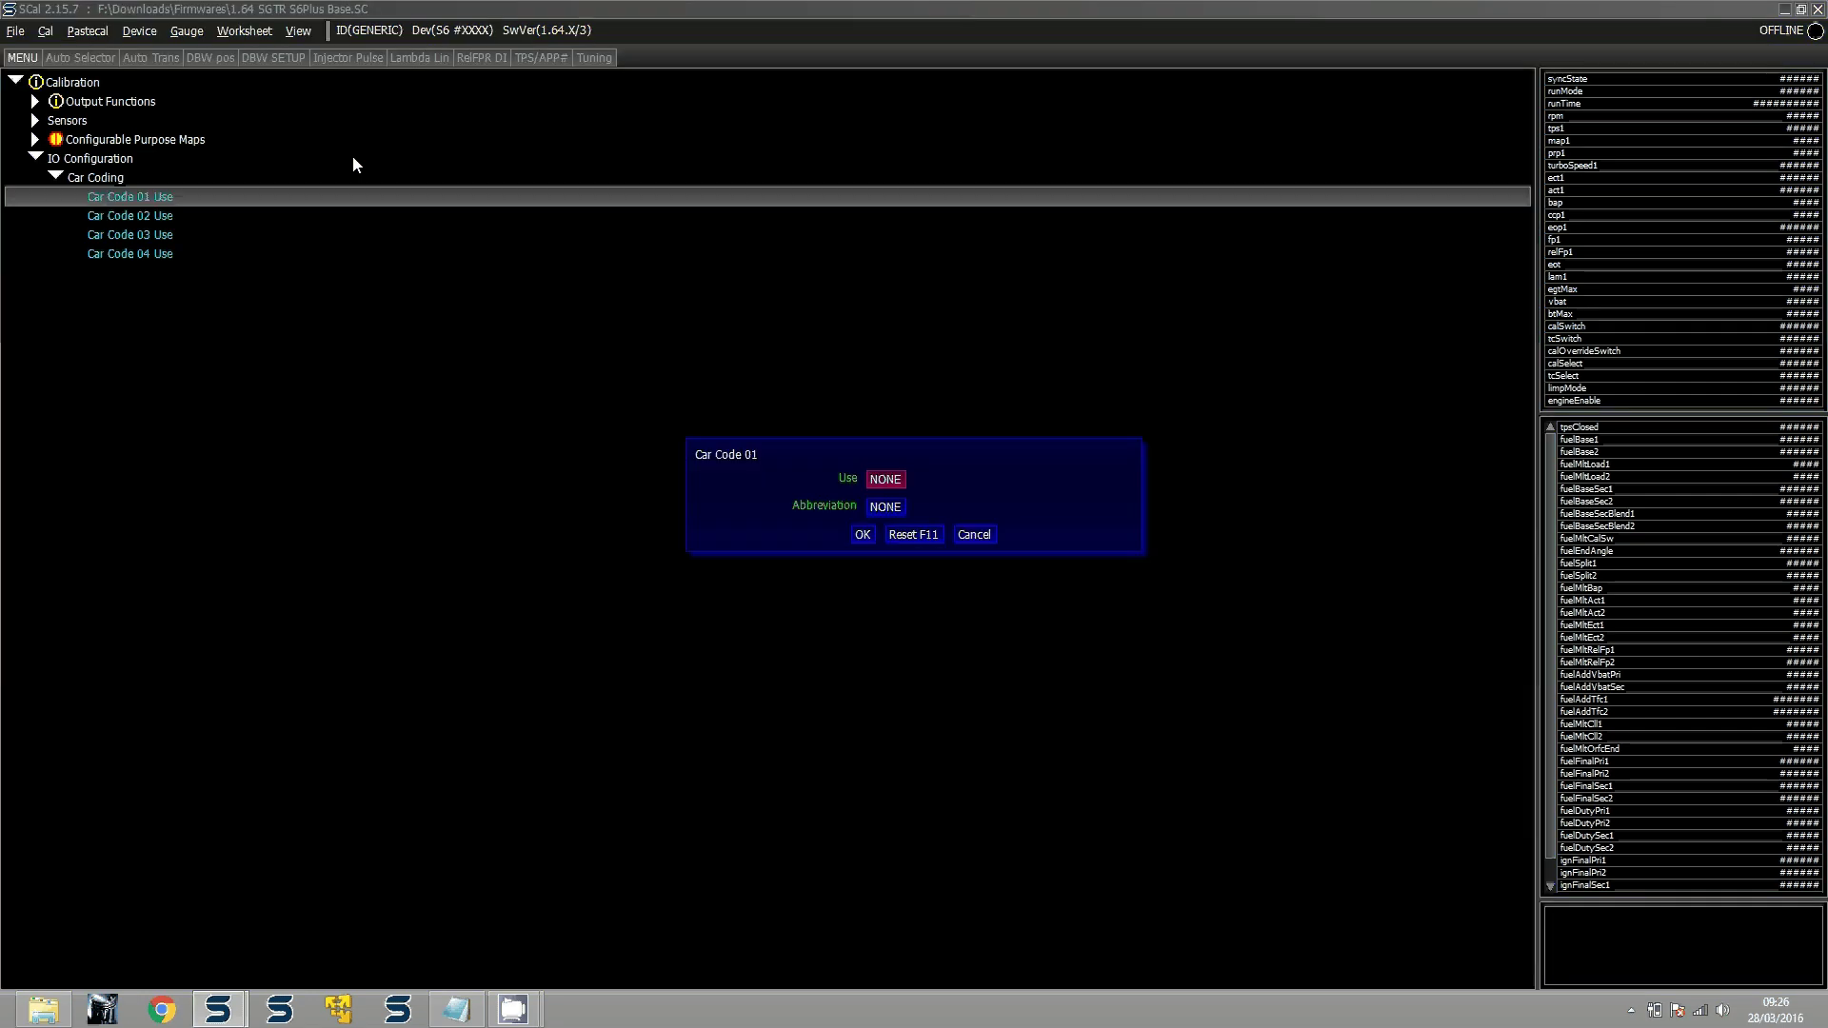
click(877, 479)
text(Tom Logging Enable =)
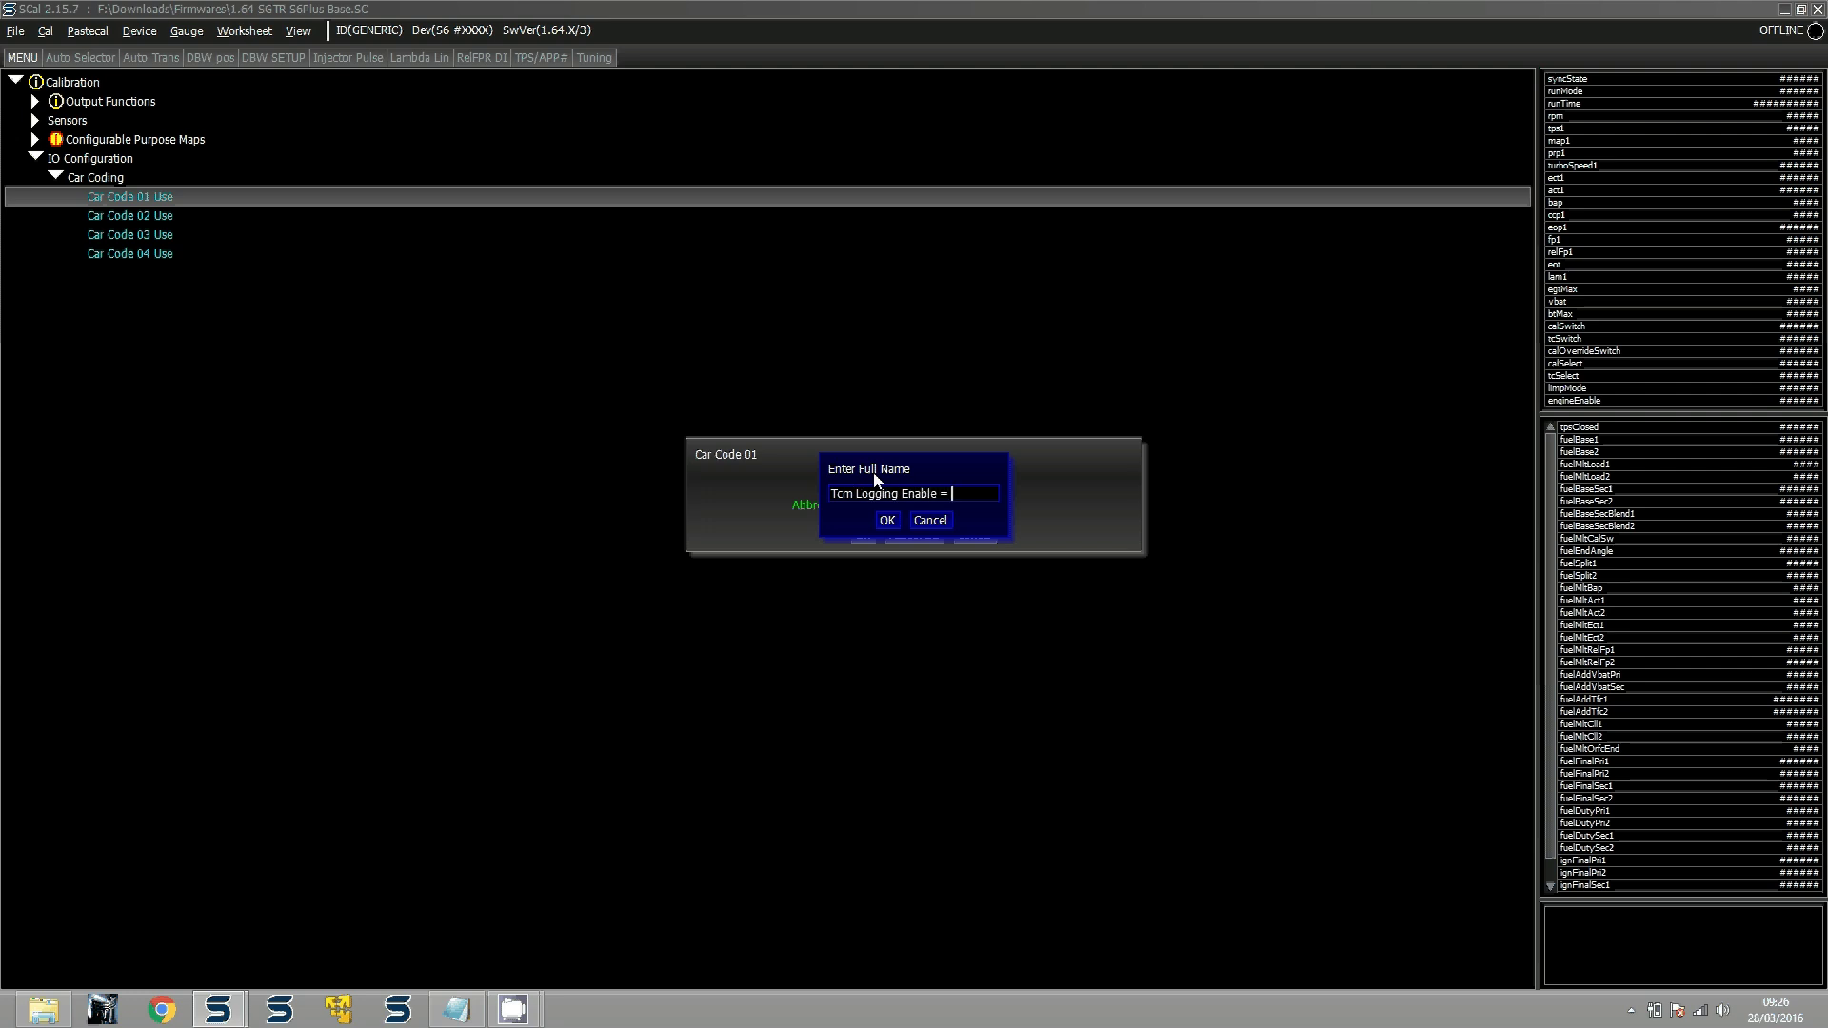
key(Return)
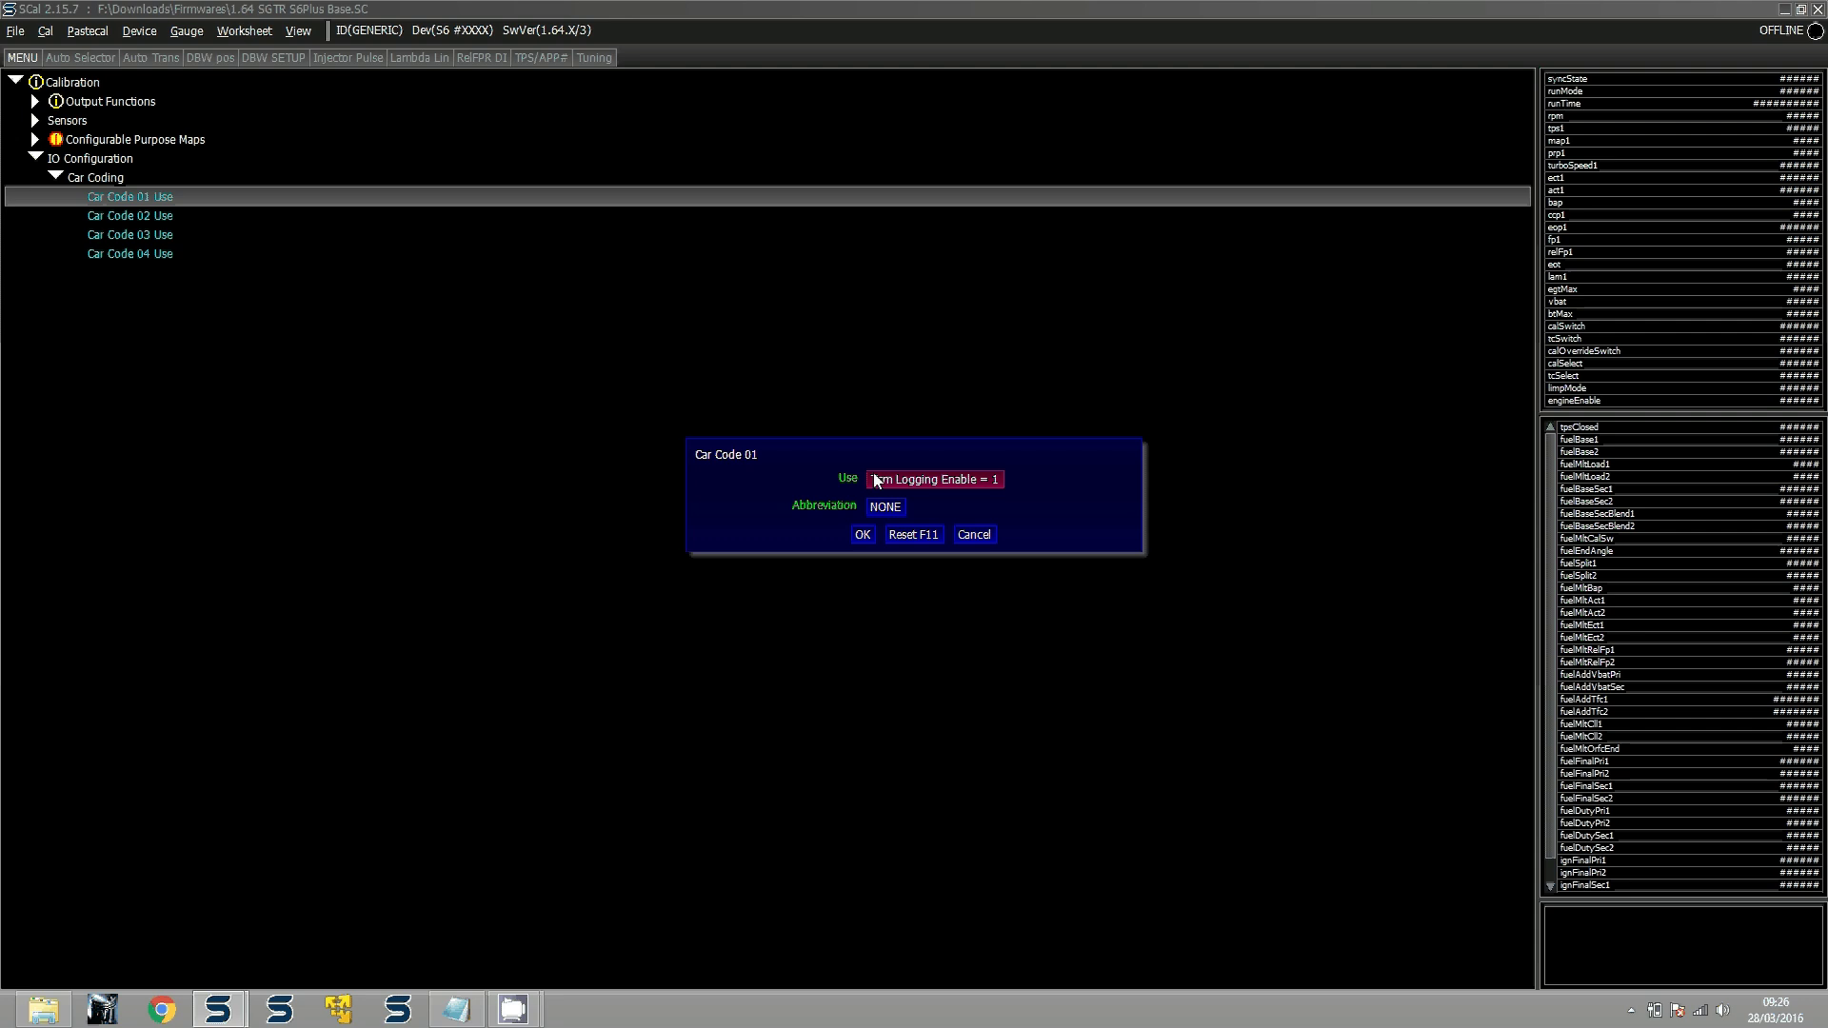
Set Car Code 01's abbreviation to "TCMLog", apply the changes, and collapse the Car Coding group
click(895, 510)
text(TCM)
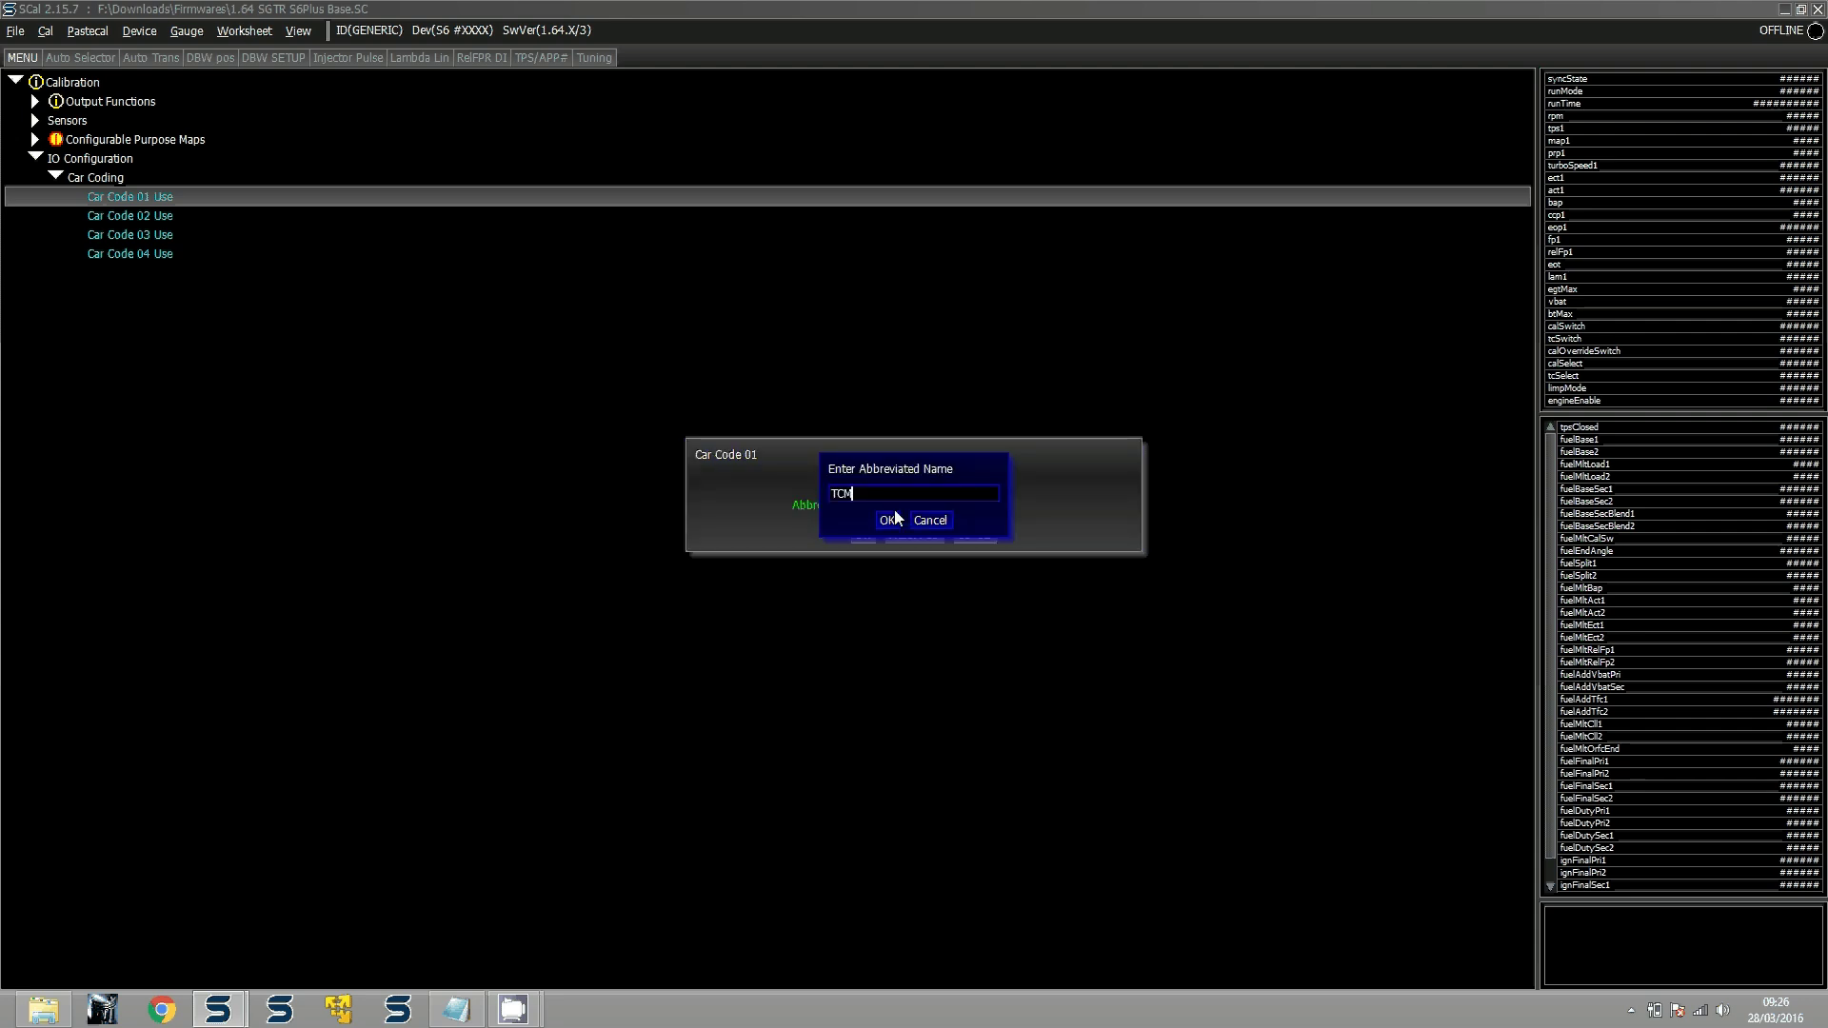
text( Log)
key(BackSpace)
key(BackSpace)
key(BackSpace)
key(BackSpace)
text(Log)
key(Return)
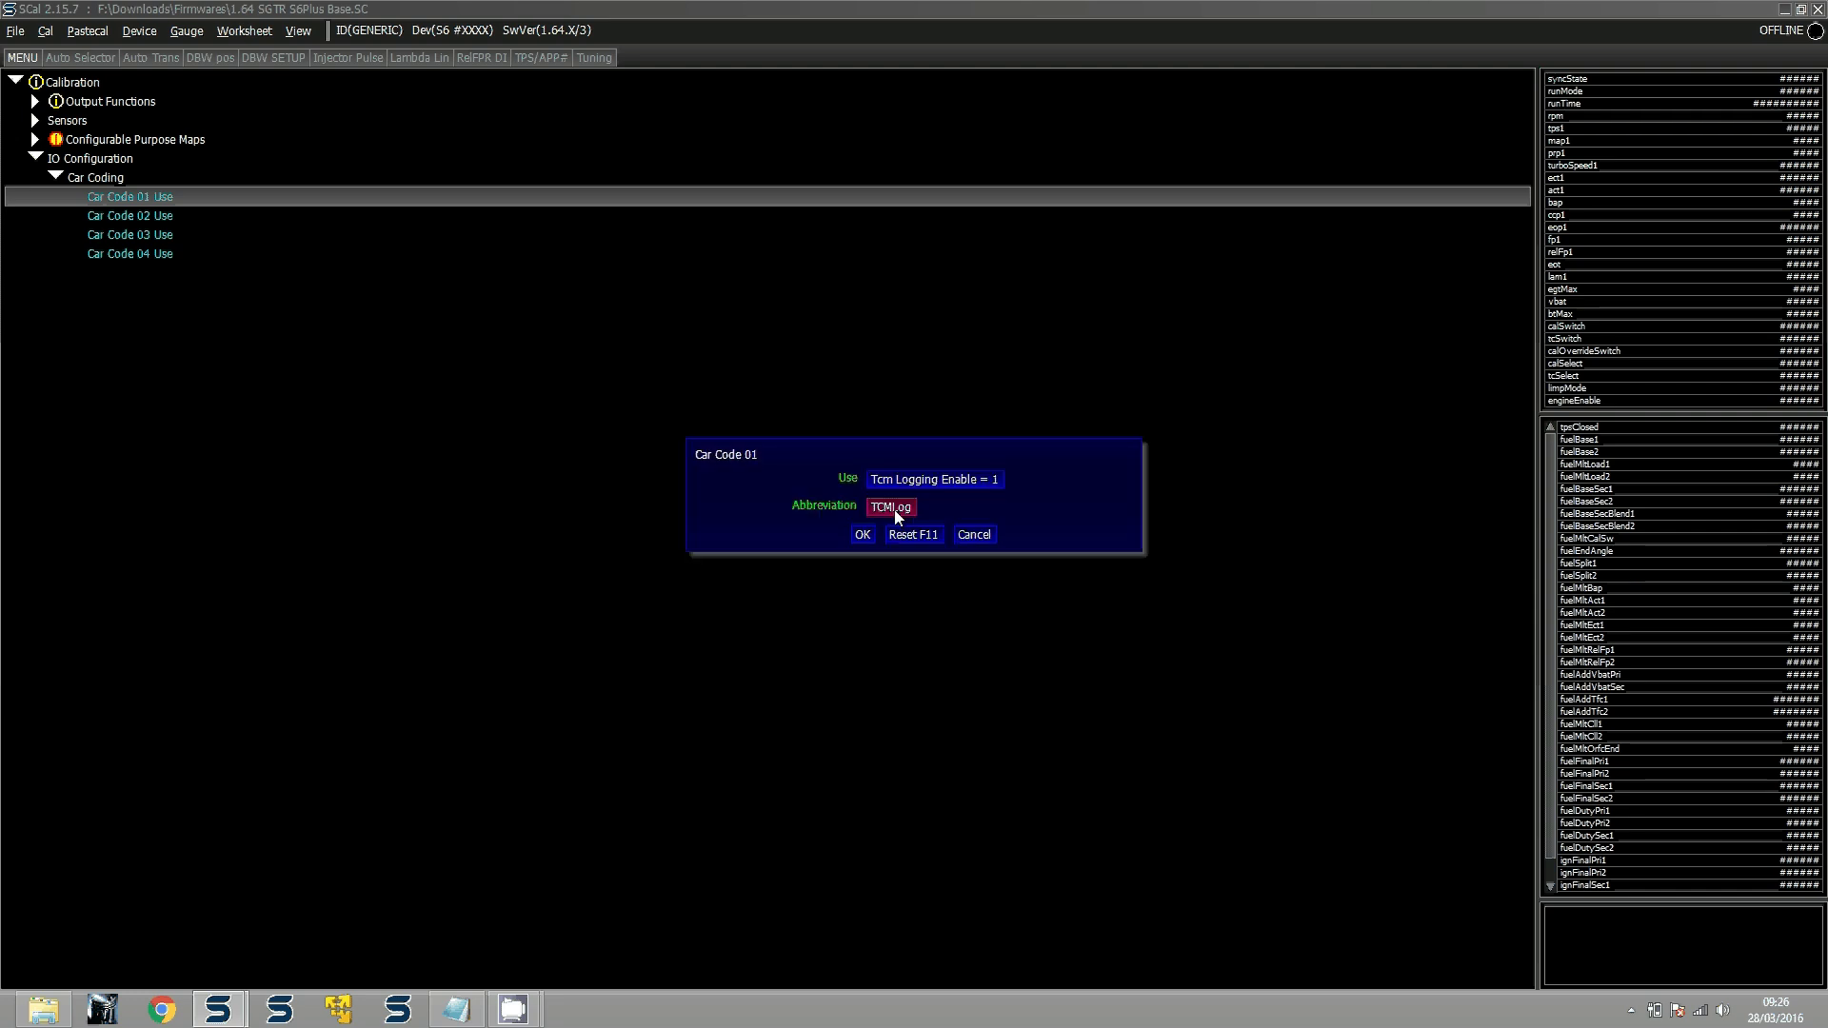
key(Return)
click(896, 526)
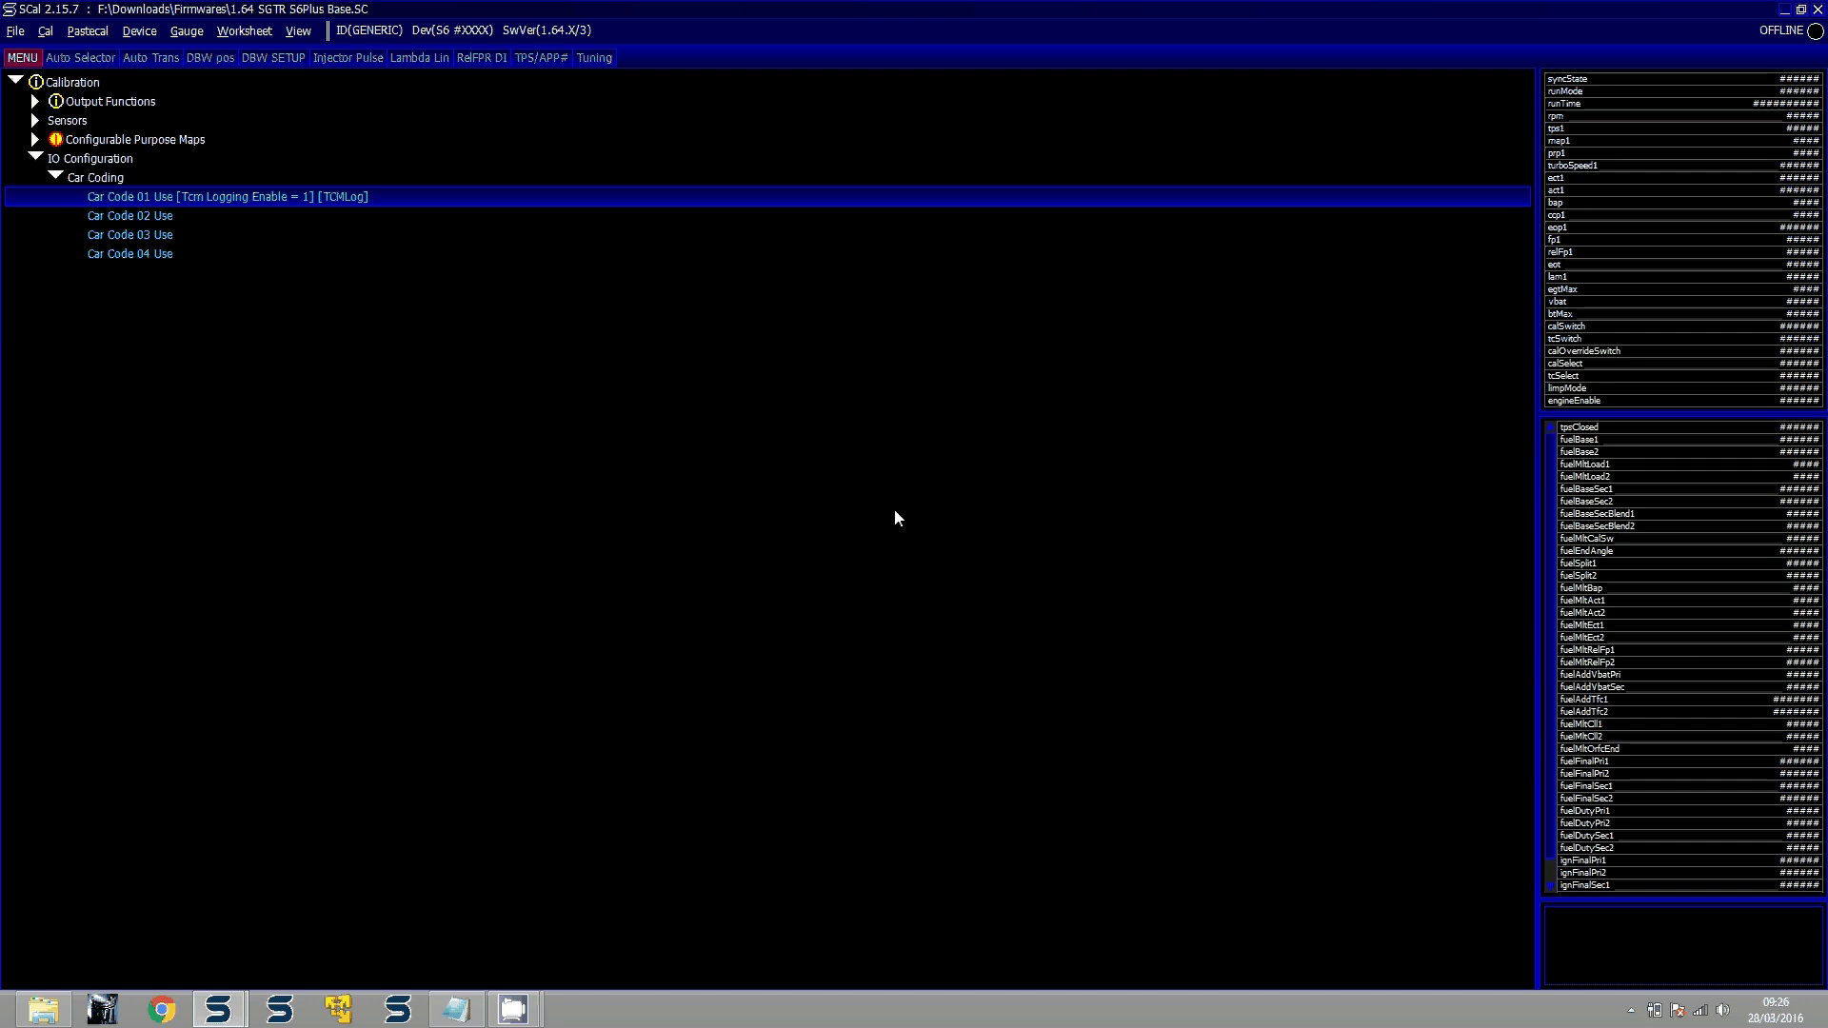
key(Left)
key(Left)
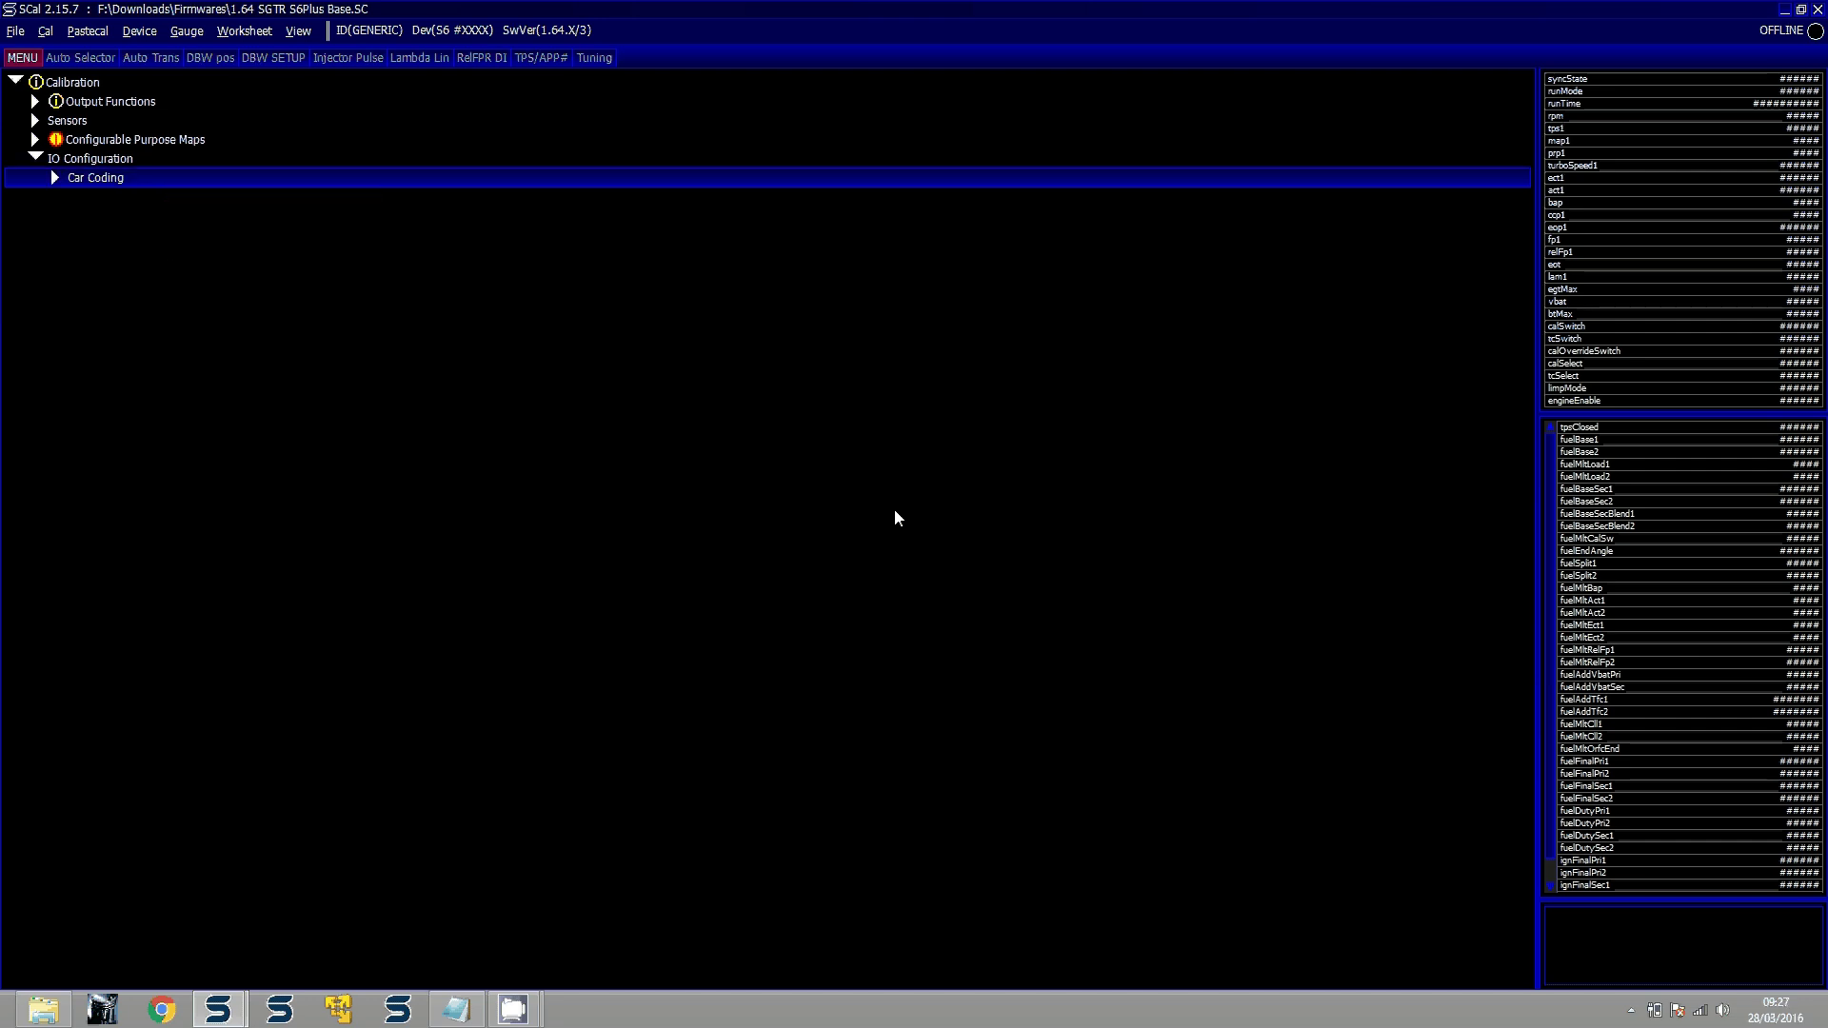
Collapse IO Configuration and expand the 2D and 3D groups of Configurable Purpose Maps
key(Left)
key(Left)
key(Up)
key(Right)
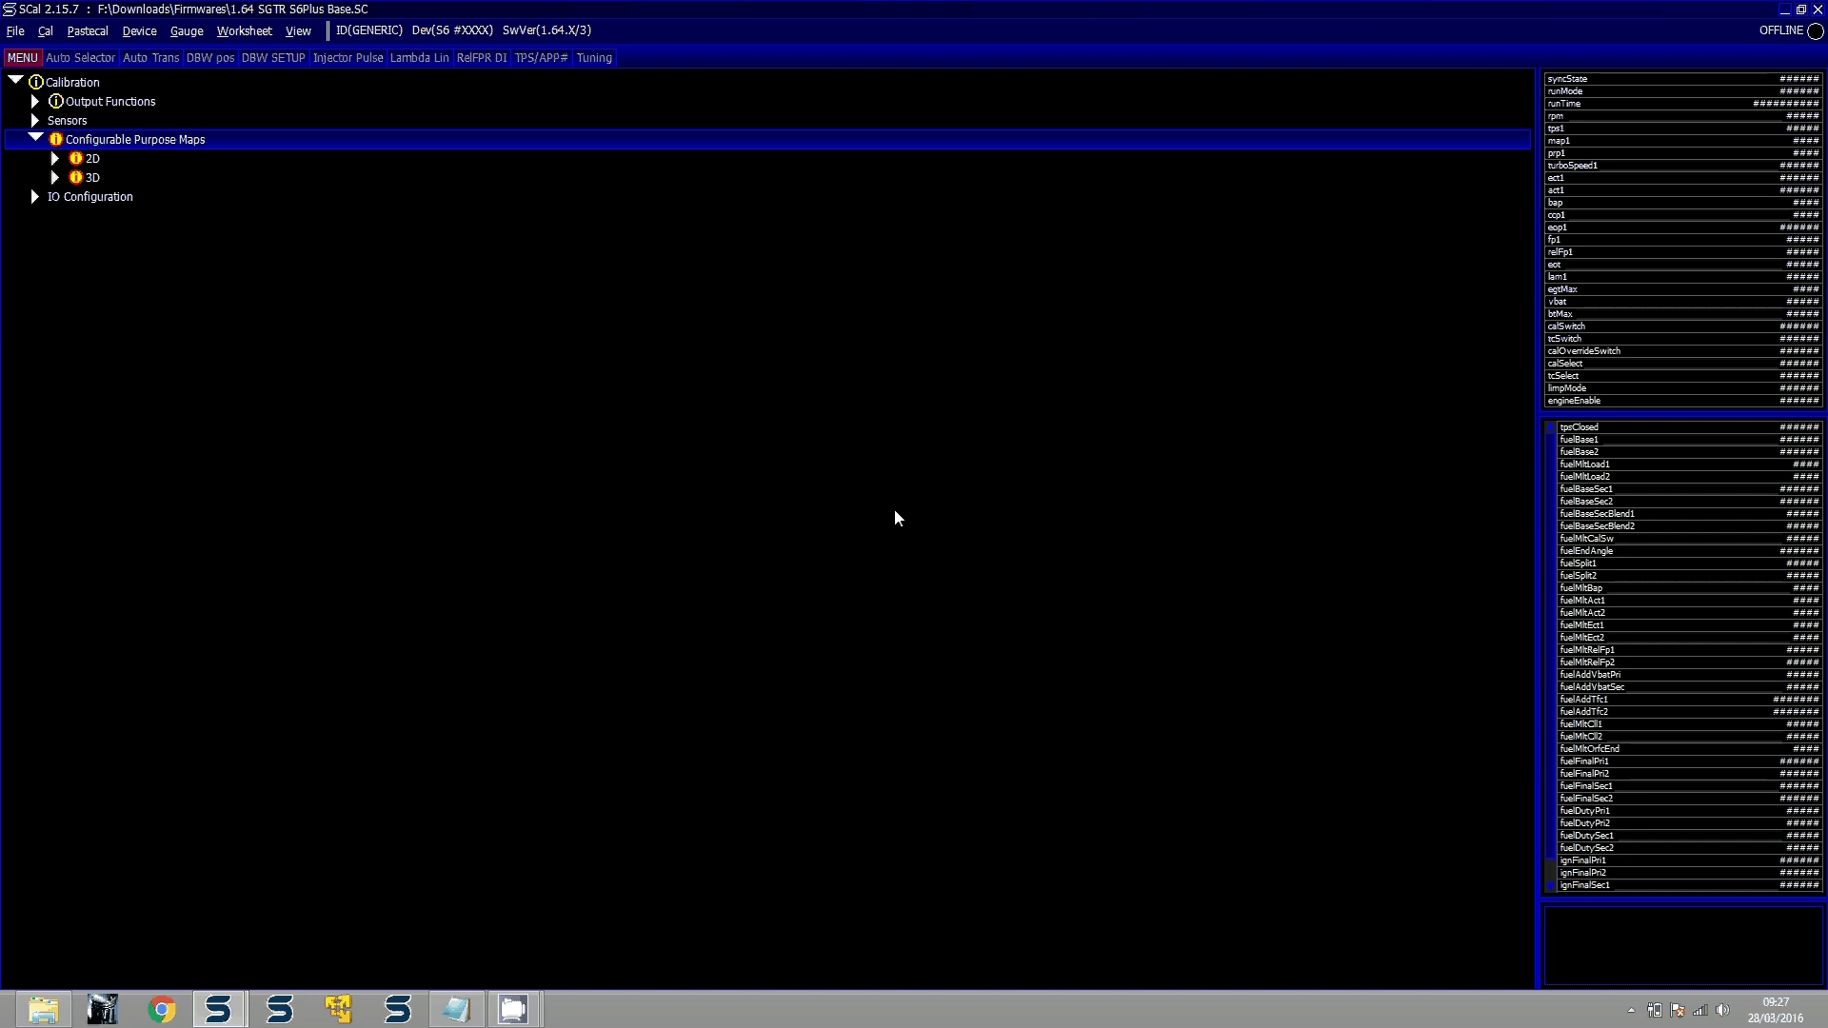
key(Down)
key(Right)
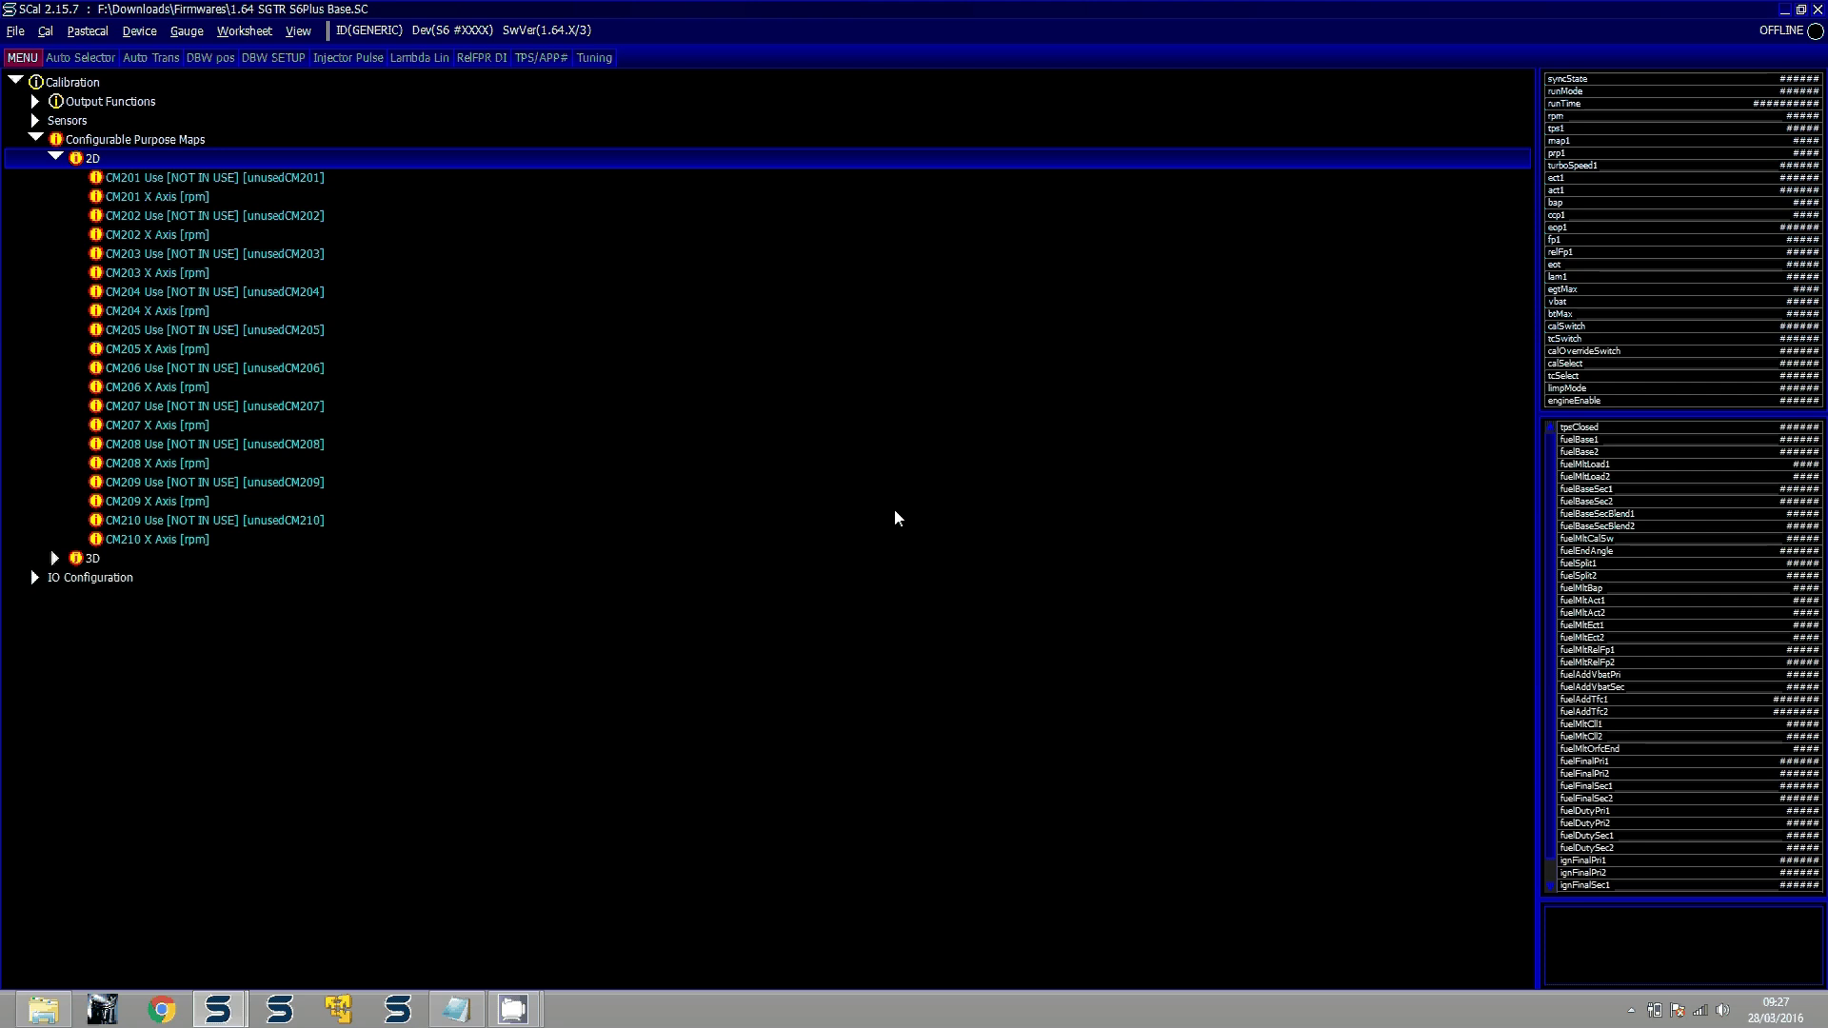
key(Down)
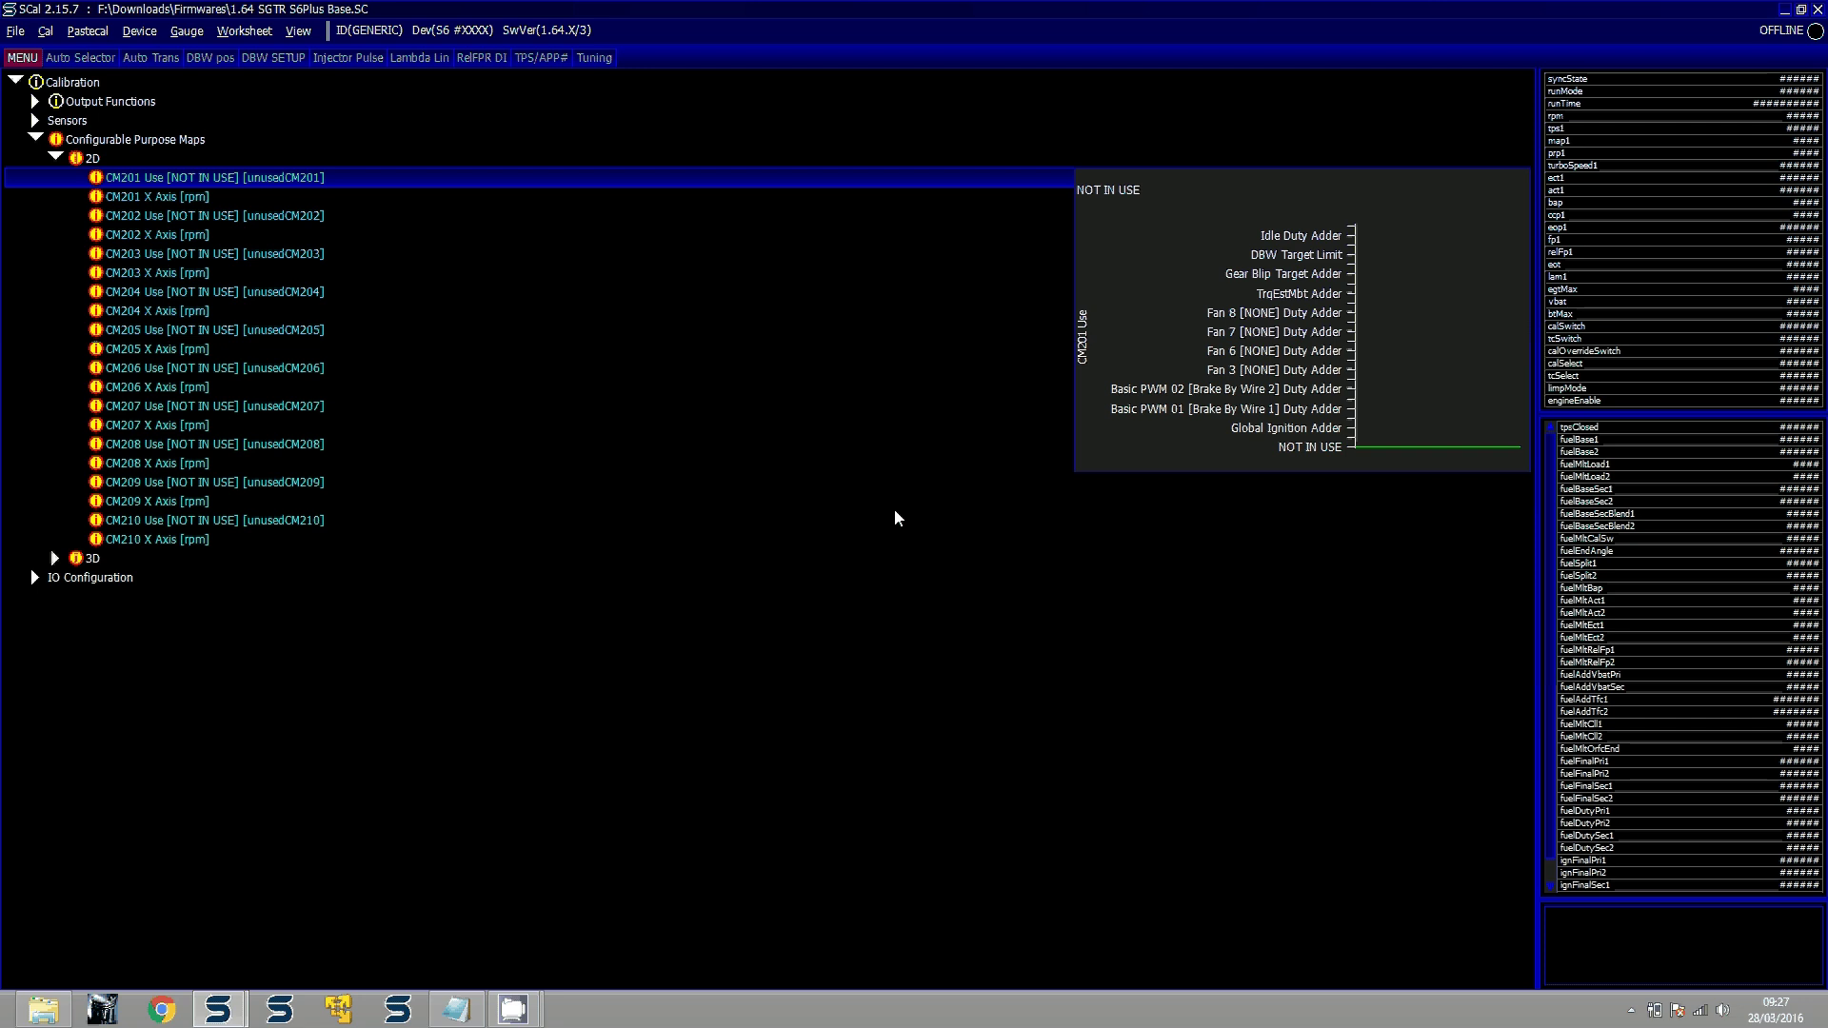
key(Left)
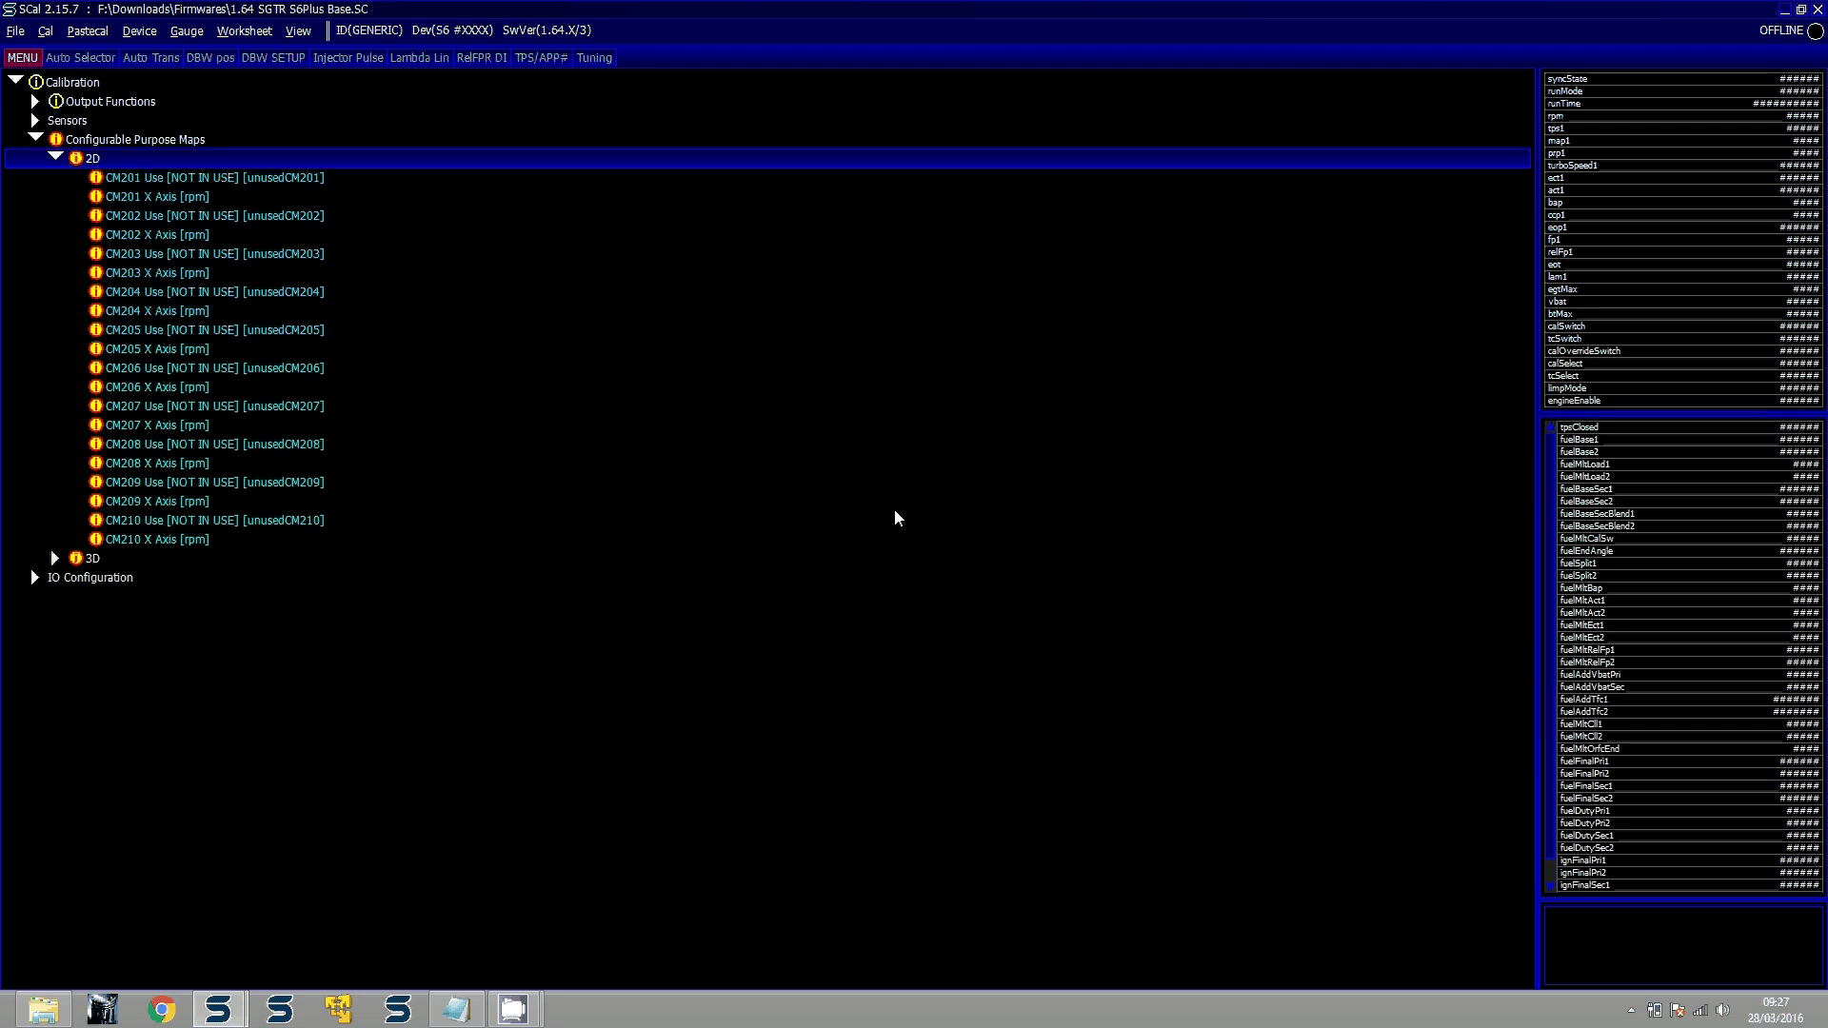
key(Left)
key(Down)
key(Right)
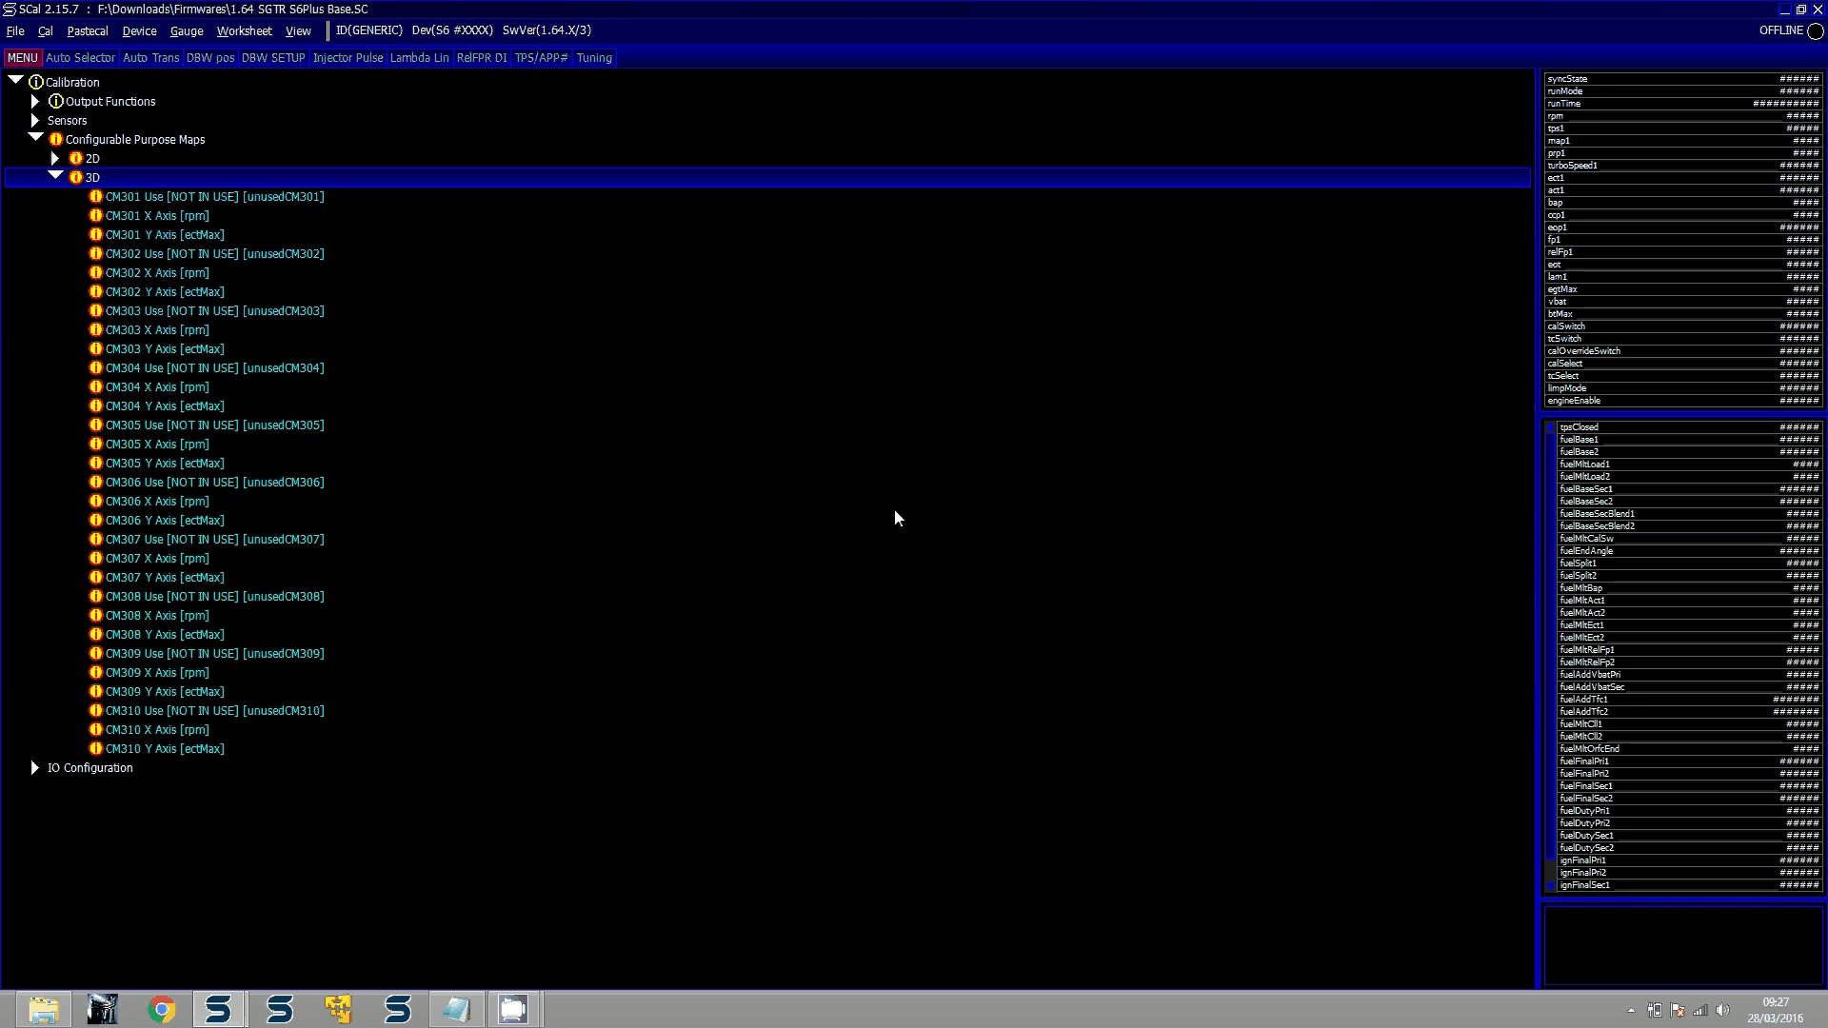
key(Up)
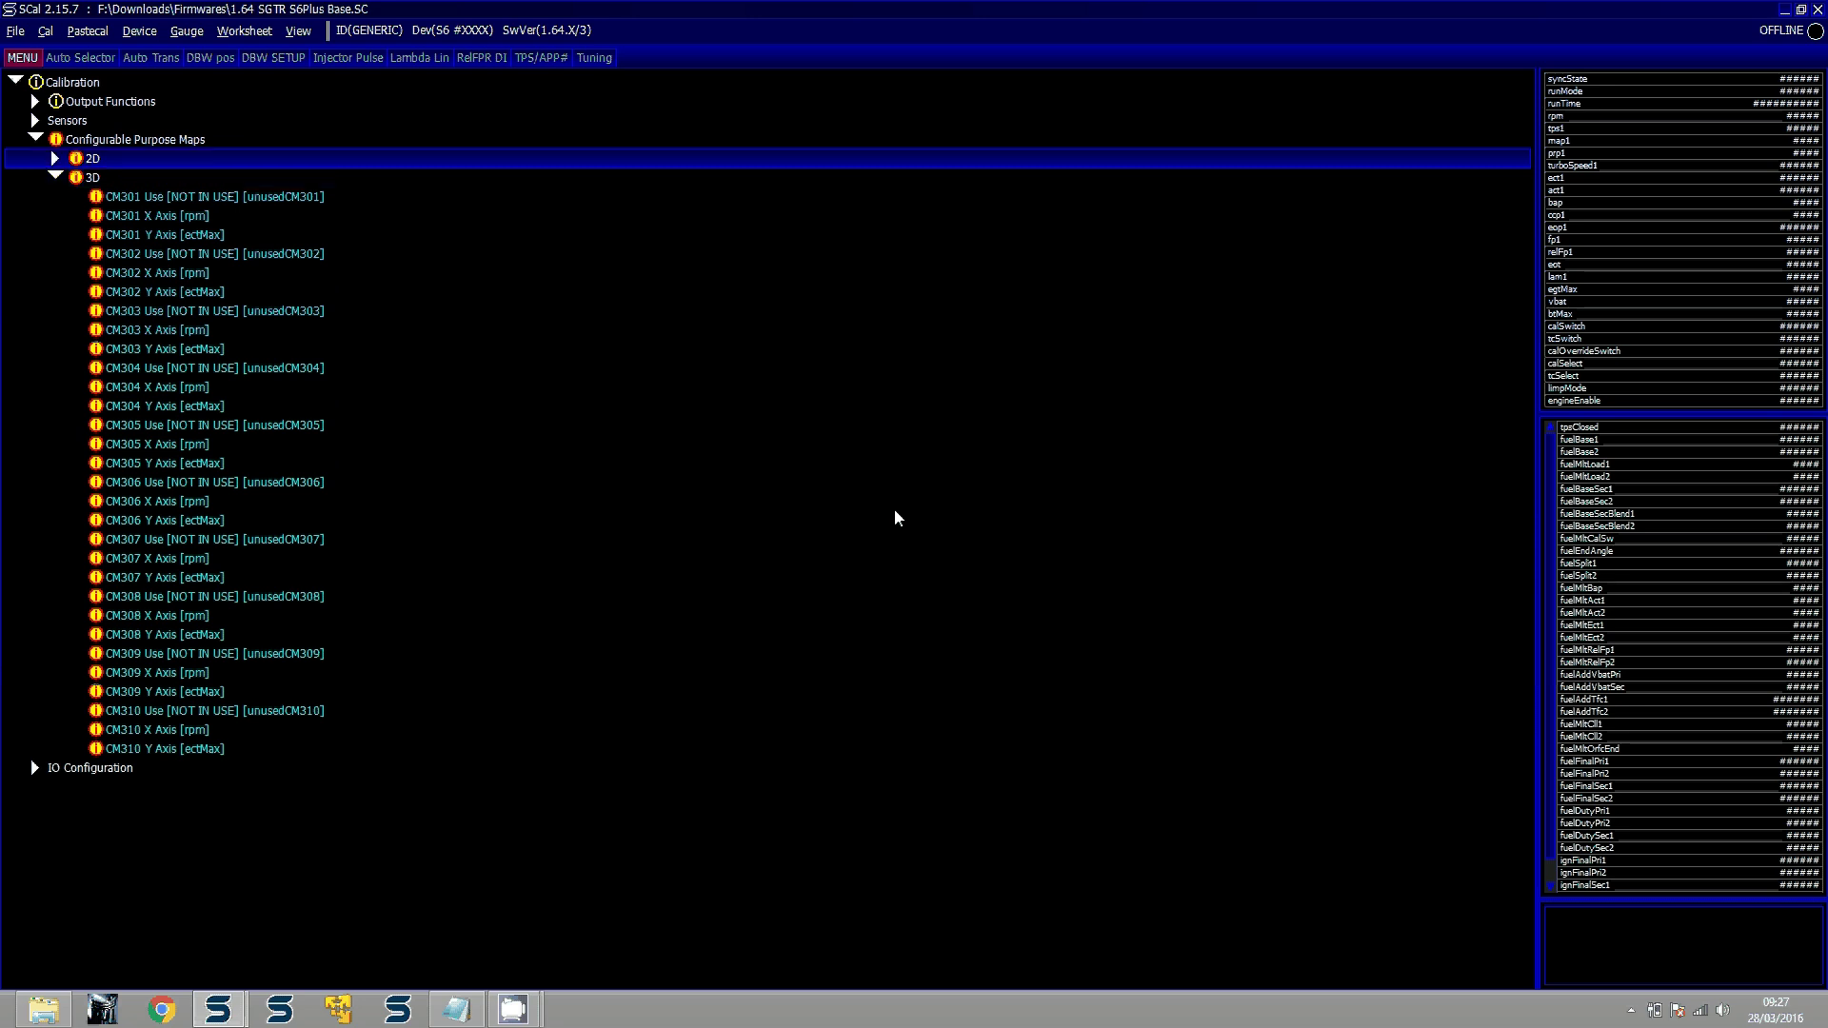
key(Right)
Set the use of configurable 2D map CM201 to Global Ignition Adder and accept the change
key(Down)
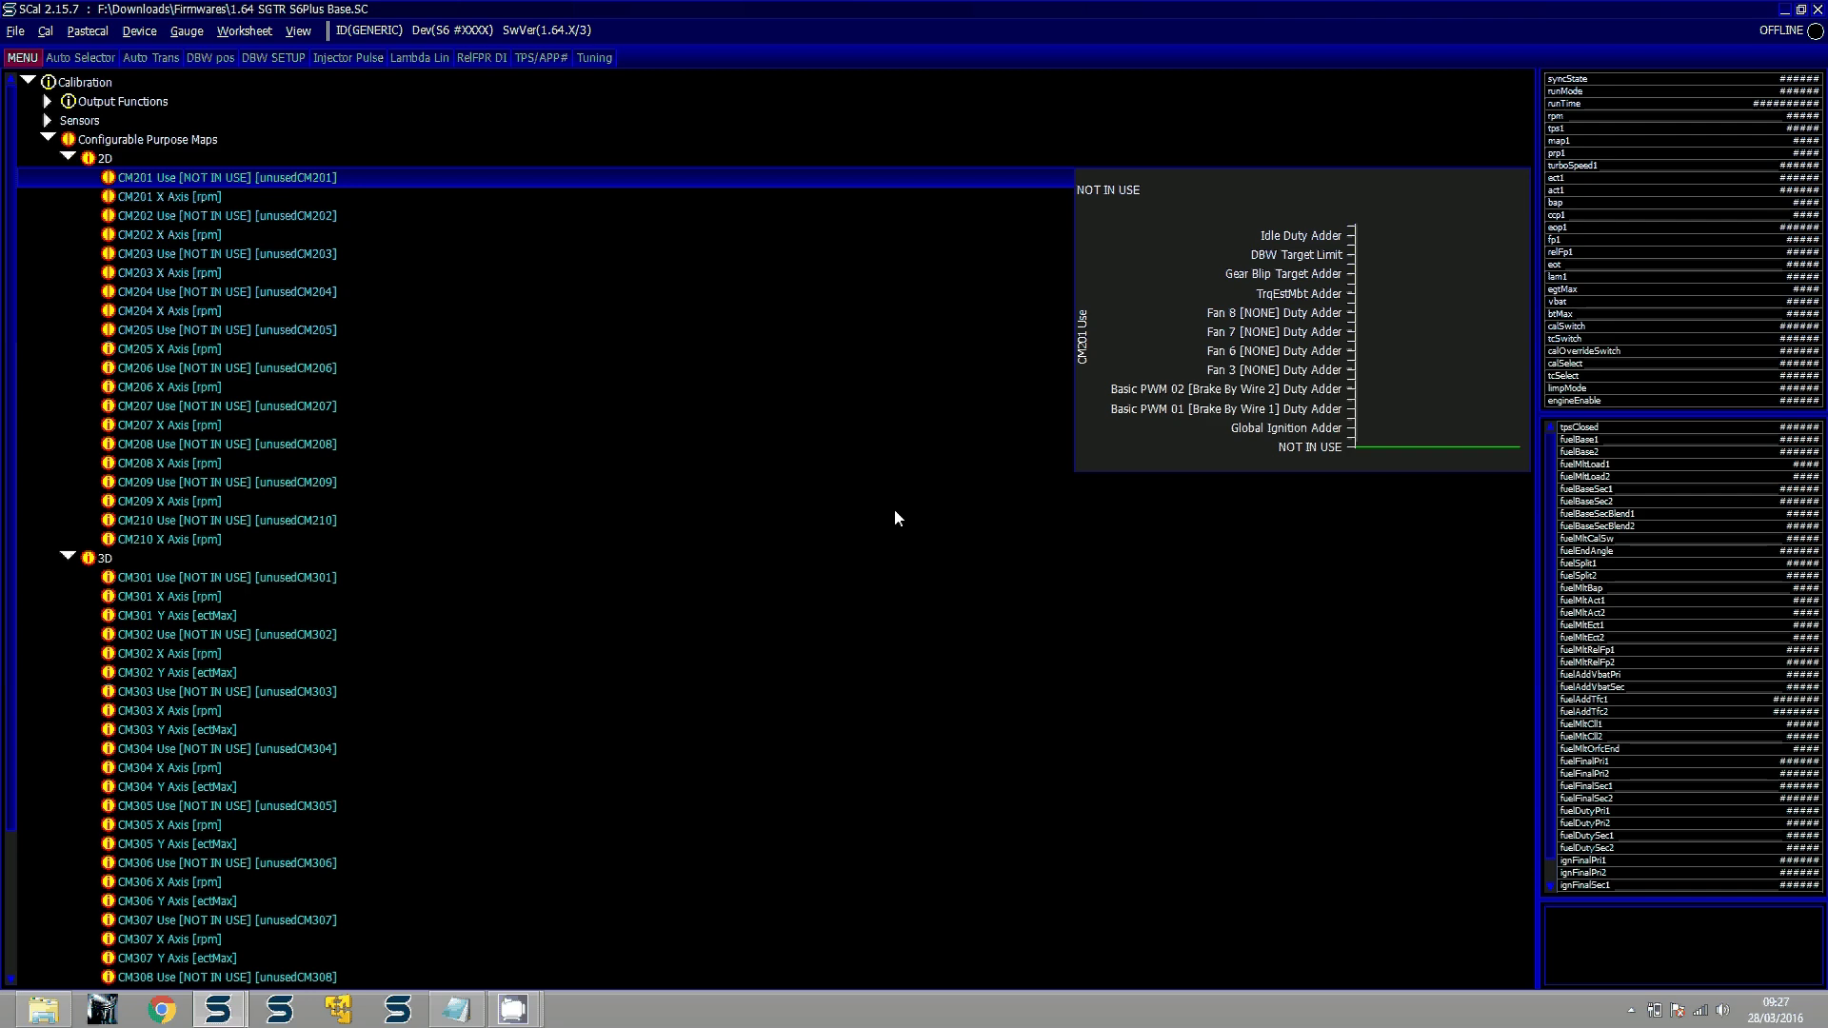
key(Return)
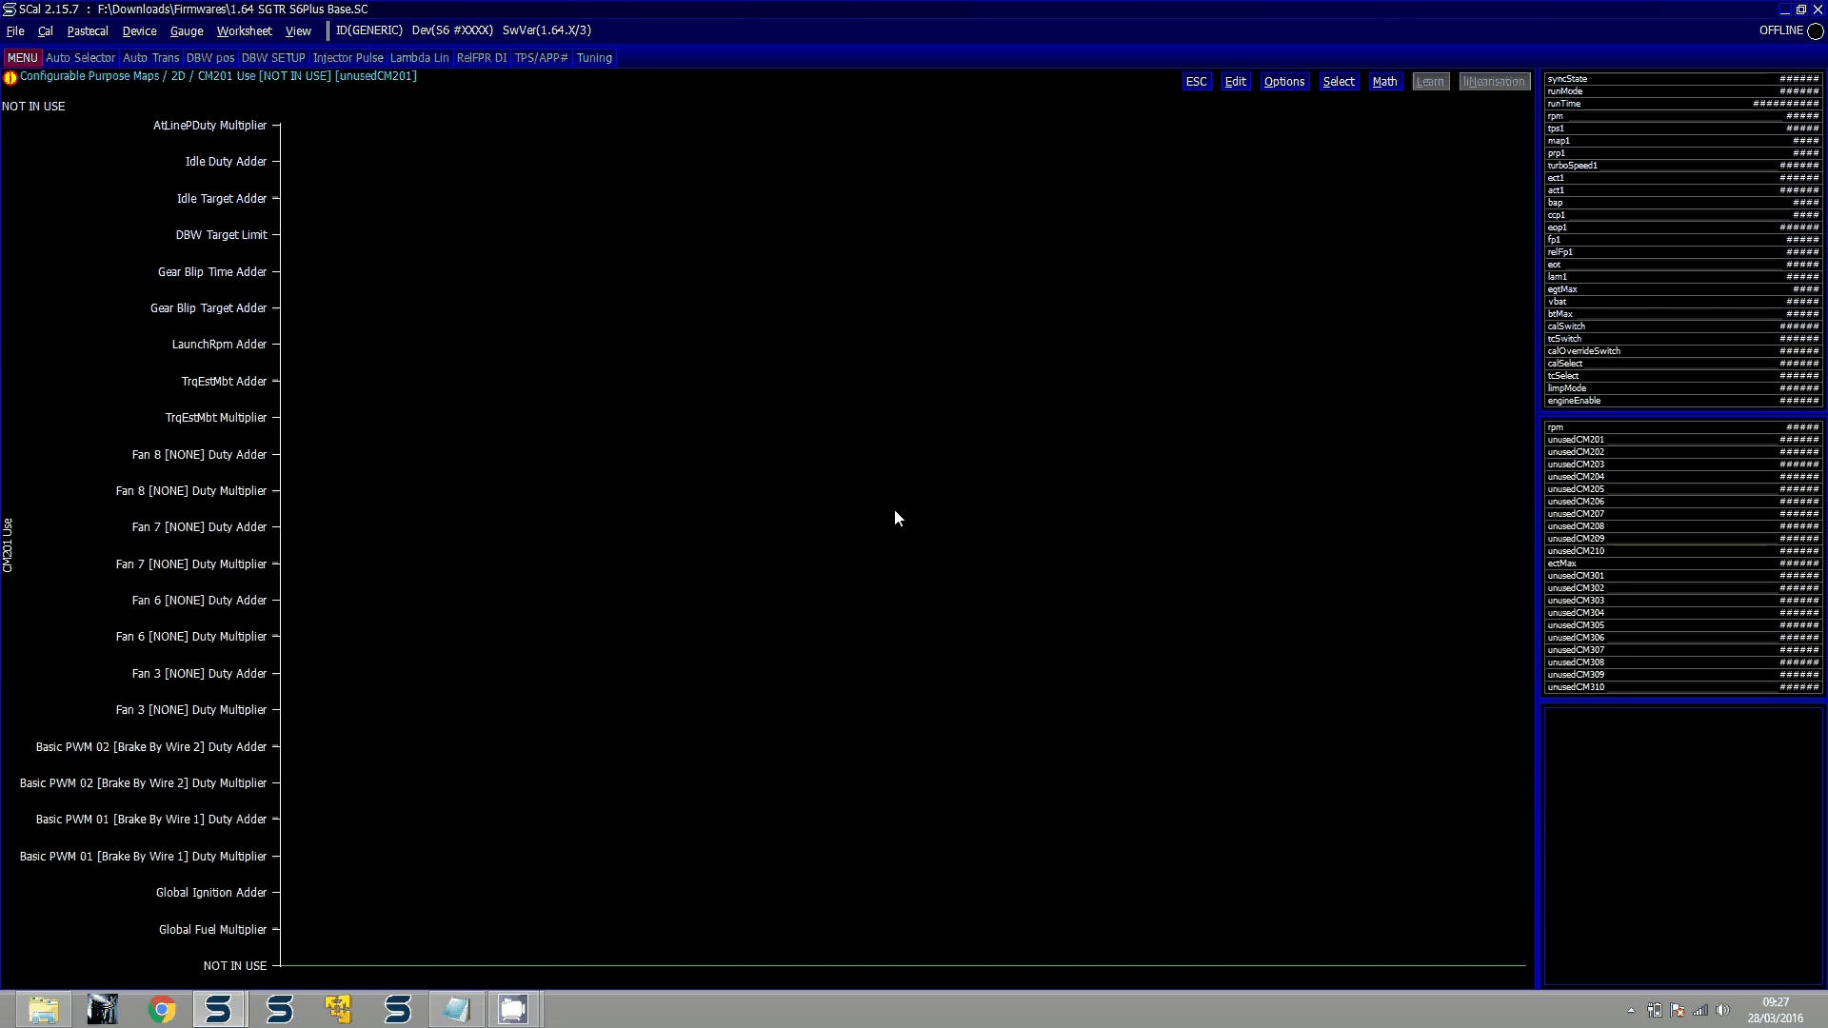
key(Return)
key(Up)
key(Up)
key(Up)
key(Up)
key(Up)
key(Up)
key(Up)
key(Up)
key(Up)
key(Up)
key(Up)
key(Up)
key(Up)
key(Up)
key(Up)
key(Up)
key(Up)
key(Up)
key(Up)
key(Up)
key(Up)
key(Up)
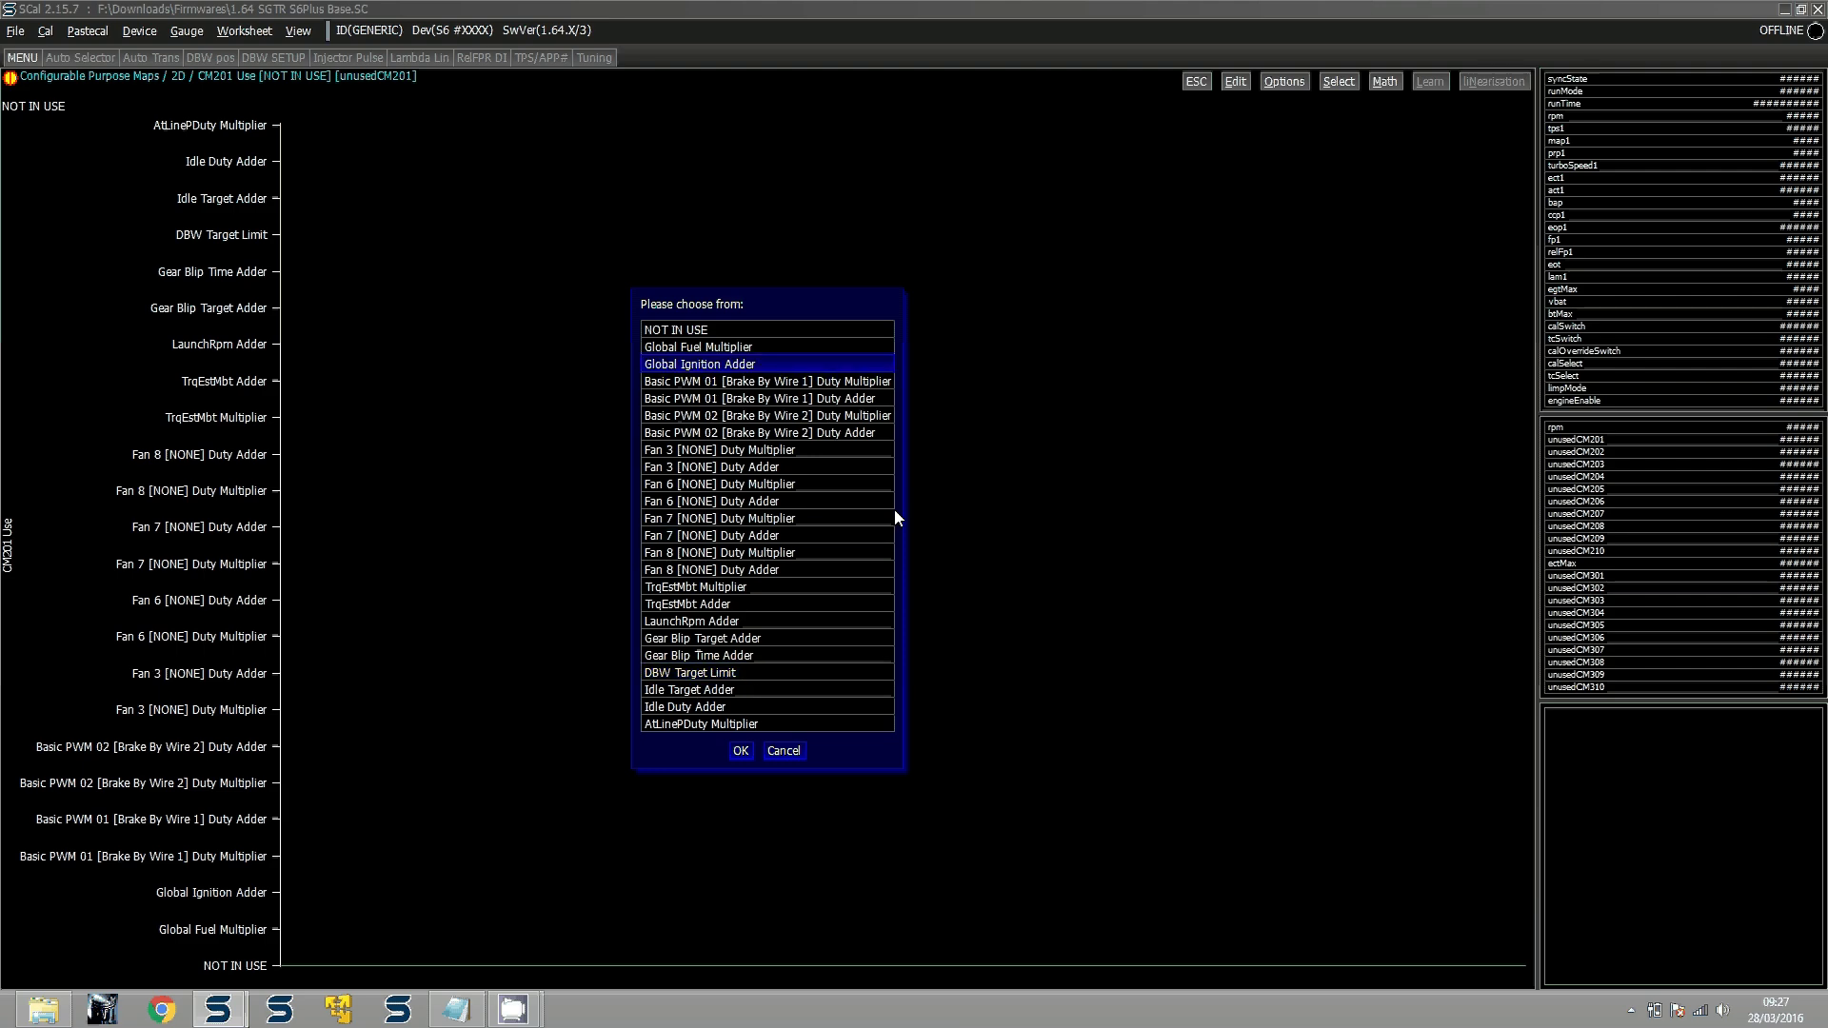
key(Return)
key(Return)
Set the CM201 X axis to relFp1 and proceed with tagging the affected calibrations
key(Down)
key(Return)
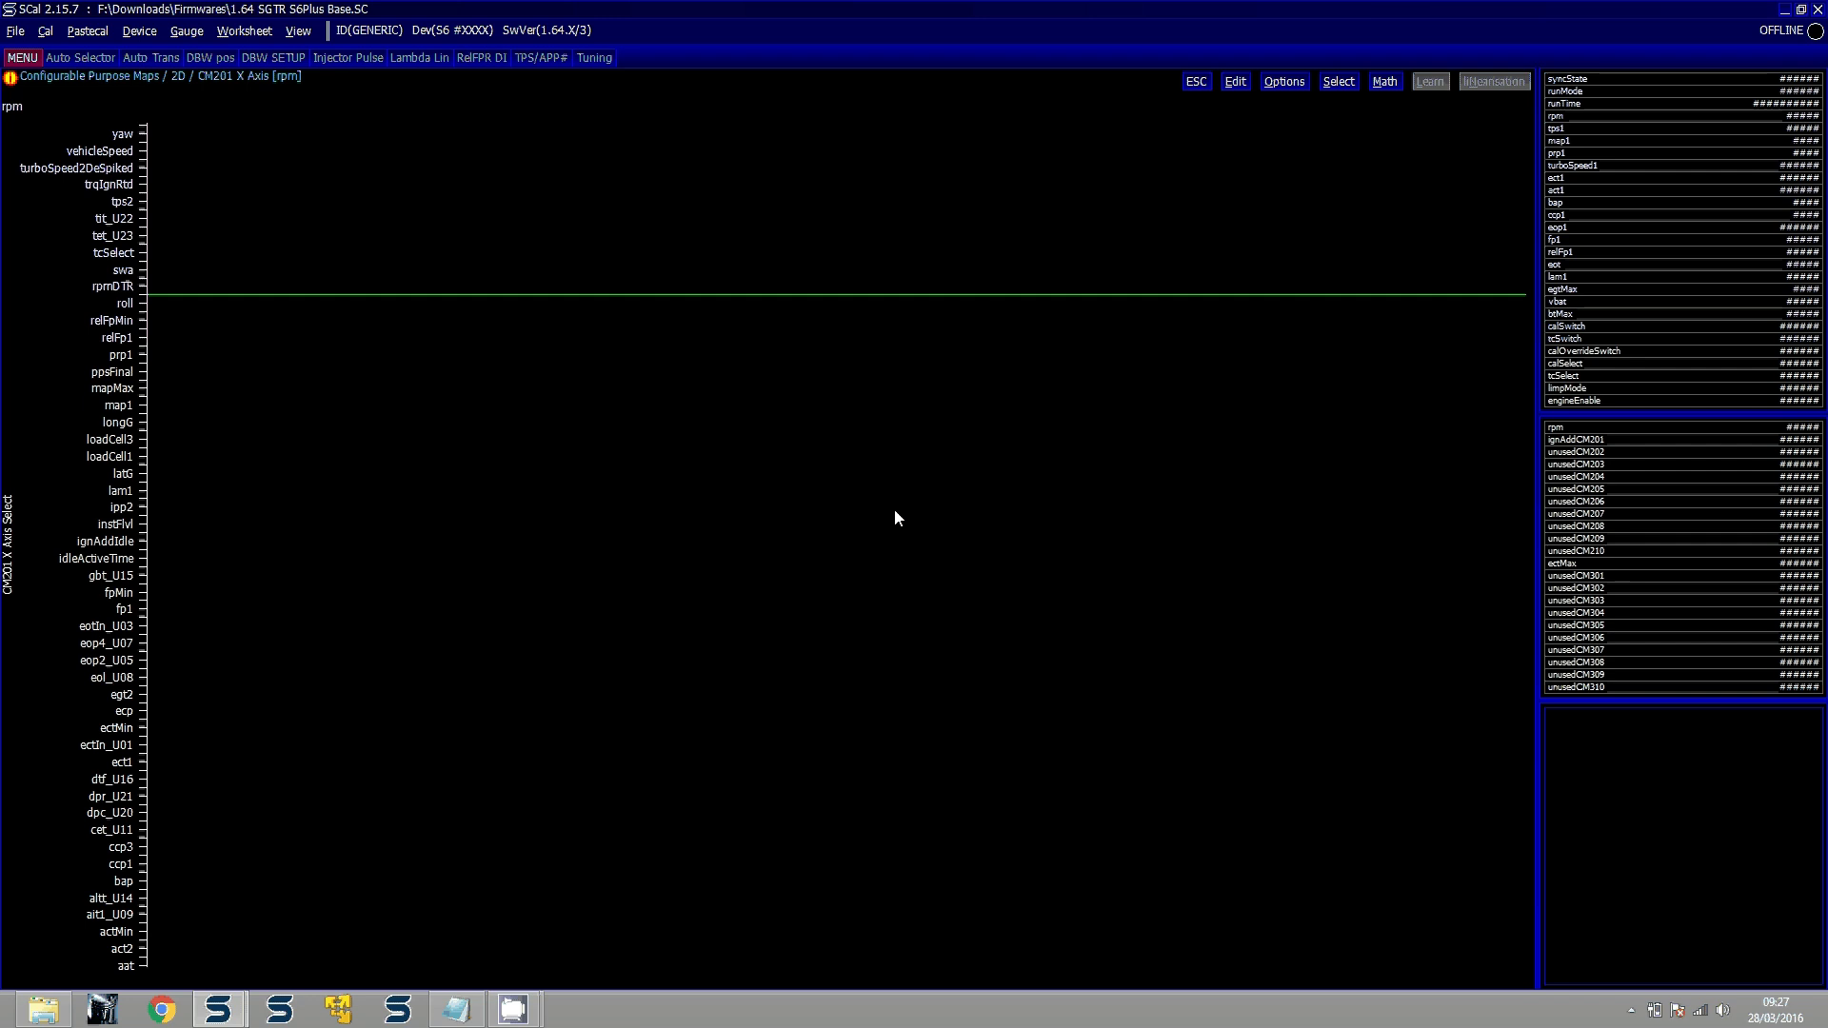
key(Return)
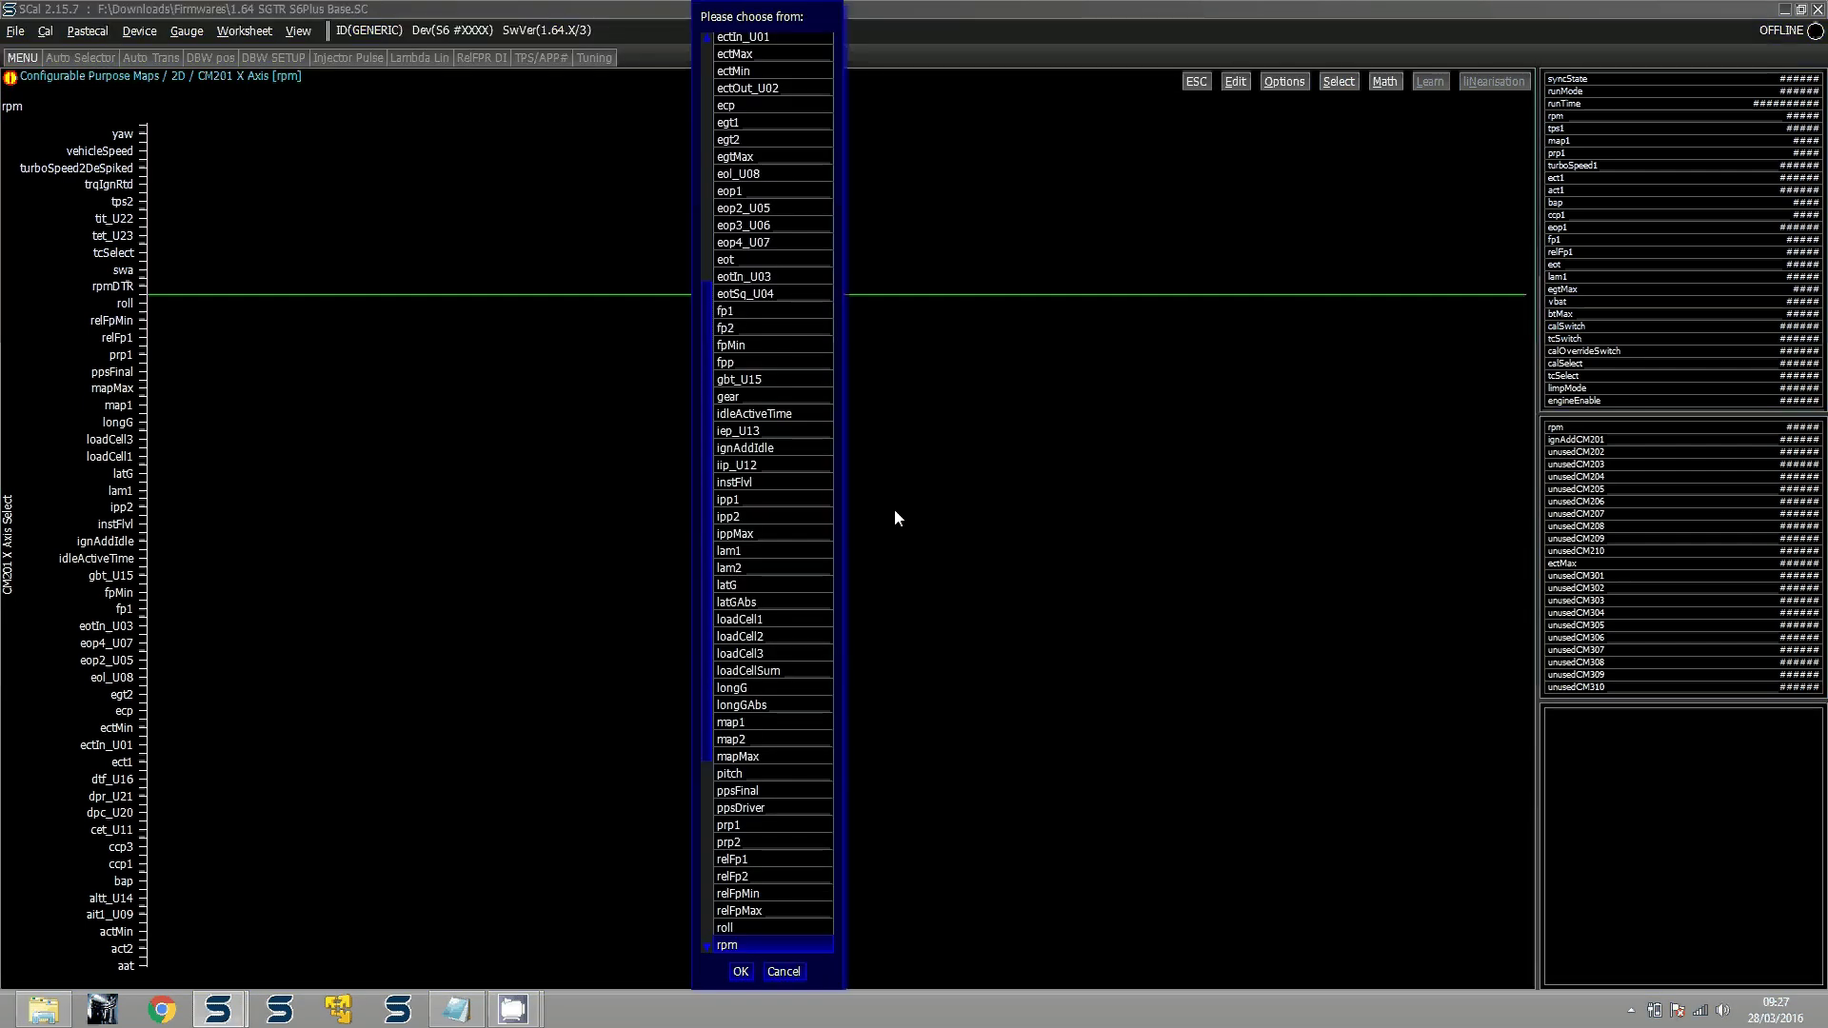
key(Down)
key(Down)
key(Up)
key(Up)
key(Up)
key(Up)
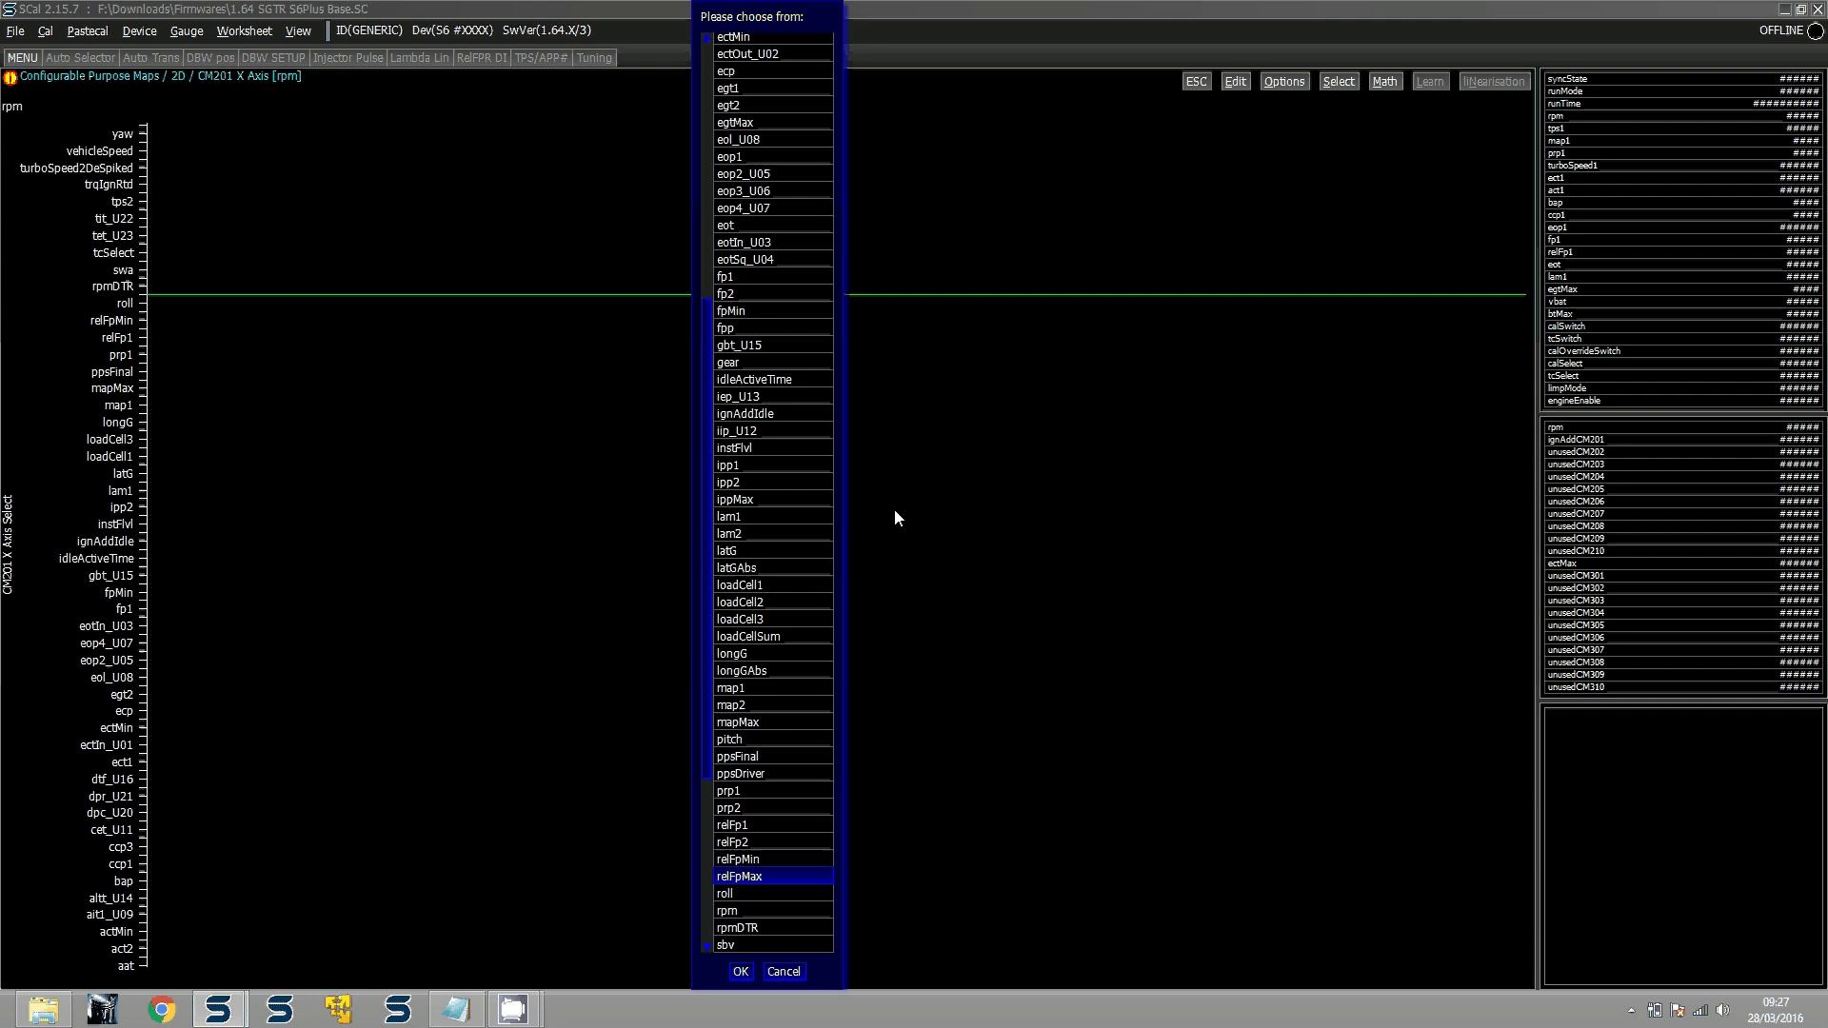
key(Up)
key(Up)
key(Up)
key(Up)
key(Up)
key(Up)
key(Down)
key(Down)
key(Down)
key(Return)
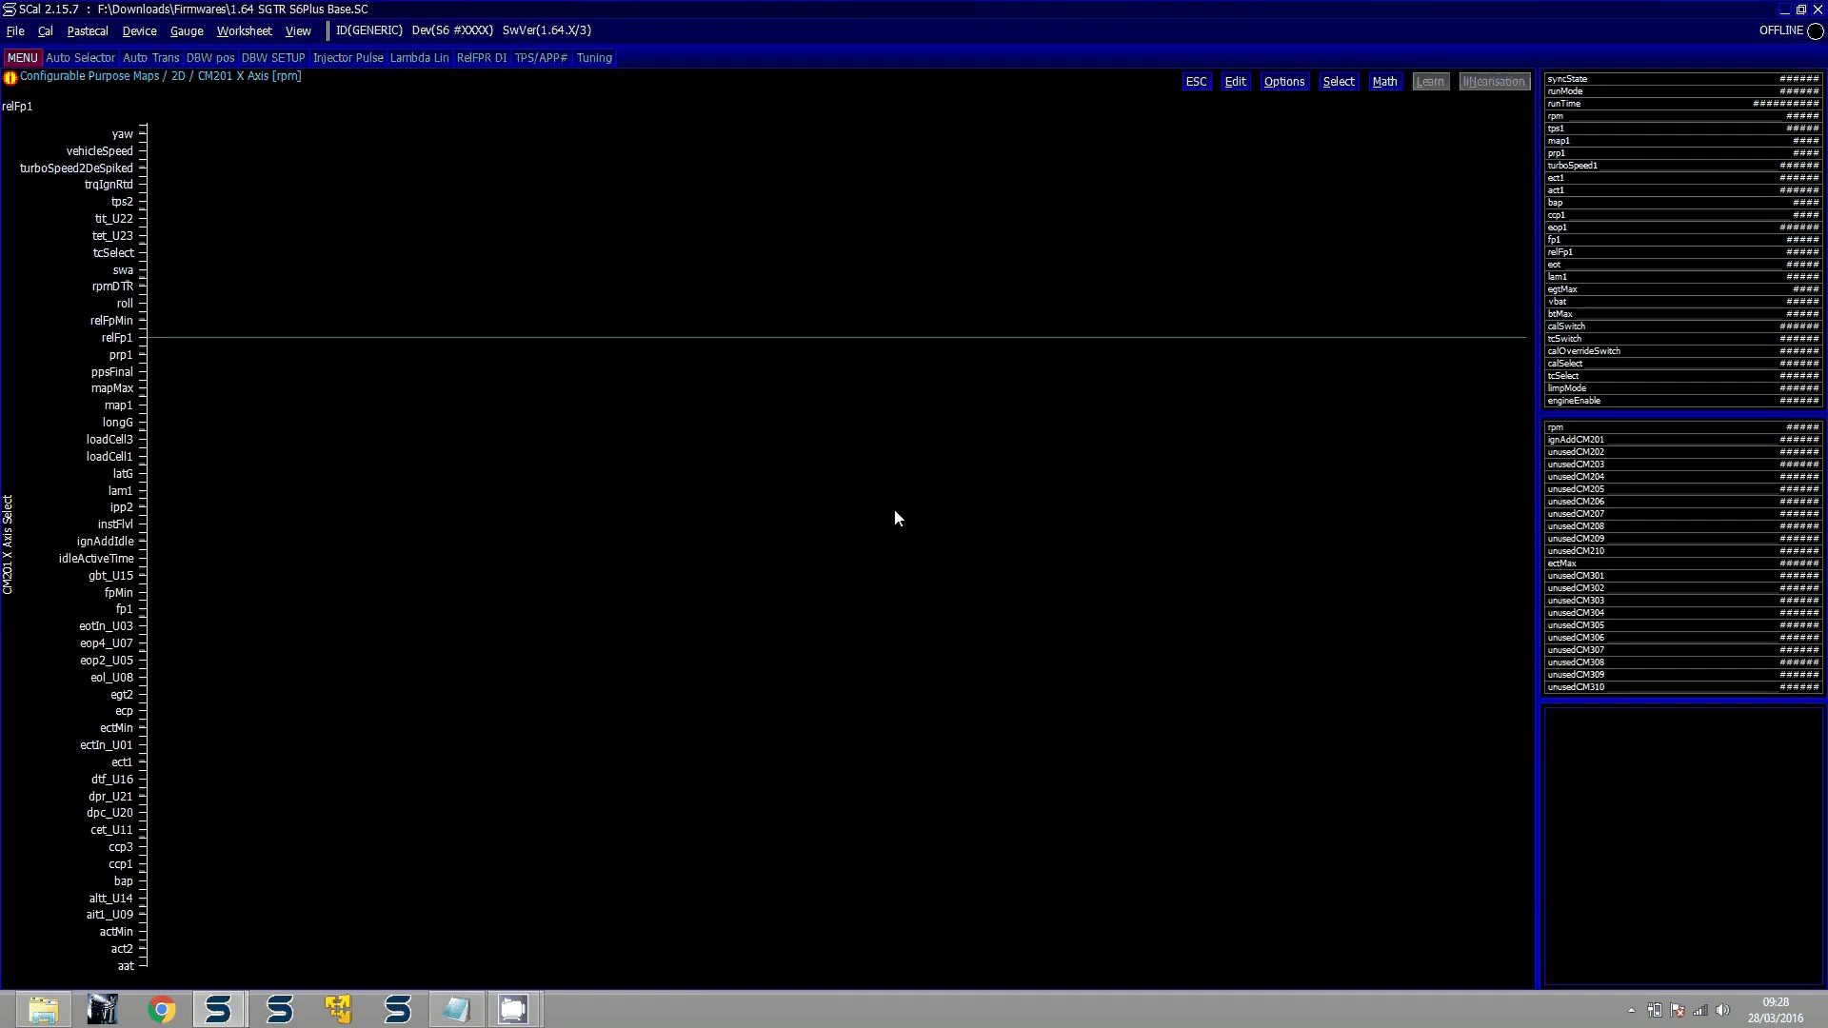
key(Escape)
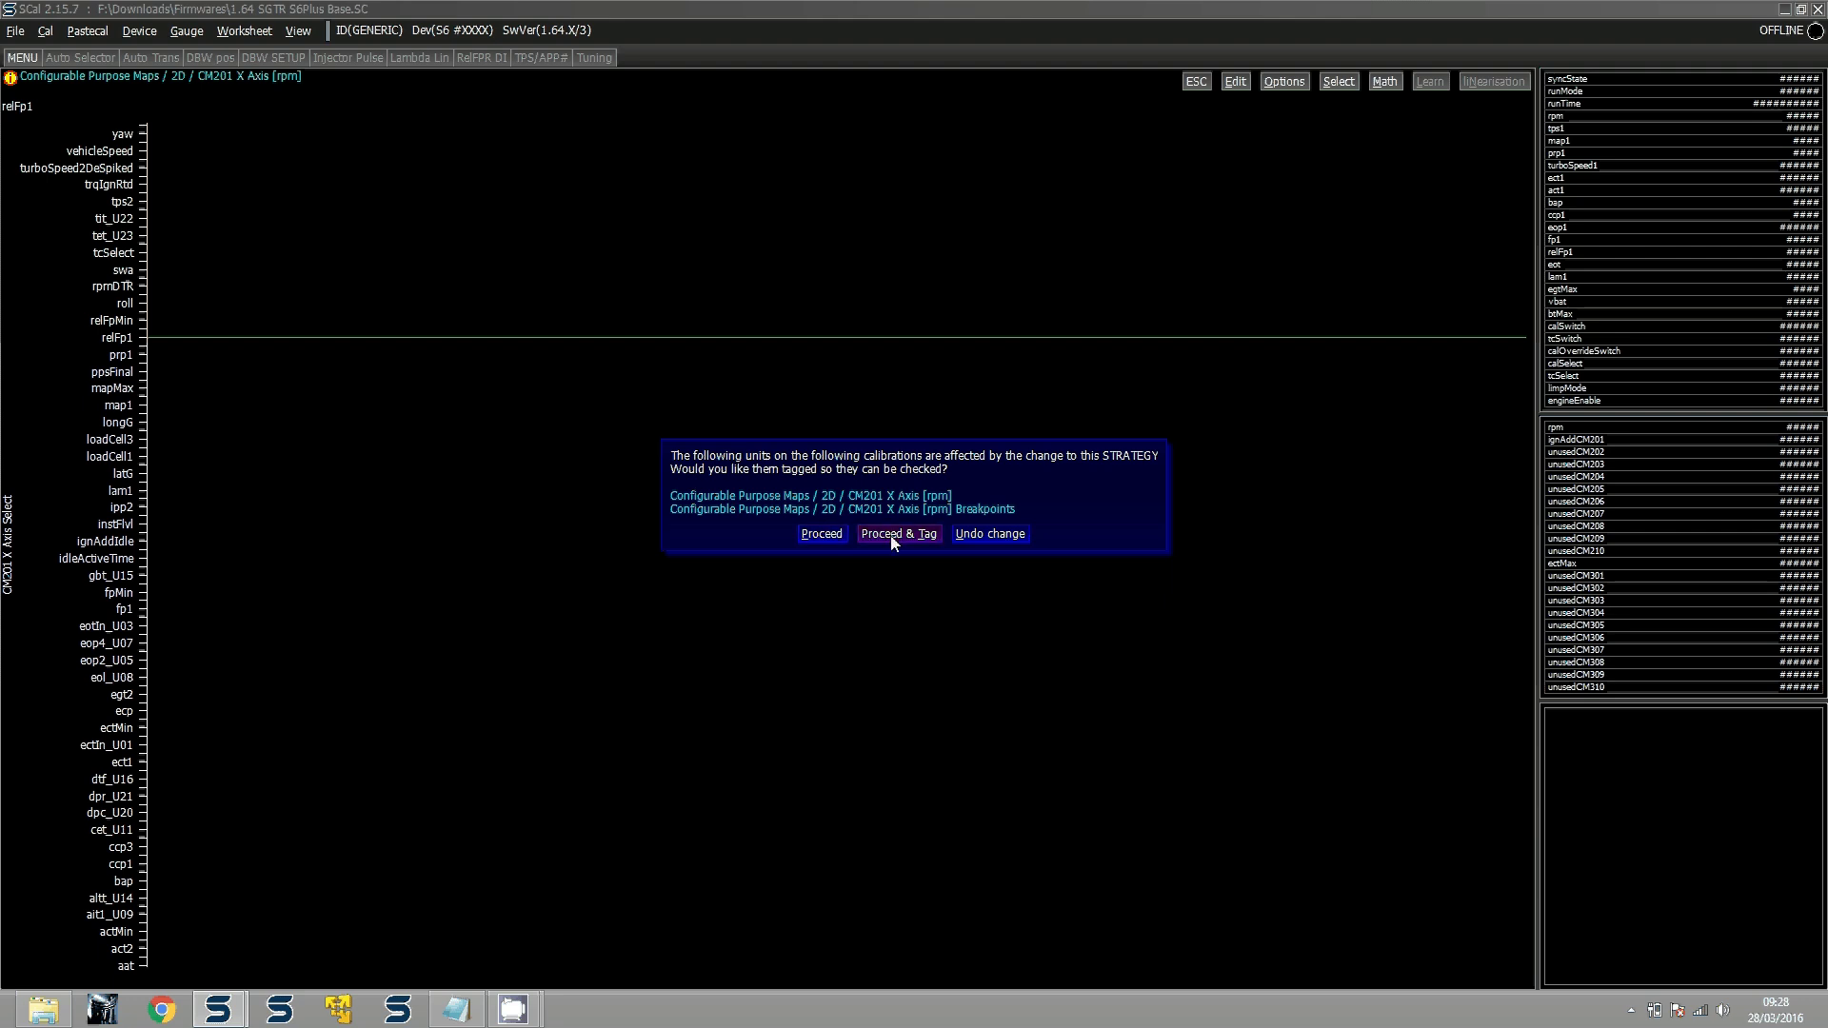
click(893, 534)
key(Up)
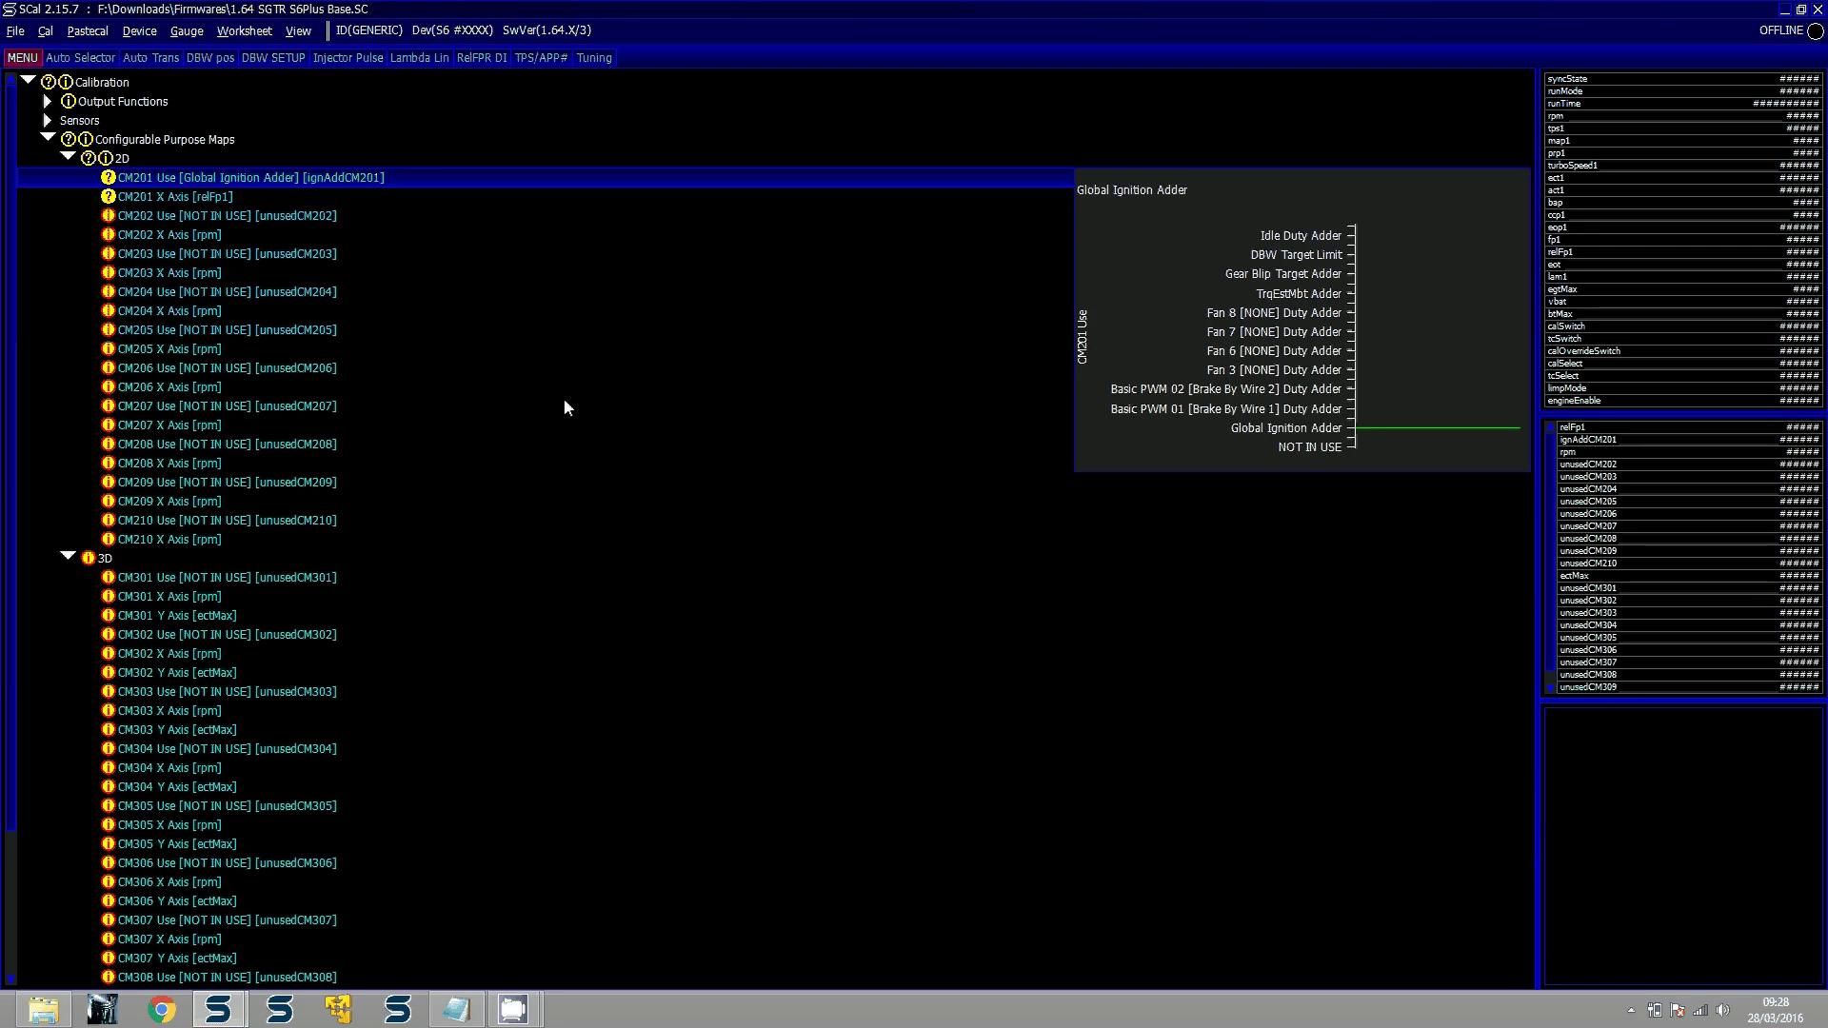
key(Down)
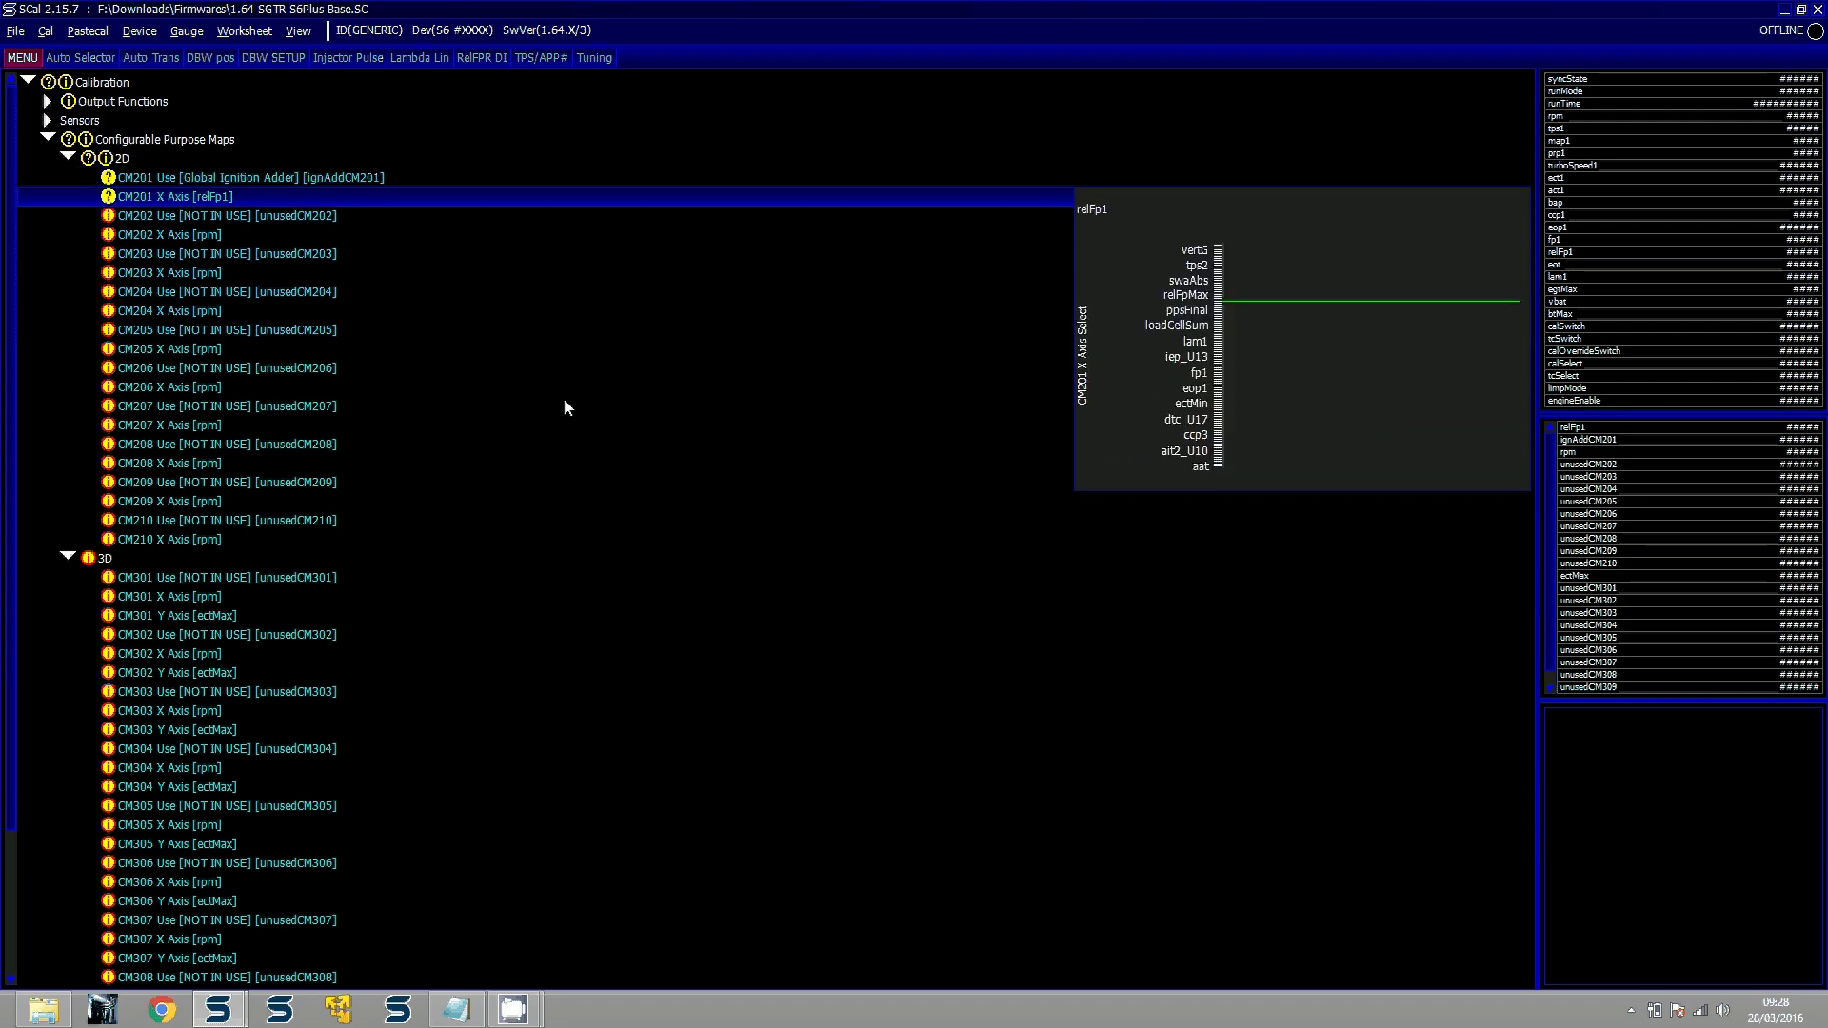
Turn off the Customising options view and expand the 2D group of Configurable Purpose Maps
click(298, 31)
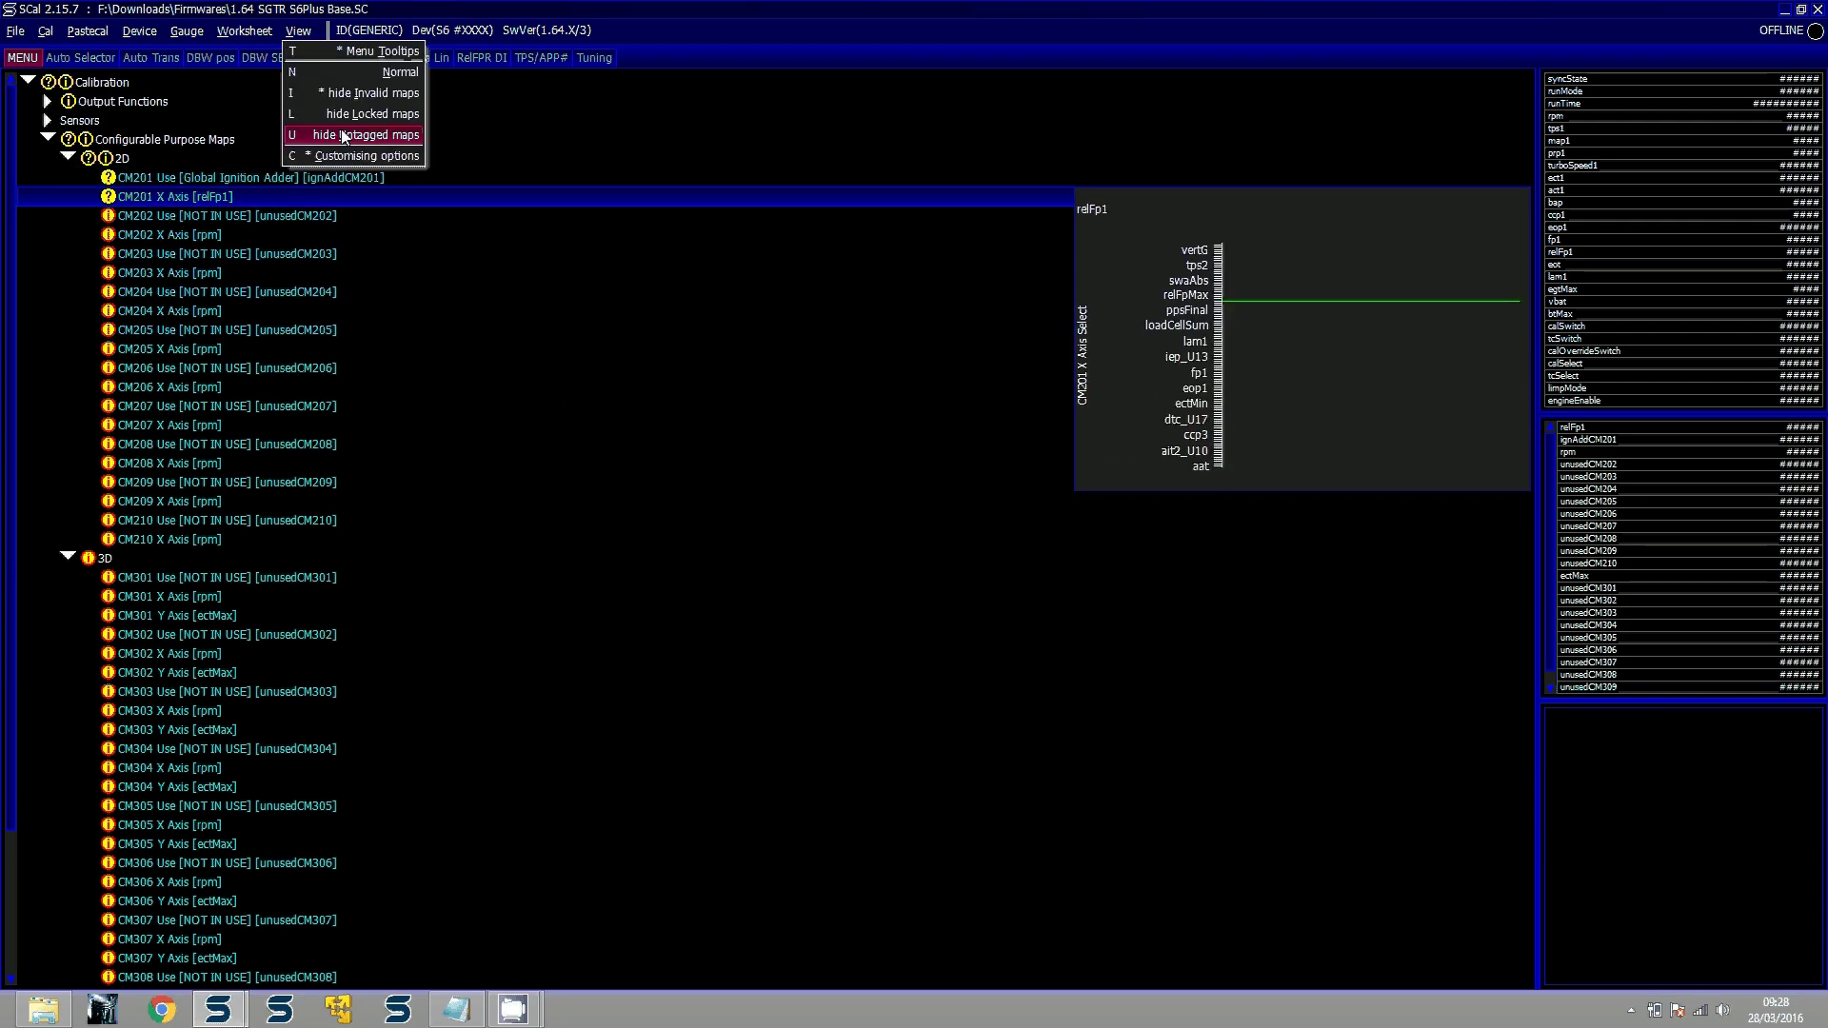
click(345, 156)
click(140, 750)
double_click(140, 750)
double_click(112, 767)
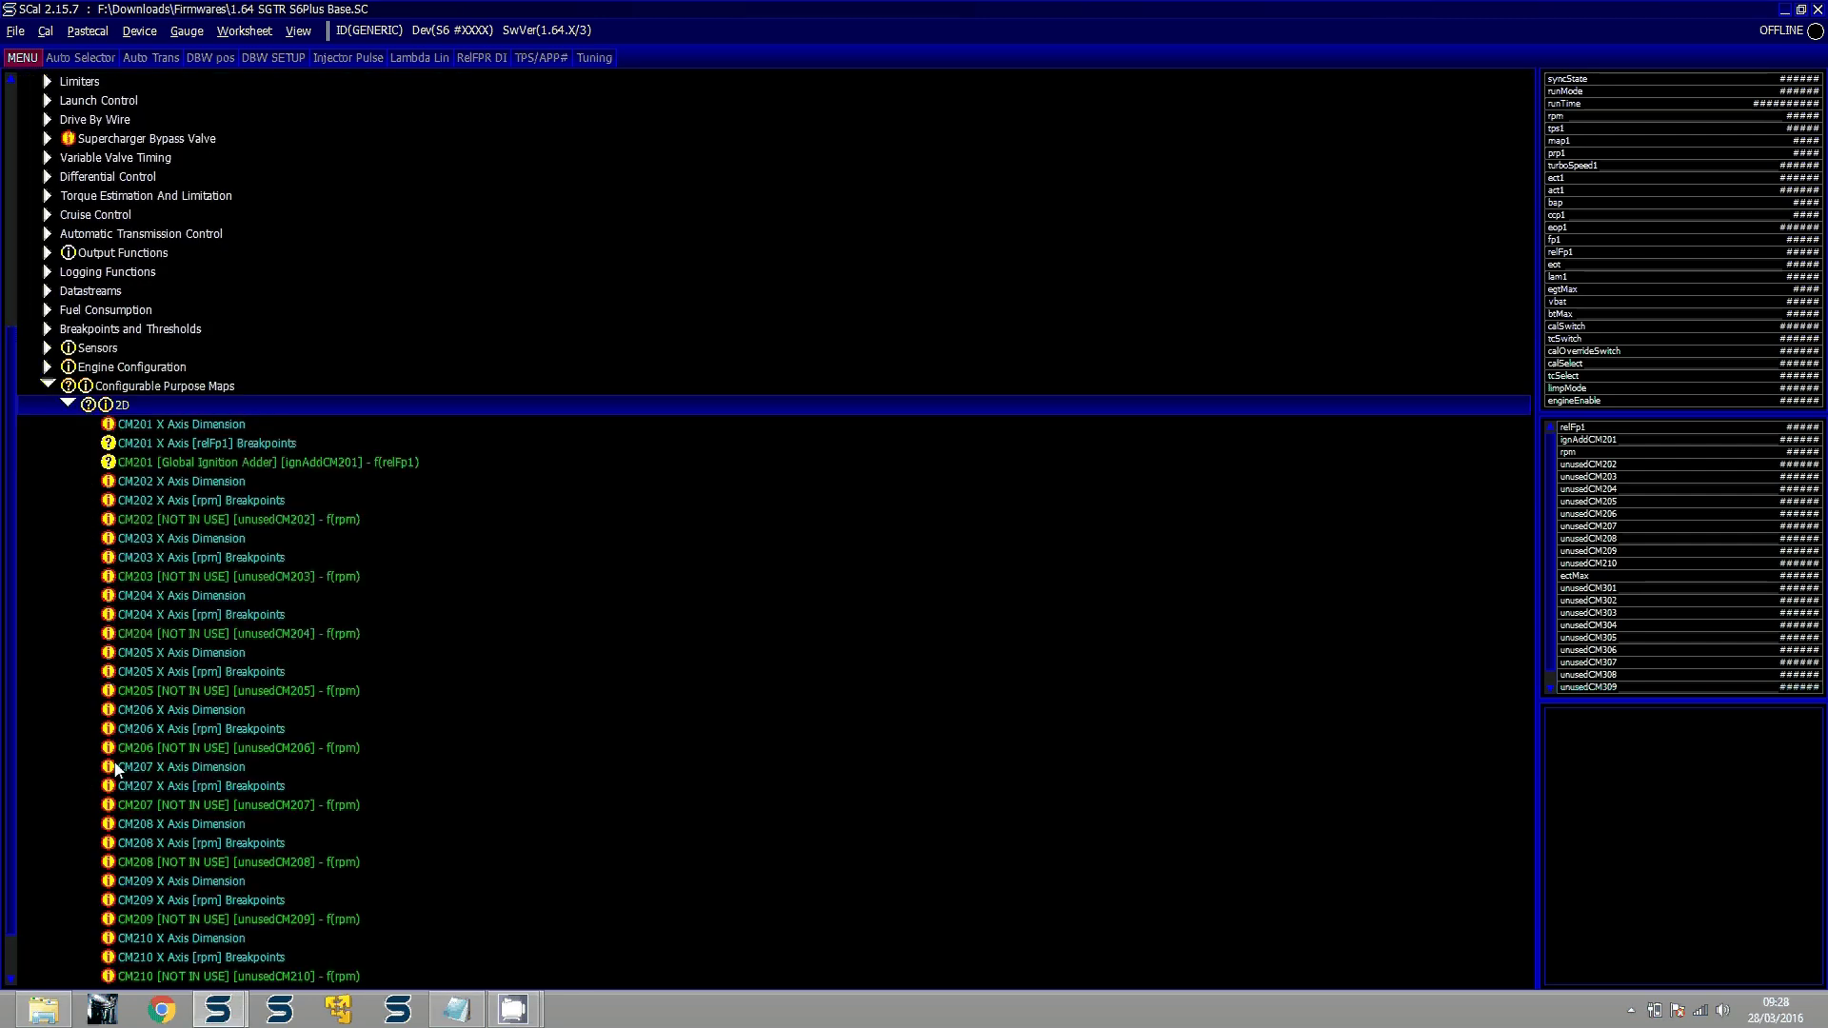
Review the CM201 Global Ignition Adder map, its relFp1 breakpoints and its X axis dimension
double_click(218, 463)
key(Escape)
key(Up)
key(Down)
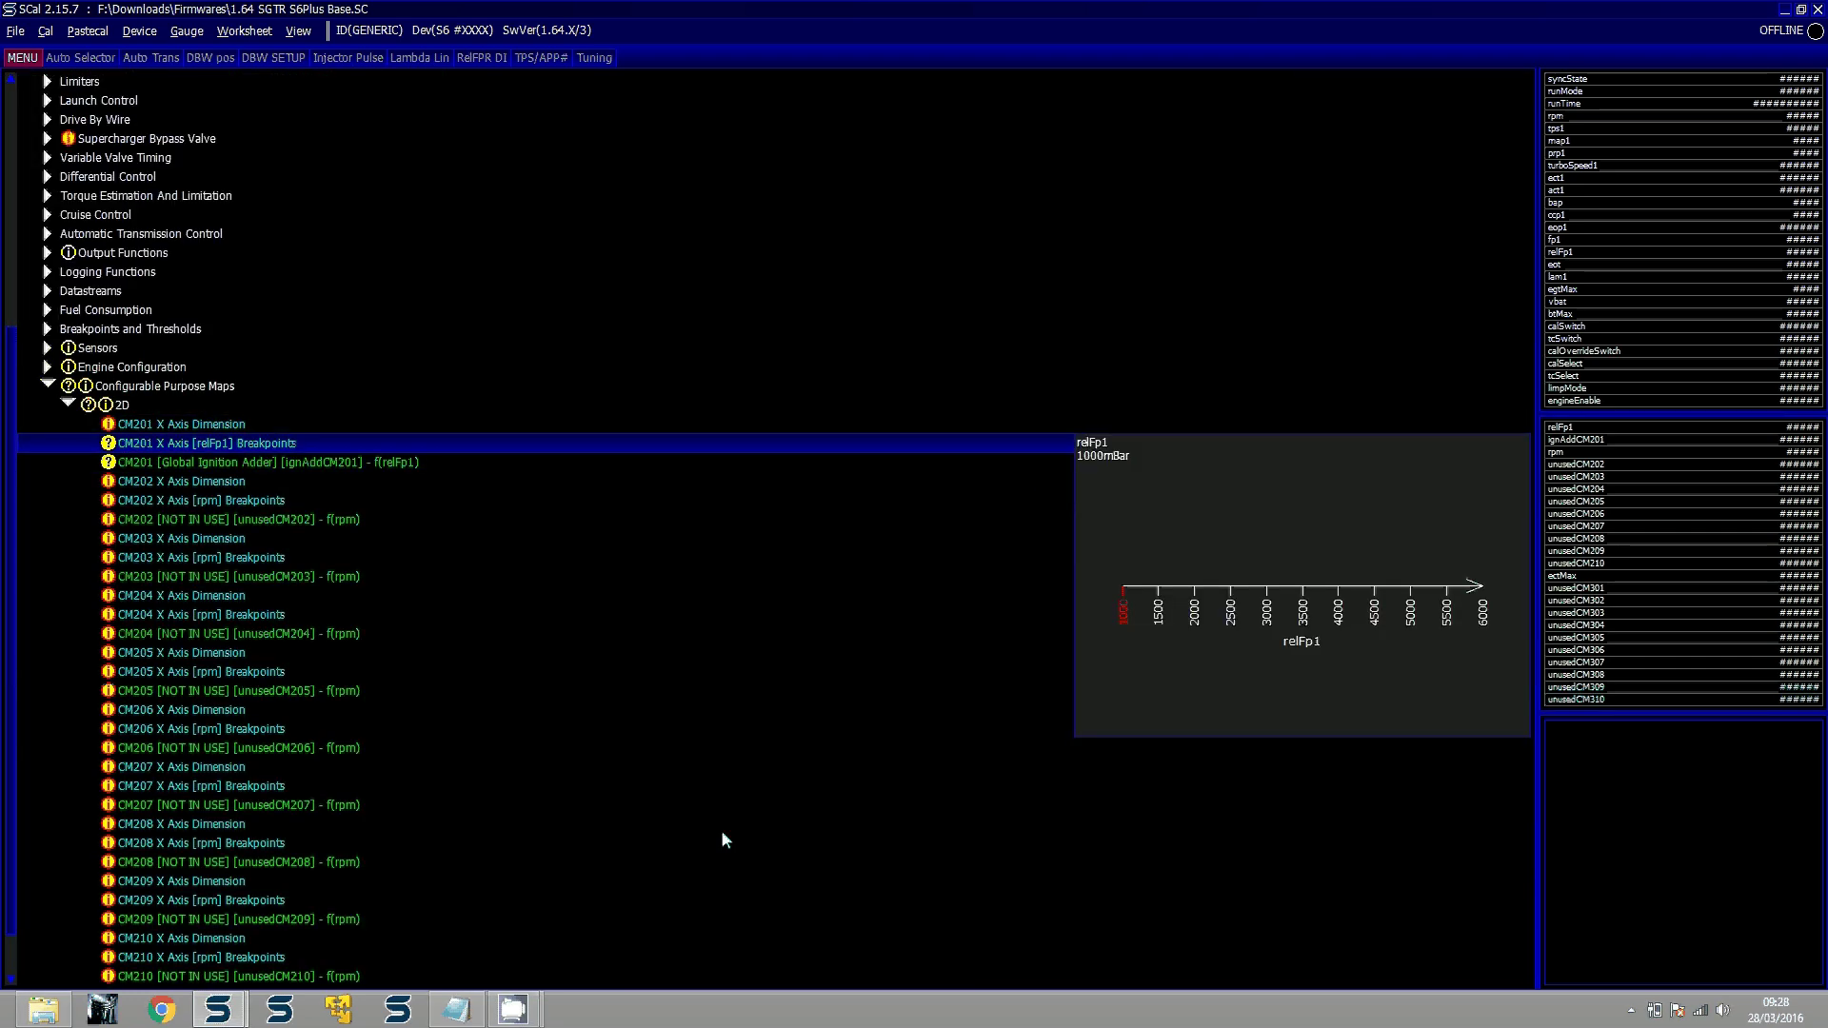
key(Up)
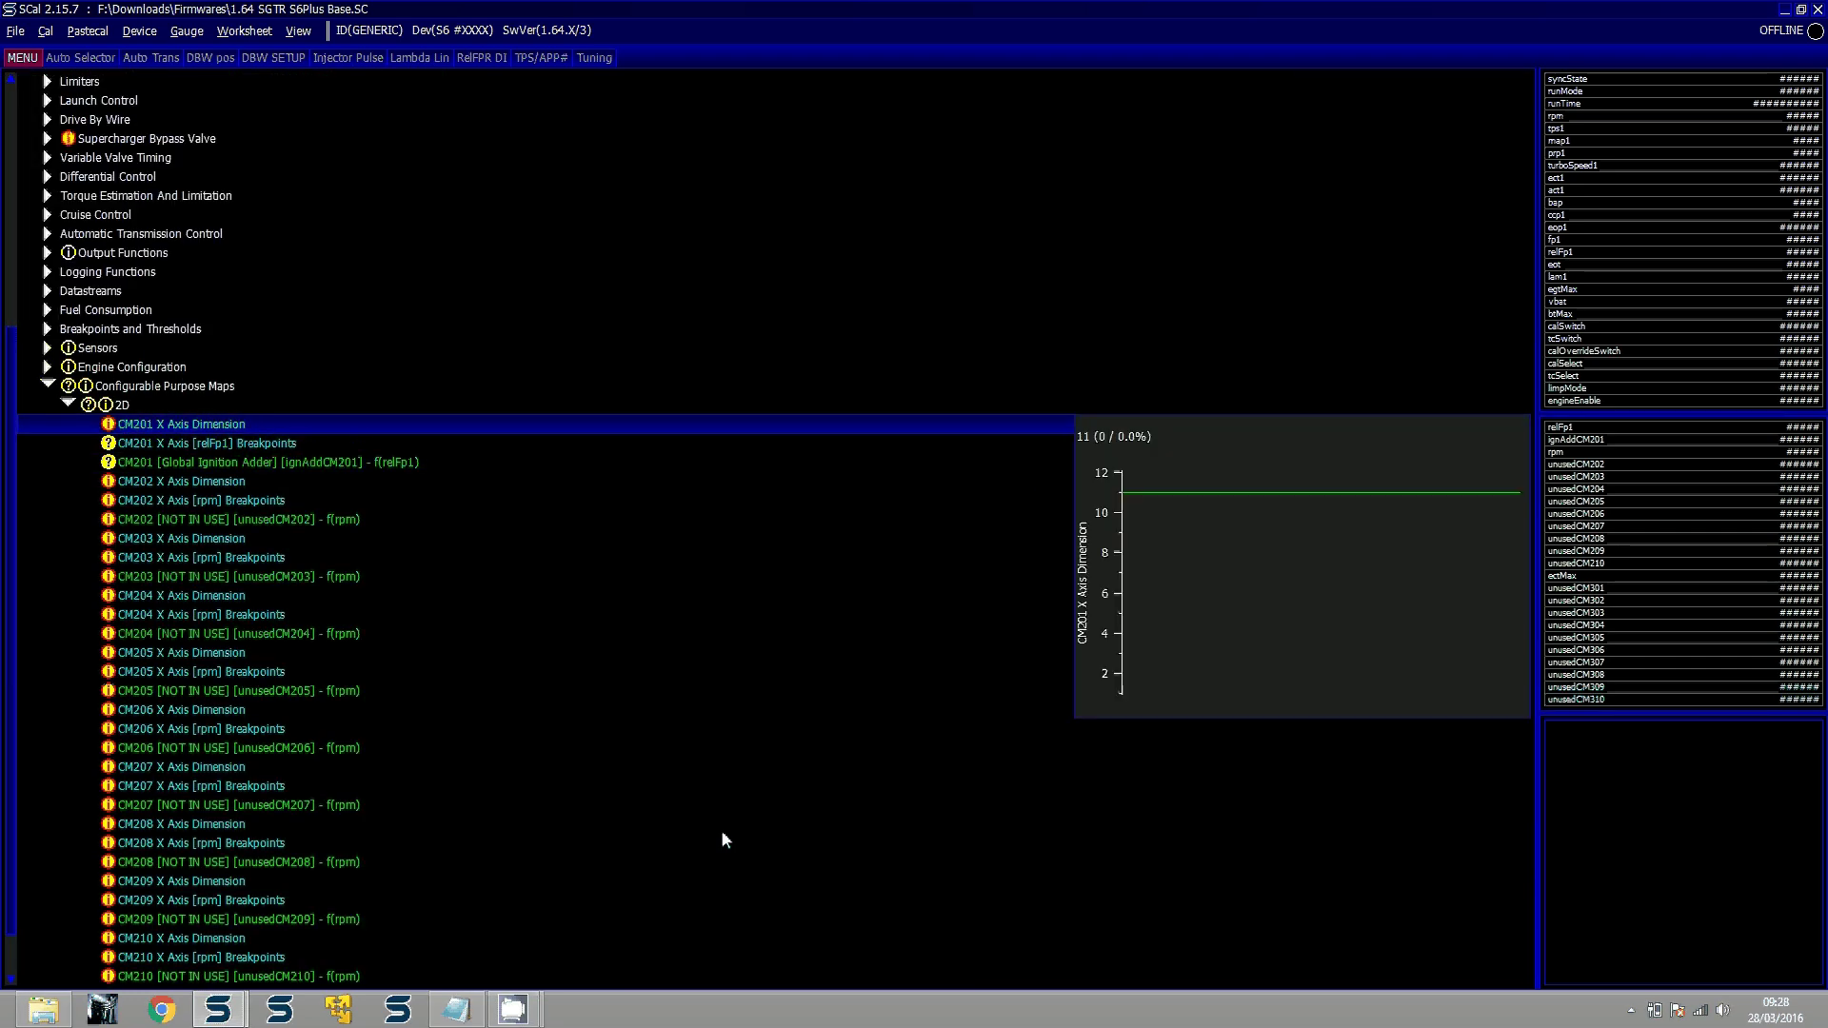
Set the CM201 ignition adder at the 2500 mBar breakpoint to 4.00° and collapse the 2D group
key(Down)
key(Return)
key(Right)
key(Right)
key(Right)
key(Left)
key(minus)
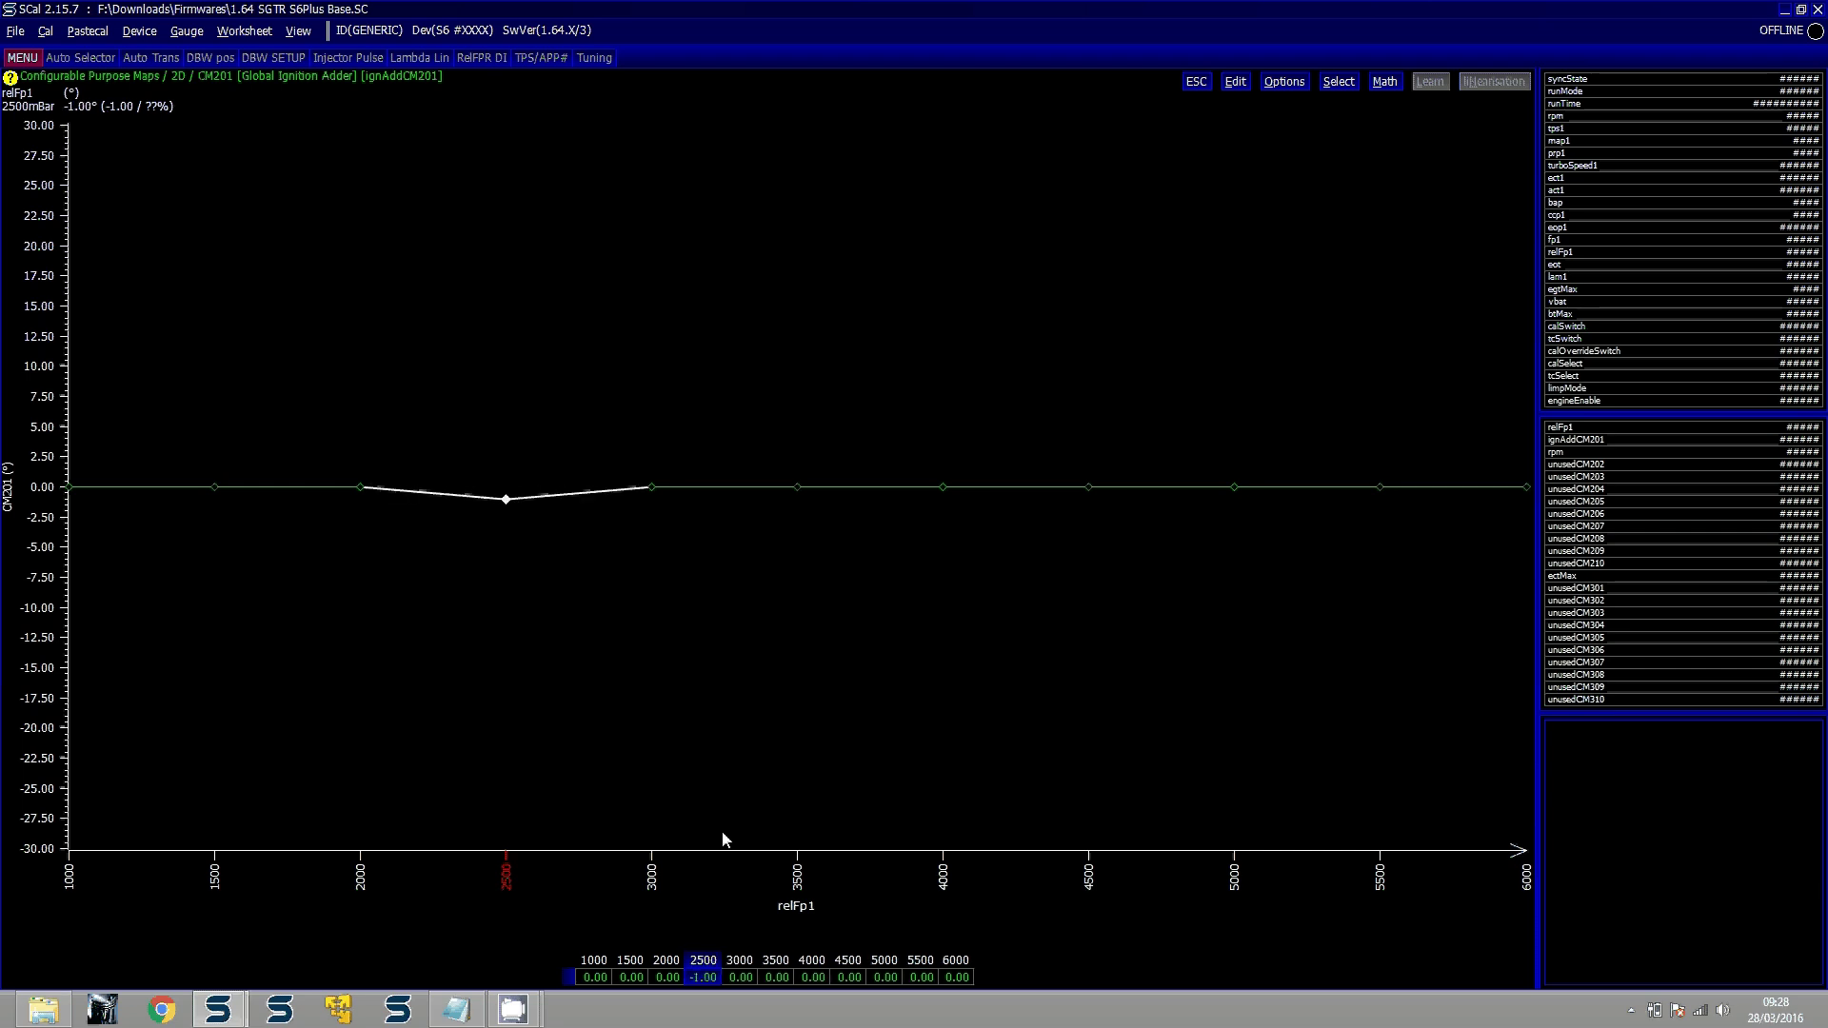
key(minus)
key(plus)
key(plus)
key(plus)
key(plus)
key(plus)
key(plus)
key(plus)
key(plus)
key(plus)
key(plus)
key(plus)
key(plus)
key(plus)
key(plus)
key(plus)
key(plus)
key(plus)
key(plus)
key(plus)
key(plus)
key(plus)
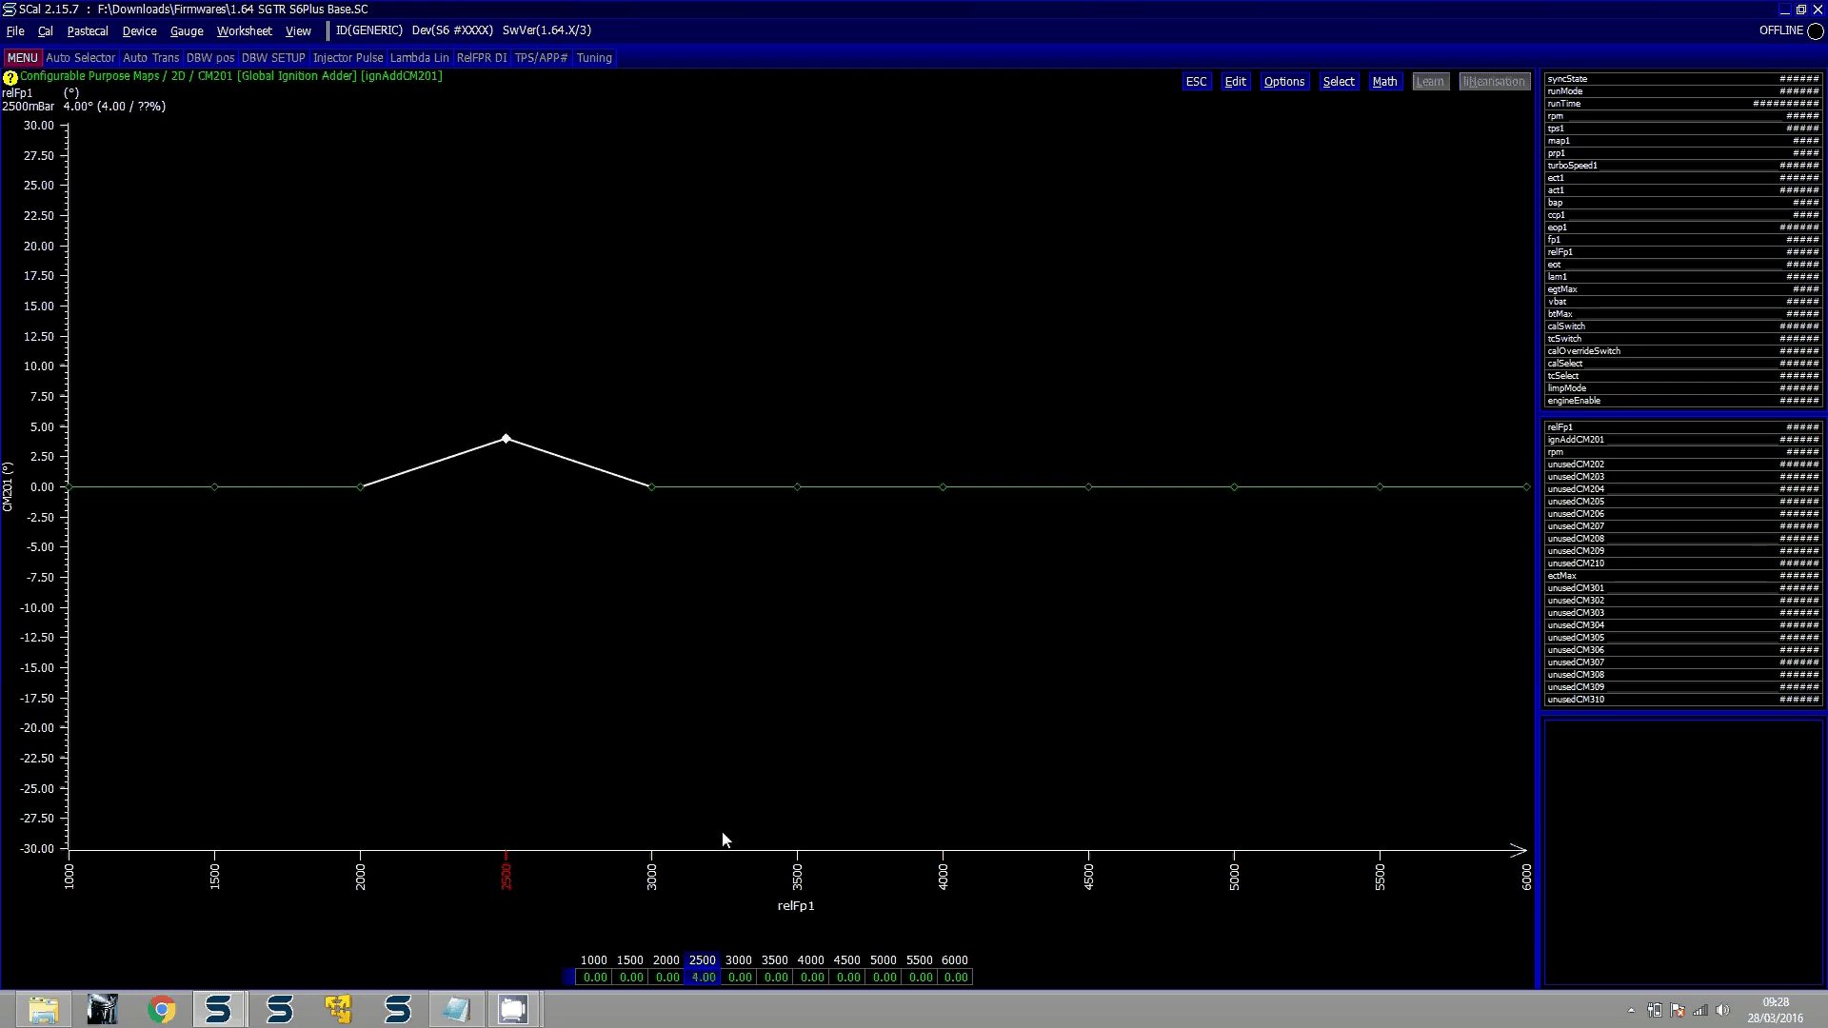
key(Escape)
key(Up)
key(Up)
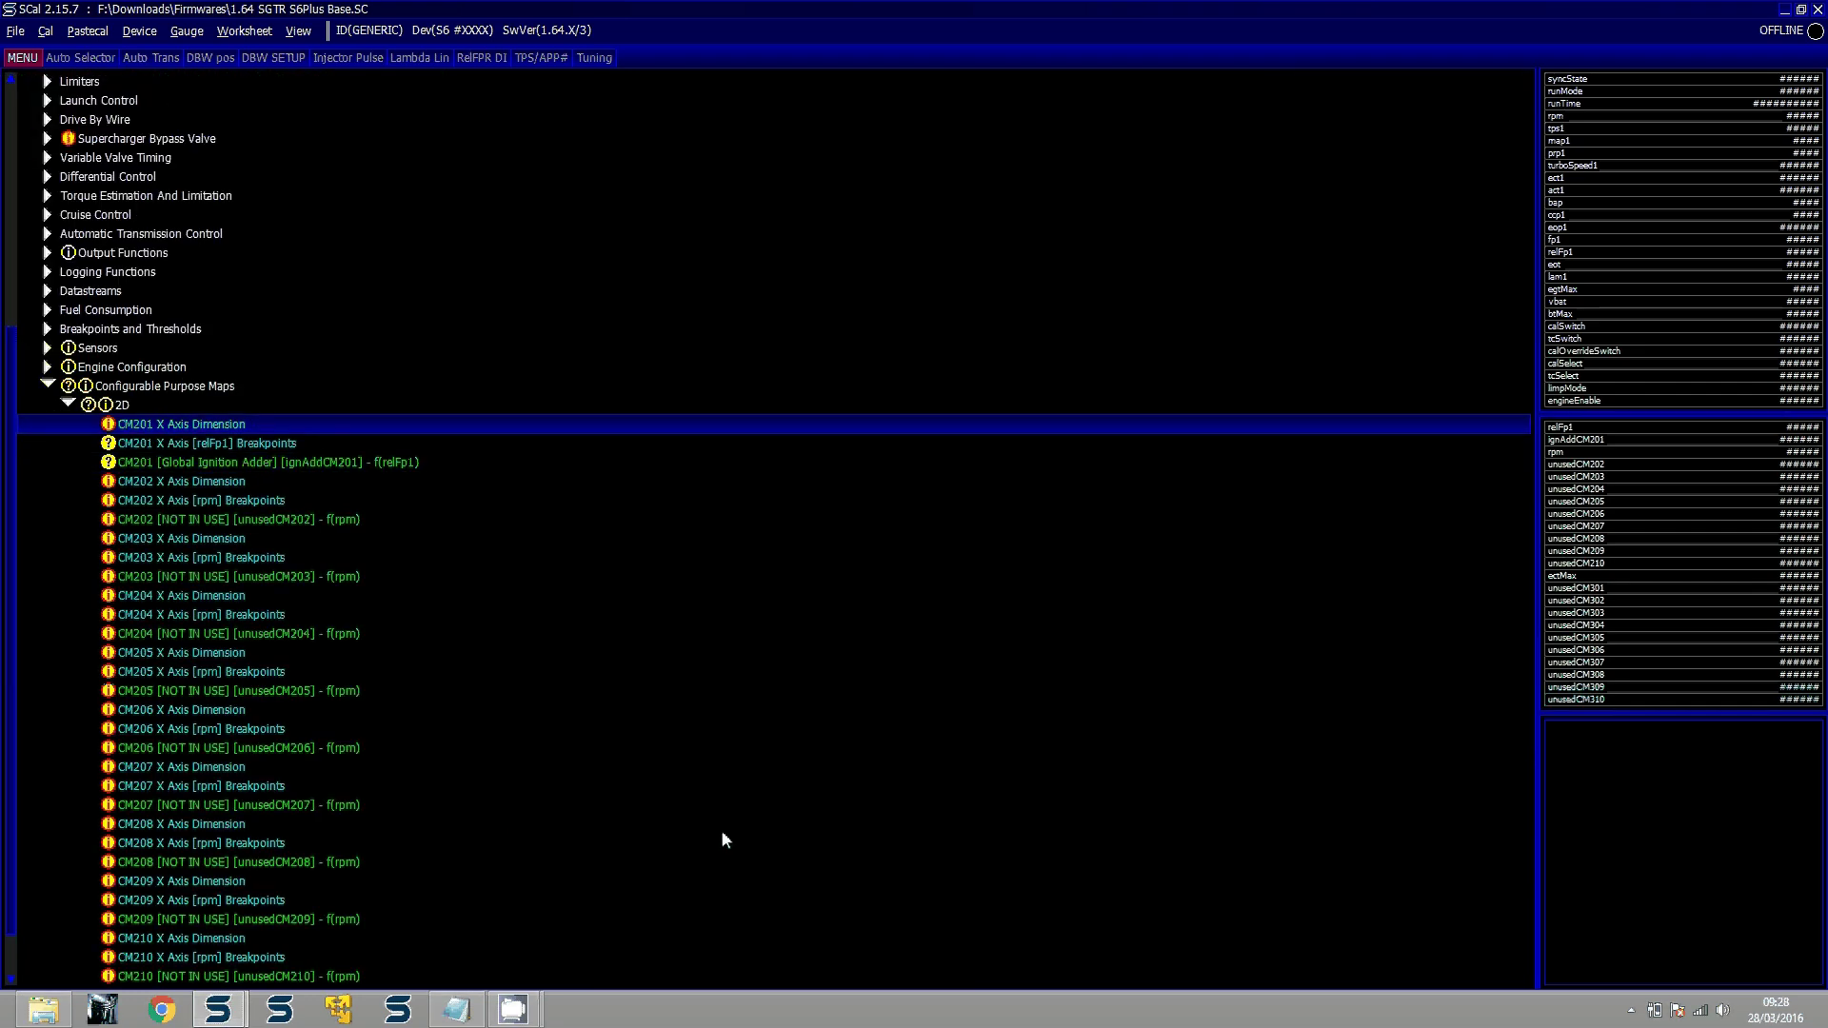
key(Left)
key(Left)
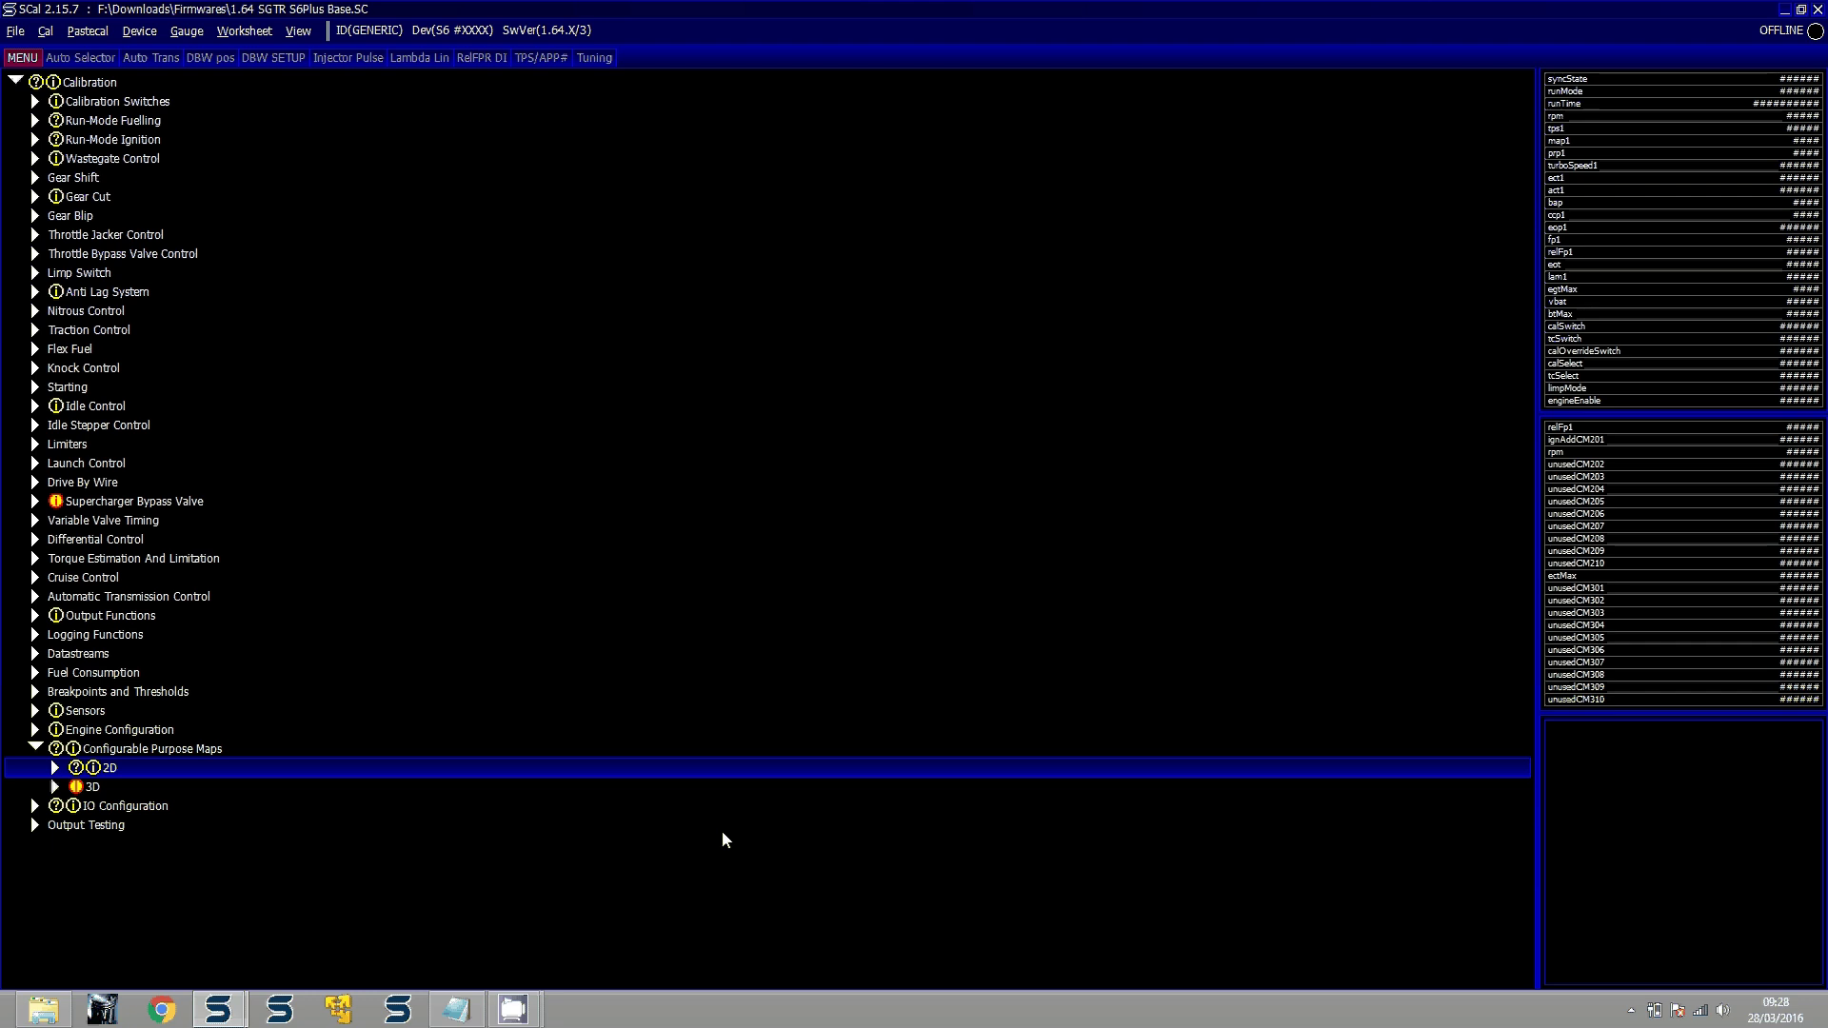
Turn the Customising options view back on and expand the 3D group of Configurable Purpose Maps
click(303, 31)
click(329, 92)
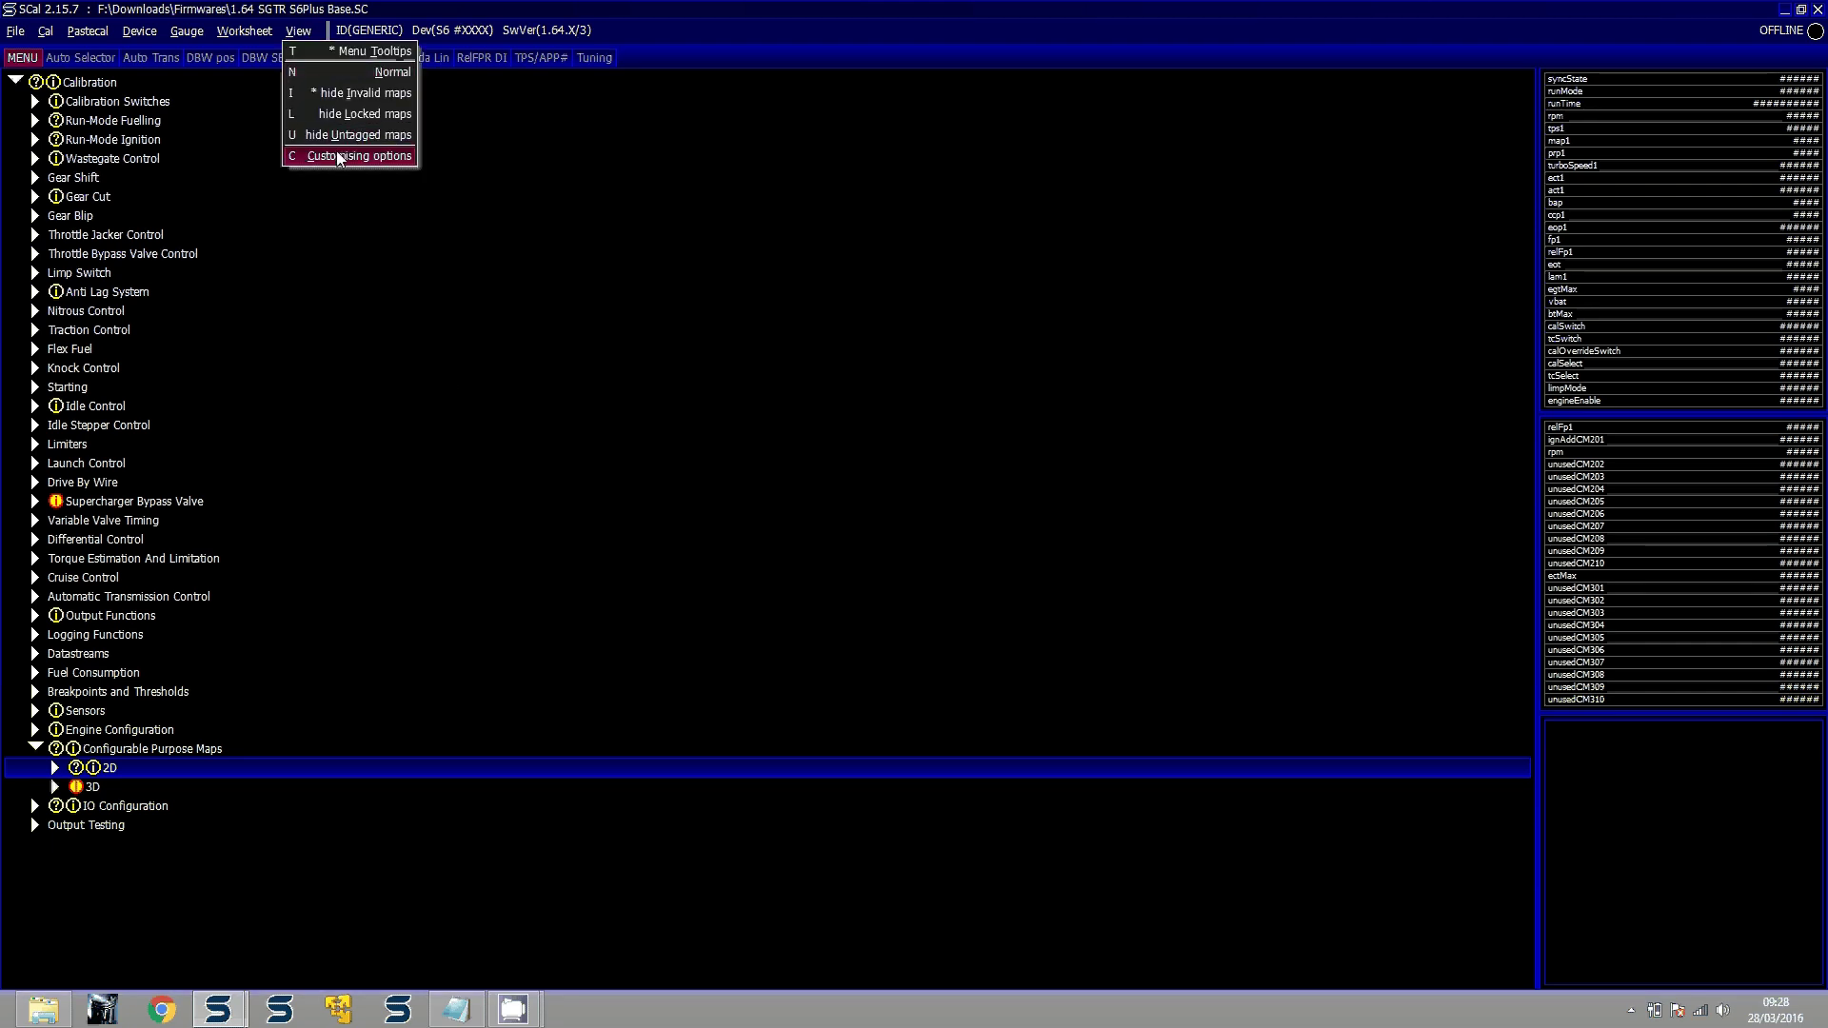
click(339, 154)
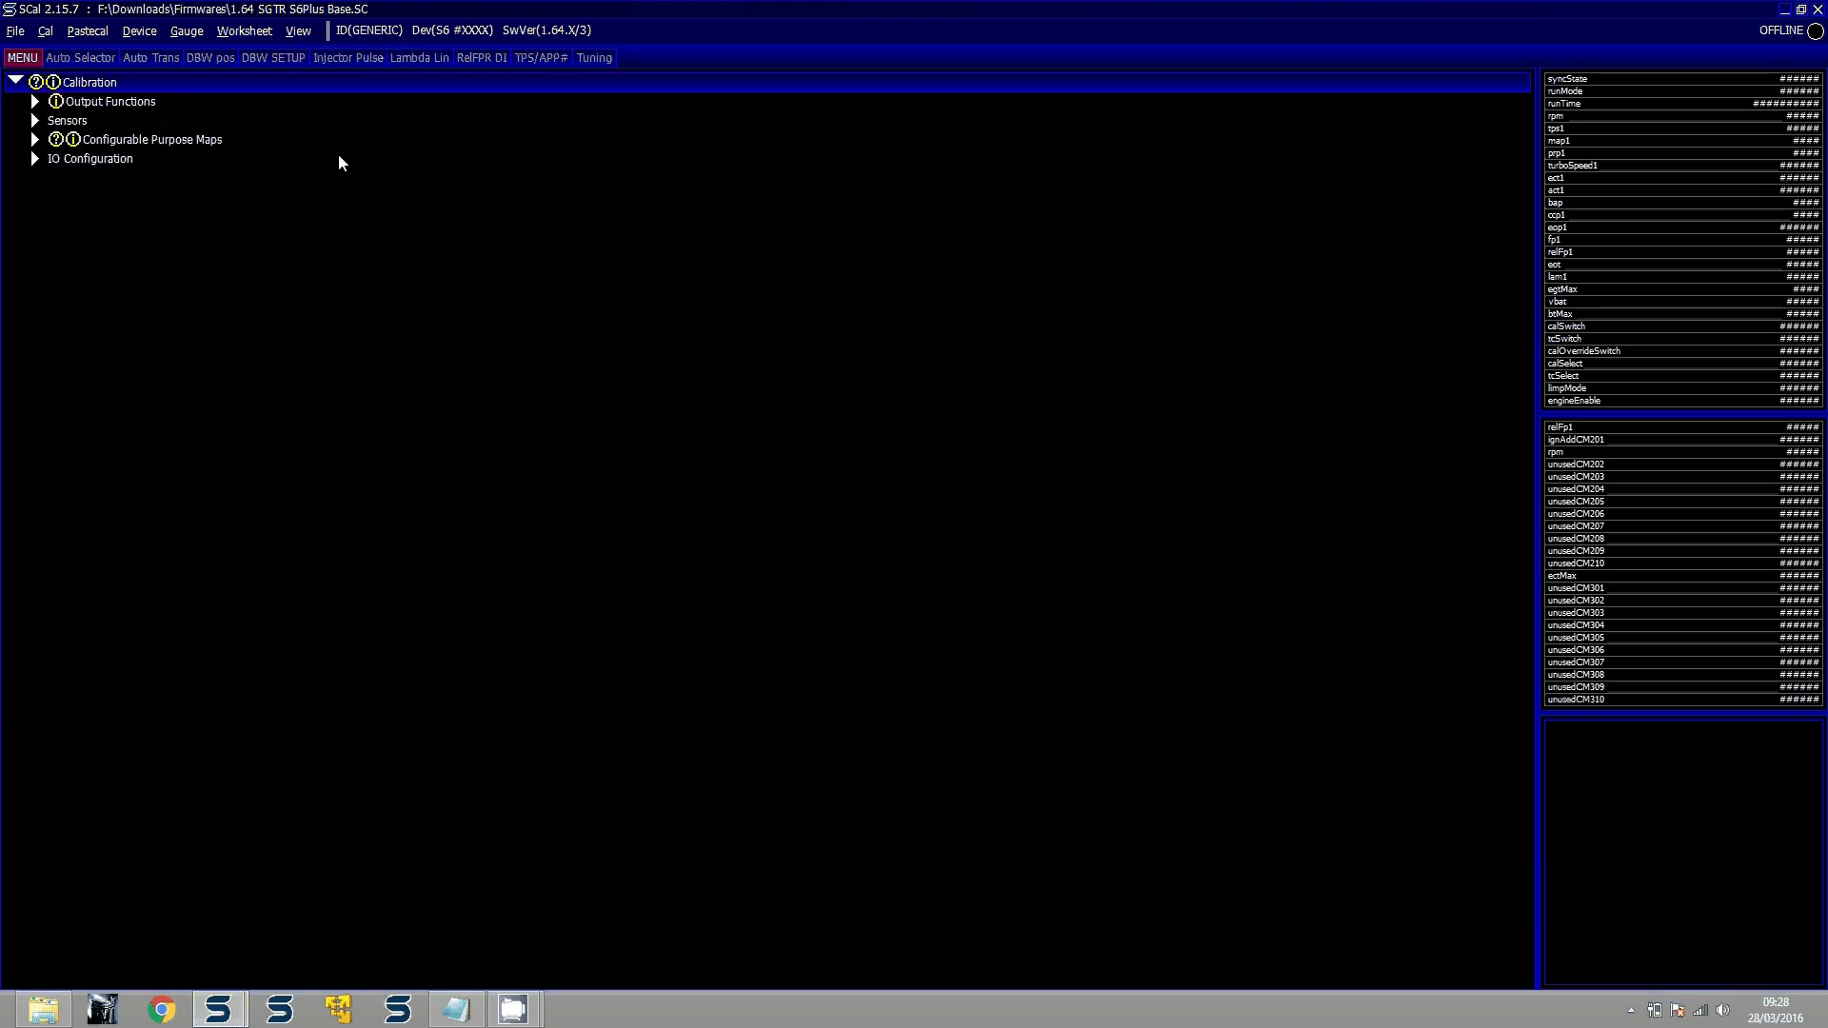
double_click(152, 140)
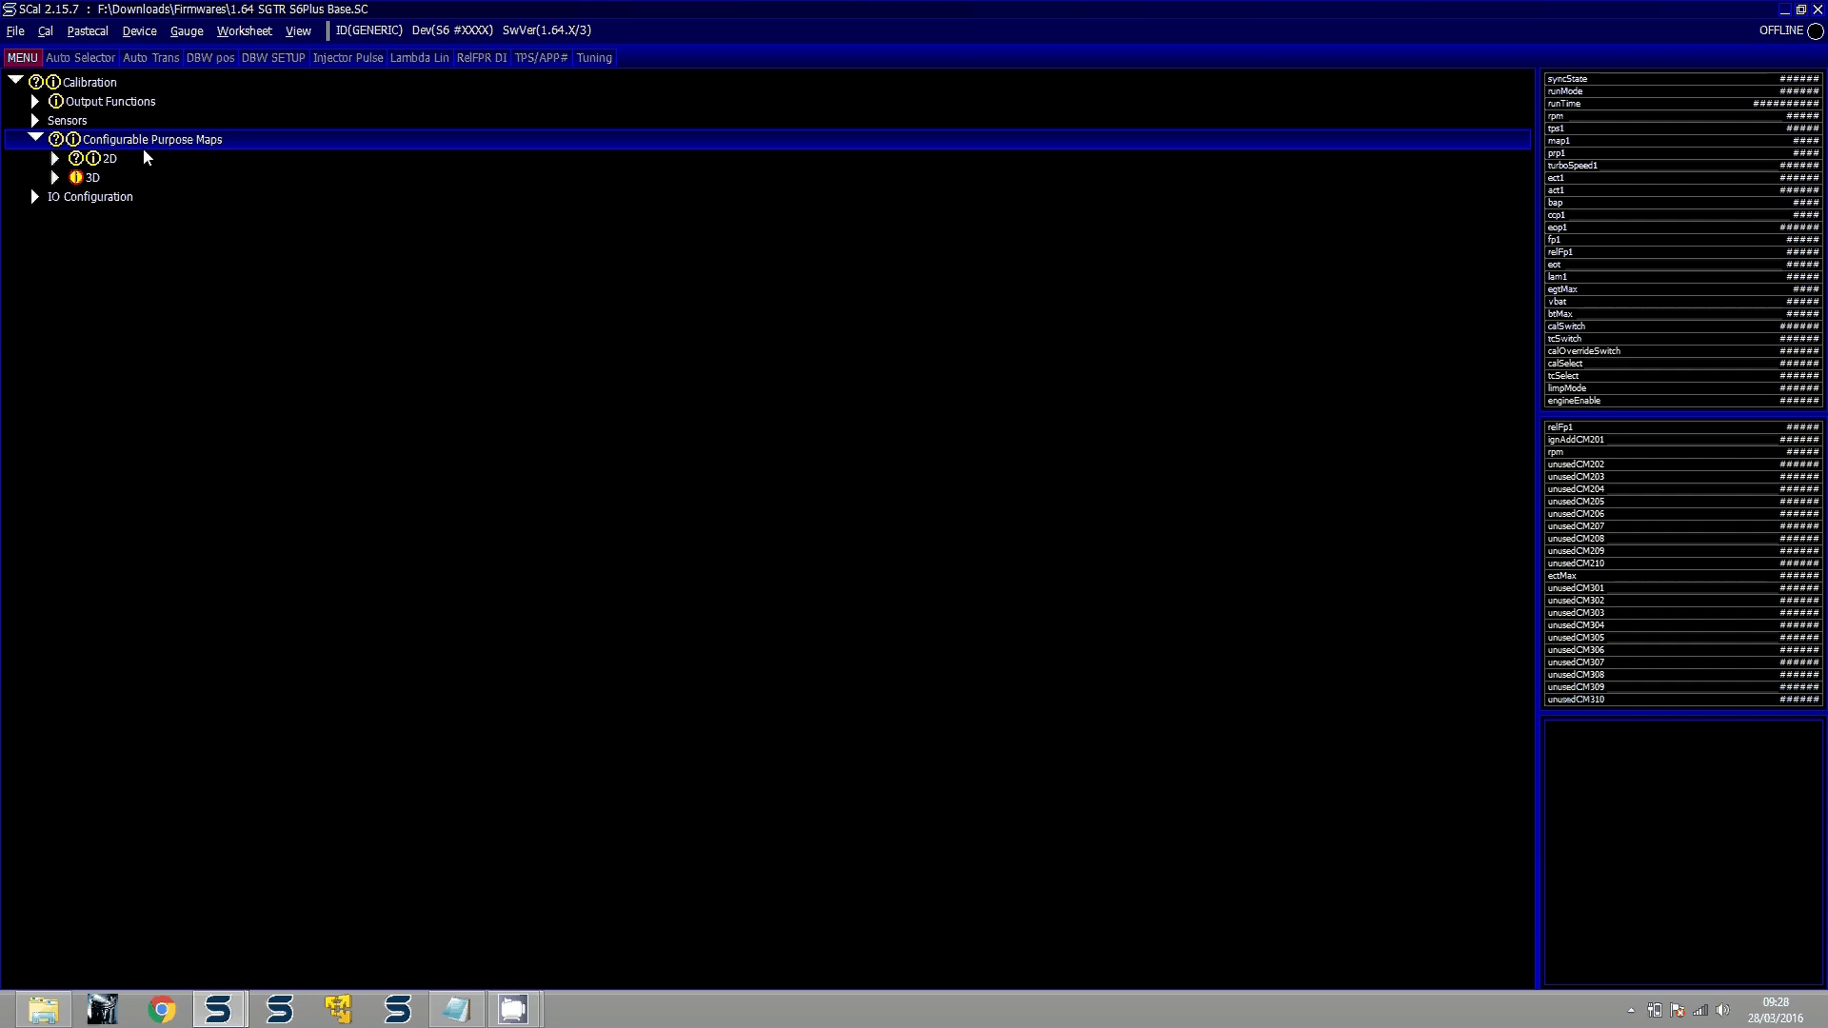
double_click(114, 178)
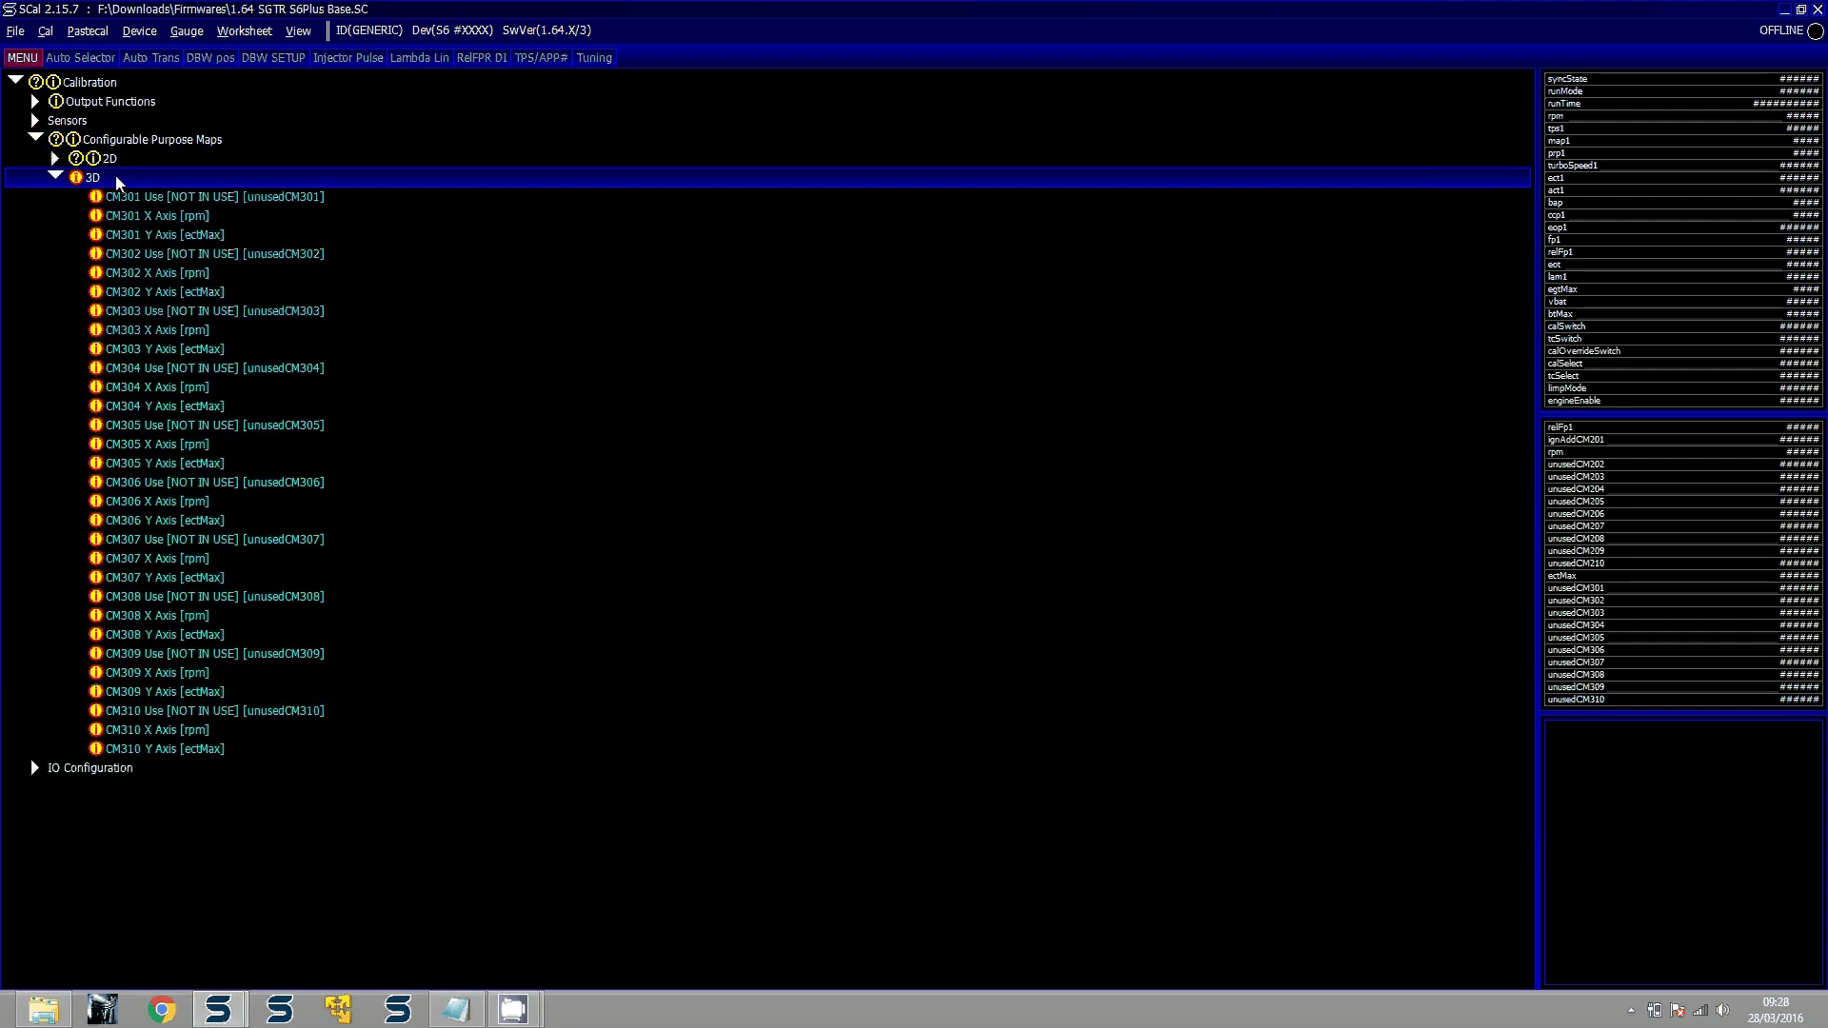
Set the use of configurable 3D map CM301 to LaunchRpm Adder and accept the change
double_click(155, 199)
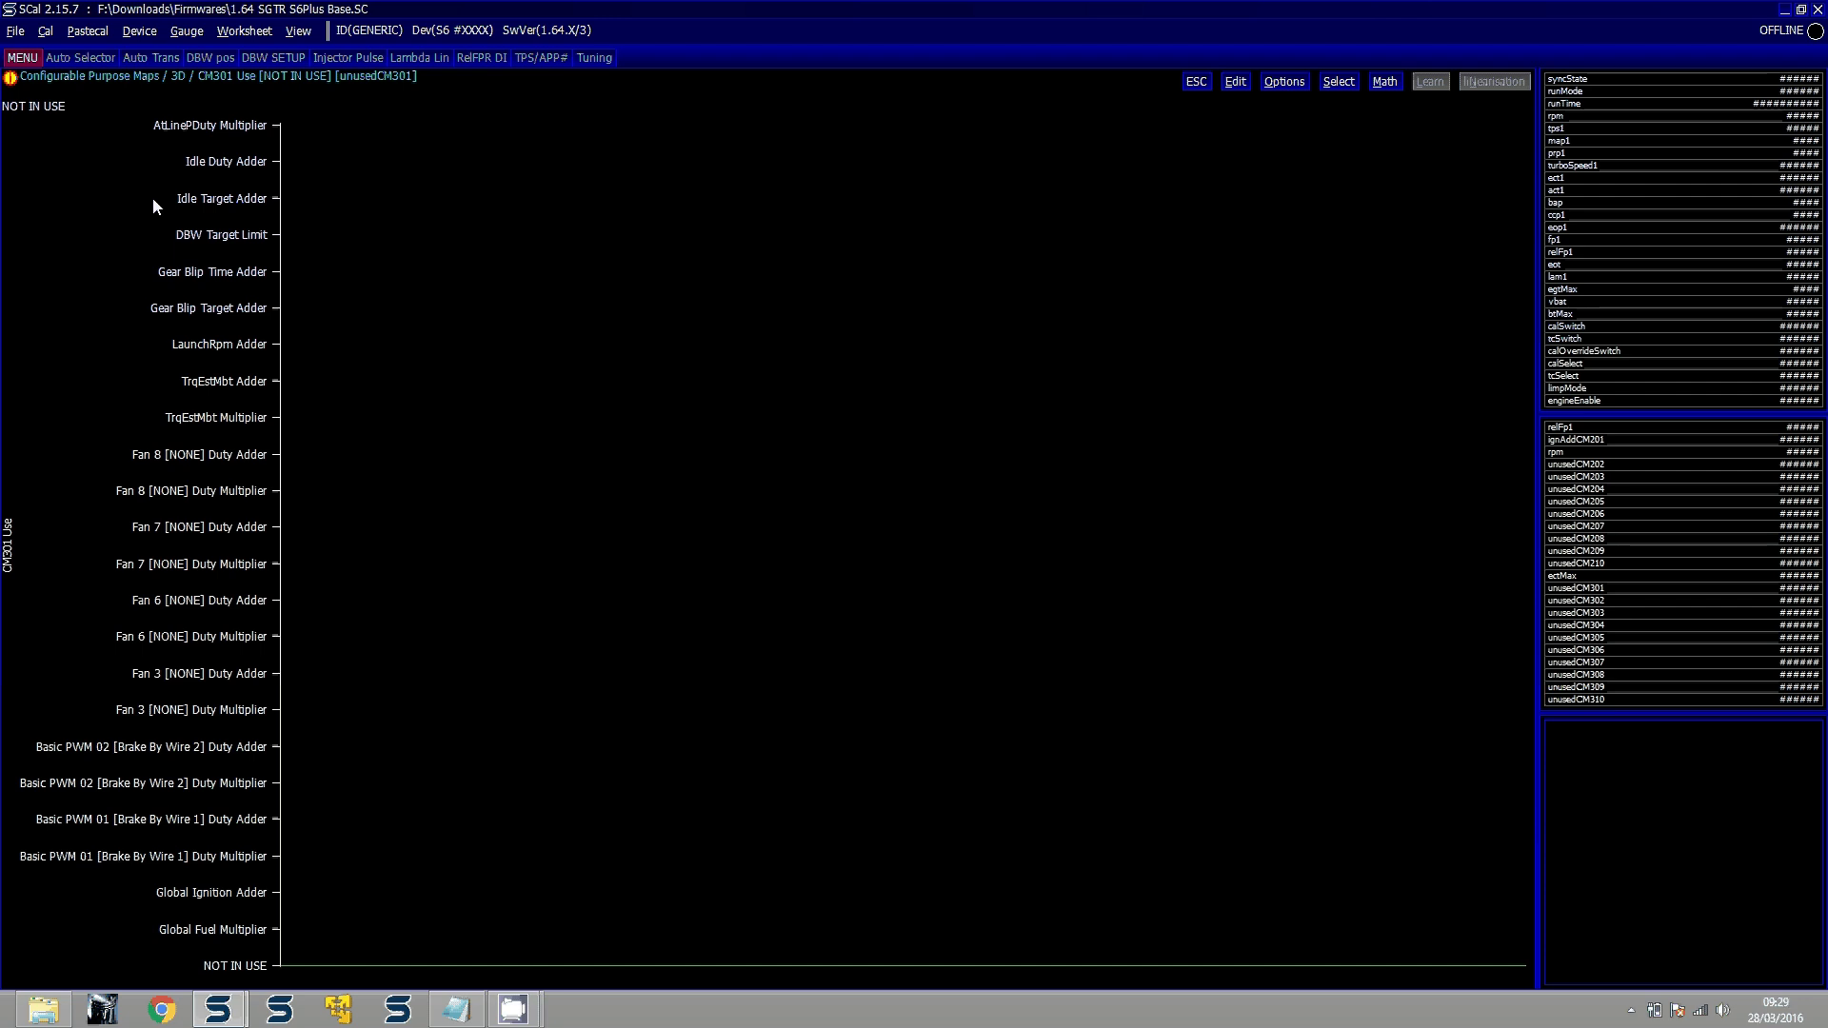
key(Return)
key(Down)
key(Down)
key(Down)
key(Down)
key(Down)
key(Down)
key(Down)
key(Down)
key(Down)
key(Down)
key(Down)
key(Down)
key(Down)
key(Down)
key(Down)
key(Down)
key(Down)
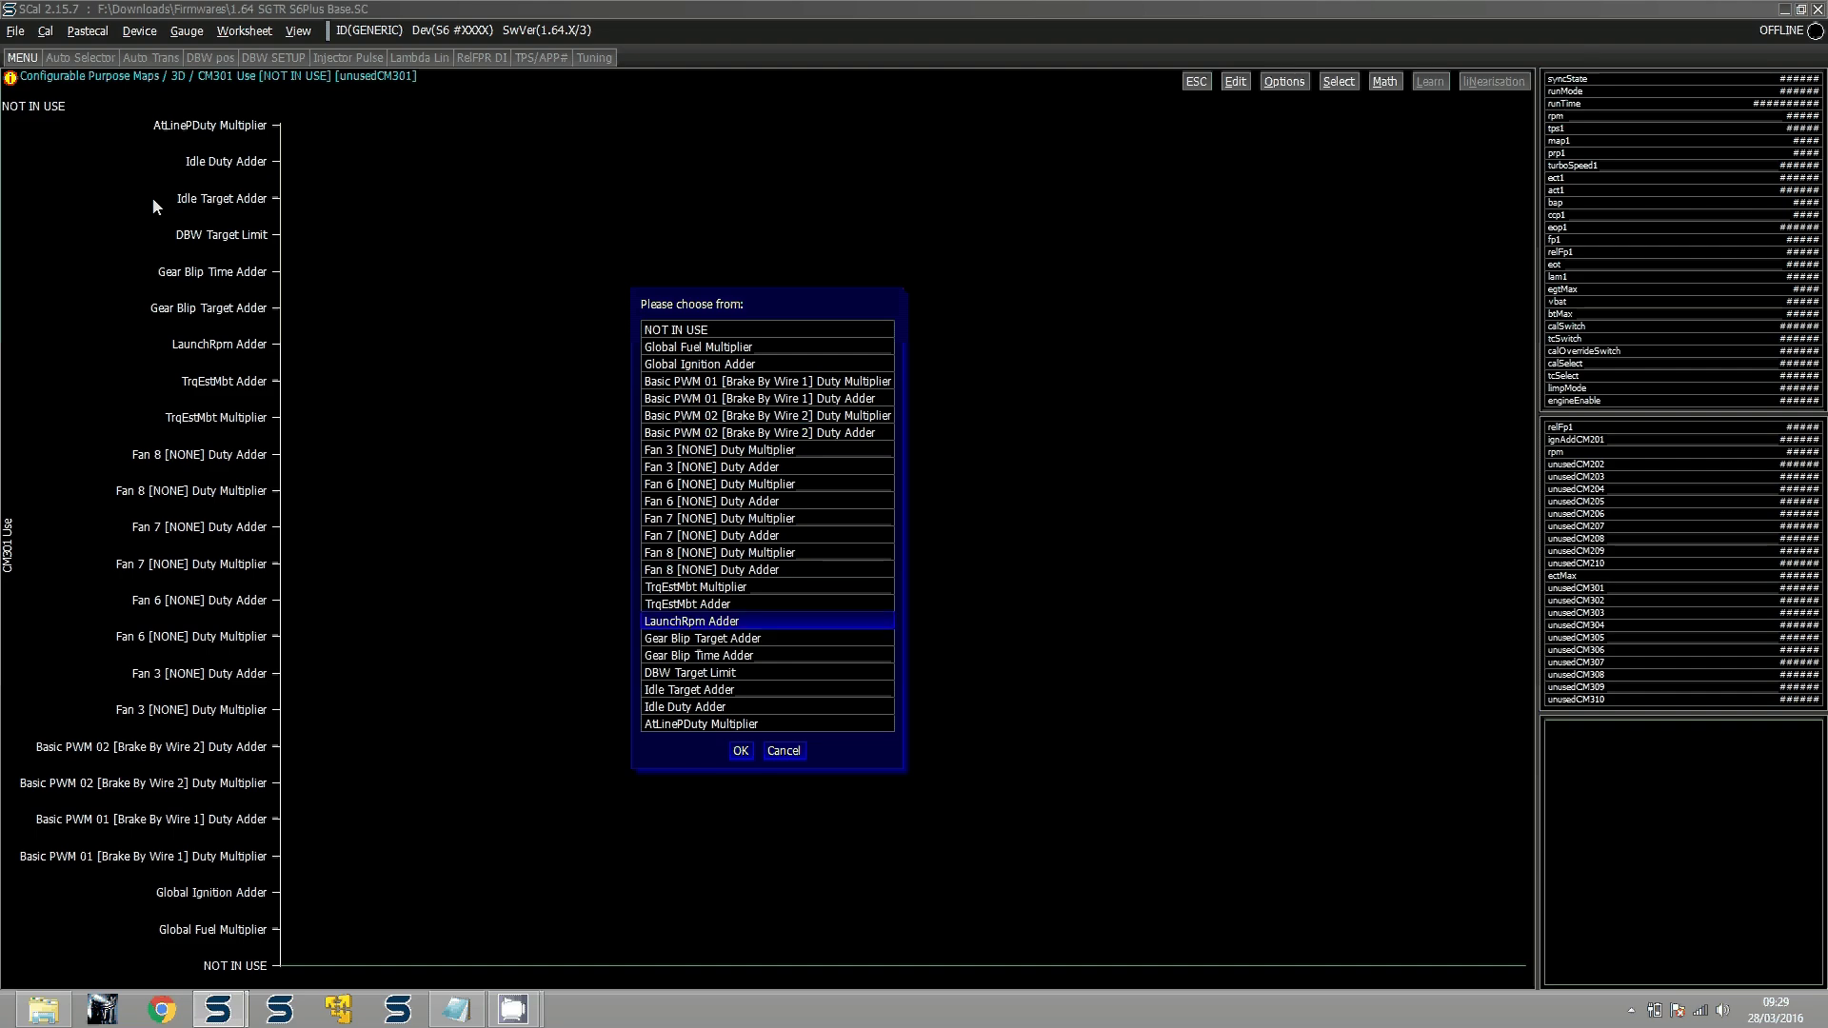
key(Return)
key(Return)
Set the CM301 X axis to map1 and accept the change to its affected calibrations
key(Down)
key(Return)
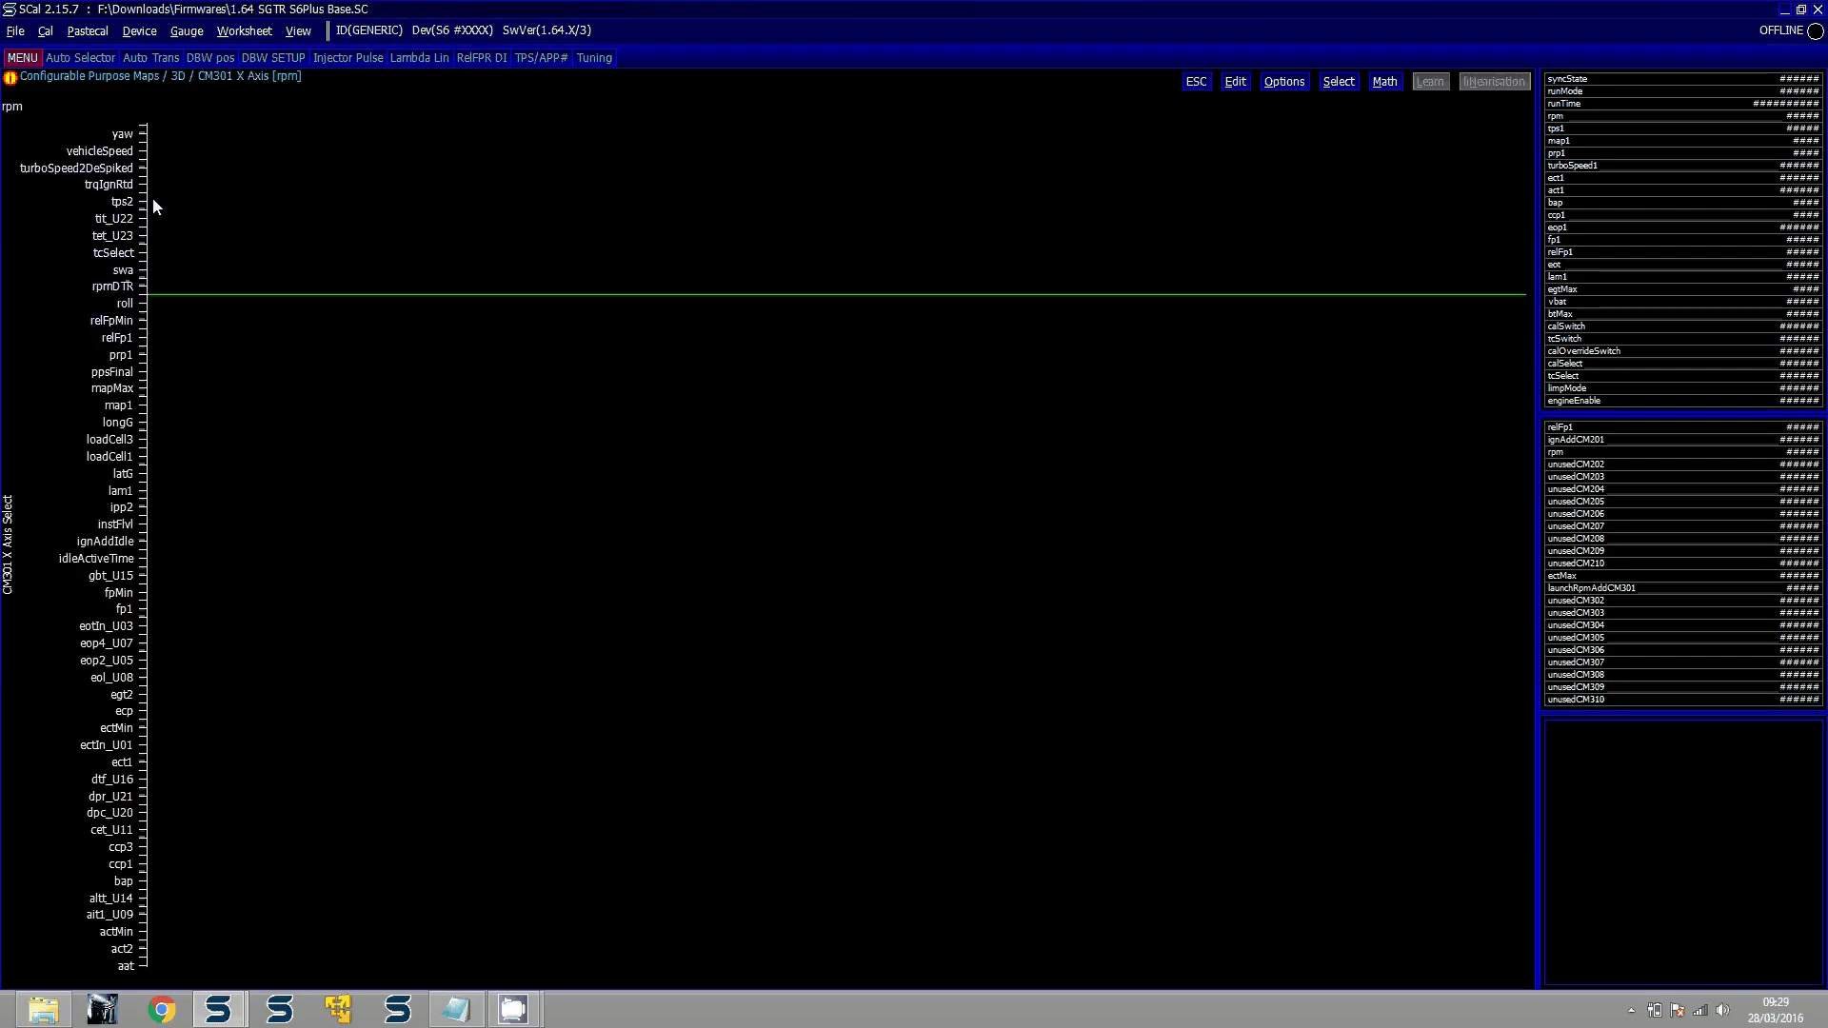
key(Return)
text(map)
key(Return)
key(Return)
Set the CM301 Y axis to tps1, accept the change, and return to the CM301 Use entry
key(Down)
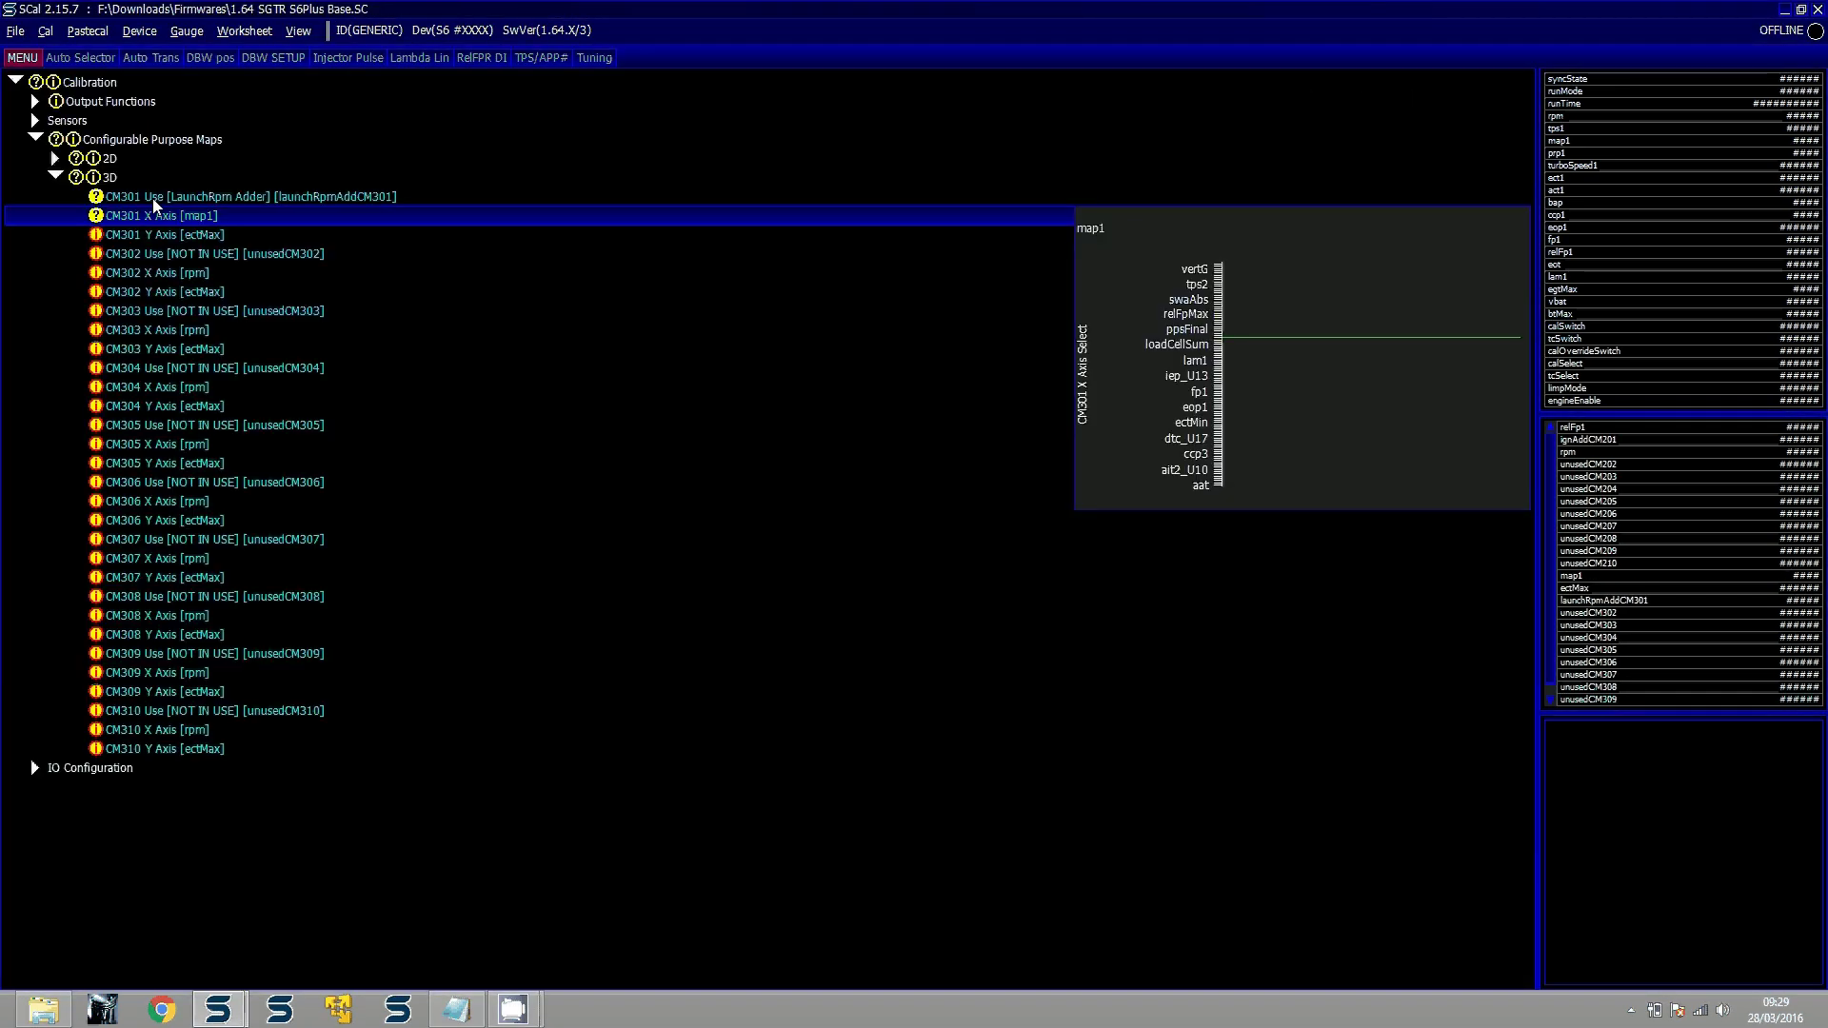
key(Return)
key(Return)
text(tp)
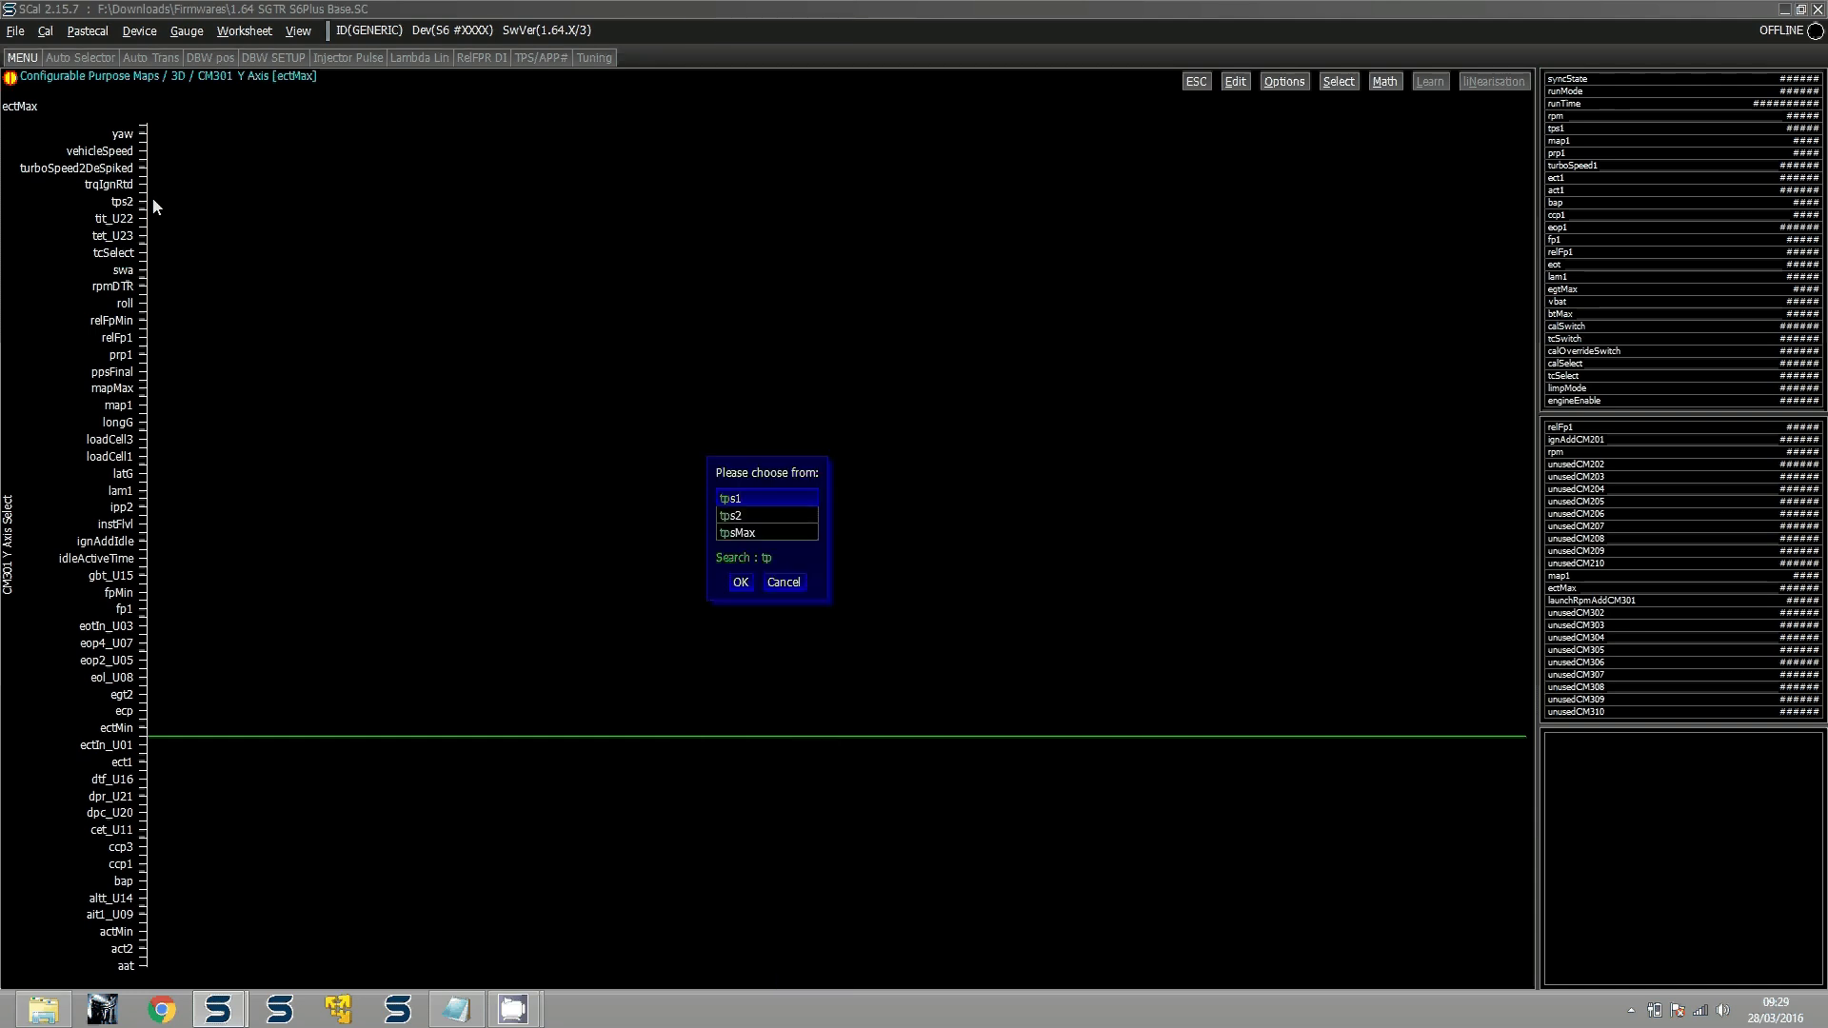
key(Return)
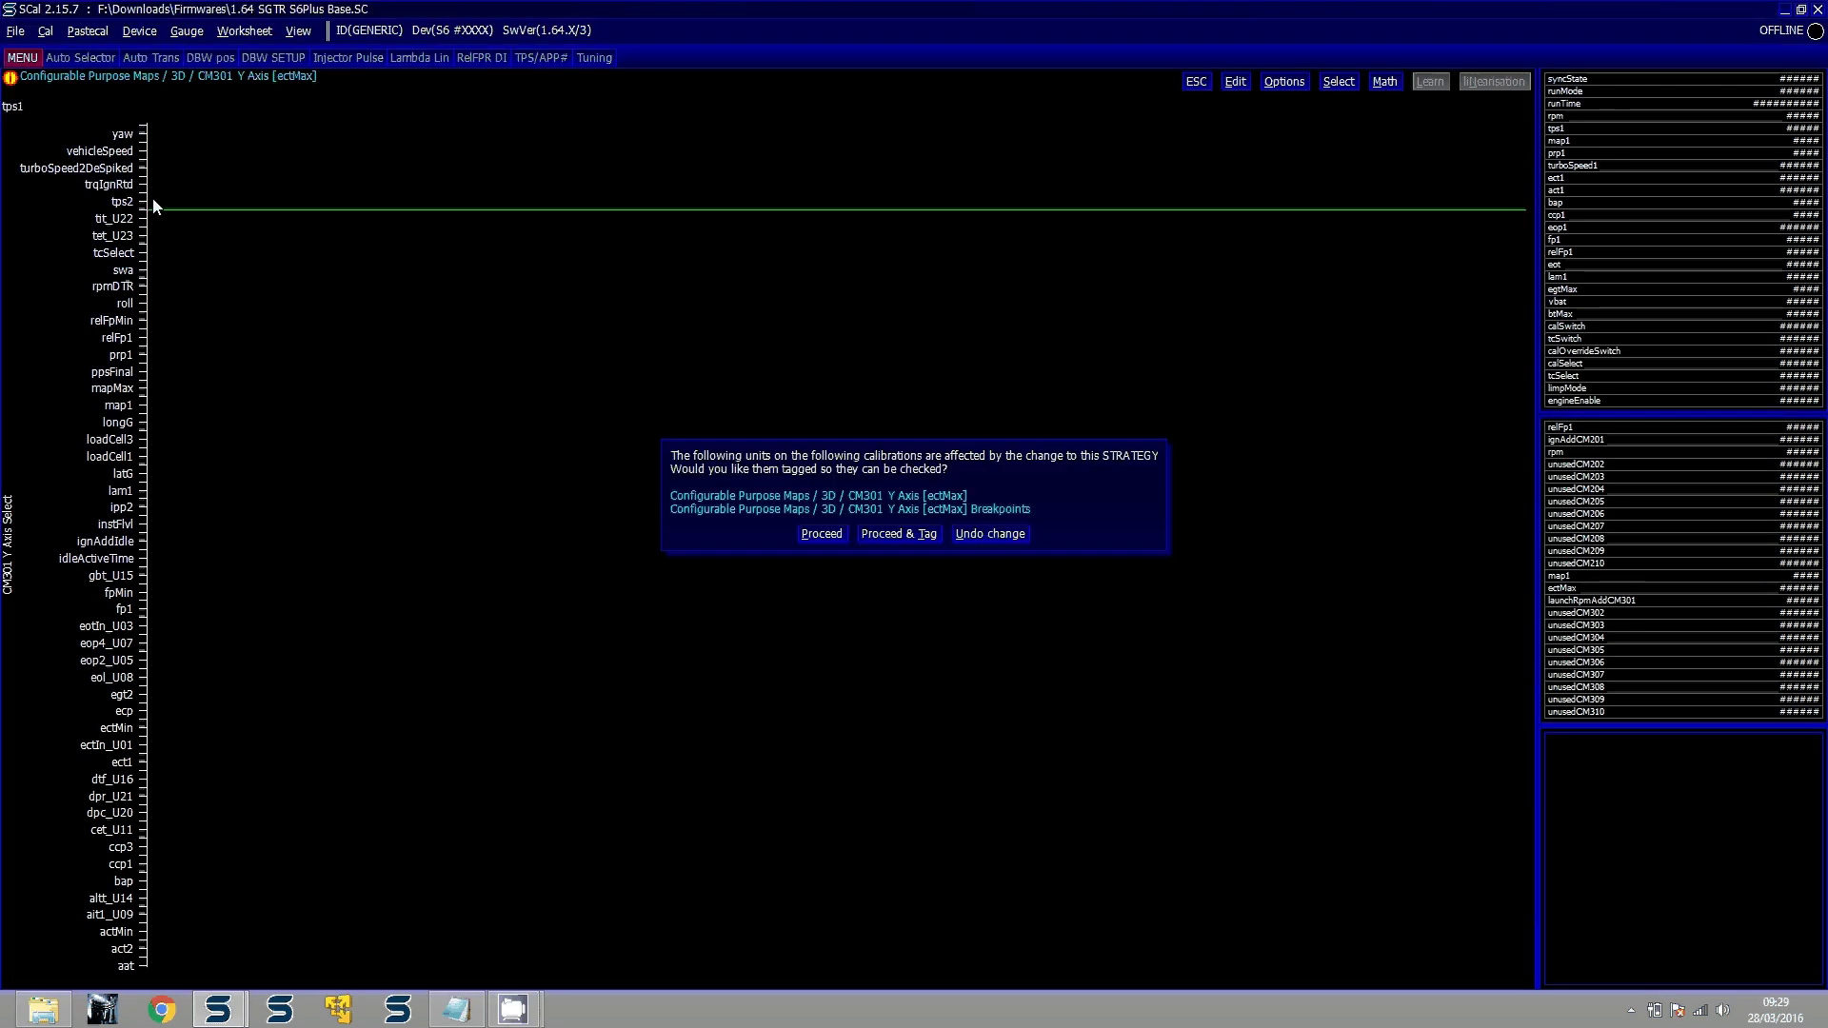
key(Return)
key(Up)
key(Up)
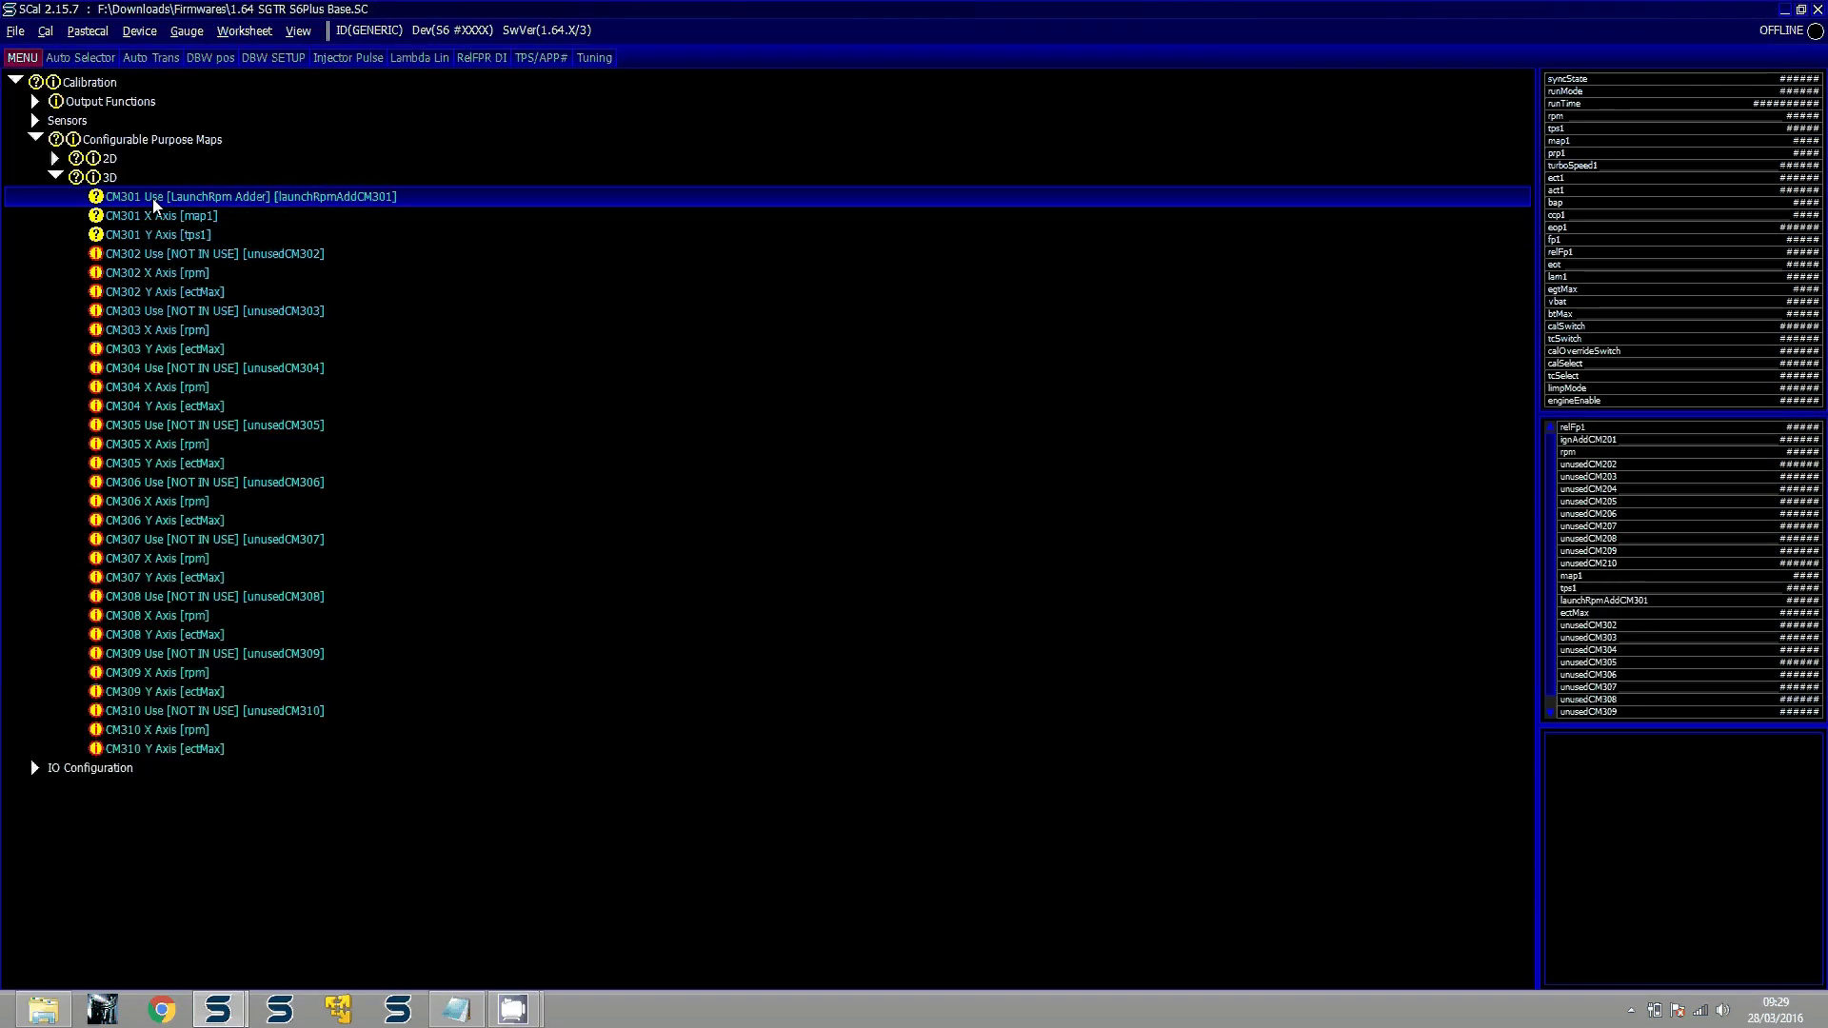
Turn off the Customising options view and expand the 3D group of Configurable Purpose Maps in the full calibration tree
key(Left)
key(Left)
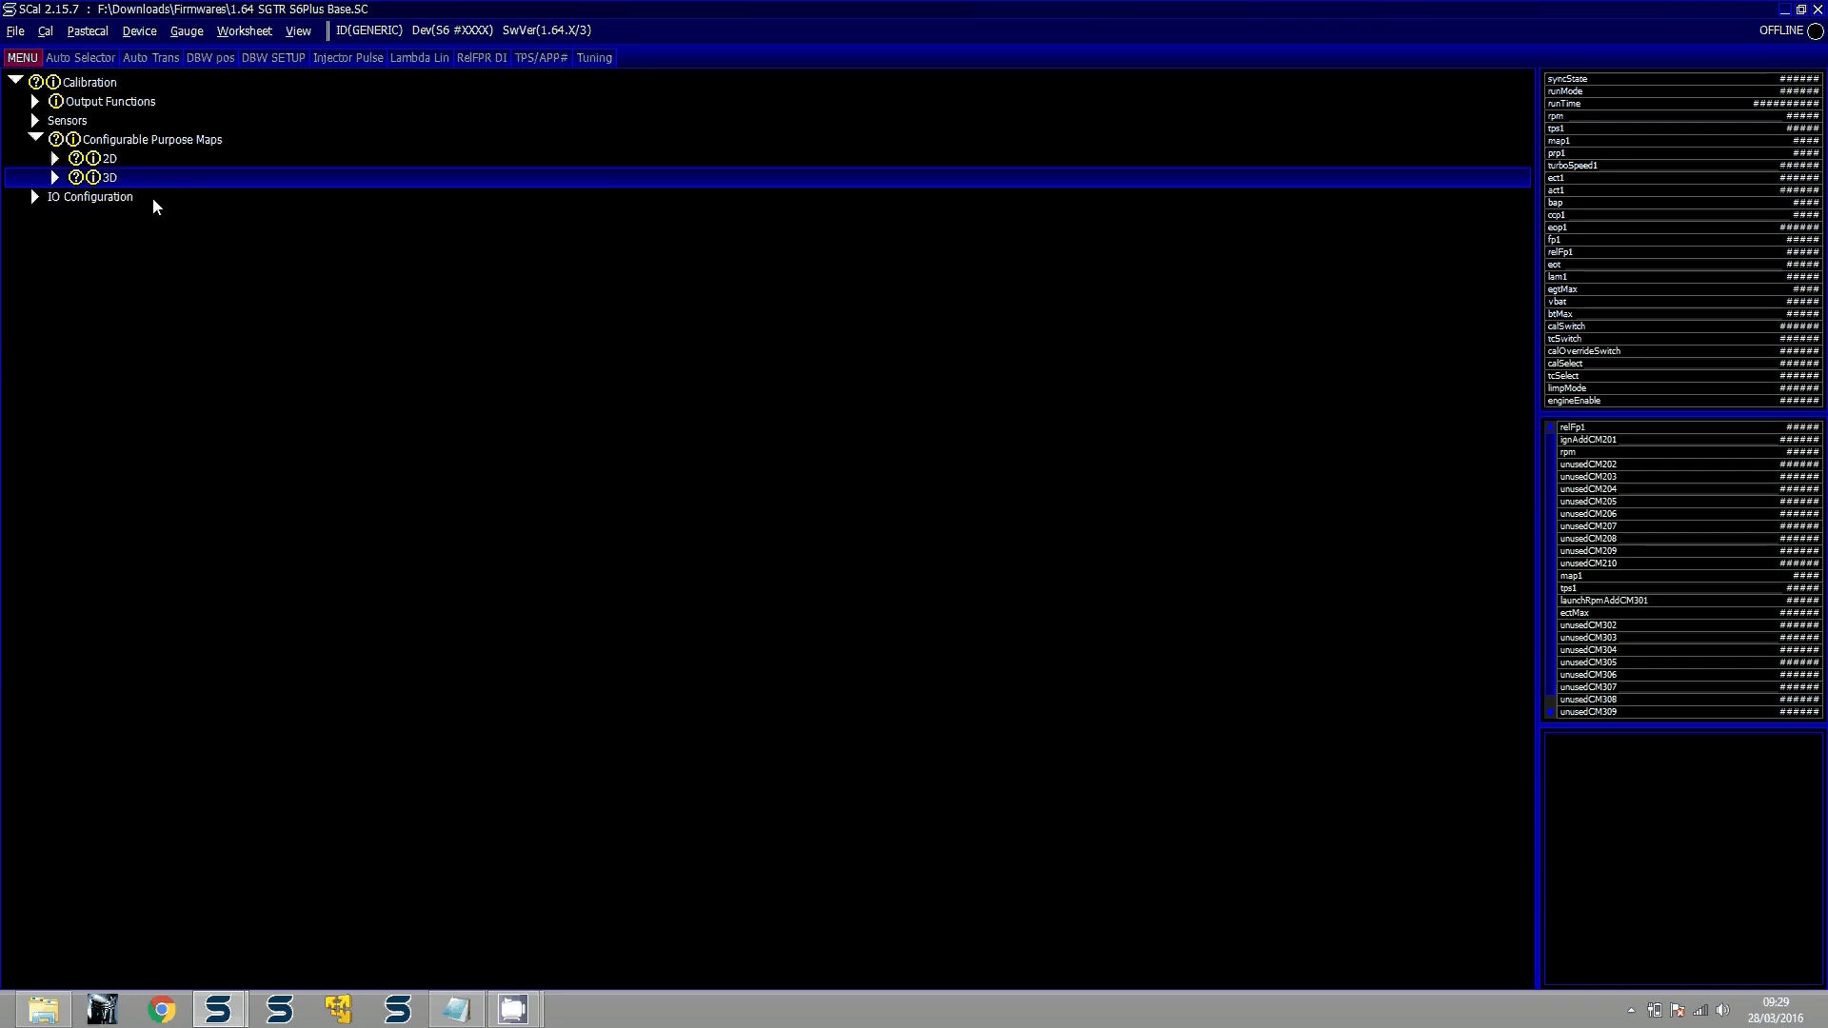
click(298, 31)
click(341, 155)
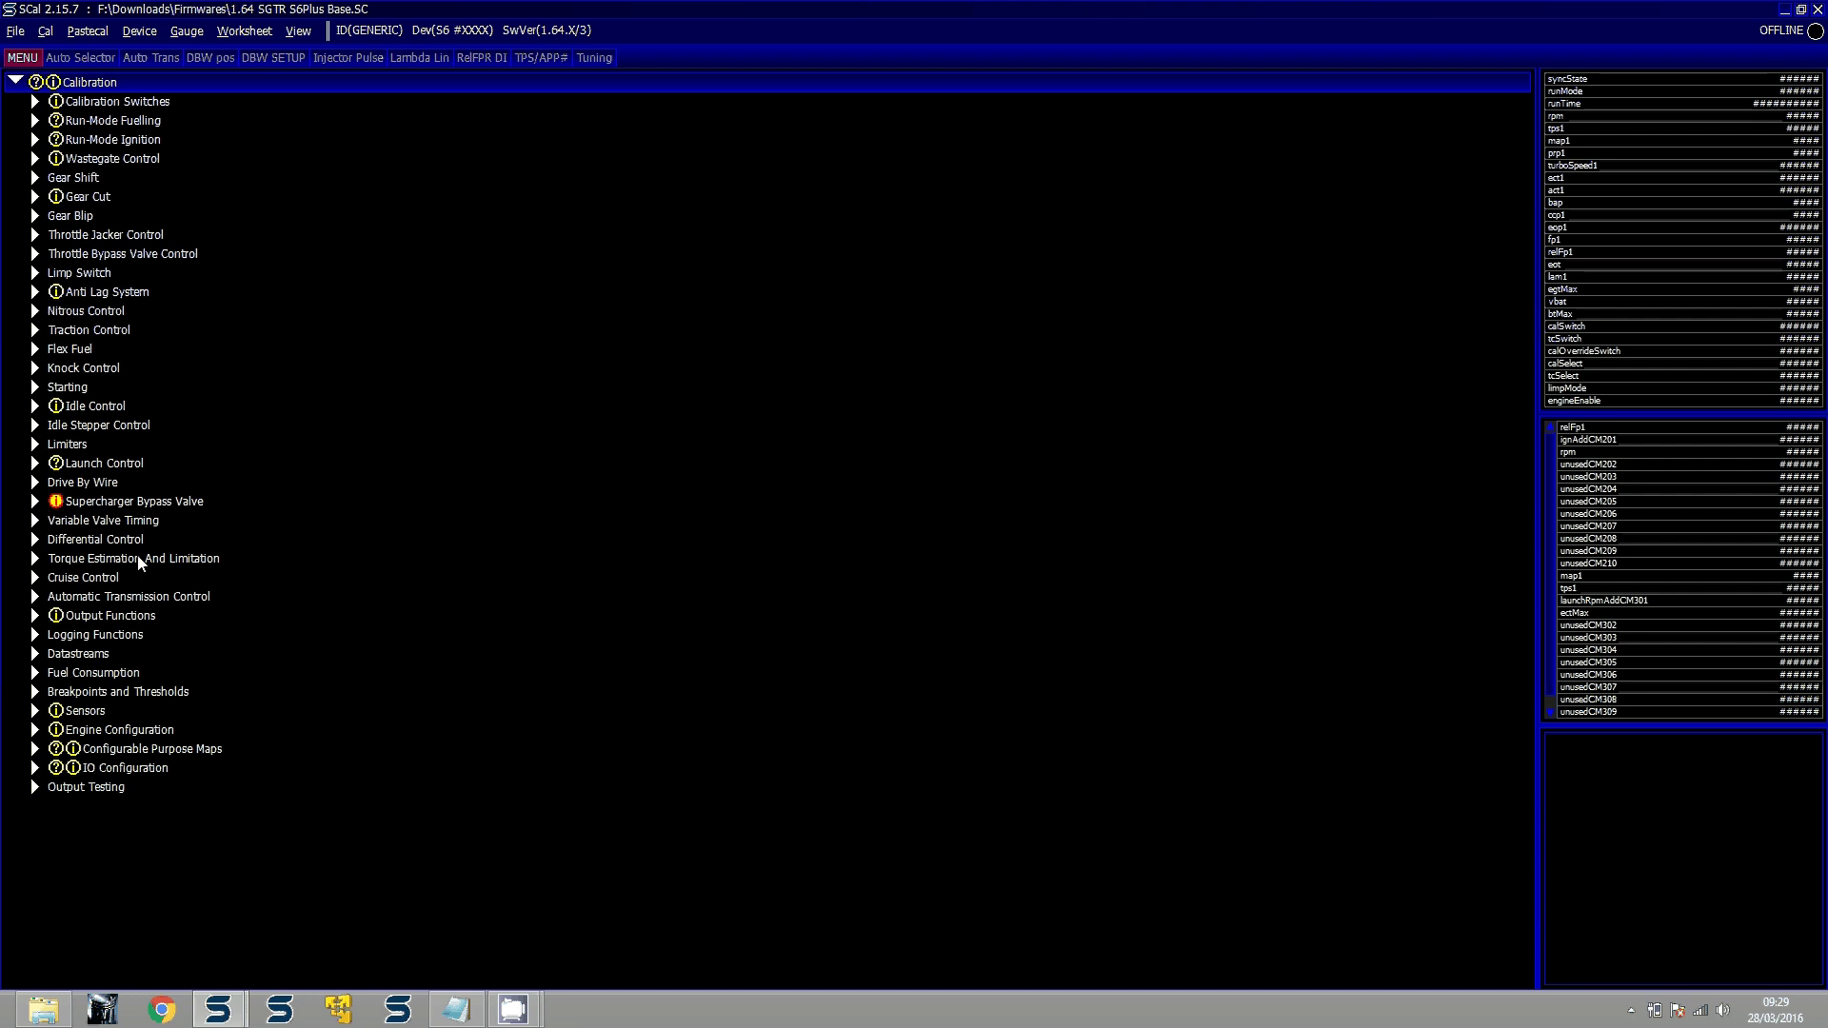
double_click(109, 751)
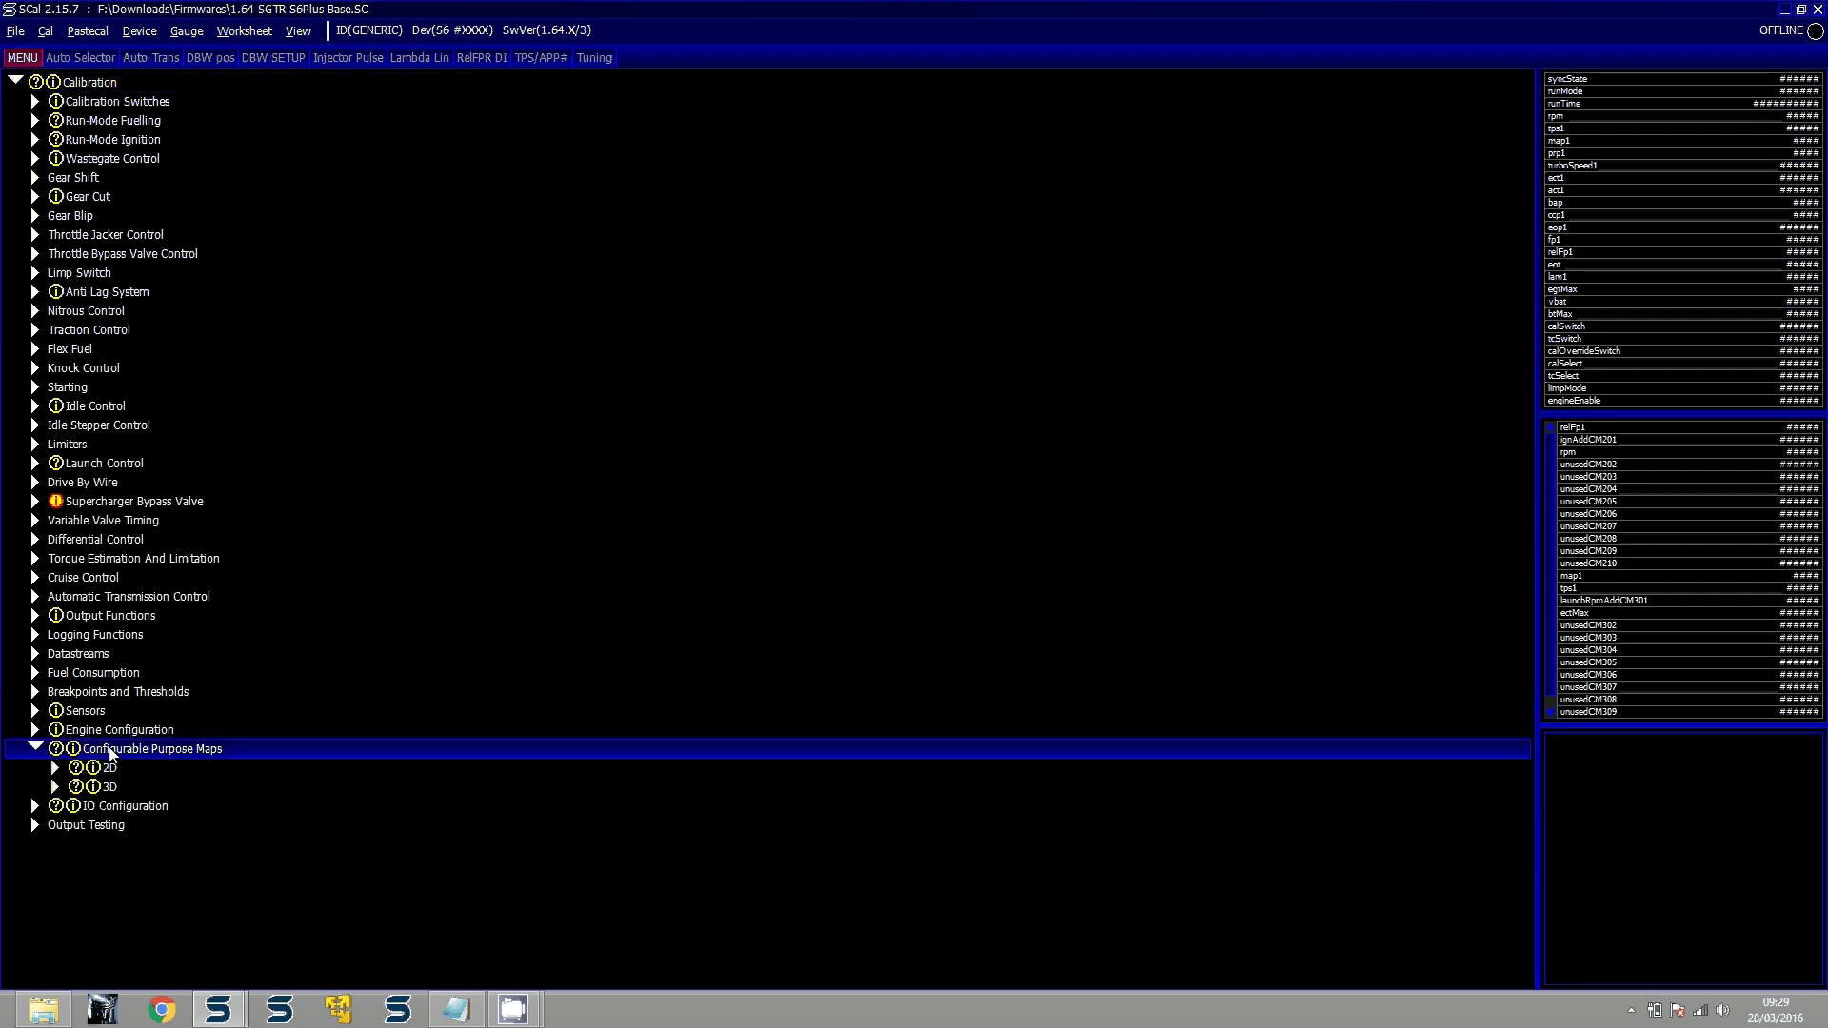
double_click(115, 789)
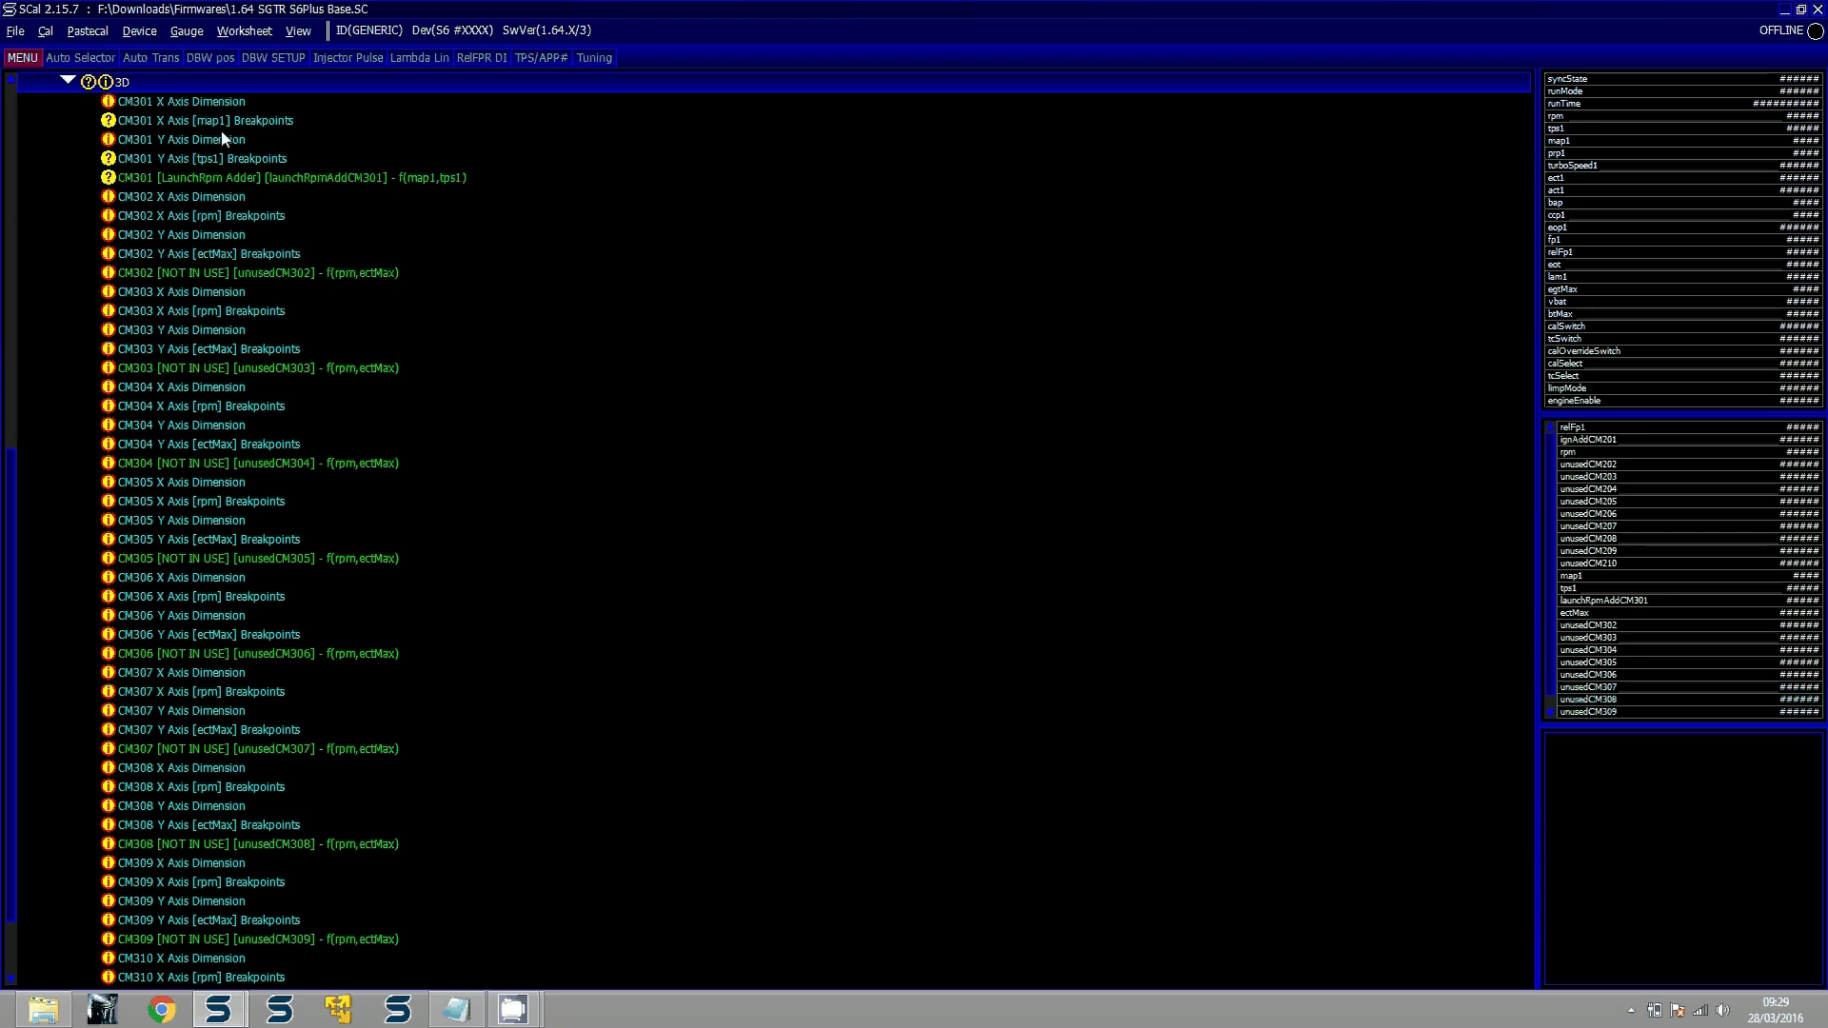
Check the CM301 X axis dimension and its map1 breakpoints
double_click(215, 101)
key(Escape)
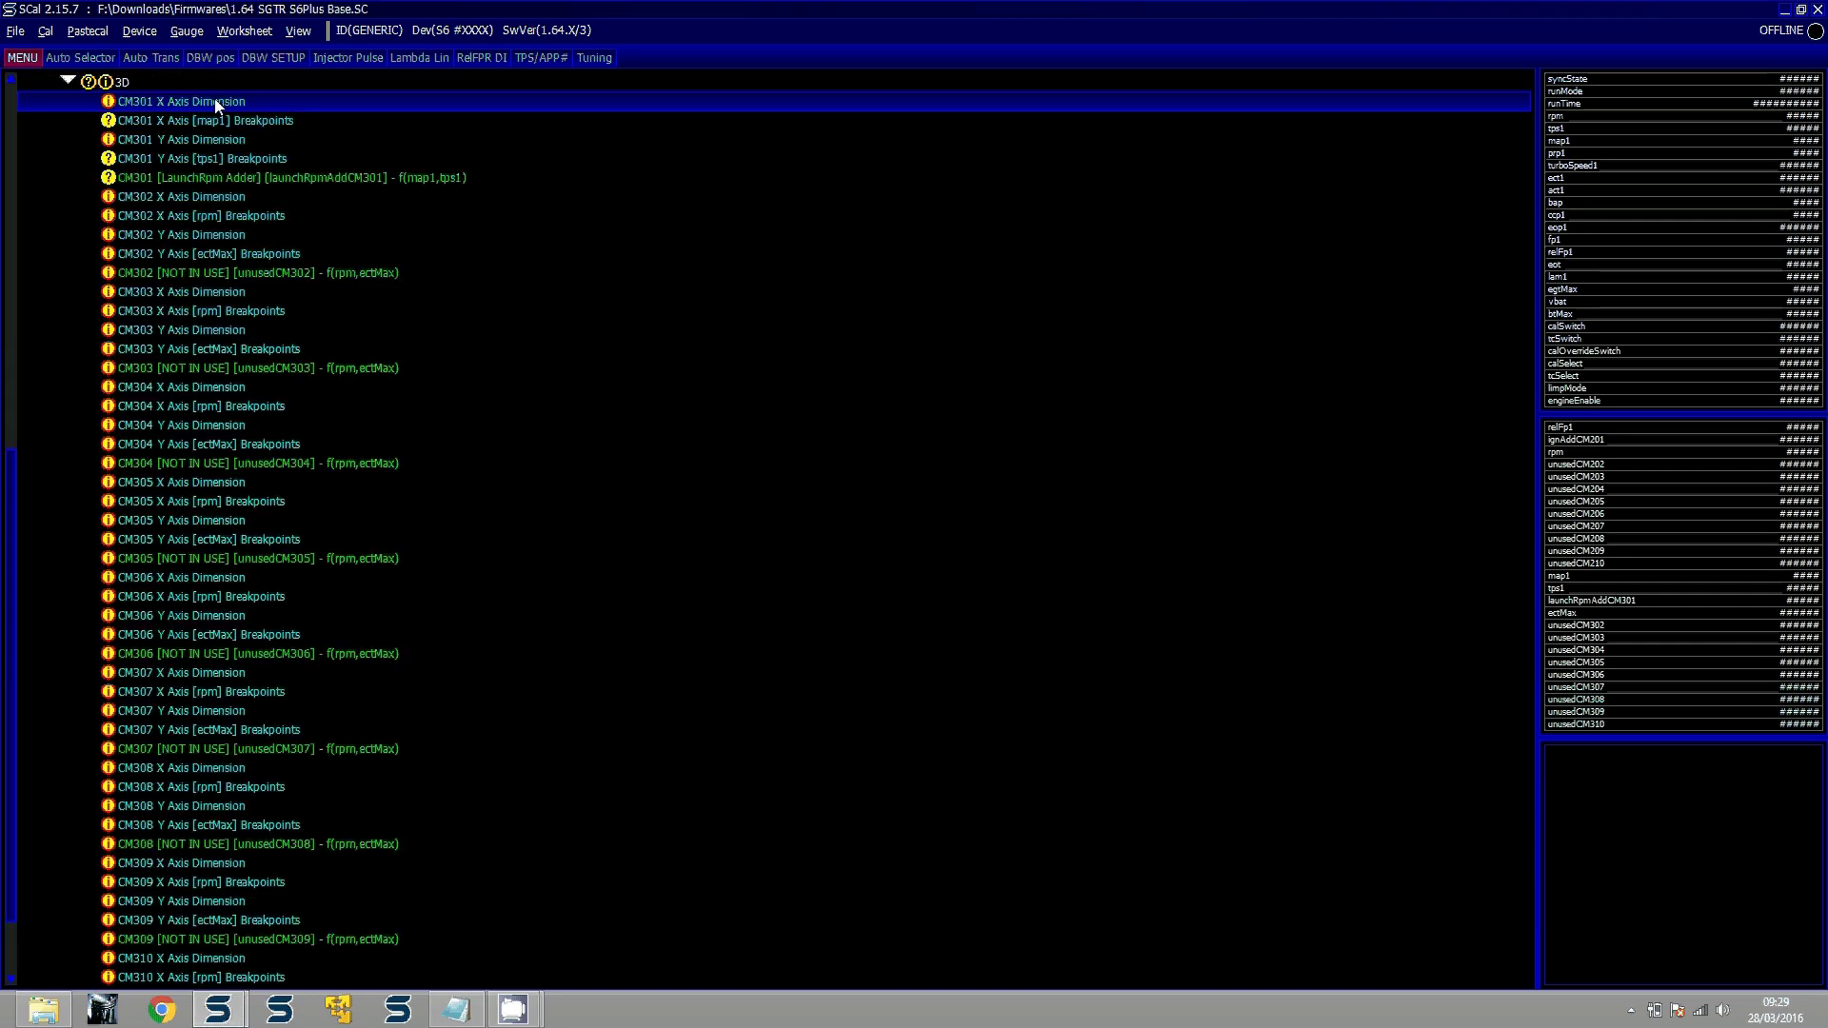
key(Down)
key(Return)
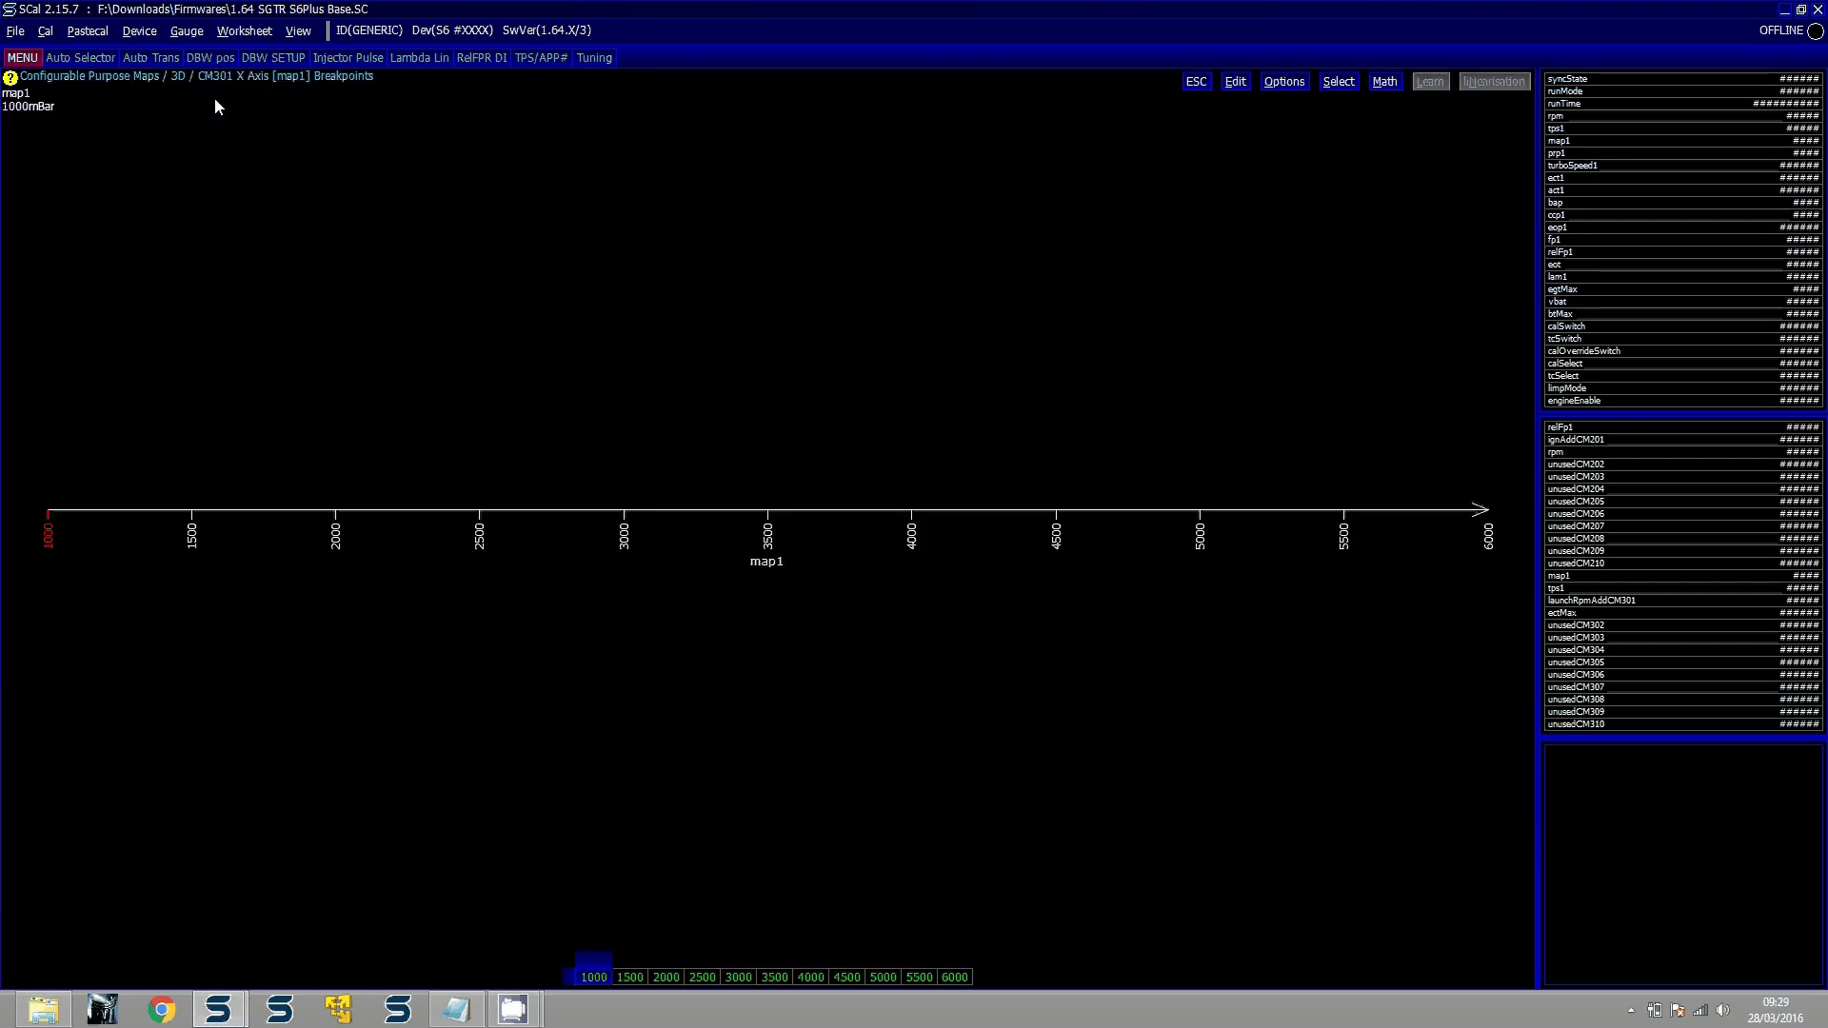
Open the CM301 Y axis tps1 breakpoints and set the last breakpoint to 99 %
key(Escape)
key(Down)
key(Return)
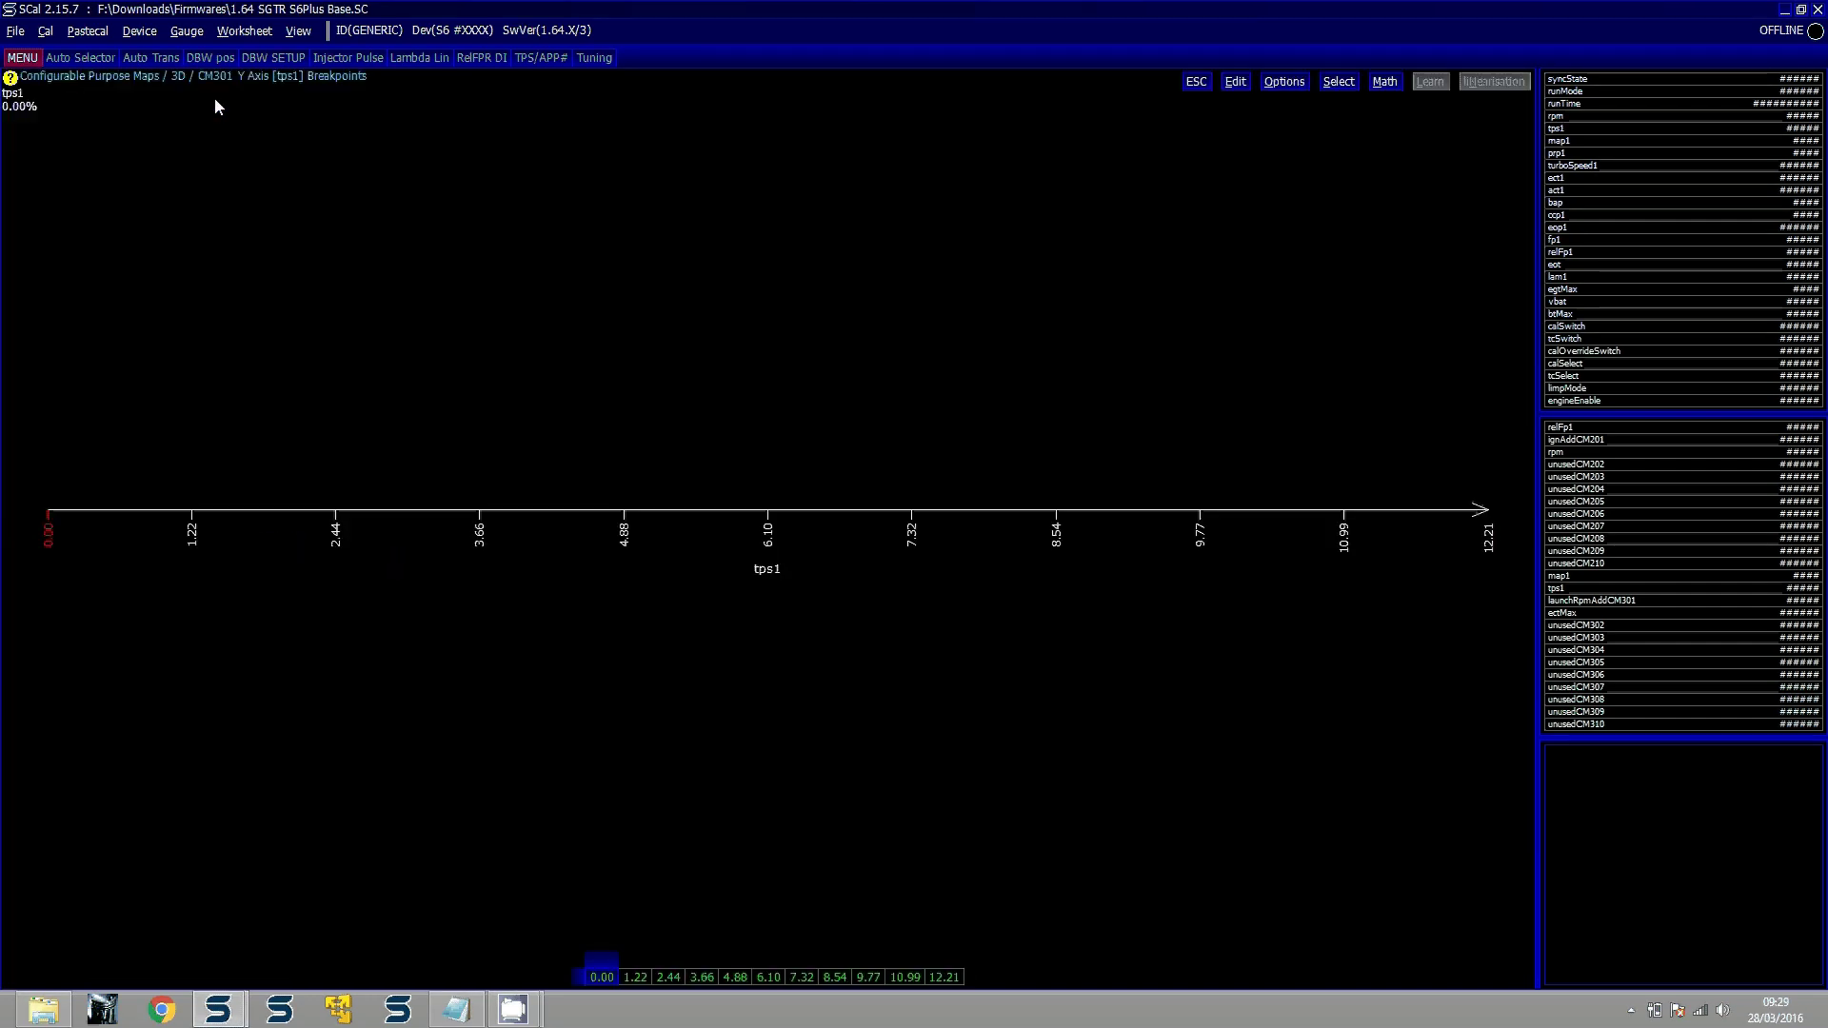
key(Right)
key(Right)
key(Right)
key(Right)
key(Right)
key(Right)
key(Right)
key(Right)
key(Right)
key(Right)
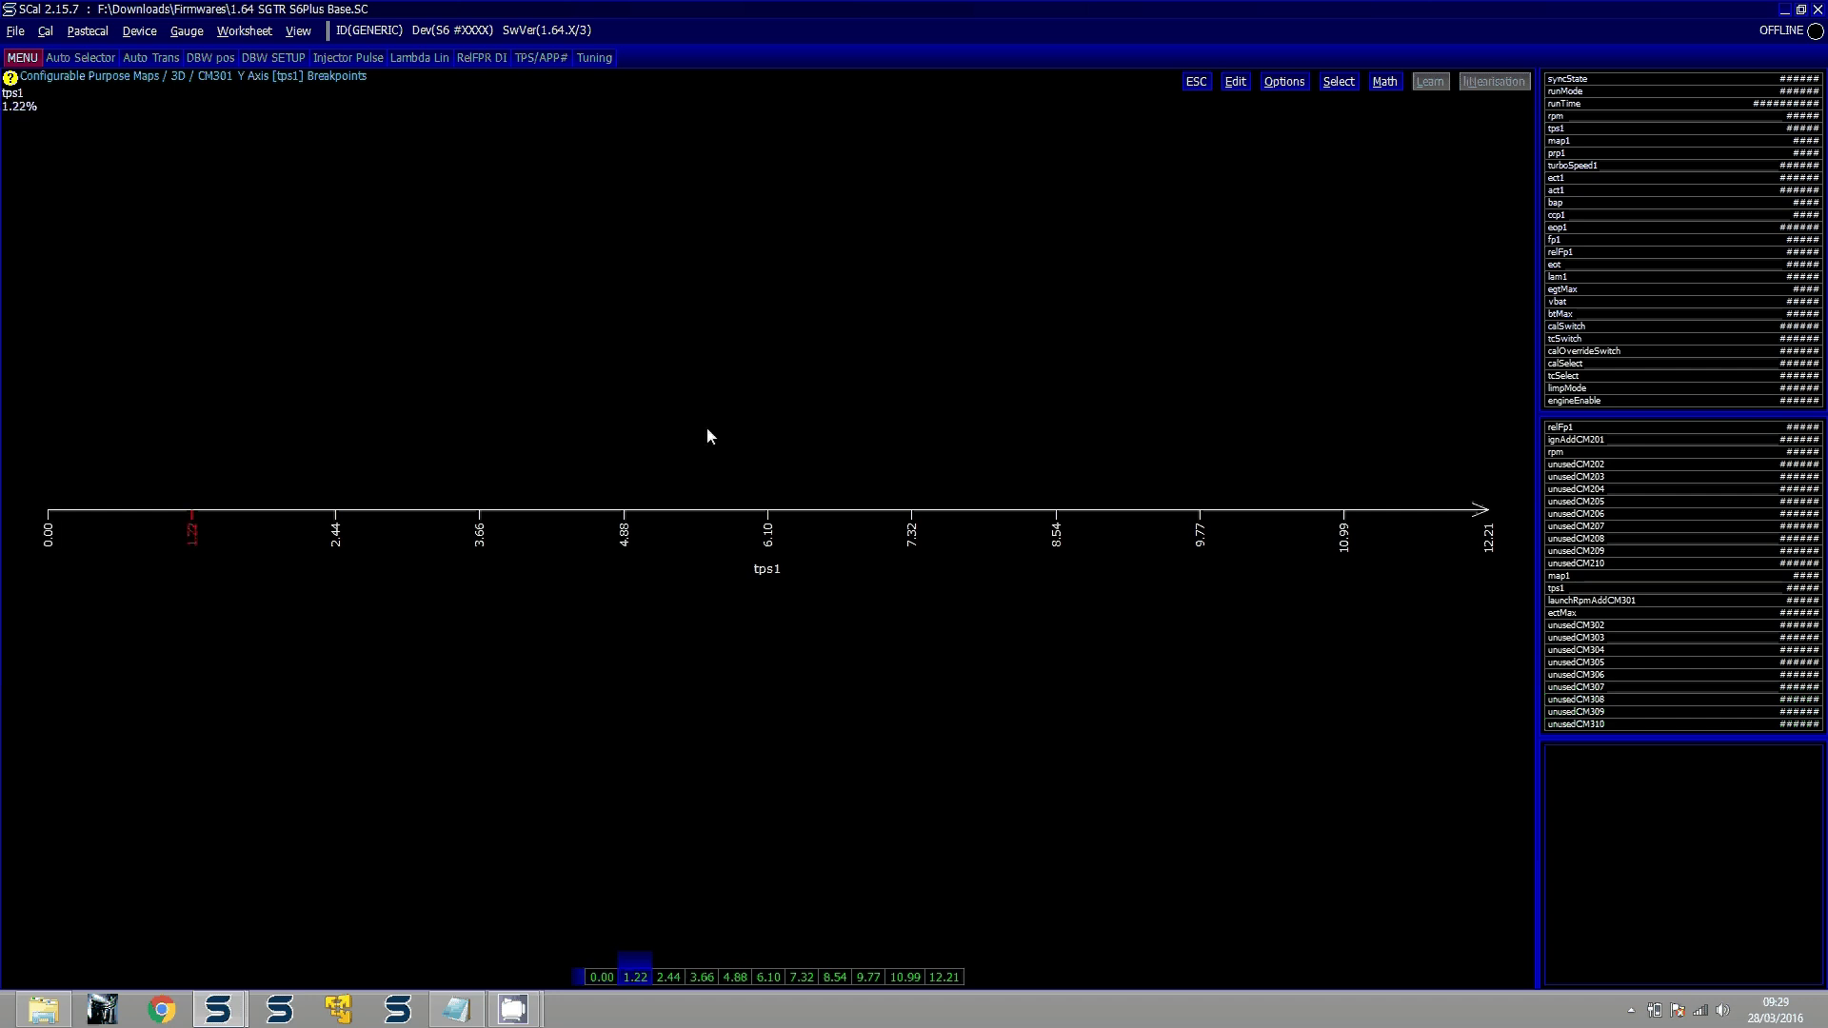
text(99)
key(Return)
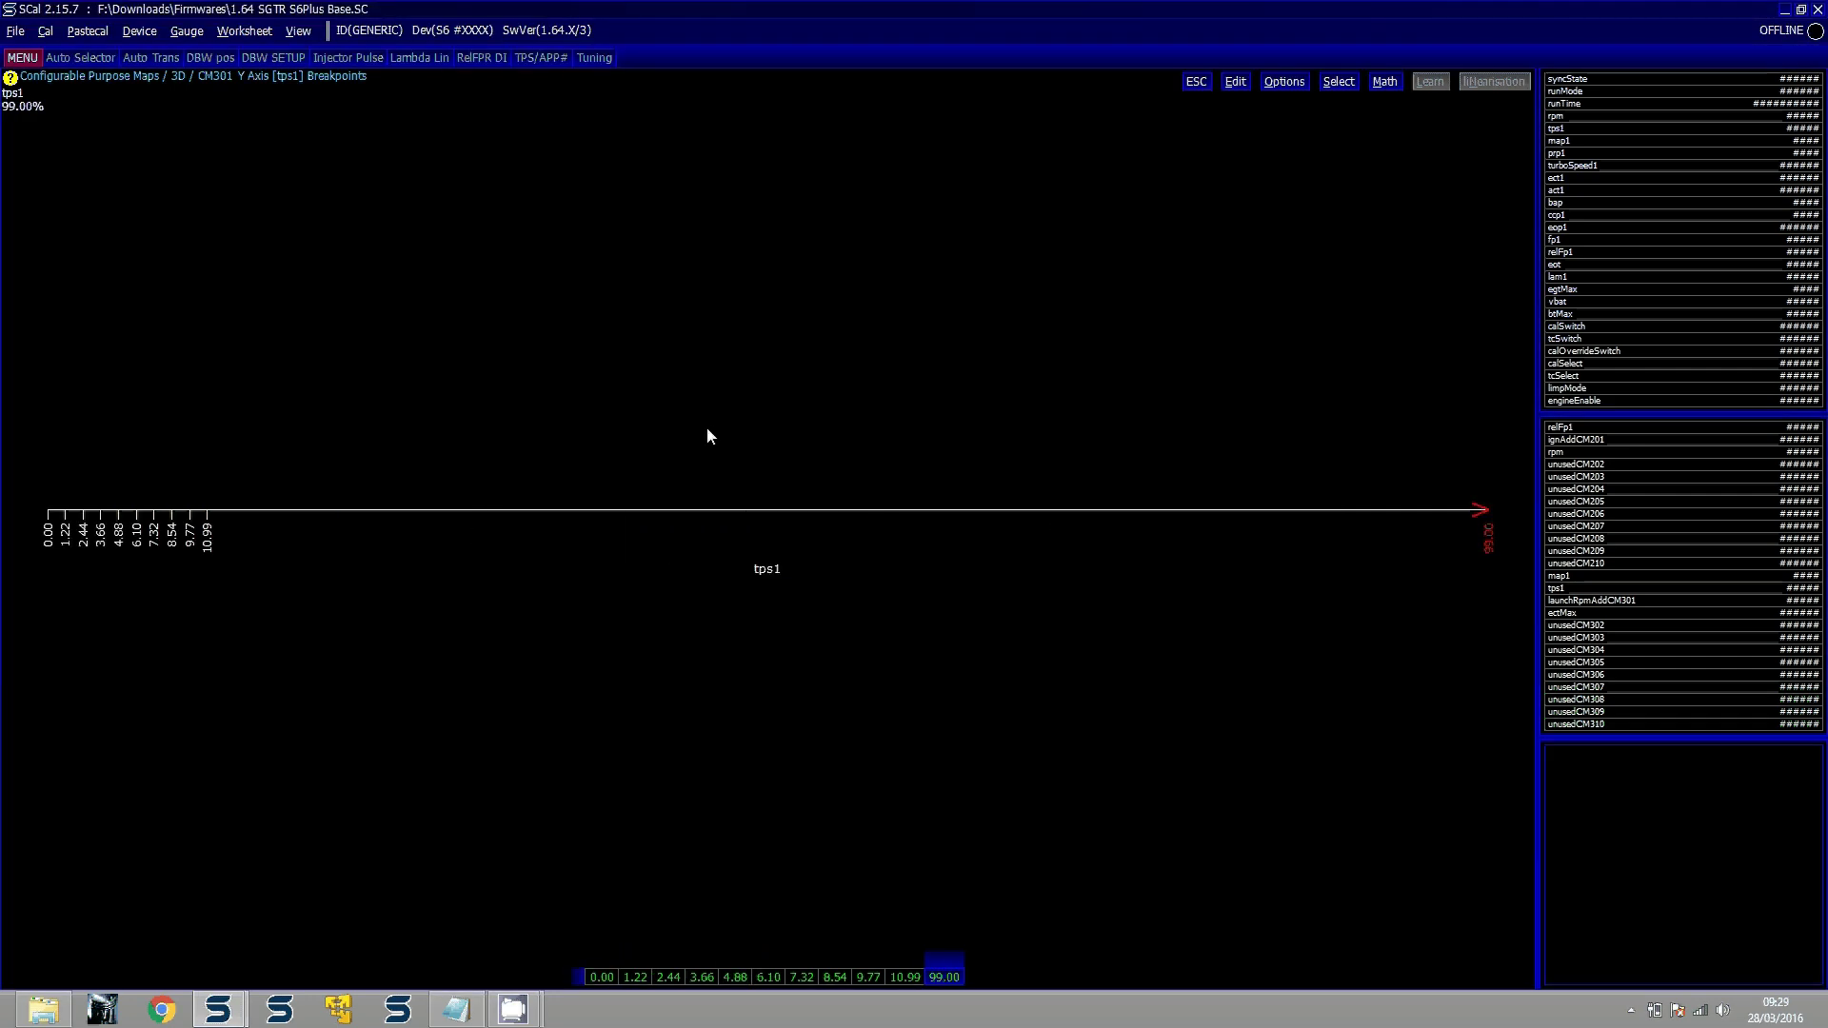
Interpolate all tps1 breakpoints between 0 and 99 % along X and proceed with the change without tagging
key(s)
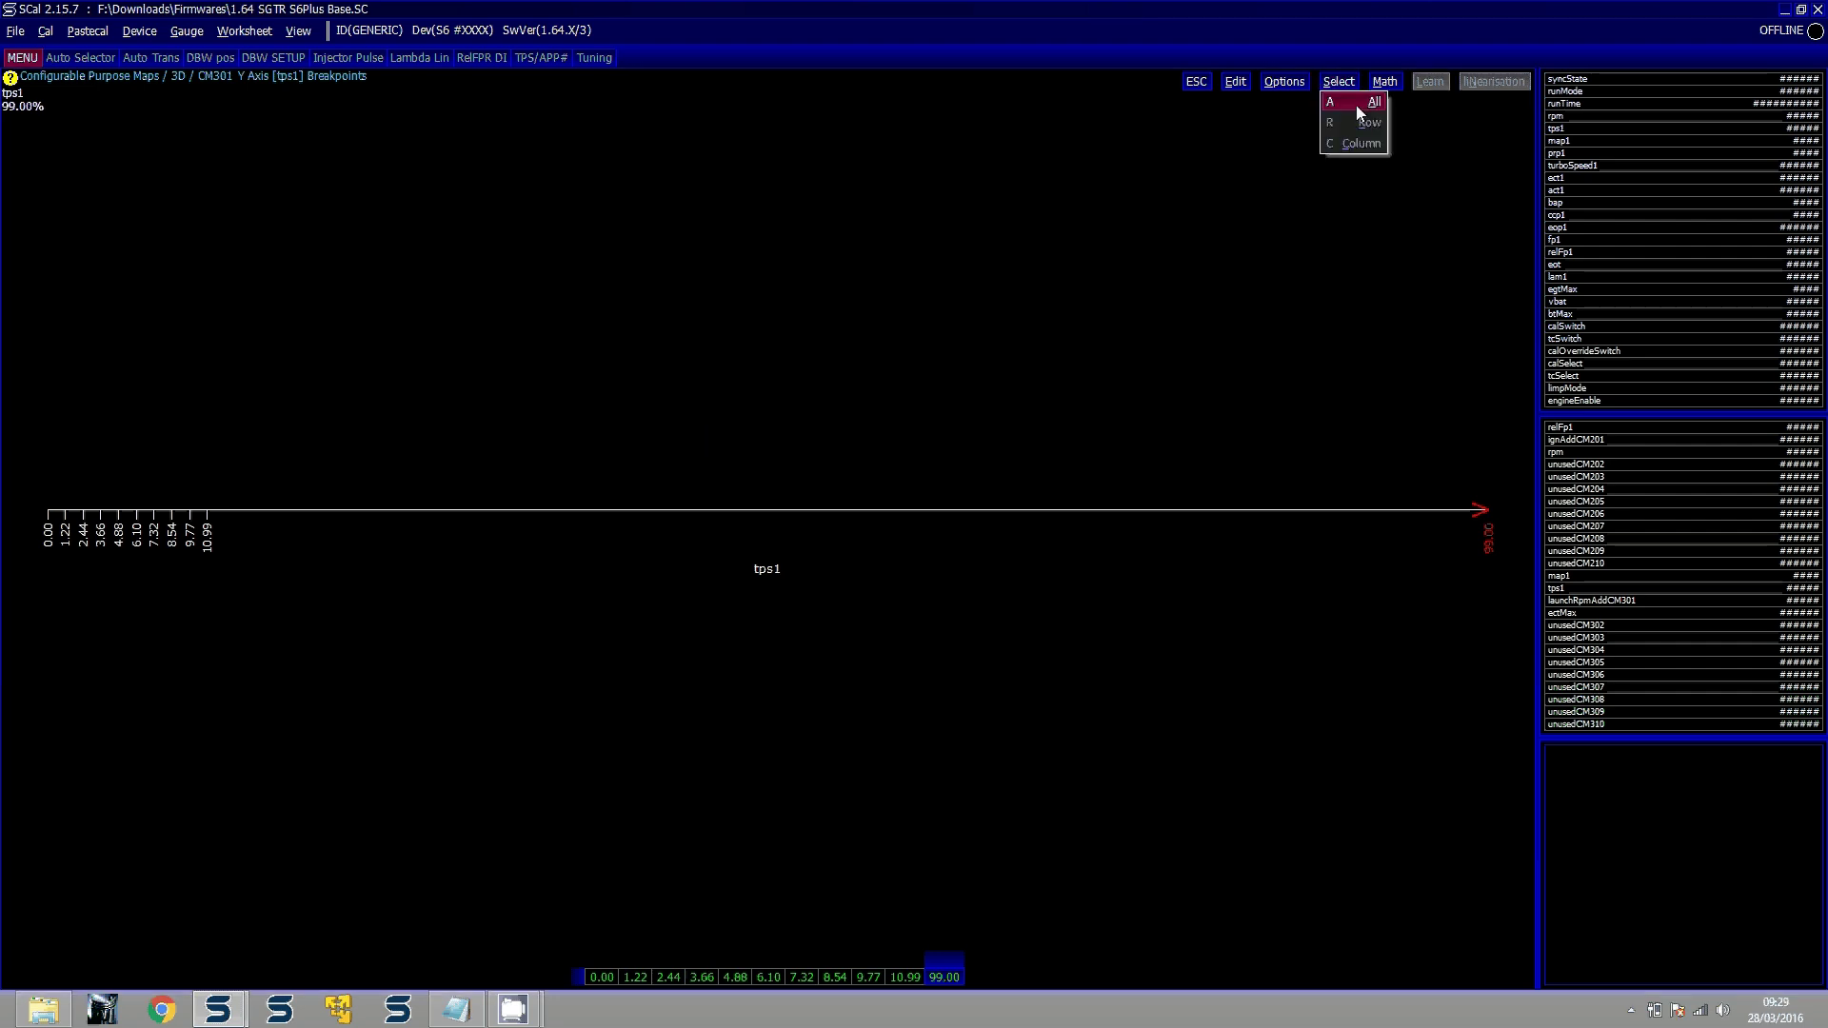
click(1356, 105)
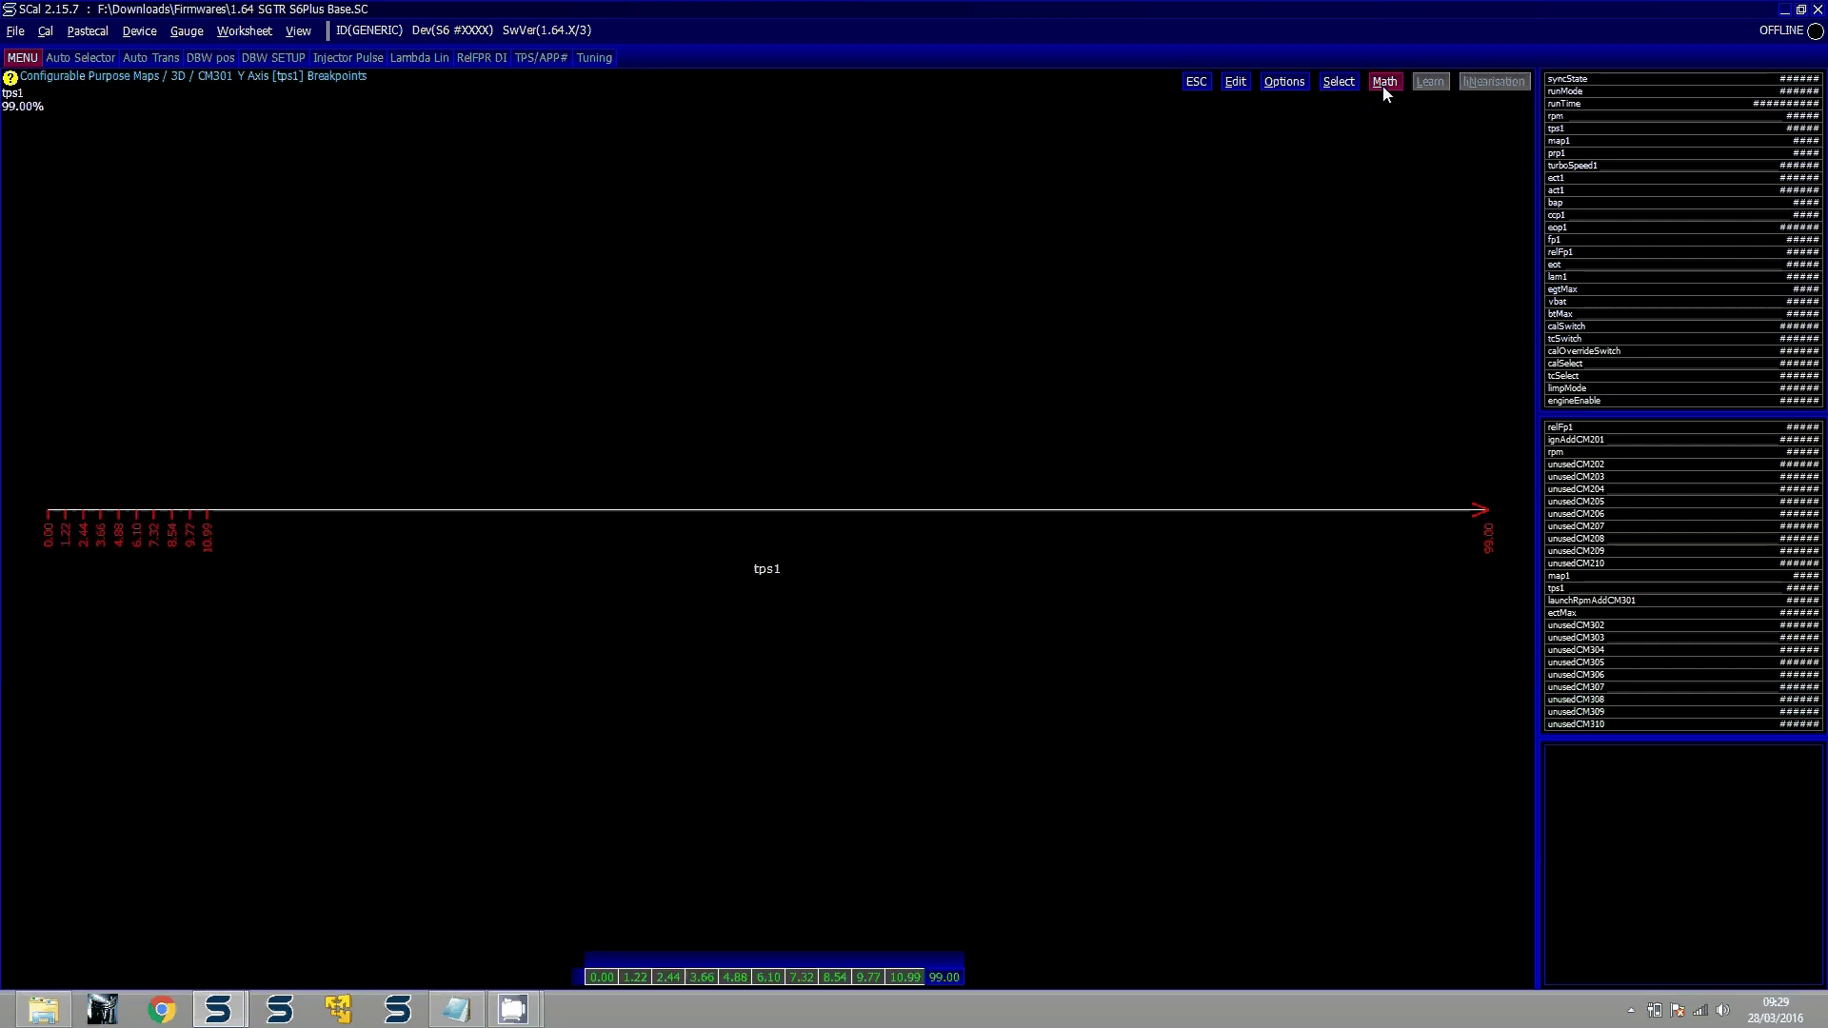
click(1384, 82)
click(1423, 186)
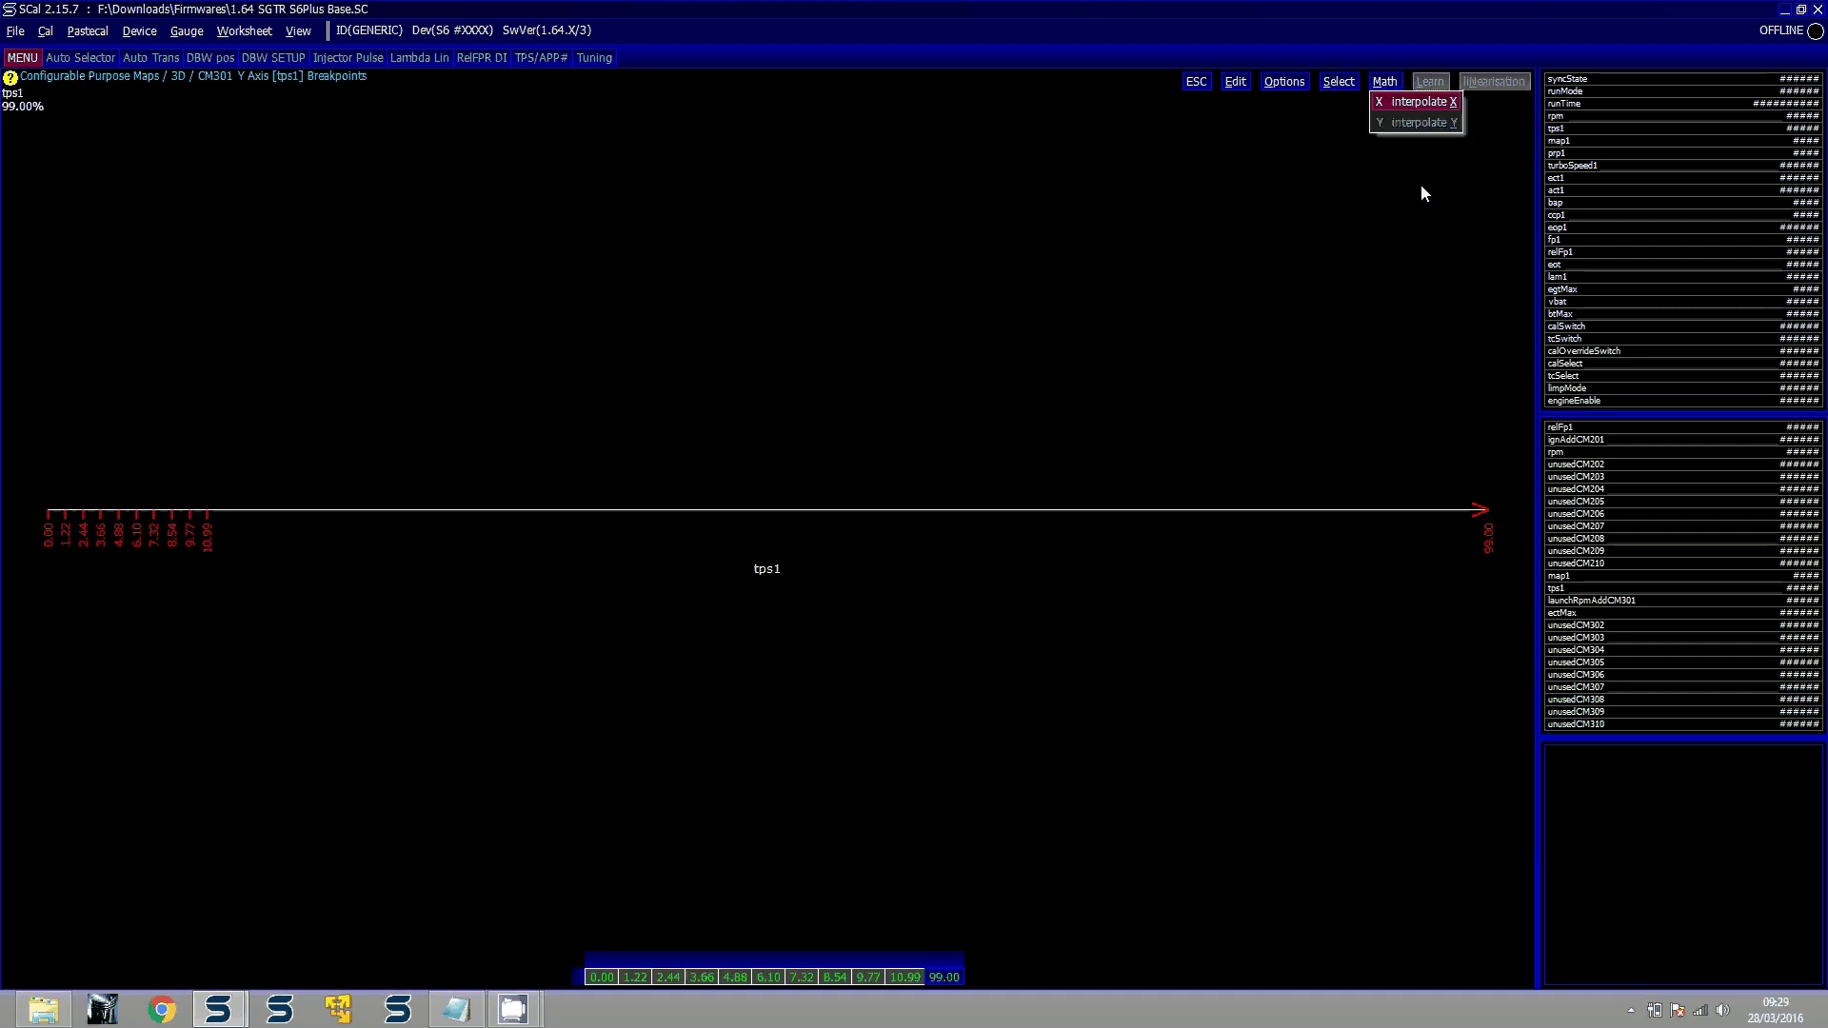
click(1400, 102)
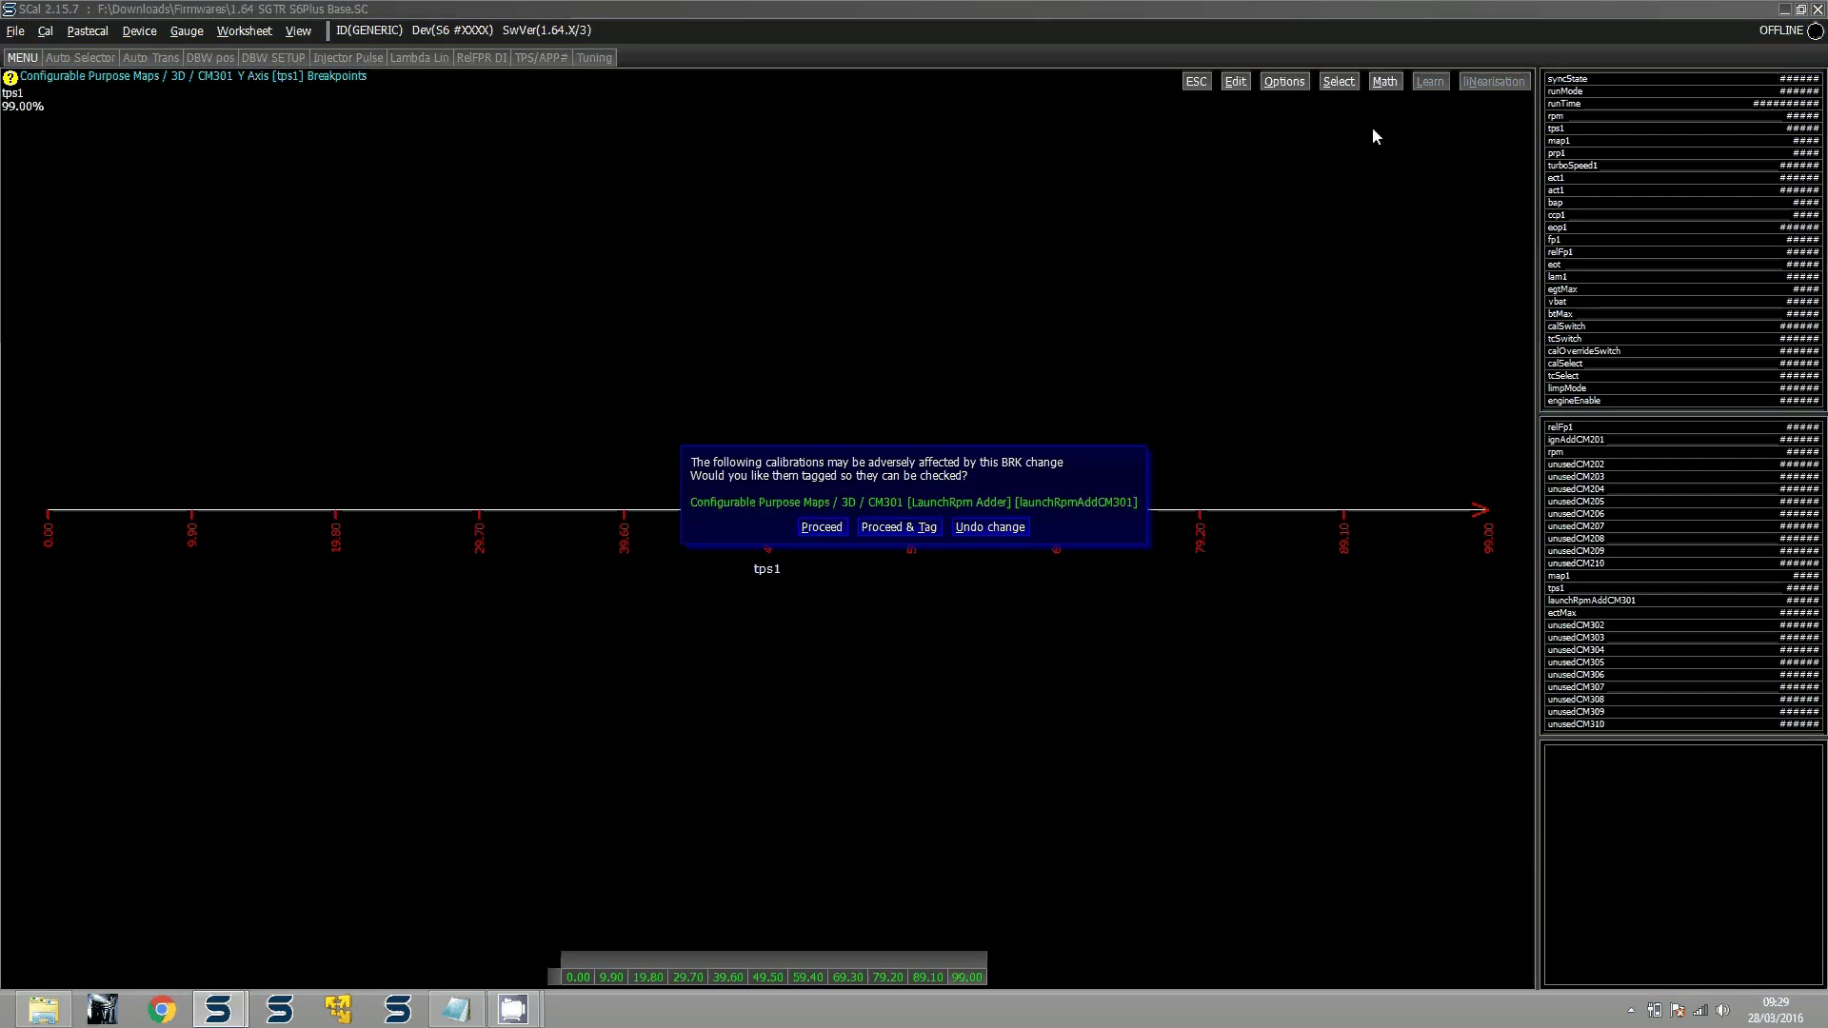
click(818, 529)
Open the CM301 LaunchRpm Adder map and examine the first cells of its 99 % throttle row
double_click(289, 179)
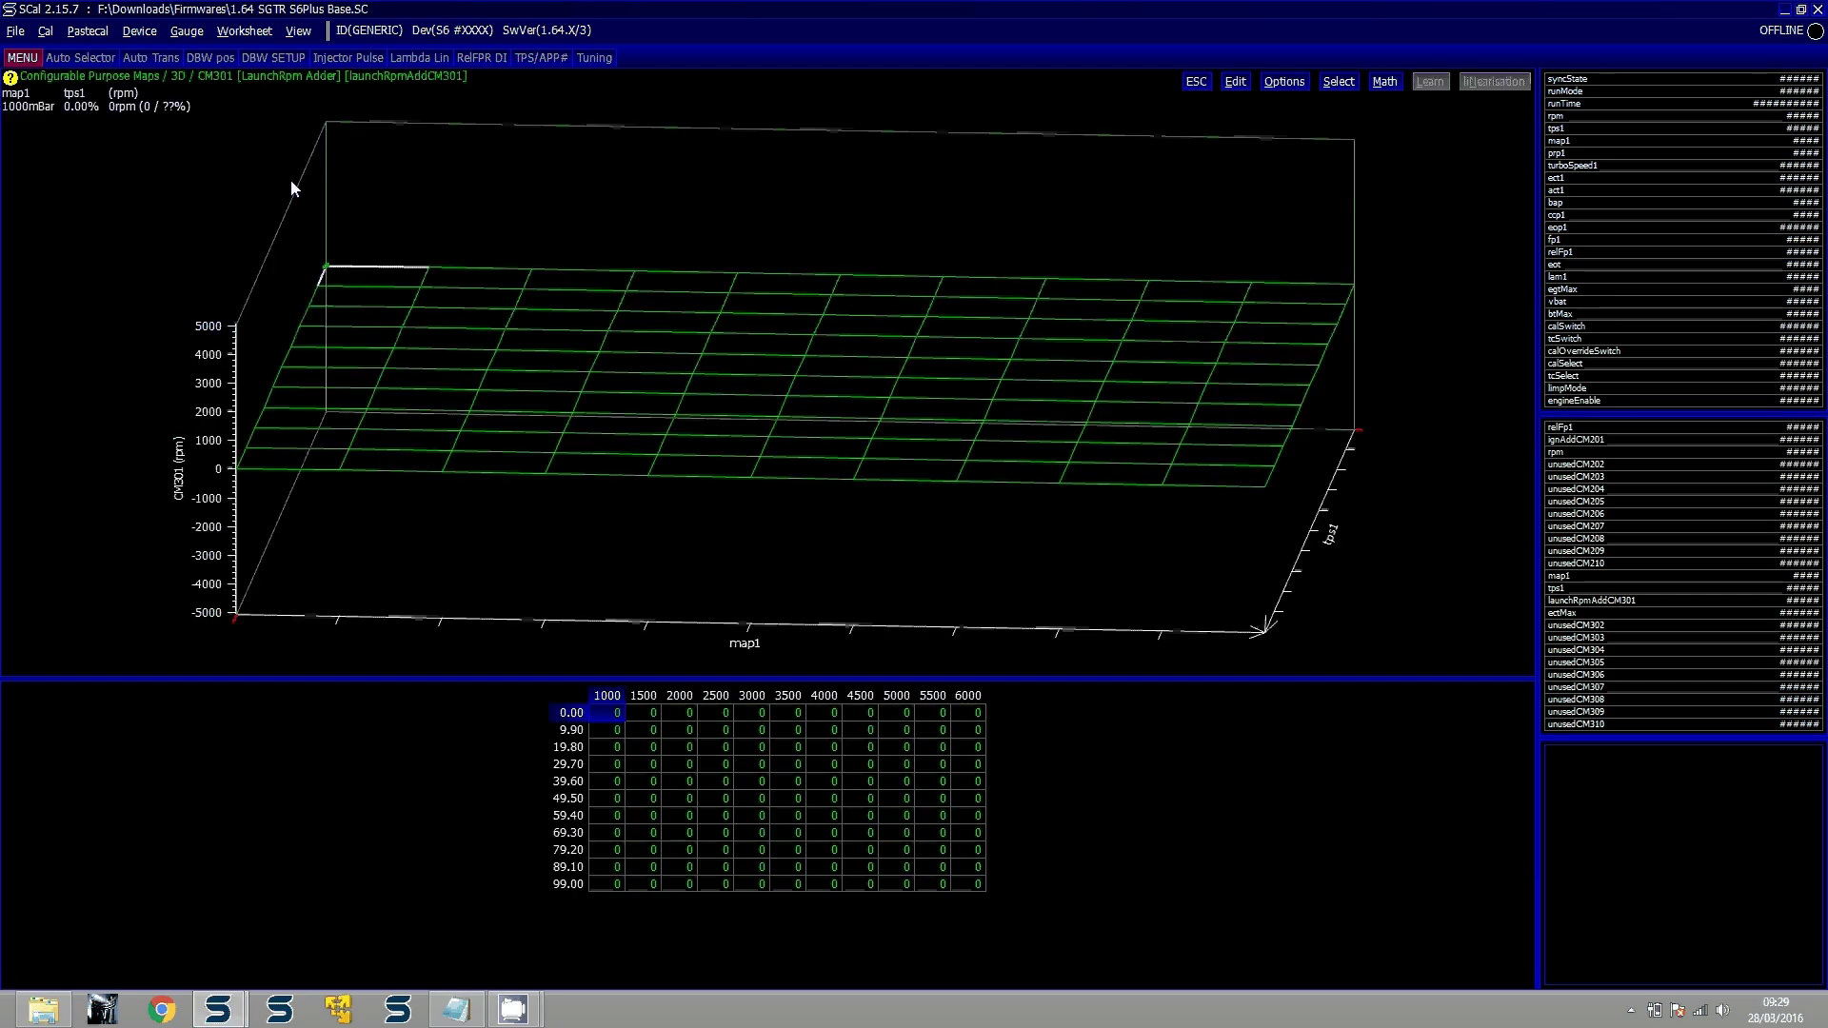
click(608, 882)
key(Right)
key(Right)
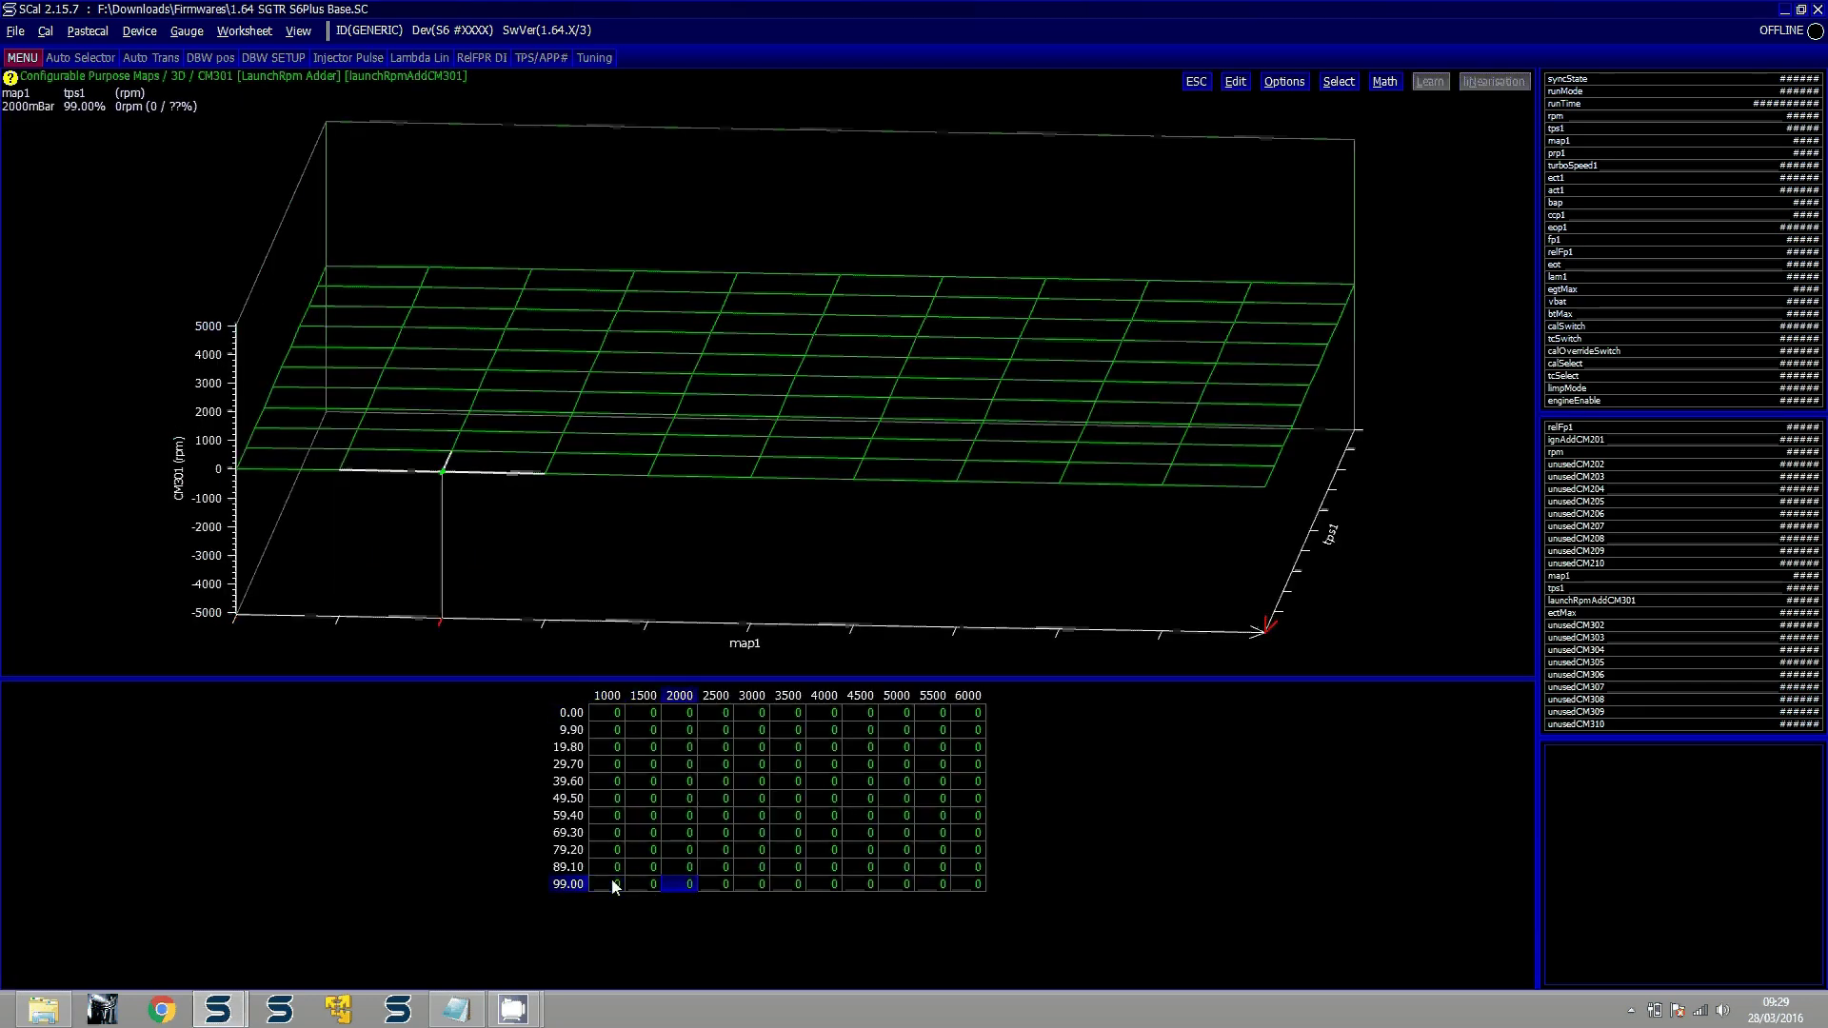
Set the CM301 X axis map1 breakpoints from the third through the last to 1800 mBar
key(Escape)
key(Up)
key(Up)
key(Return)
key(Right)
key(Right)
key(Right)
key(Right)
key(Right)
key(Right)
key(Right)
key(Right)
key(Right)
key(Right)
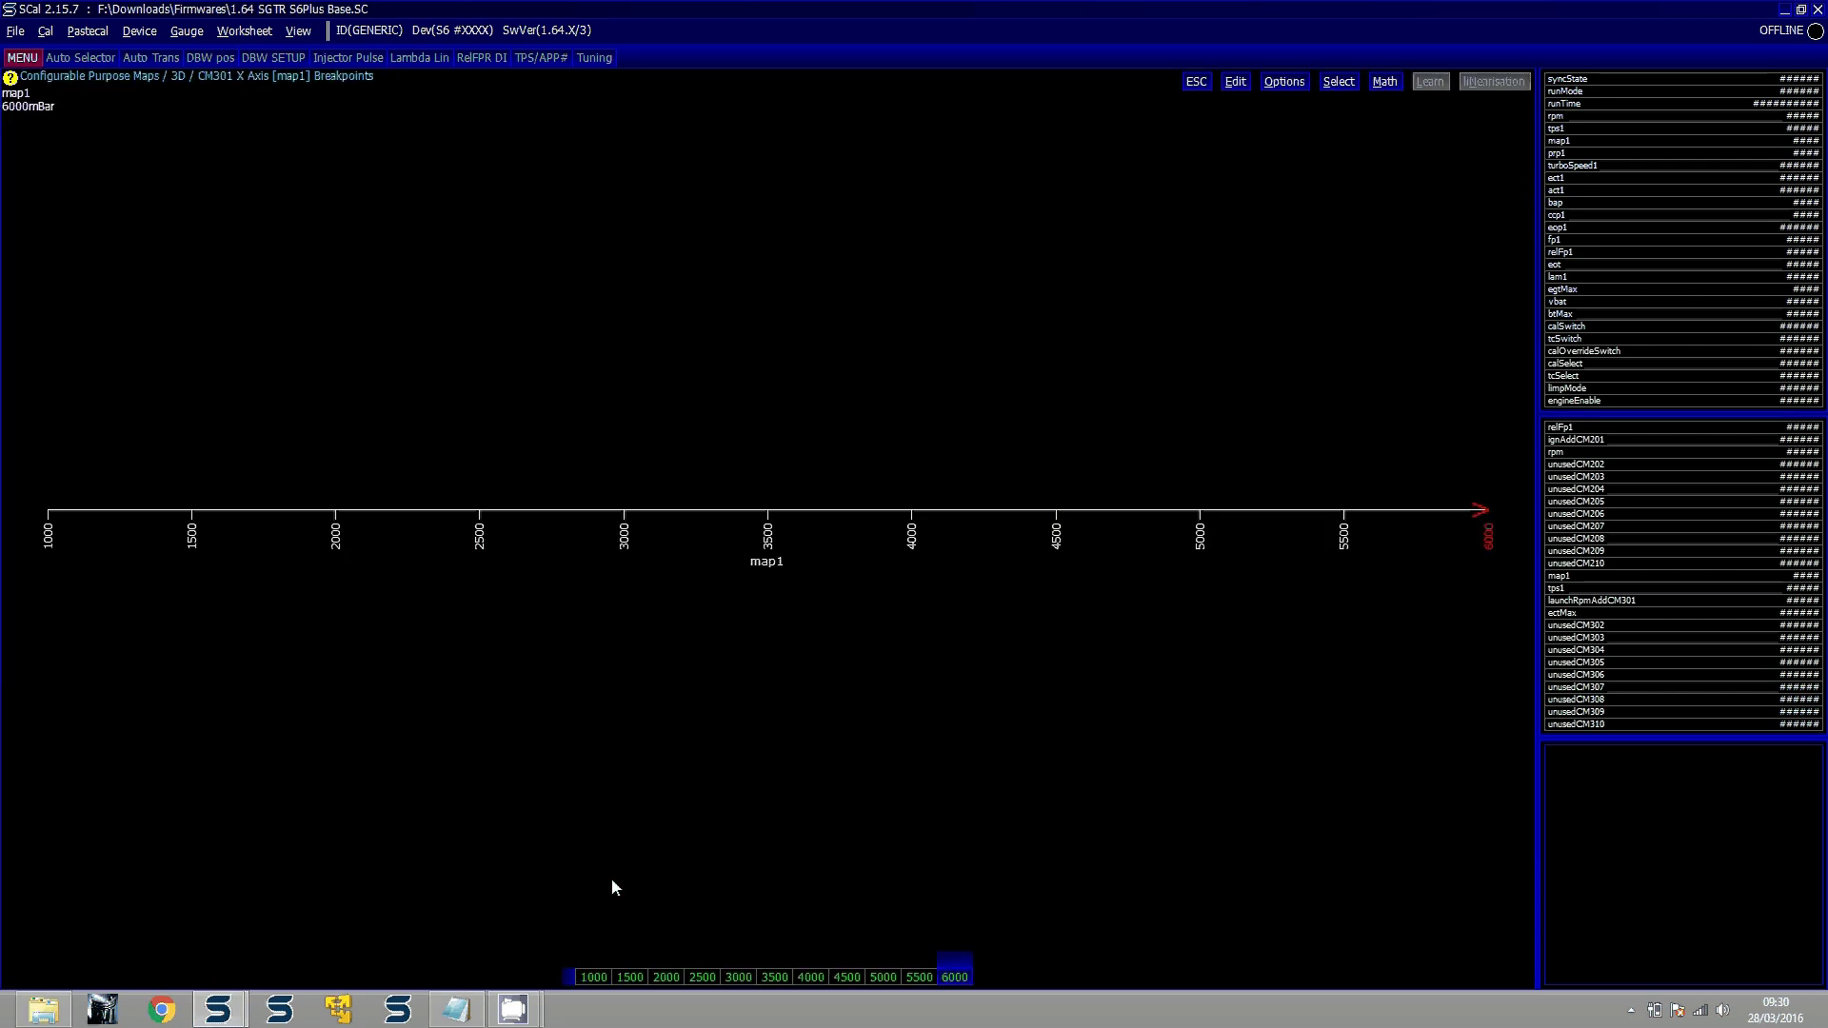
text(3)
key(Escape)
key(shift+Left)
key(shift+Left)
key(shift+Left)
key(shift+Left)
key(shift+Left)
key(shift+Left)
key(shift+Left)
key(shift+Left)
text(1800)
key(Return)
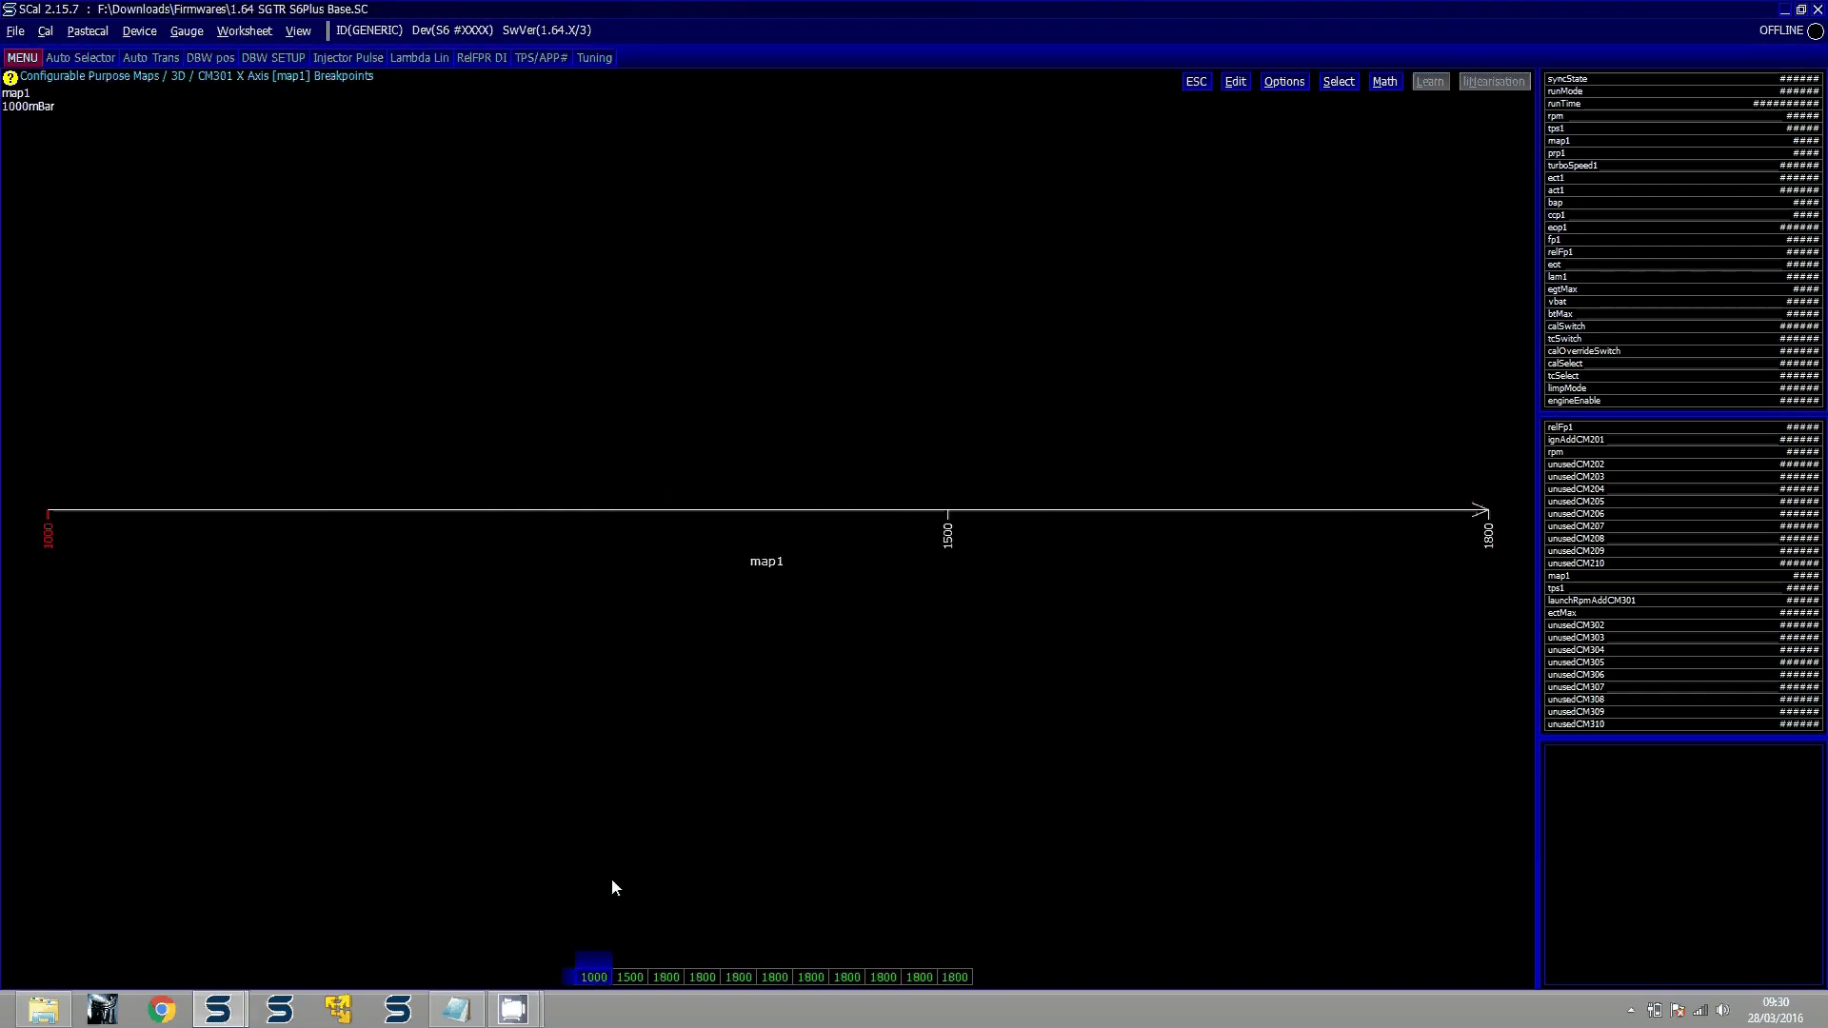
Interpolate all map1 breakpoints between 1000 and 1800 mBar and proceed with the breakpoint change
key(ctrl+a)
key(ctrl+i)
key(Escape)
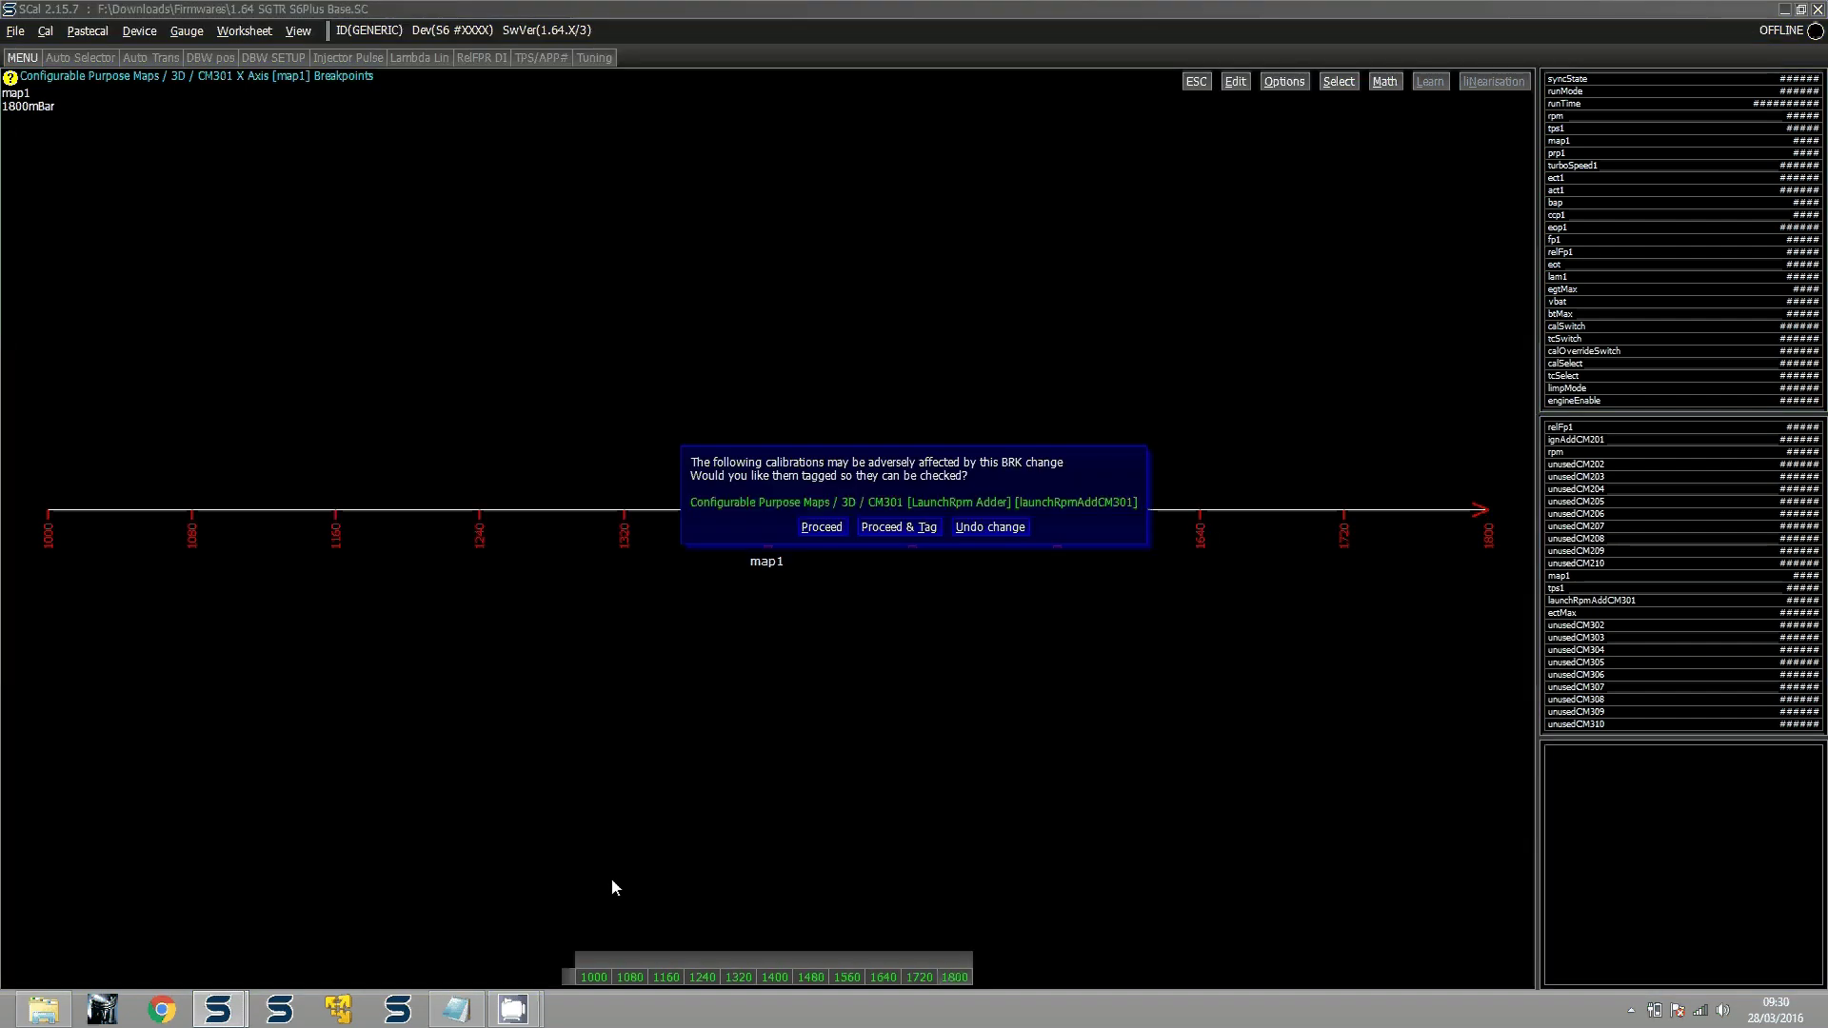
key(Return)
Reopen the CM301 LaunchRpm Adder map and examine its 99 % throttle row across the new map1 breakpoints
key(Down)
key(Down)
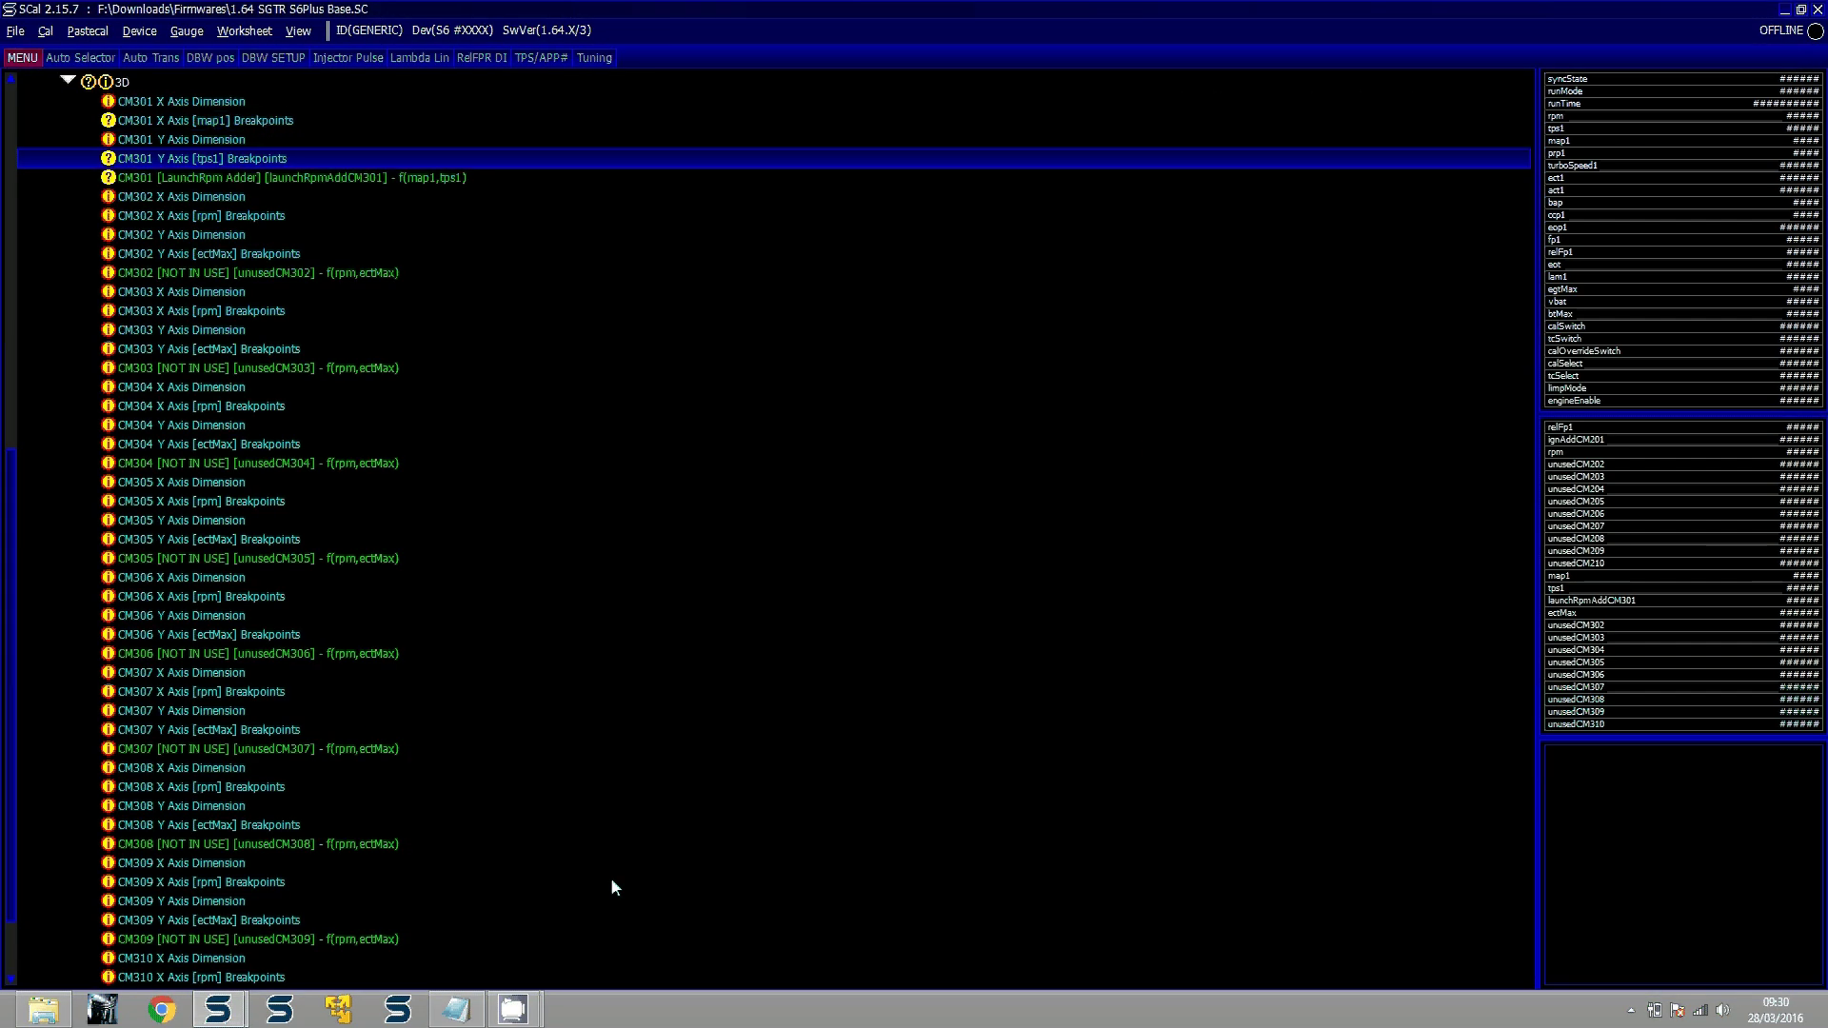
key(Return)
key(Right)
key(Right)
key(Down)
key(Down)
key(Down)
key(Down)
key(Down)
key(Down)
key(Down)
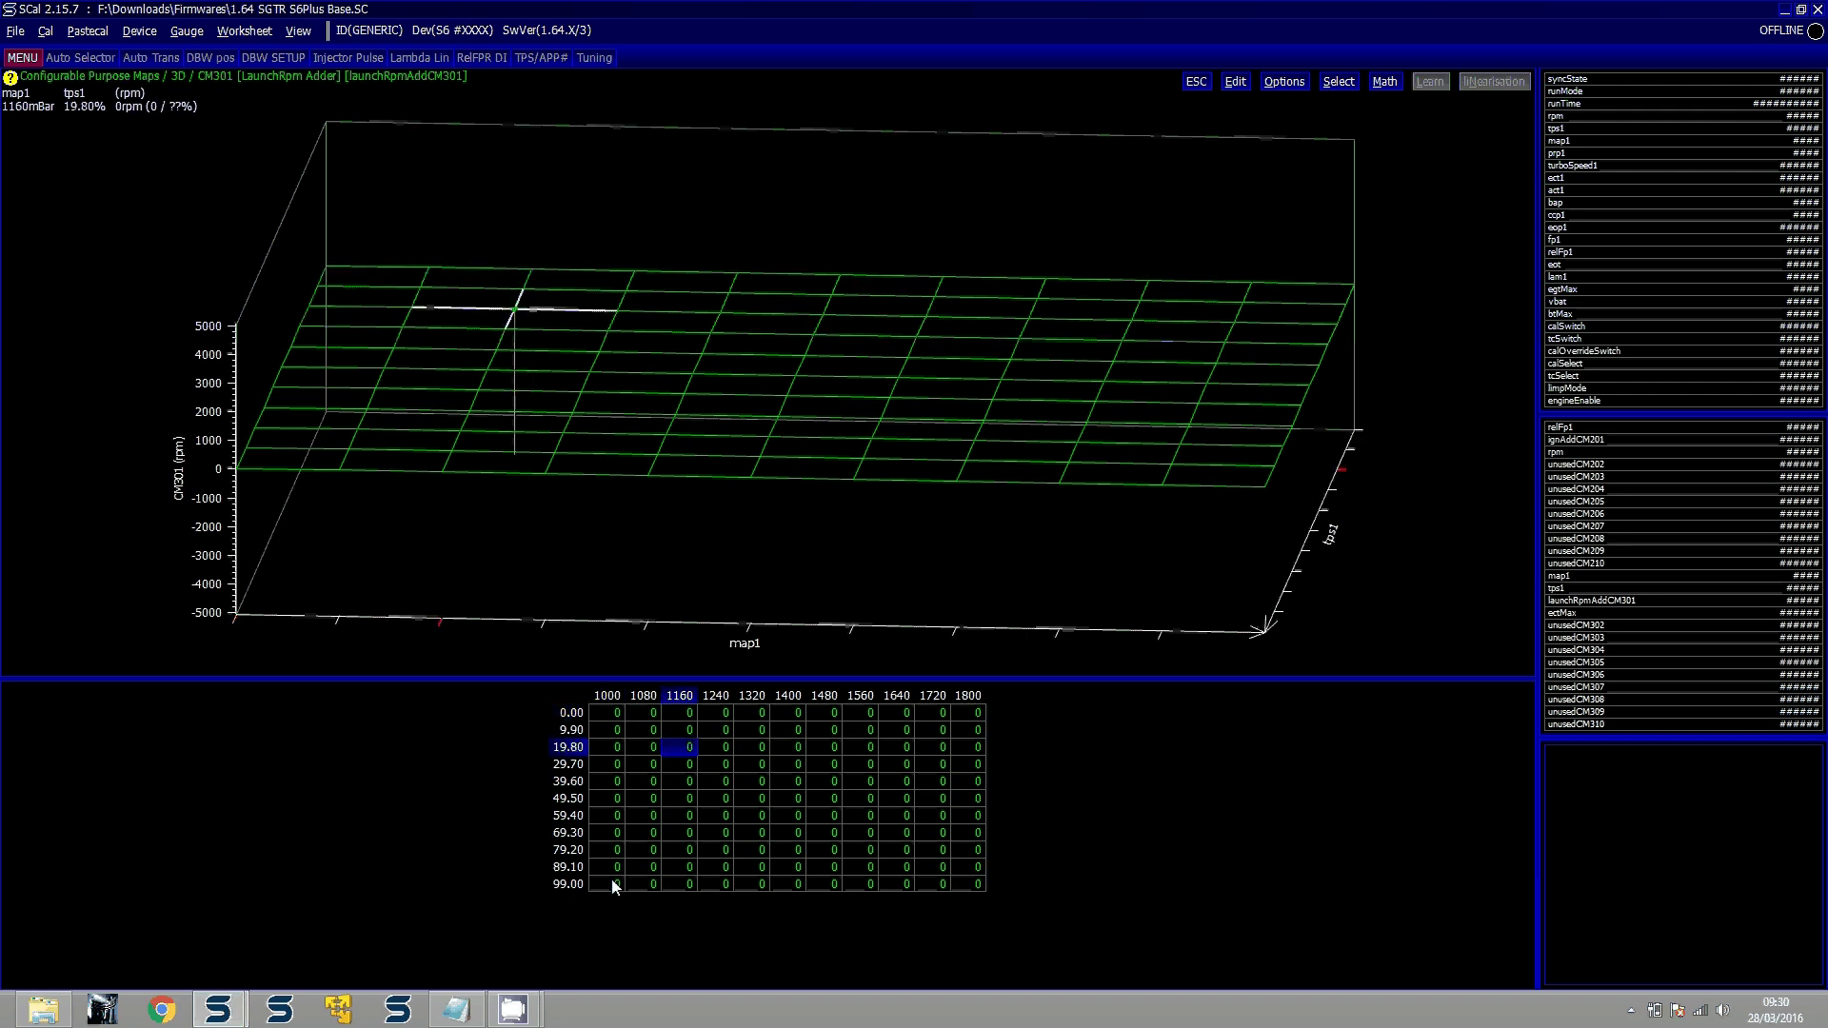
key(Down)
key(Down)
key(Down)
key(Left)
key(Left)
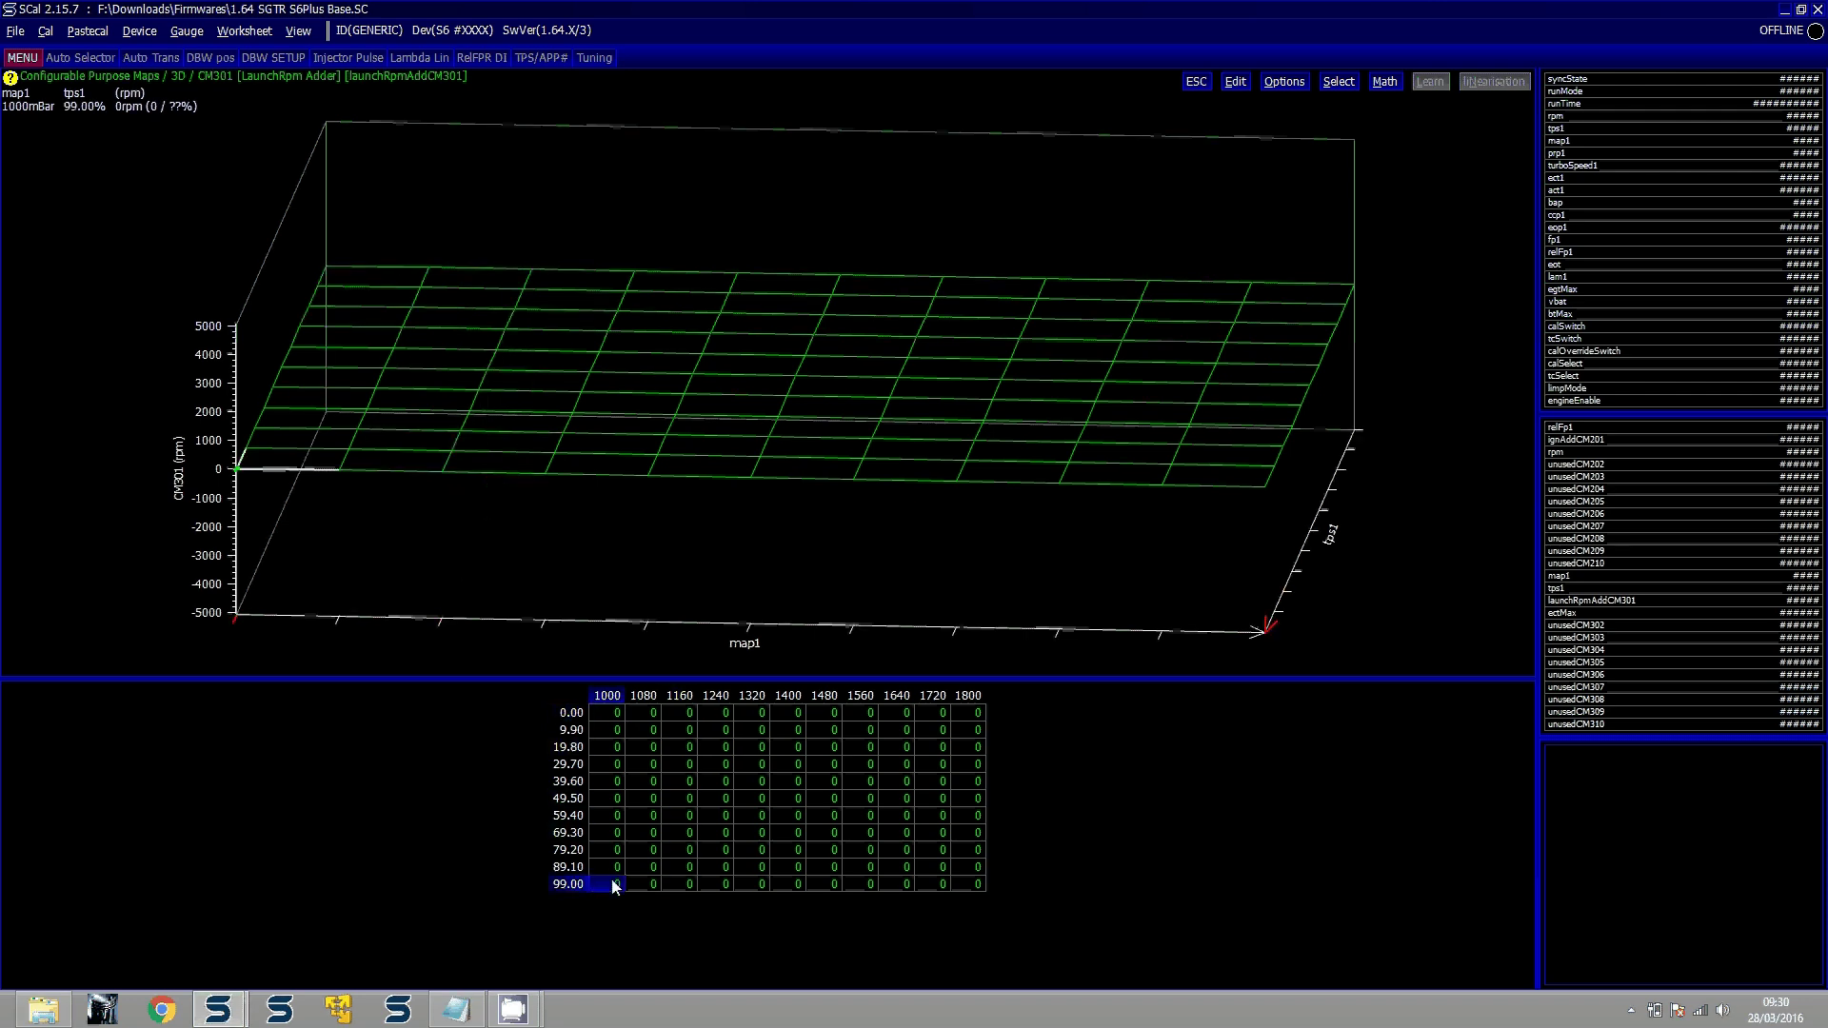
key(shift+Right)
key(shift+Right)
key(shift+Right)
key(shift+Right)
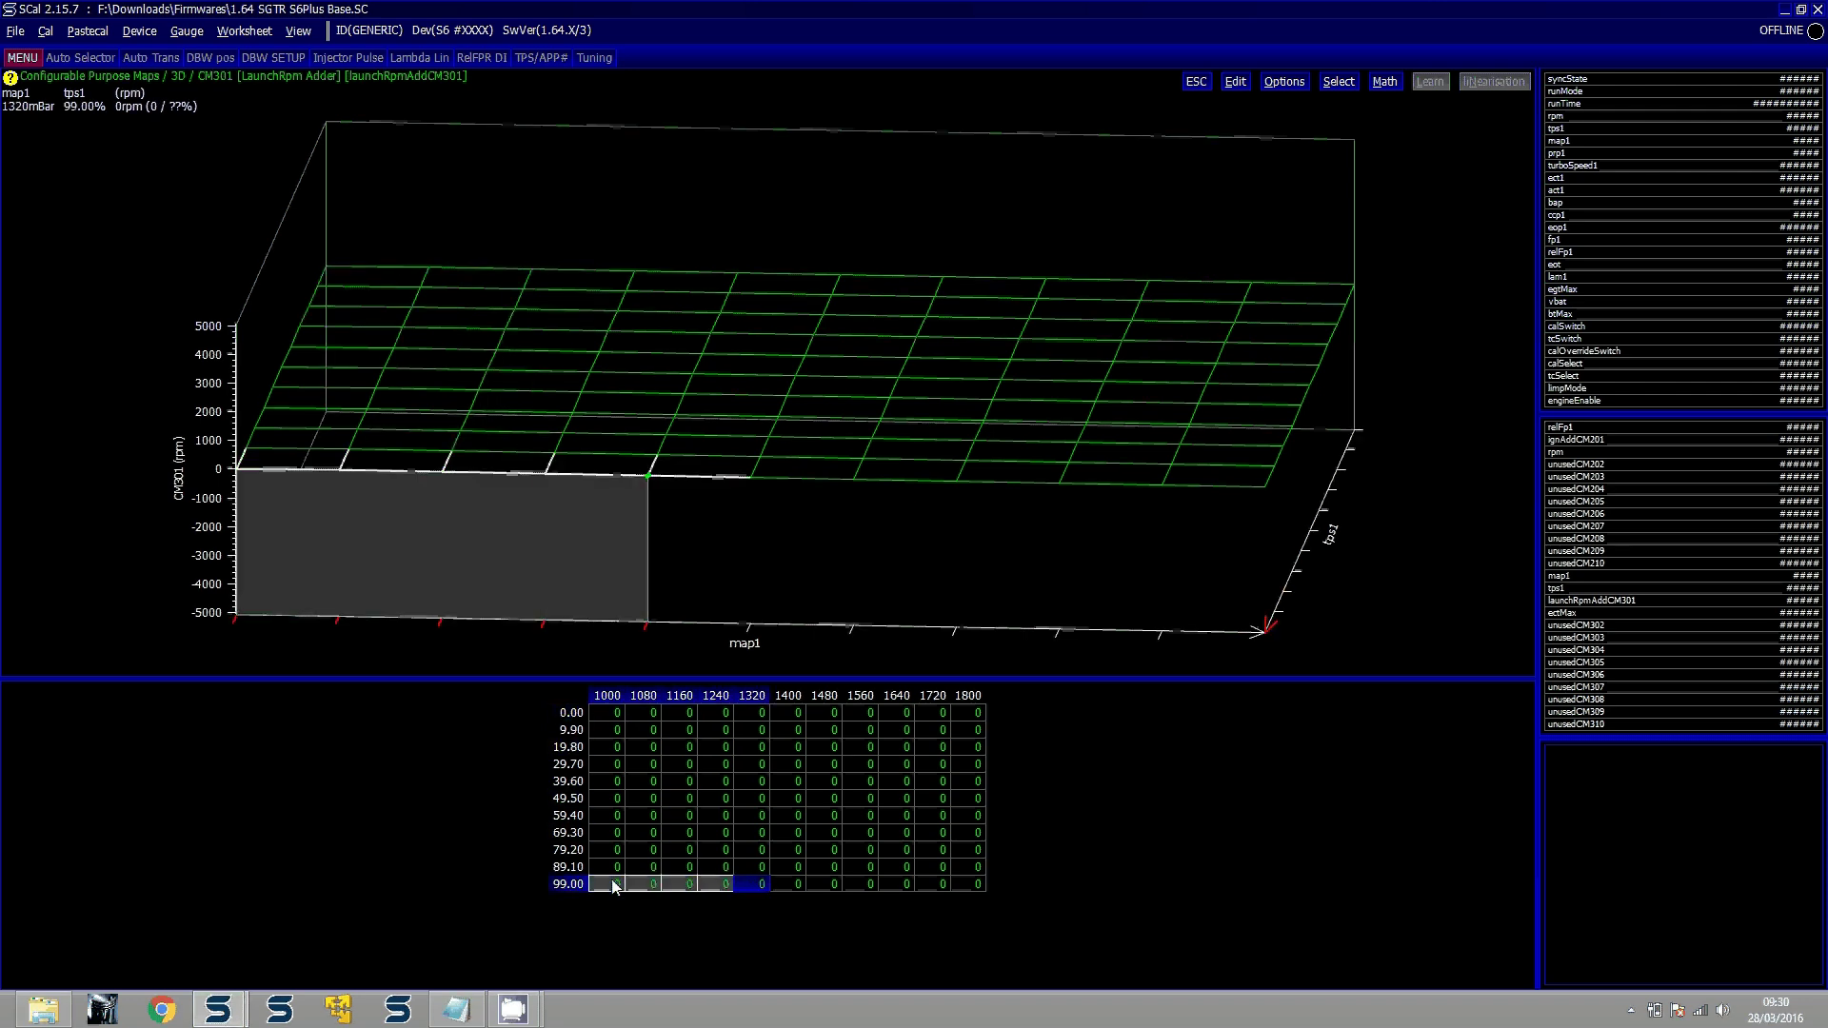
key(Right)
key(Right)
key(Right)
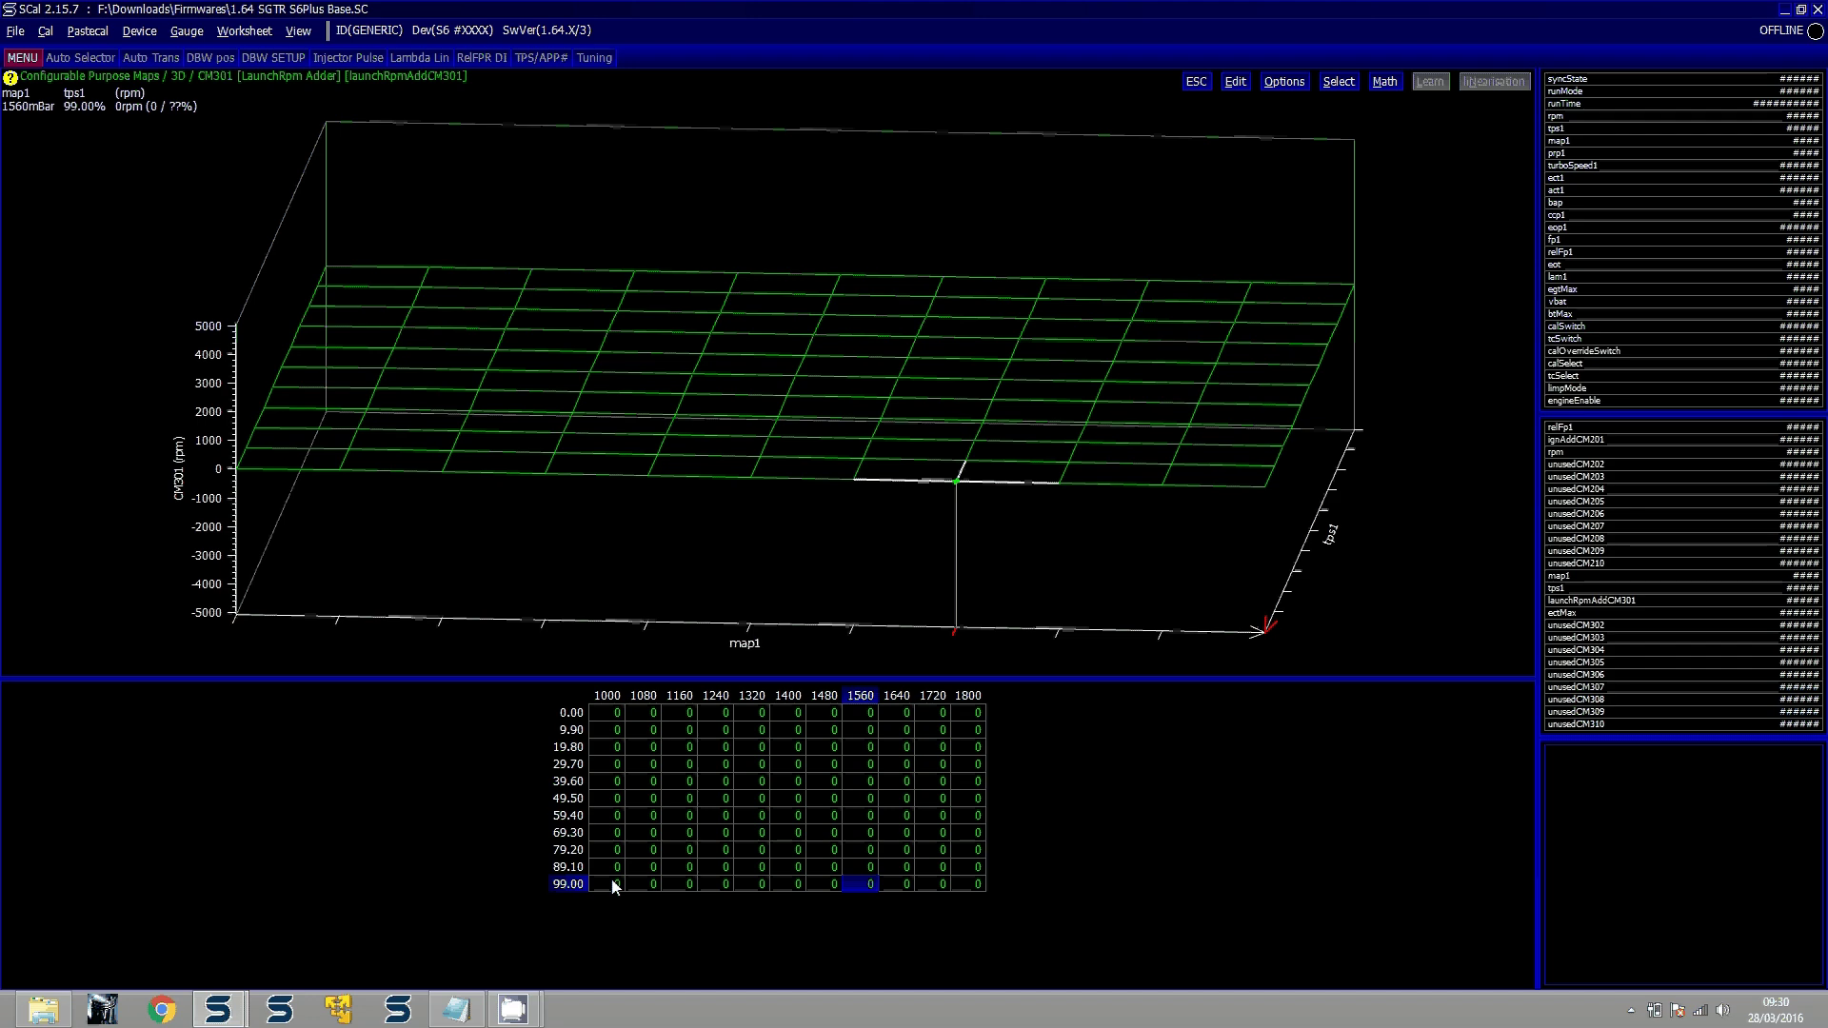
Leave the CM301 map and expand the Launch Control group in the calibration tree
key(Escape)
key(Up)
key(Up)
key(Up)
key(Up)
key(Left)
key(Up)
key(Up)
key(Up)
key(Up)
key(Up)
key(Up)
key(Up)
key(Up)
key(Up)
key(Up)
key(Up)
key(Up)
key(Up)
key(Up)
key(Up)
key(Up)
key(Up)
key(Up)
key(Down)
key(Right)
key(Down)
key(Down)
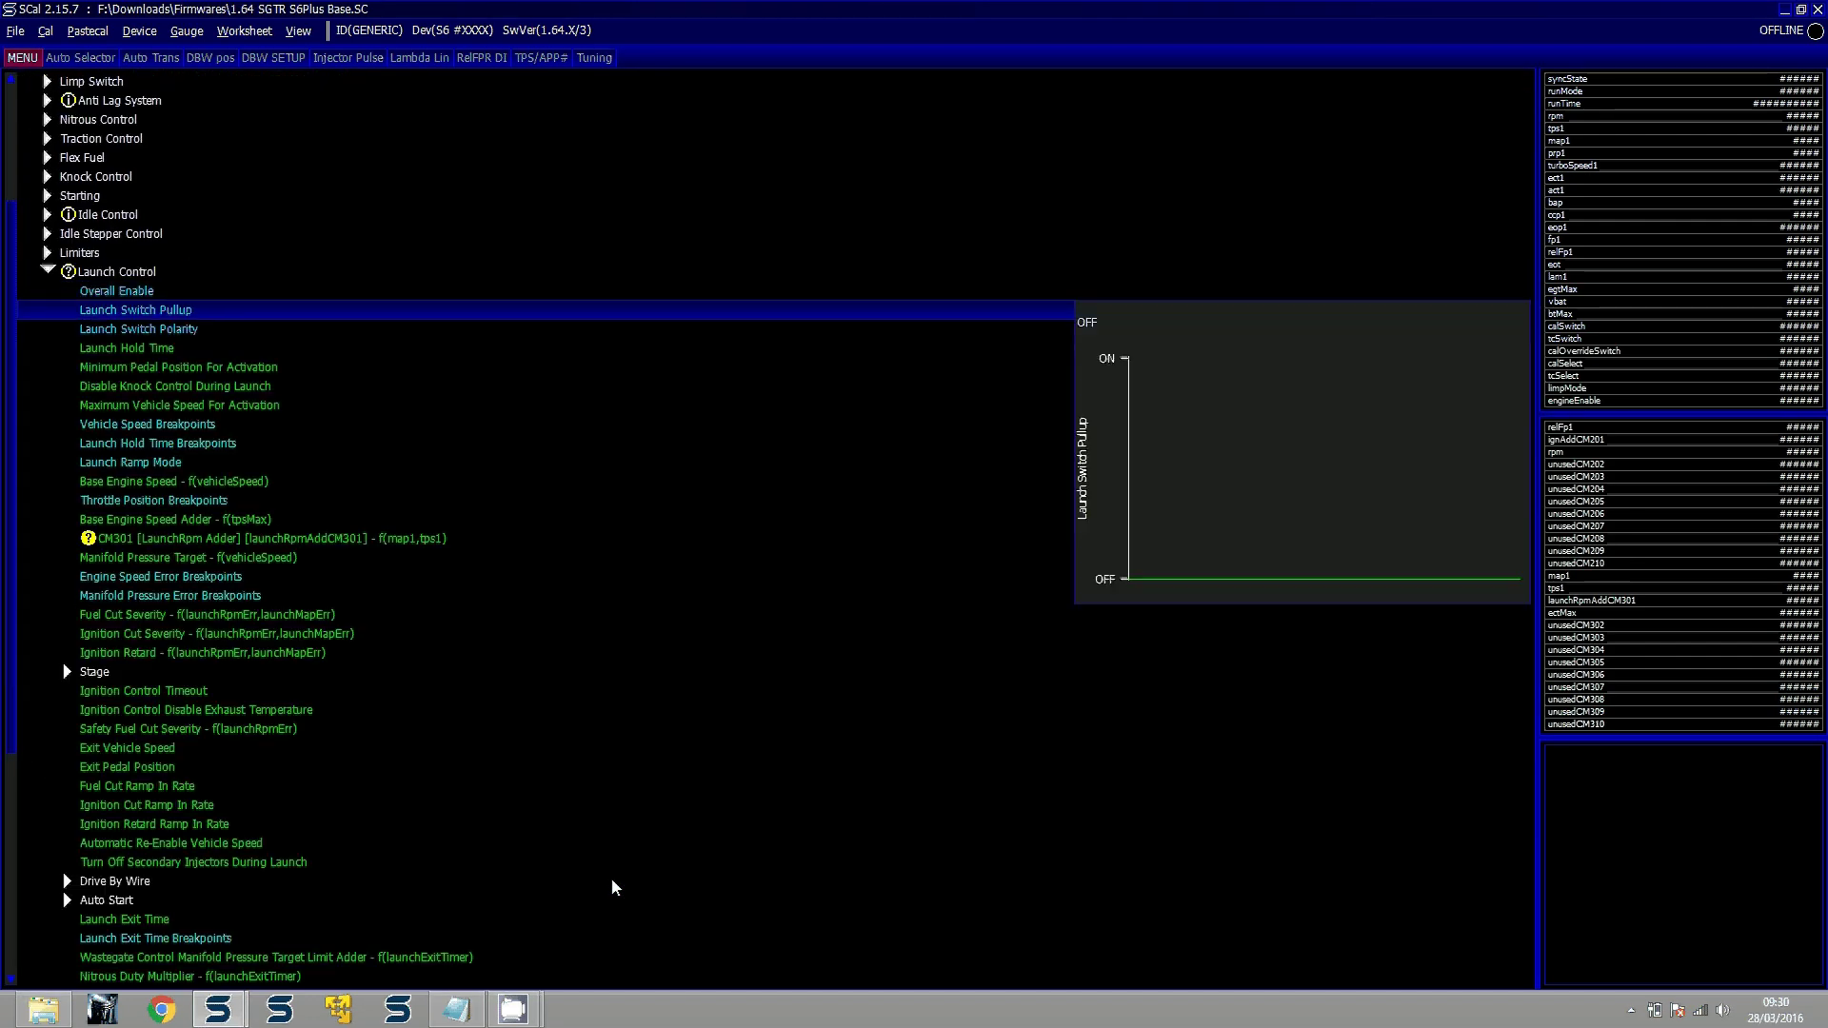
Check the Launch Control Manifold Pressure Target map and preview the CM301 LaunchRpm Adder entry beside Base Engine Speed Adder
key(Return)
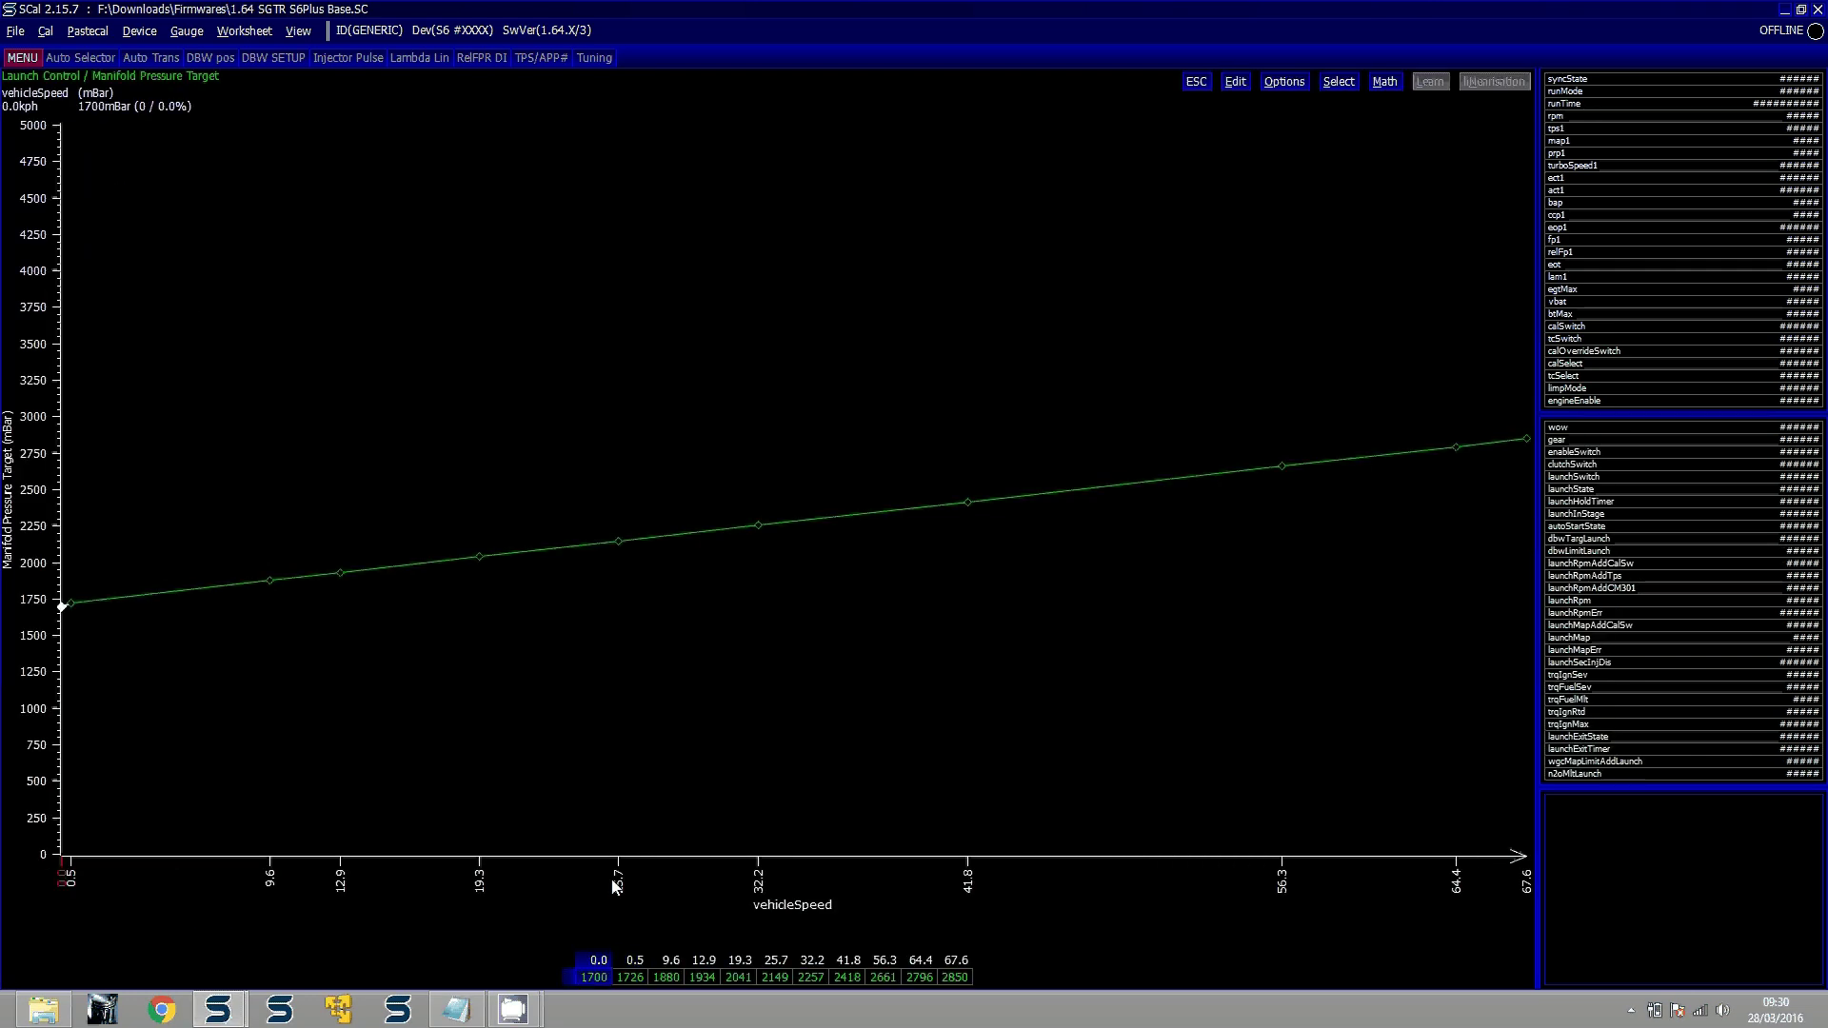
key(Escape)
key(Up)
key(Up)
key(Up)
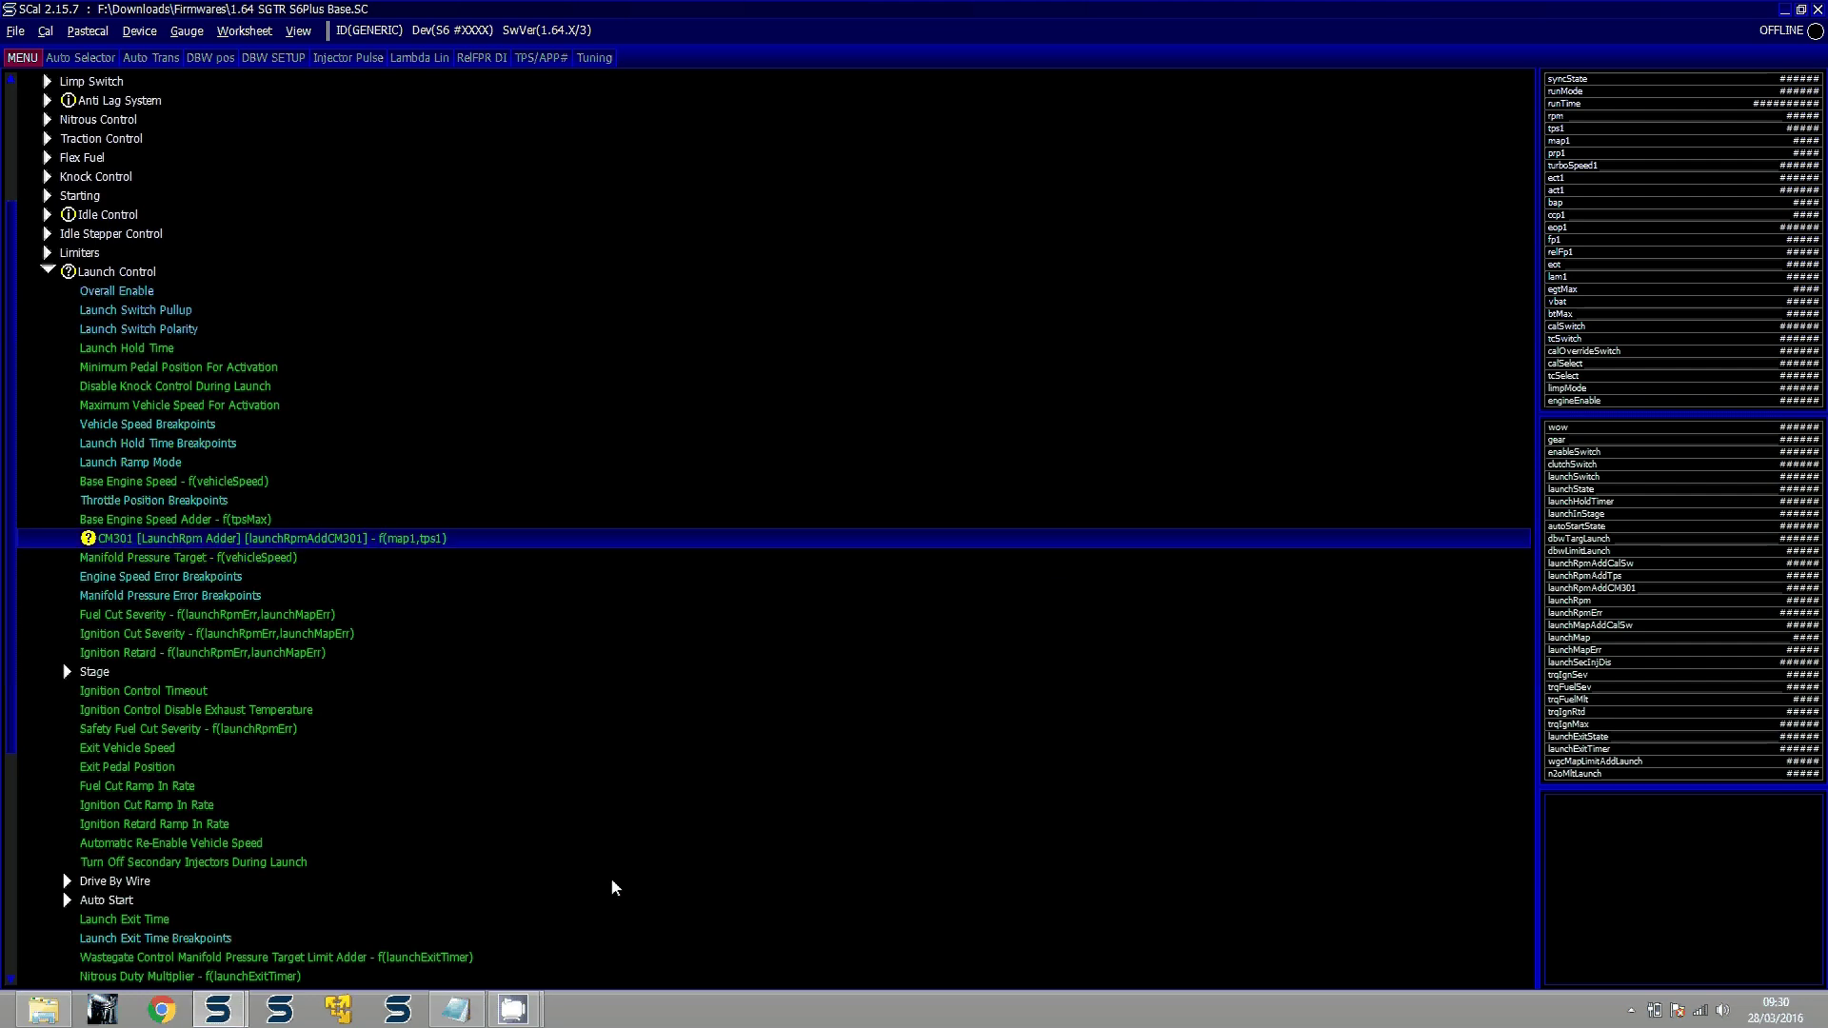
key(Down)
key(Down)
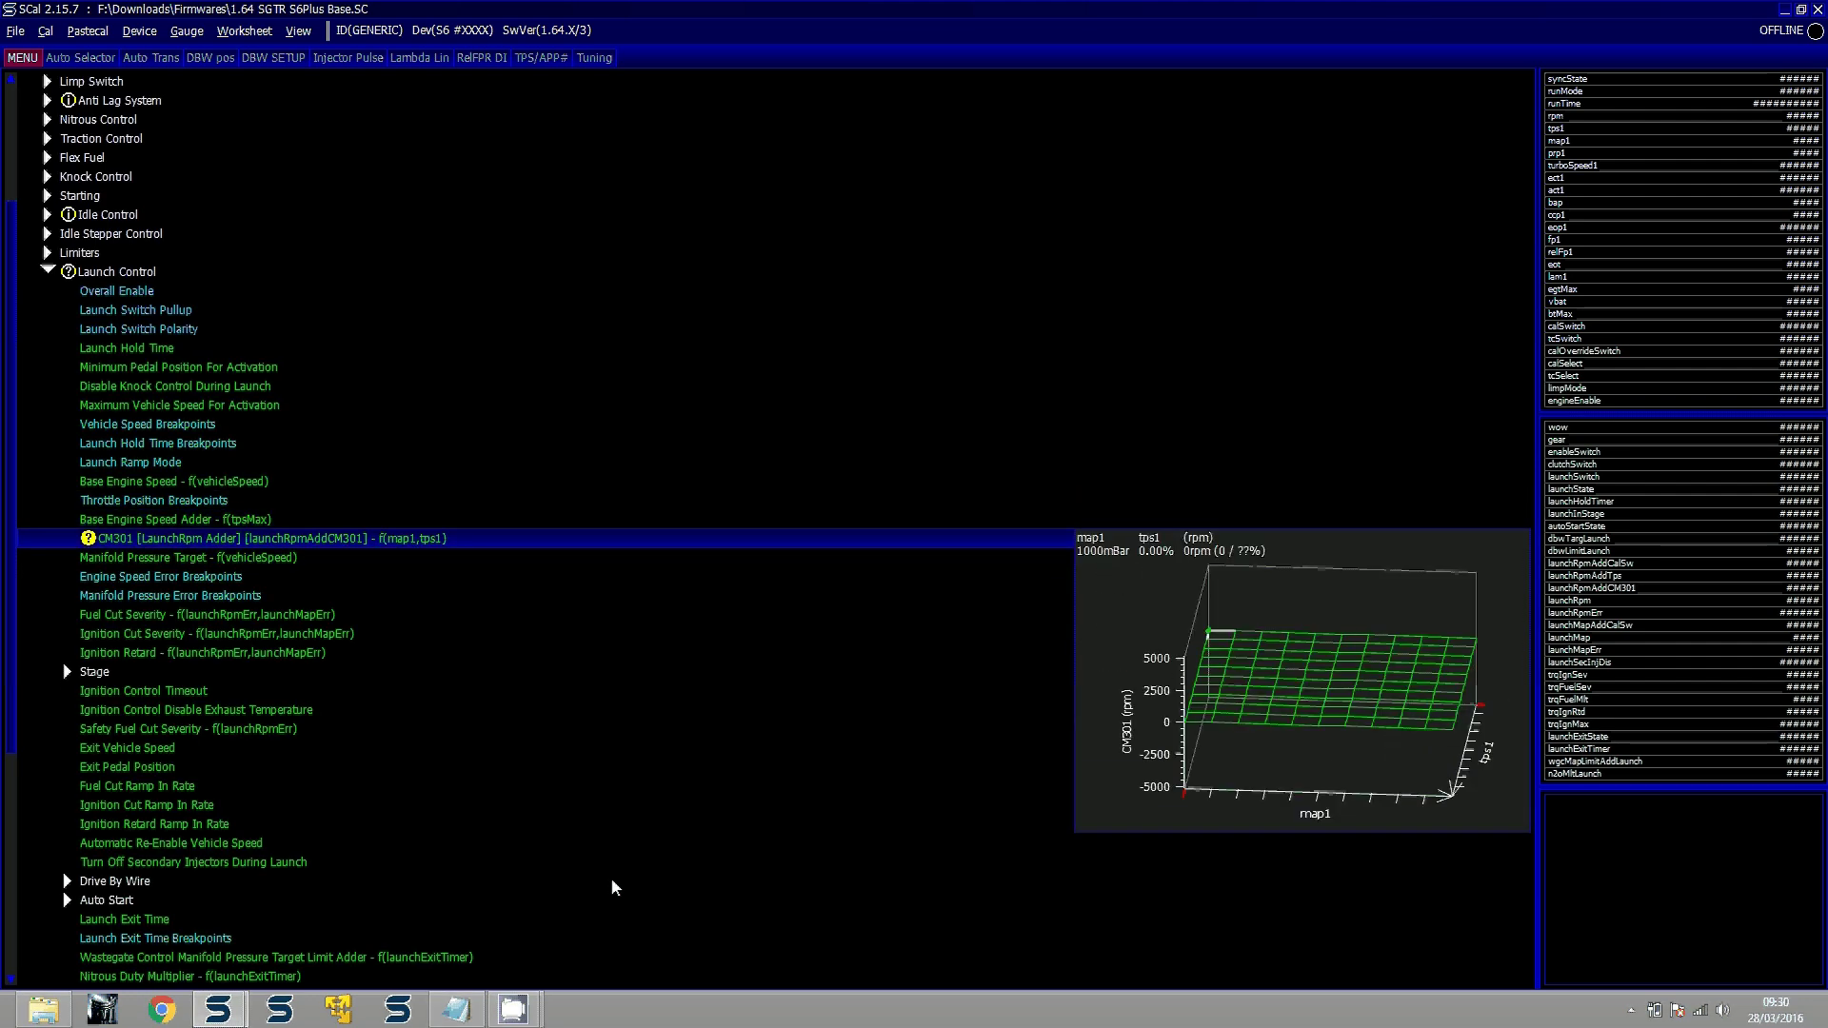
key(Up)
key(Up)
key(Down)
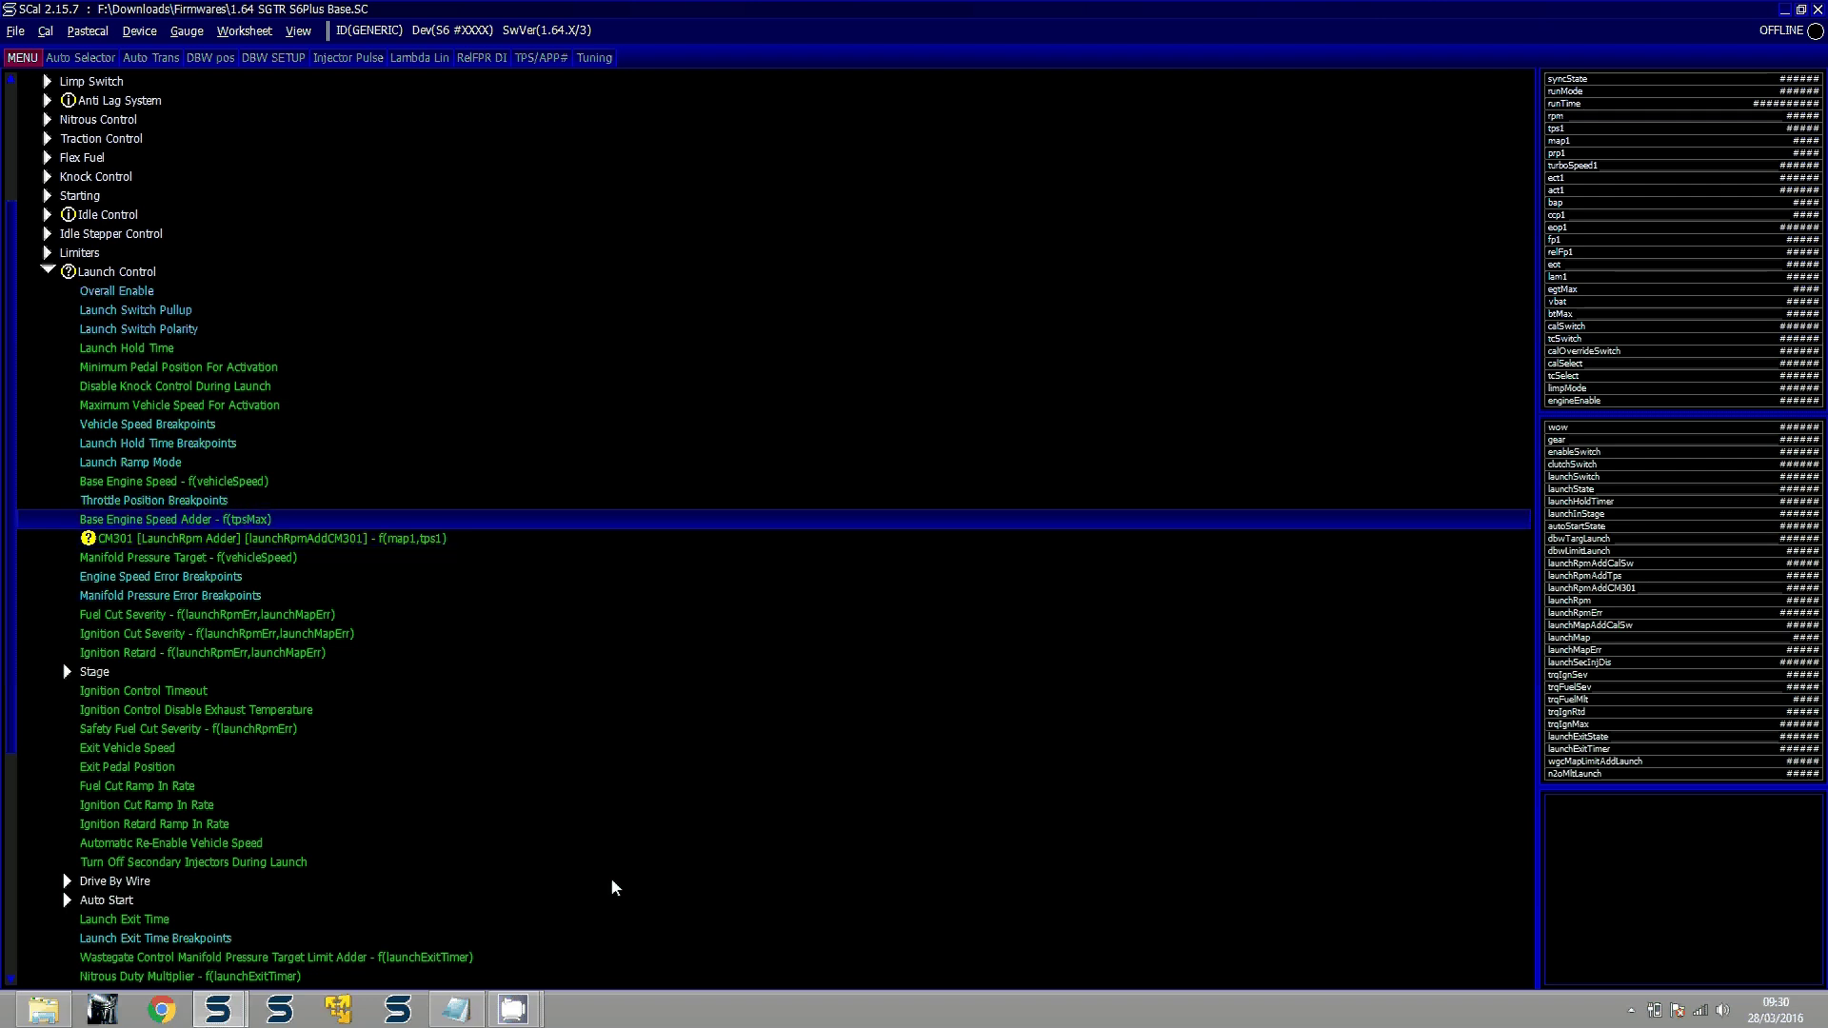
key(Down)
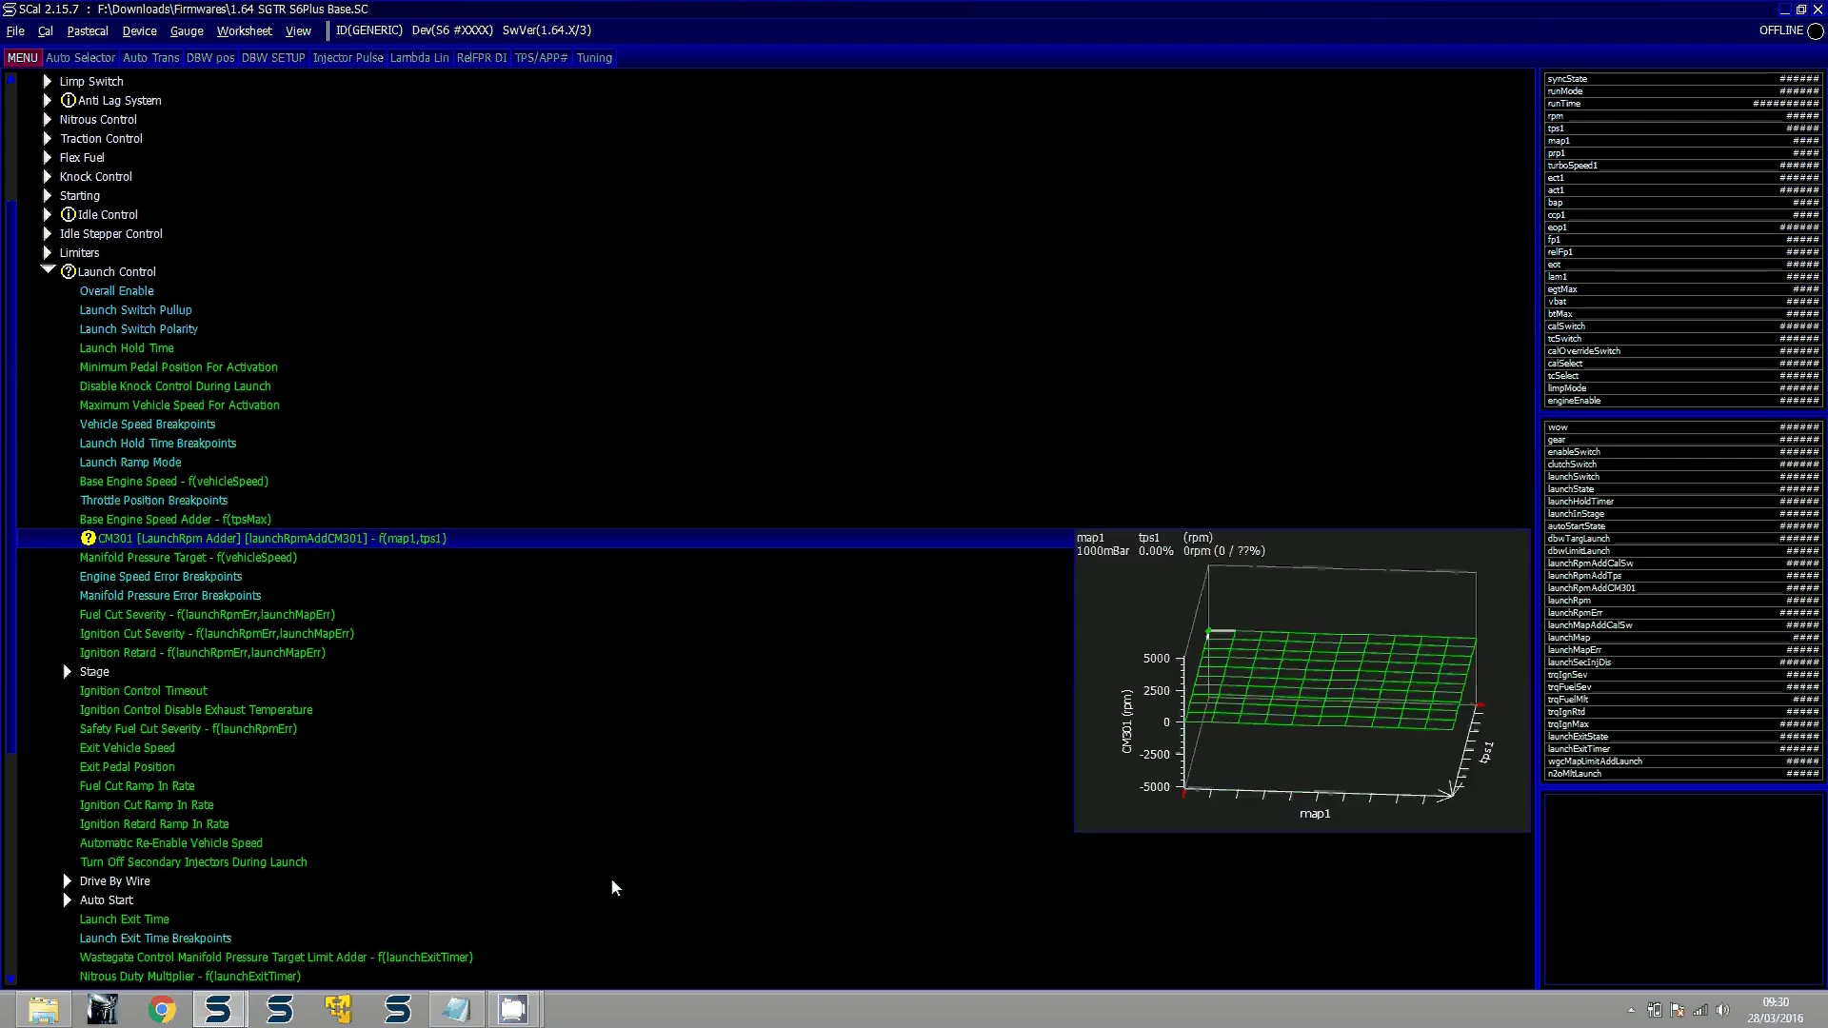
key(Up)
key(Down)
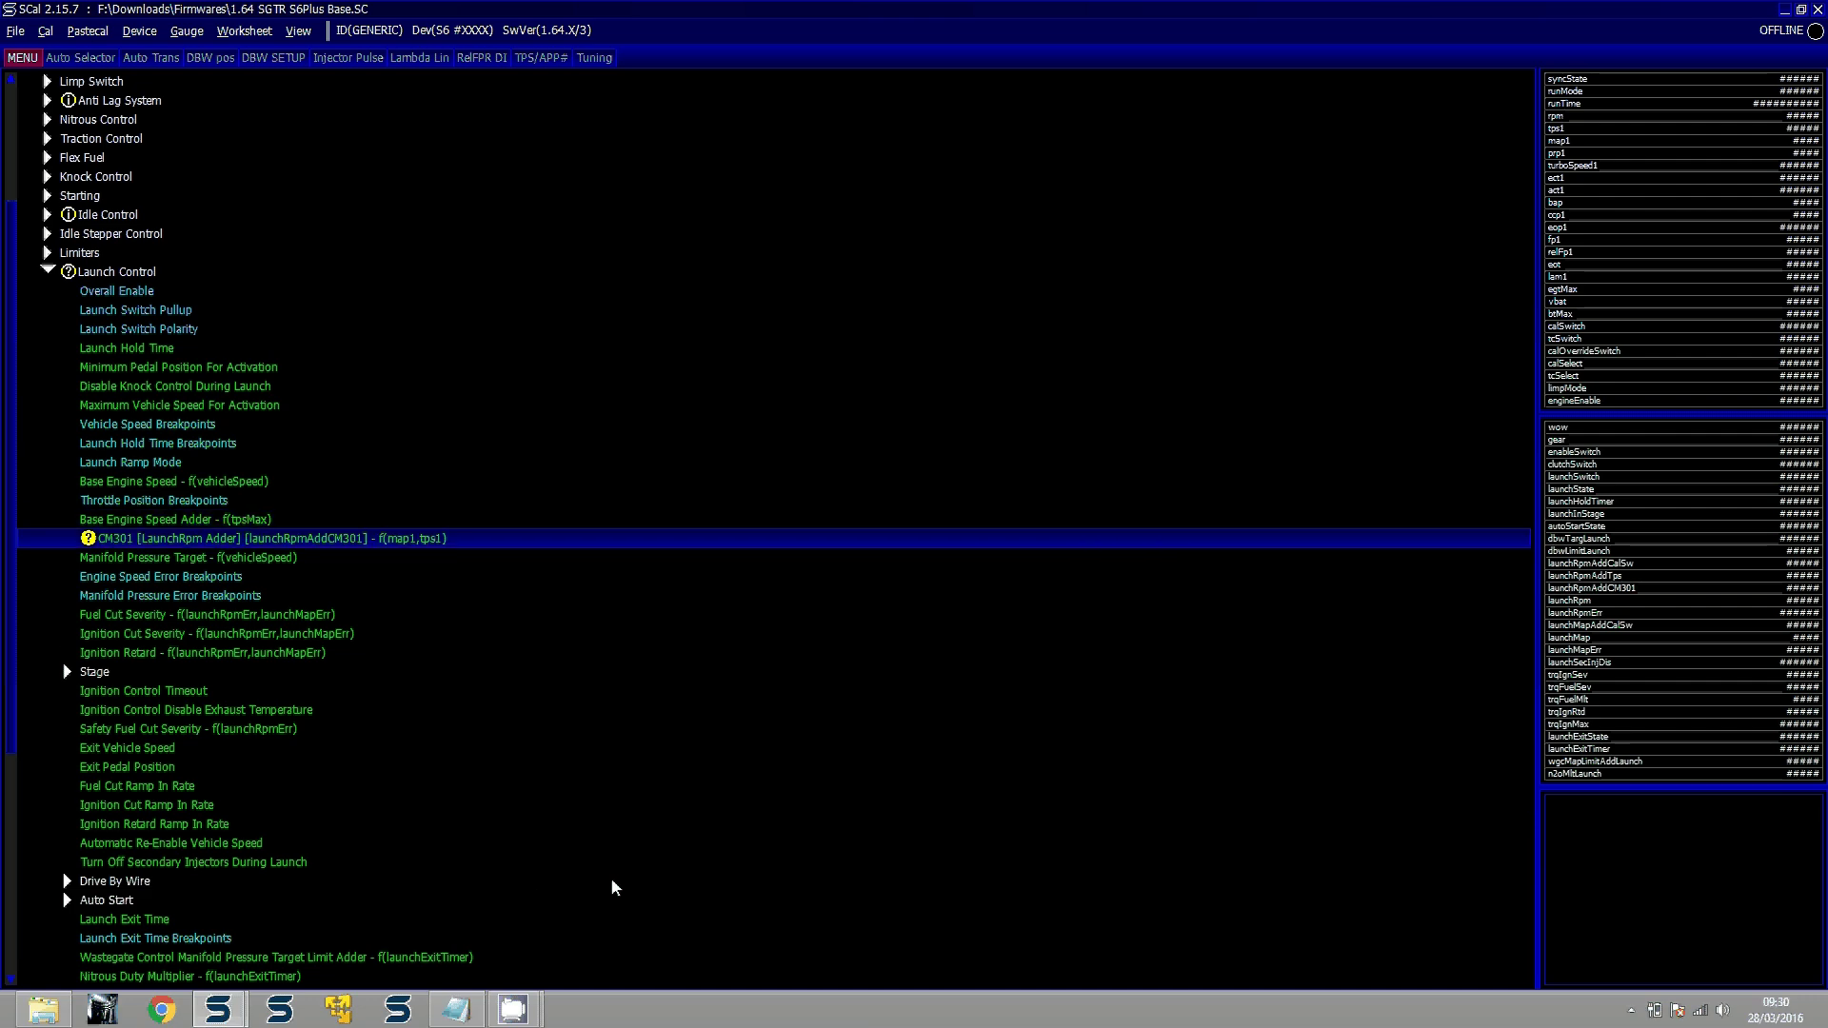
Open CM301 from Launch Control and set its 1000, 1080 and 1160 mBar cells at 99 % throttle to 1000 rpm
key(Return)
key(Down)
key(Down)
key(Down)
key(Down)
key(Down)
key(Down)
key(Down)
key(Down)
key(Down)
key(Down)
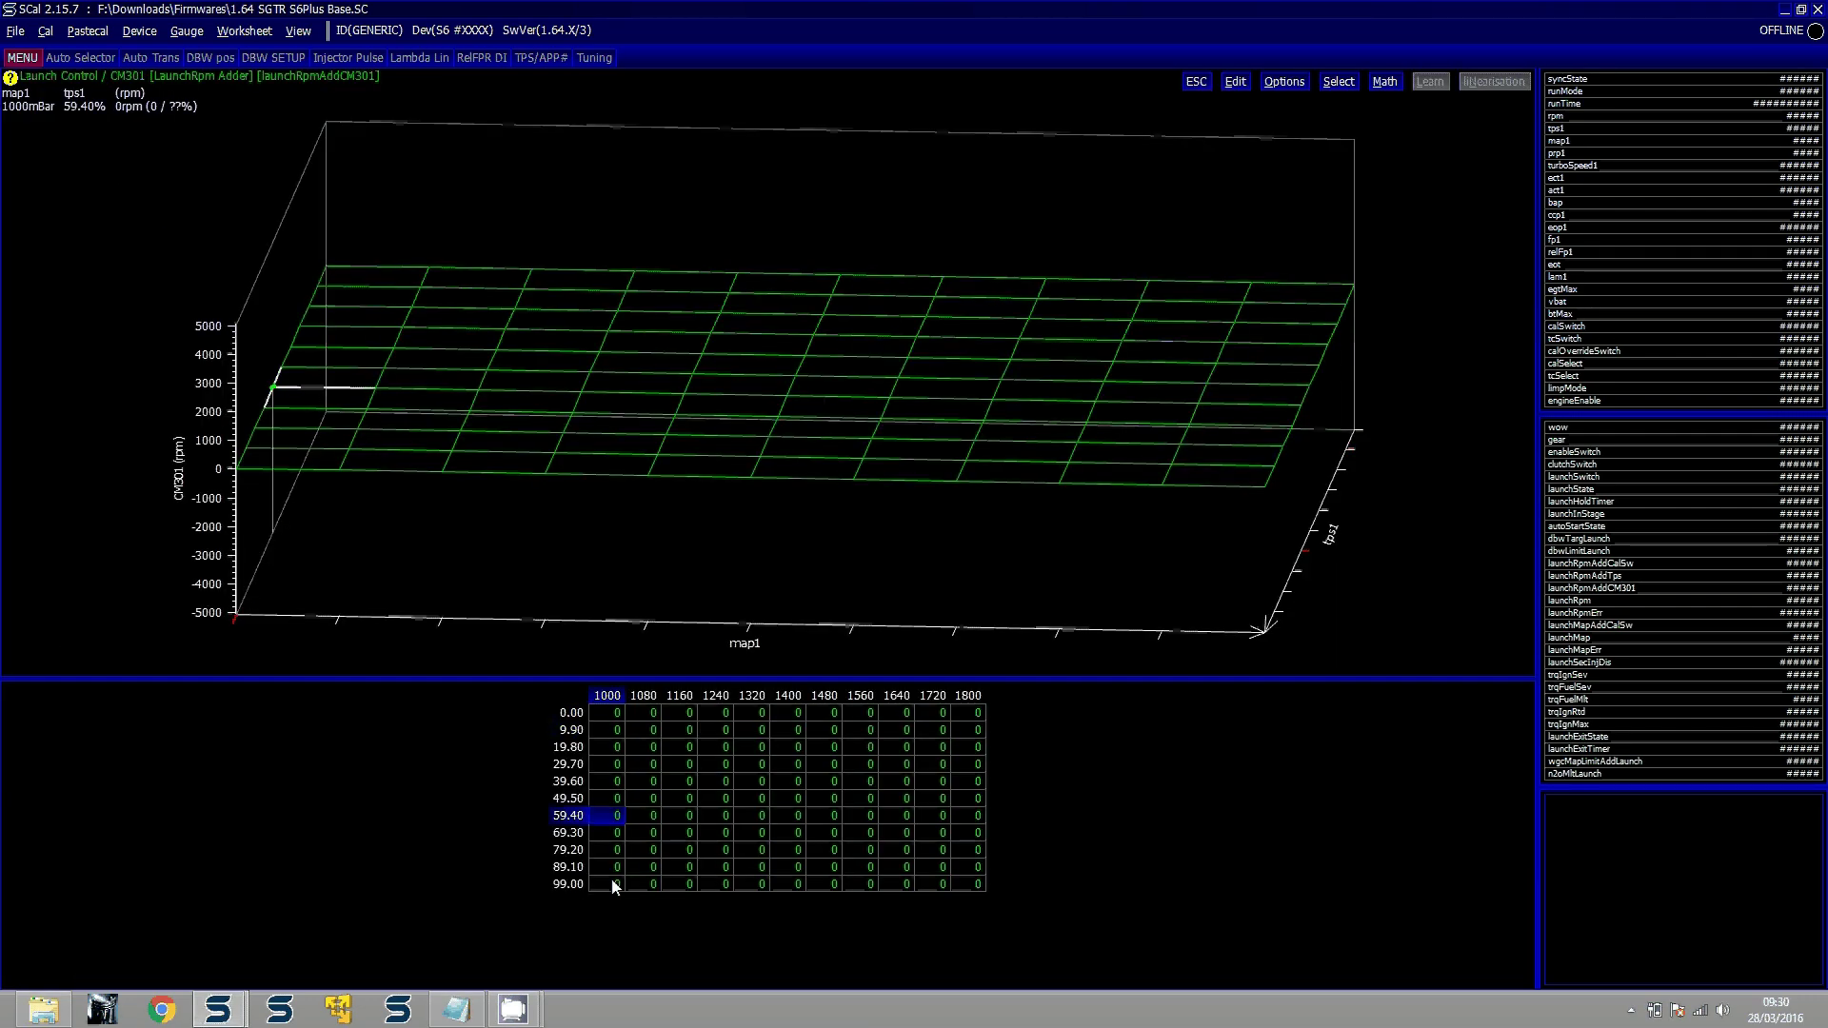
key(shift+Right)
key(shift+Right)
text(100)
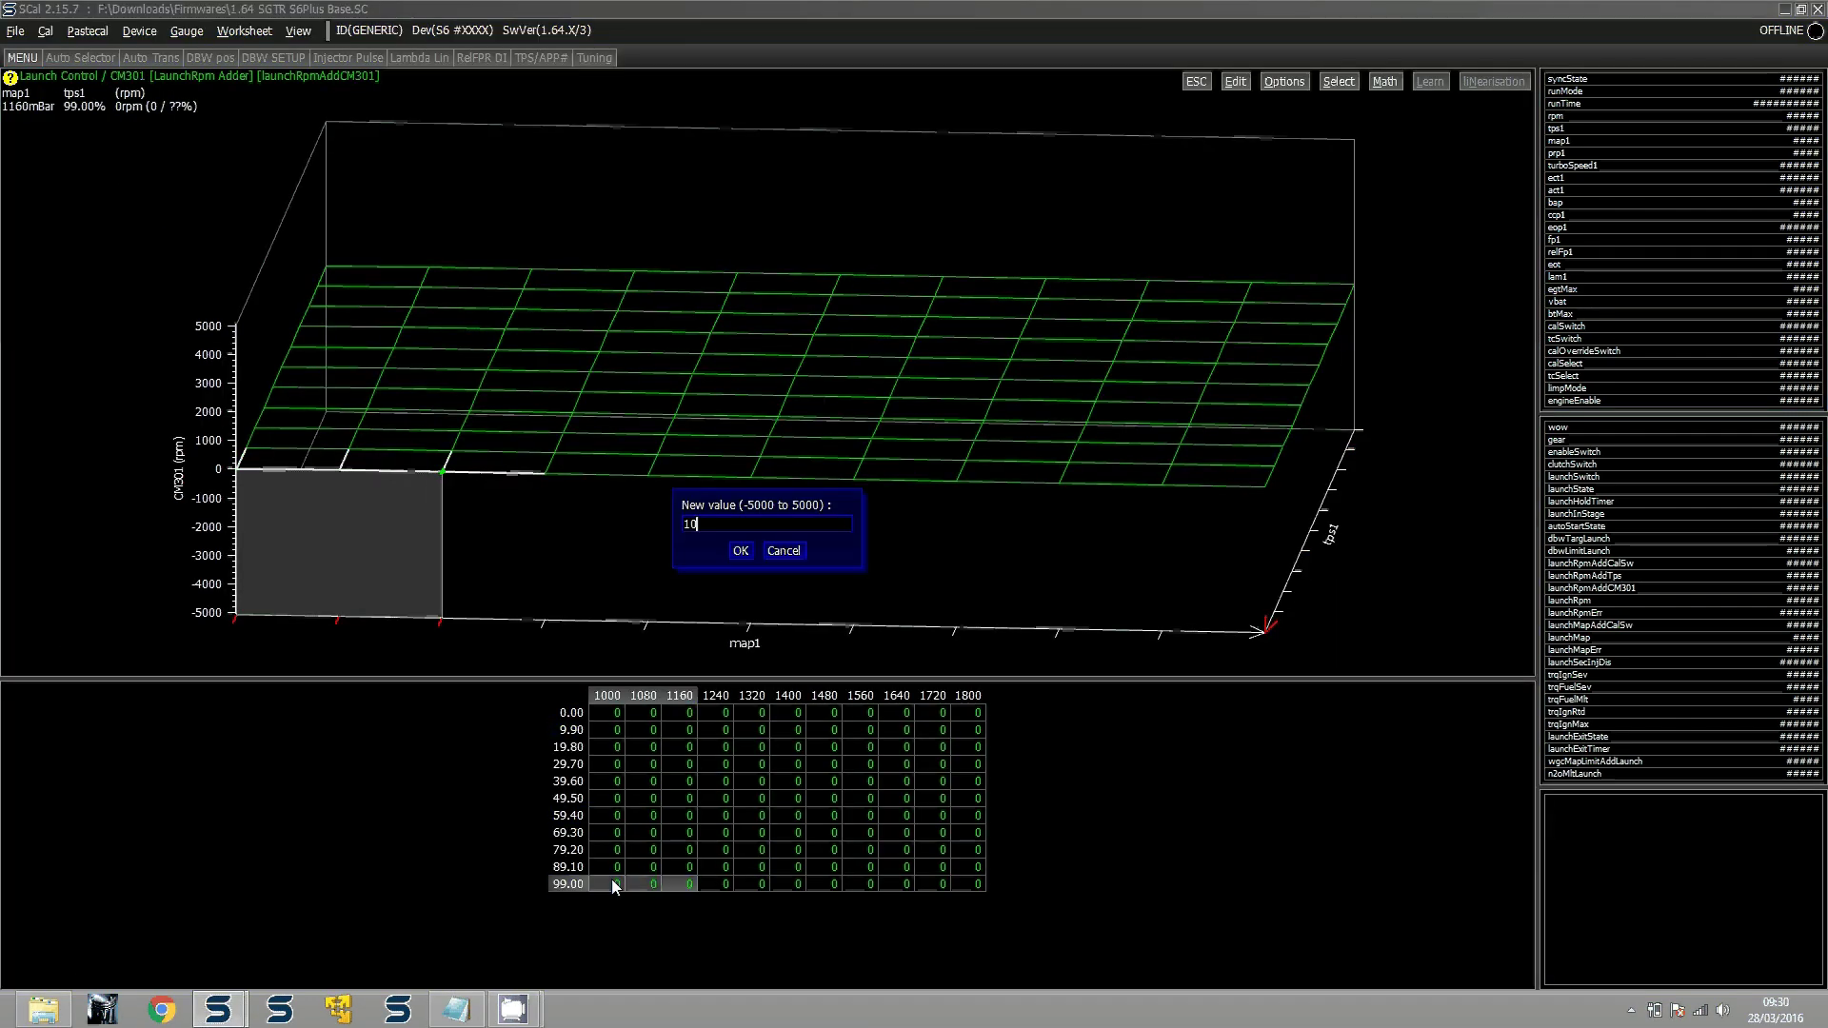
key(Return)
text(1000)
key(Return)
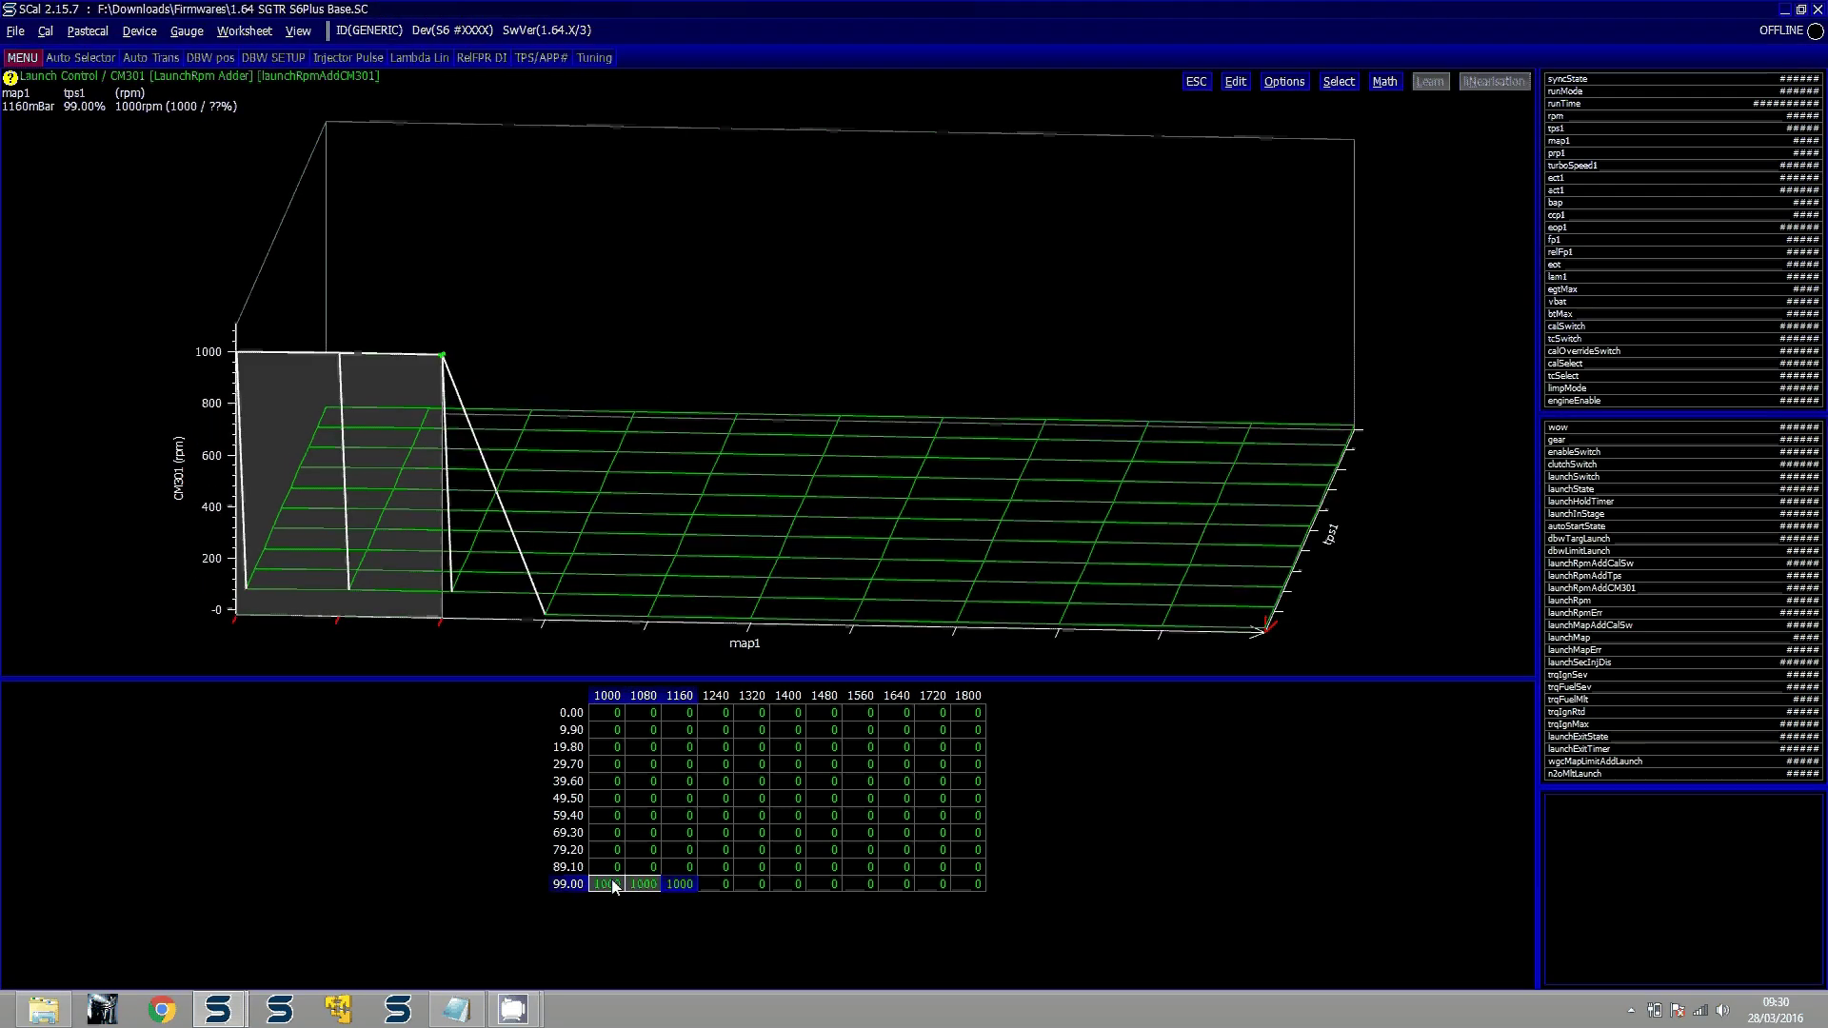
key(Right)
key(Right)
key(Right)
key(Right)
key(Right)
key(Right)
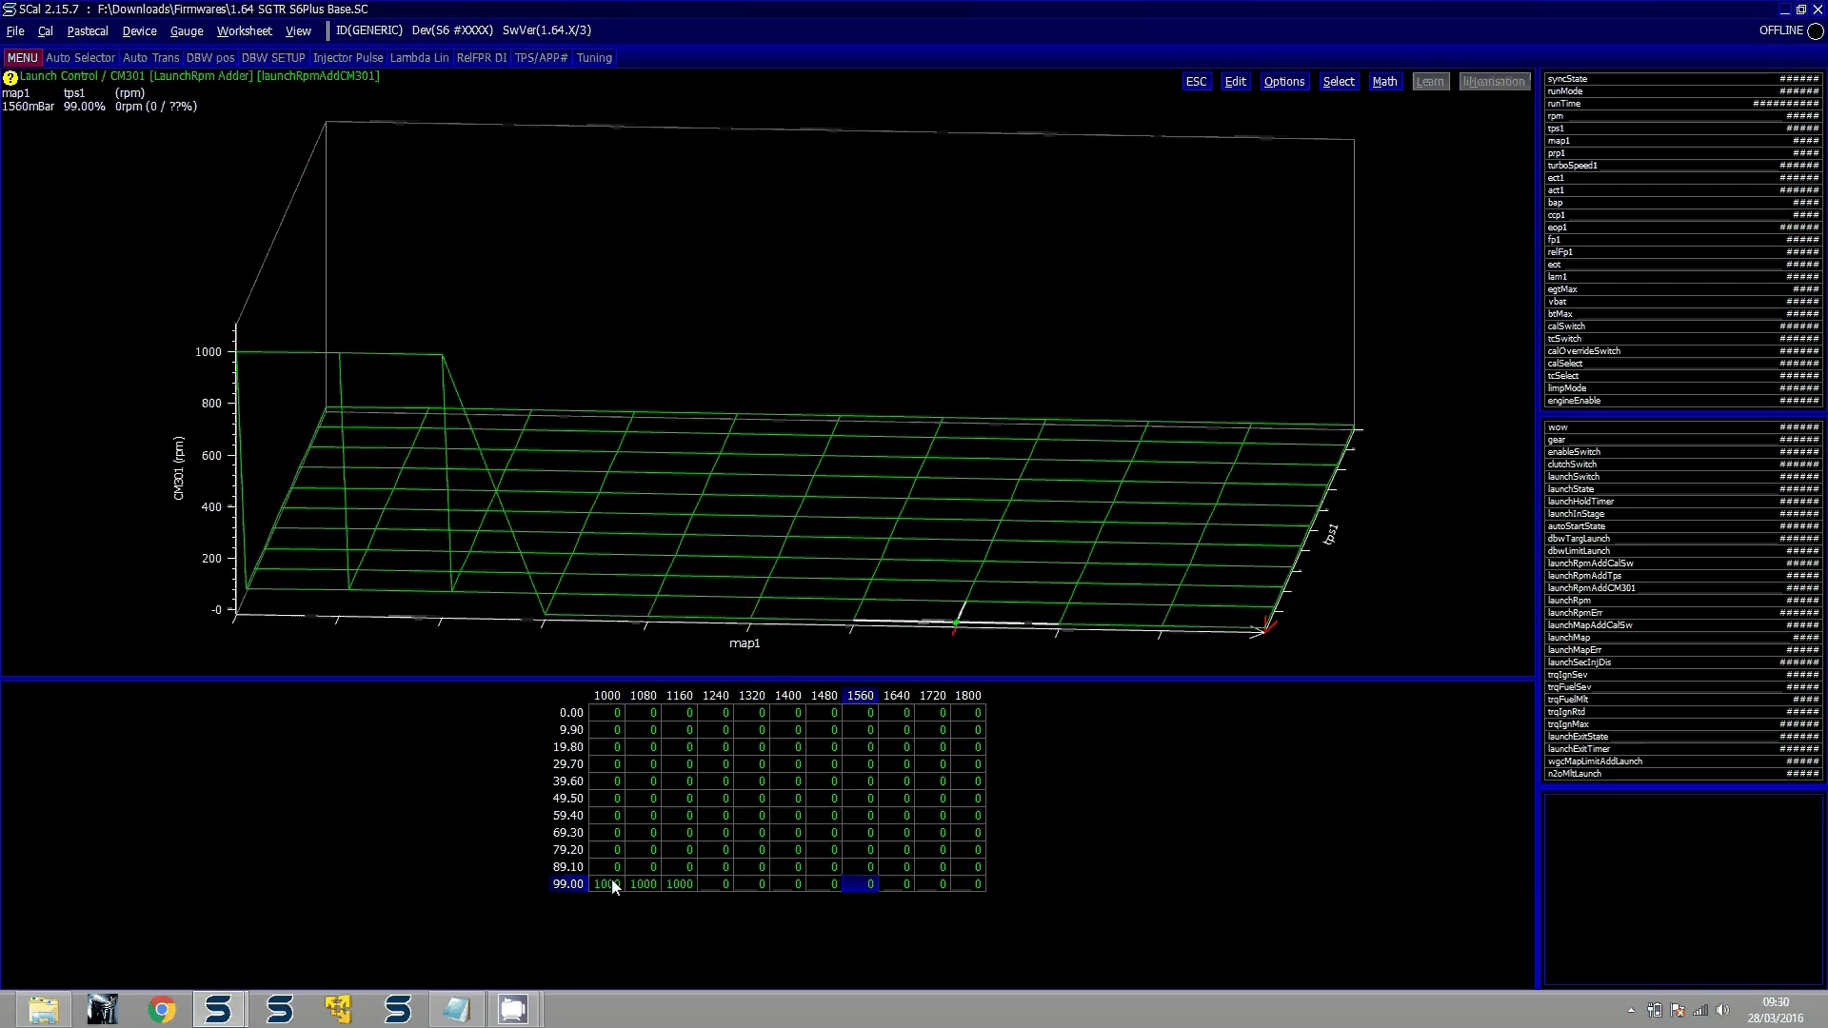
key(shift+Left)
key(shift+Left)
key(shift+Left)
key(shift+Left)
key(shift+Left)
key(shift+Left)
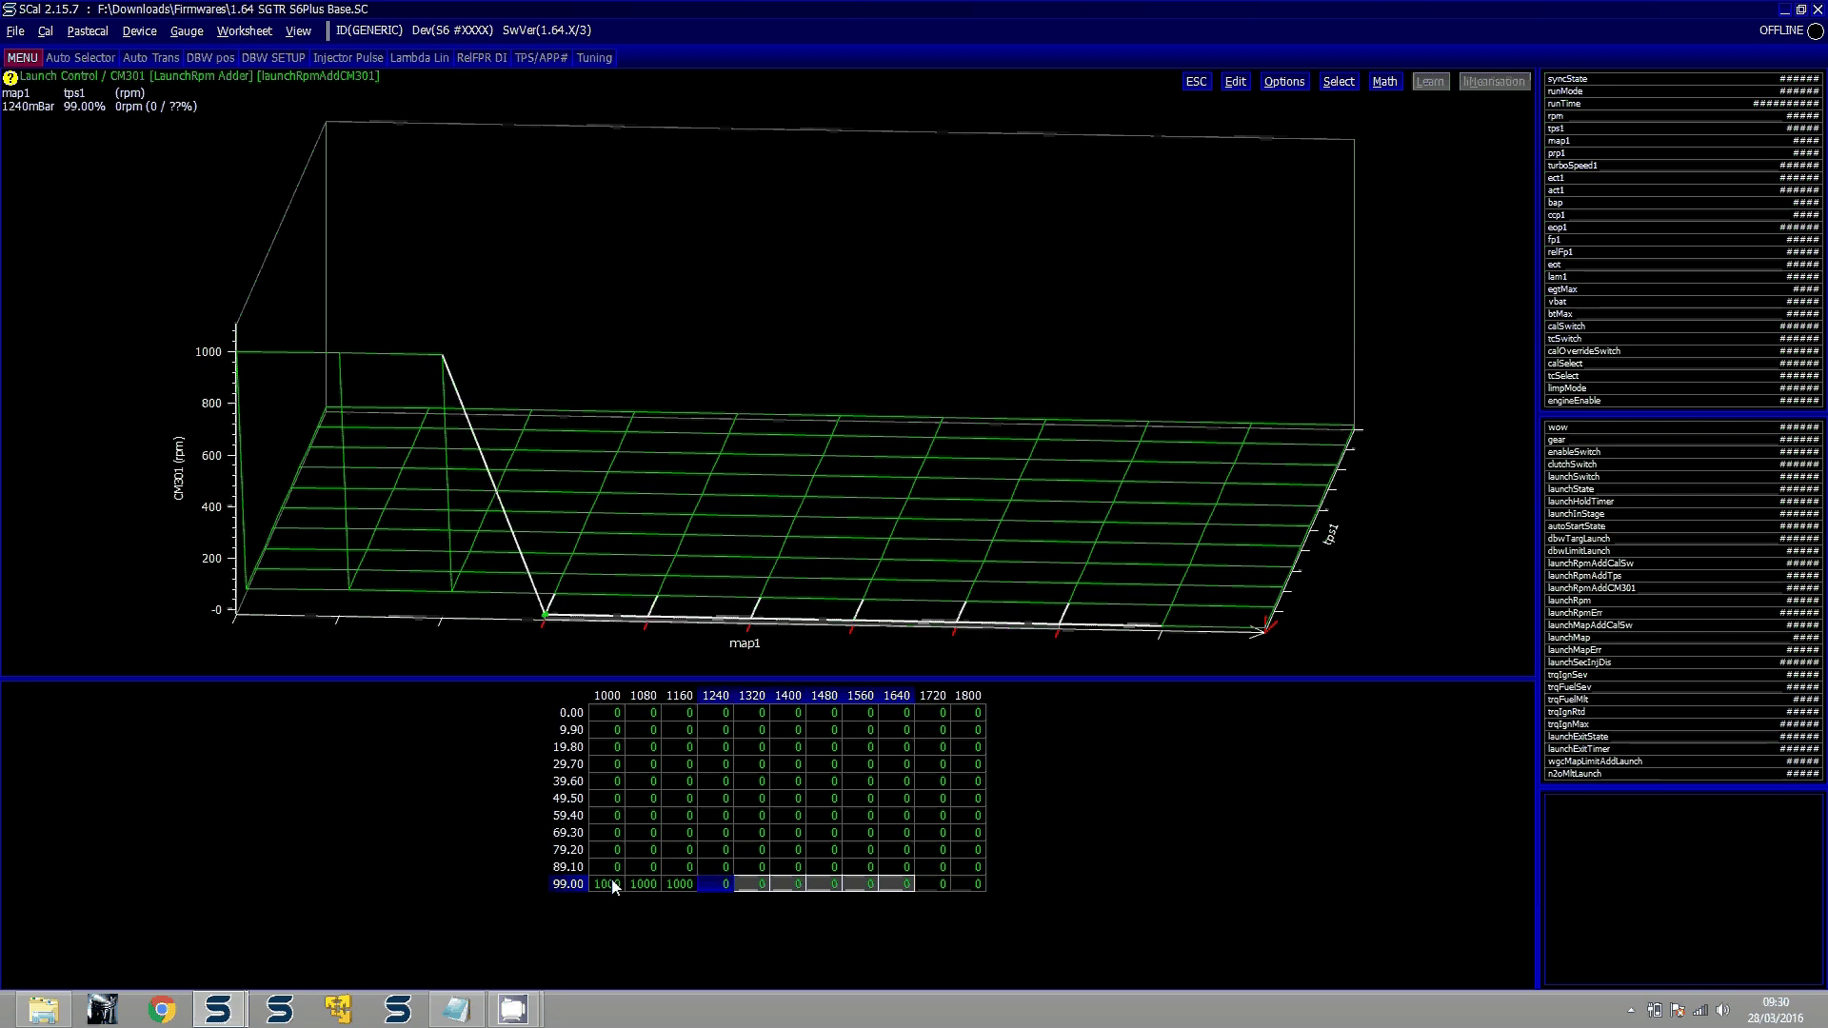
key(Right)
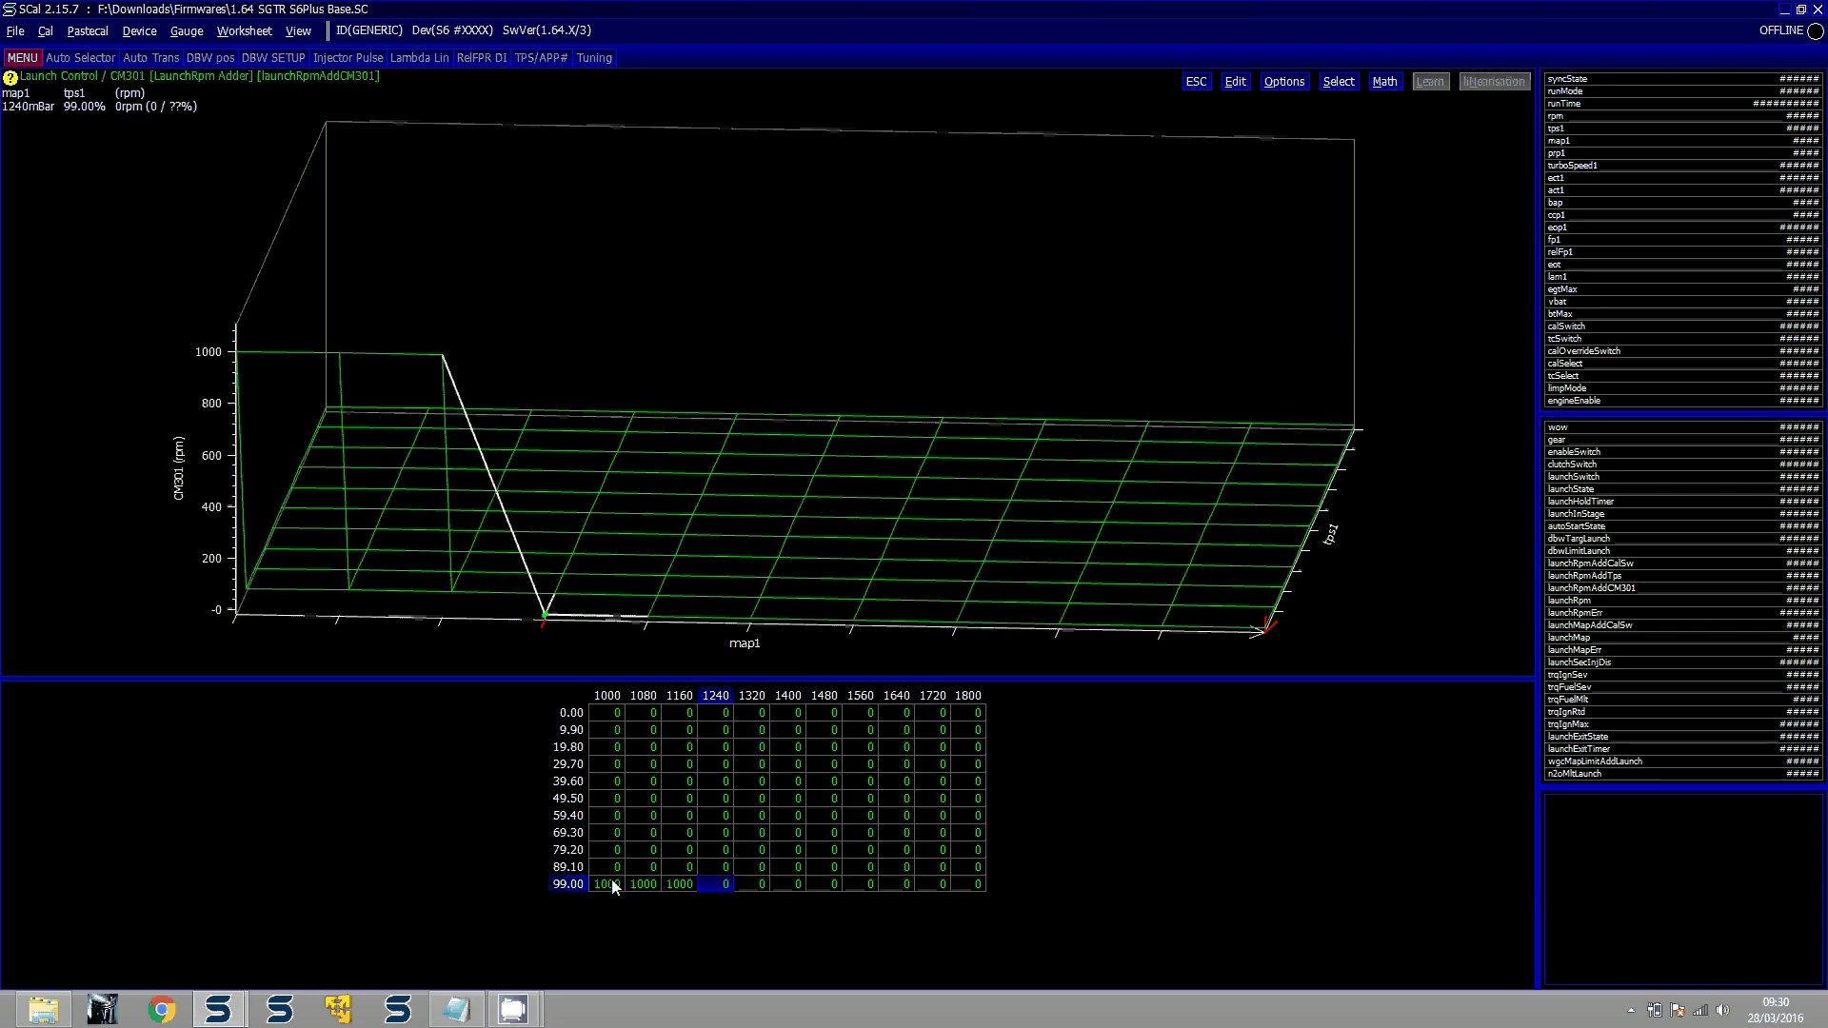
Set the CM301 cells from 1160 to 1400 mBar at 99 % throttle to 1000 rpm
key(Left)
key(shift+Right)
key(shift+Right)
key(shift+Right)
text(100)
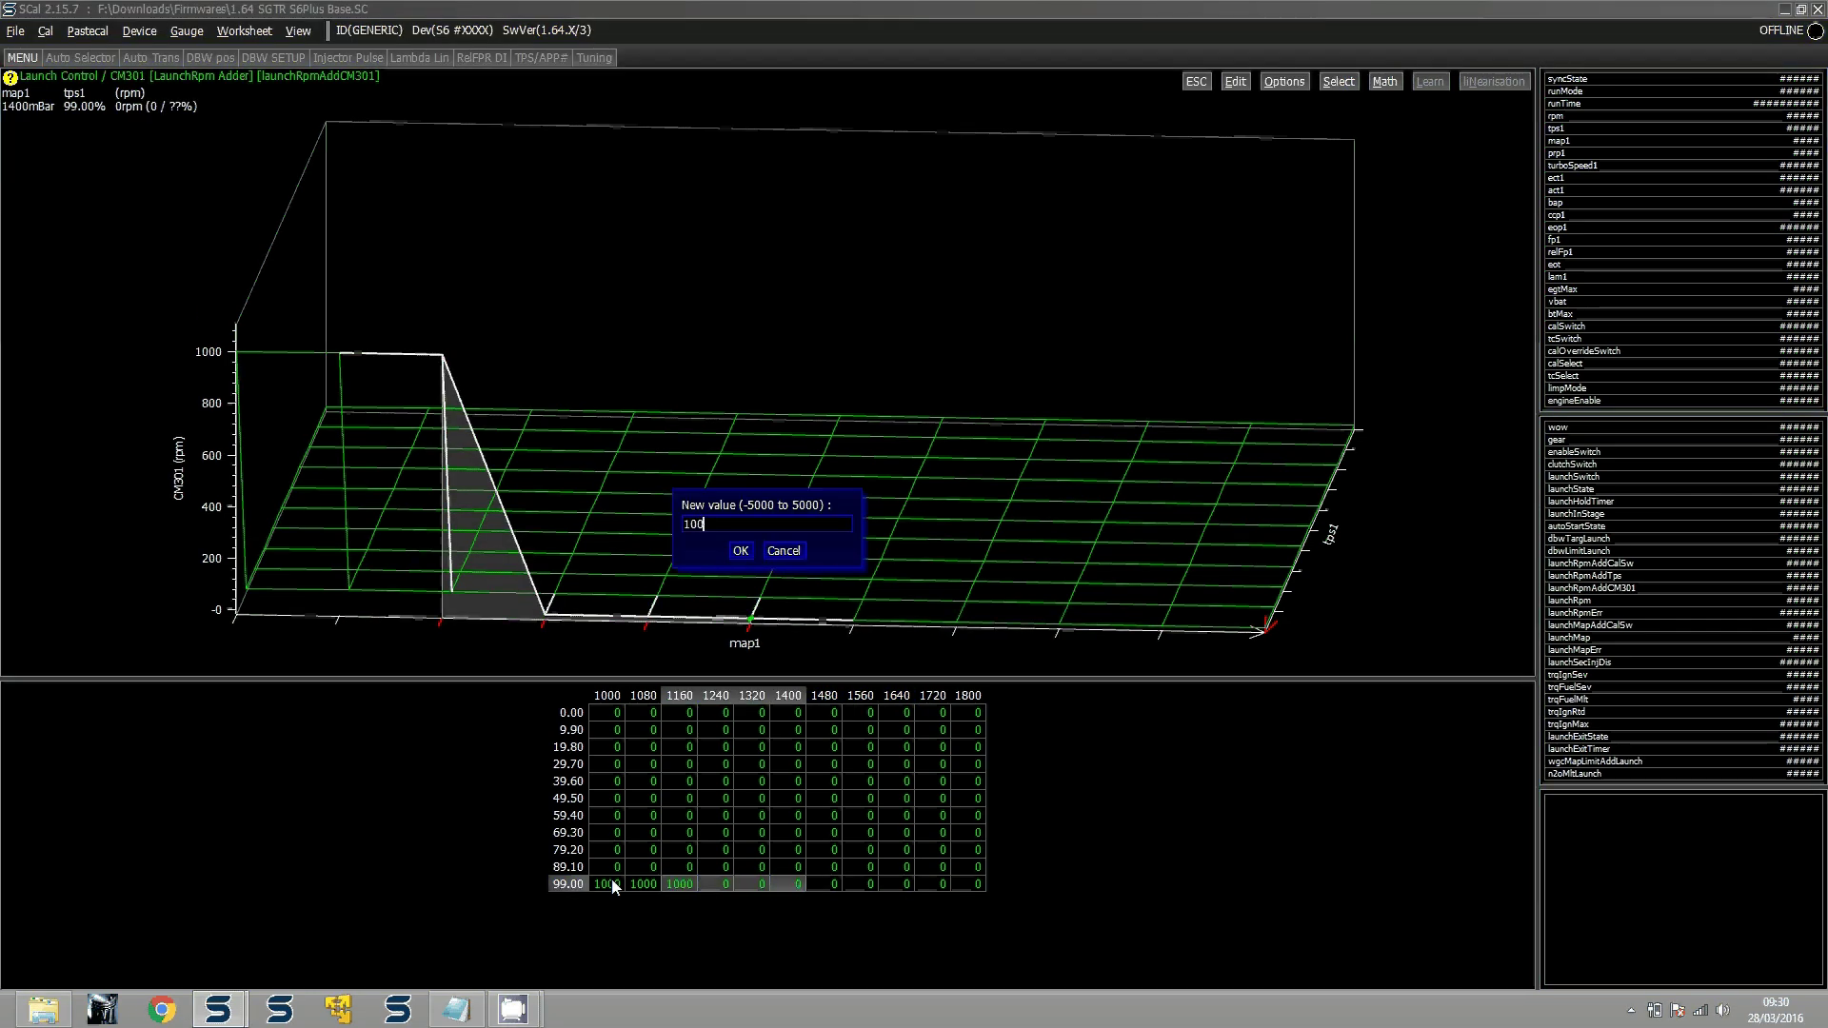
text(0)
key(Return)
Interpolate the 99 % throttle row of CM301 between 1320 and 1640 mBar so it tapers from 1000 to 0 rpm
key(Left)
key(shift+Right)
key(shift+Right)
key(shift+Right)
key(shift+Right)
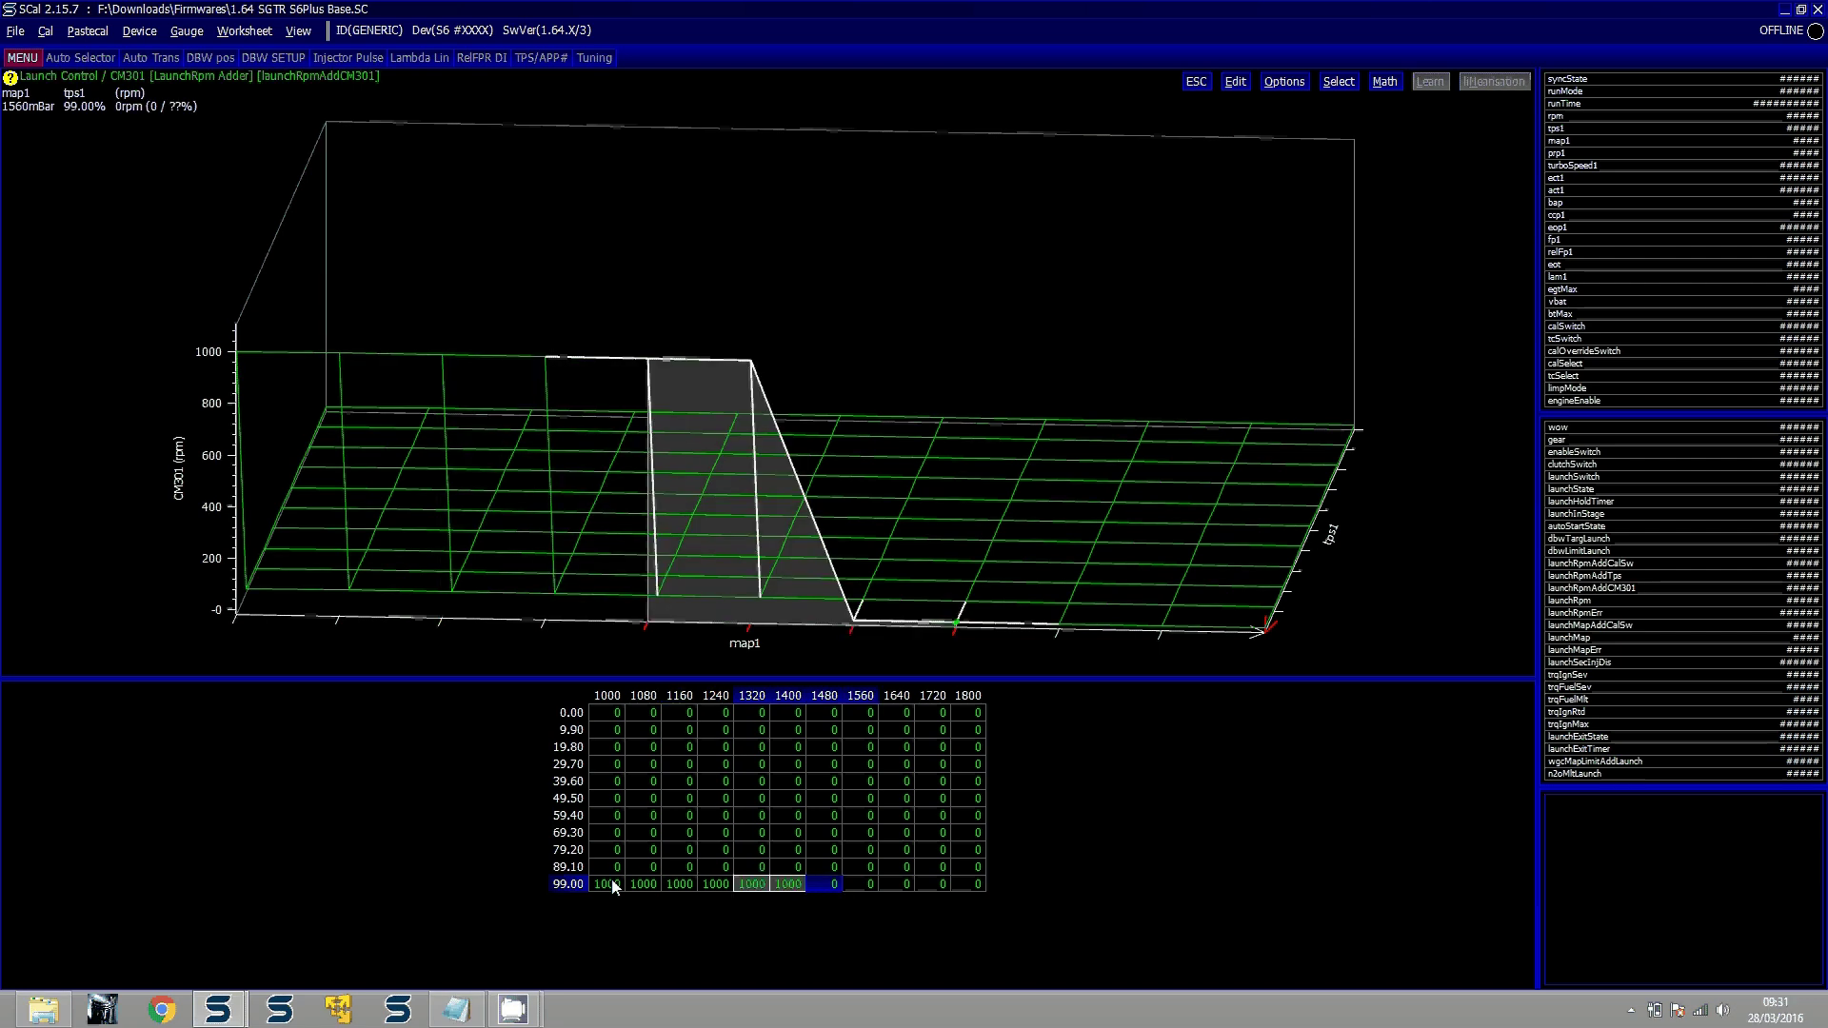
key(m)
key(i)
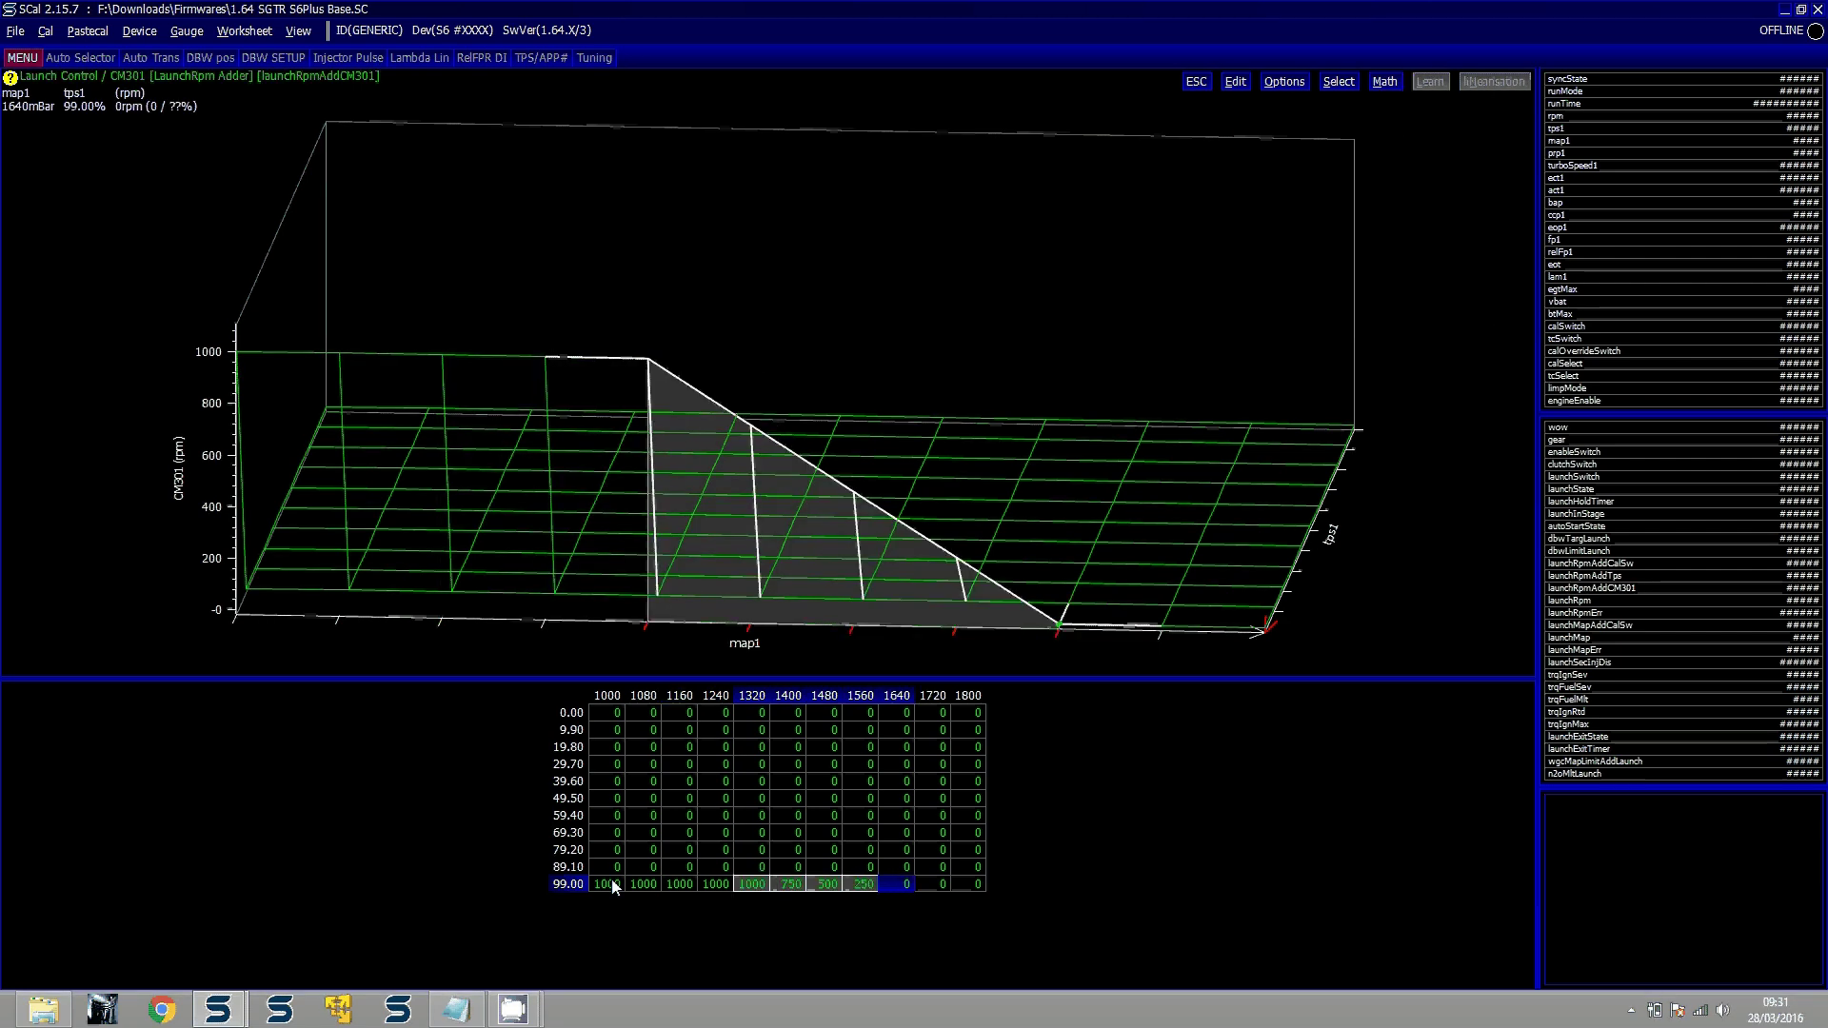
Interpolate the CM301 map vertically from the 99 % throttle row into the lower throttle rows, starting from the 1000 mBar column
shift+click(614, 885)
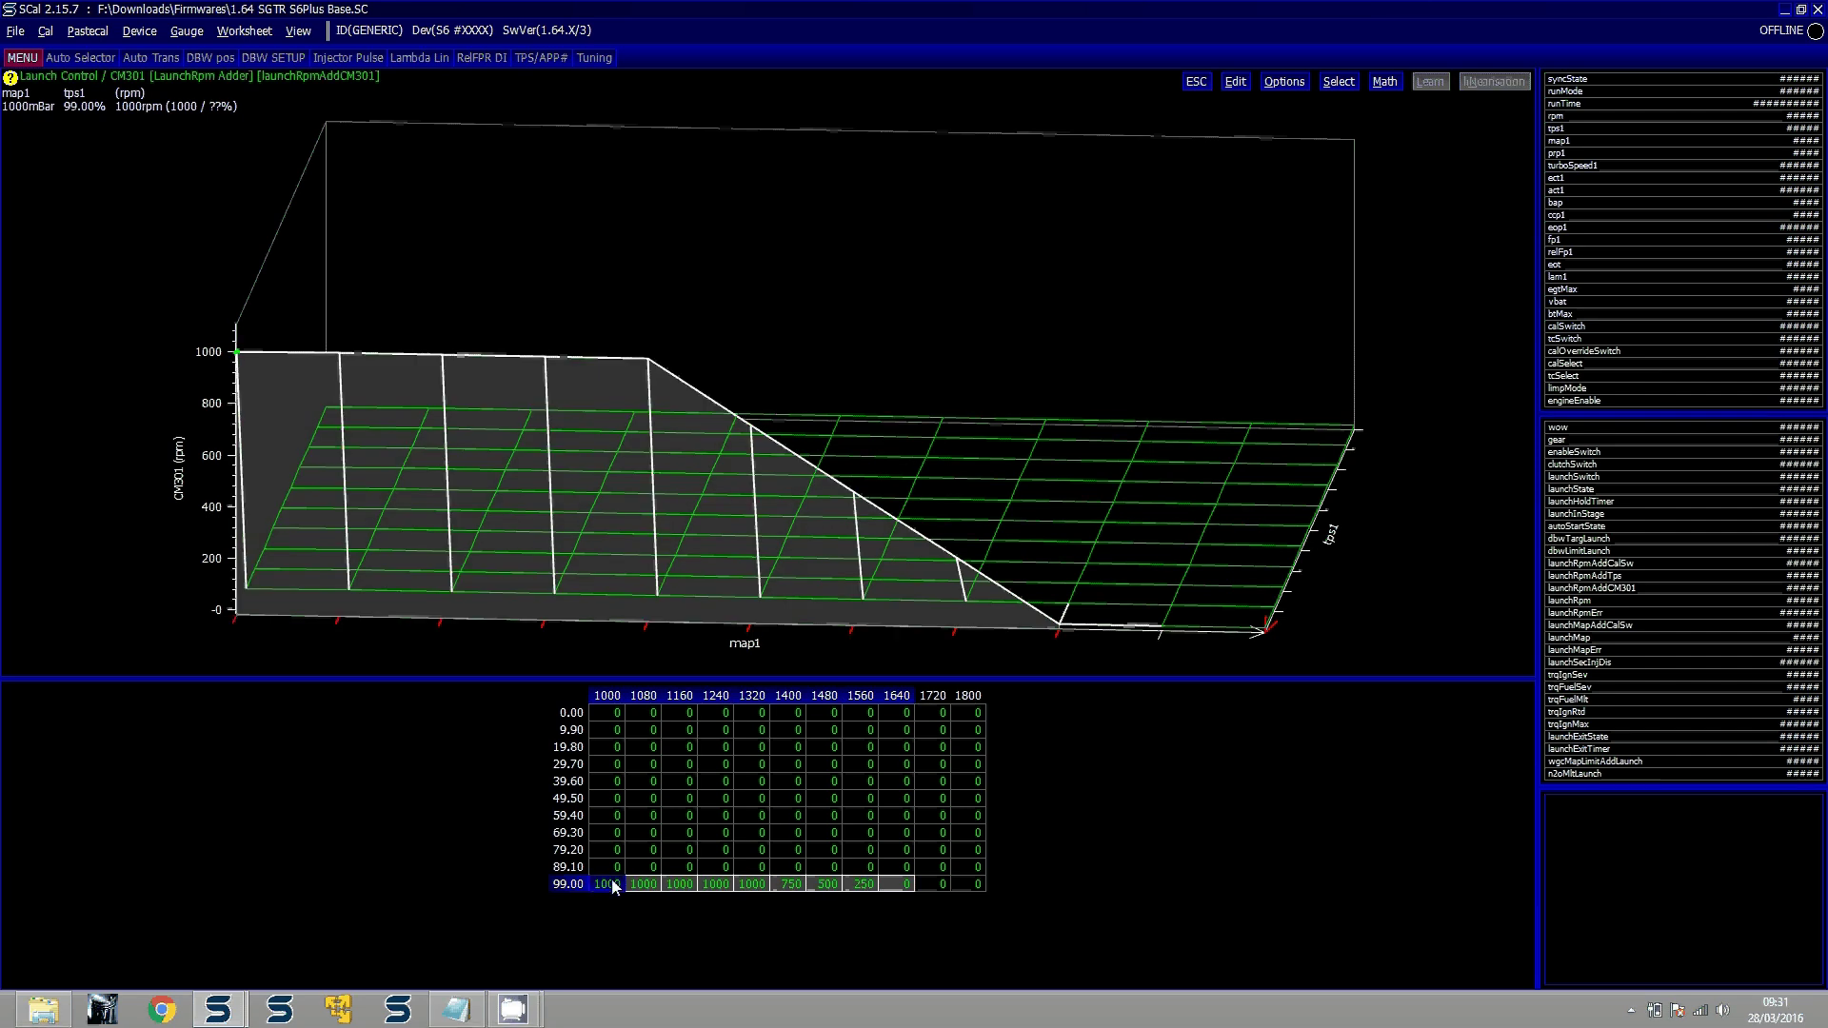
key(Up)
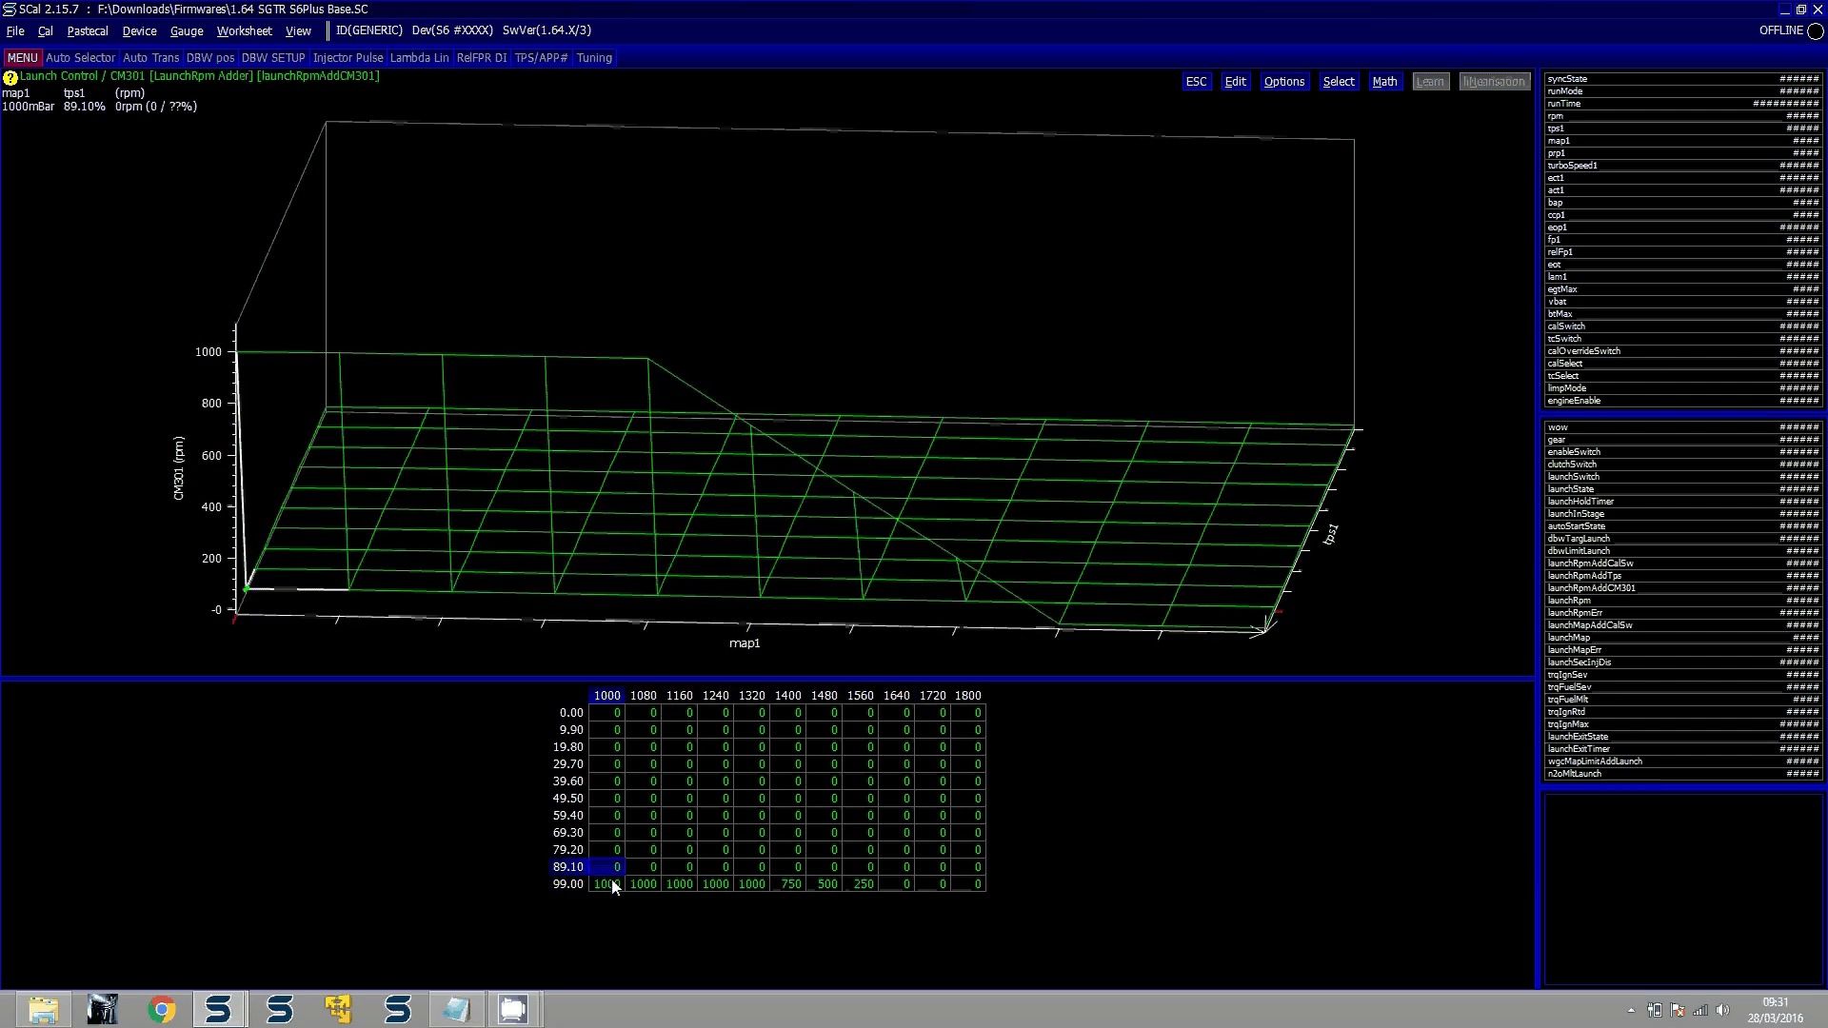
key(shift+Right)
key(shift+Right)
key(shift+Right)
key(shift+Right)
key(shift+Right)
key(shift+Right)
key(shift+Right)
key(Escape)
key(shift+Up)
key(shift+Up)
key(shift+Up)
key(shift+Up)
key(shift+Left)
key(shift+Left)
key(shift+Left)
key(shift+Left)
key(shift+Left)
key(shift+Left)
key(shift+Left)
key(m)
key(v)
Leave the CM301 map and collapse the Launch Control group in the calibration tree
key(Escape)
key(Up)
key(Up)
key(Up)
key(Up)
key(Up)
key(Up)
key(Up)
key(Up)
key(Up)
key(Up)
key(Up)
key(Up)
key(Up)
key(Up)
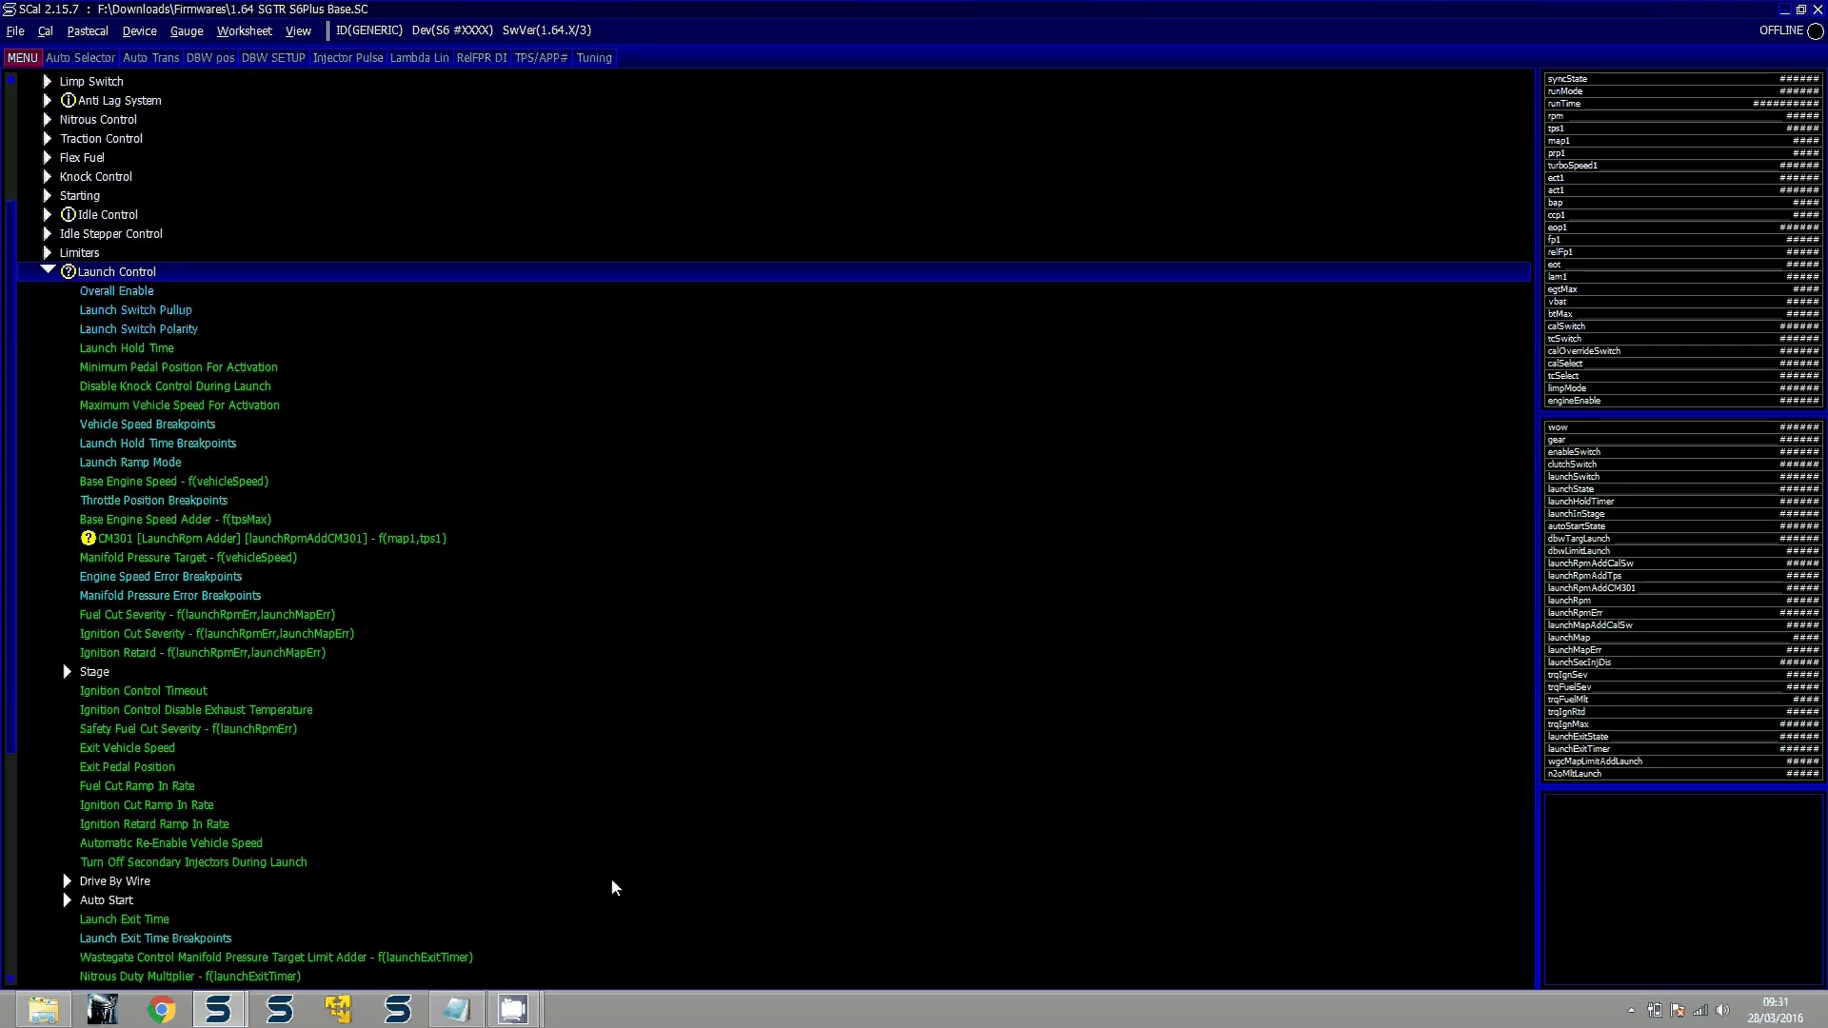
key(Left)
key(Down)
key(Down)
key(Down)
key(2)
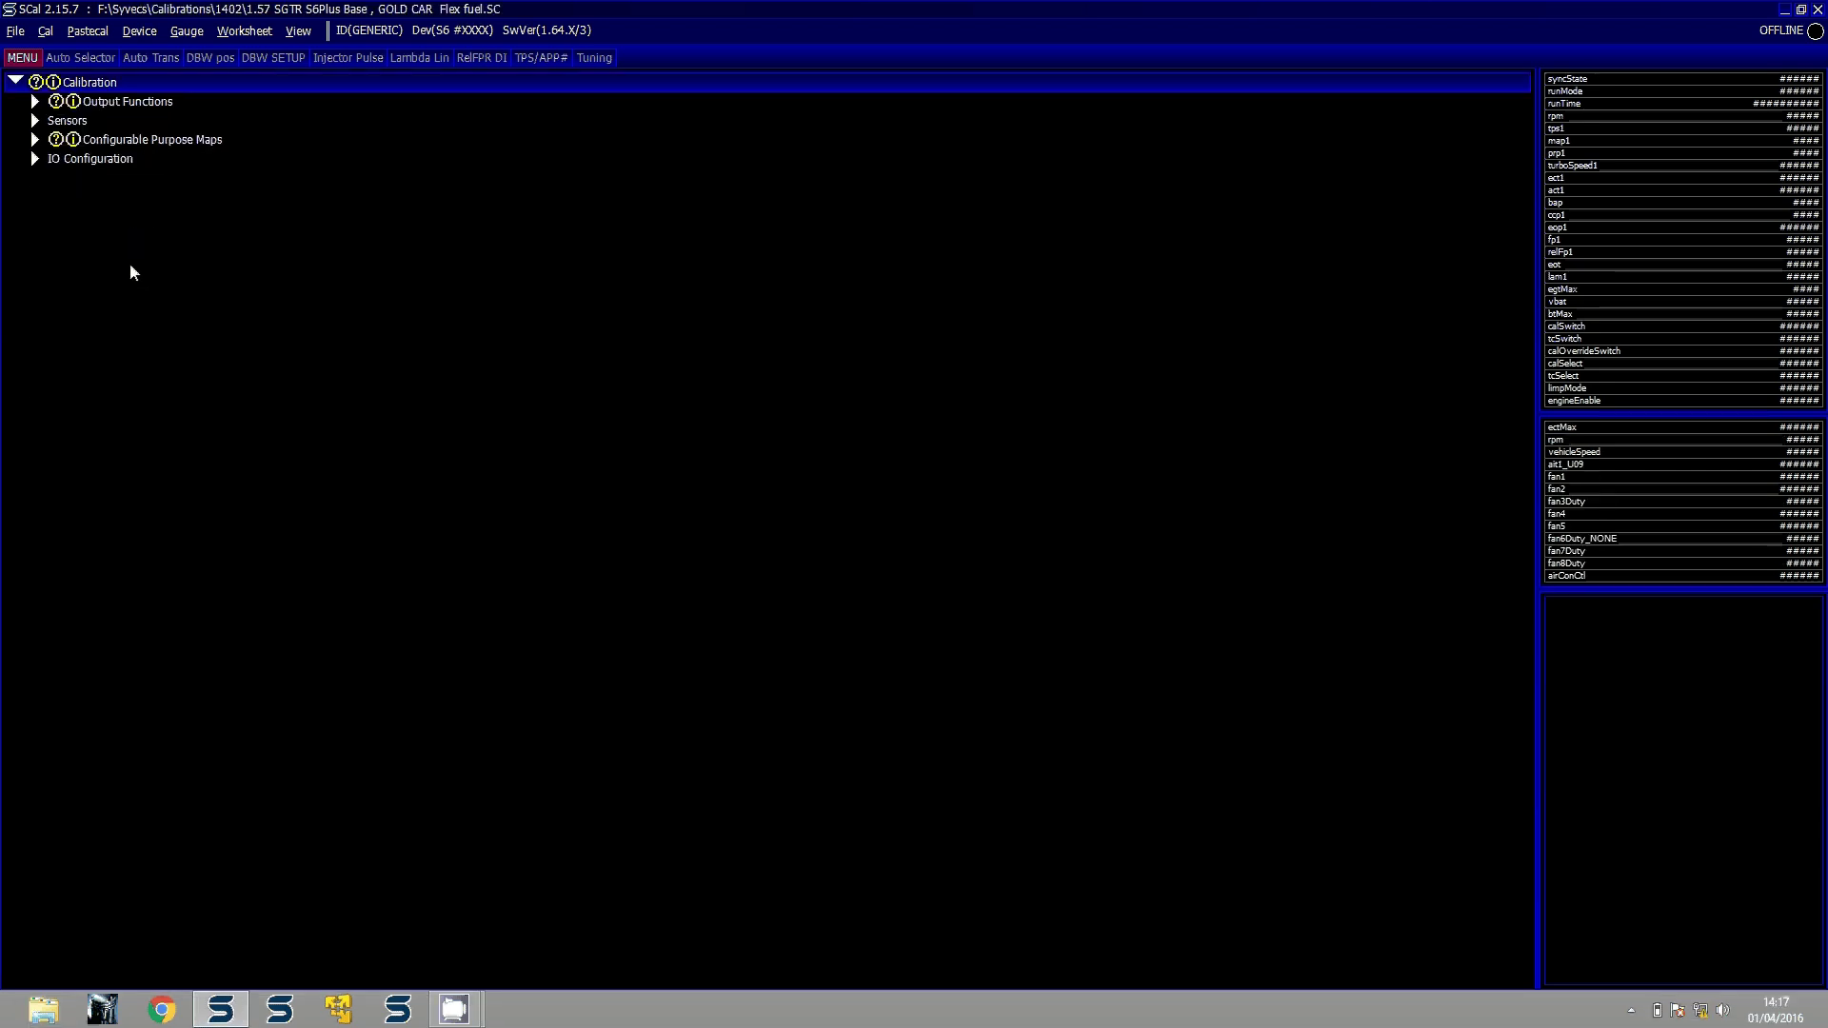
Examine the available functions for CM301 Use in the 3D Configurable Purpose Maps and collapse the group again
key(Down)
key(Down)
key(Down)
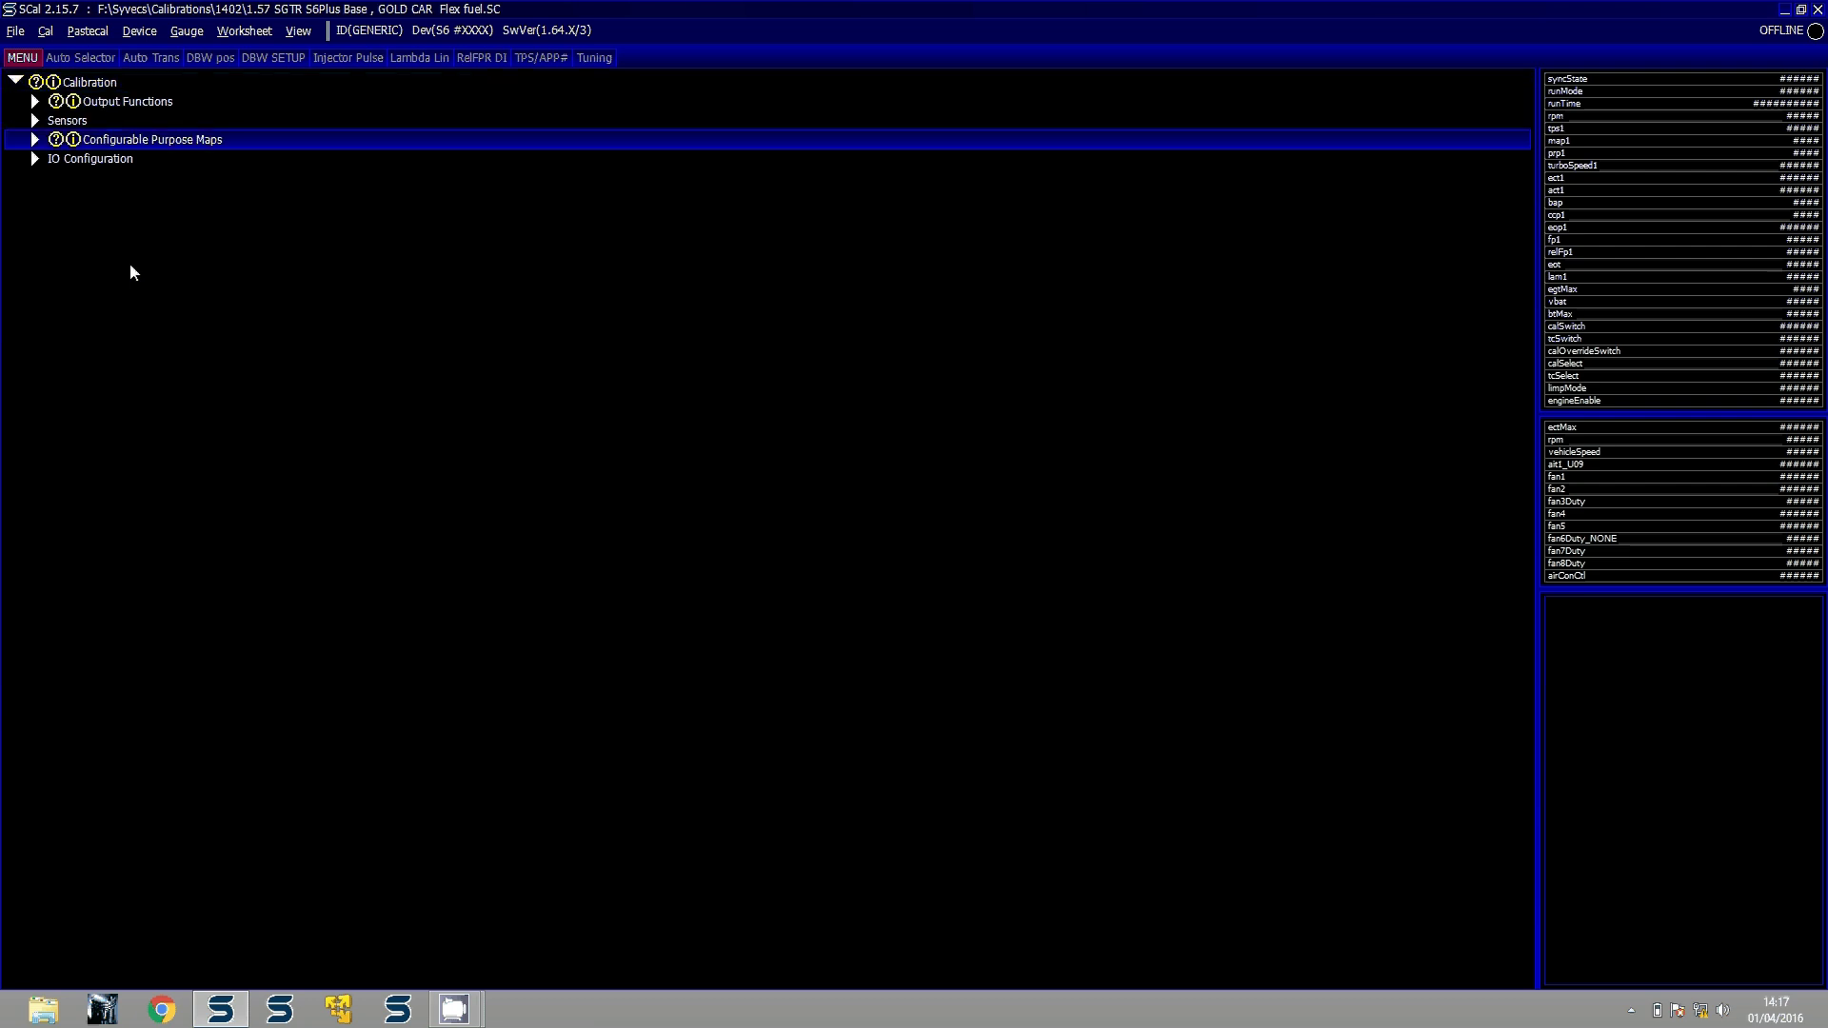
key(Right)
key(Down)
key(Down)
key(Right)
key(Down)
key(Return)
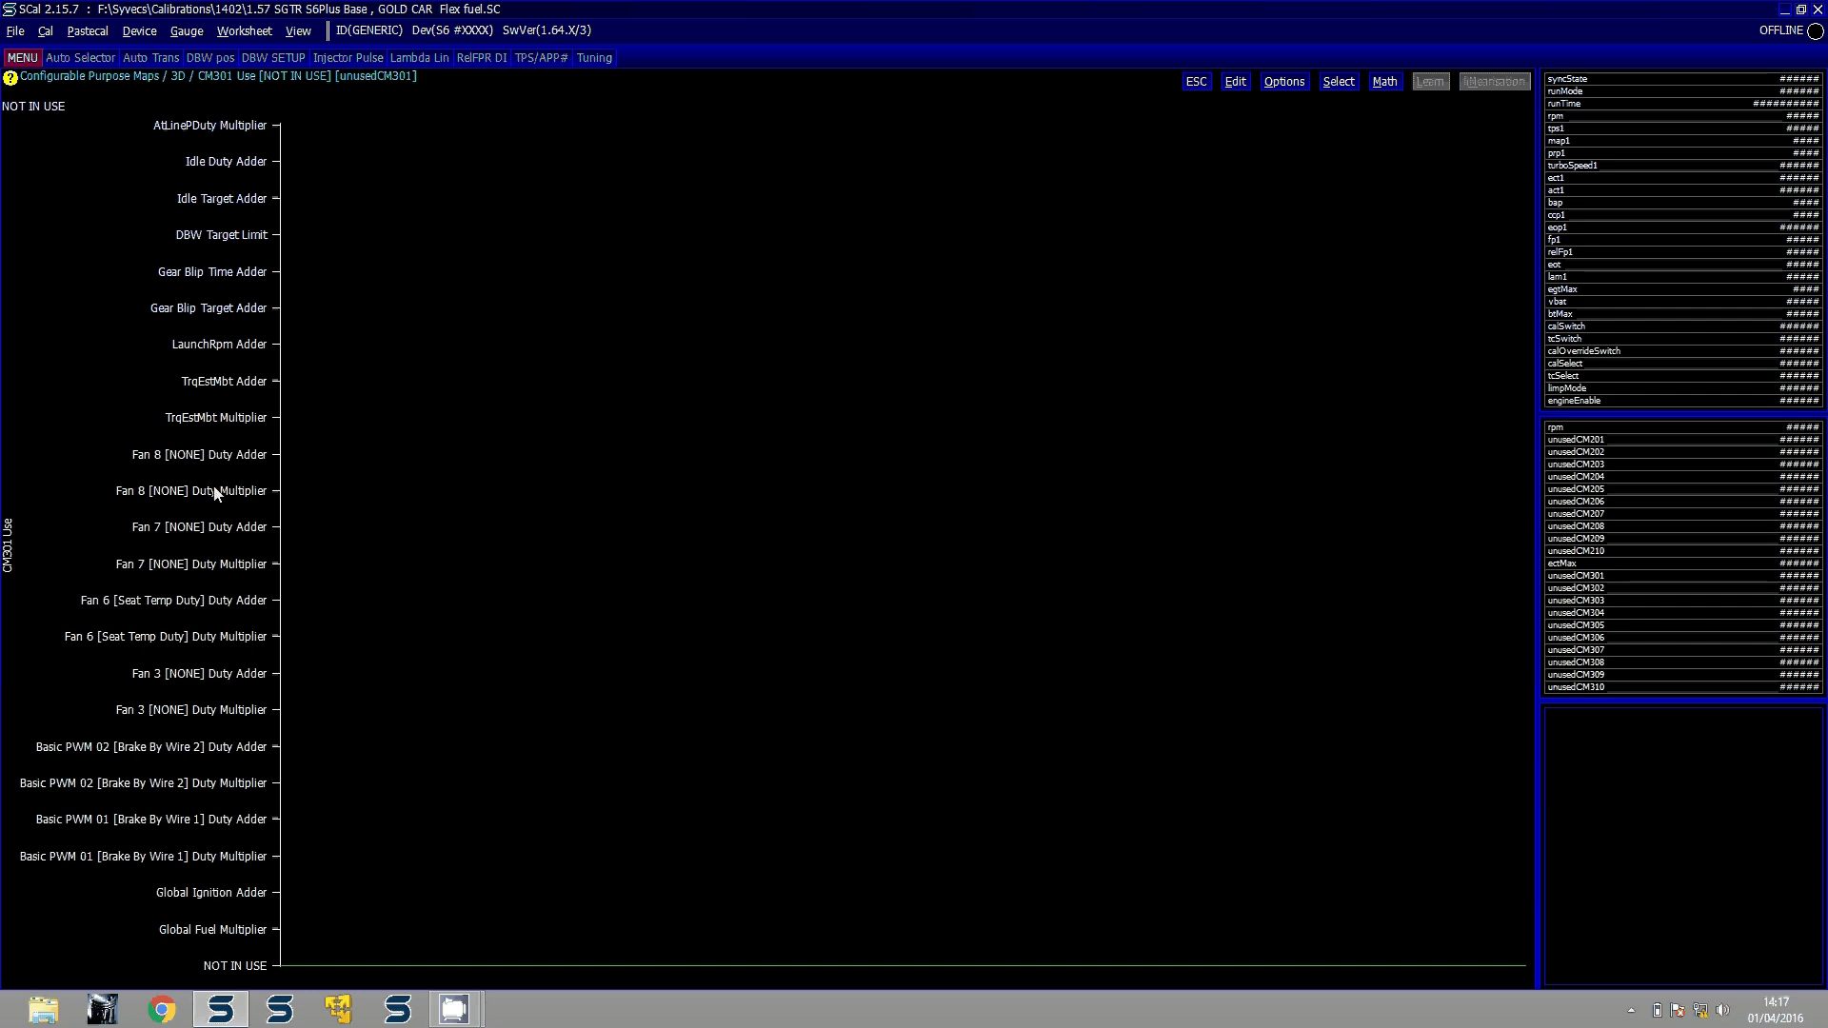
key(Escape)
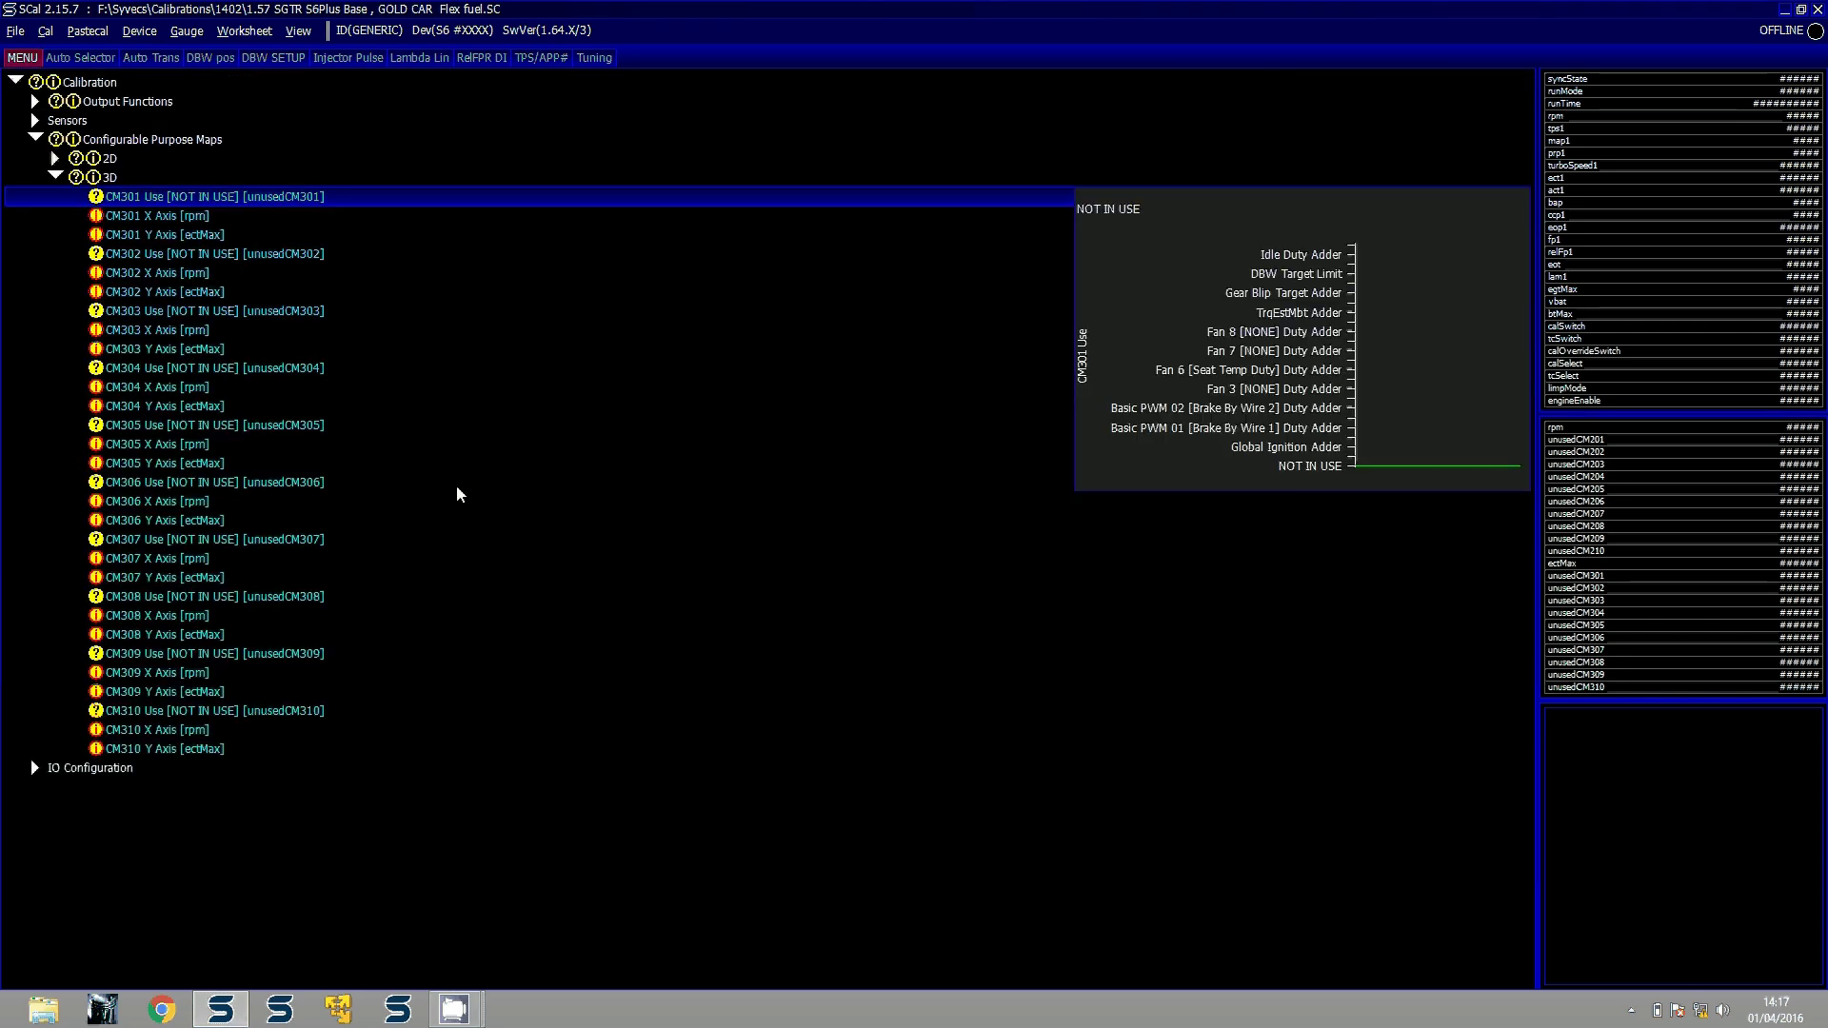
key(Left)
key(Left)
key(Up)
key(Left)
key(Left)
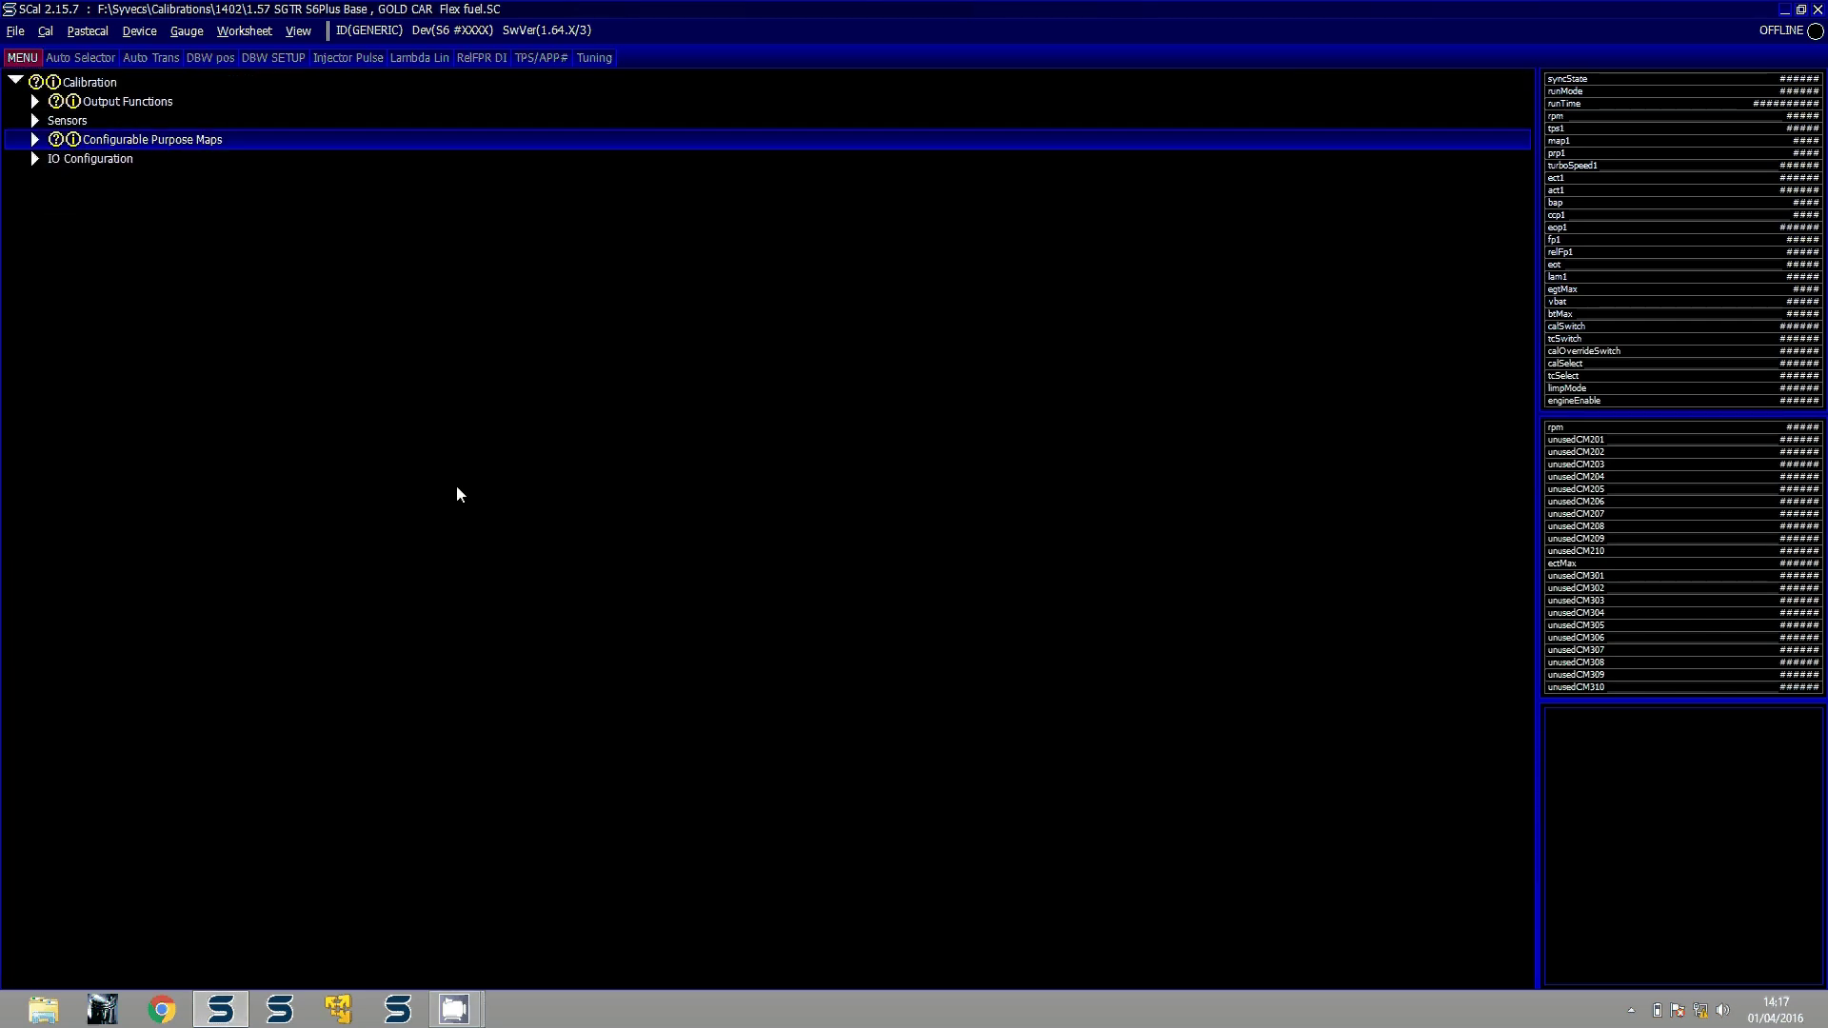
Expand Output Functions in the calibration tree and open the Fan 8 (PWM) group
key(Up)
key(Up)
key(Right)
key(Down)
key(Down)
key(Down)
key(Down)
key(Down)
key(Down)
key(Down)
key(Down)
key(Down)
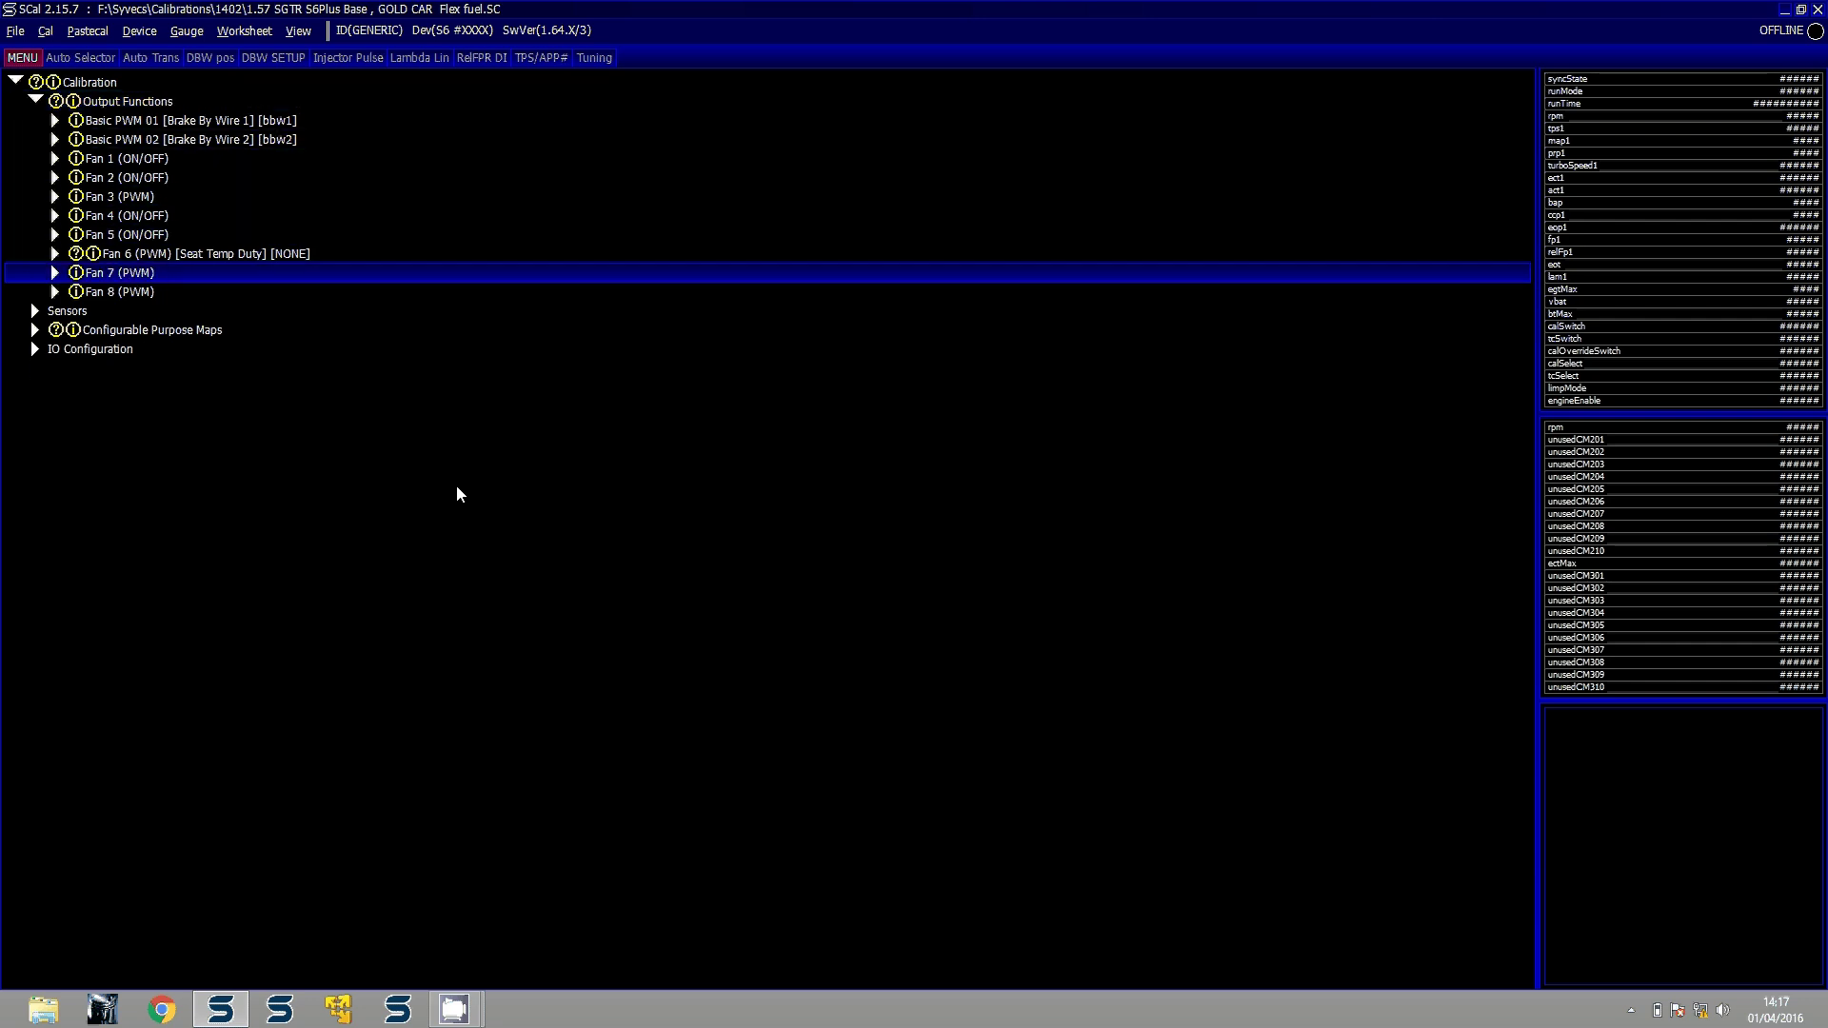
key(Down)
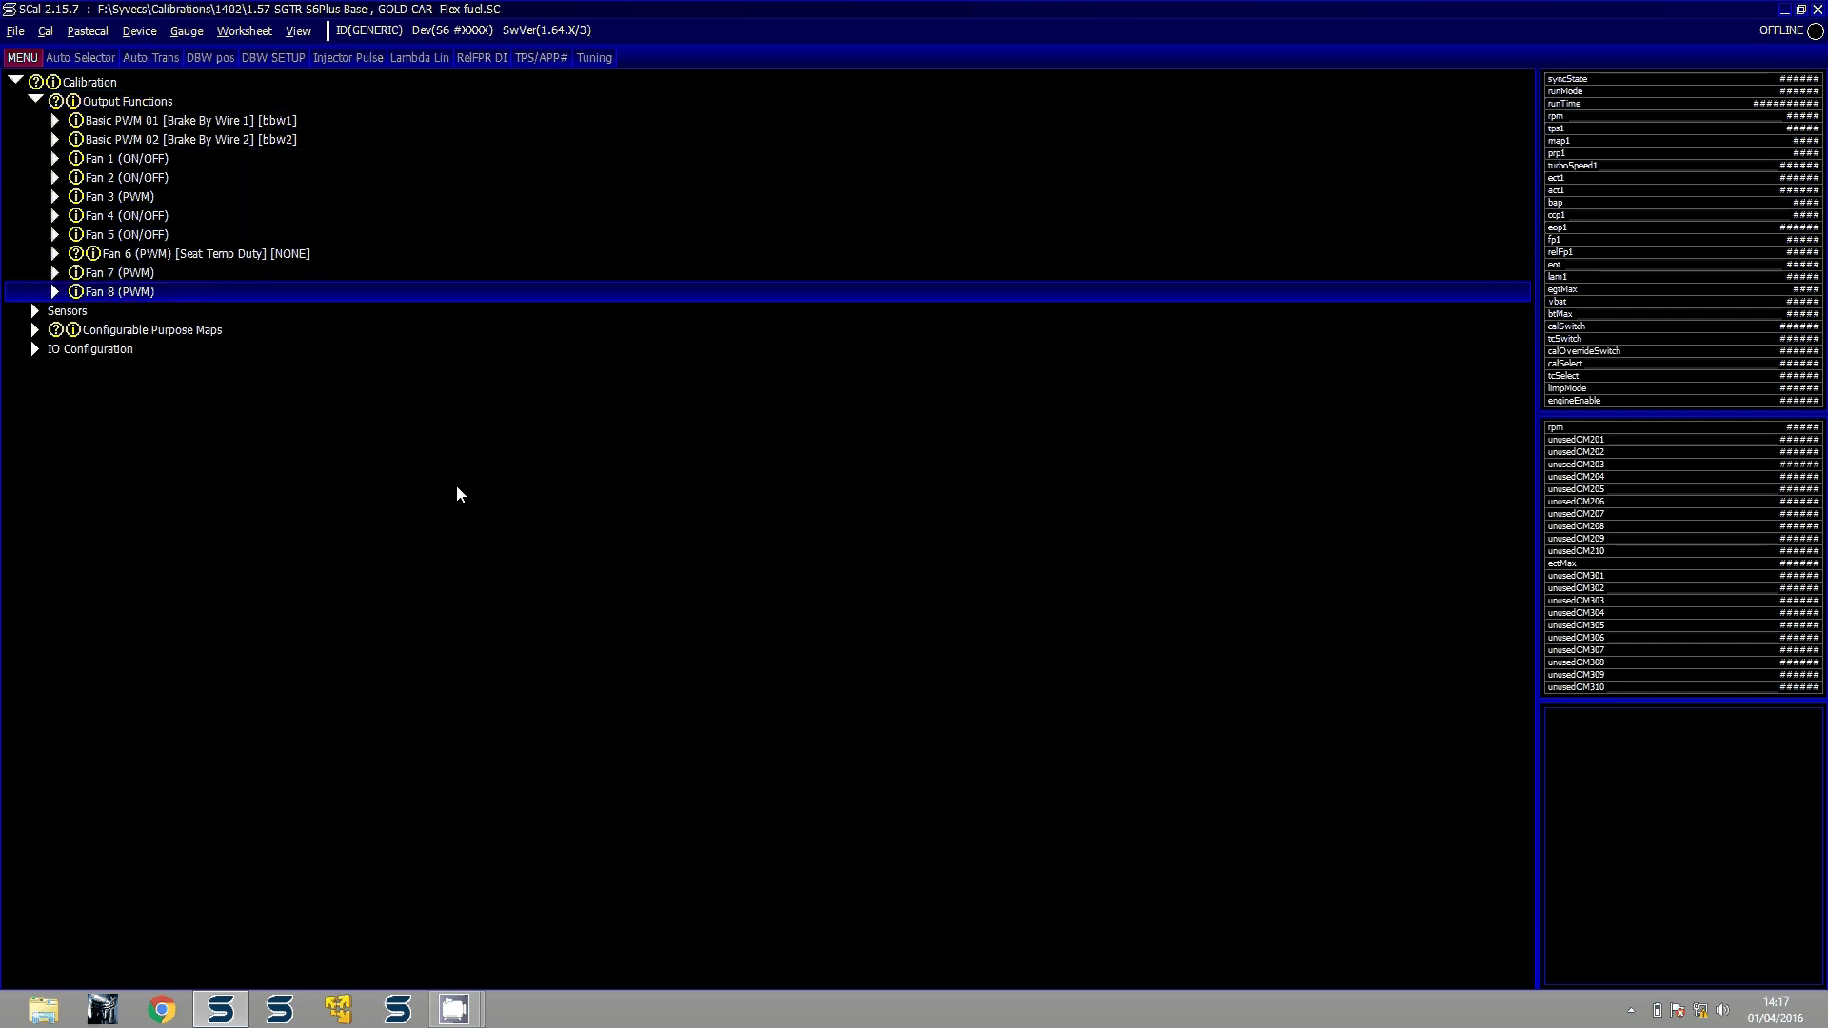
key(Right)
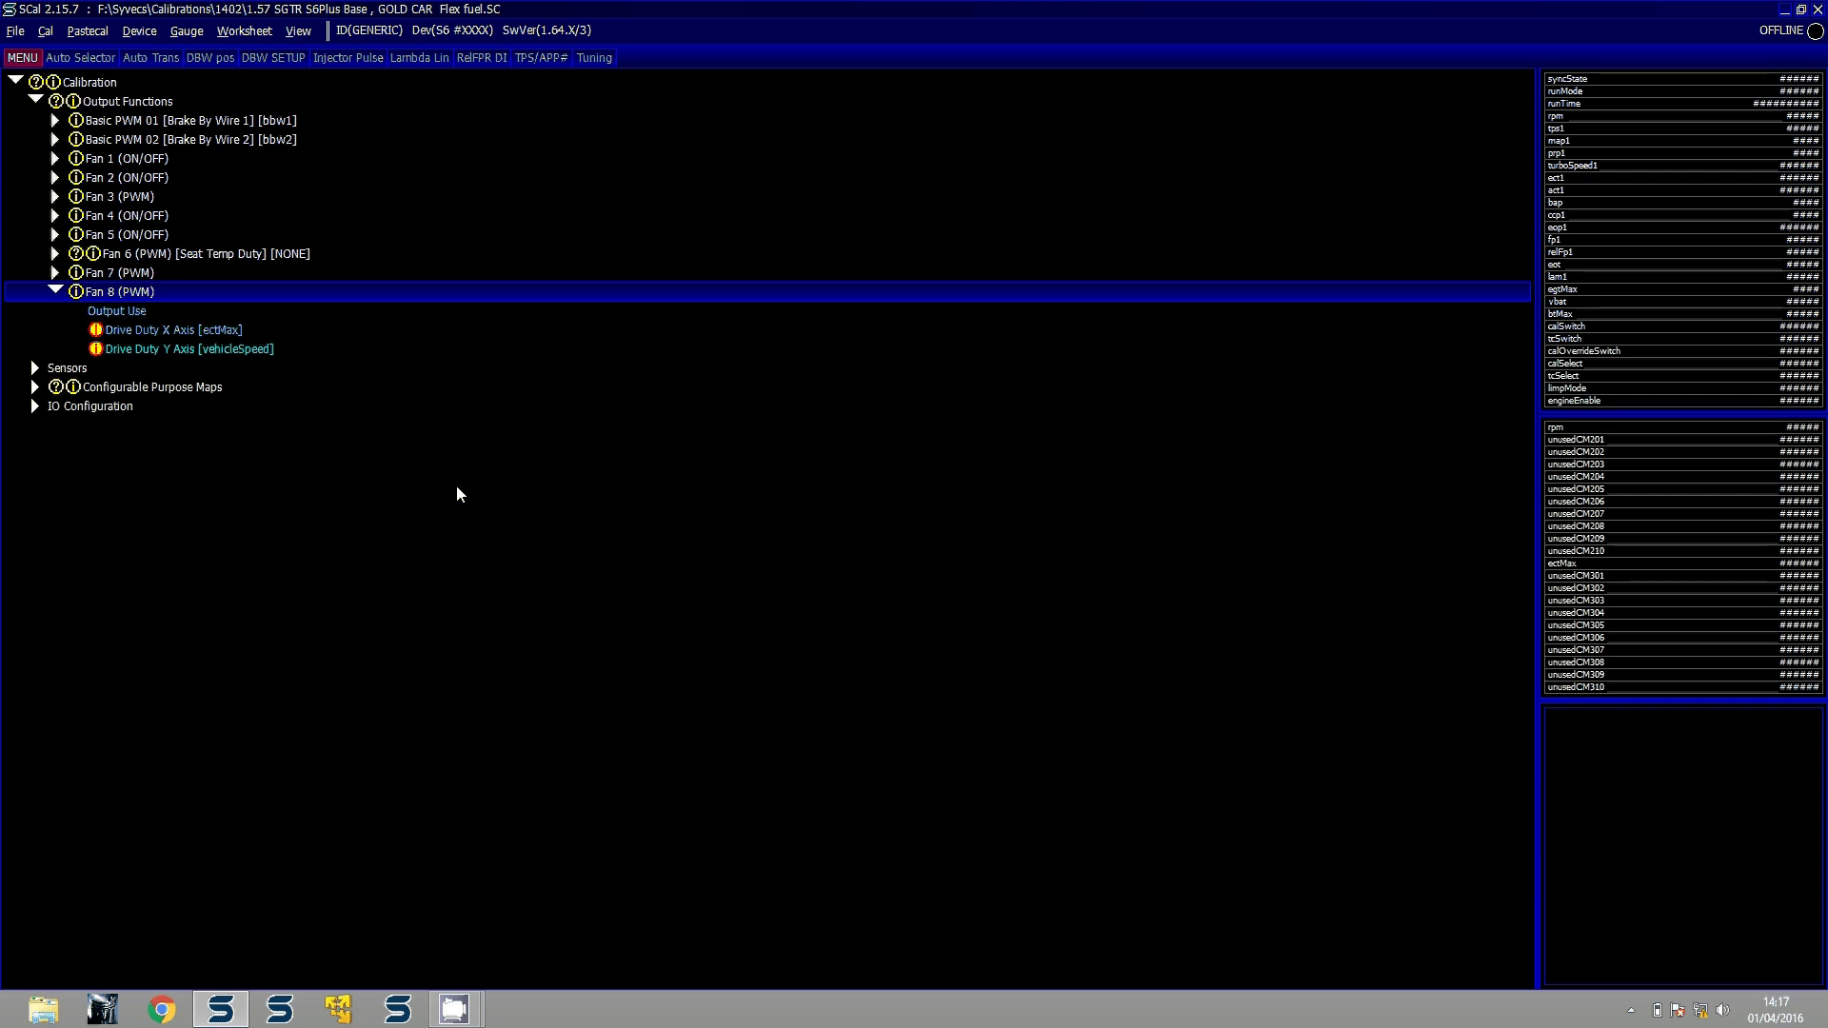
Open the Fan 8 Output Use definition and set its full name to Water Injection Solenoid
key(Down)
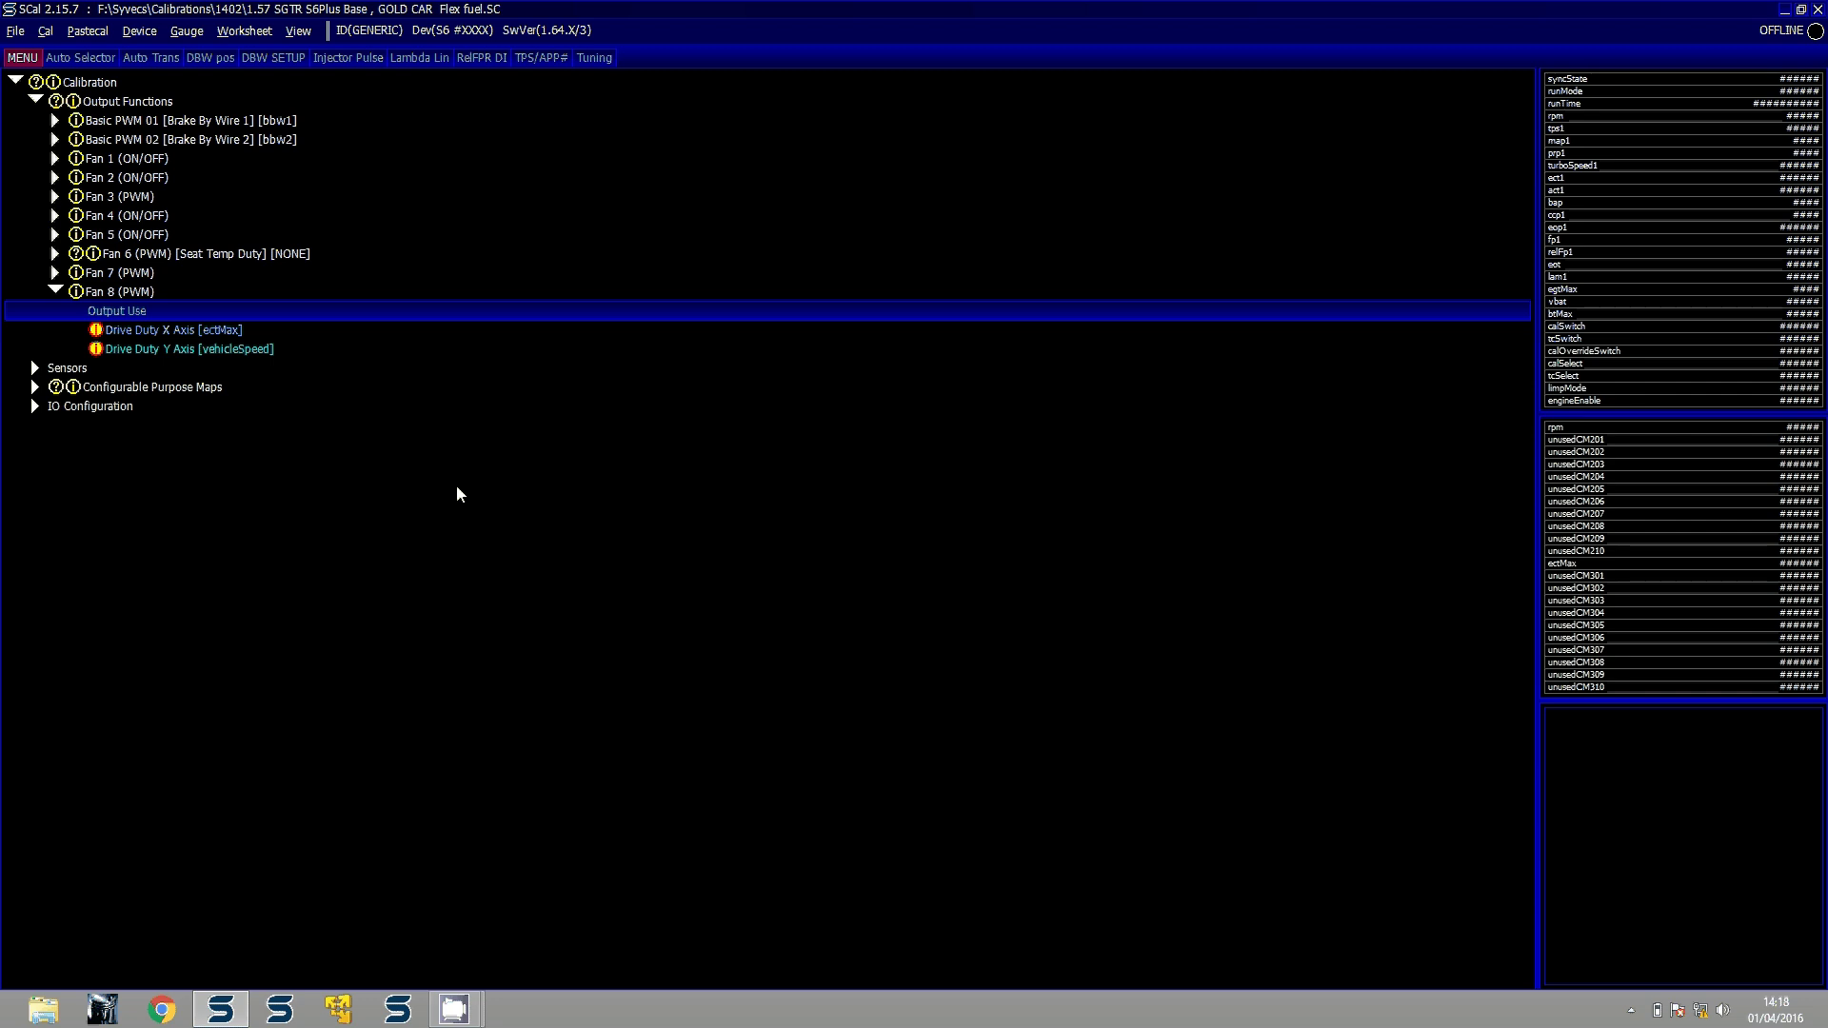
key(Return)
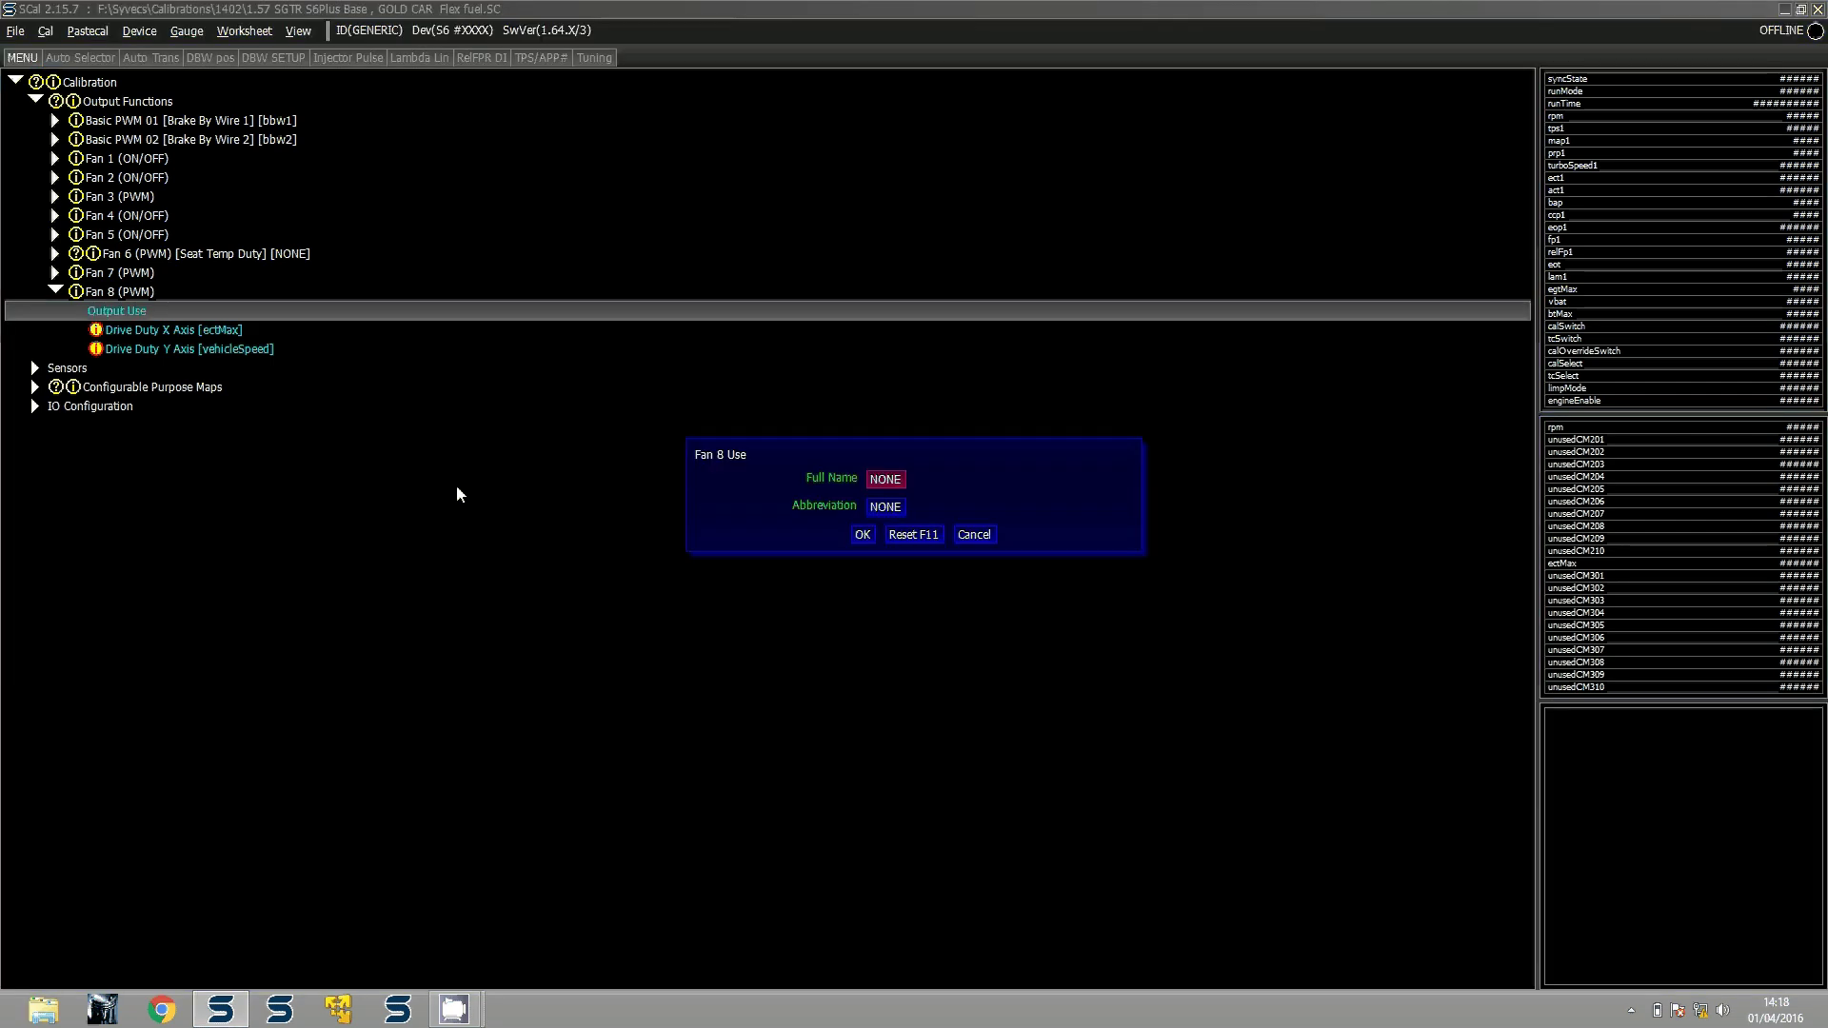
click(888, 482)
text(Wate)
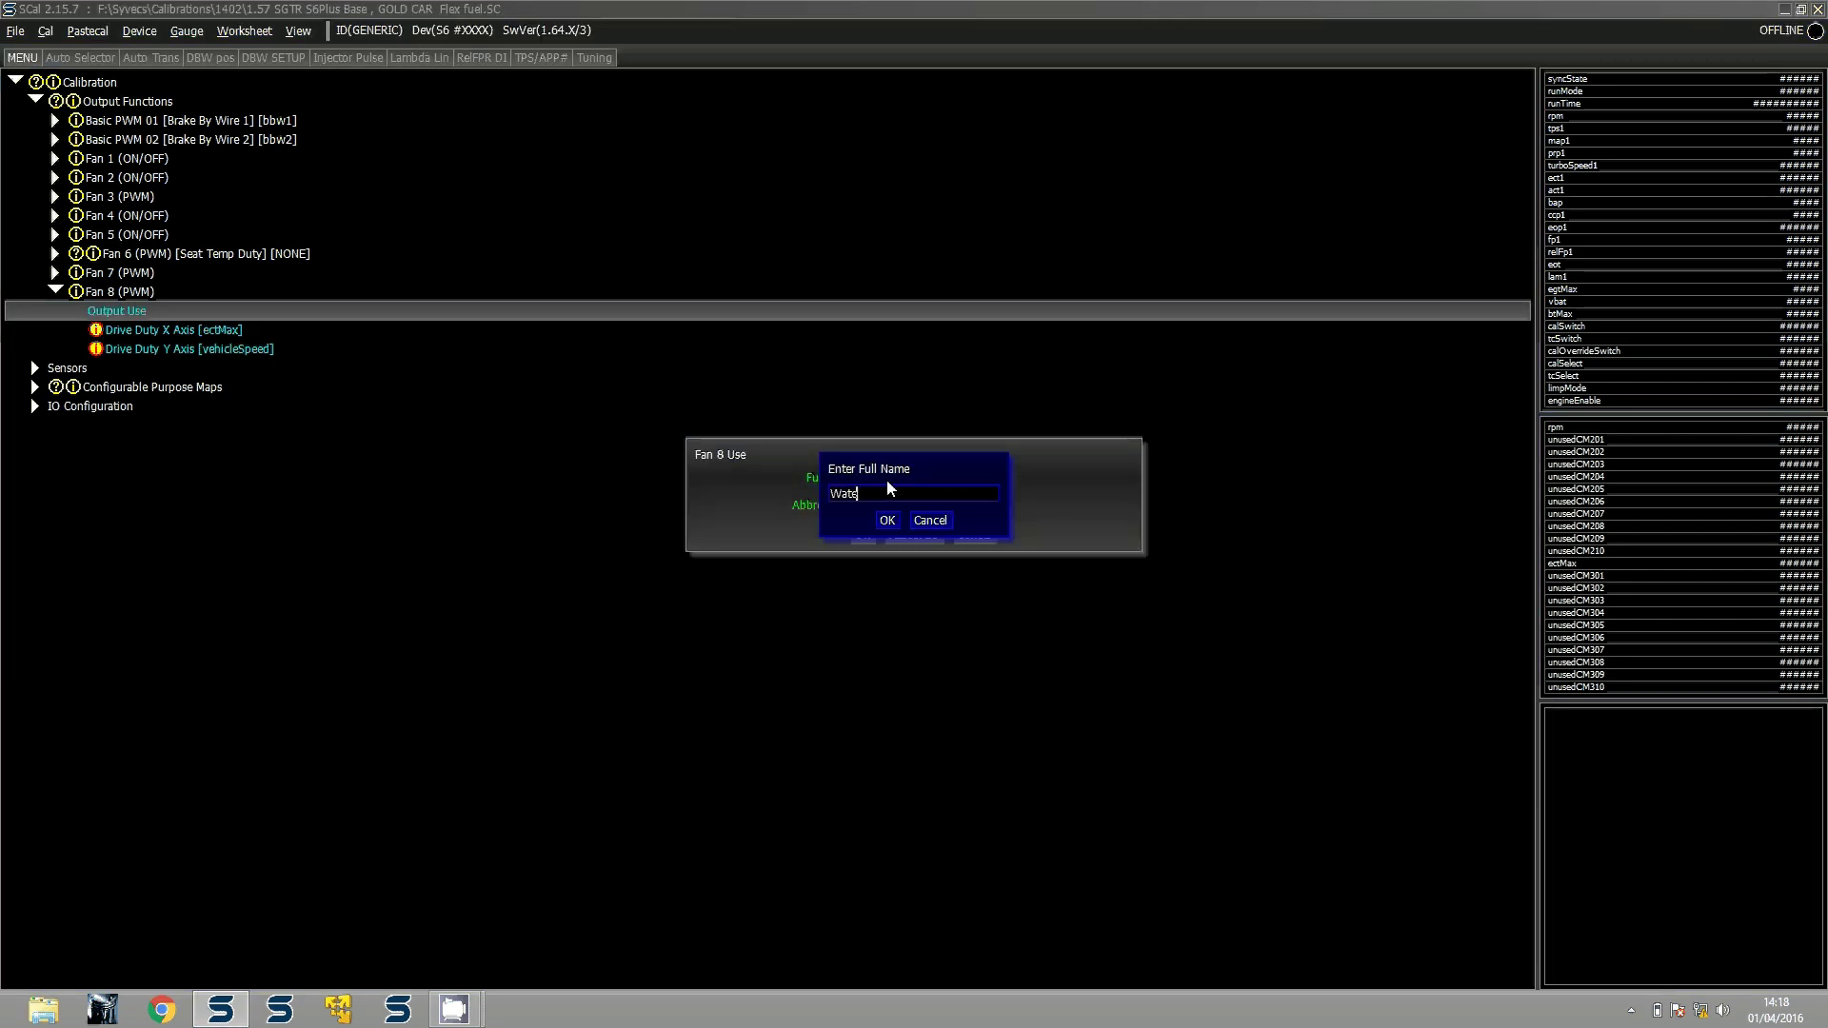
text(r Injection)
key(BackSpace)
text(n)
key(BackSpace)
text(Solenoid)
key(Return)
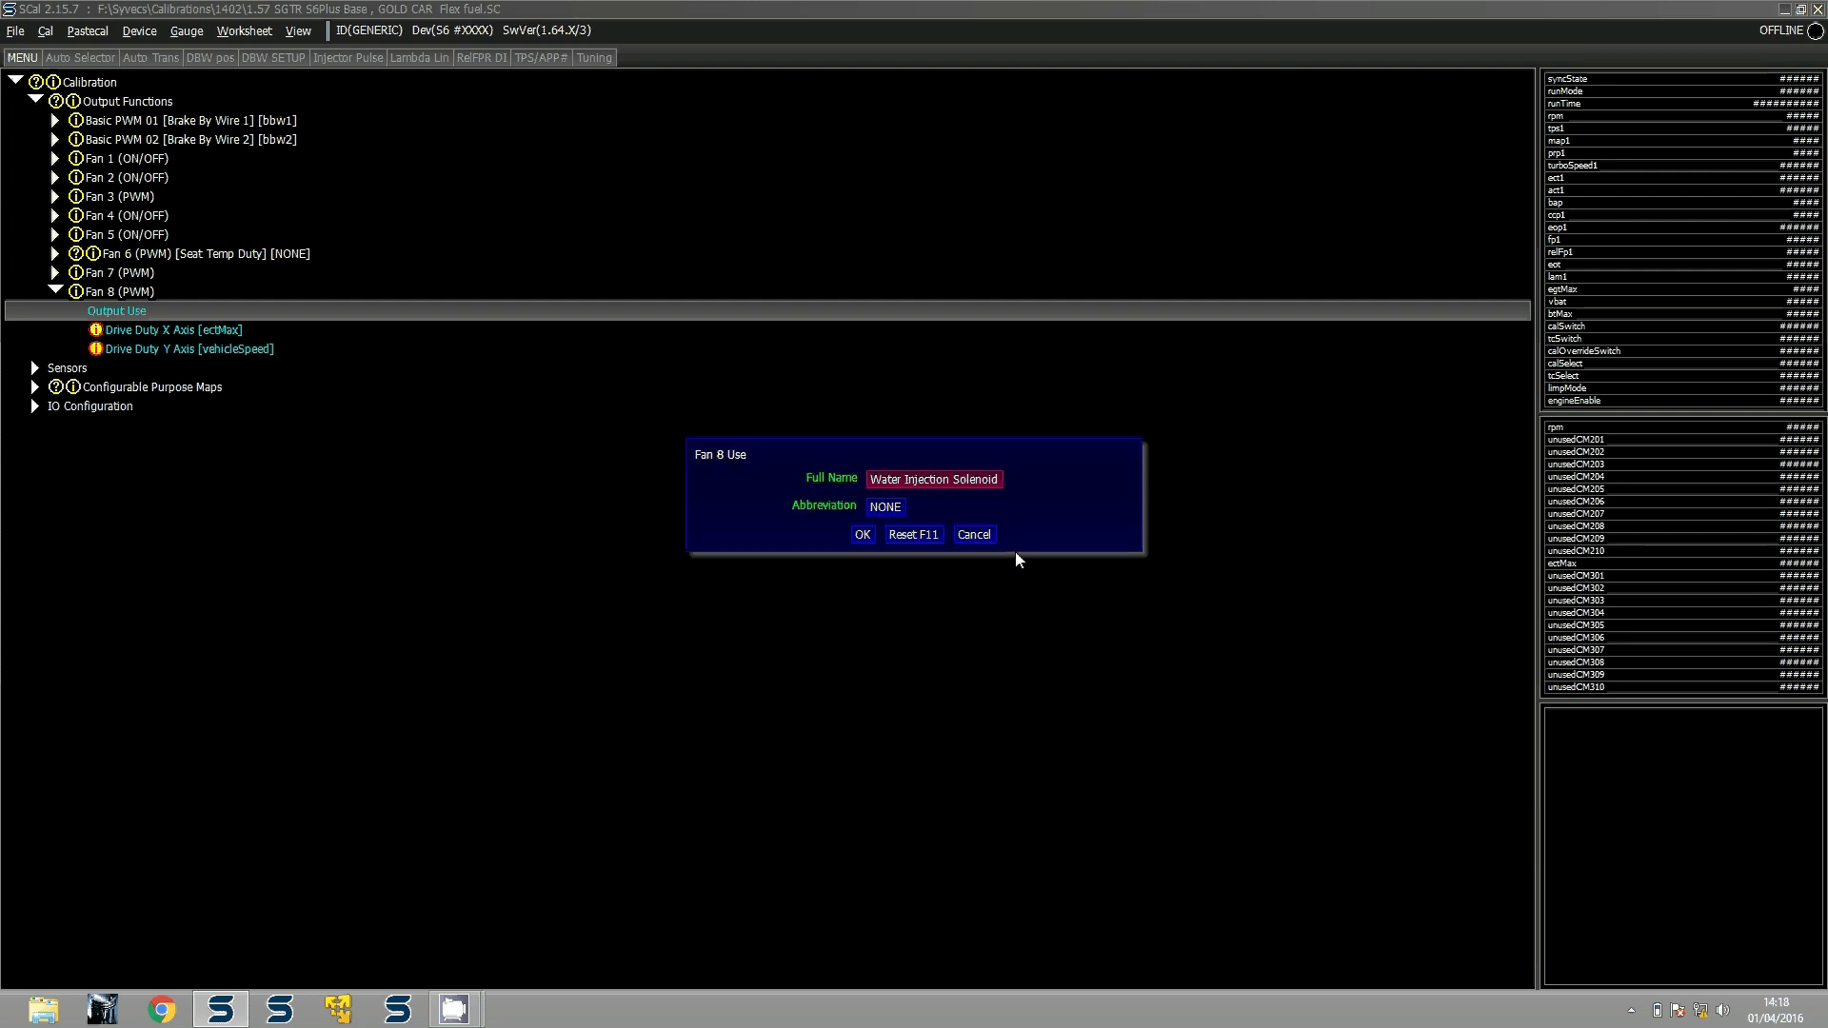
Set the Fan 8 abbreviation to WaterInject and apply the output definition, accepting the query about affected calibrations
click(886, 508)
text(WI)
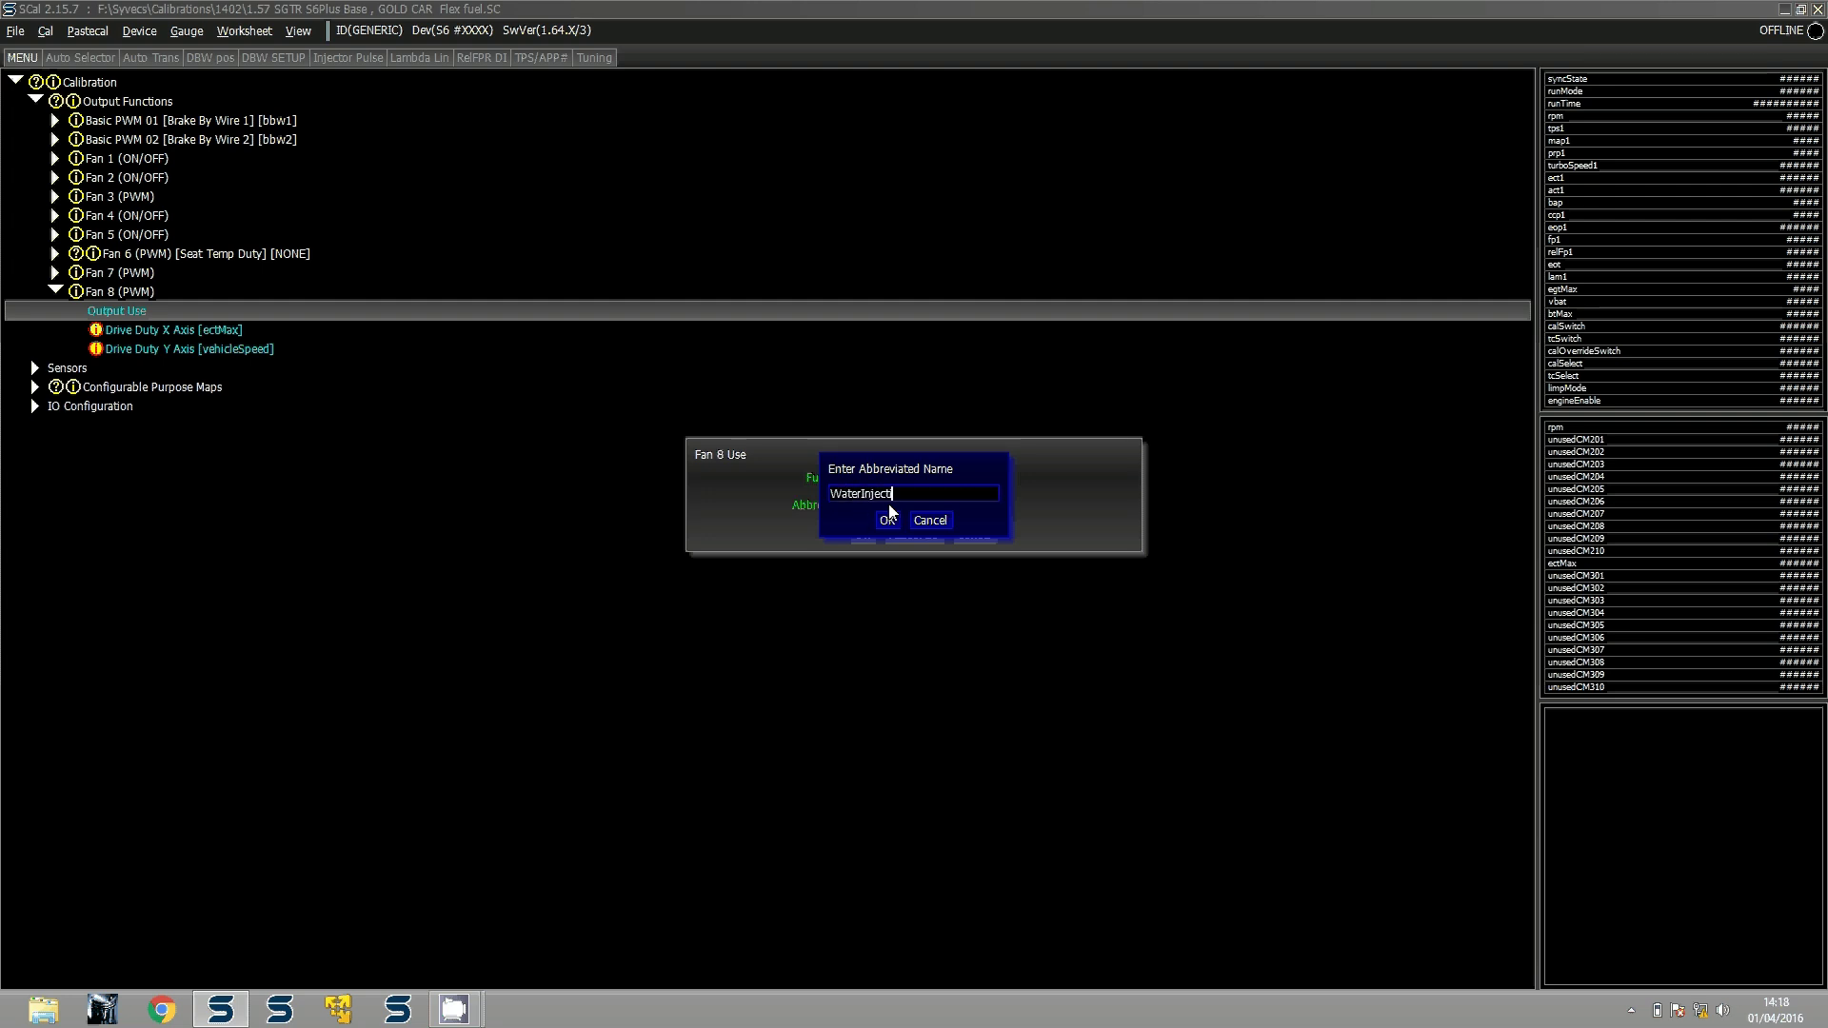
key(Left)
key(Left)
key(Left)
key(Left)
key(Right)
key(Right)
key(Return)
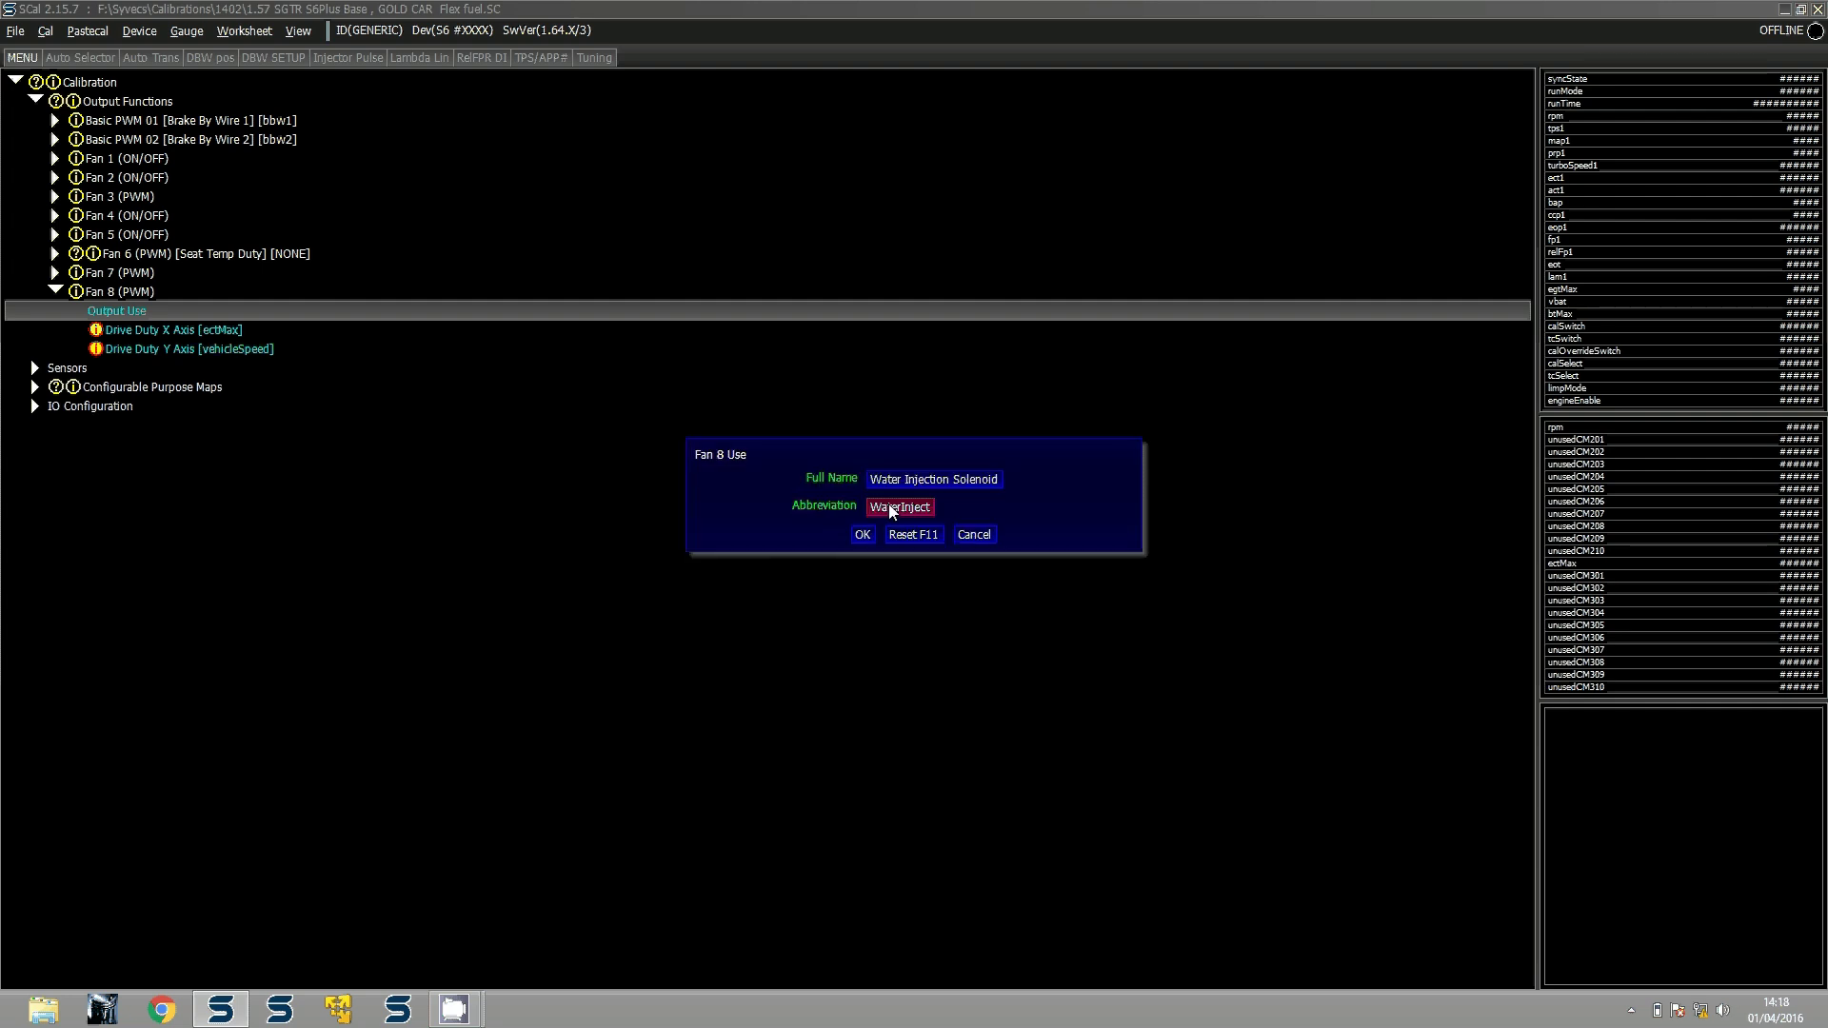
key(Return)
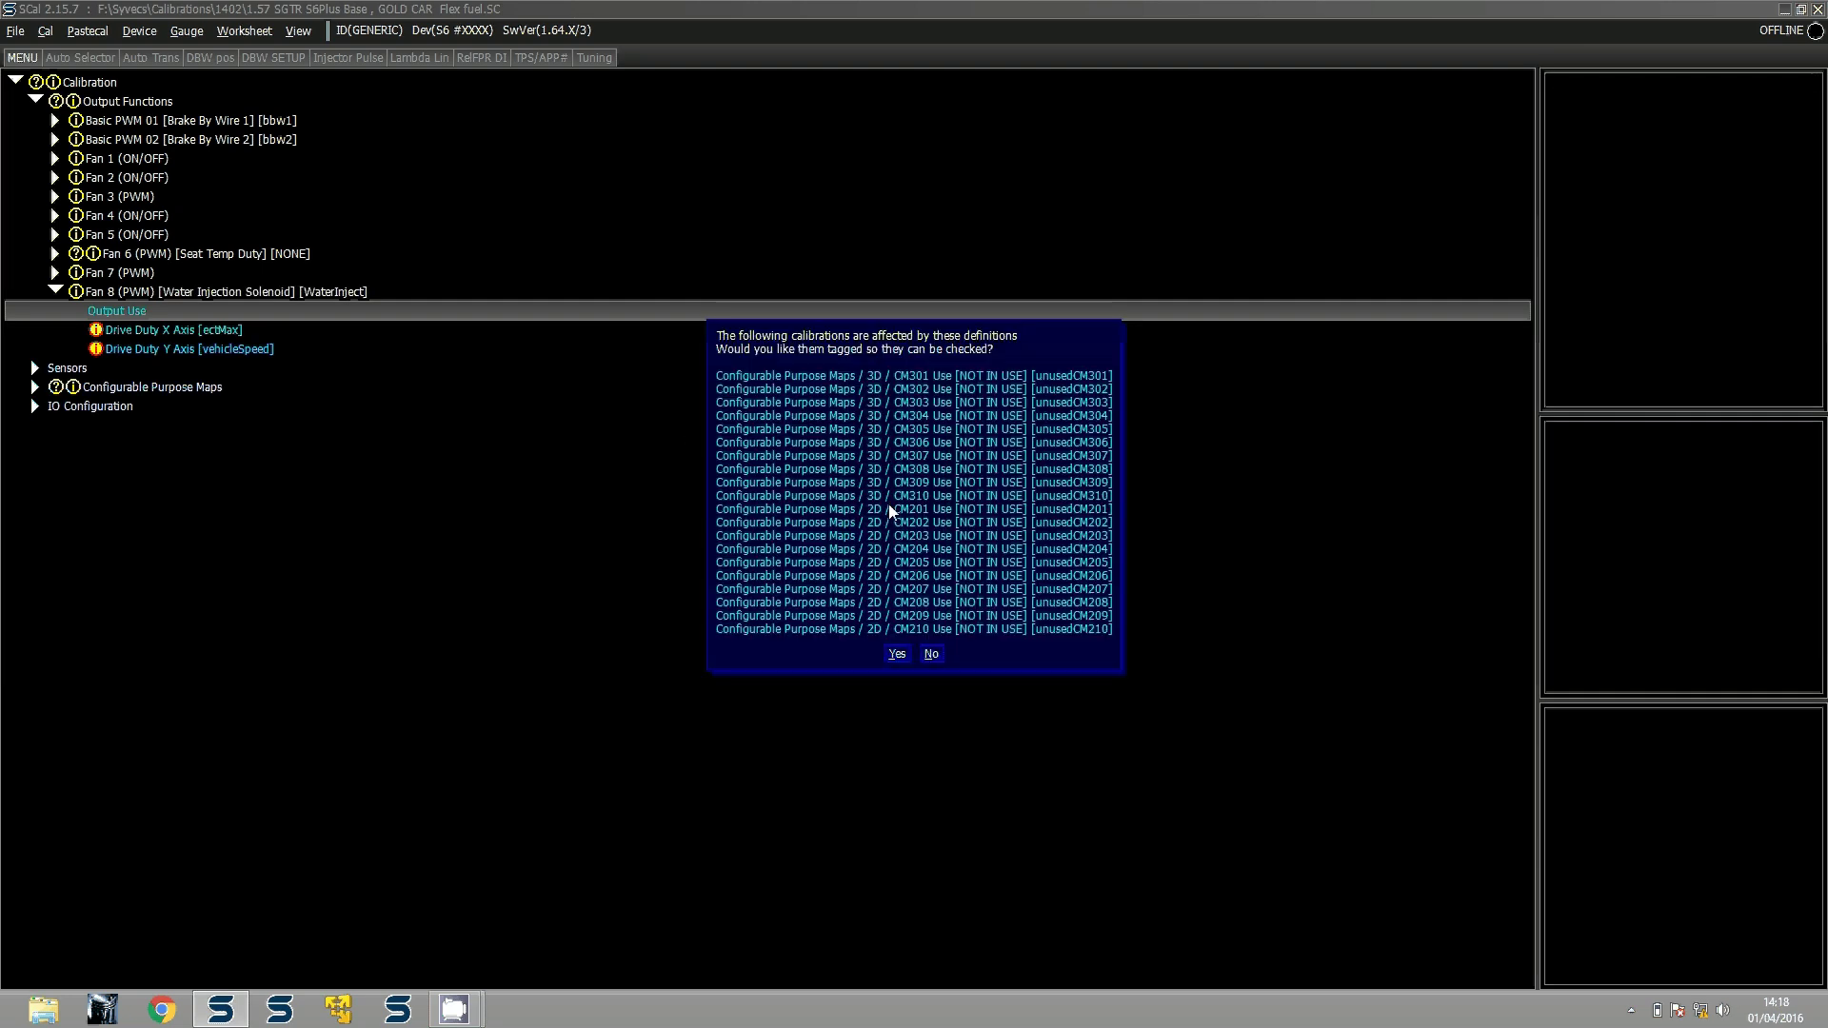
key(Return)
Set the Water Injection Solenoid's Drive Duty X Axis to act1 and accept the strategy change
key(Down)
key(Return)
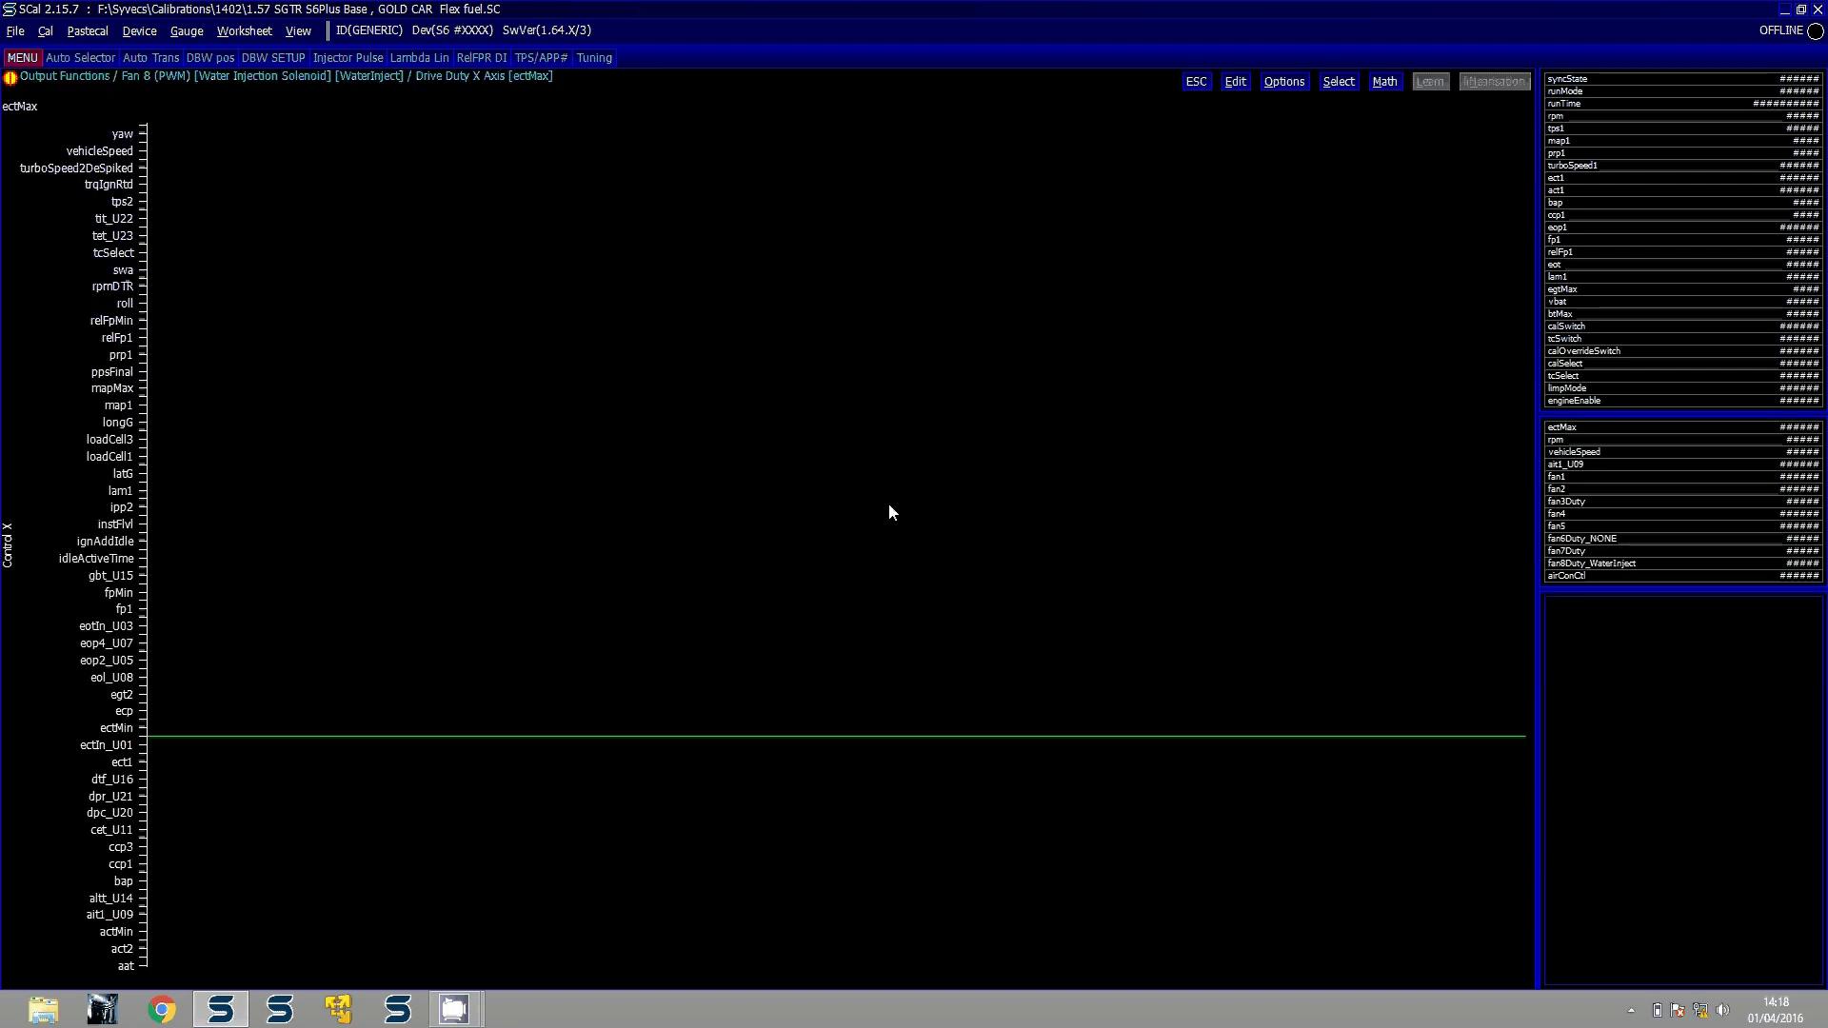
key(Return)
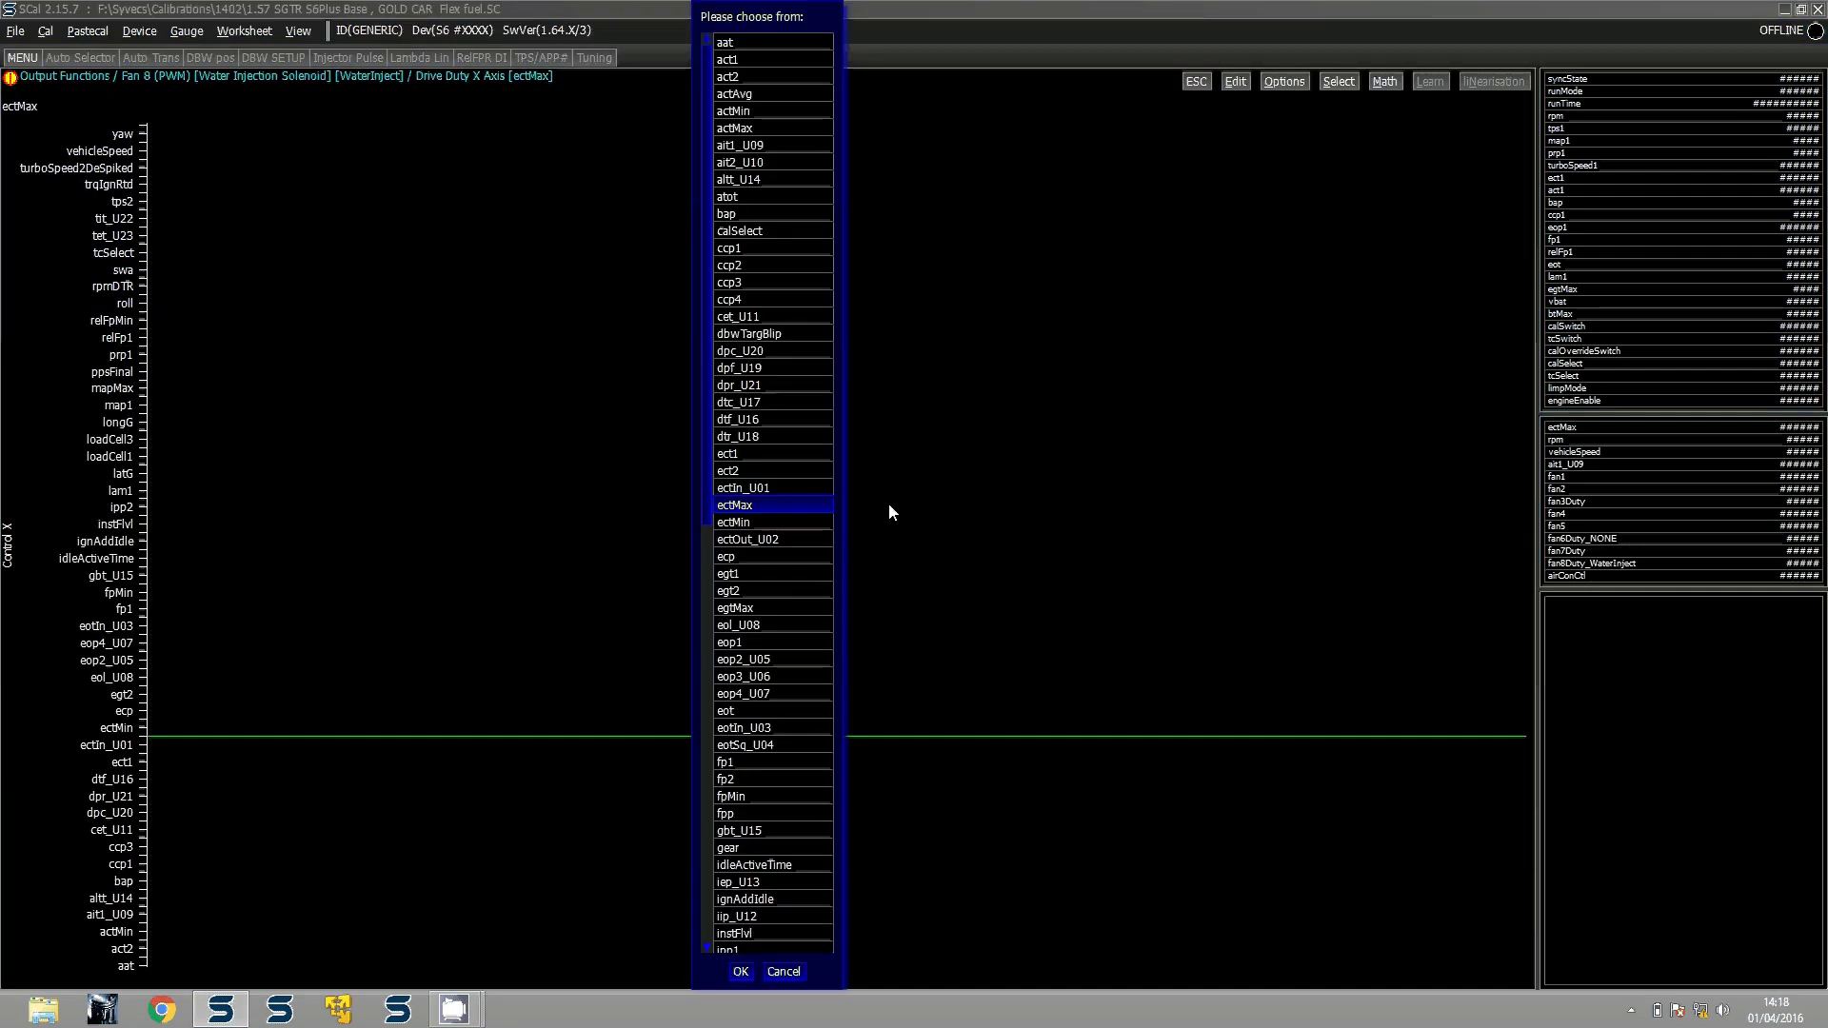
text(act)
key(Return)
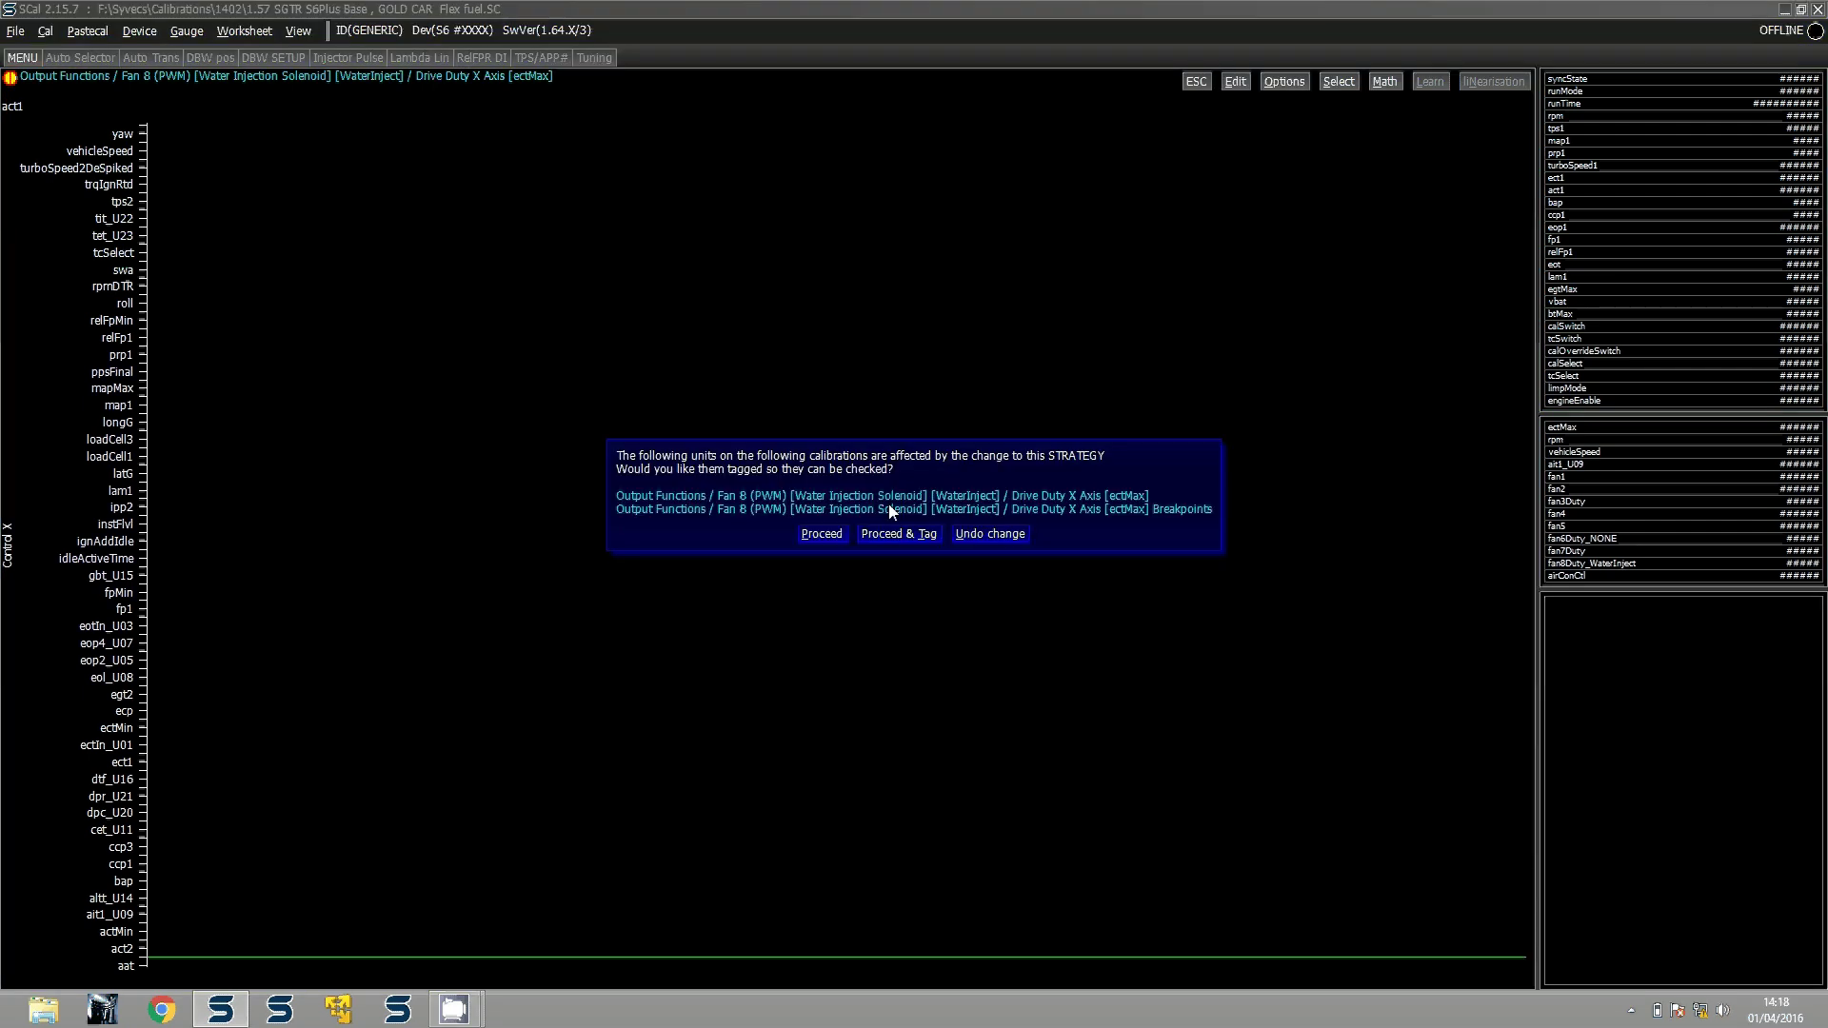
key(Return)
Set the Water Injection Solenoid's Drive Duty Y Axis to map1
key(Down)
key(Return)
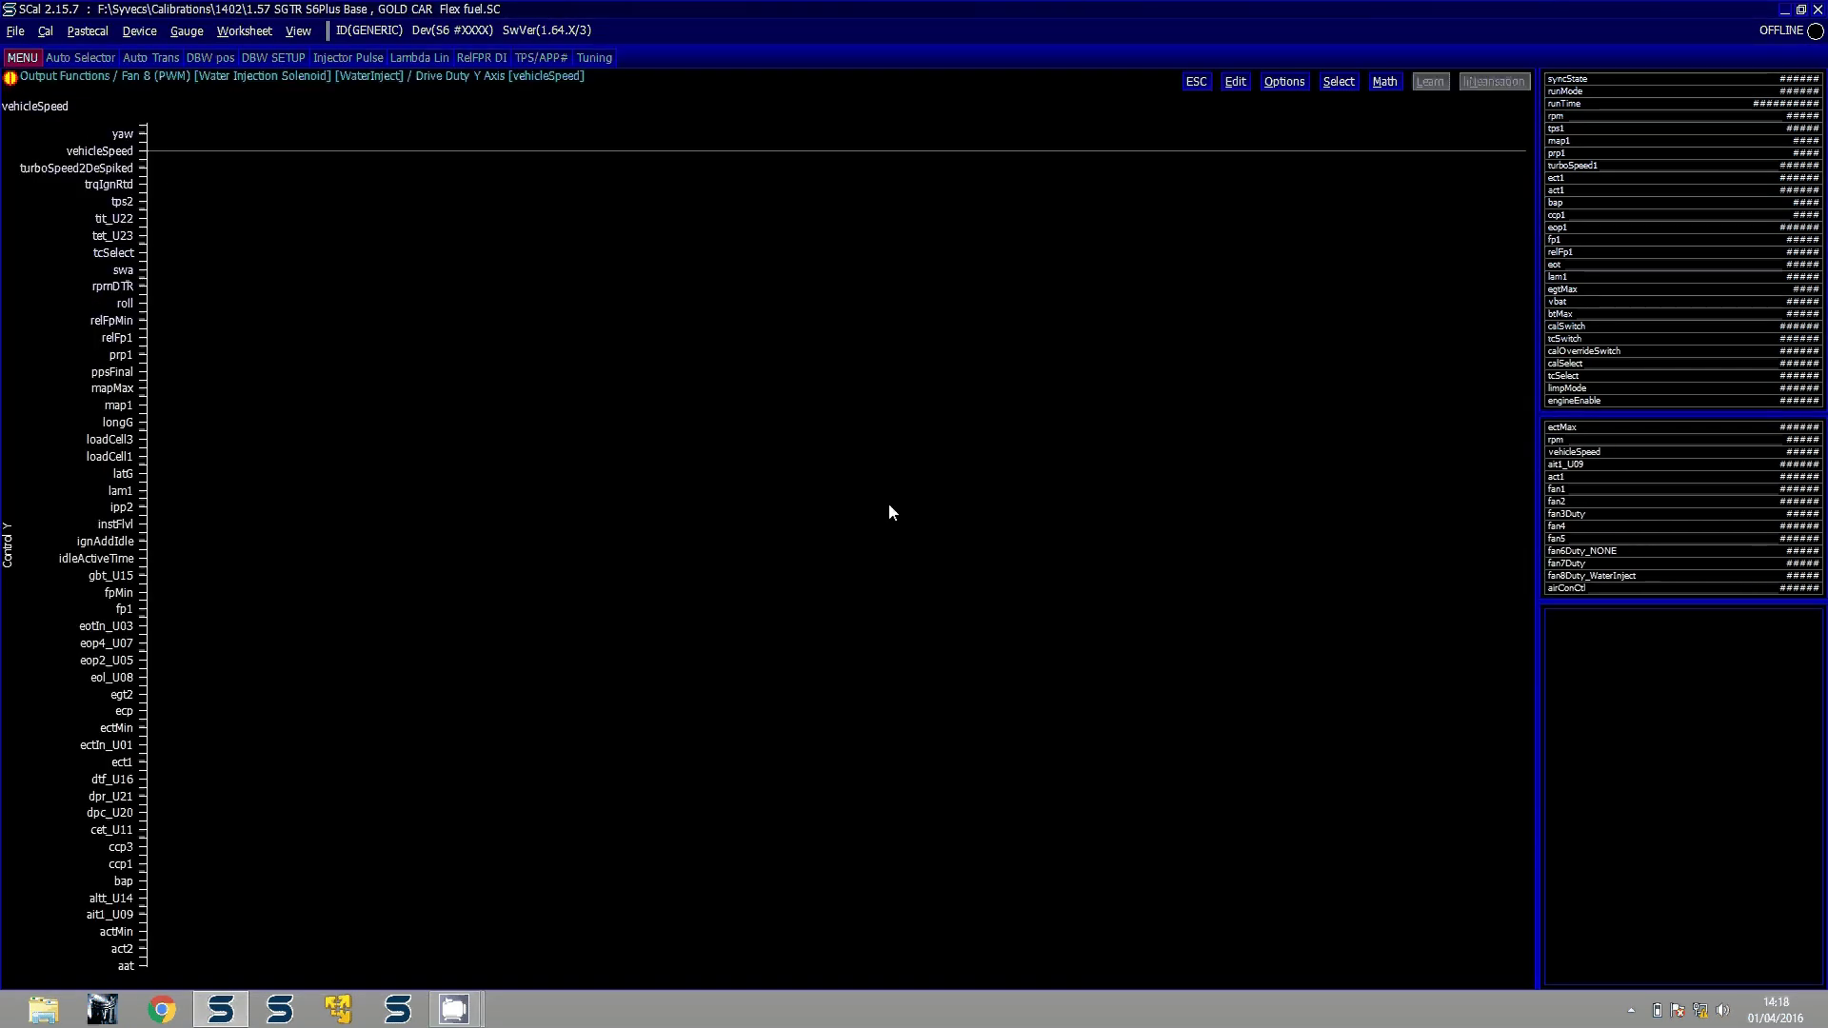
key(Return)
text(map)
key(Return)
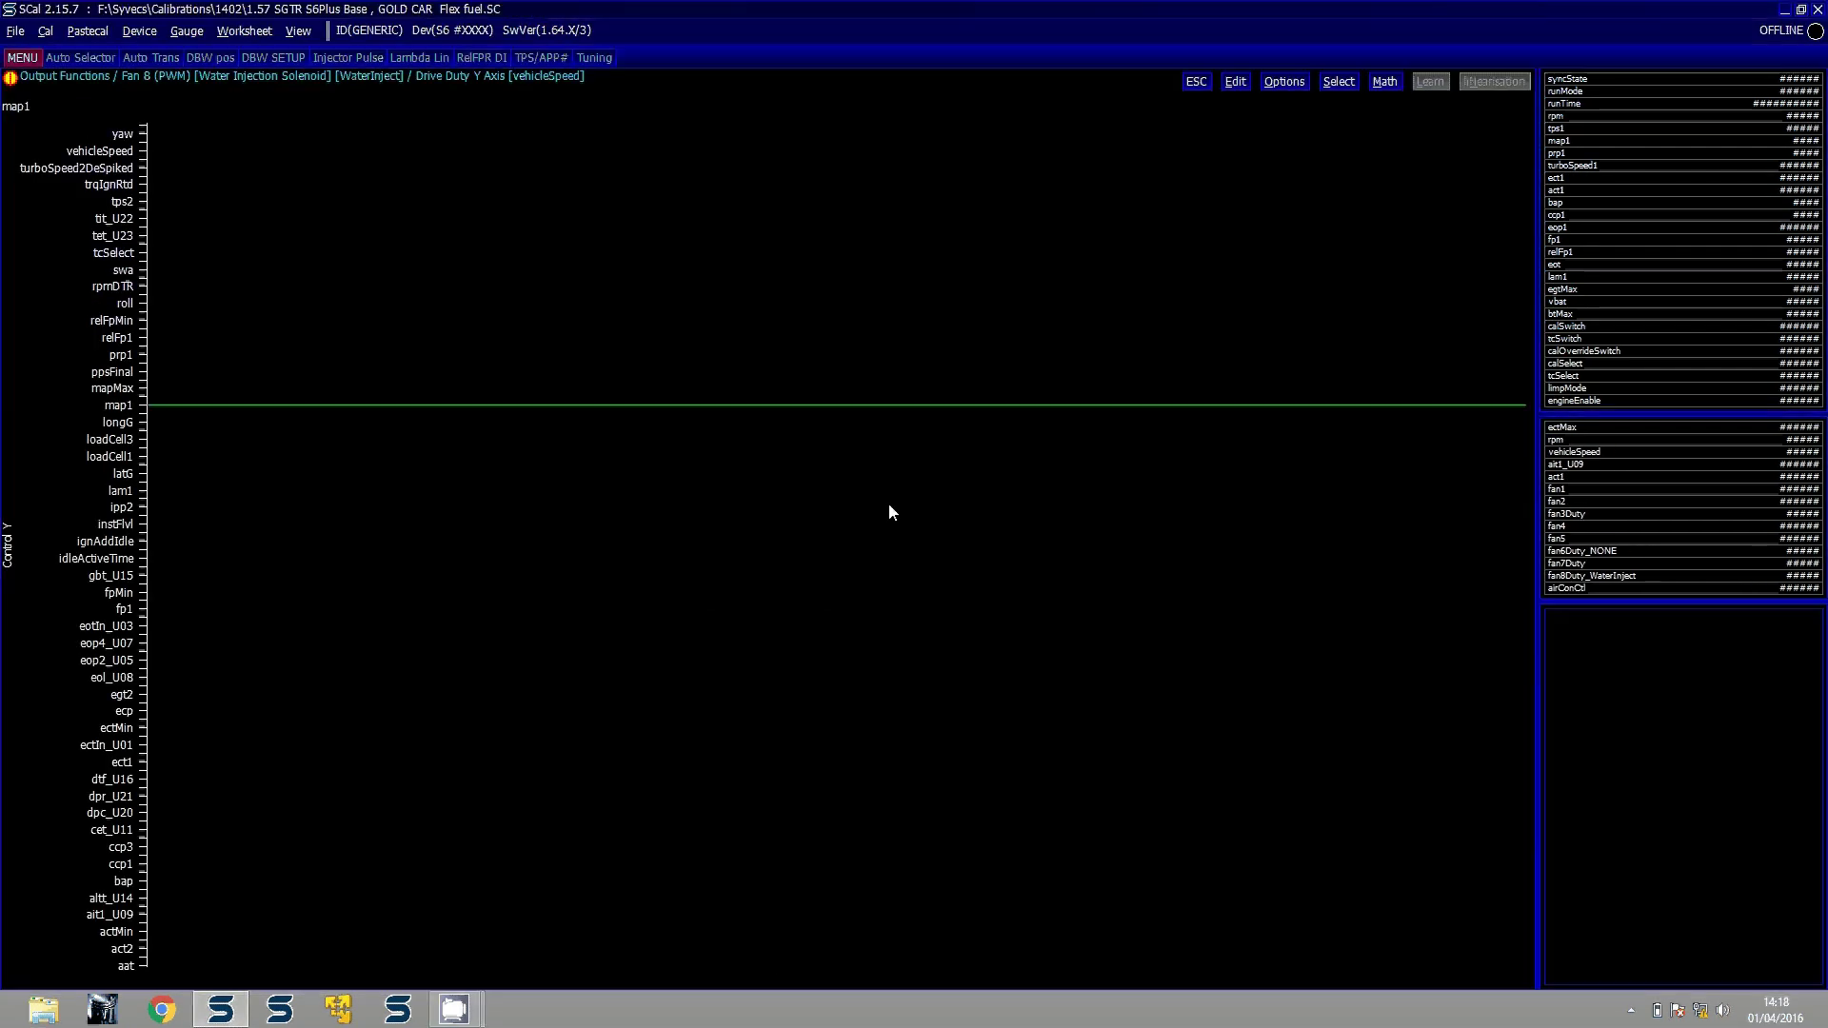
key(Return)
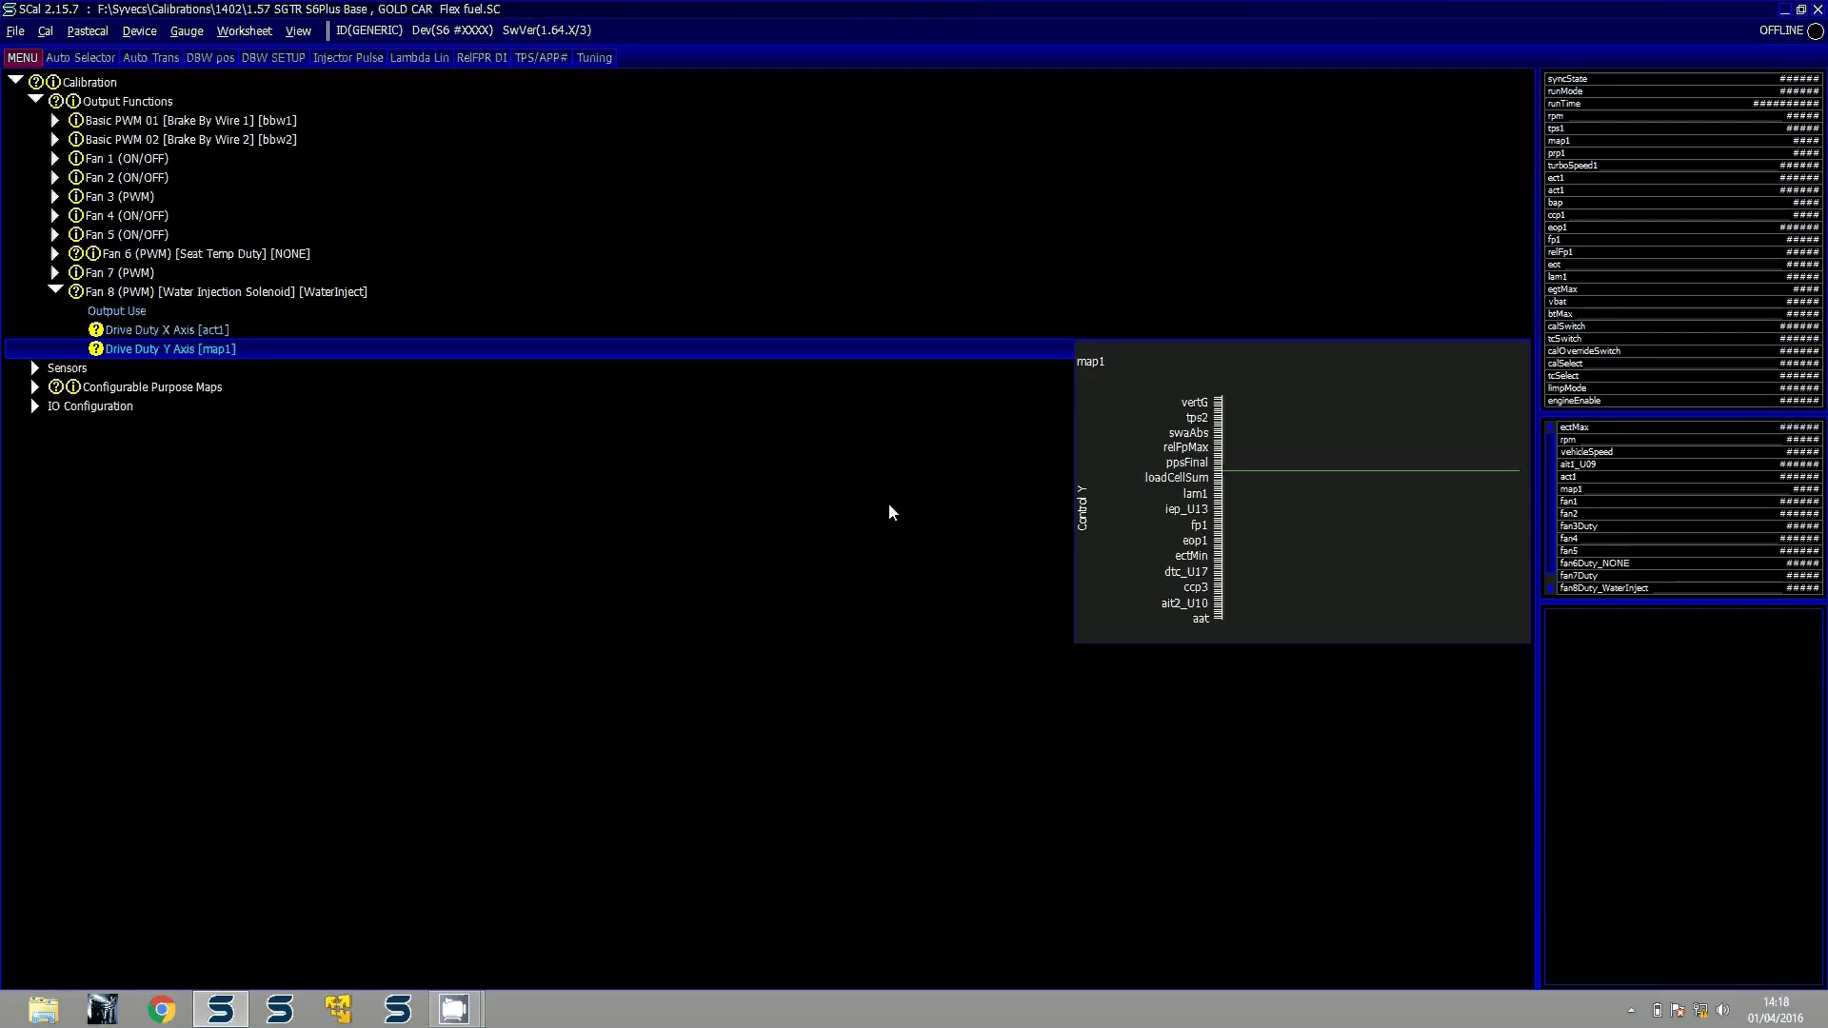
Show the full calibration tree and expand the Fan 8 (PWM) [Water Injection Solenoid] settings under Output Functions
key(alt+v)
key(Return)
key(Up)
key(Up)
key(Up)
key(Up)
key(Up)
key(Up)
key(Up)
key(Up)
key(Up)
key(Up)
key(Right)
key(Down)
key(Down)
key(Down)
key(Down)
key(Down)
key(Down)
key(Down)
key(Down)
key(Down)
key(Down)
key(Down)
key(Down)
key(Down)
key(Down)
key(Down)
key(Down)
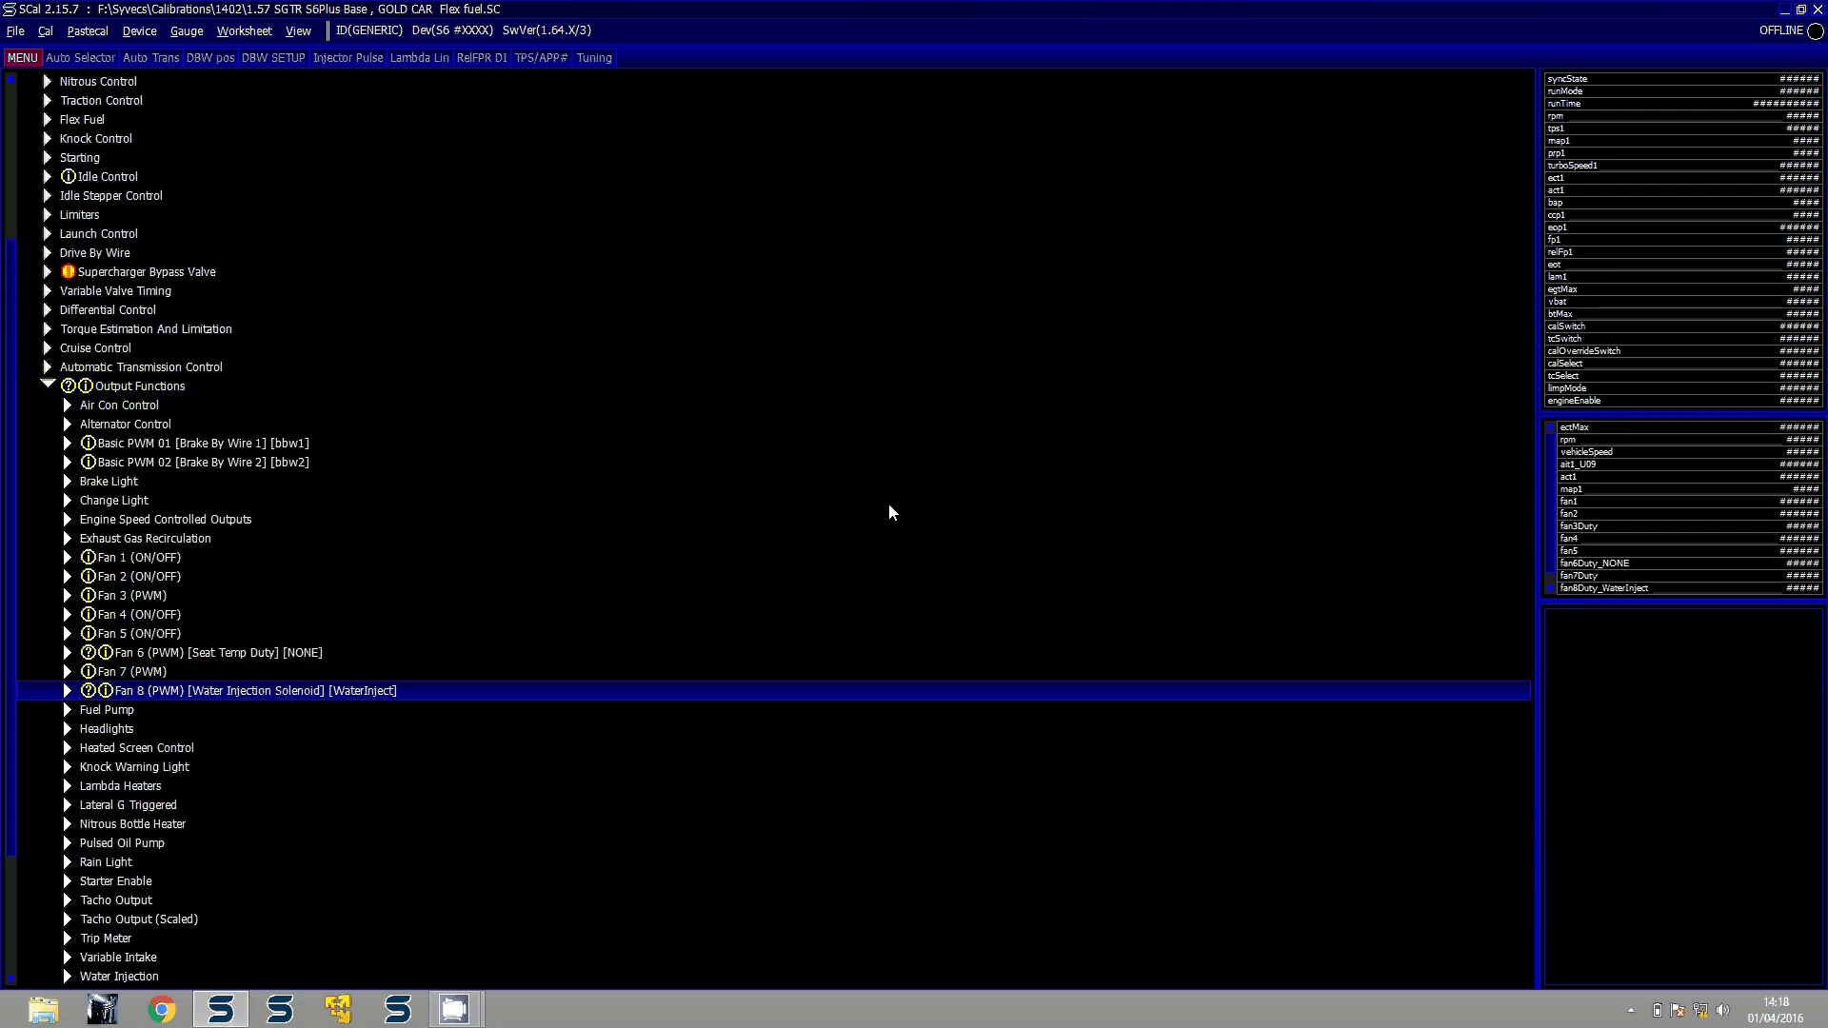
key(Right)
Open the Fan 8 Drive Duty map and set all cells from 50 to 140 °C act1 to 100%
key(Down)
key(Down)
key(Down)
key(Down)
key(Up)
key(Up)
key(Down)
key(Down)
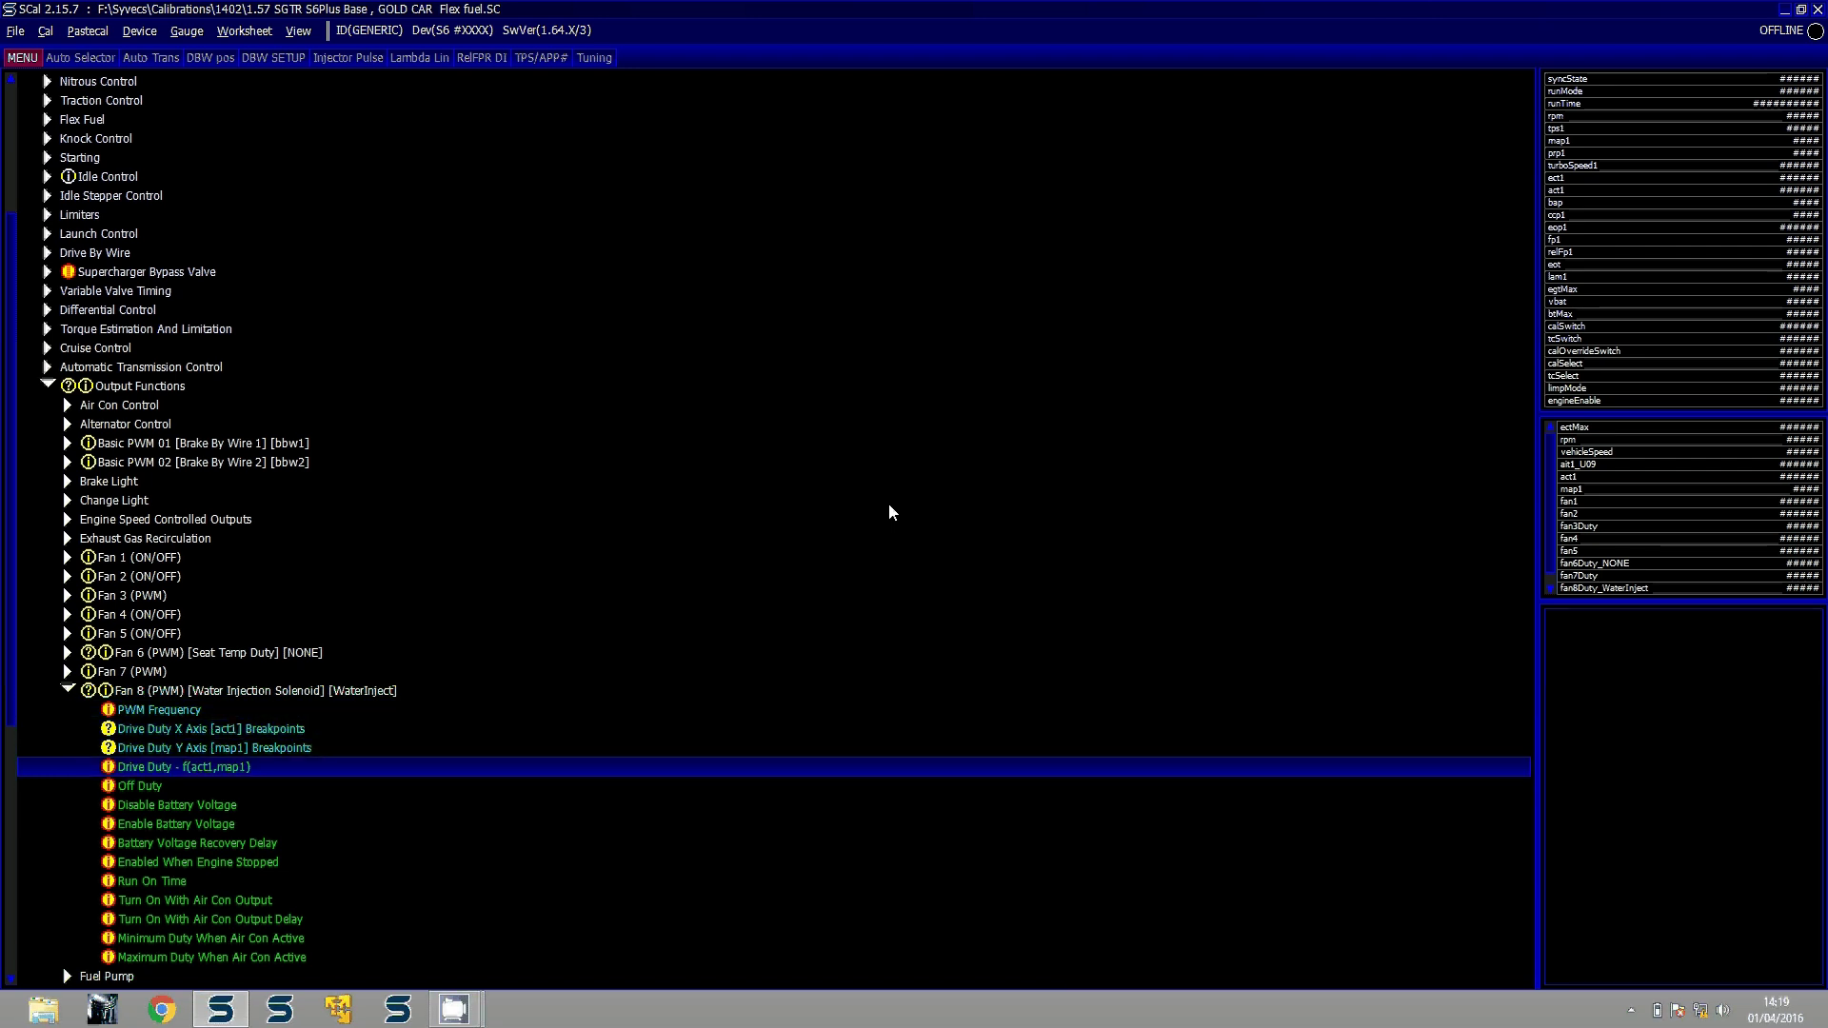
key(Return)
key(Right)
key(Right)
key(Right)
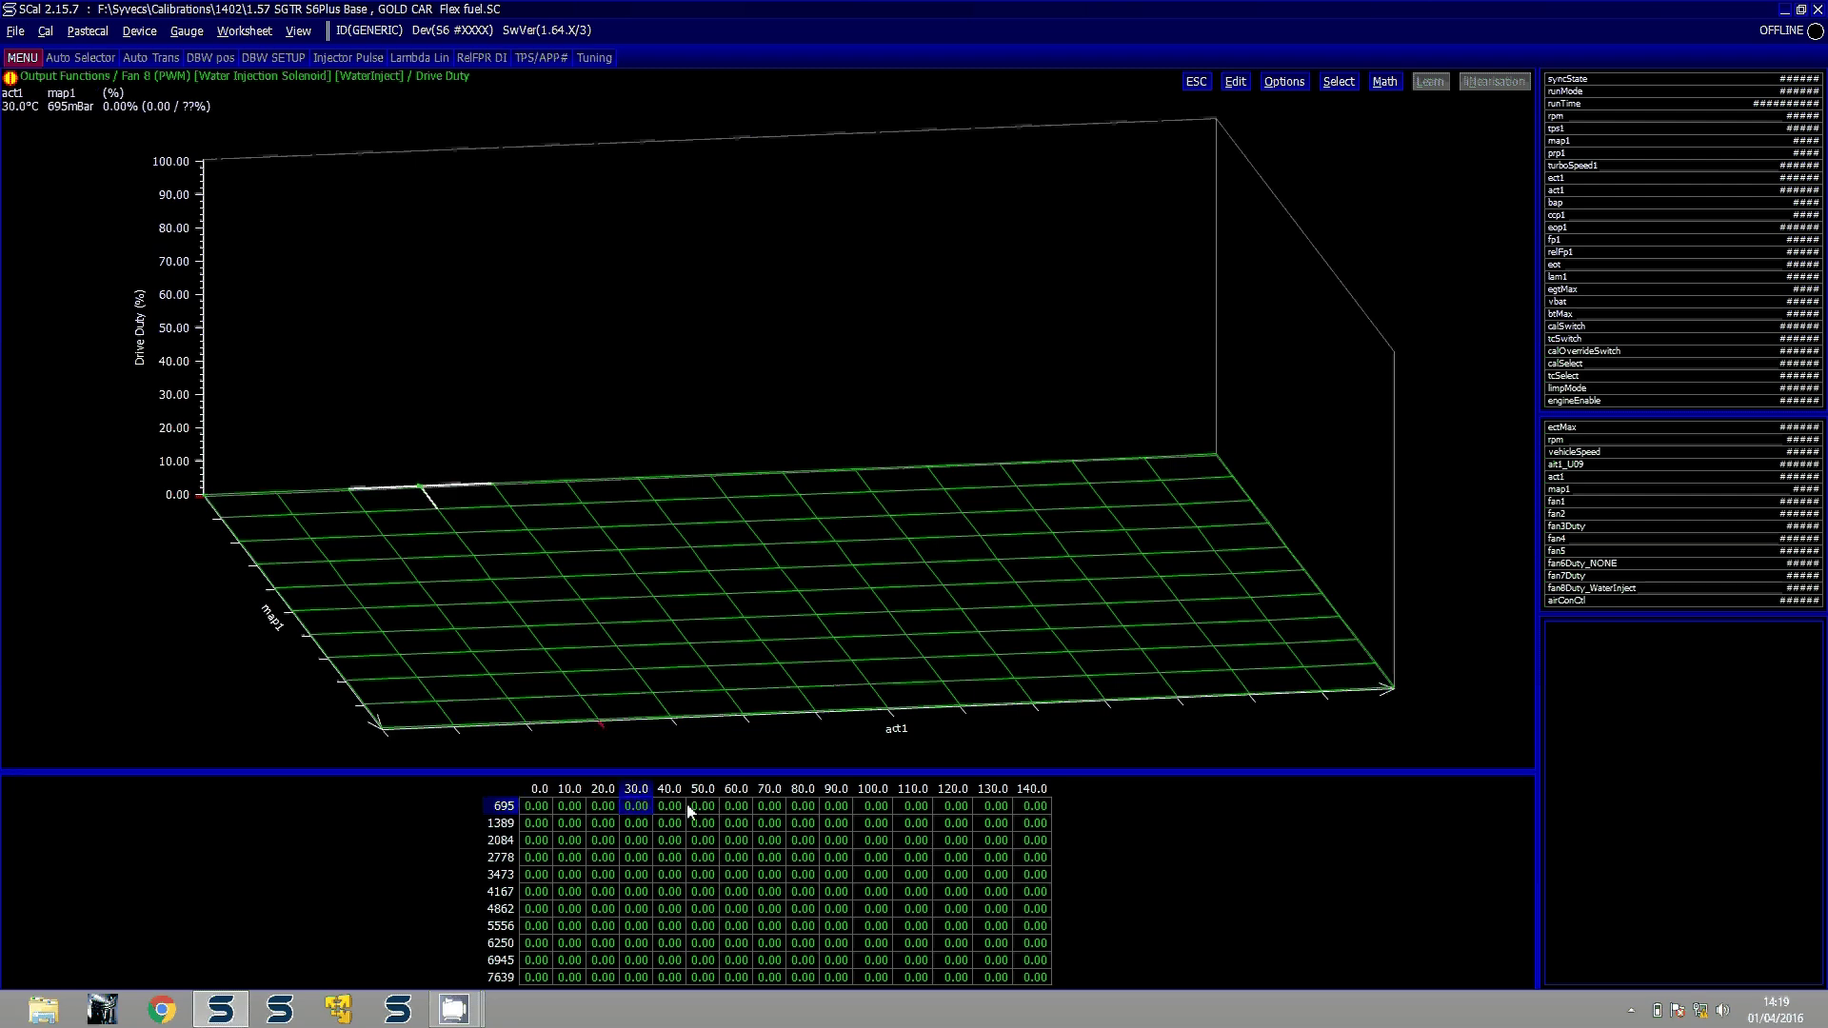
drag(688, 808, 915, 908)
shift+click(1026, 973)
text(100)
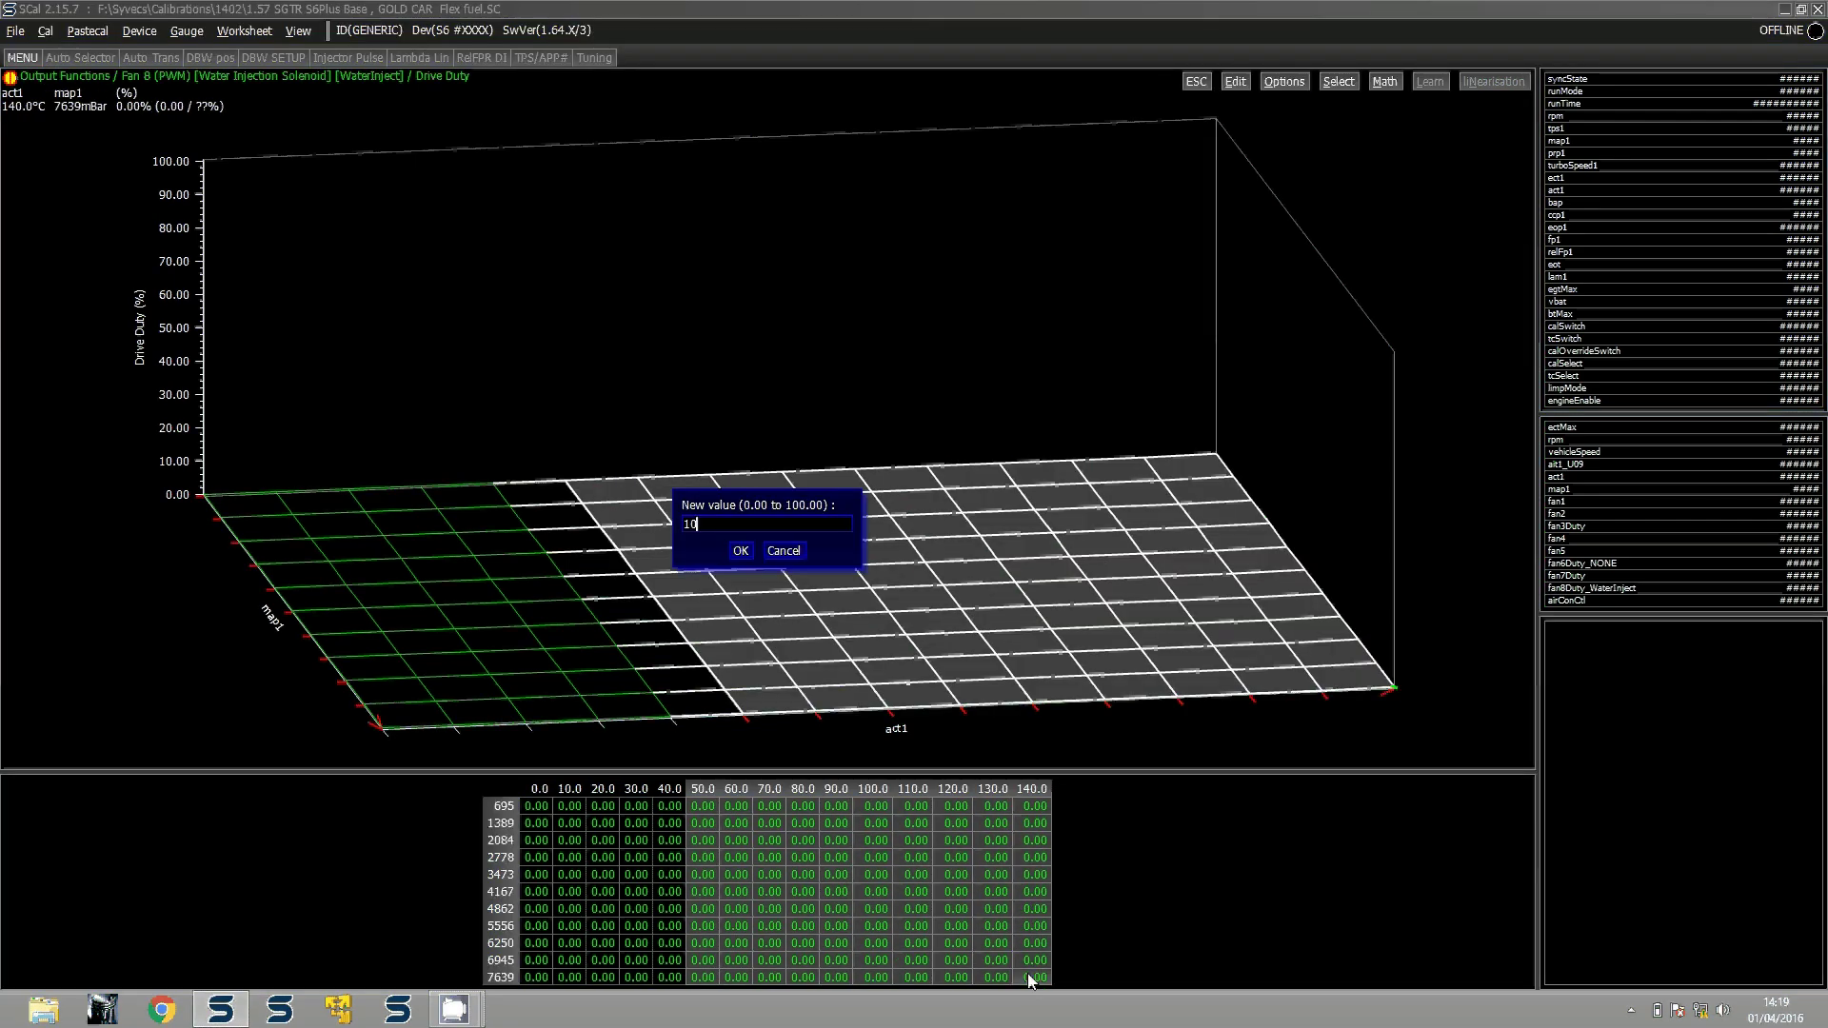
key(Return)
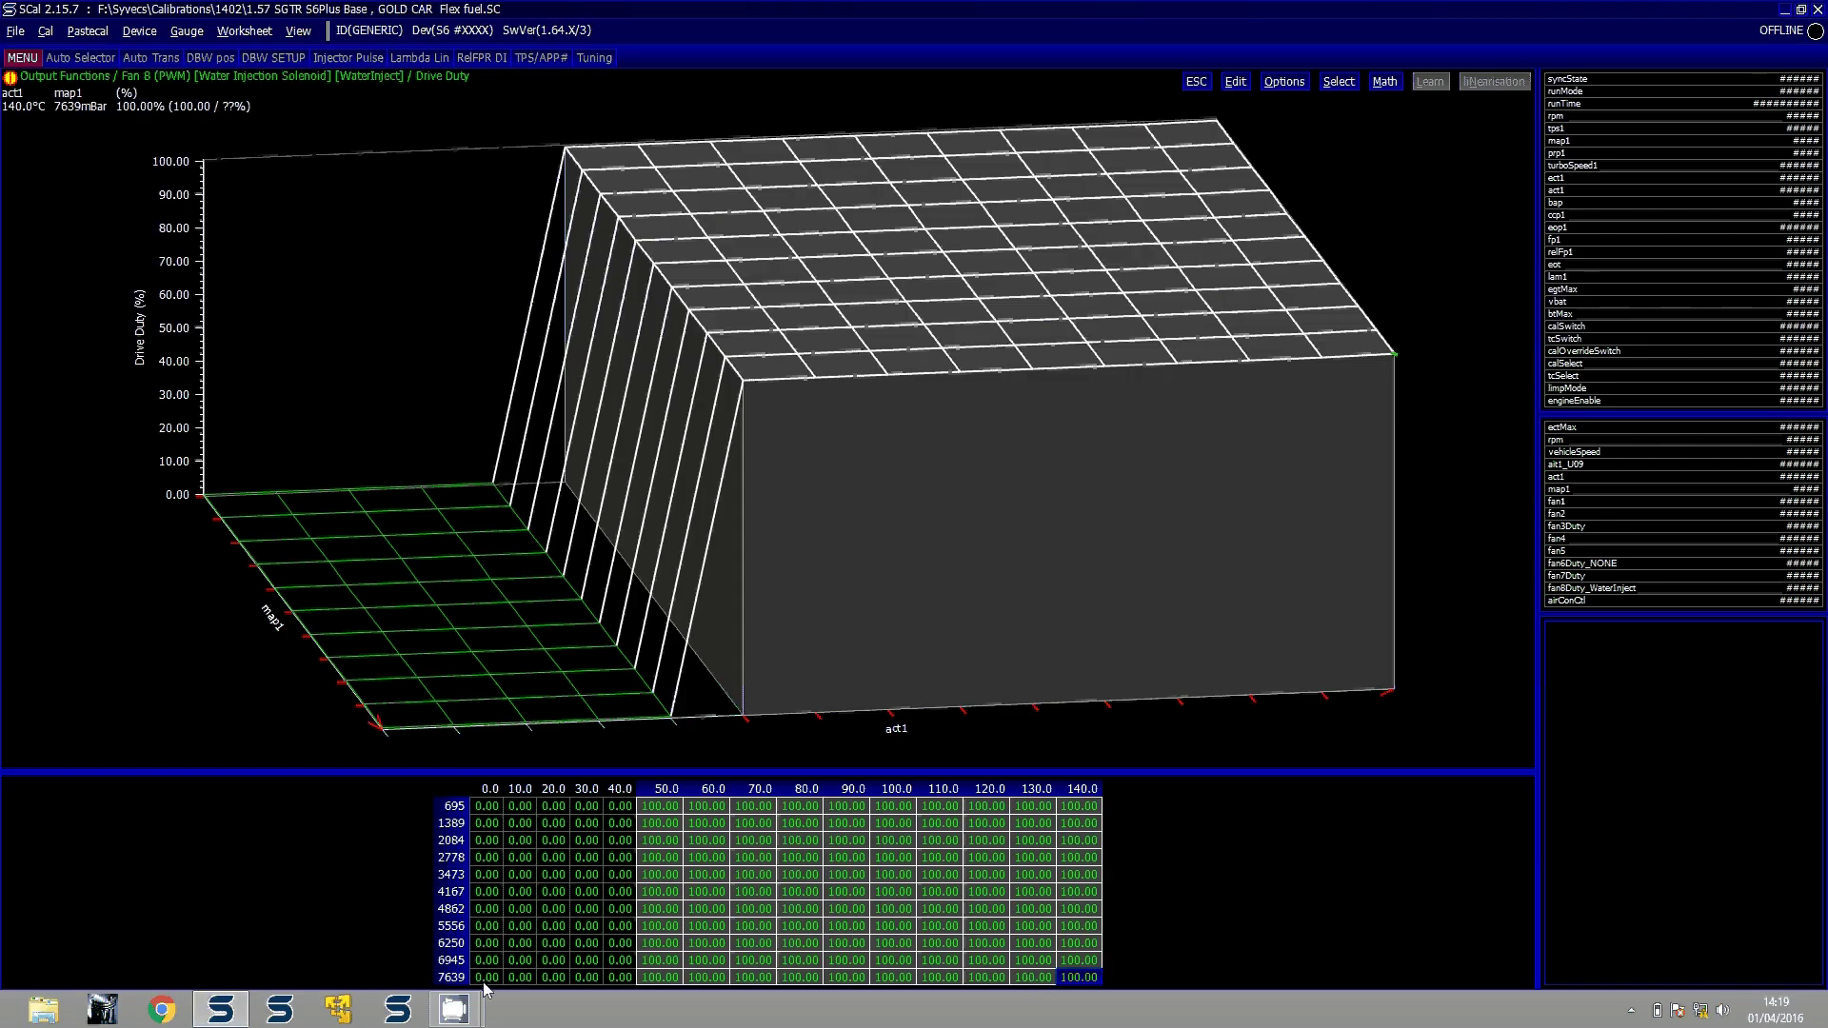
Set the Drive Duty to 100% in the cooler act1 columns from 0 °C for the 2084 to 7639 mBar rows
drag(478, 985, 640, 844)
text(100)
key(Return)
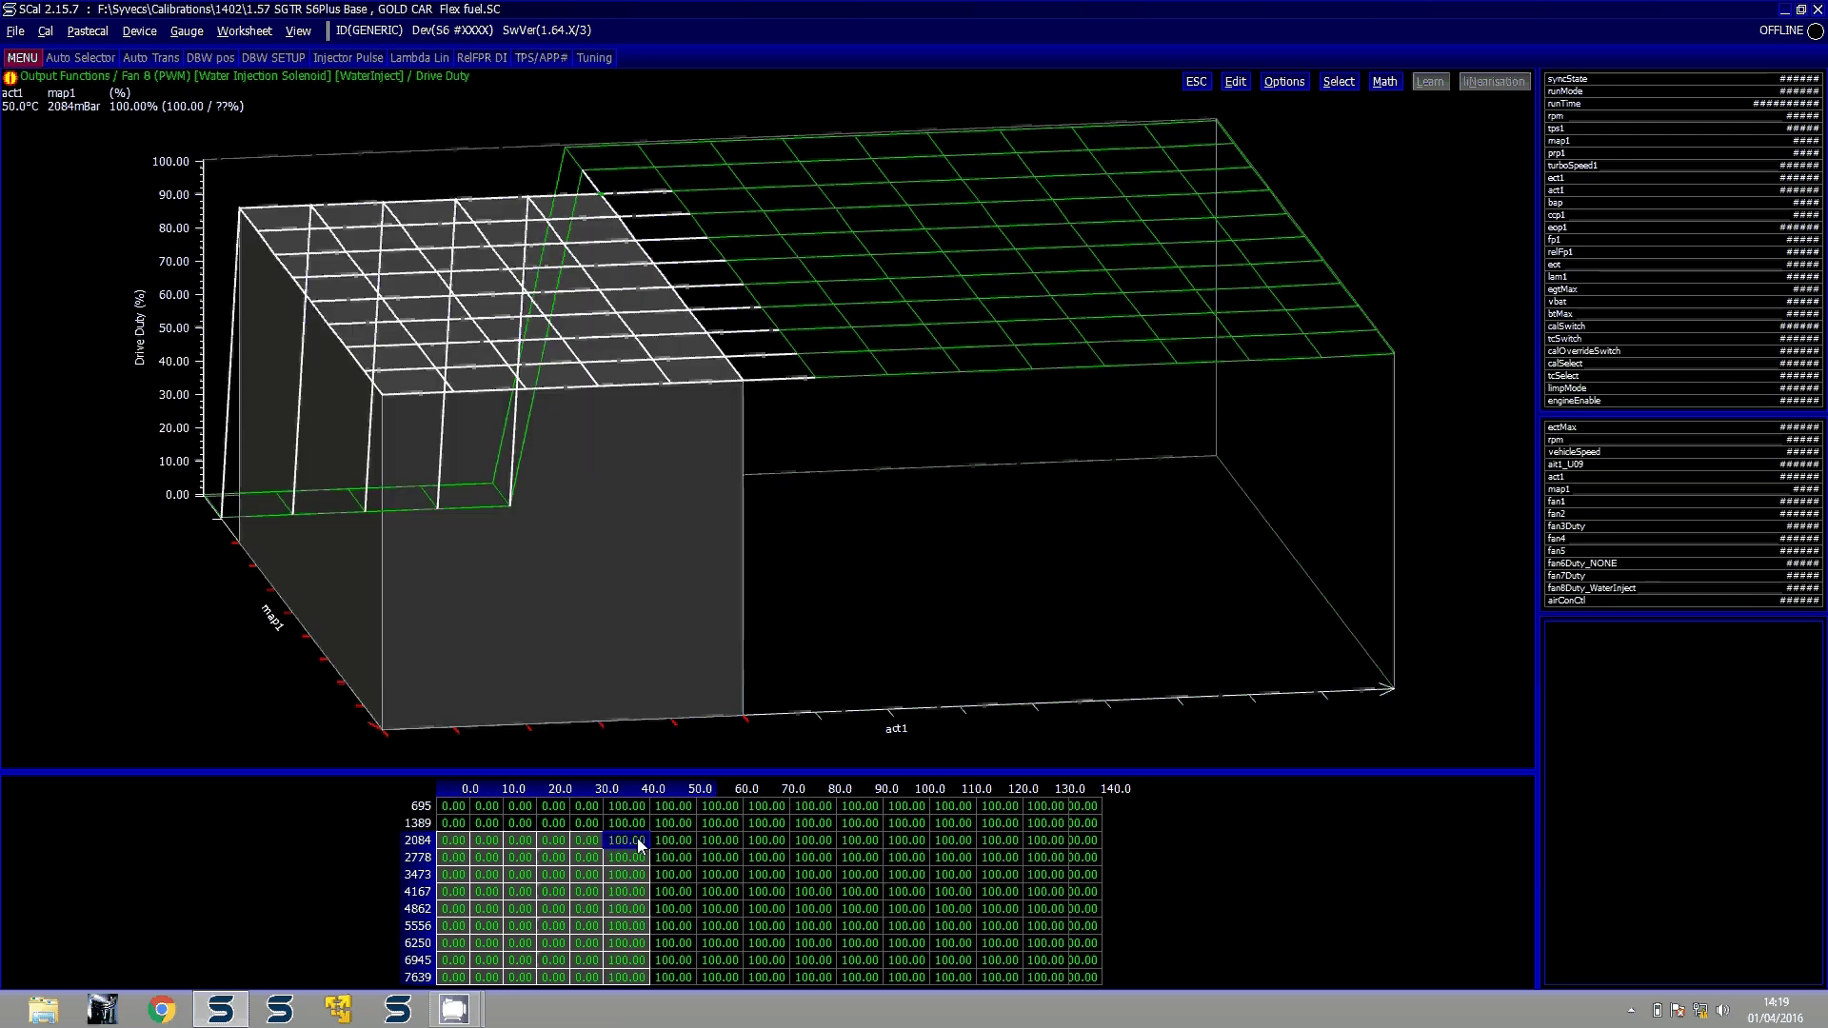
Interpolate the Drive Duty horizontally from 10 to 50 °C in the 695 to 2084 mBar rows and close the map
drag(495, 804, 691, 846)
key(h)
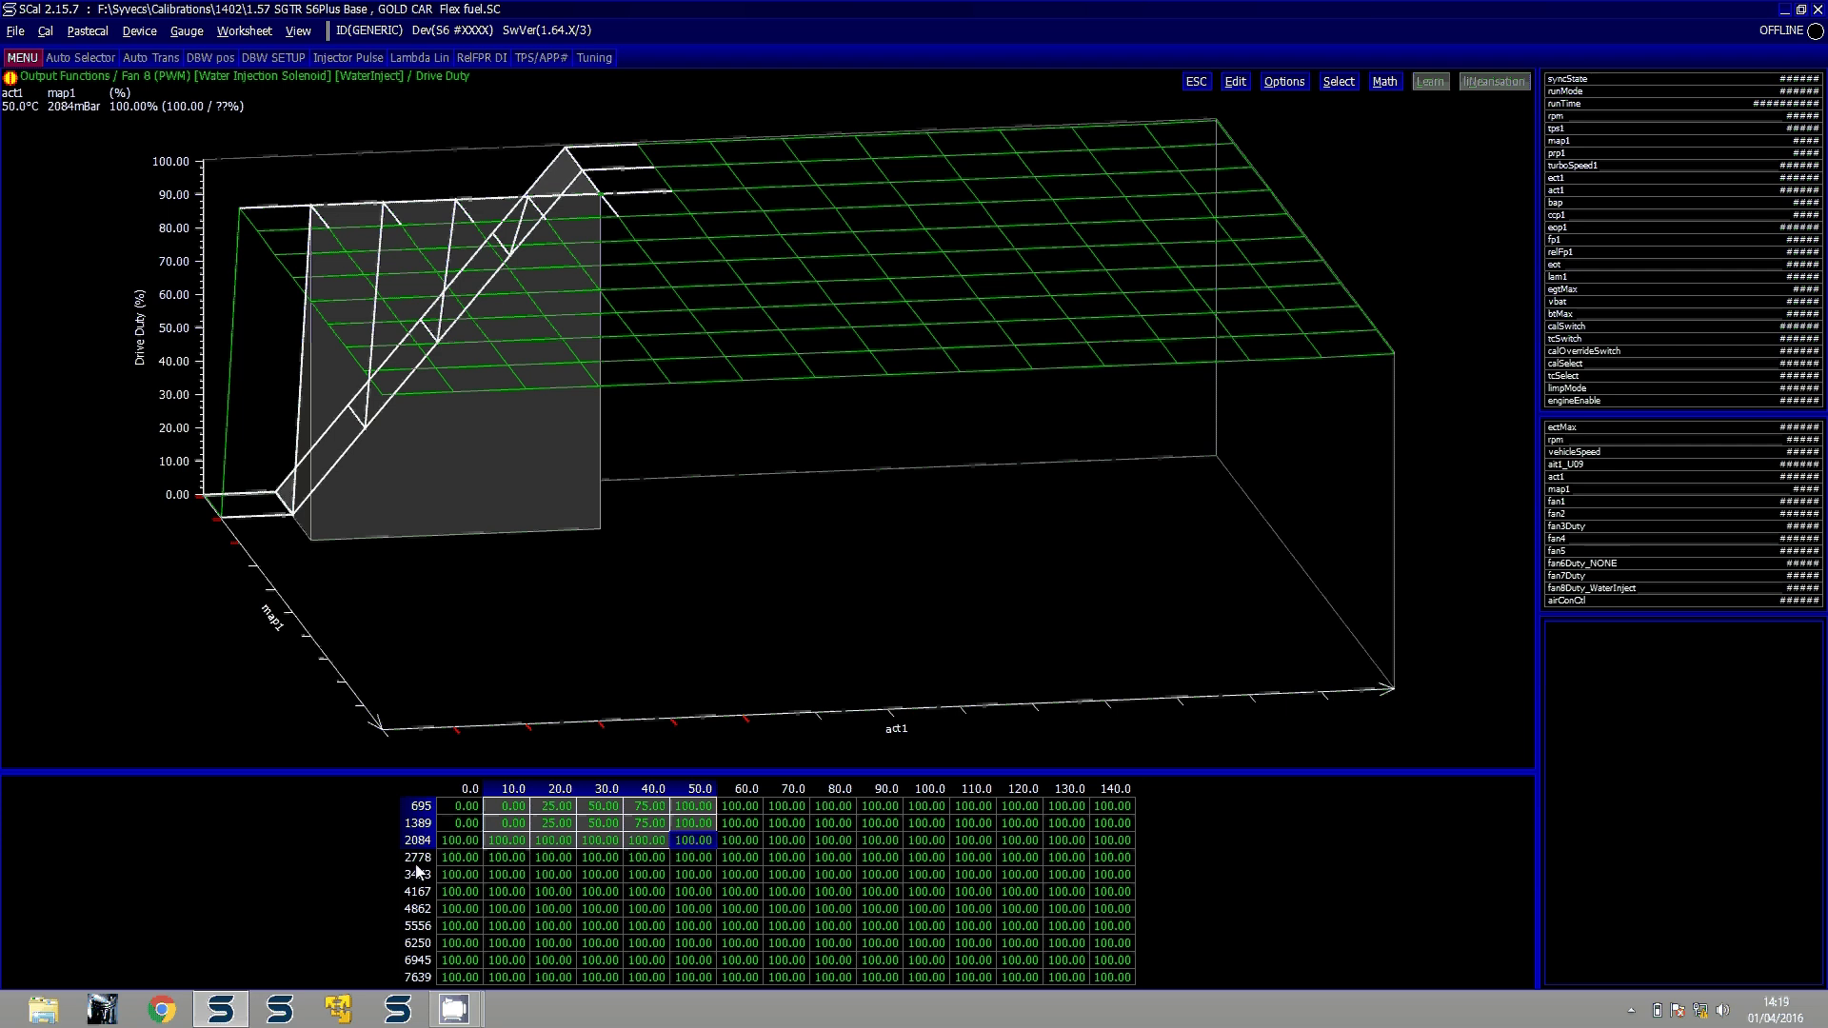
key(Escape)
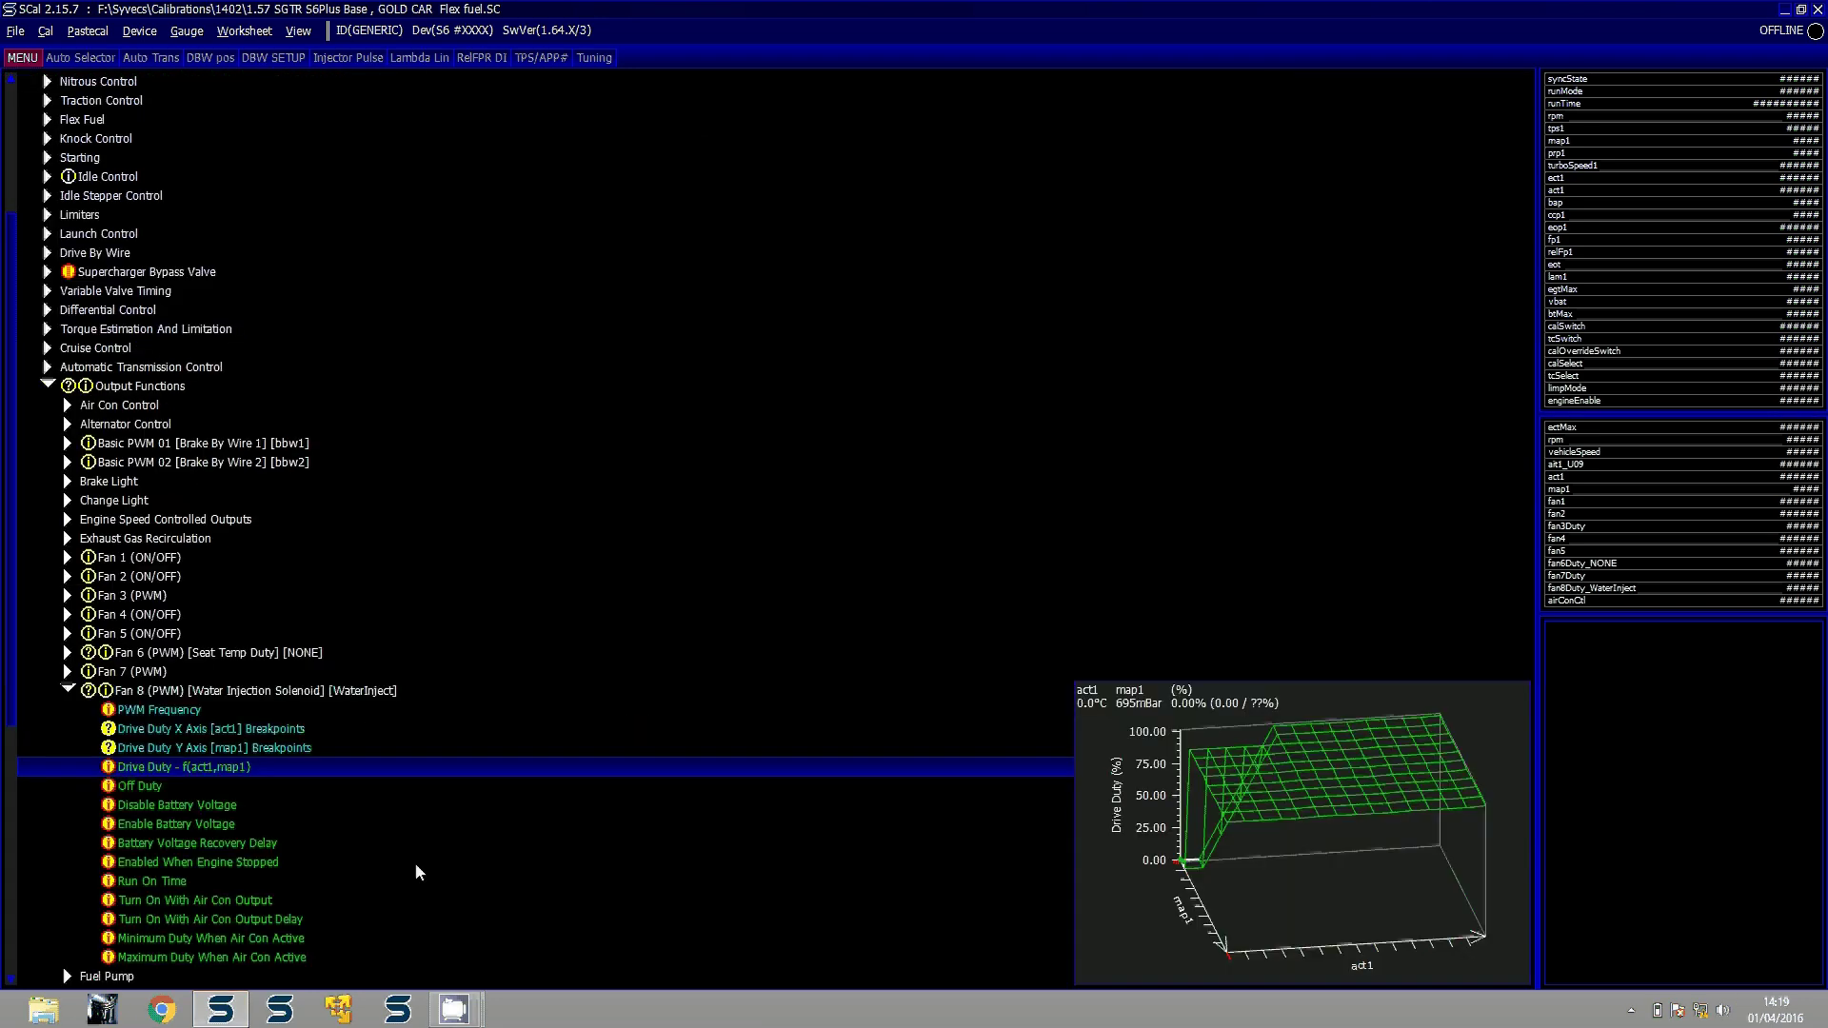
Open the Fan 8 Drive Duty Y Axis [map1] Breakpoints and set the first breakpoint to 1000 mBar
click(416, 868)
text(1000)
key(Return)
key(Right)
key(Right)
Set the upper map1 breakpoints, up to and including the last one, to 3000 mBar
key(End)
text(3000)
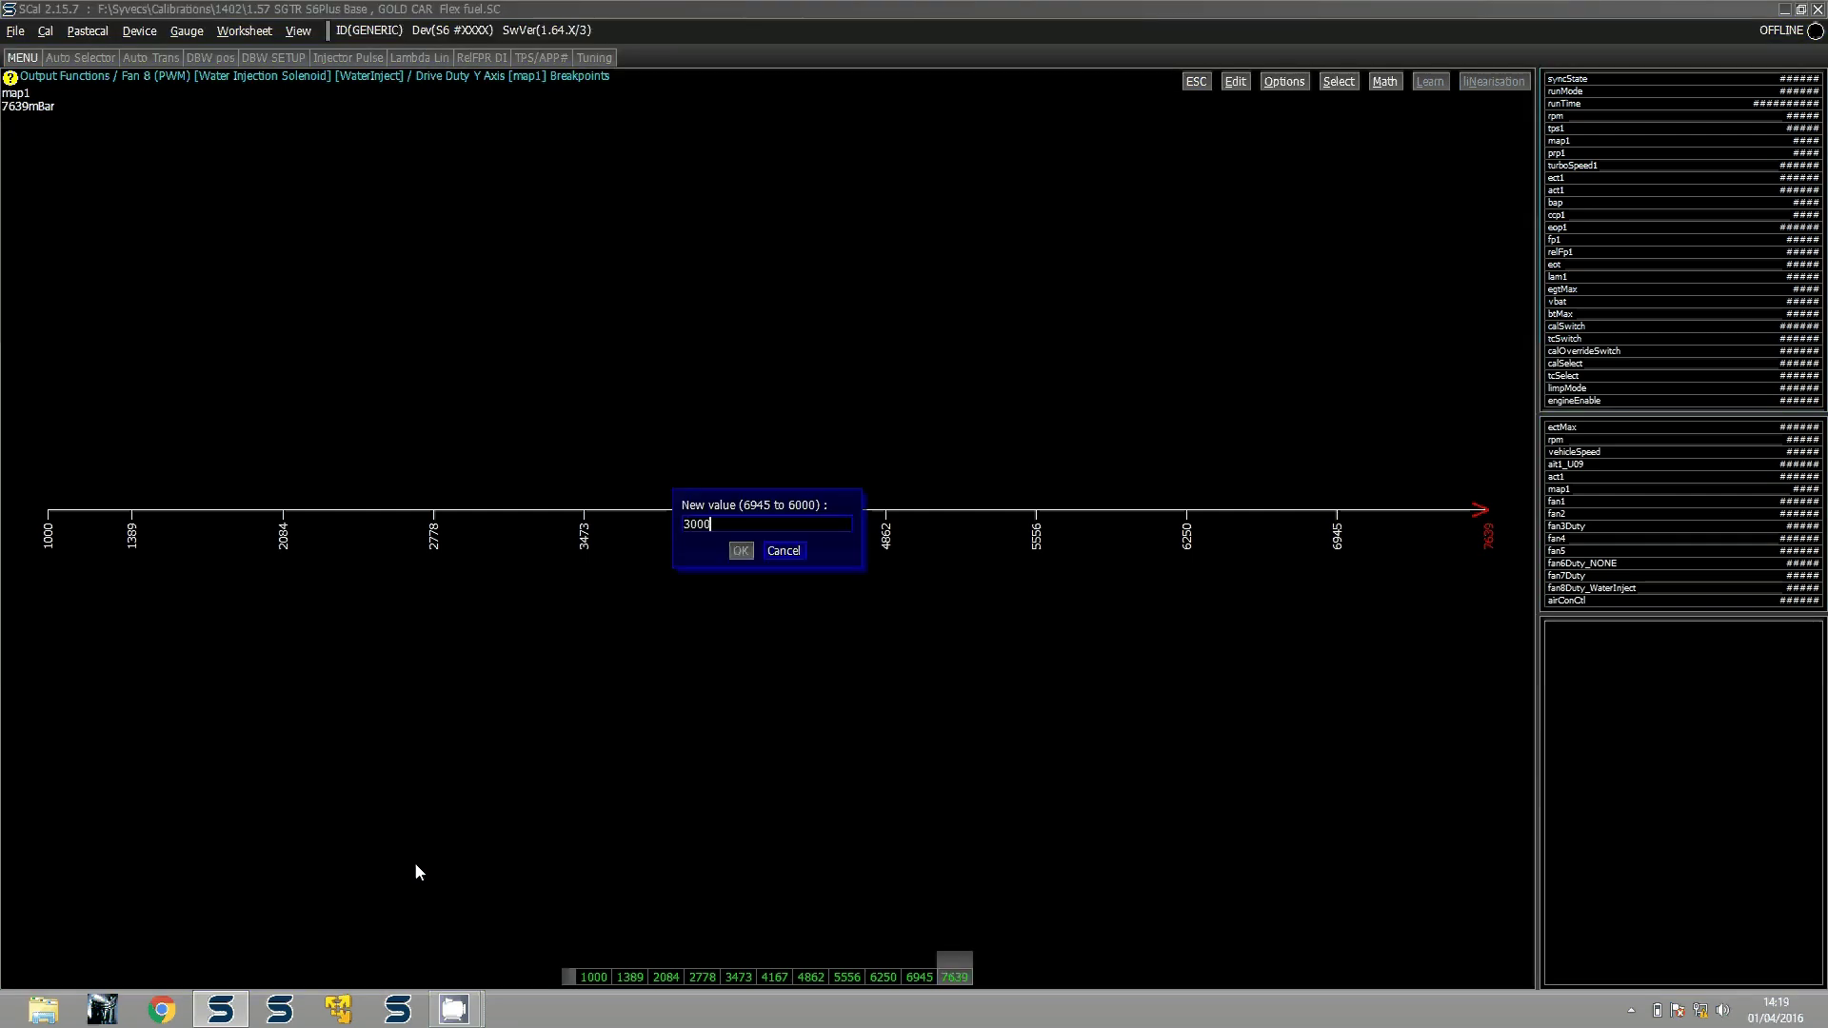
key(Return)
key(shift+Left)
key(shift+Left)
key(shift+Left)
key(shift+Left)
key(shift+Left)
key(shift+Left)
key(shift+Left)
key(shift+Left)
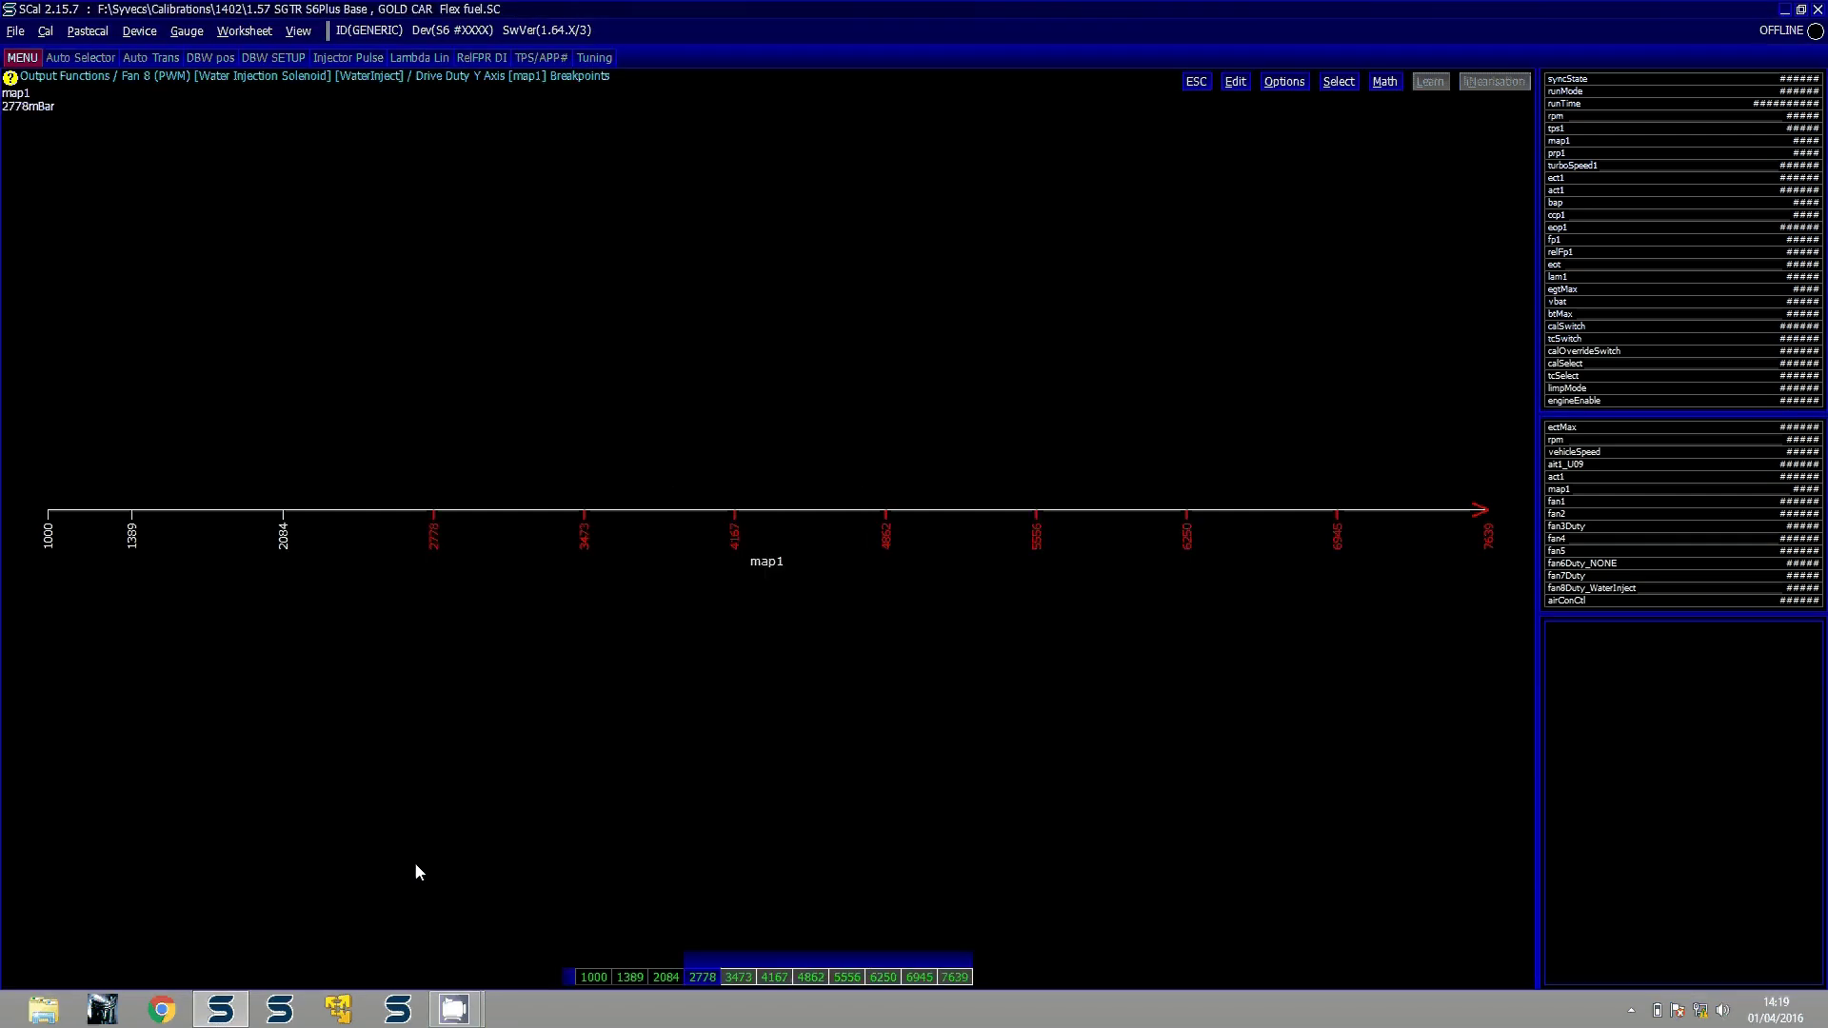
text(3000)
key(Return)
Interpolate all map1 breakpoints between 1000 and 3000 mBar and close the breakpoint editor
key(ctrl+a)
key(ctrl+i)
key(Escape)
key(Return)
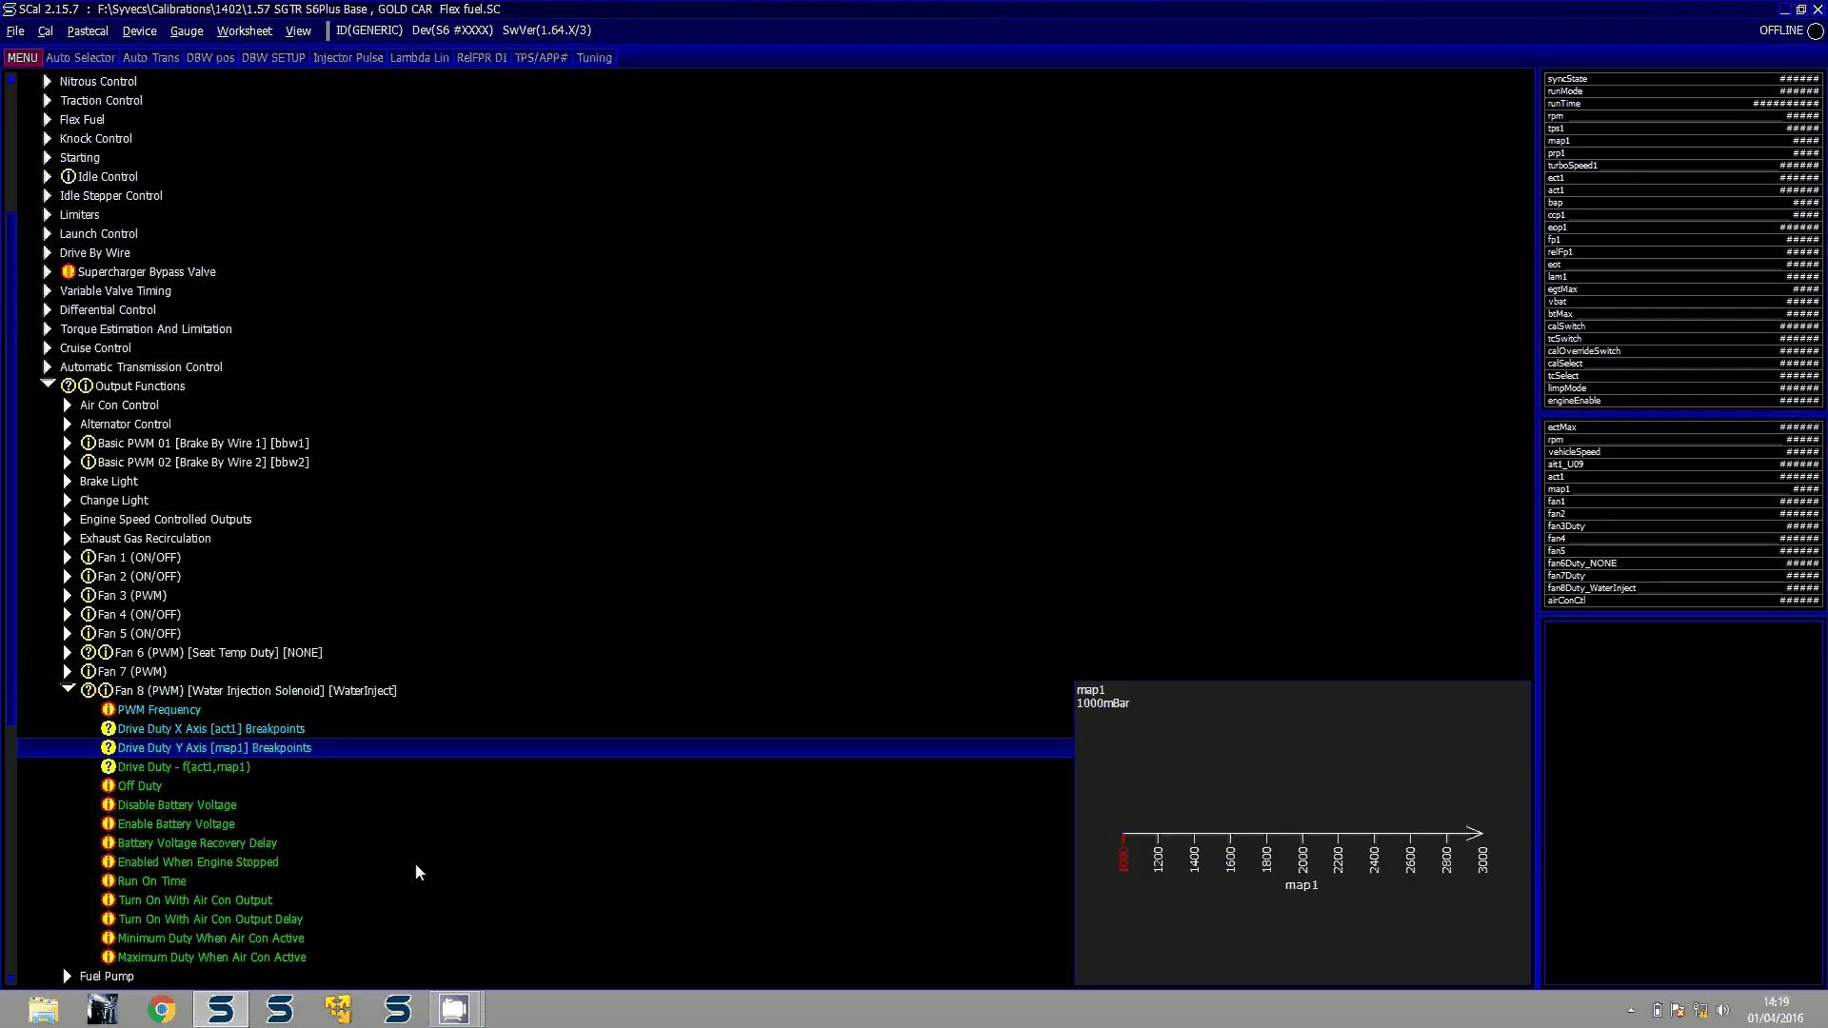
Open the Drive Duty map and interpolate the 1200 to 2600 mBar rows vertically across the 0 to 50 °C columns
key(Down)
key(Return)
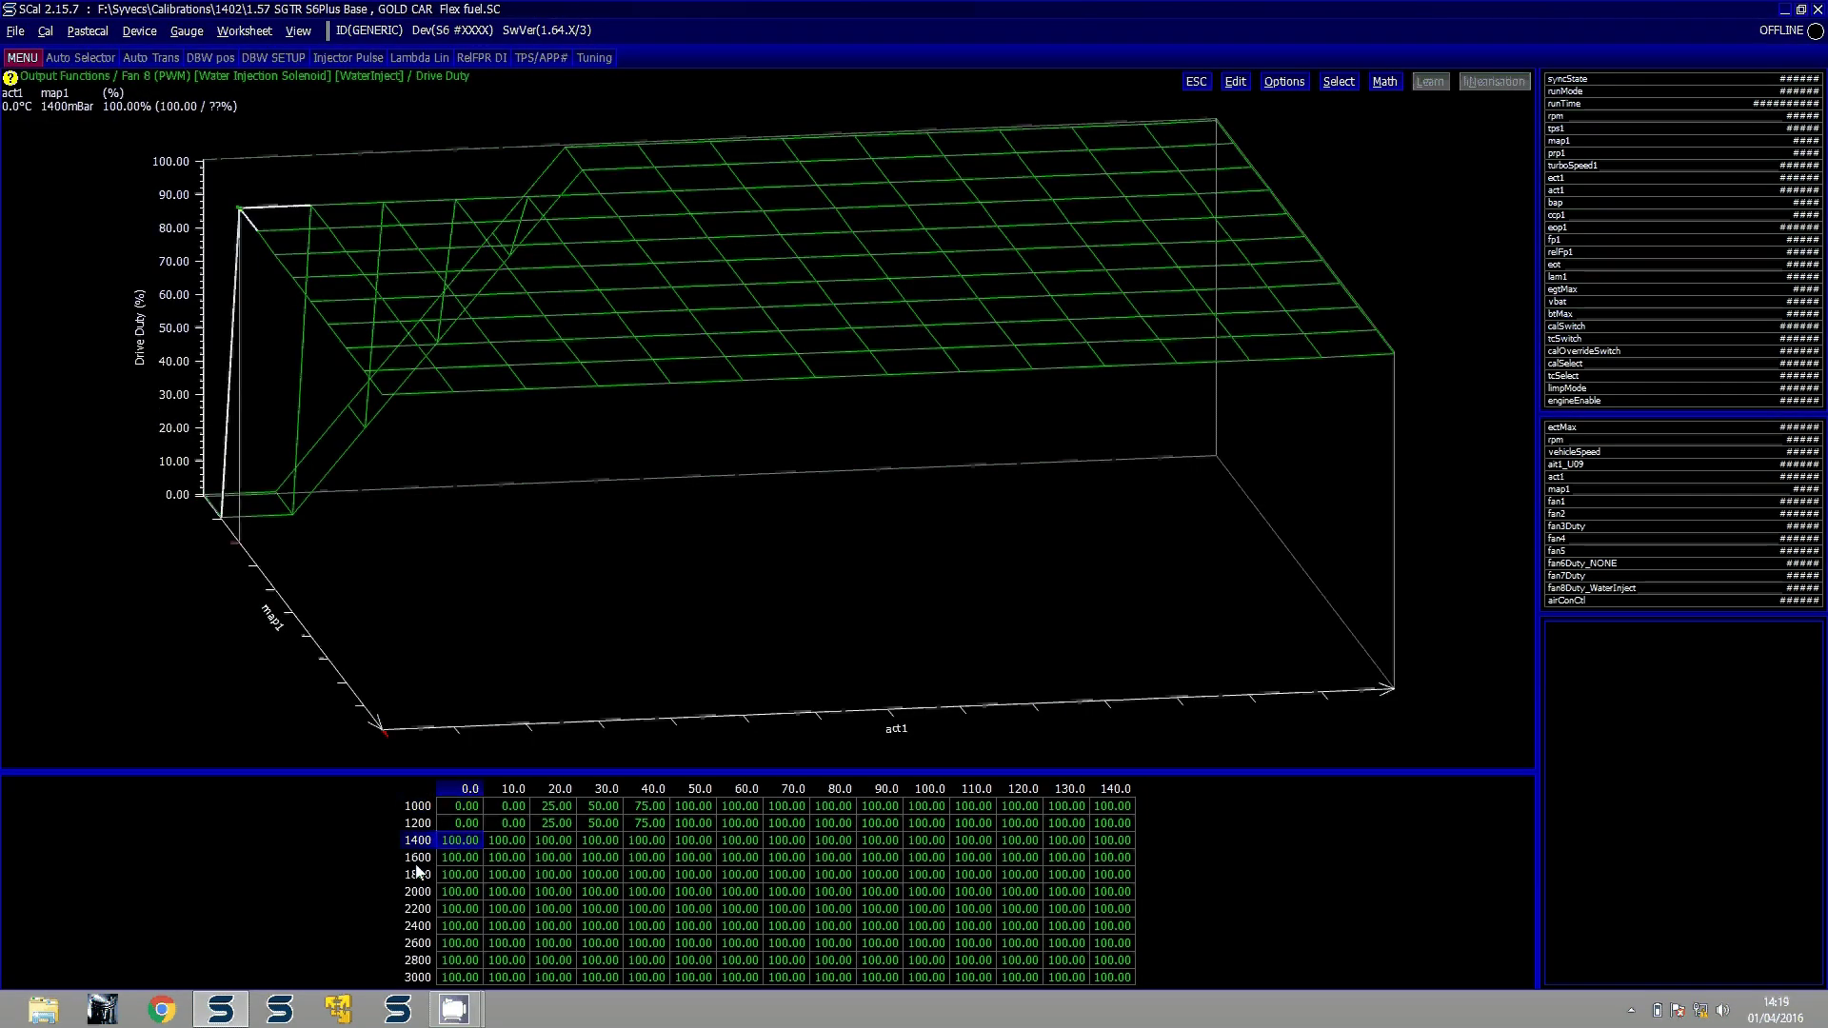
key(shift+Down)
key(shift+Down)
key(shift+Down)
key(shift+Down)
key(shift+Down)
key(shift+Down)
key(shift+Right)
key(shift+Right)
key(shift+Right)
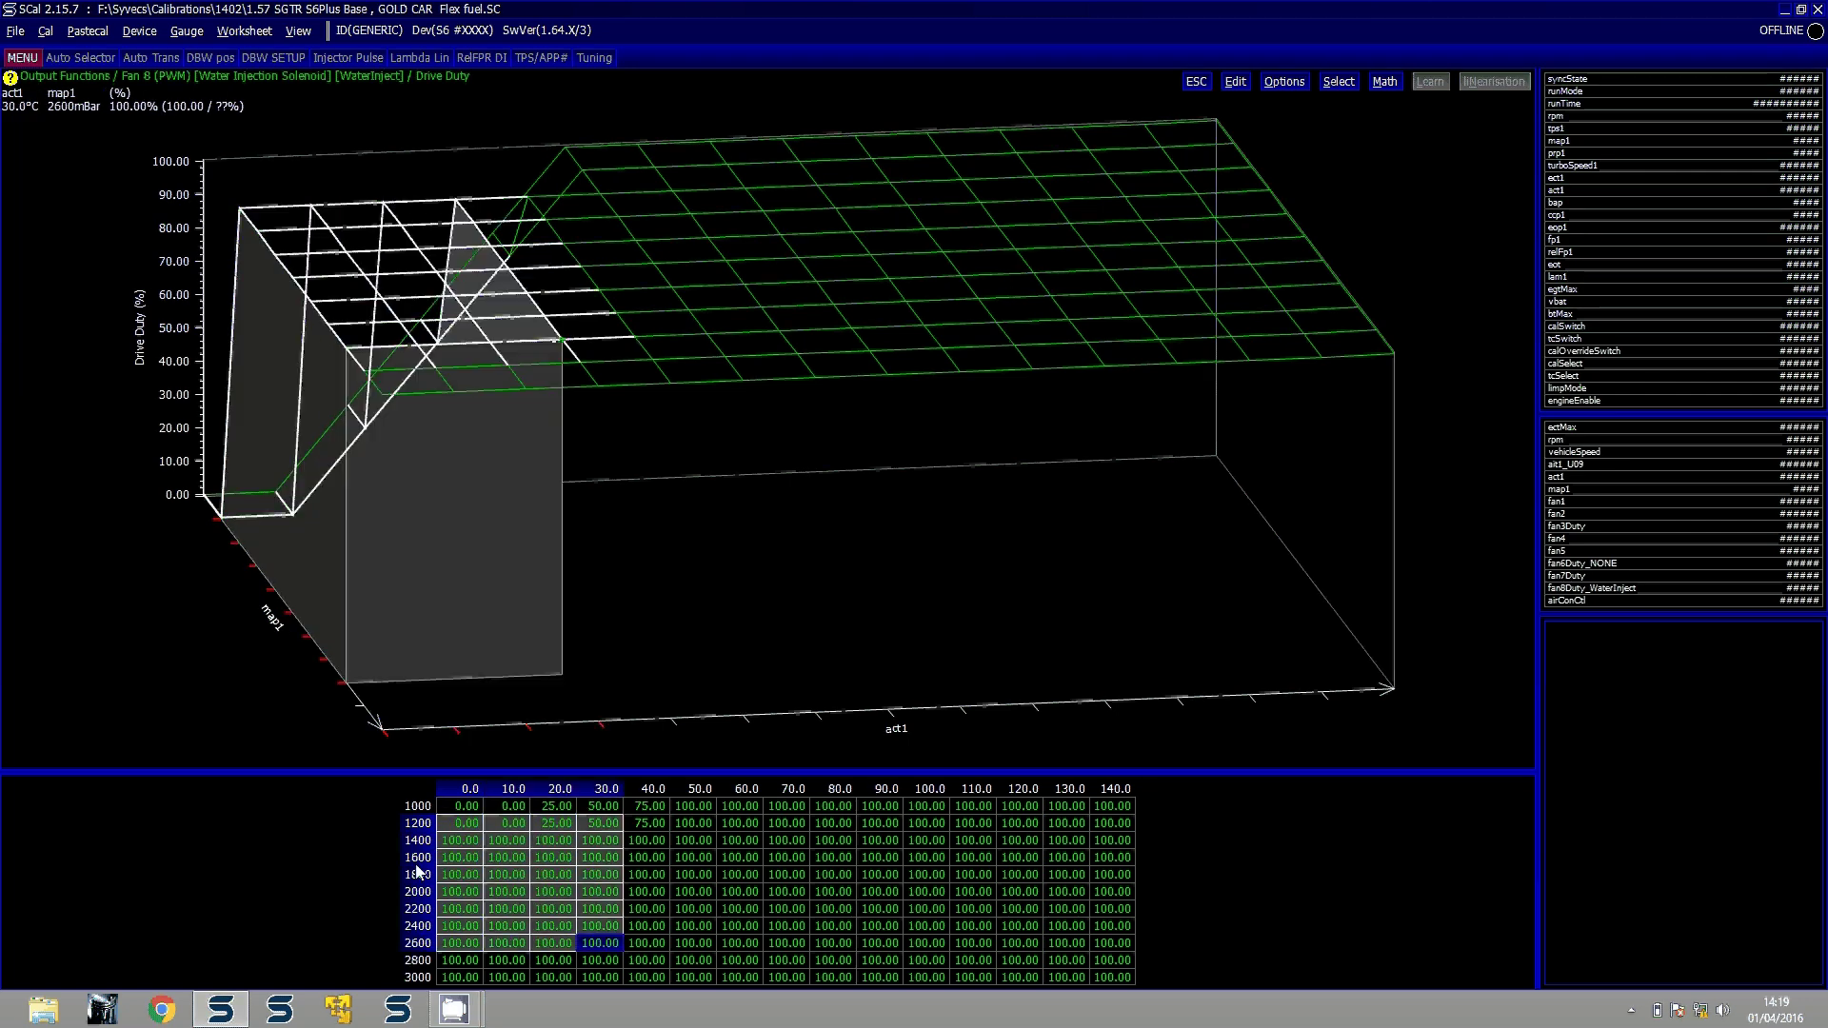
key(shift+Right)
key(shift+Right)
key(m)
key(y)
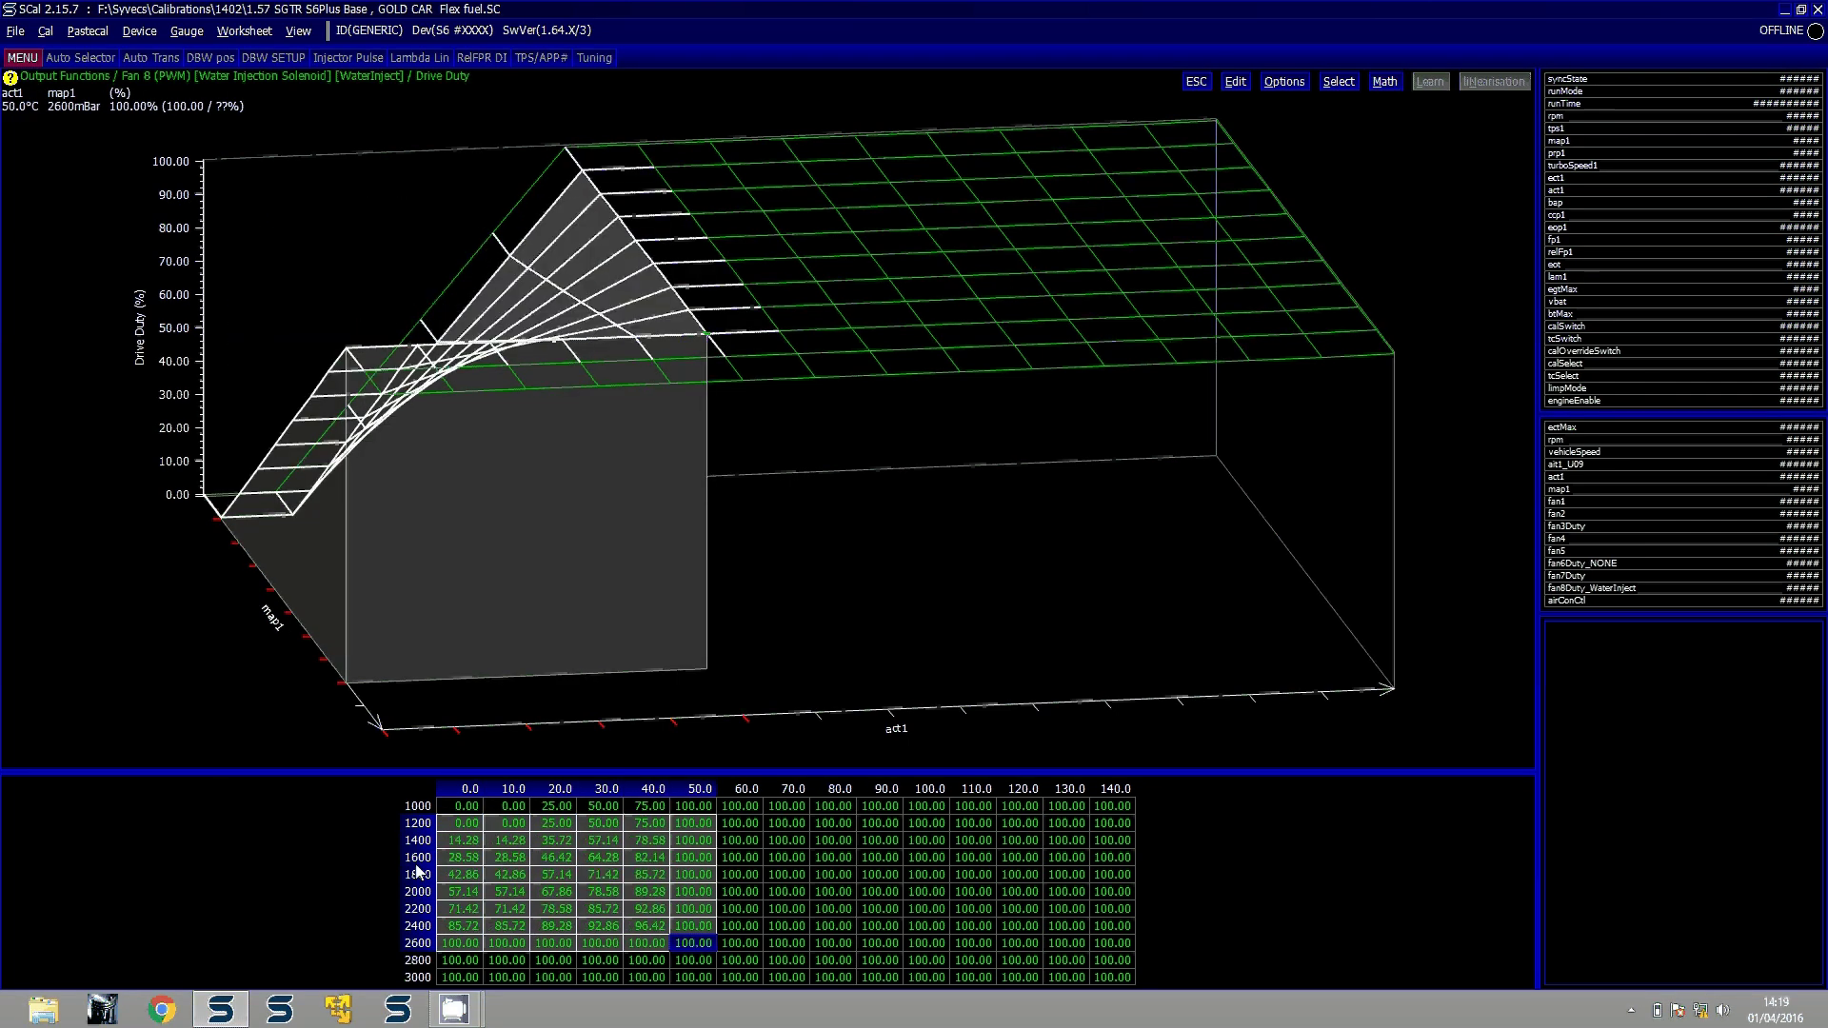
Interpolate the Drive Duty horizontally from 10 to 80 °C across the 1000 to 2600 mBar rows and close the map
key(Left)
key(Left)
key(Left)
key(Left)
key(shift+Right)
key(shift+Right)
key(shift+Right)
key(shift+Right)
key(shift+Right)
key(shift+Right)
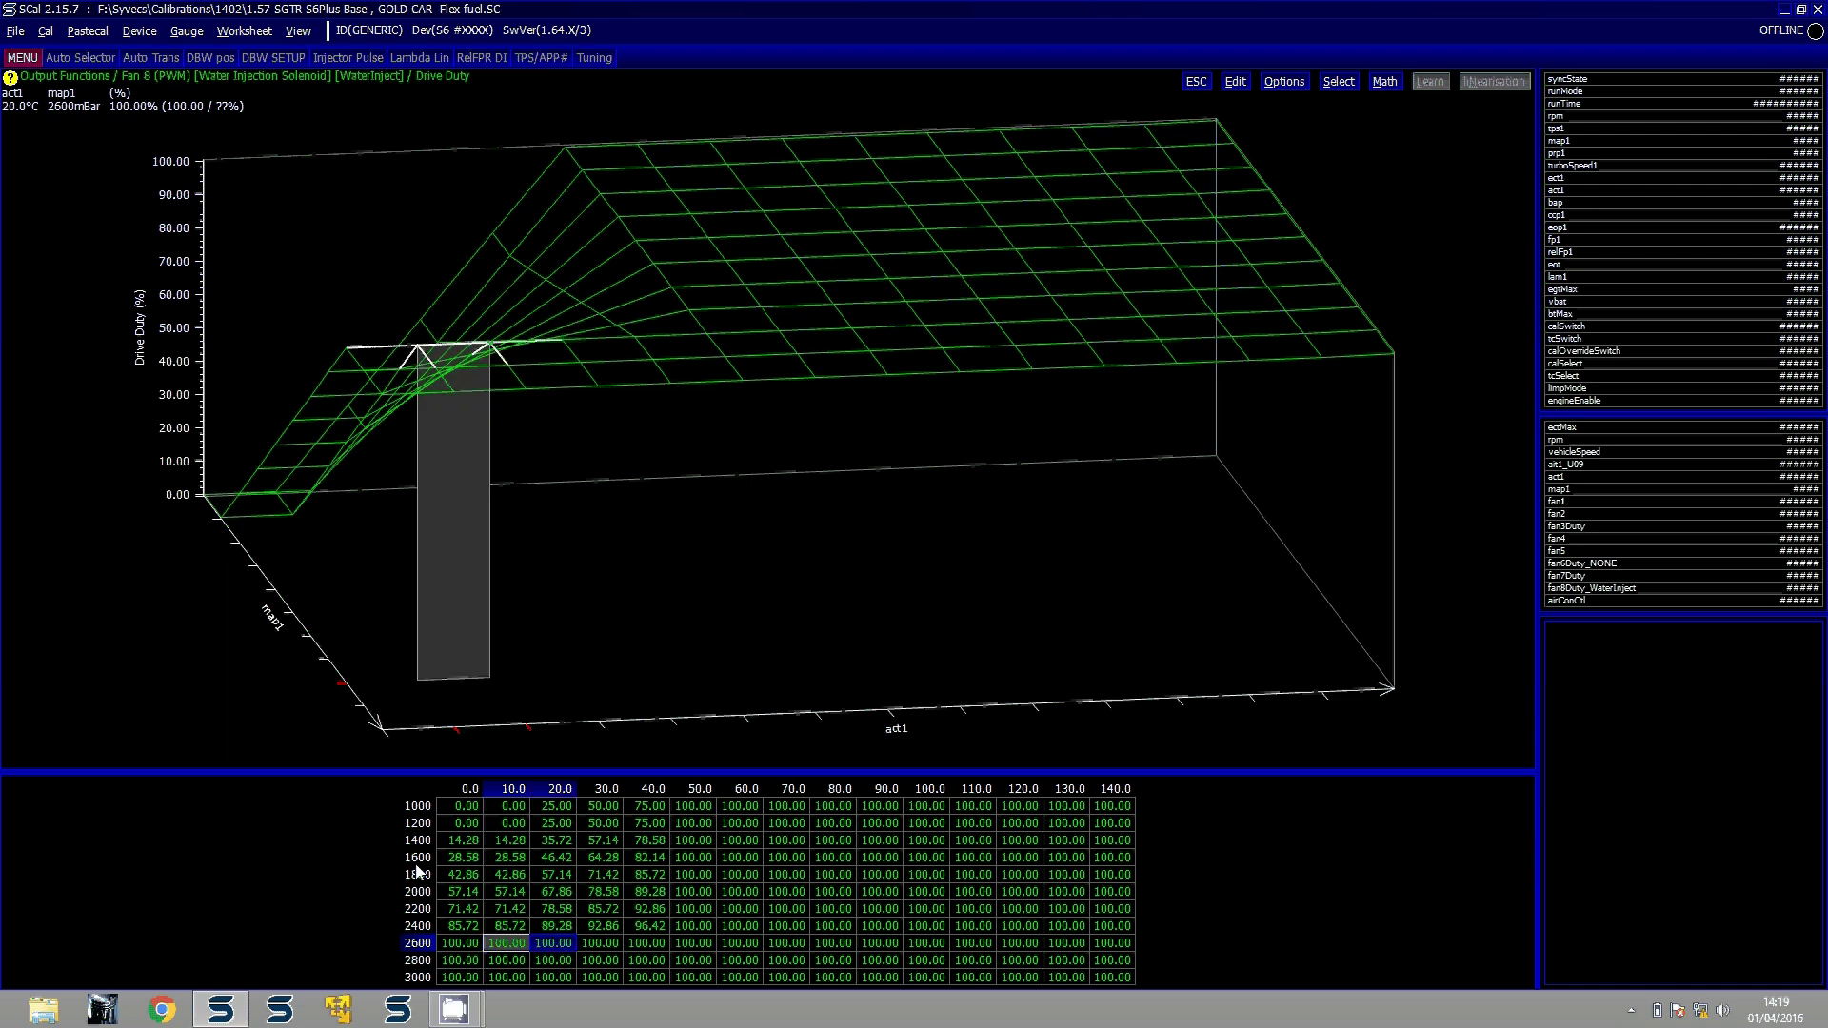
key(shift+Up)
key(shift+Up)
key(shift+Up)
key(shift+Up)
key(shift+Up)
key(shift+Up)
key(shift+Up)
key(shift+Up)
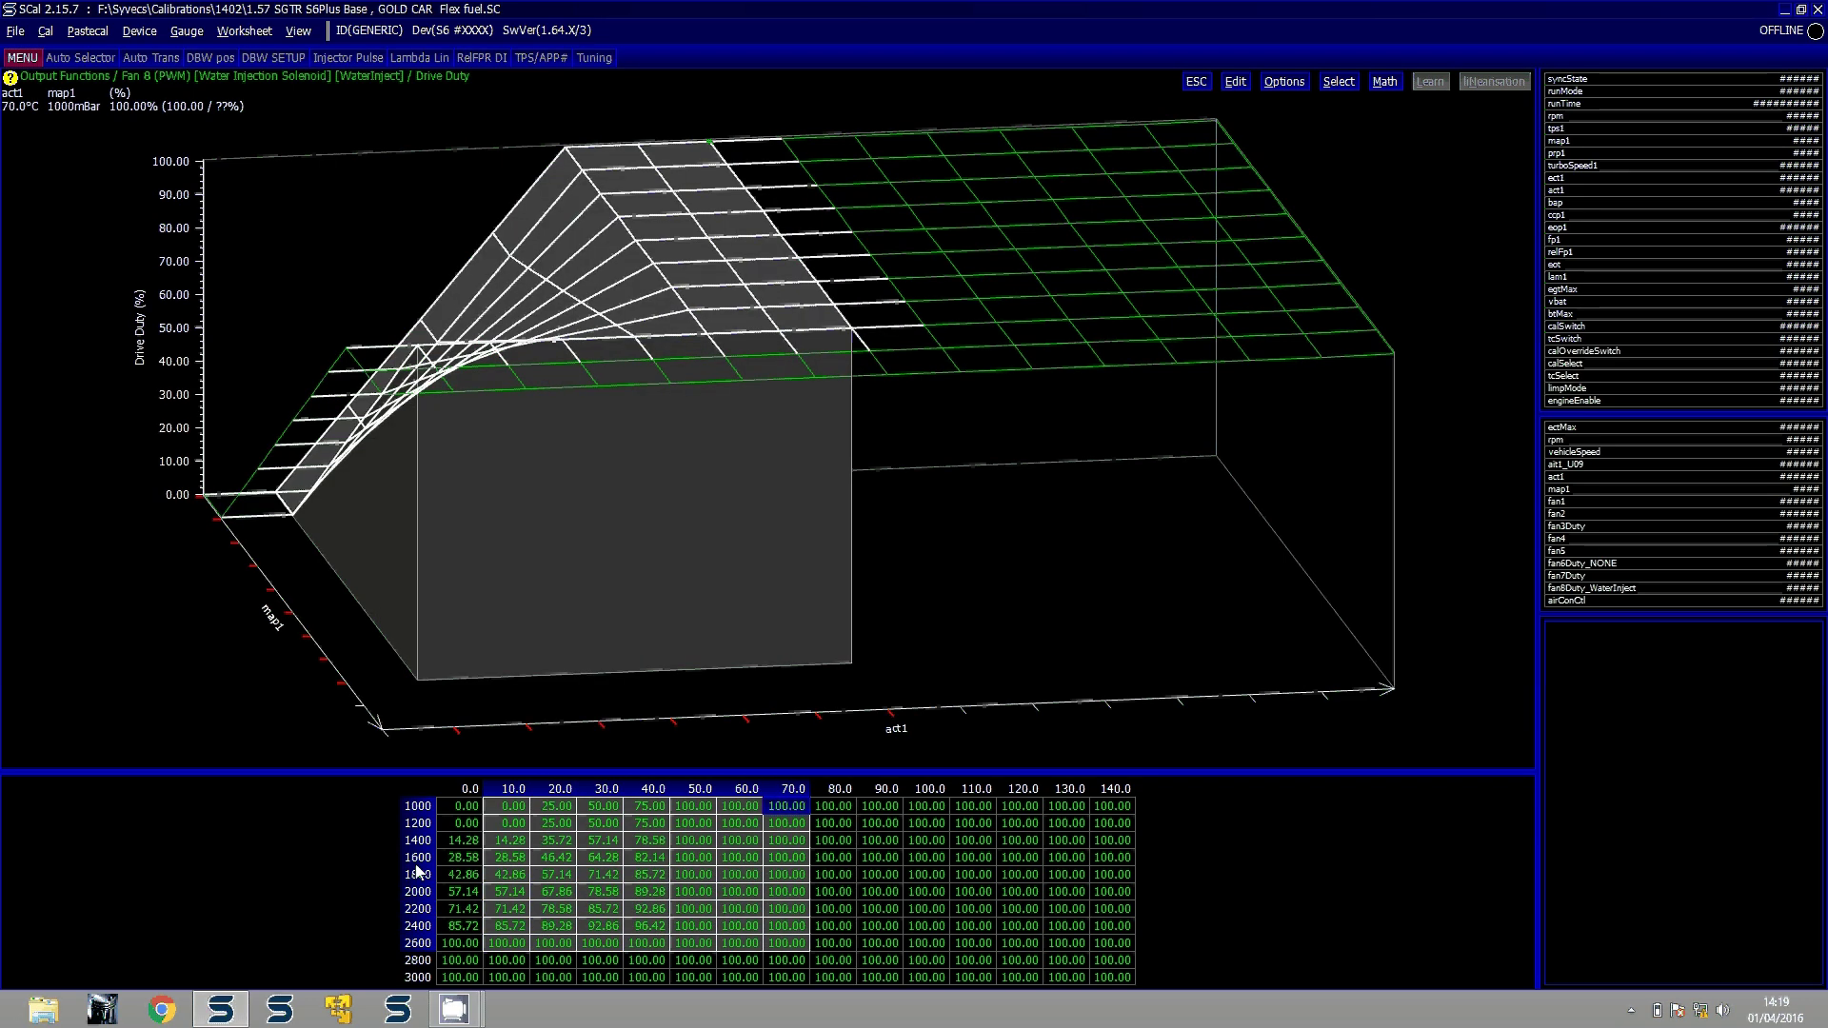
key(shift+Right)
key(m)
key(x)
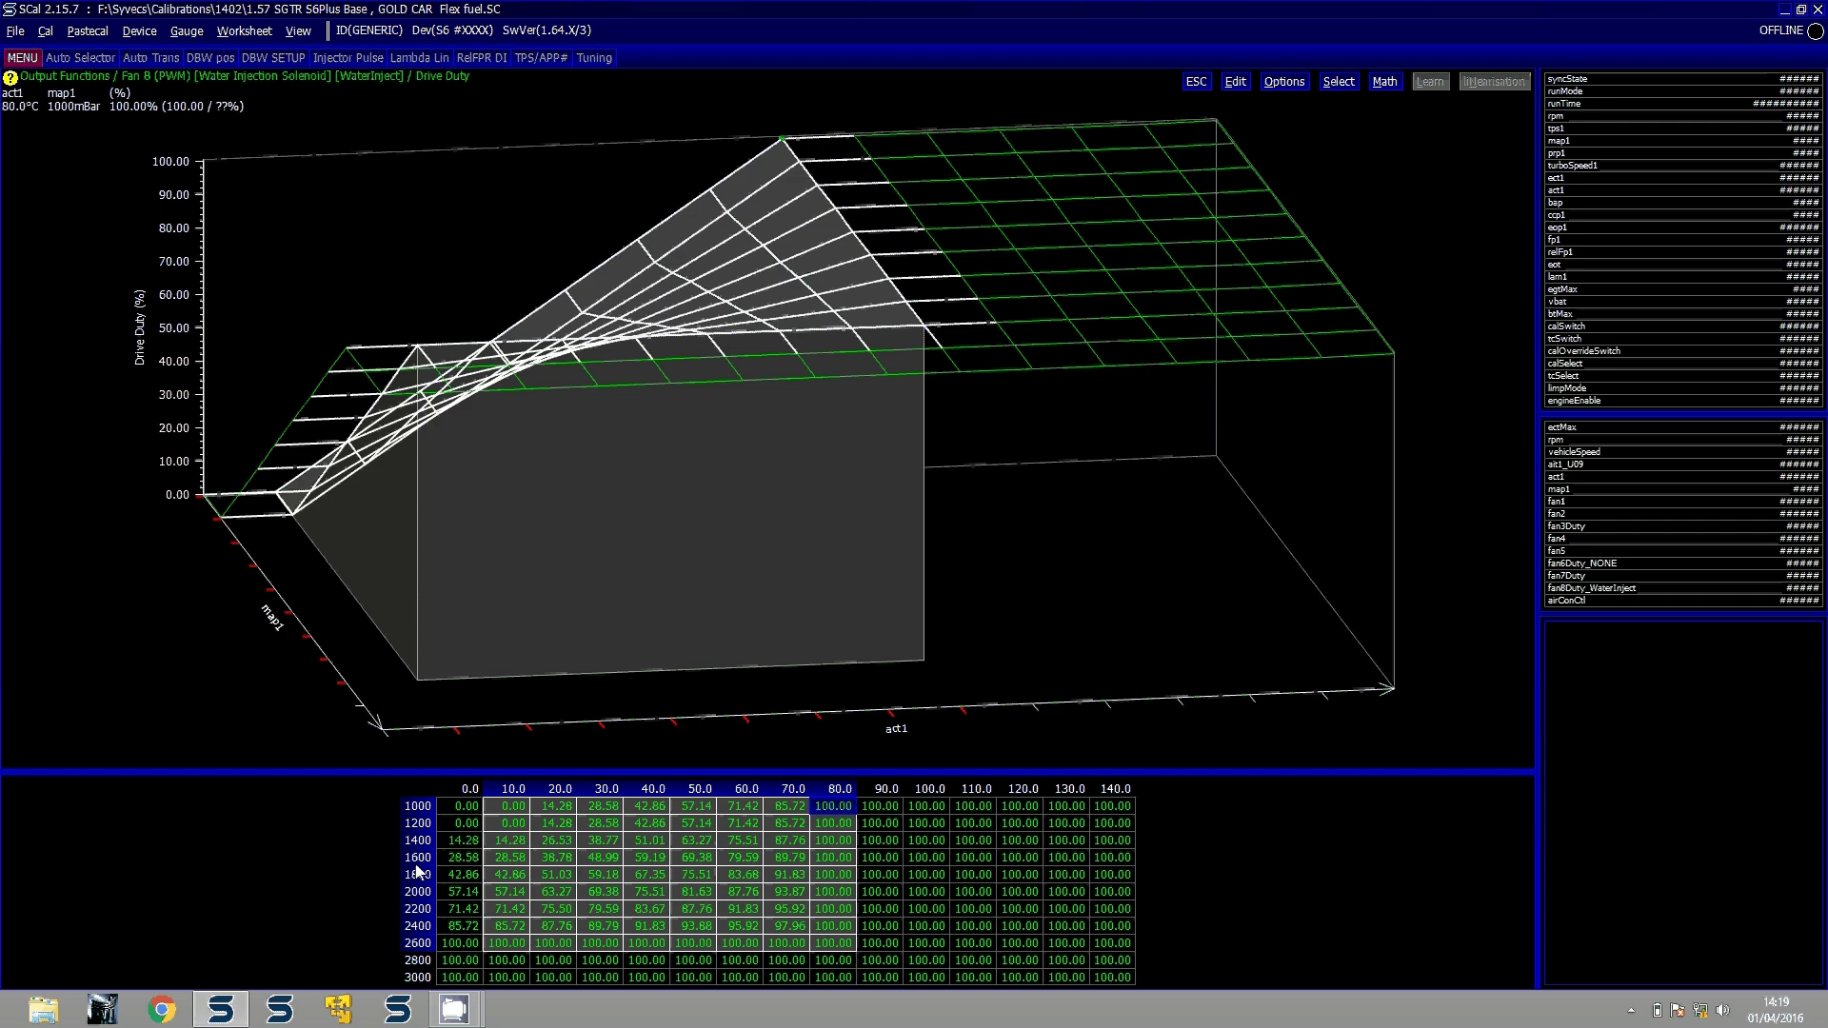
key(Escape)
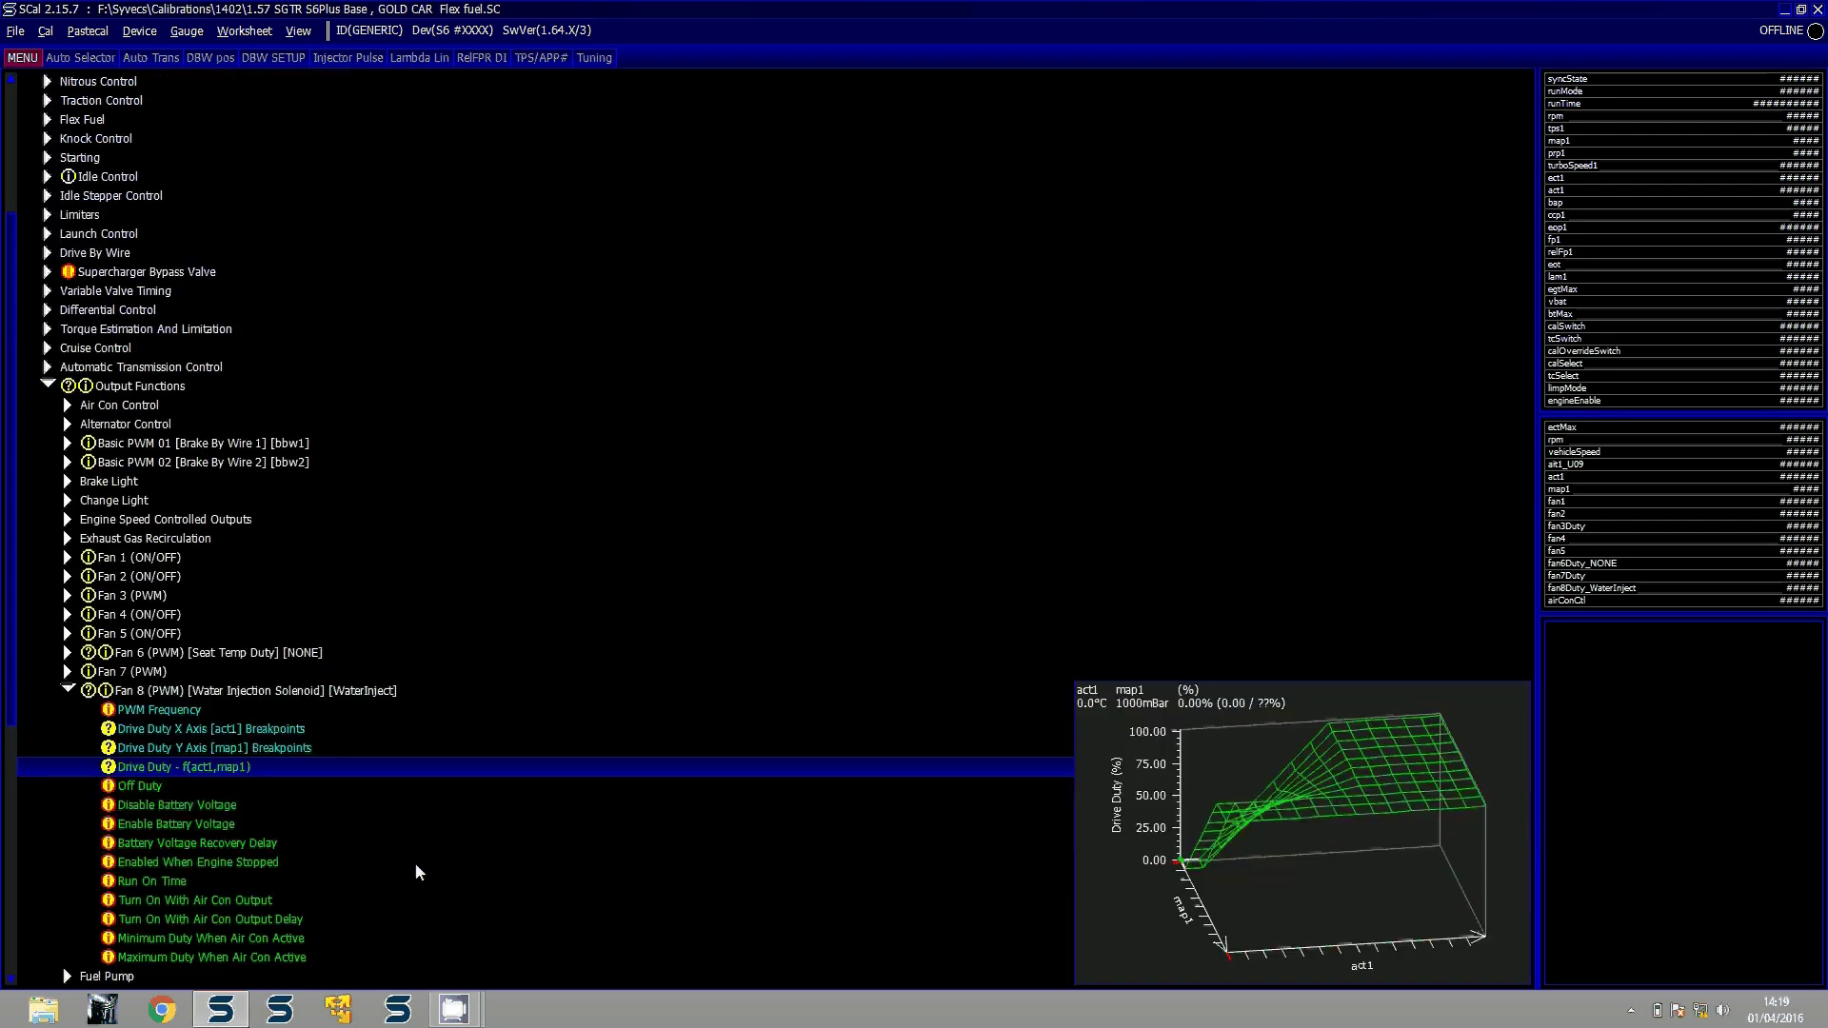
Open the Pin Assignments under IO Configuration, check the Fan 8 [Water Injection Solenoid] output's pin choices without assigning one, and close the list
key(End)
key(Up)
key(Right)
key(Down)
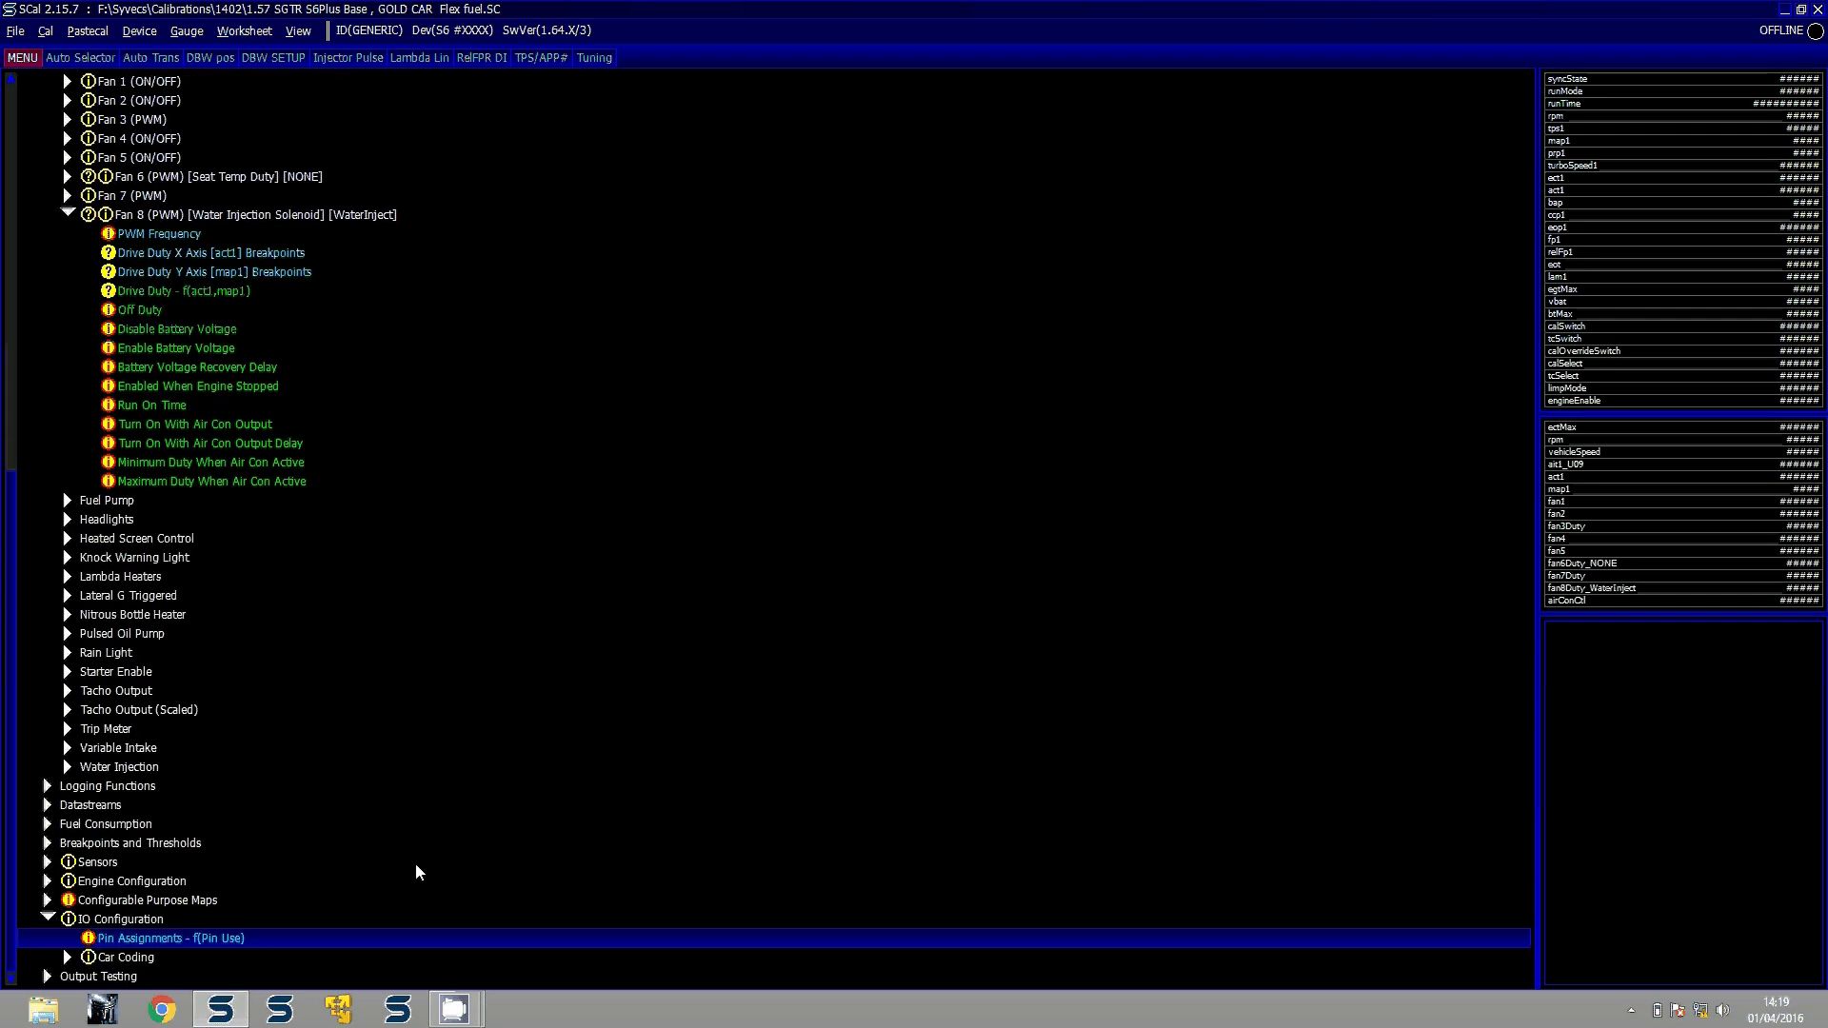
key(Return)
key(Page_Down)
key(Page_Down)
key(Page_Down)
key(Up)
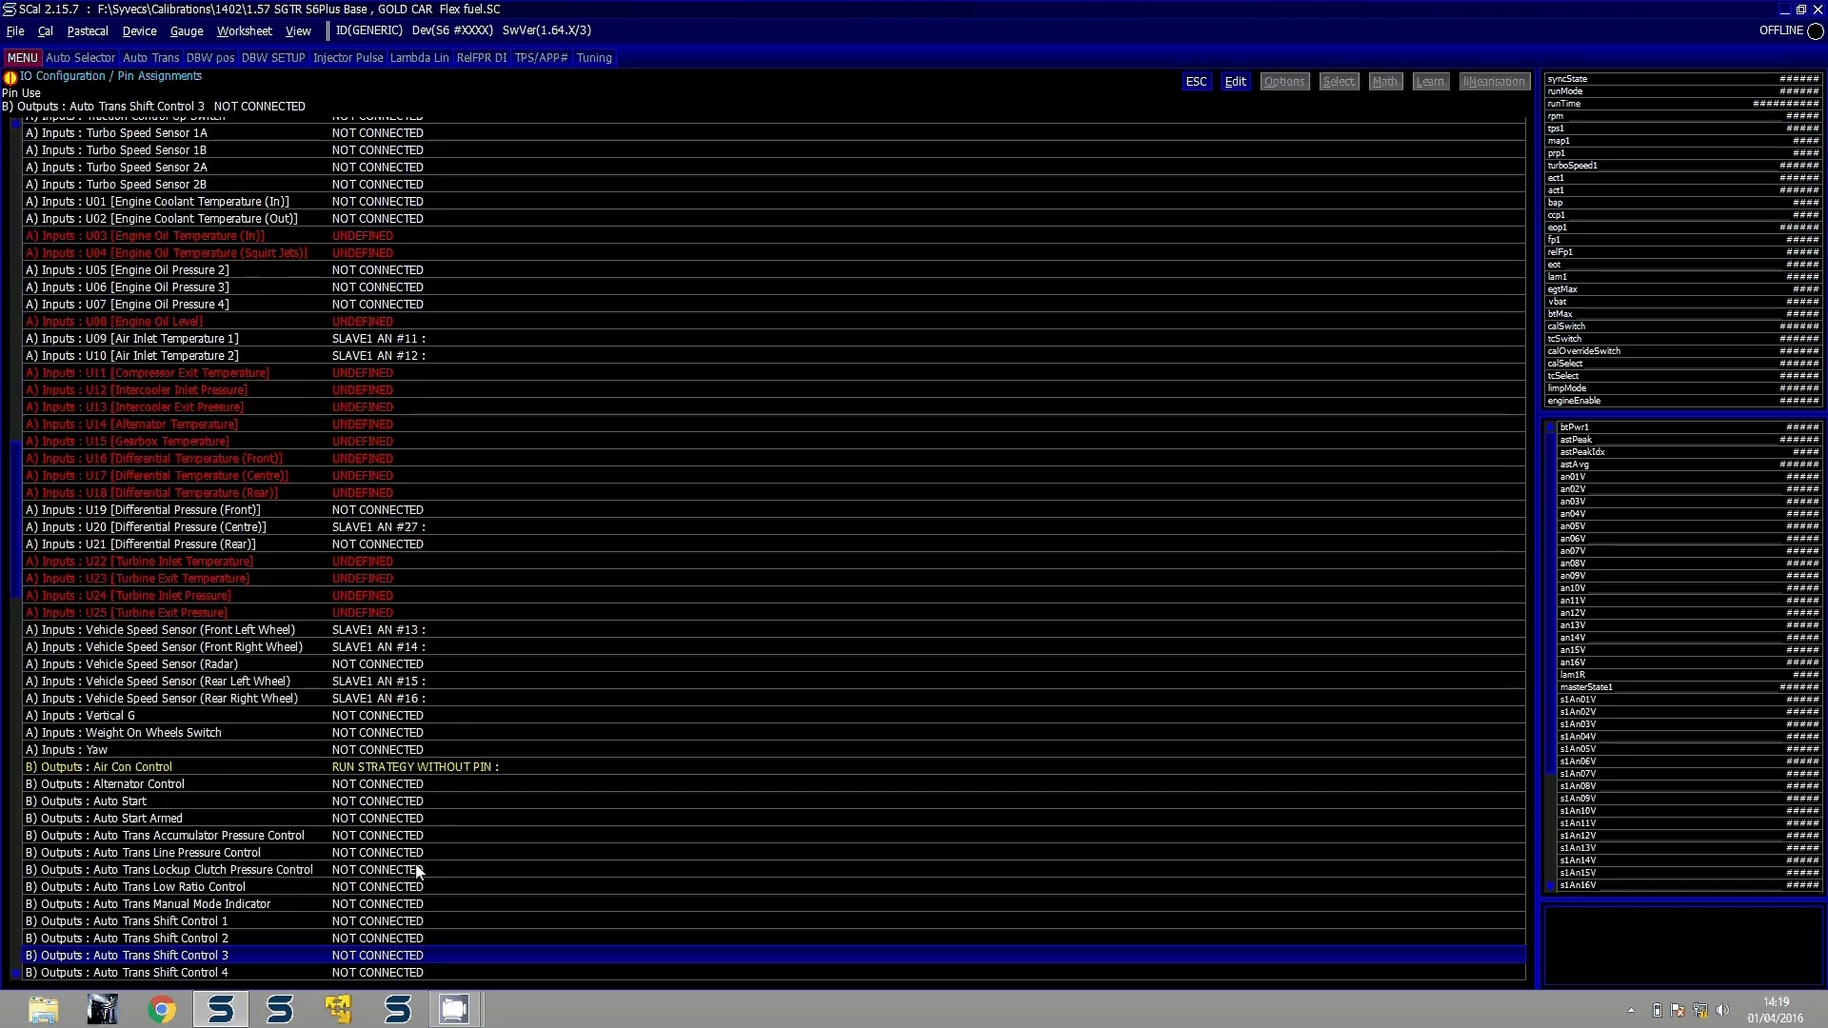
key(Page_Down)
key(Up)
key(Up)
key(Up)
key(Up)
key(Up)
key(Up)
key(Up)
key(Up)
key(Up)
key(Up)
key(Up)
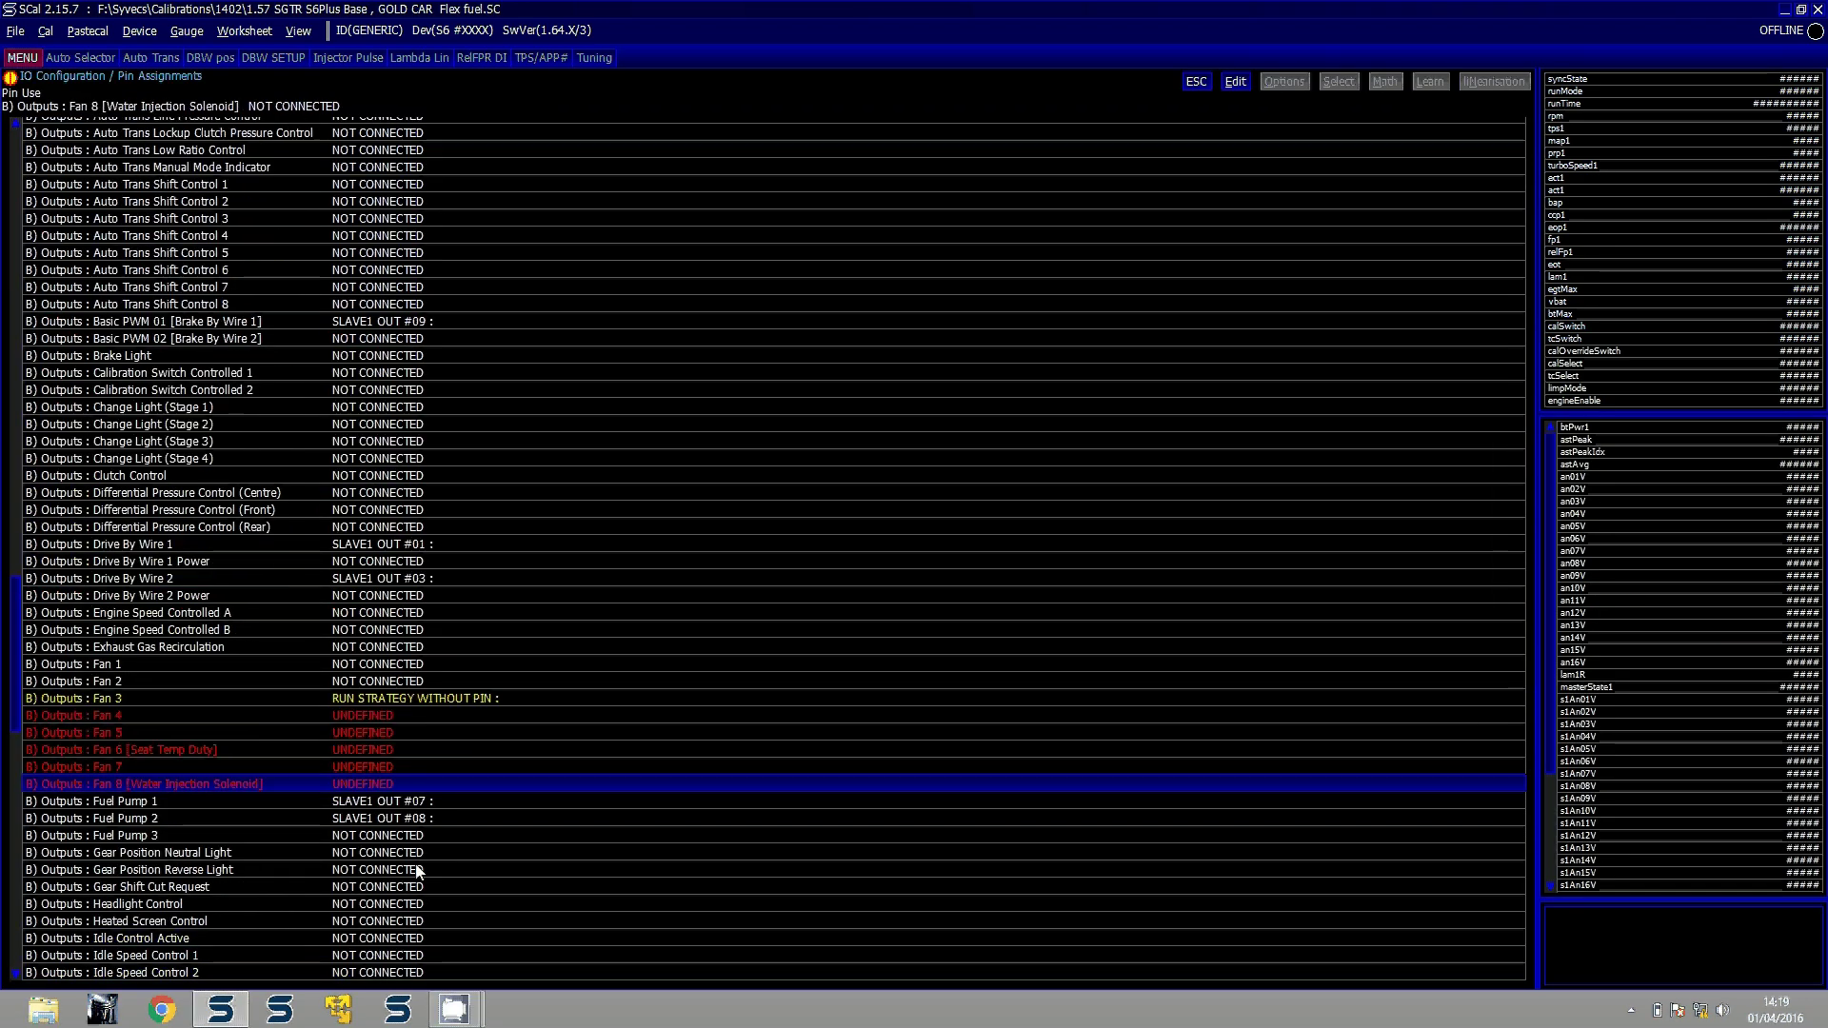
key(Return)
key(Escape)
key(Escape)
Collapse the IO Configuration branch and the Fan 8 (PWM) [Water Injection Solenoid] branch in the calibration tree
key(Left)
key(Up)
key(Up)
key(Up)
key(Up)
key(Up)
key(Up)
key(Up)
key(Up)
key(Up)
key(Up)
key(Up)
key(Up)
key(Up)
key(Up)
key(Up)
key(Up)
key(Up)
key(Up)
key(Up)
key(Up)
key(Up)
key(Up)
key(Up)
key(Up)
key(Up)
key(Up)
key(Up)
key(Up)
key(Up)
key(Up)
key(Up)
key(Up)
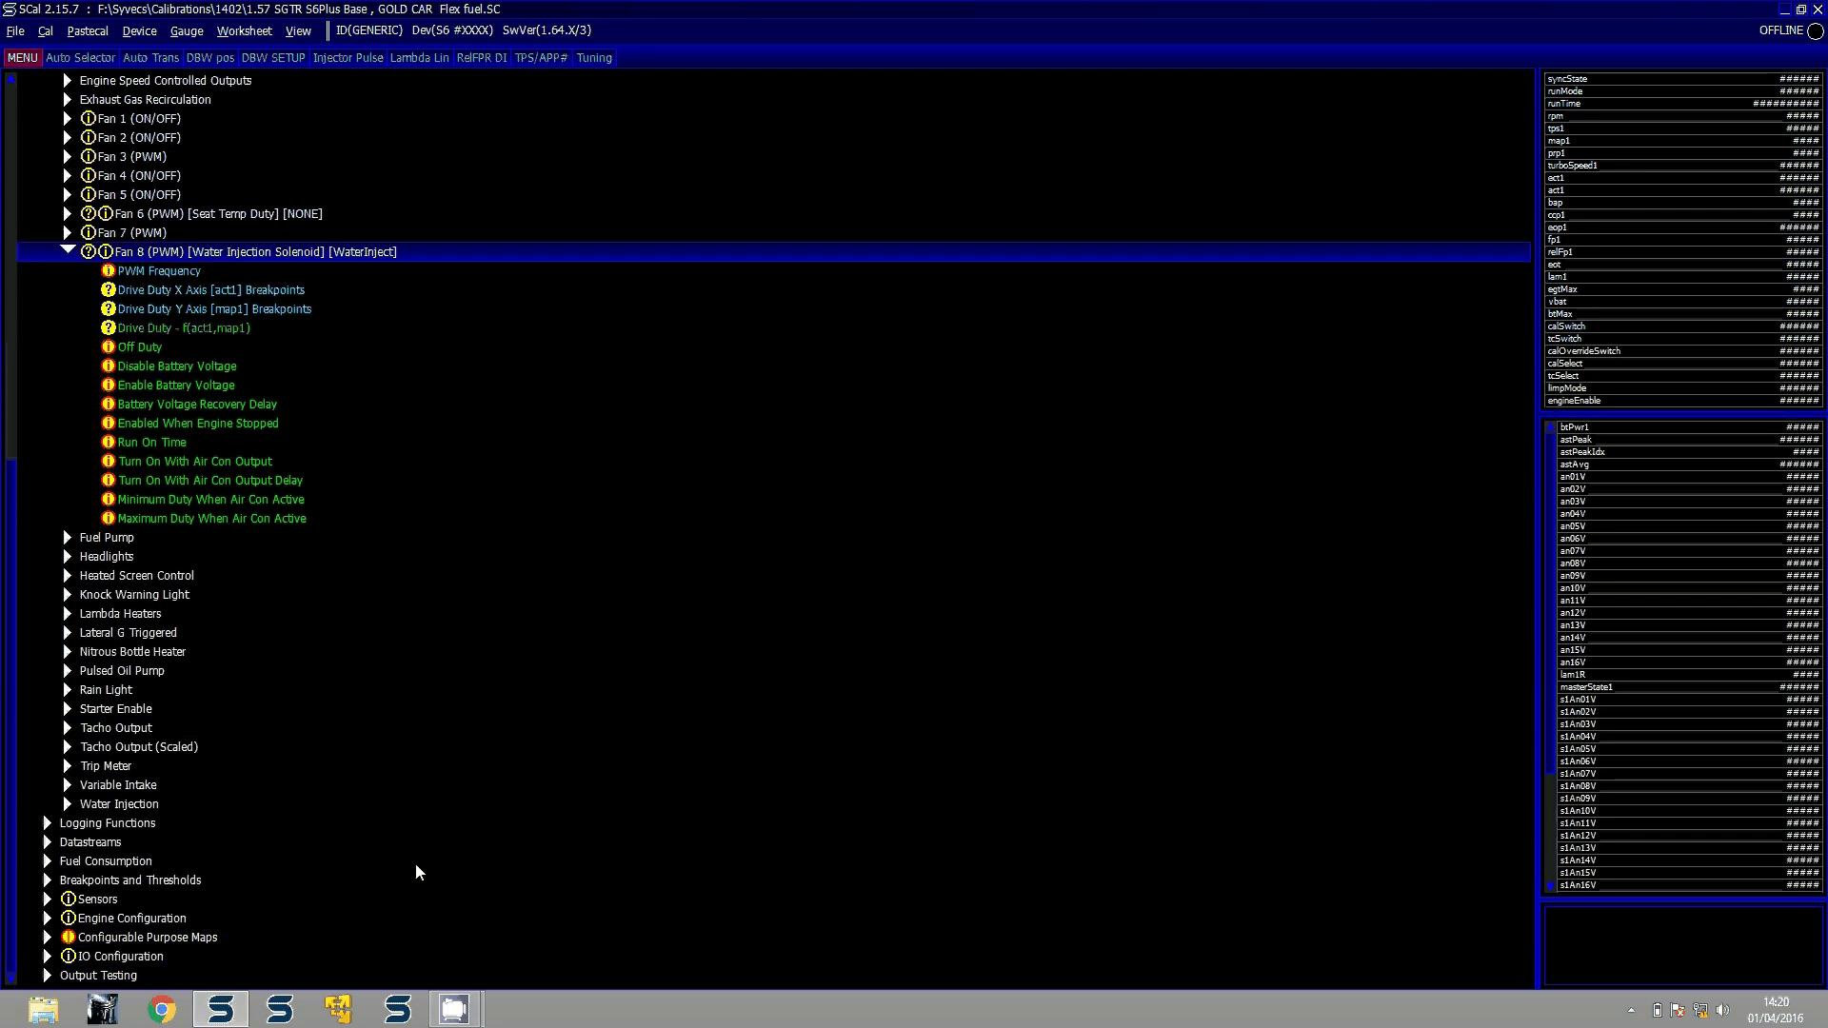
key(Left)
Switch the tree to the customising options view and open CM301 Use under the 3D Configurable Purpose Maps
key(alt+v)
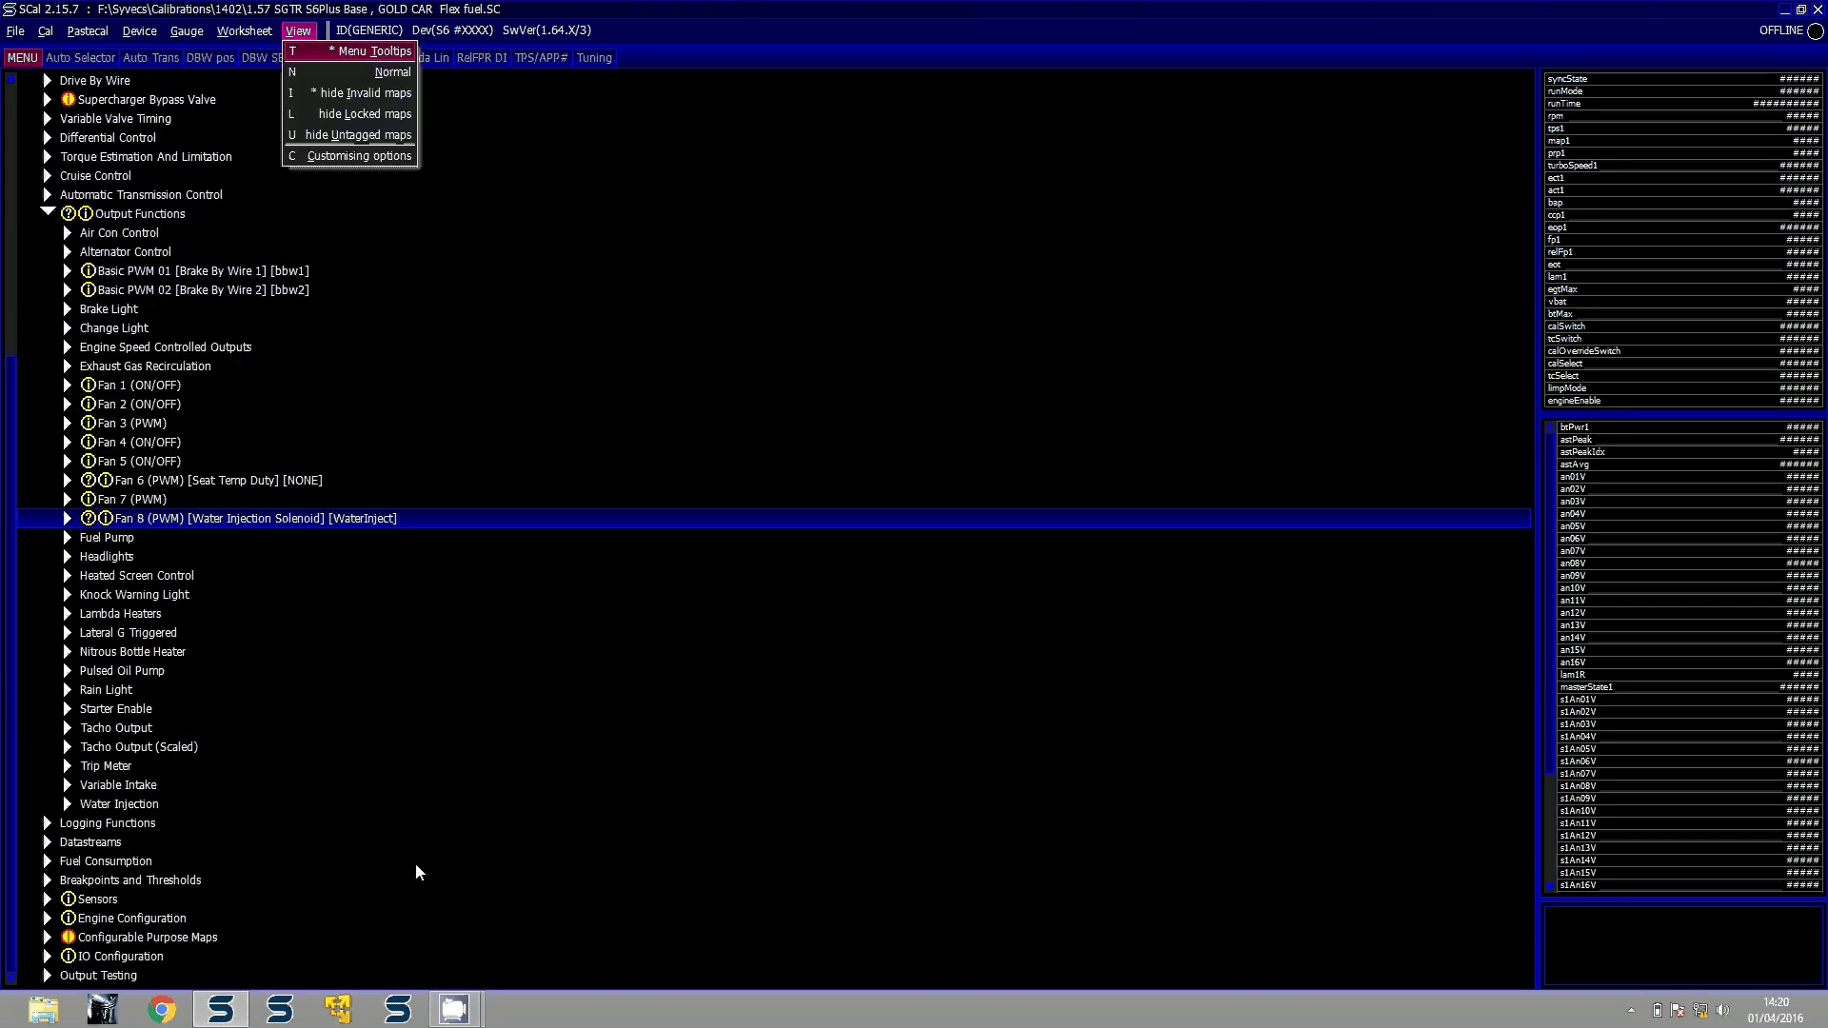
key(Return)
key(Down)
key(Down)
key(Down)
key(Right)
key(Down)
key(Down)
key(Right)
key(Down)
key(Return)
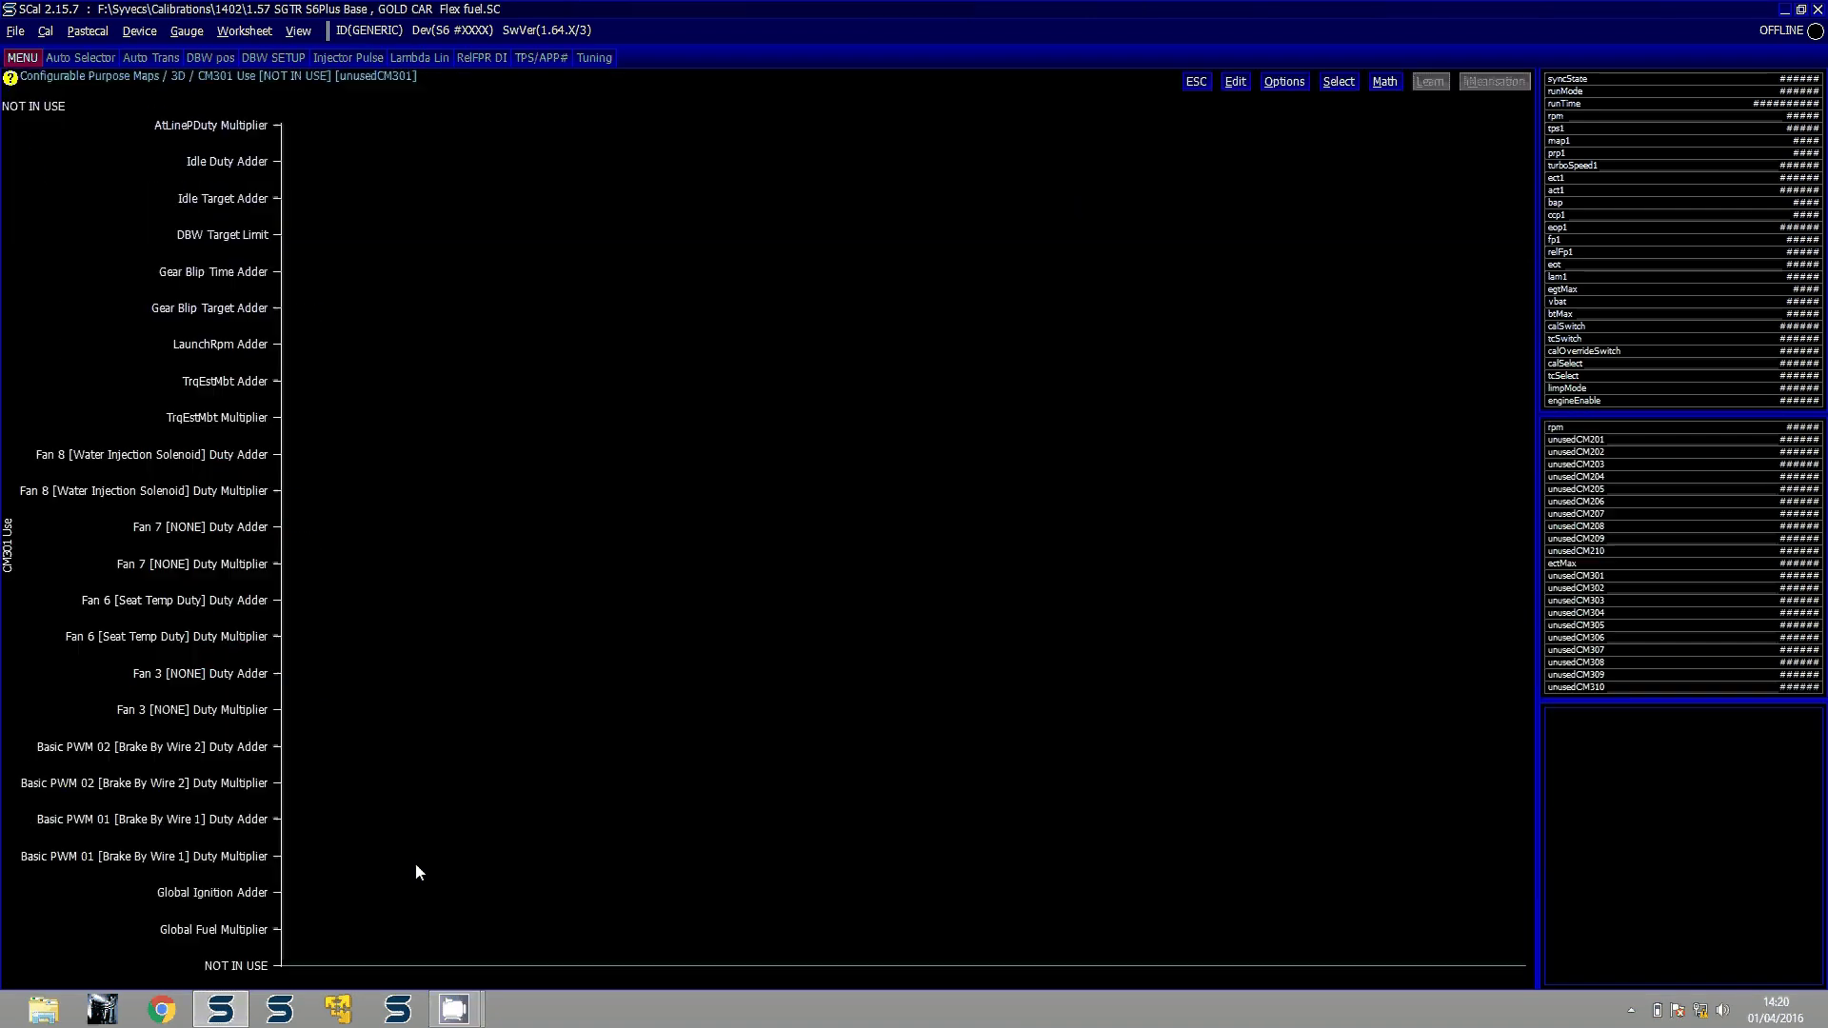
Set CM301 Use to Fan 8 [Water Injection Solenoid] Duty Adder and accept the change to the affected units
key(Return)
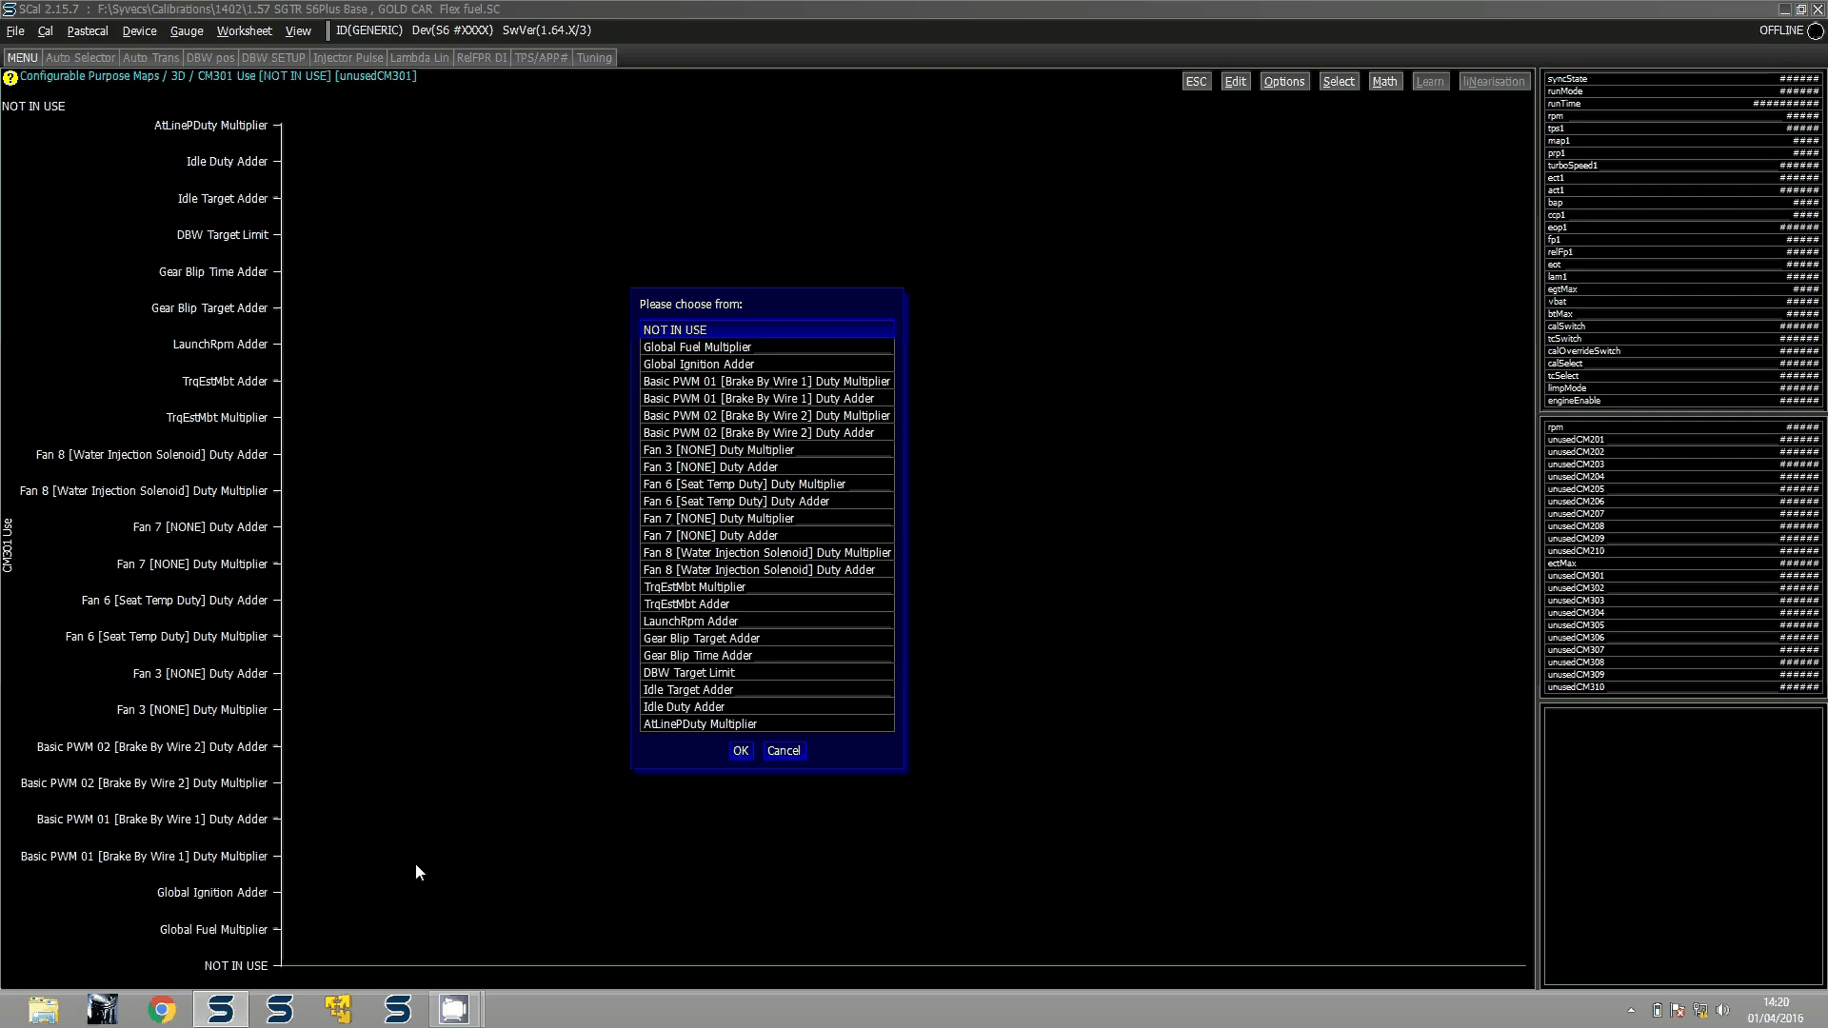
key(Down)
key(Down)
key(Down)
key(Down)
key(Down)
key(Down)
key(Down)
key(Down)
key(Down)
key(Down)
key(Down)
key(Down)
key(Down)
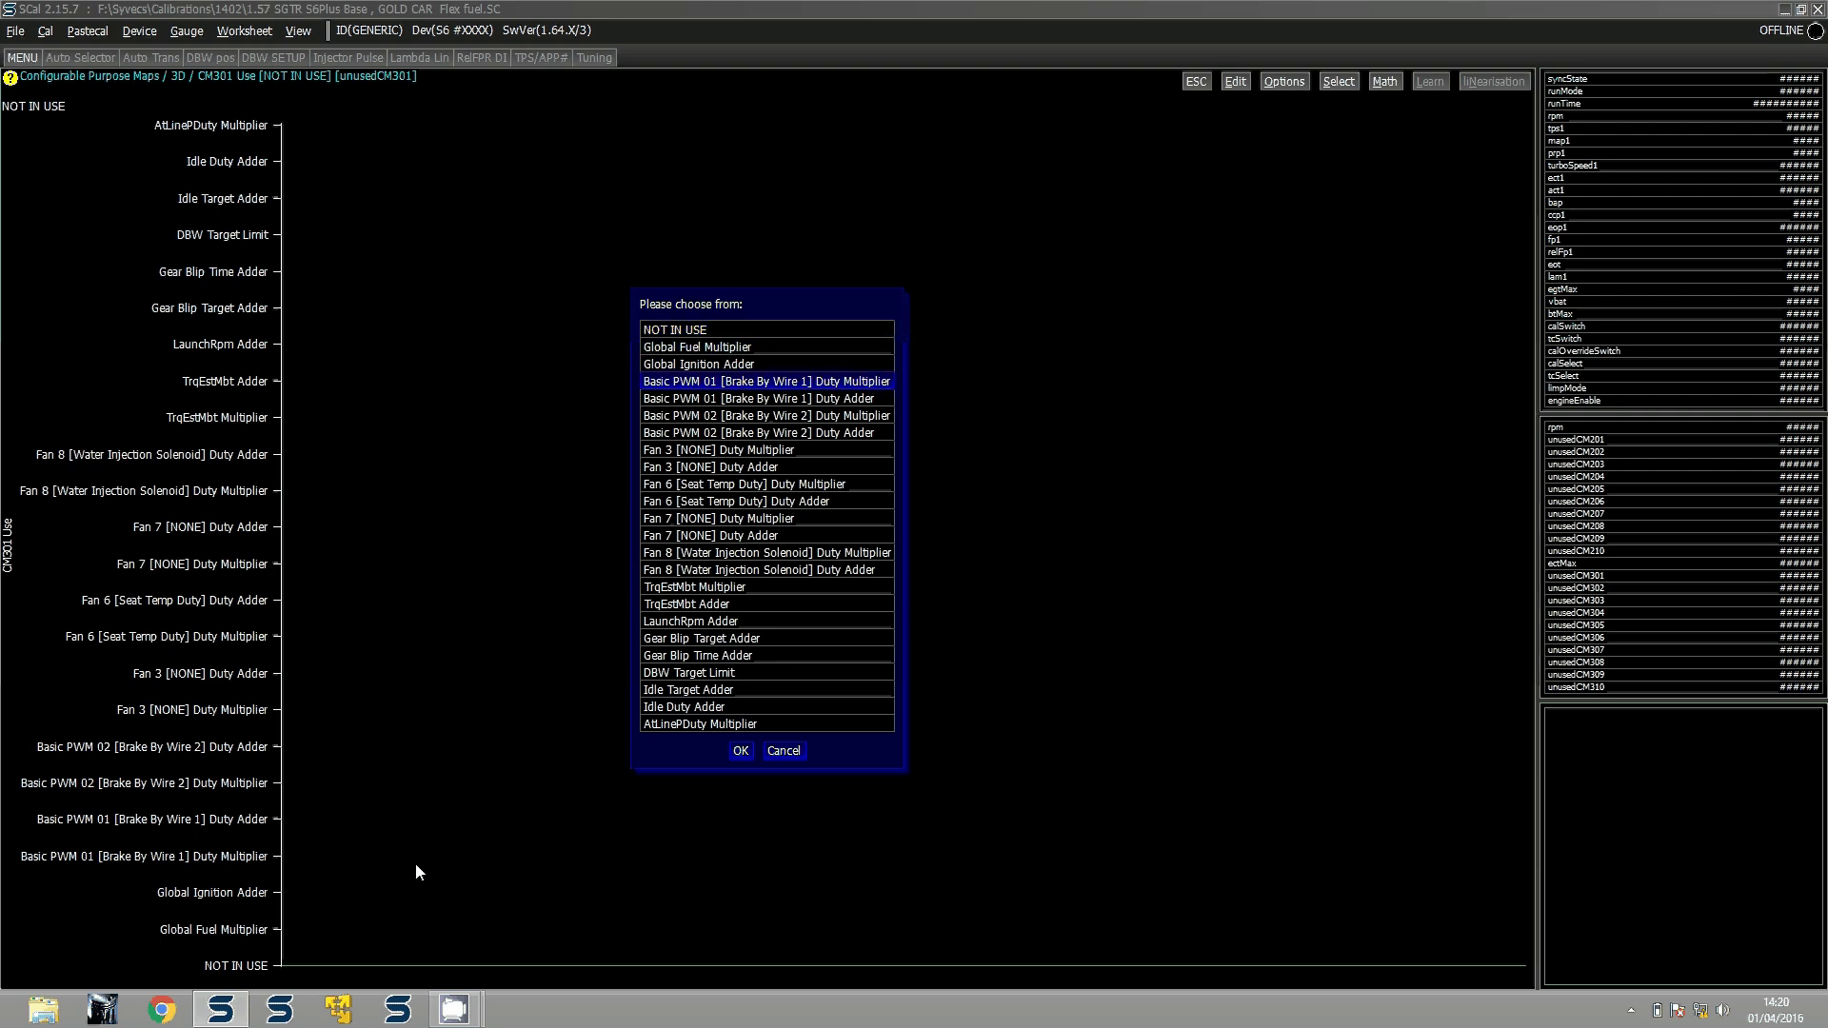
key(Down)
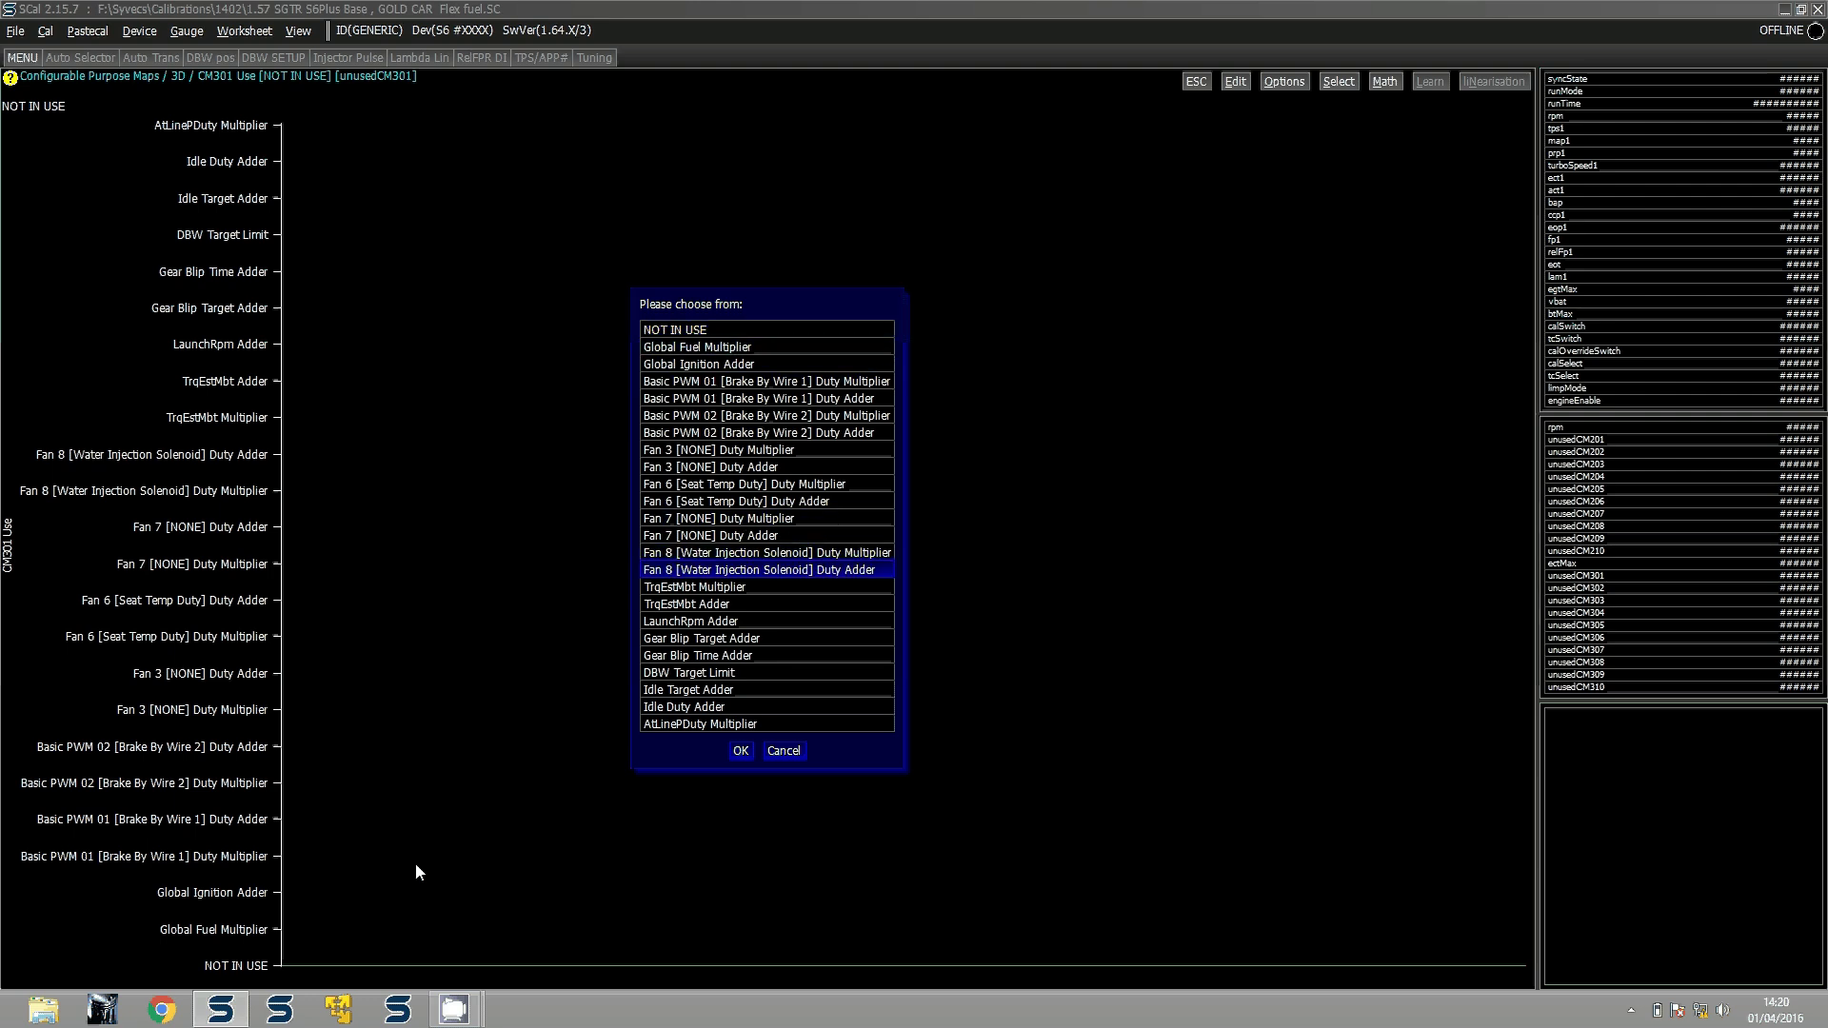
key(Return)
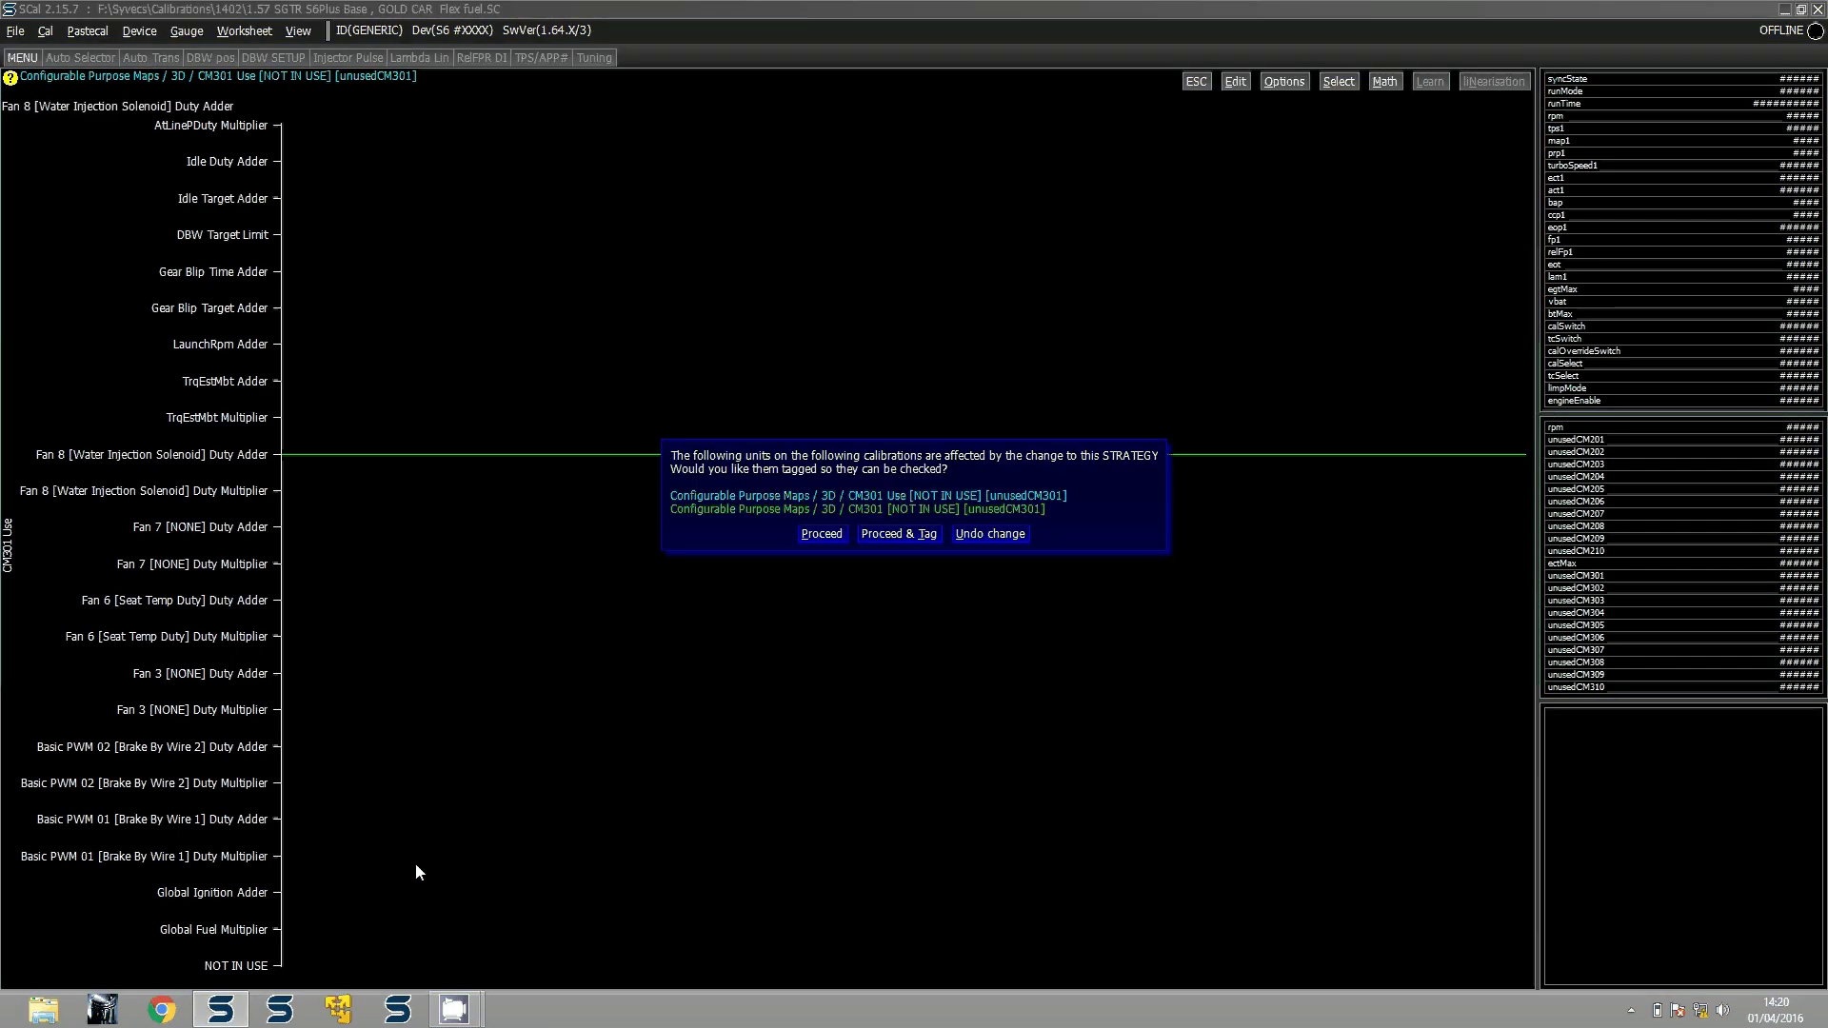
key(Return)
Set the CM301 X Axis to ppsFinal and return to the calibration tree
key(Down)
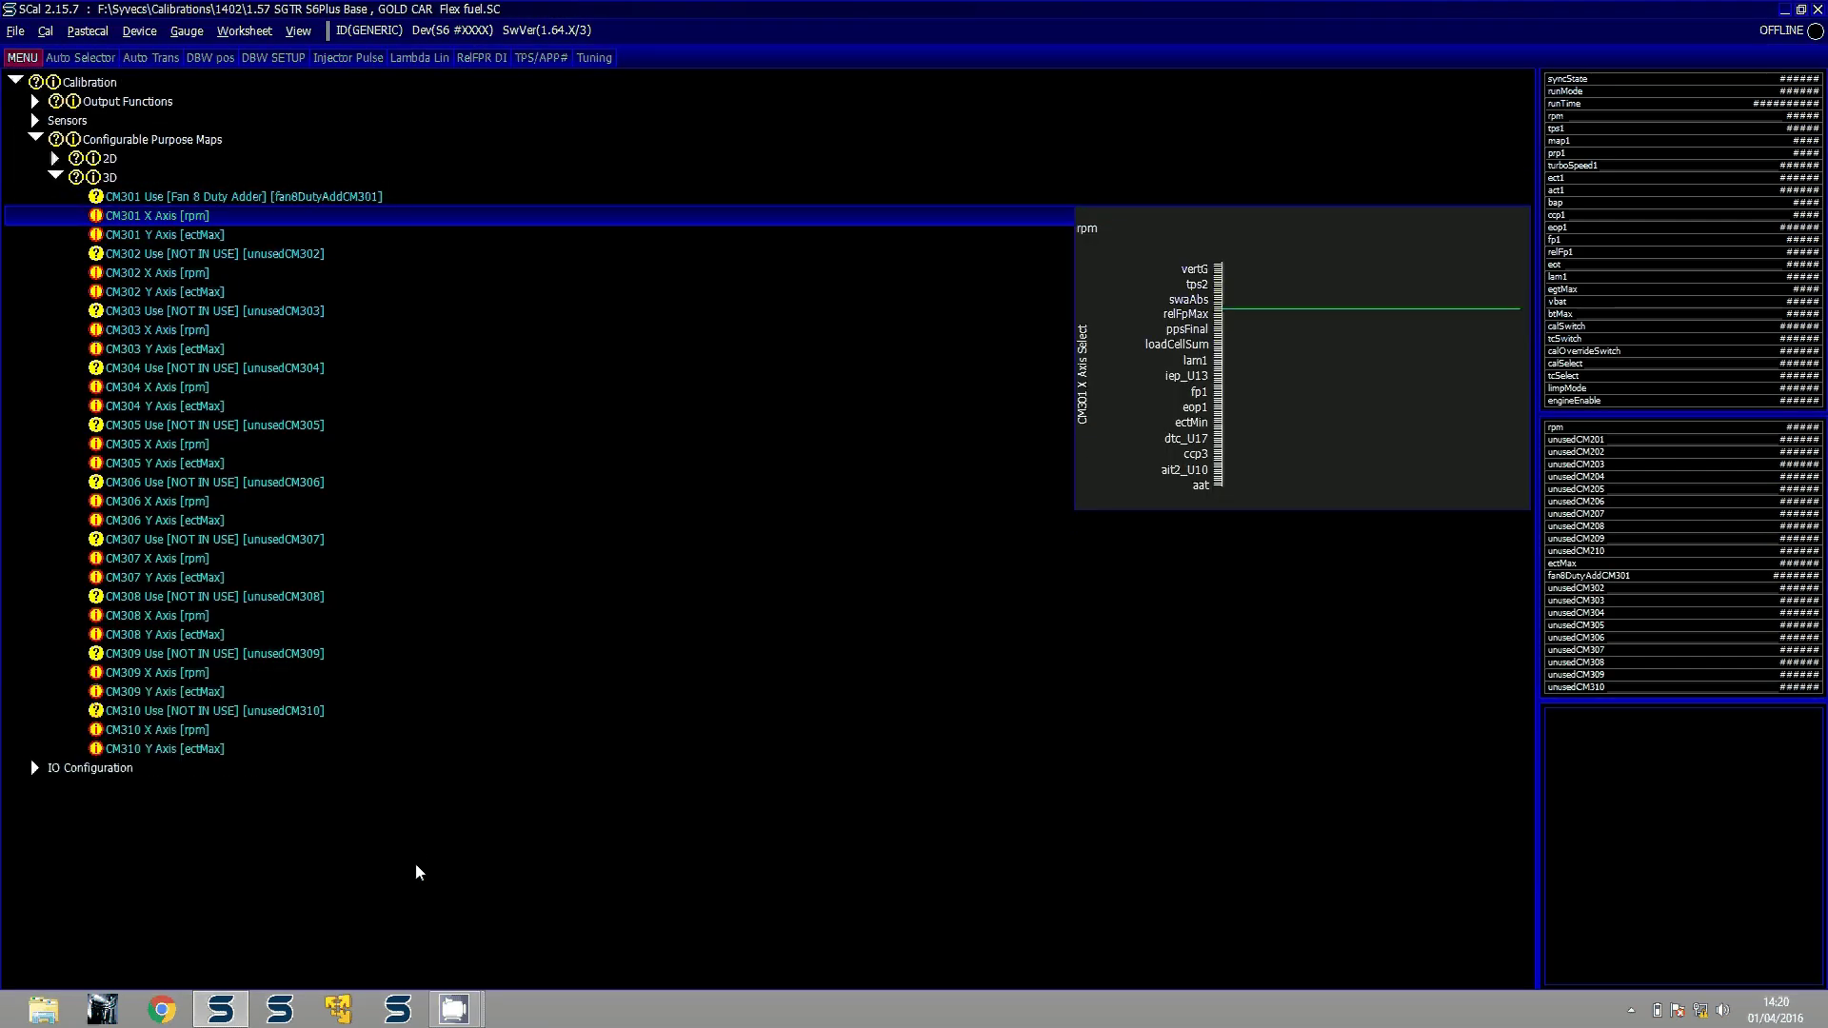
key(Return)
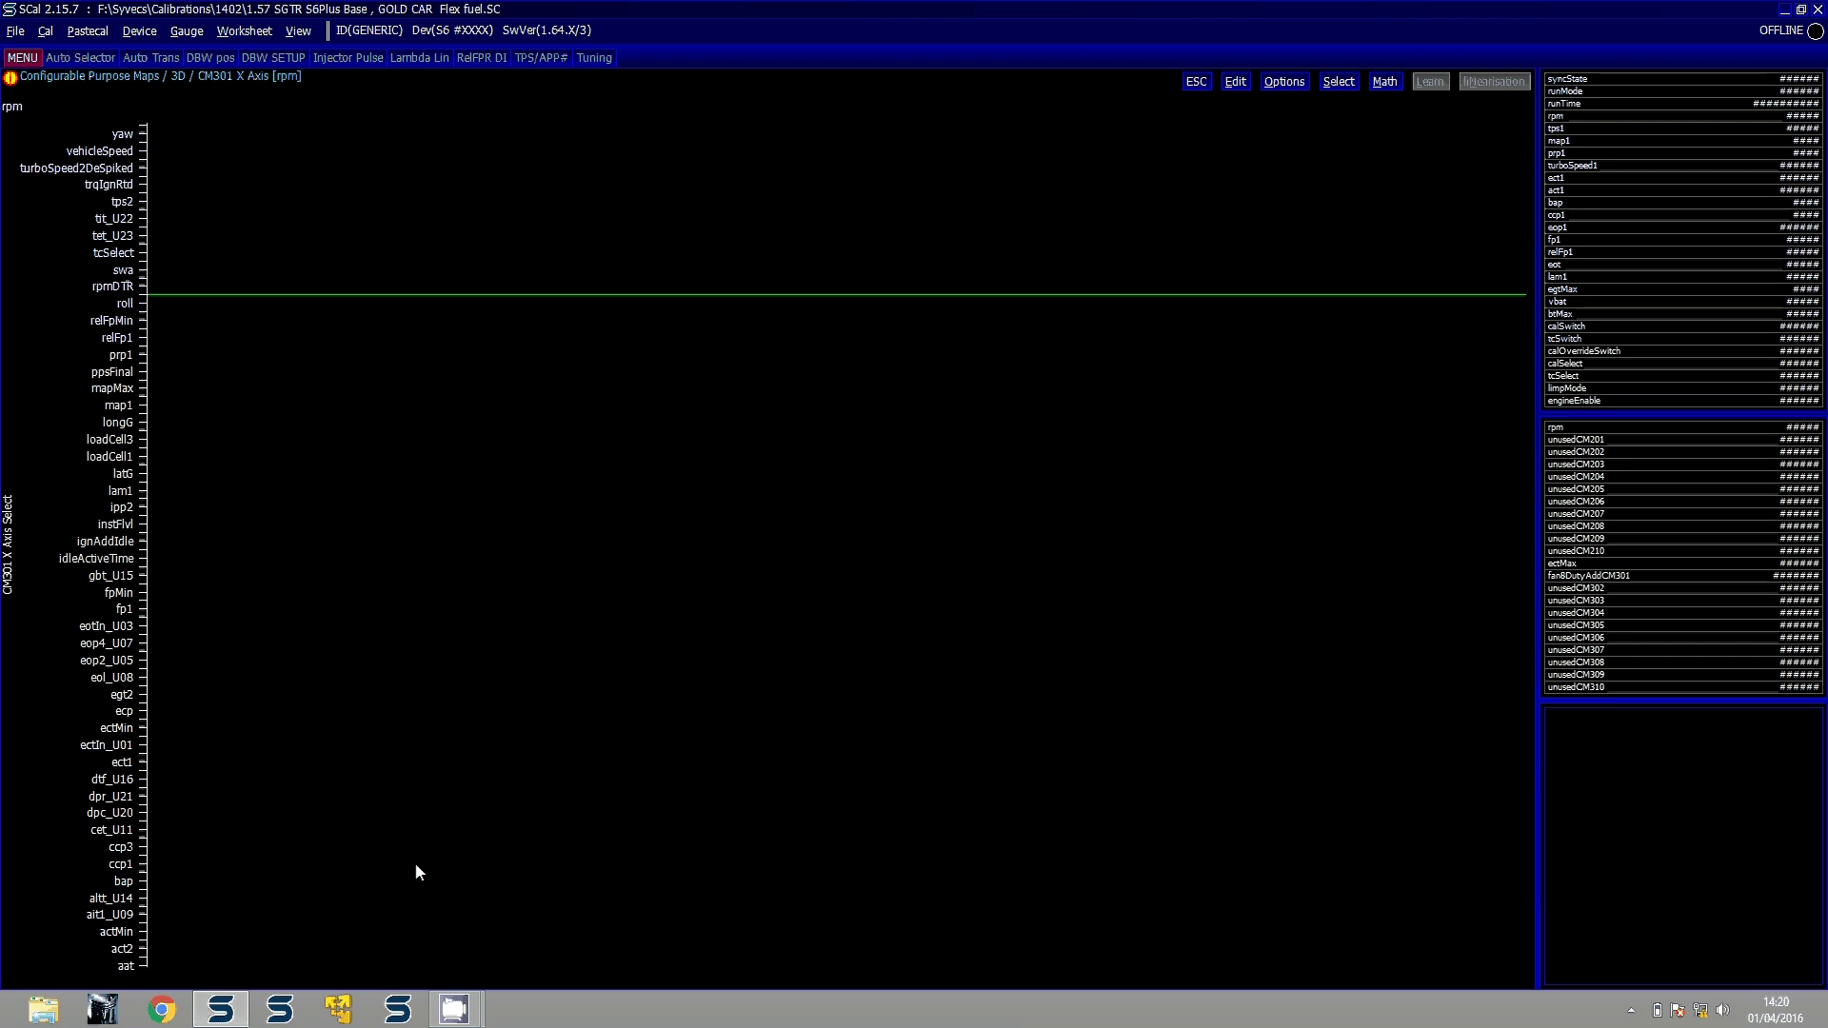
key(Return)
text(pps)
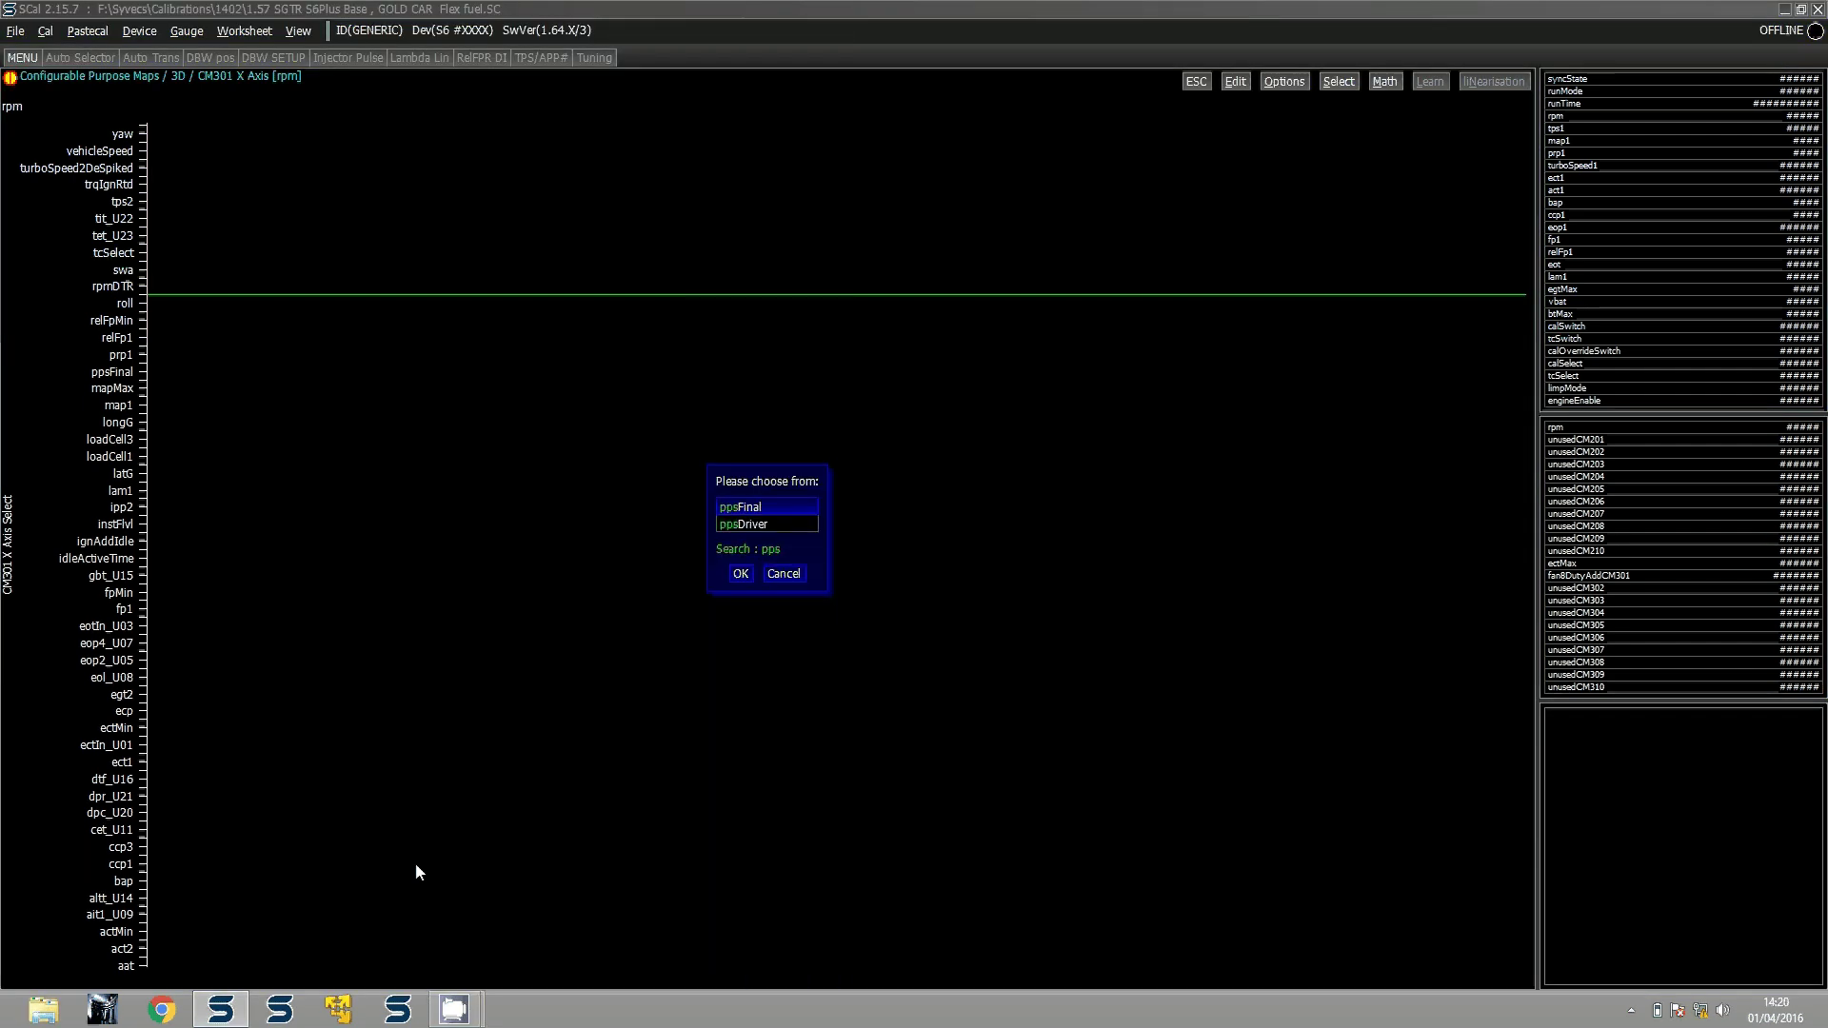
key(Return)
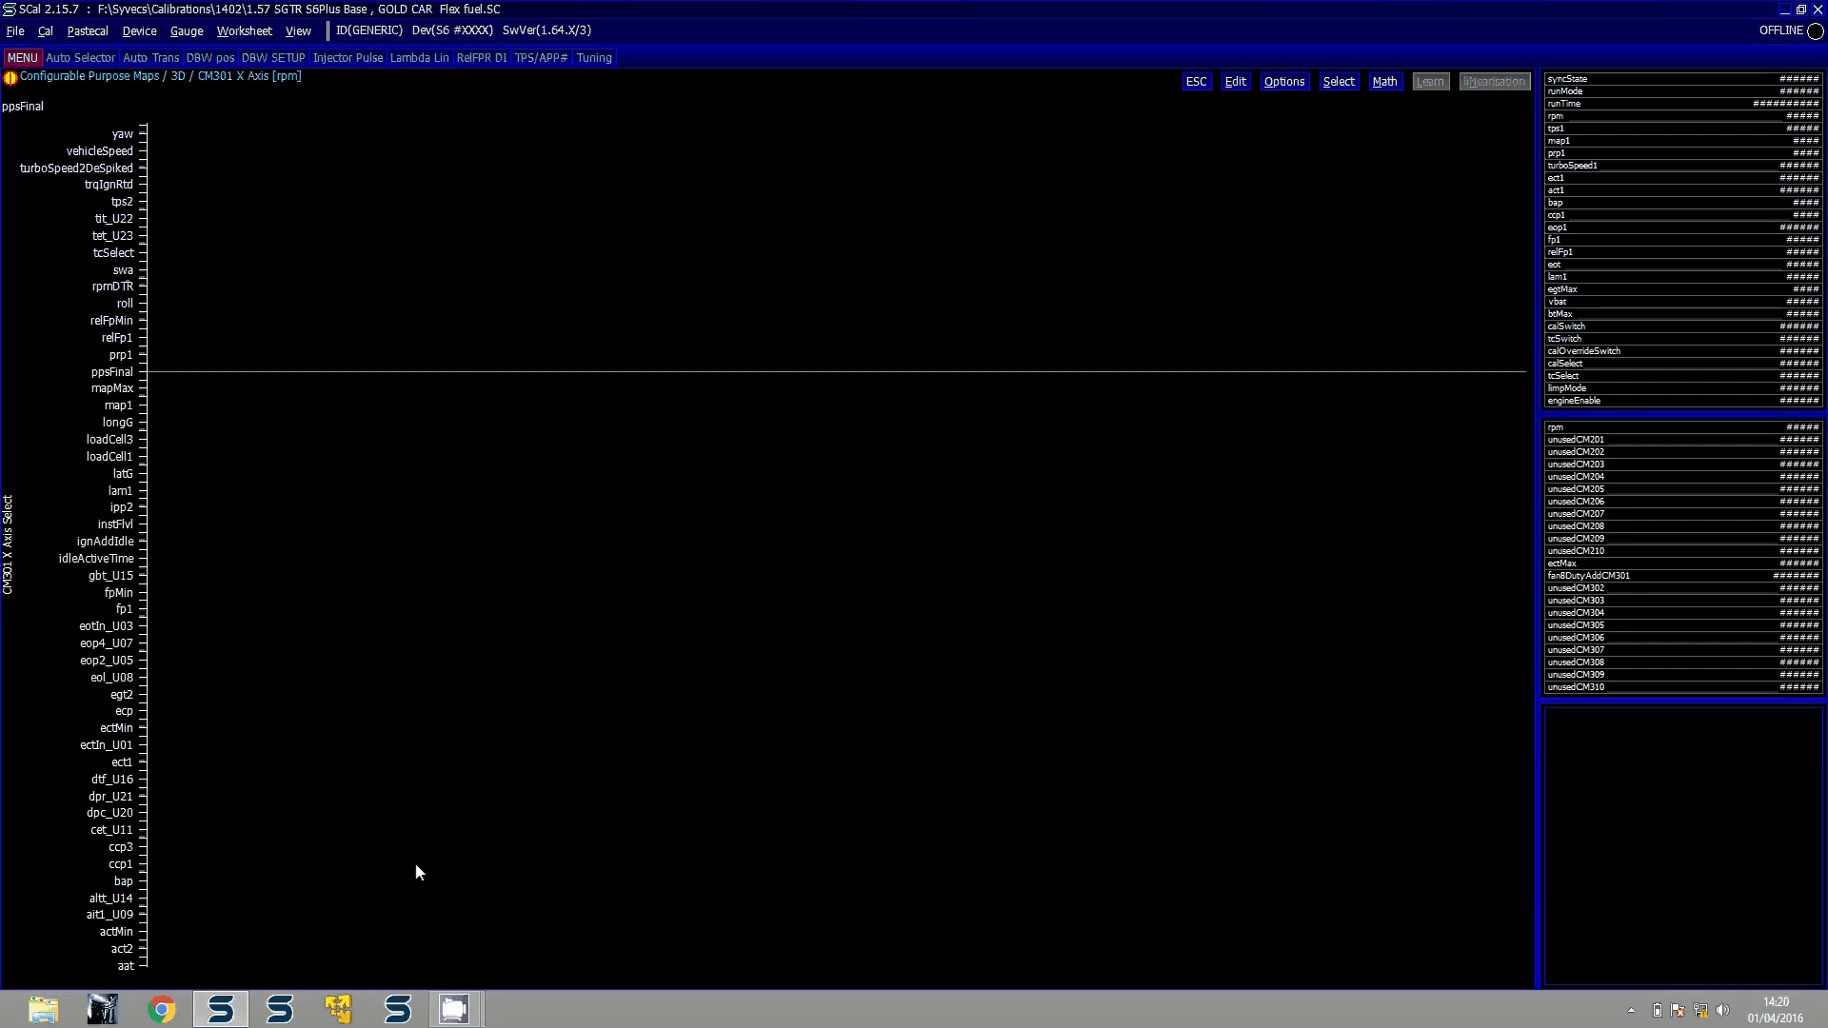
key(Return)
key(Down)
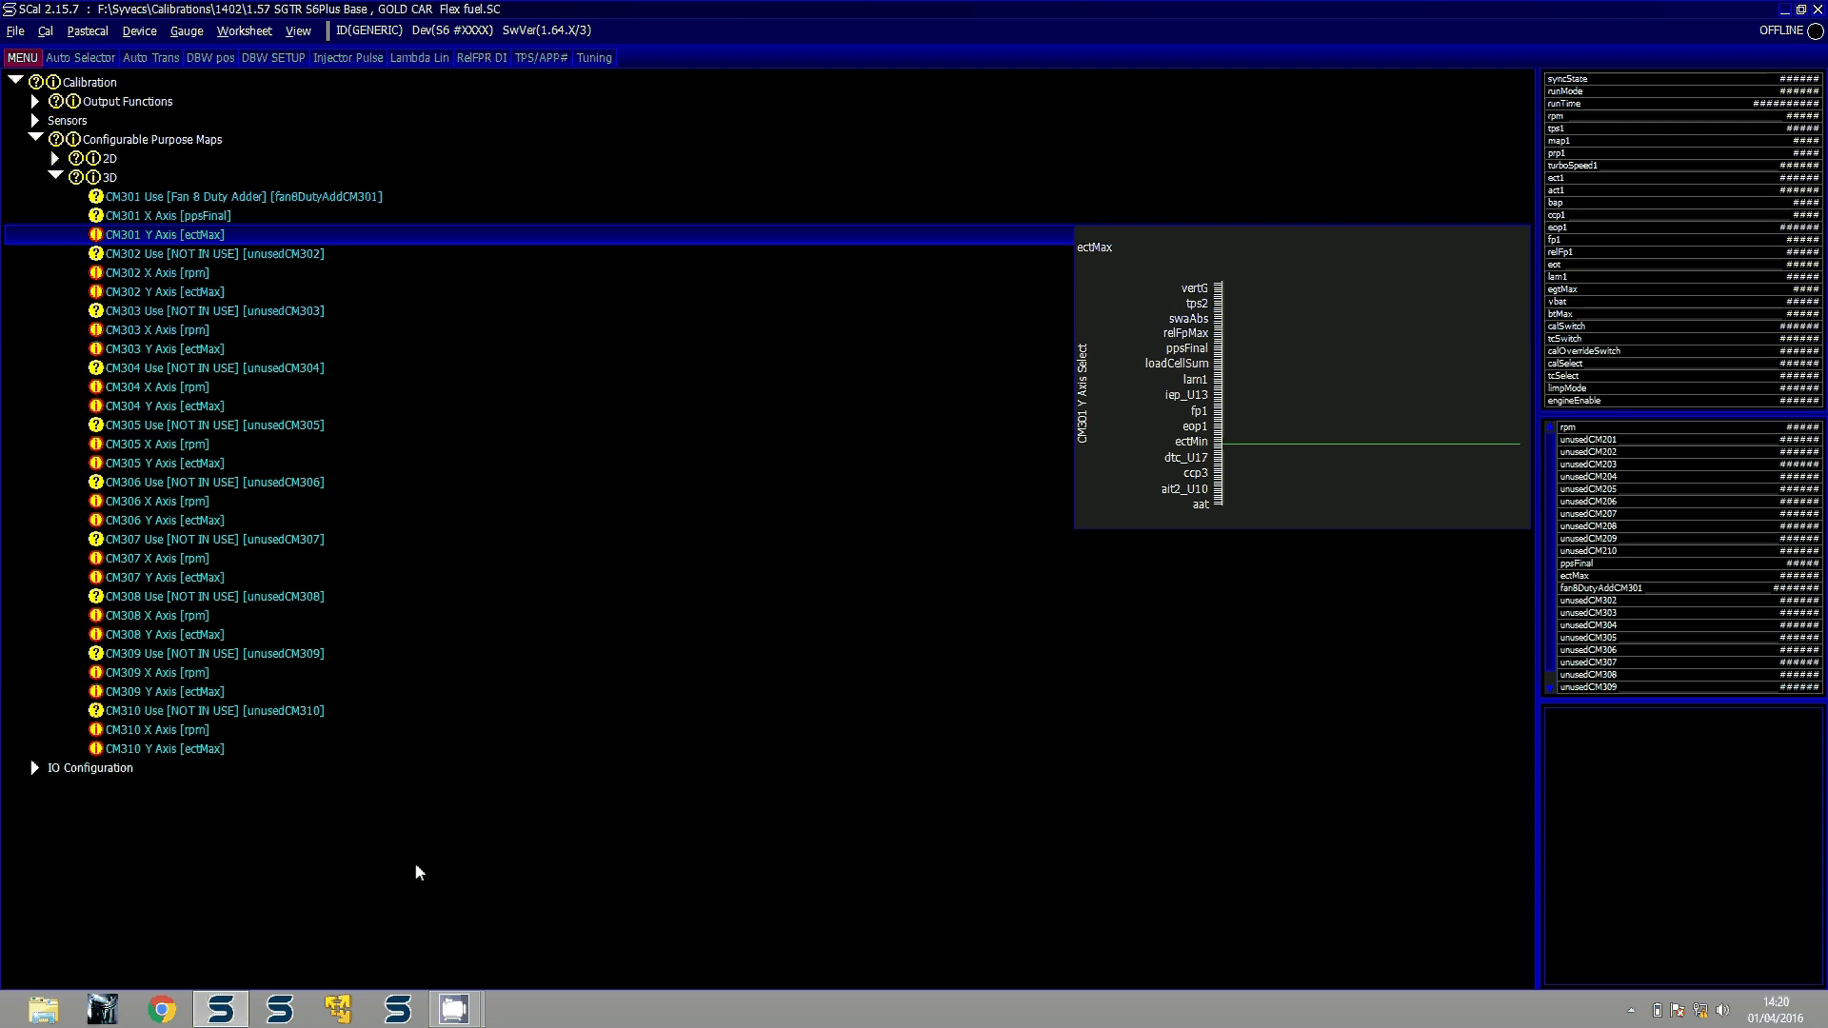
Switch to the normal view and examine the CM301 [Fan 8 Duty Adder] map under the 3D Configurable Purpose Maps
key(alt+v)
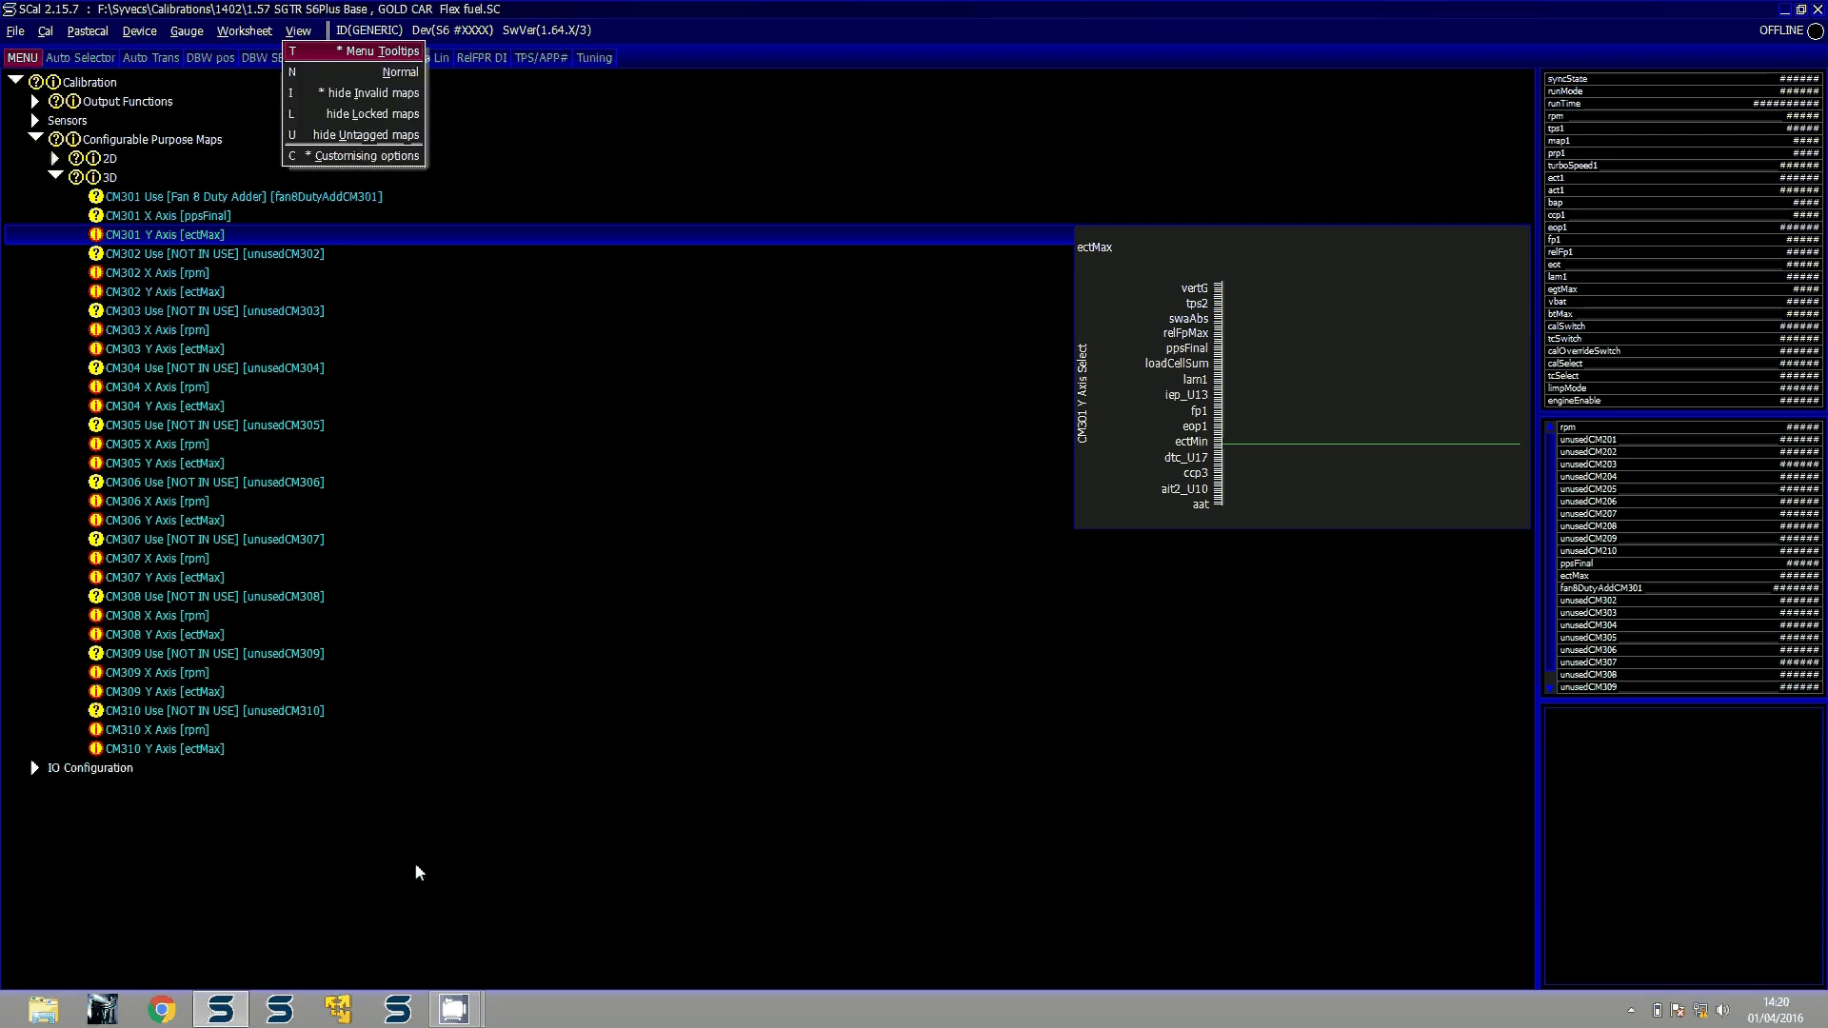
key(n)
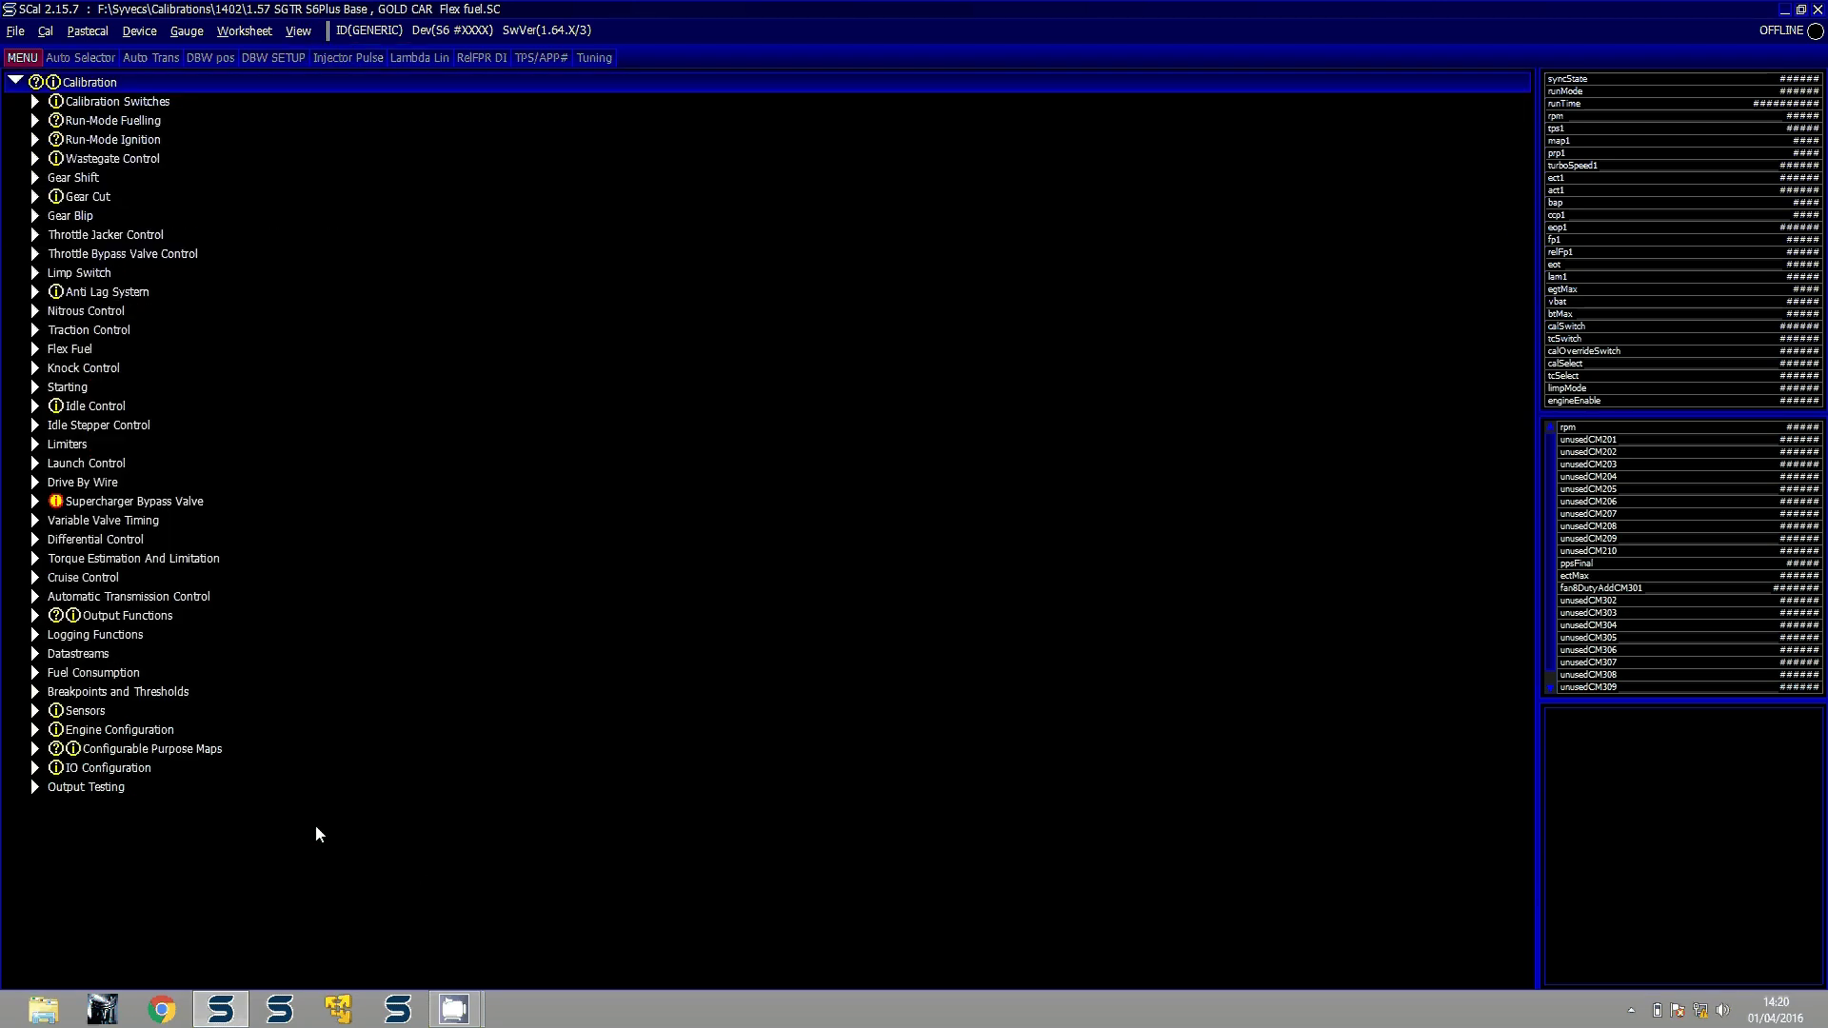
double_click(181, 750)
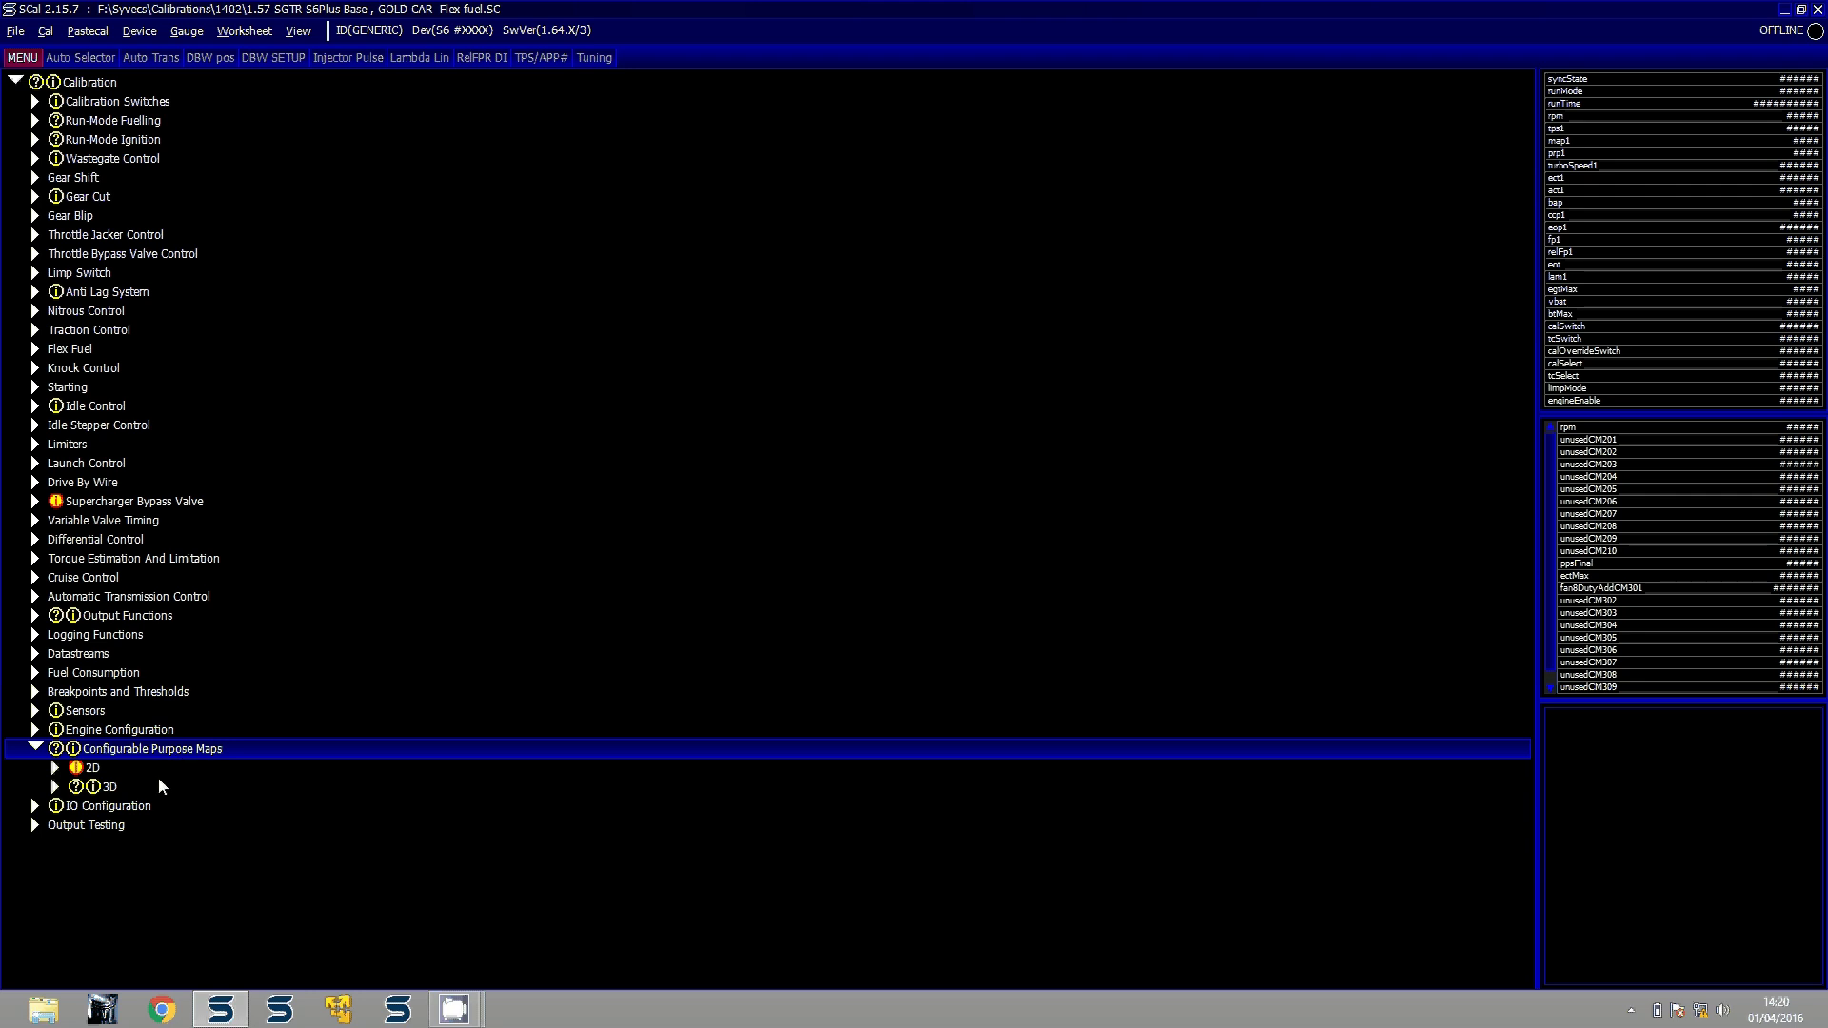
double_click(156, 779)
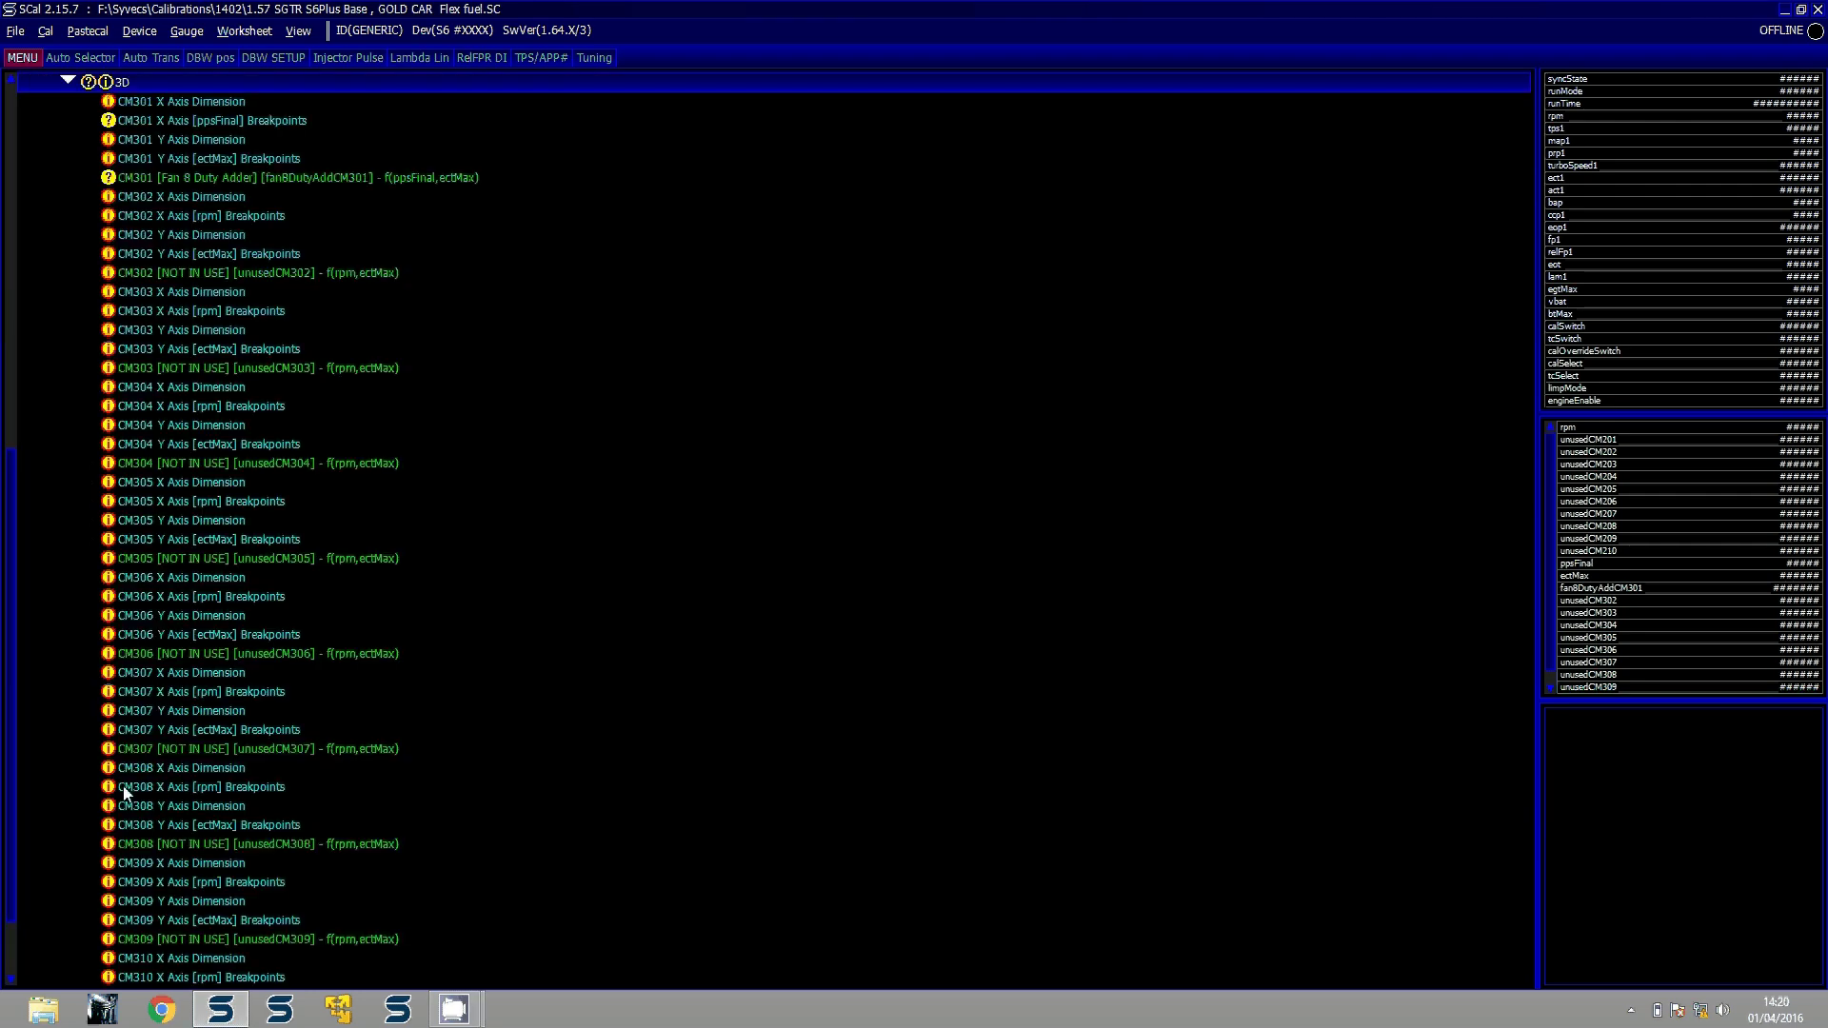
double_click(283, 179)
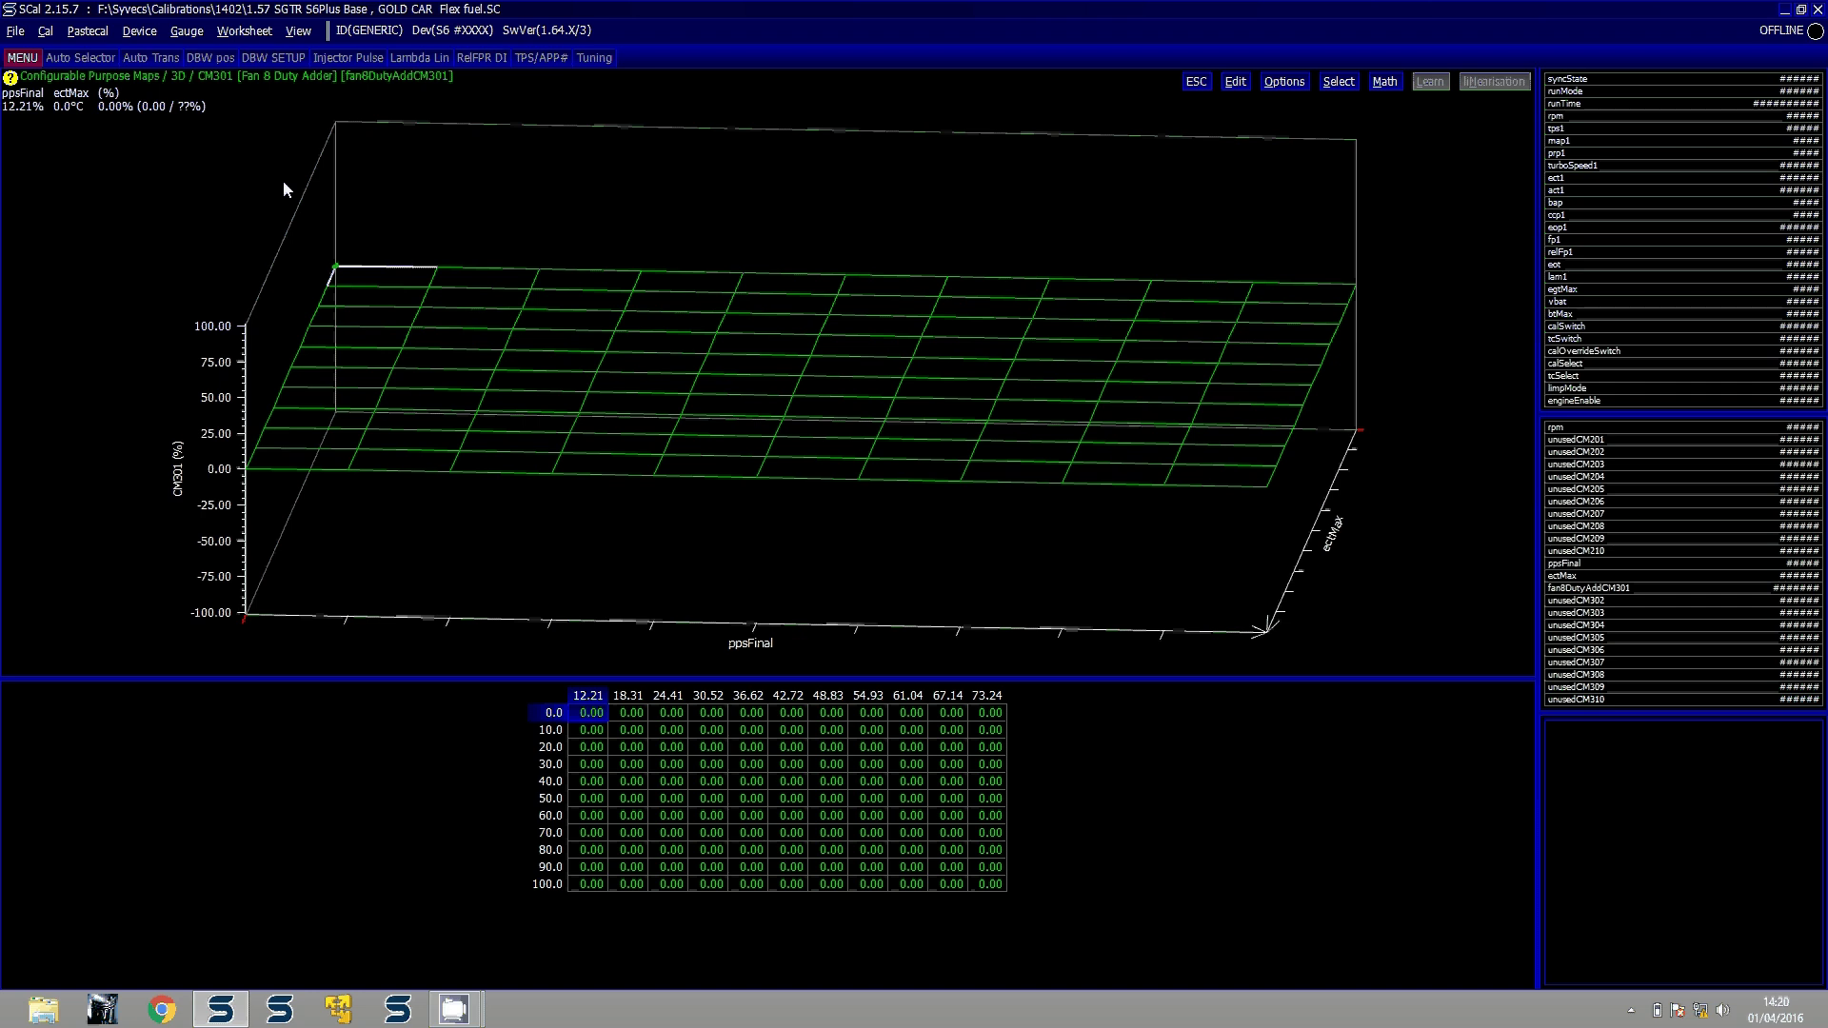
key(Escape)
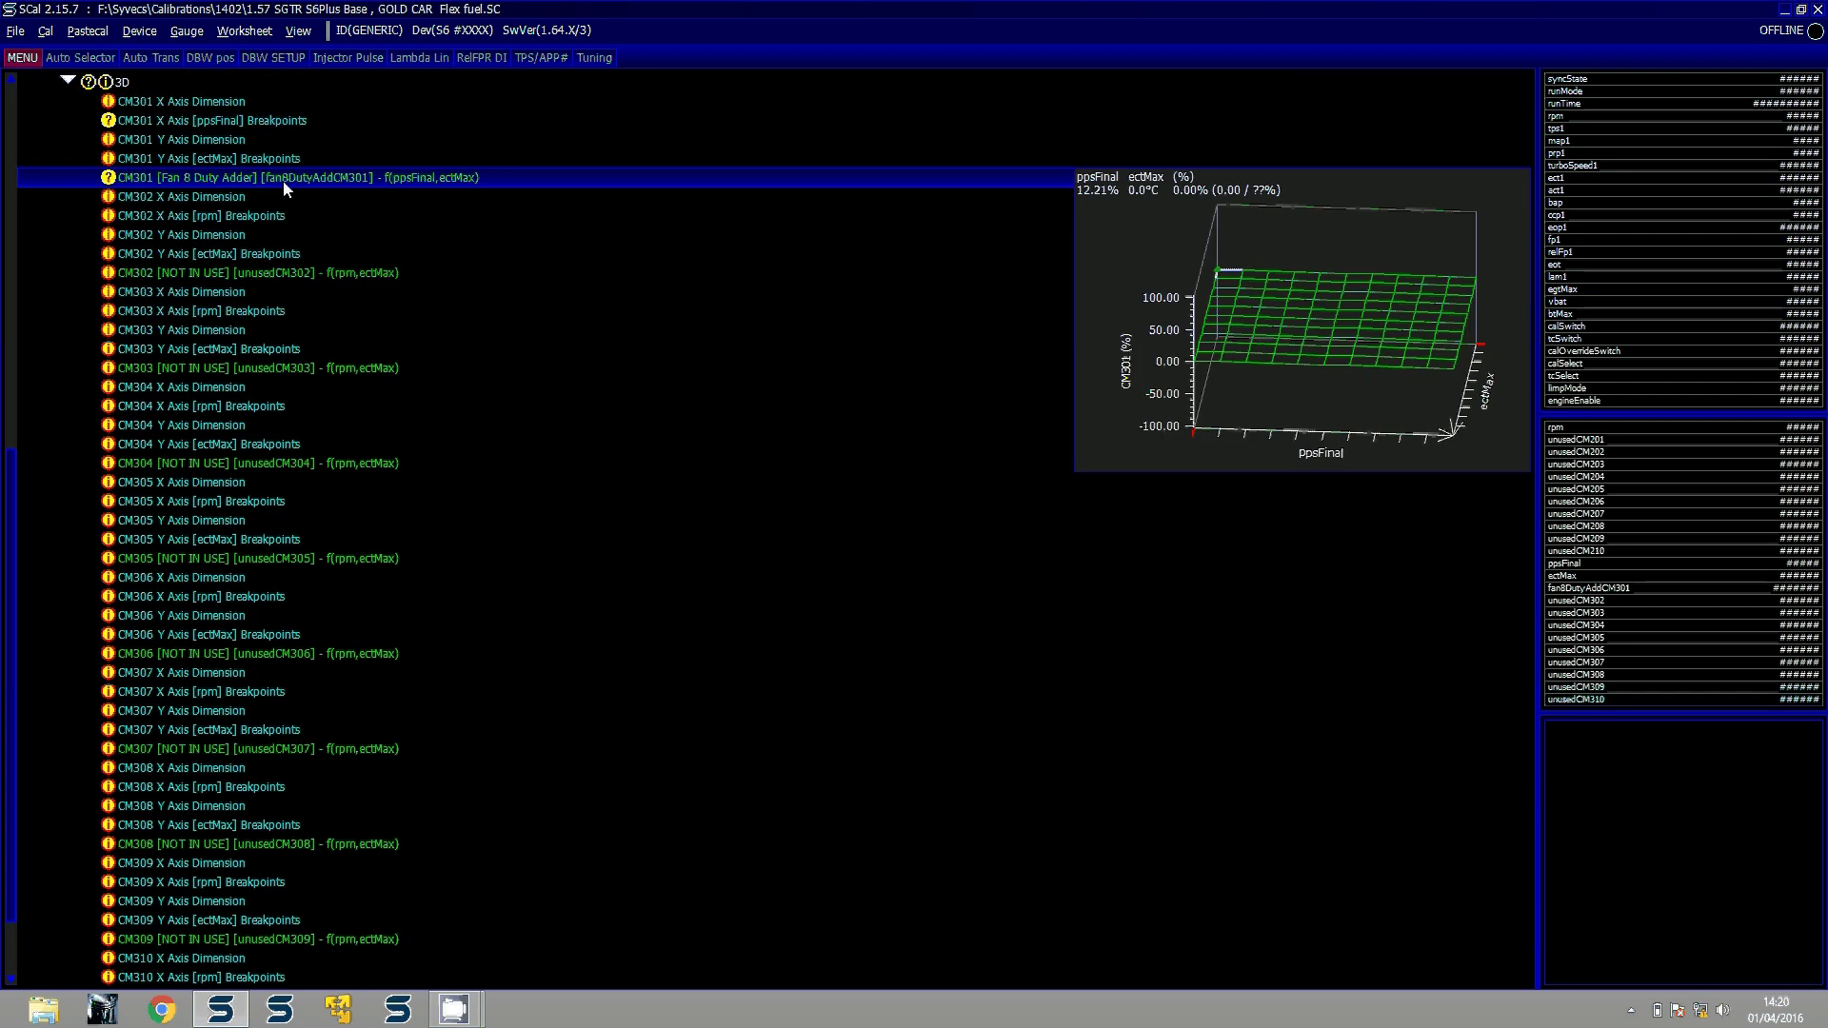
Return to the customising options view, review the CM301 Use assignment, and collapse the Configurable Purpose Maps
click(294, 34)
click(326, 158)
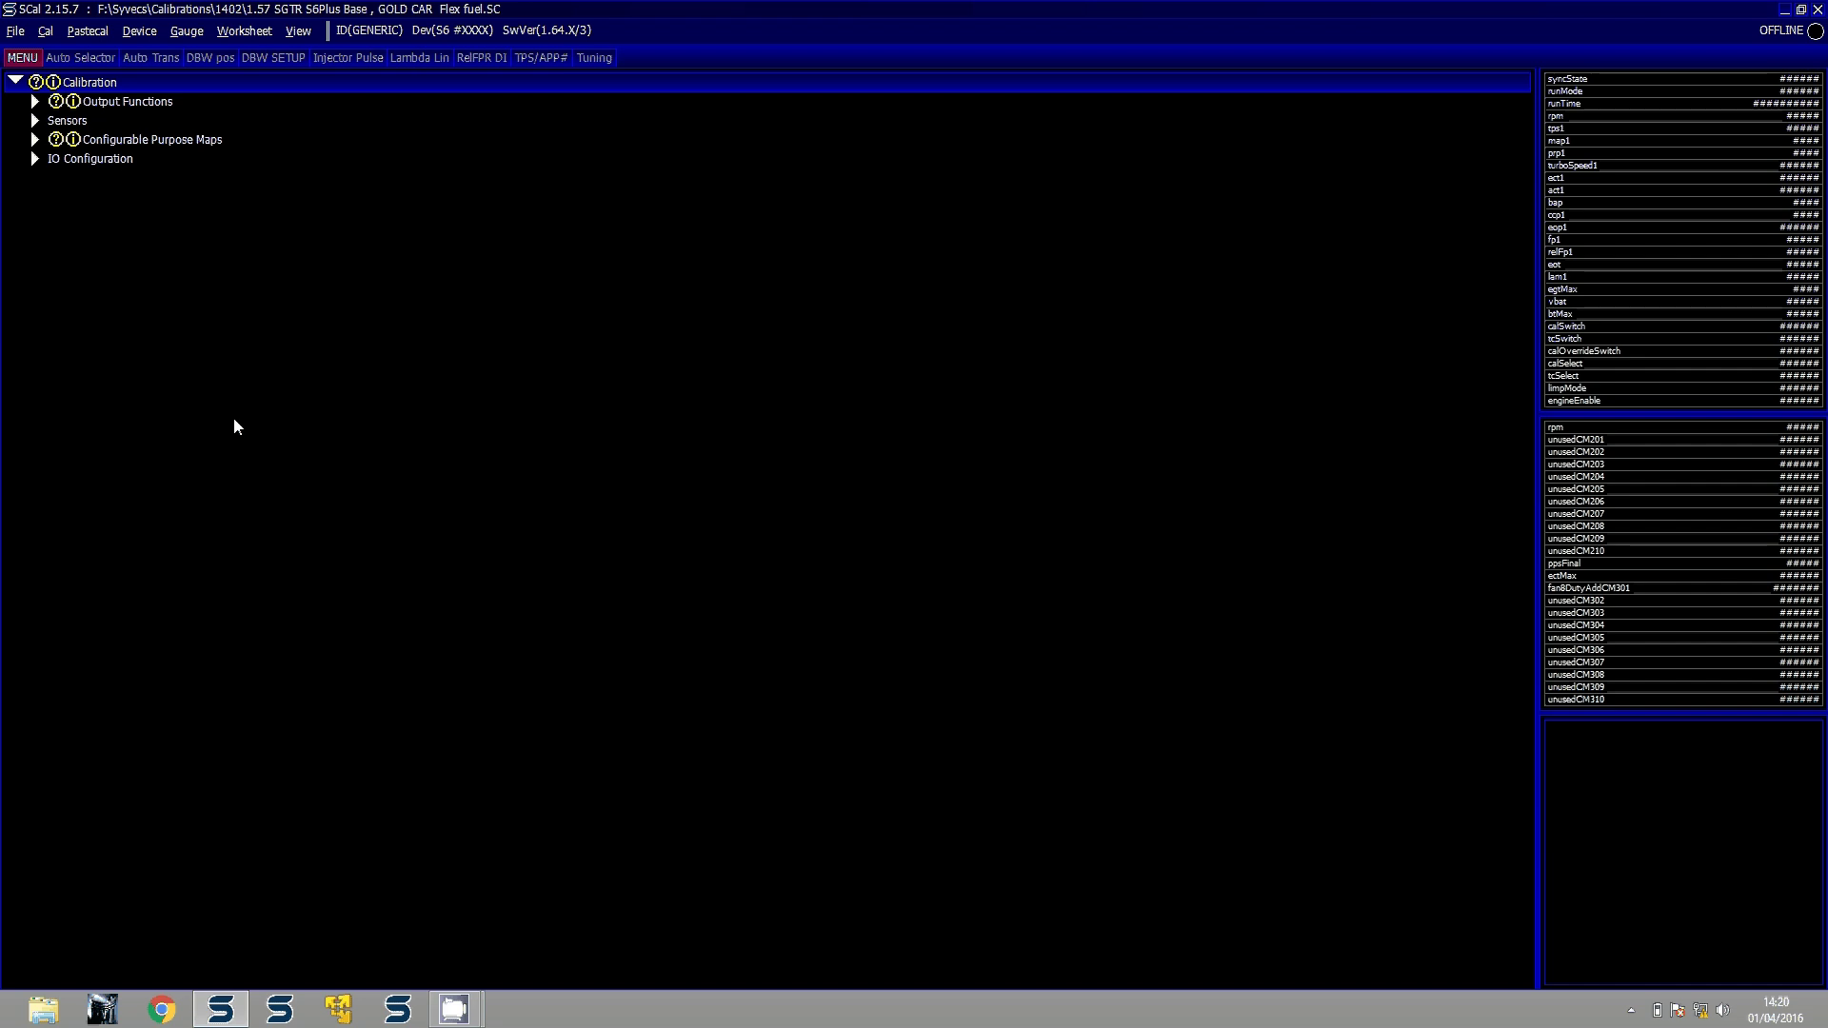
click(109, 143)
click(116, 178)
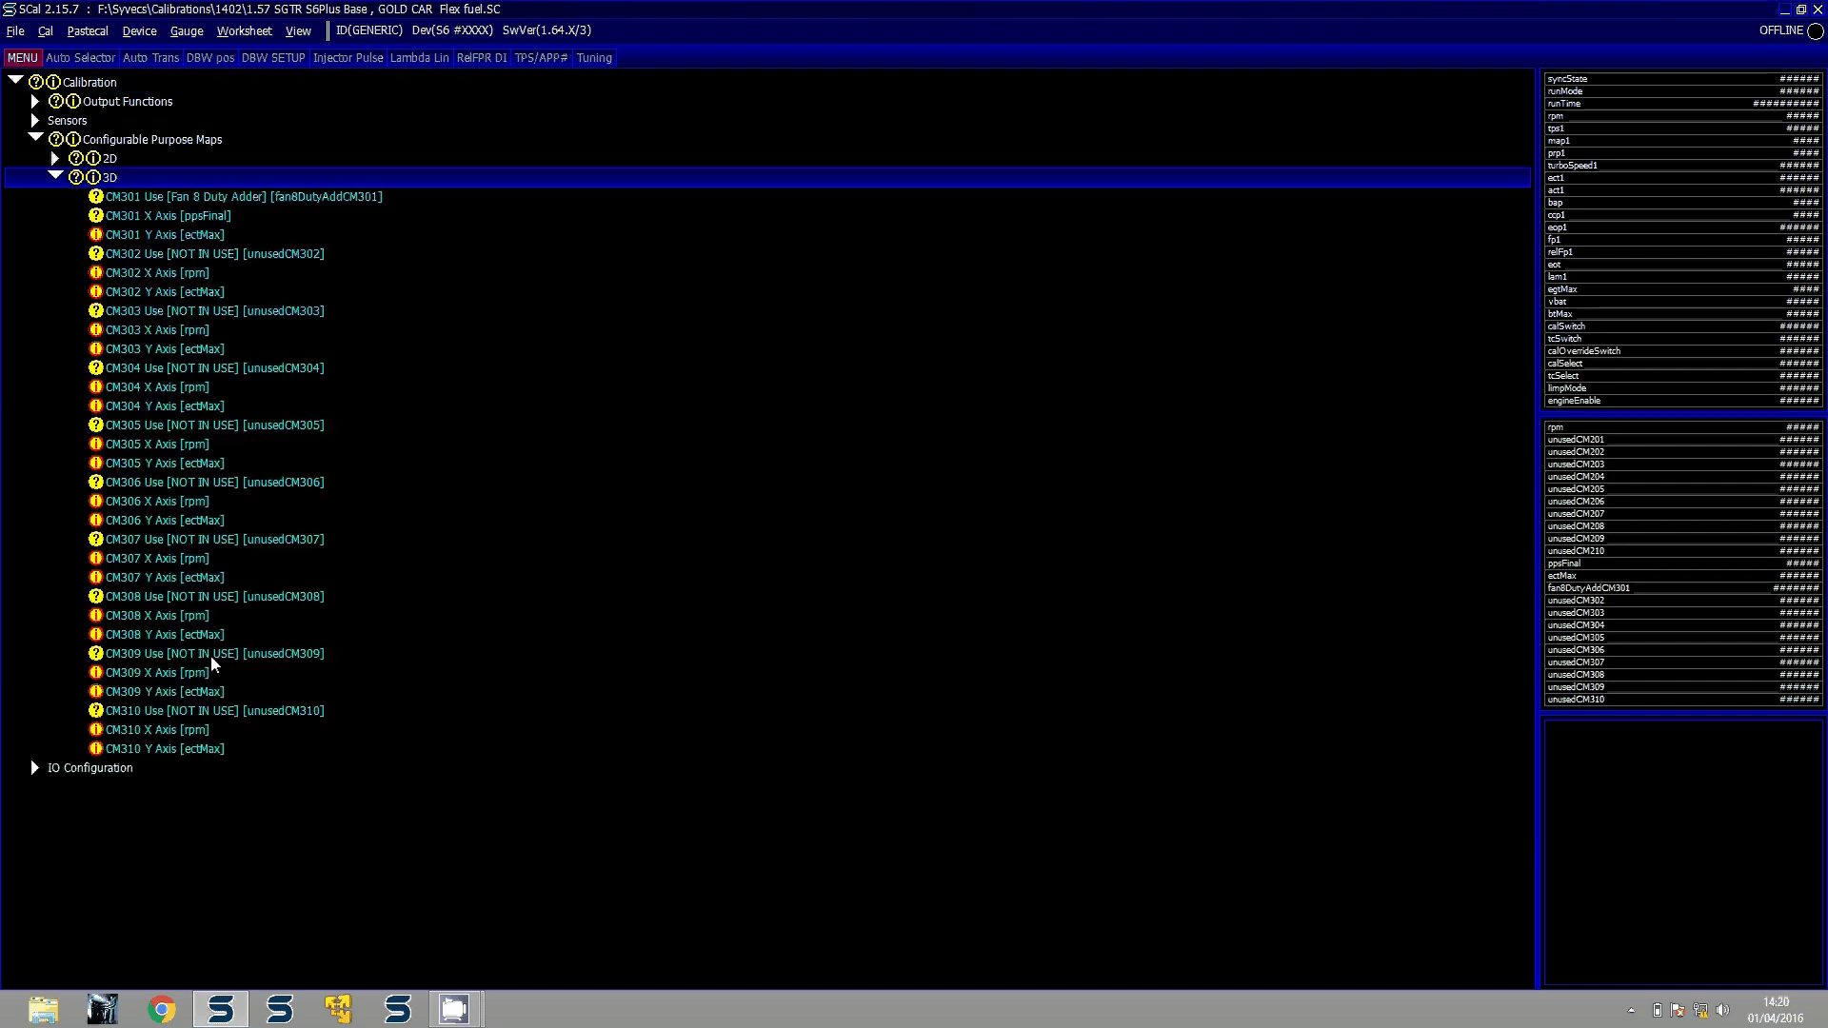
double_click(237, 198)
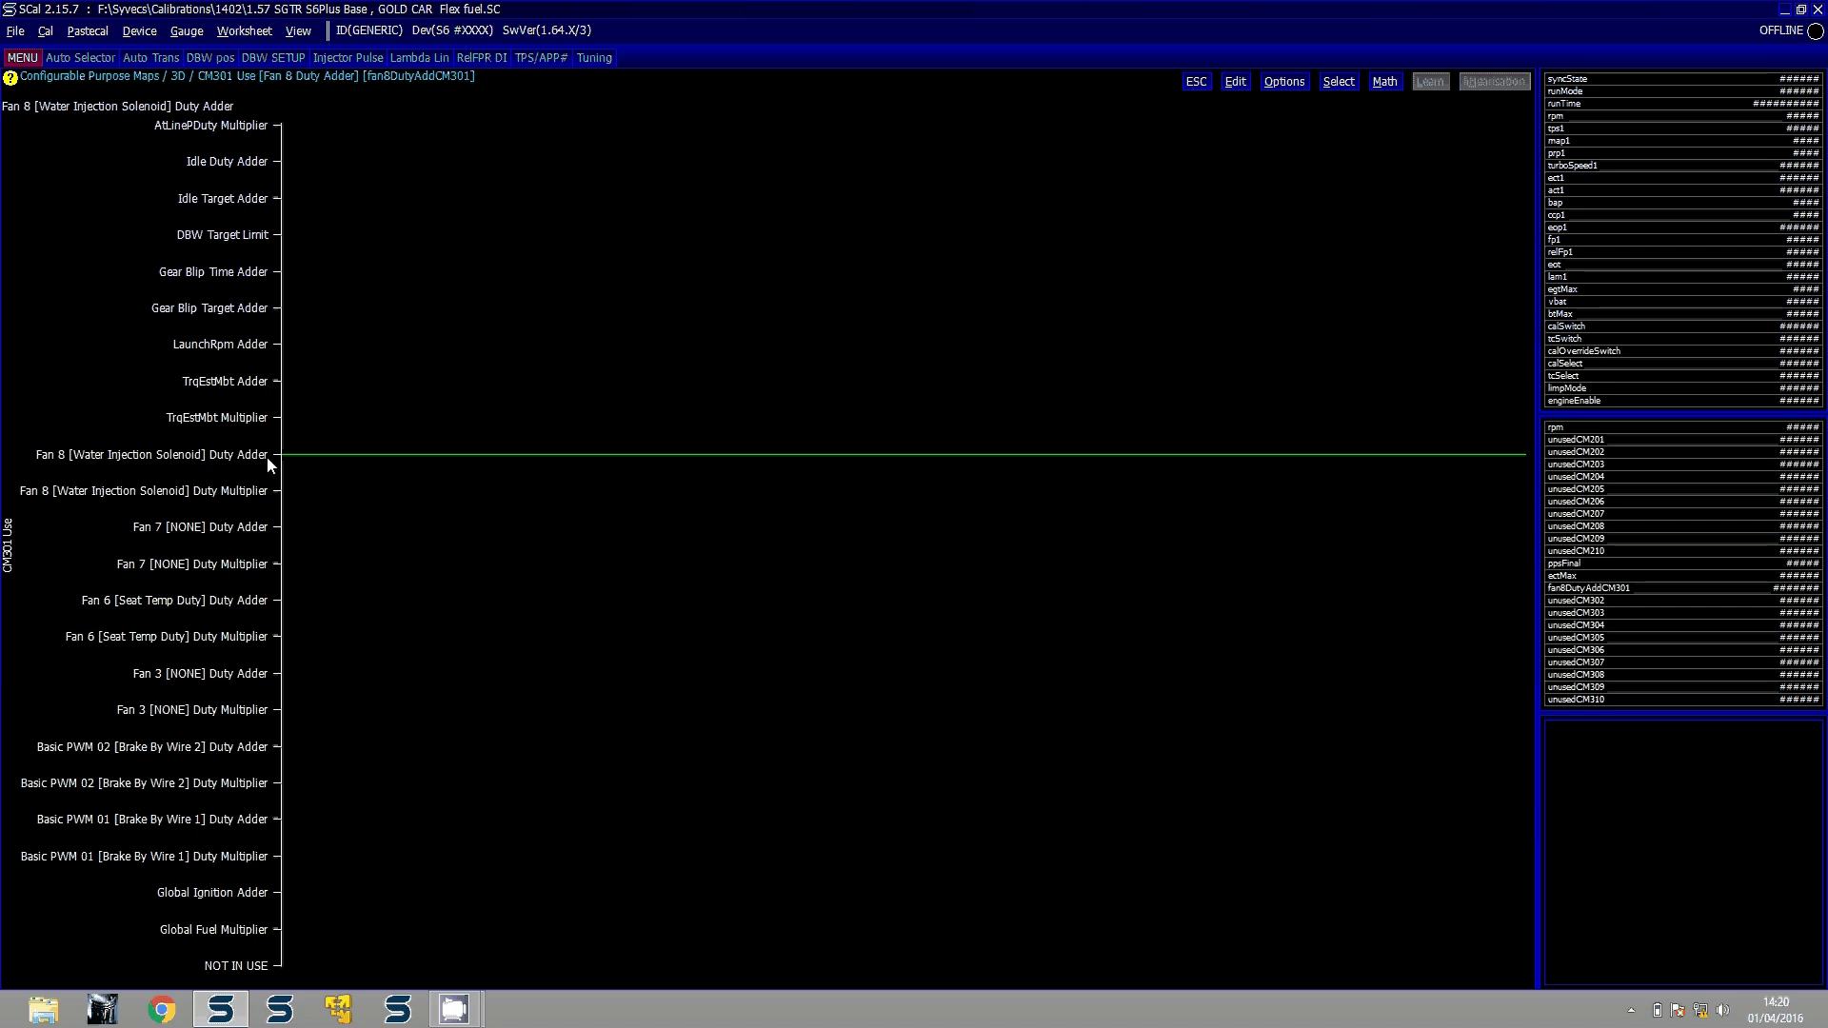
key(Escape)
key(Left)
key(Left)
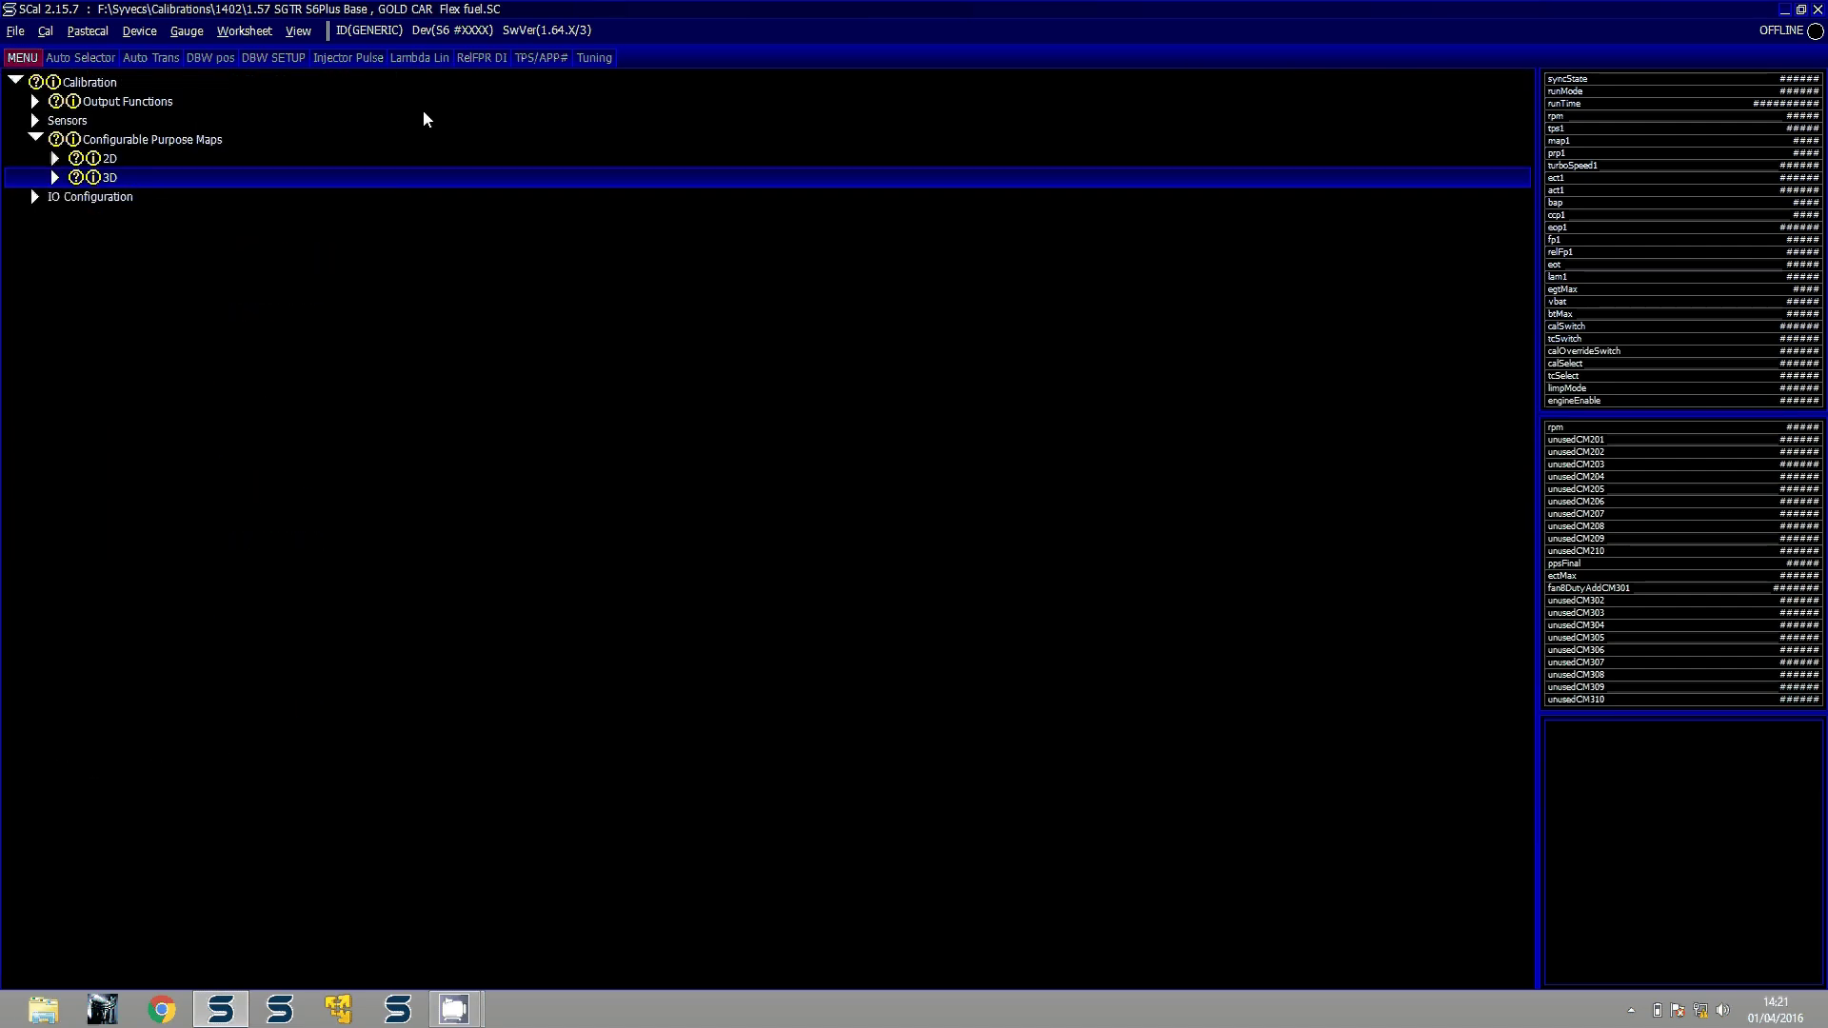
key(Up)
key(Up)
key(Left)
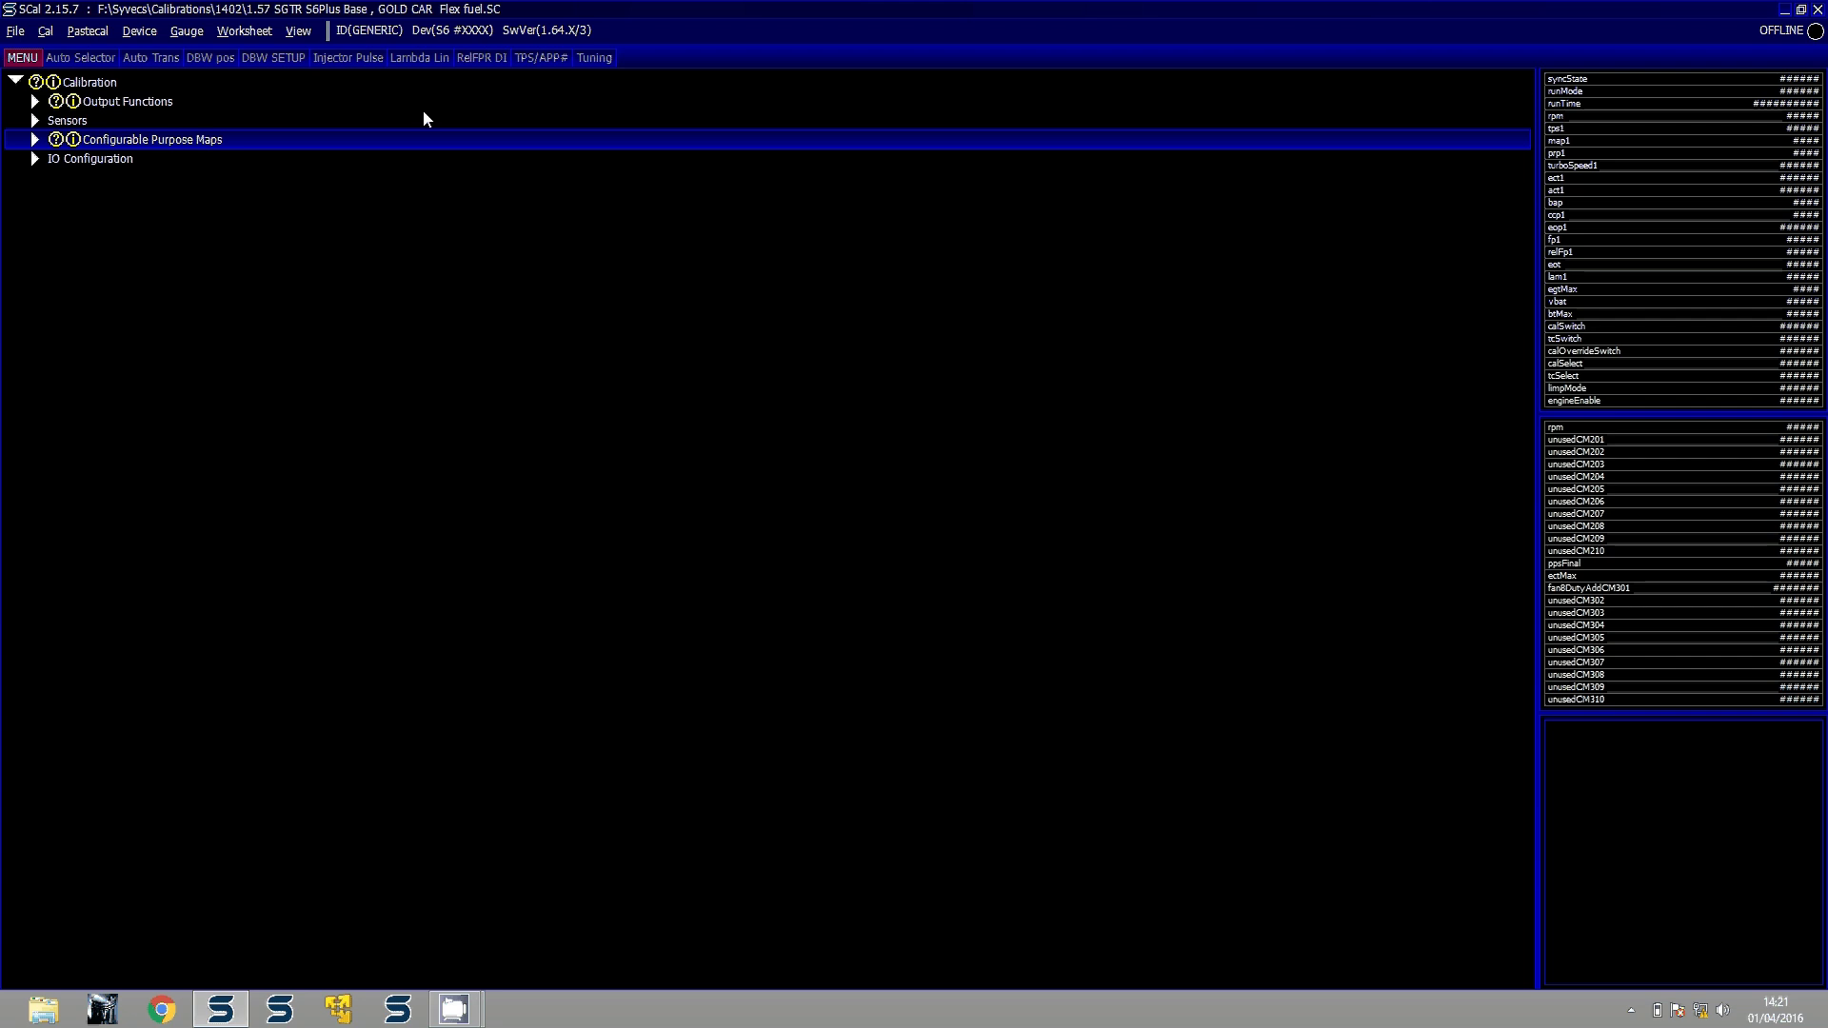
Expand Sensors and its User Definable Sensors group, and look through the first entries, U01 to U04
click(424, 112)
double_click(424, 112)
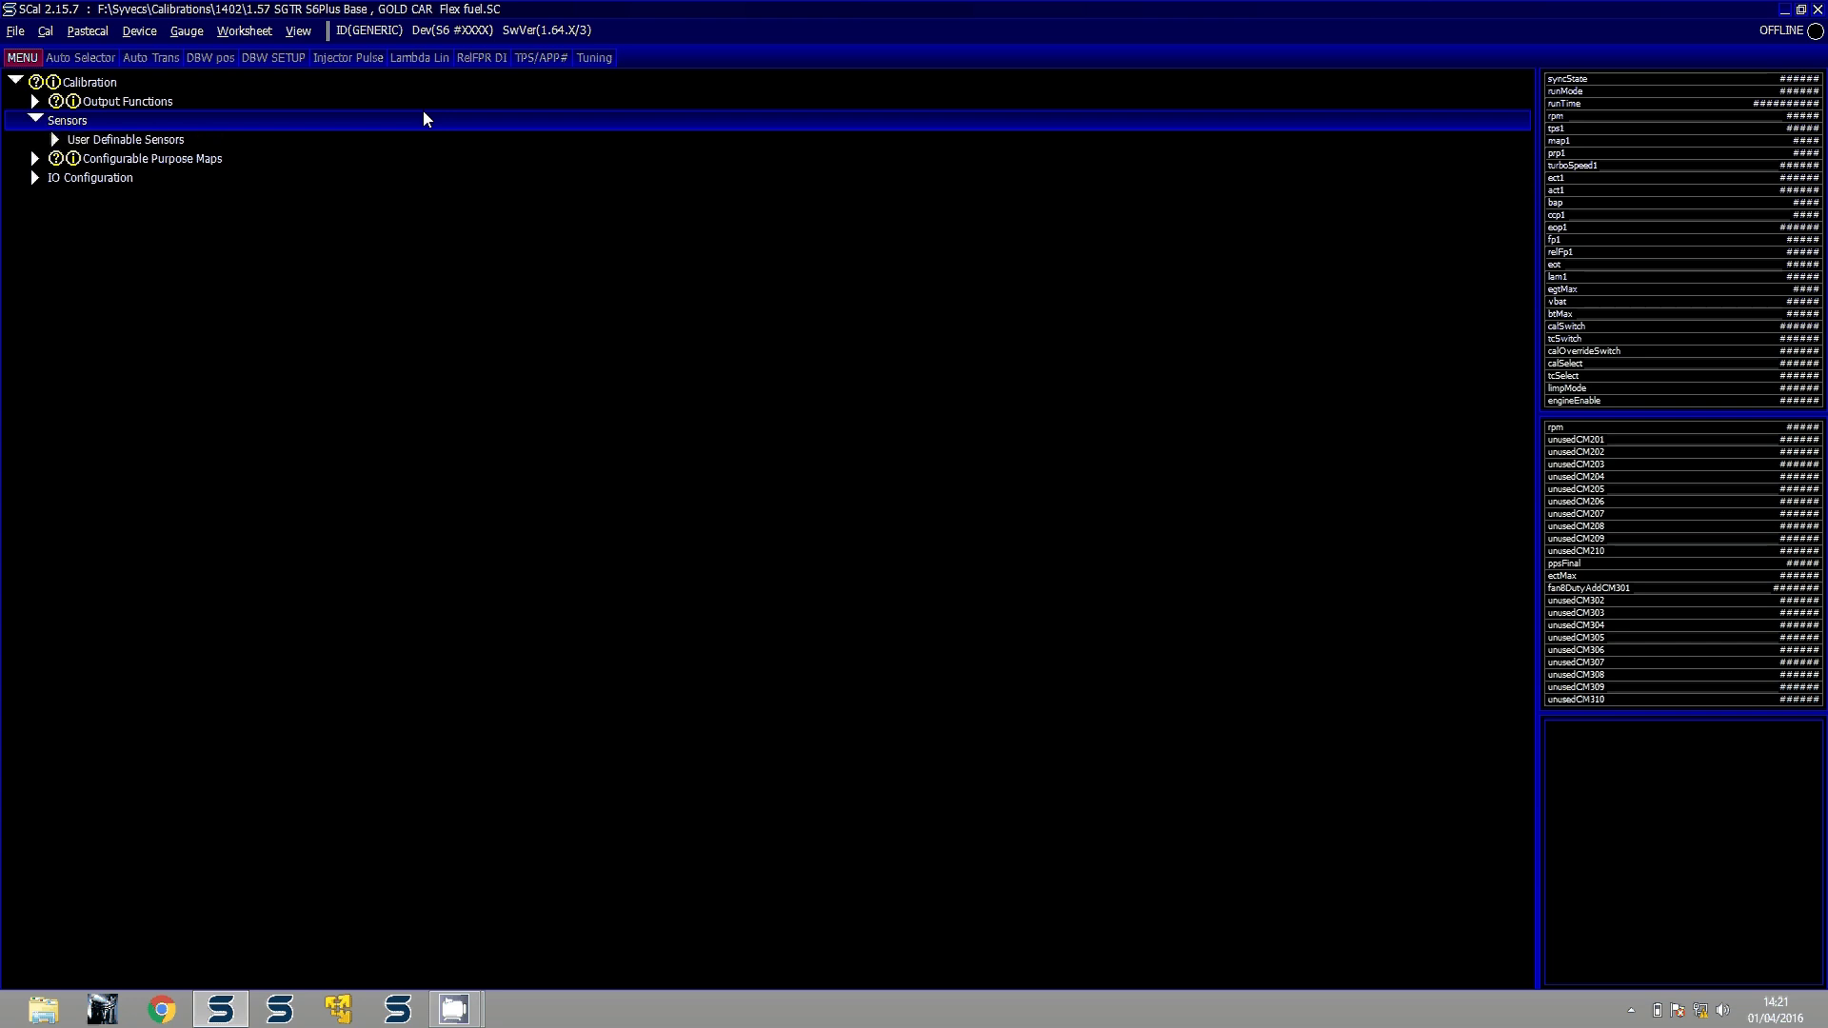
key(Down)
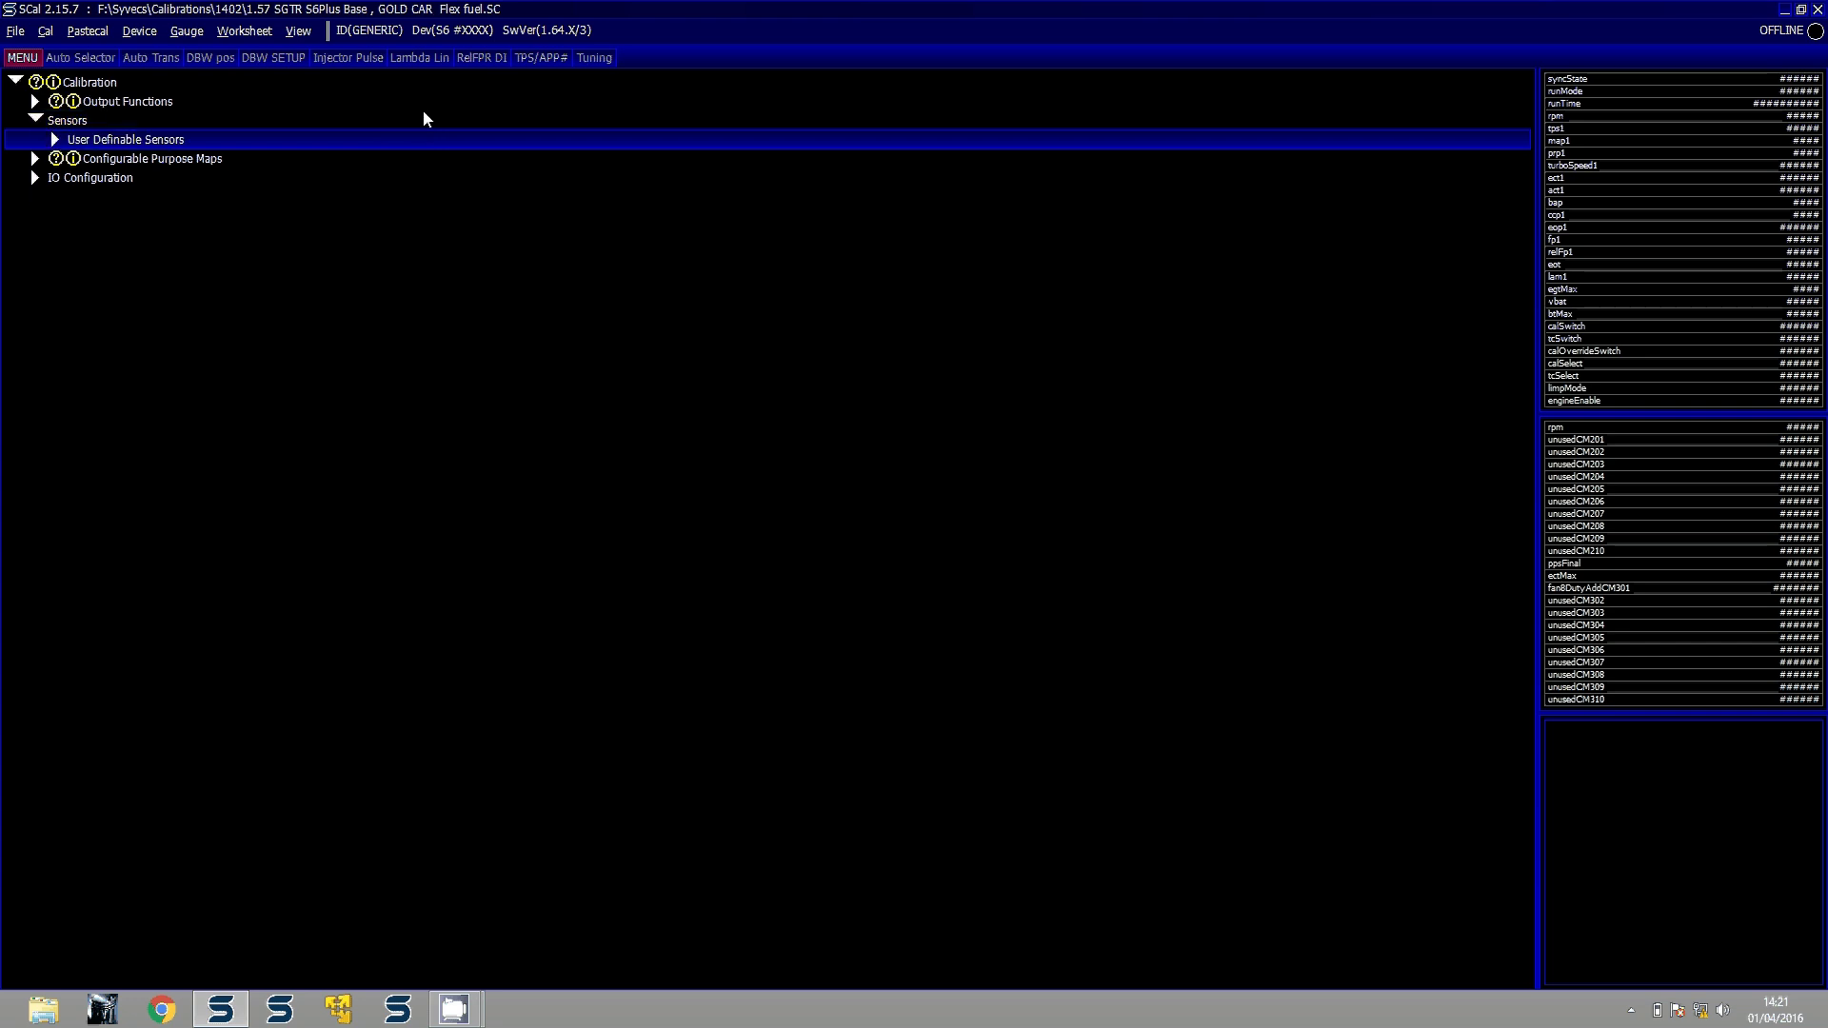
key(Right)
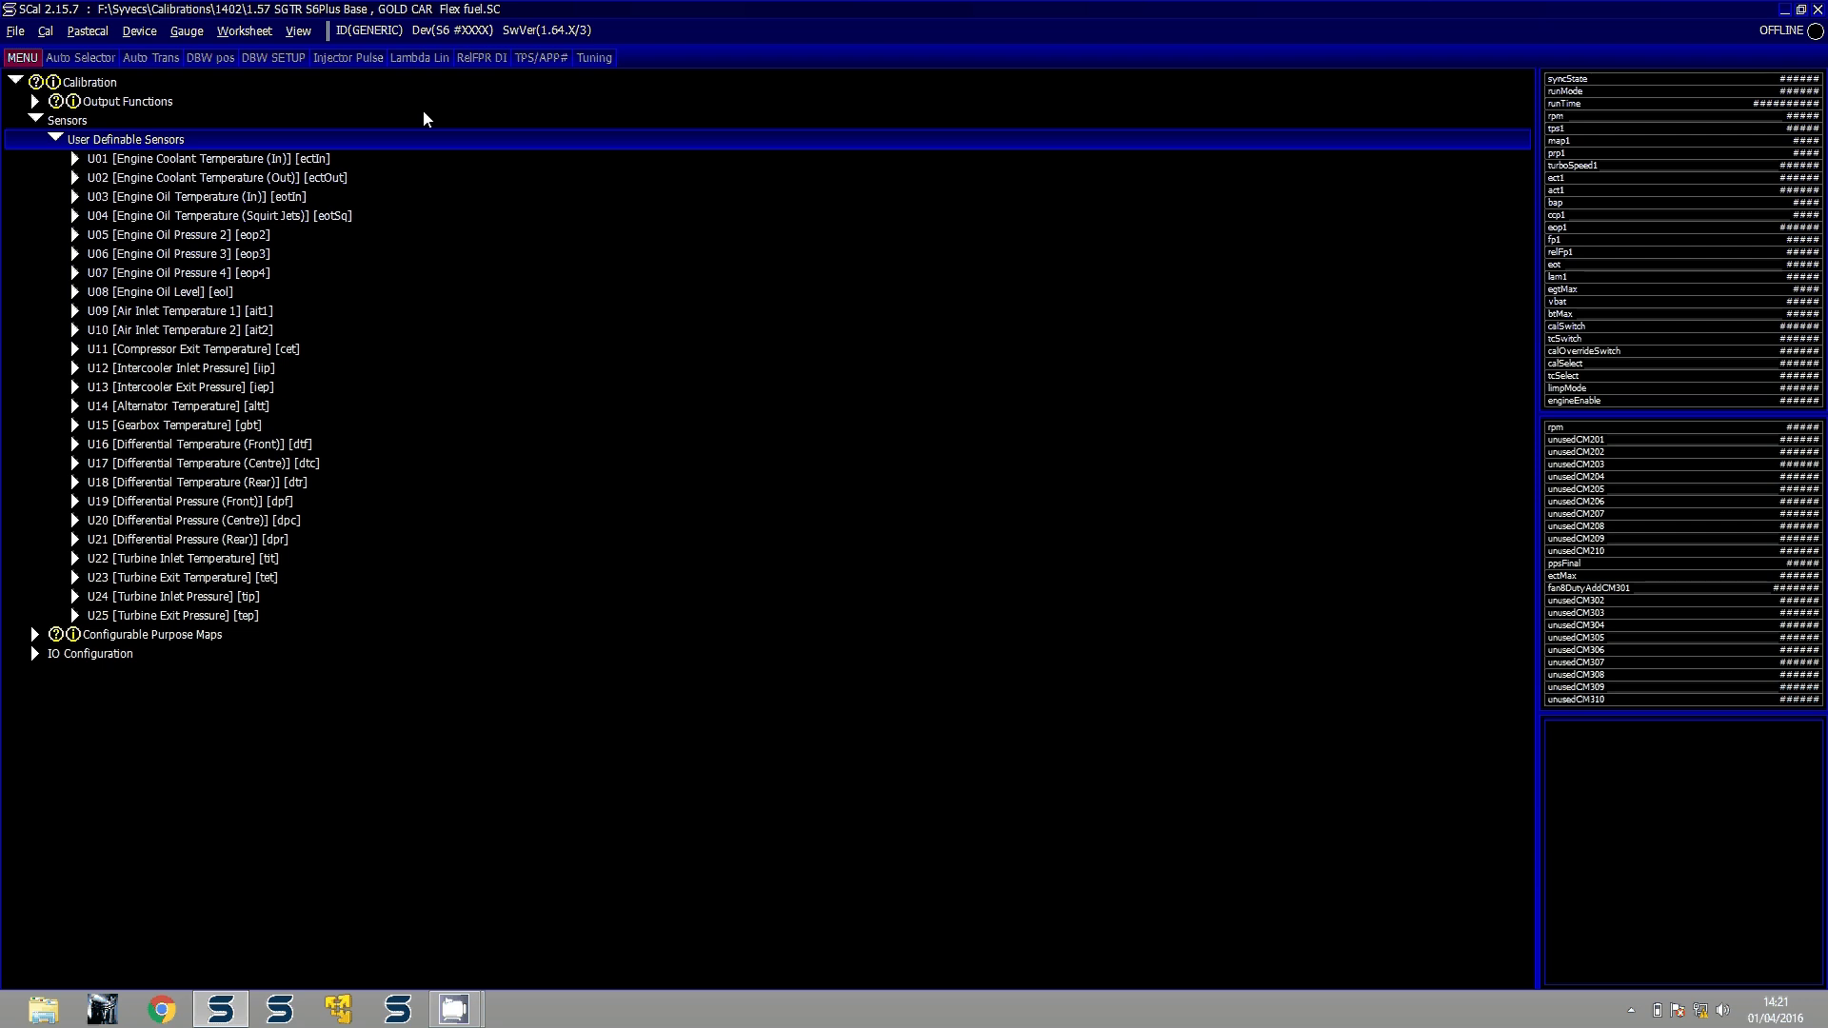
key(Down)
key(Down)
key(Down)
key(Down)
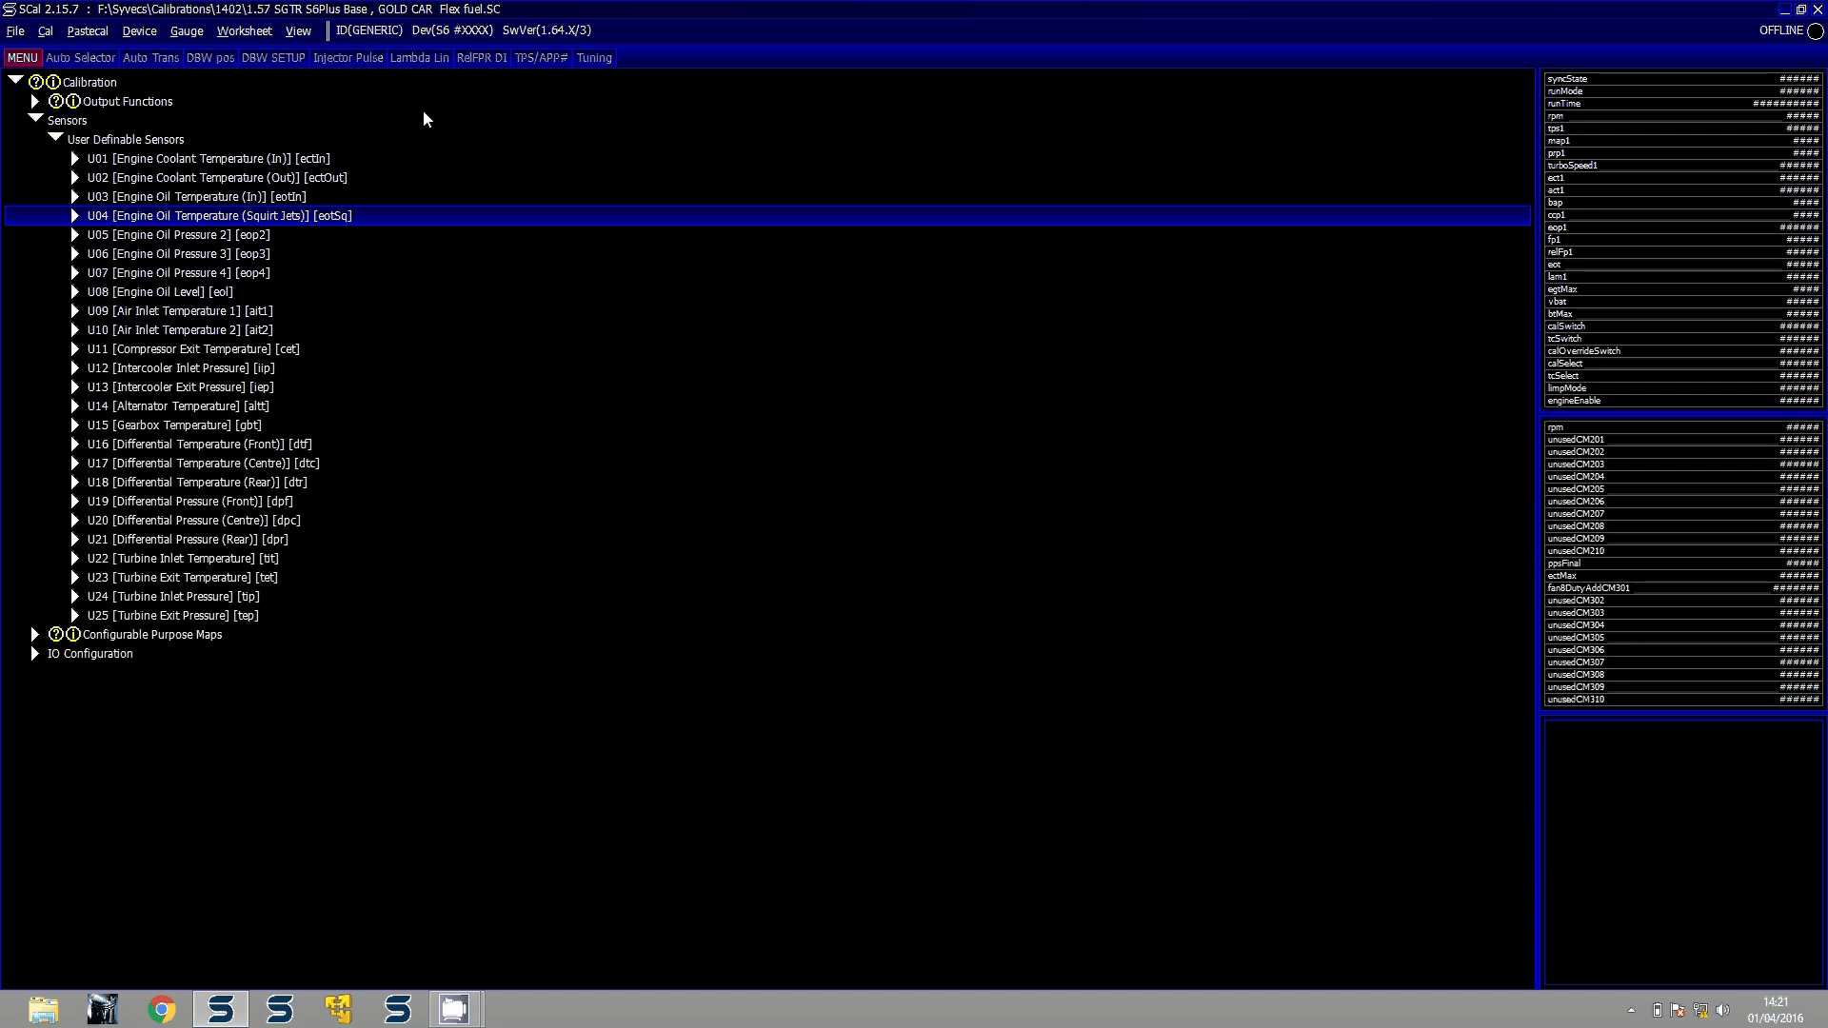
key(Up)
key(Up)
key(Up)
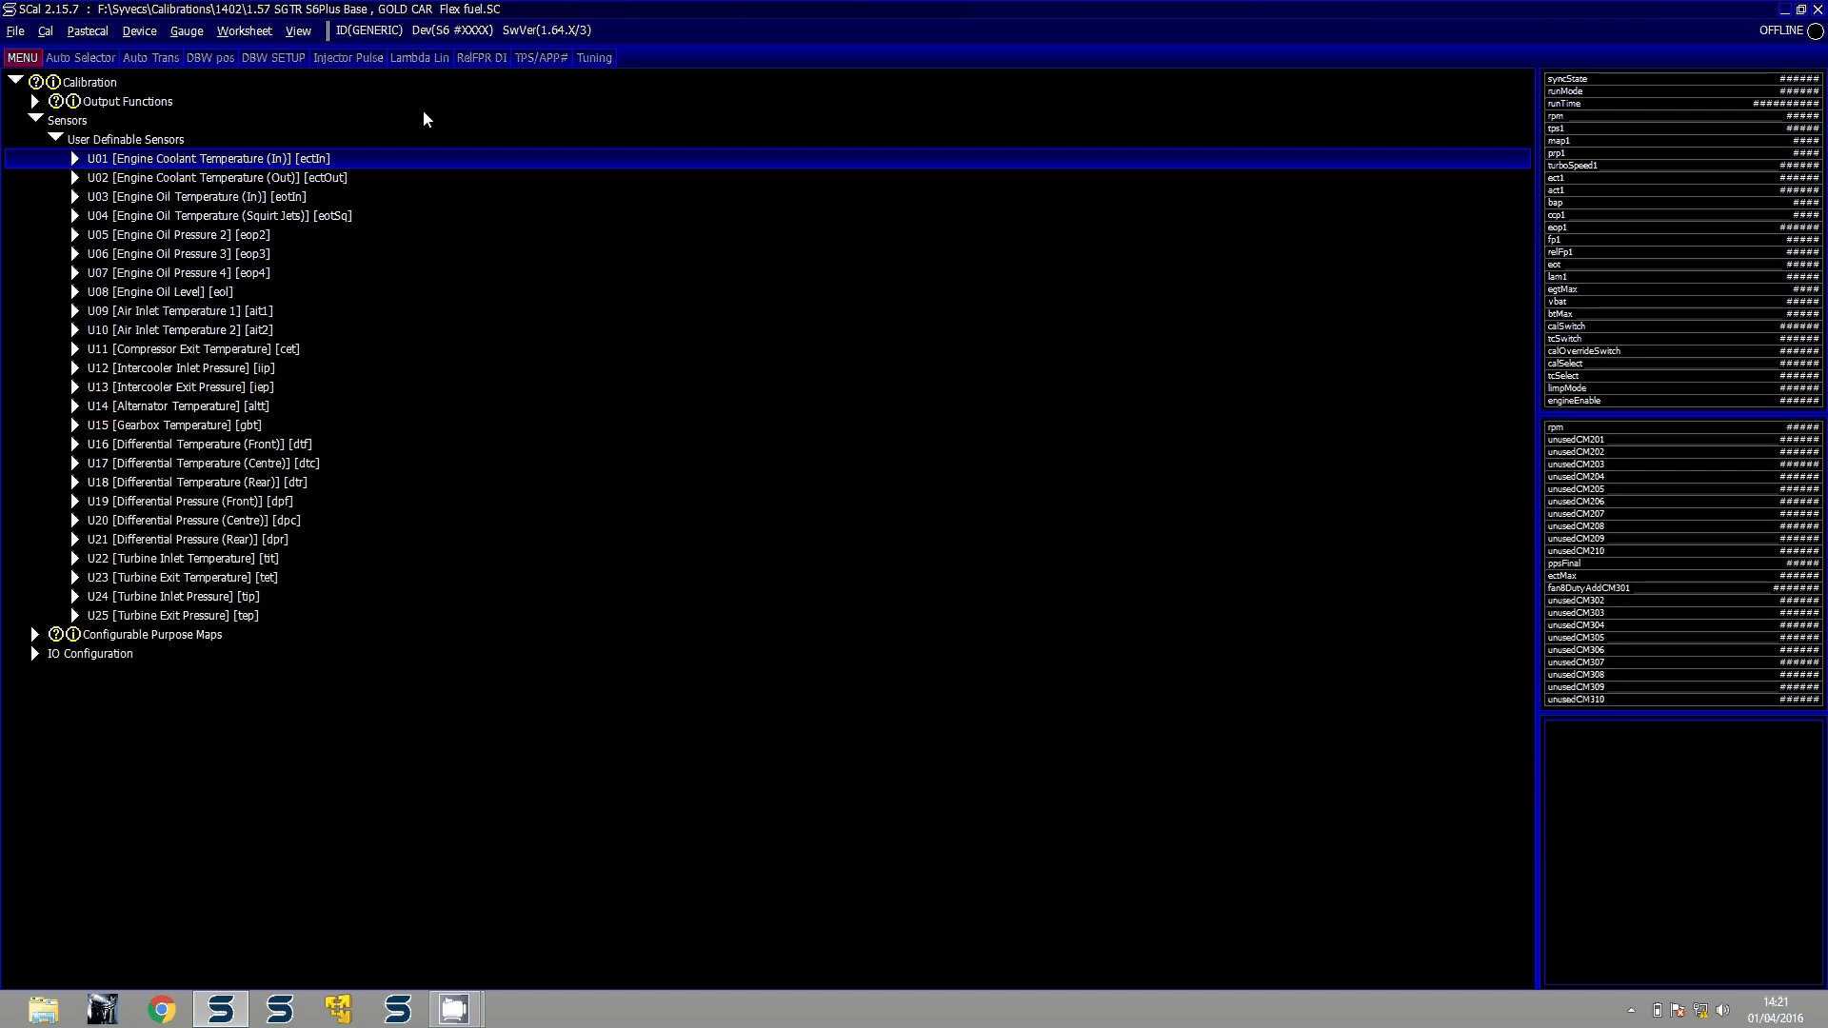
Open the Redefine settings of the U08 sensor and set its full name to Intercooler Exit Pressure
key(Down)
key(Down)
key(Down)
key(Down)
key(Down)
key(Down)
key(Down)
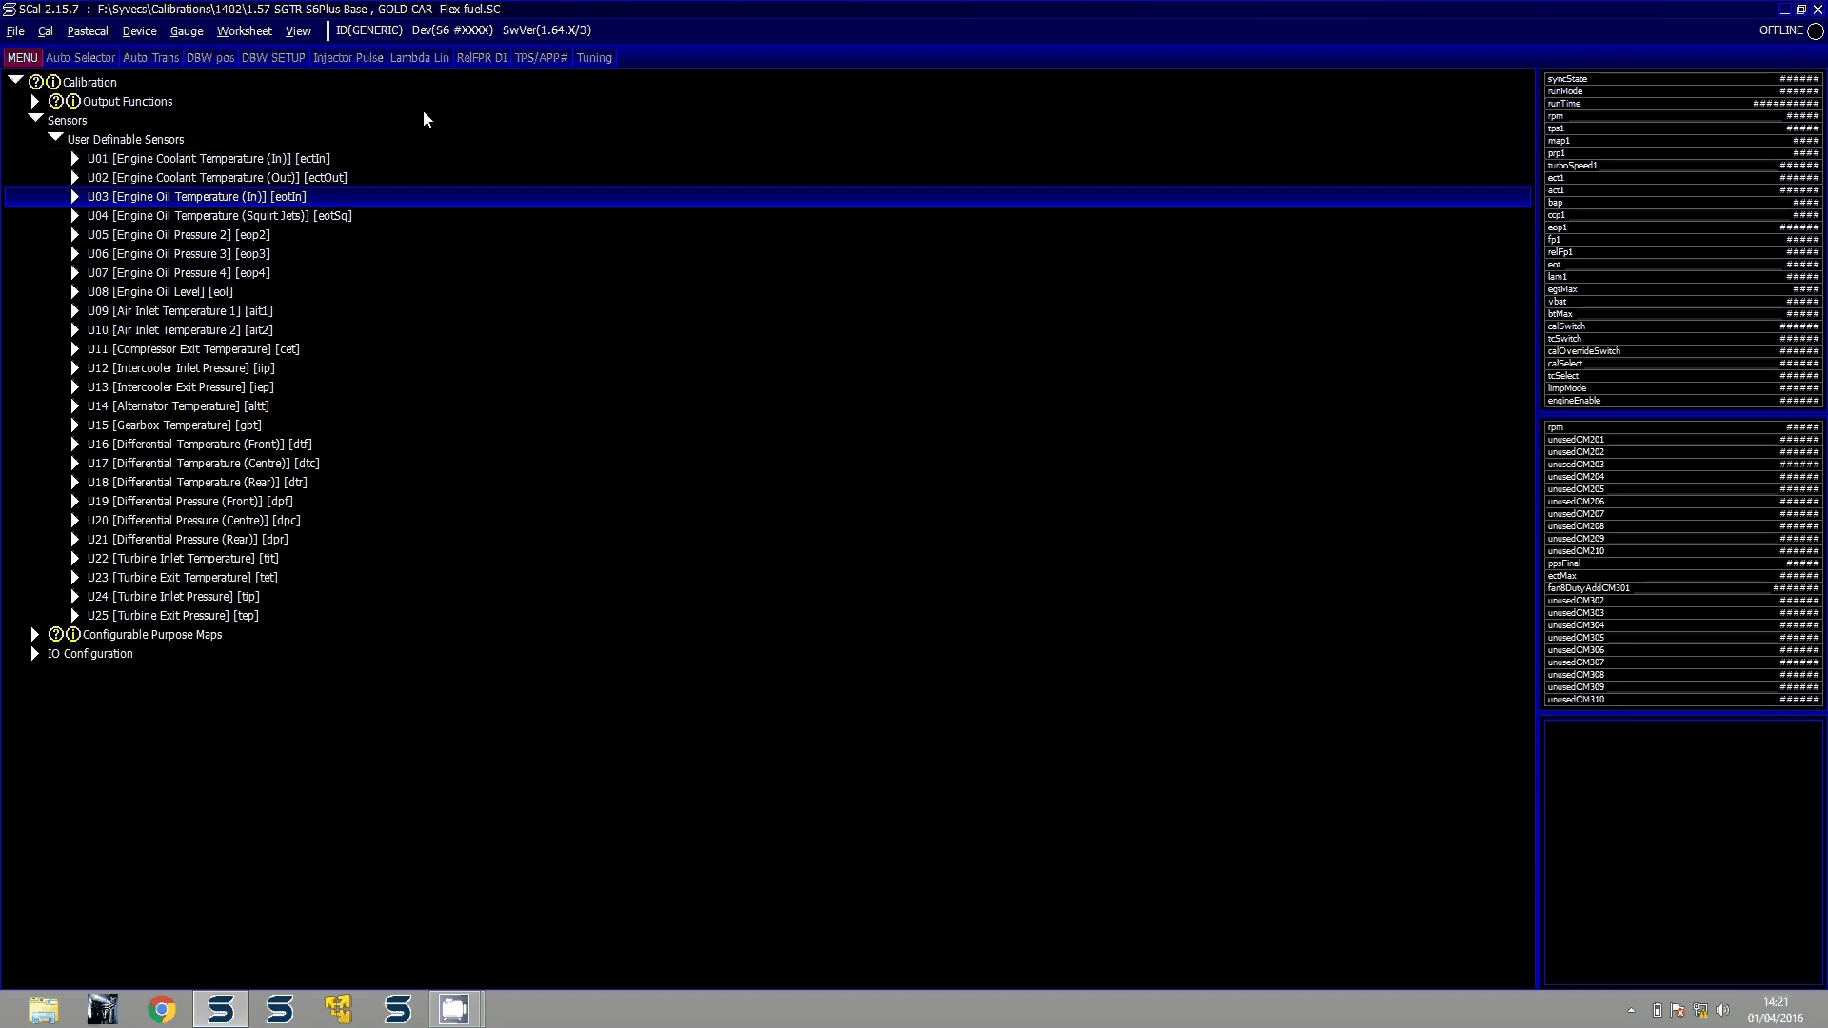
key(Right)
key(Down)
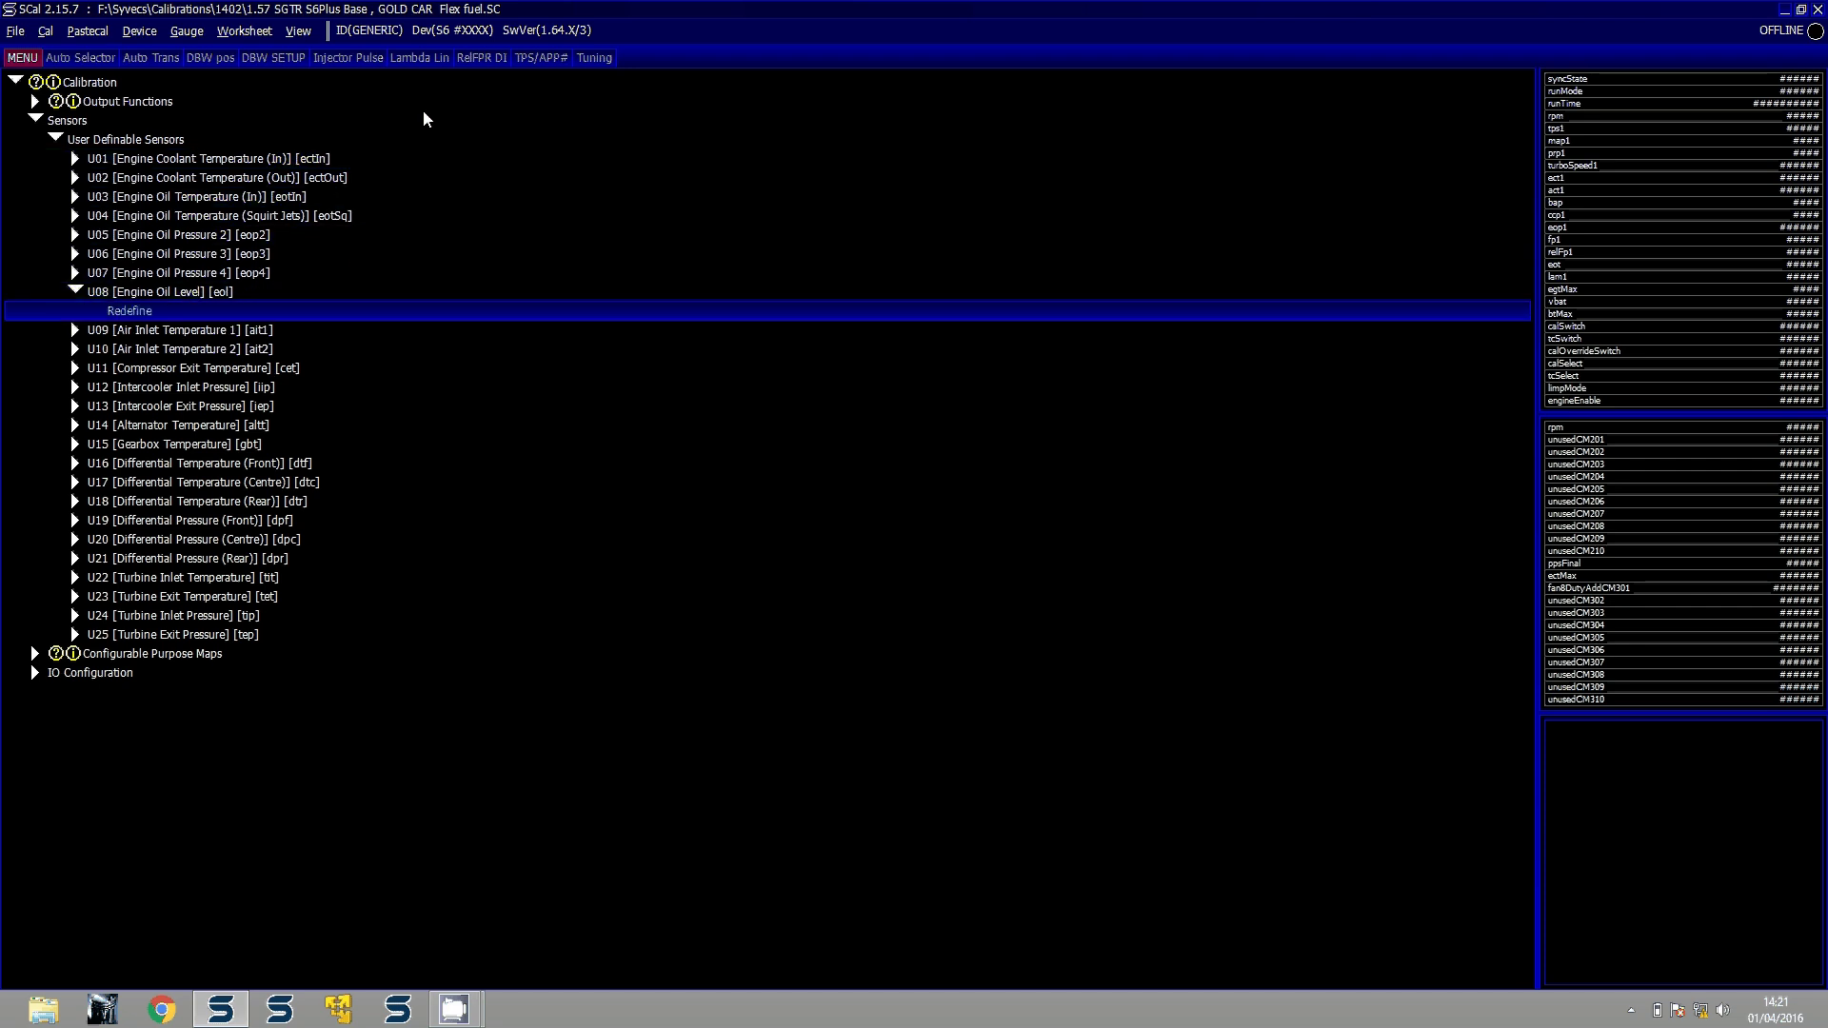
key(Return)
click(937, 386)
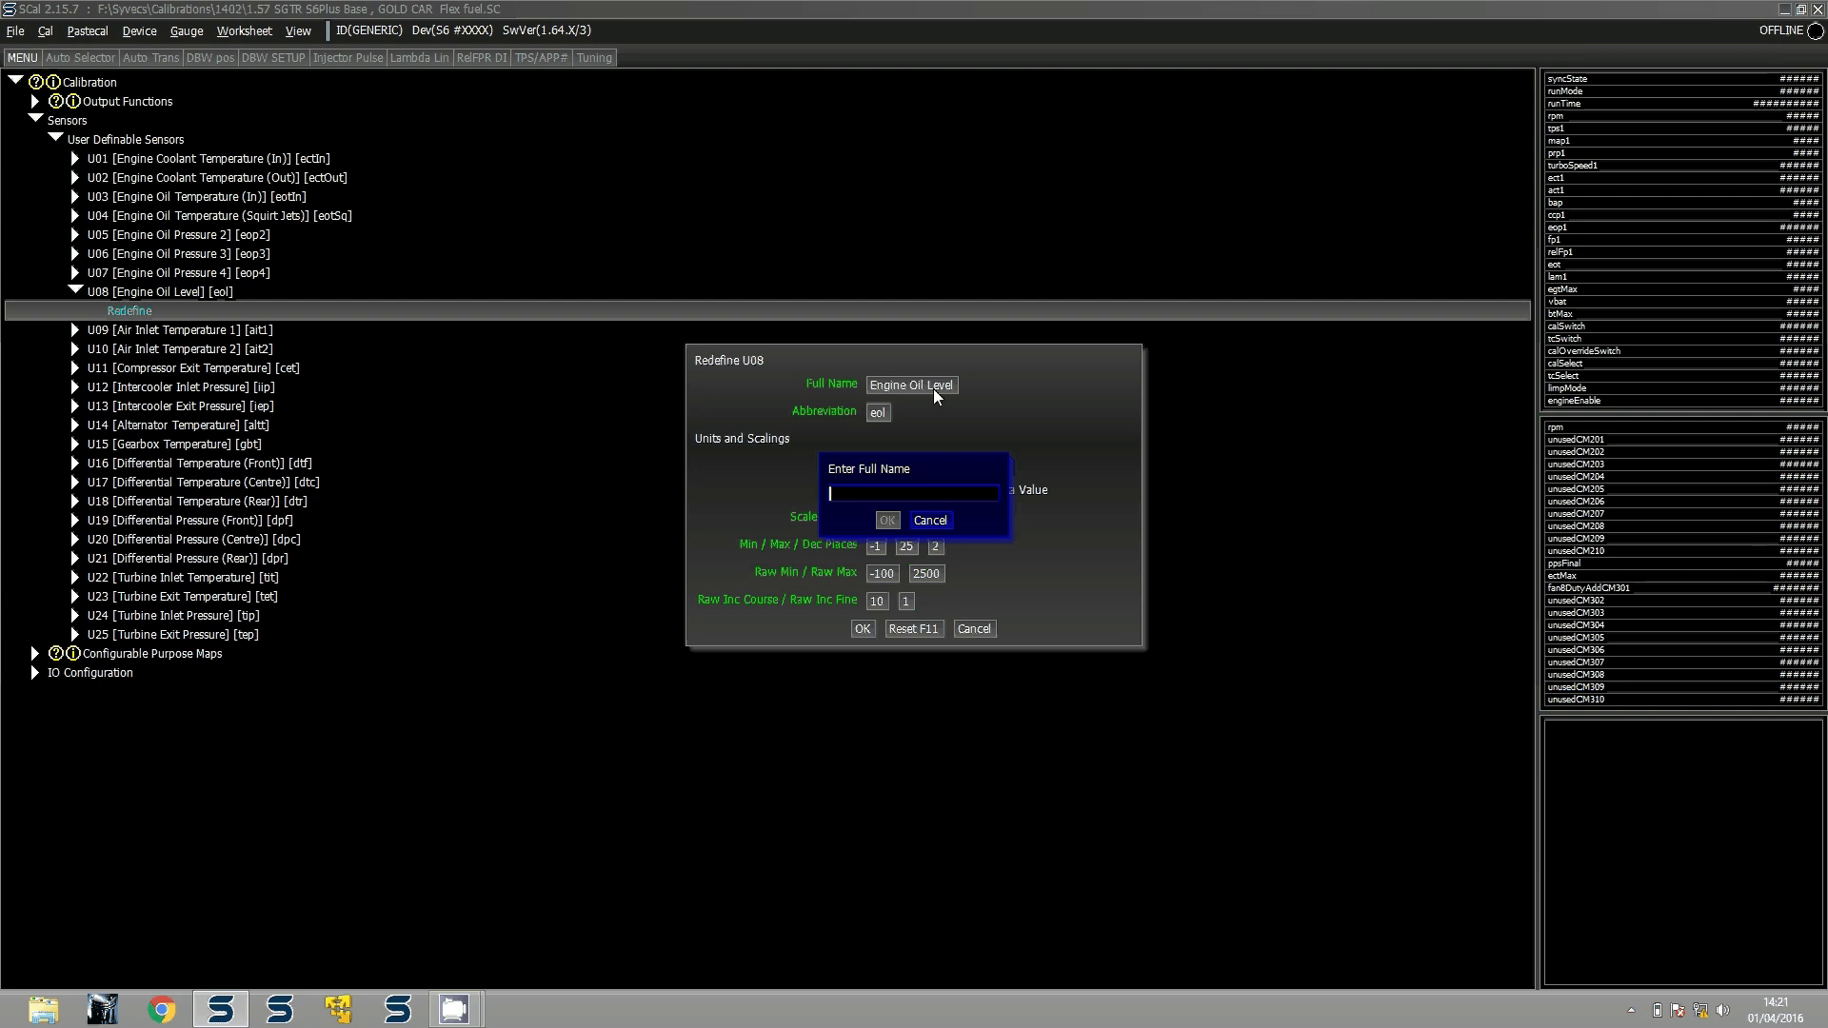
text(Intercooler Exit pressure)
key(Return)
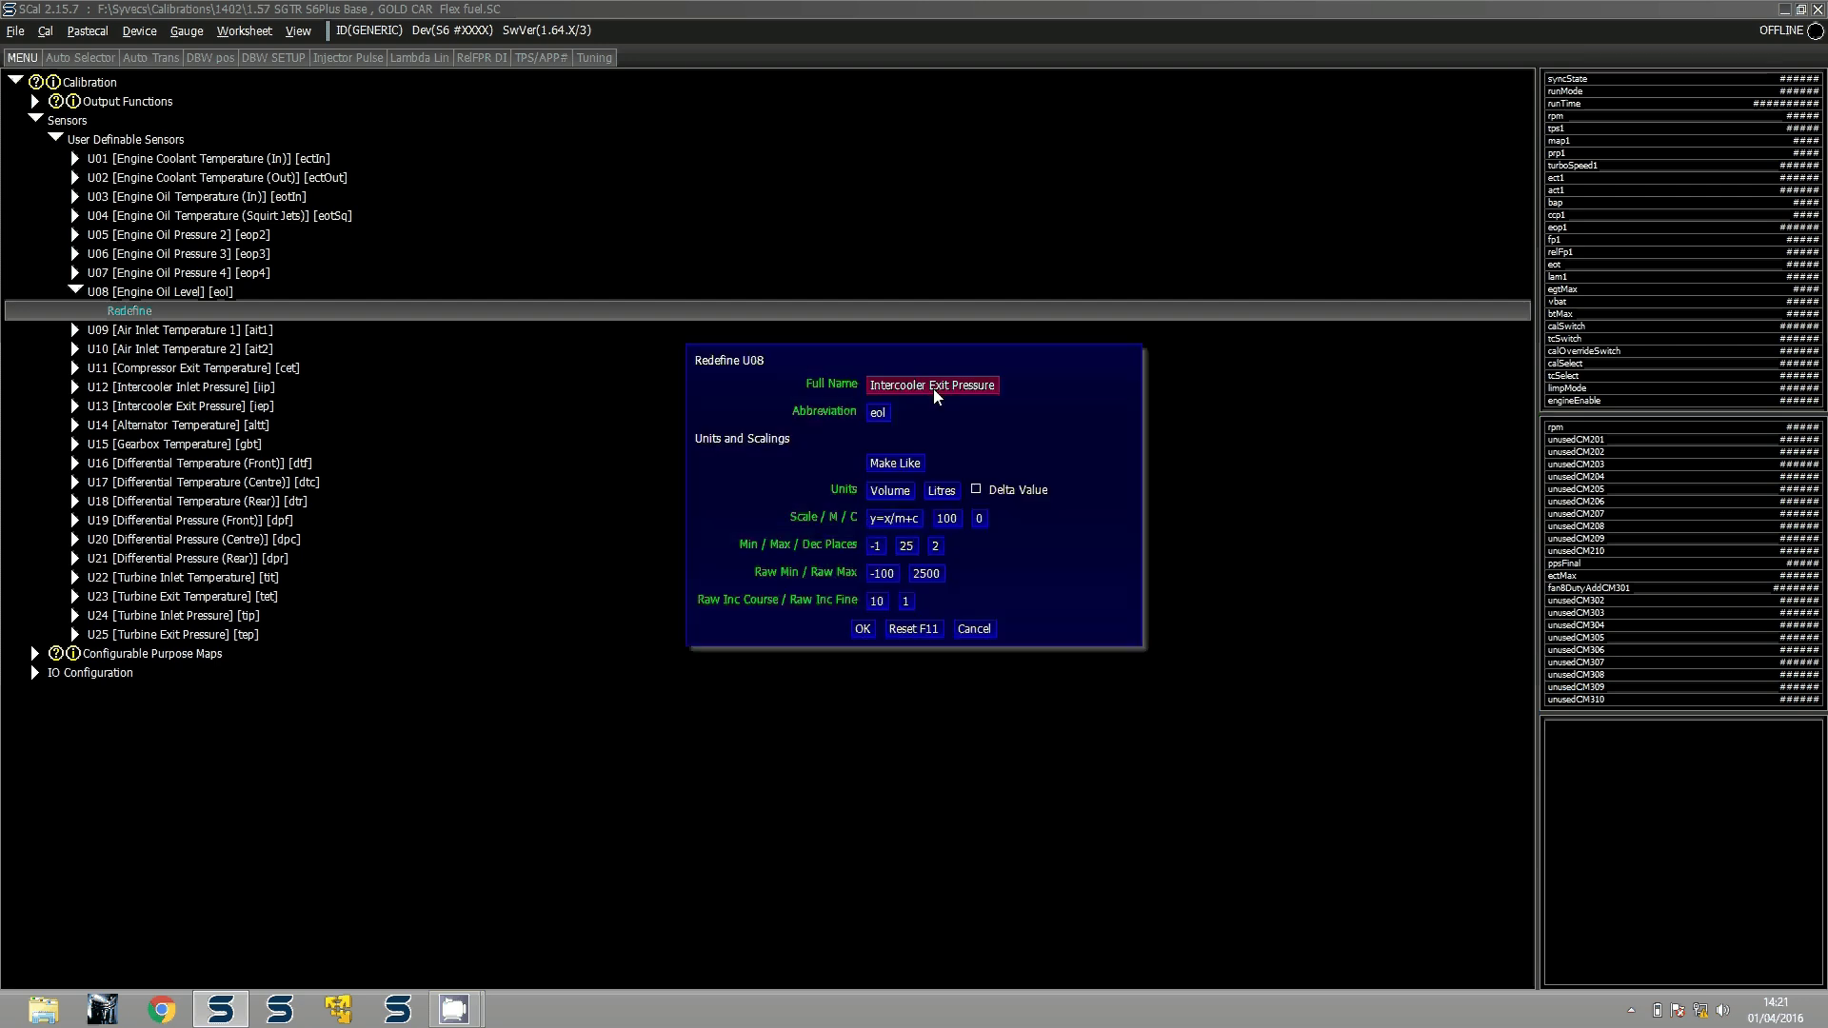
Set the abbreviation of the U08 sensor to INTExitPress
click(876, 415)
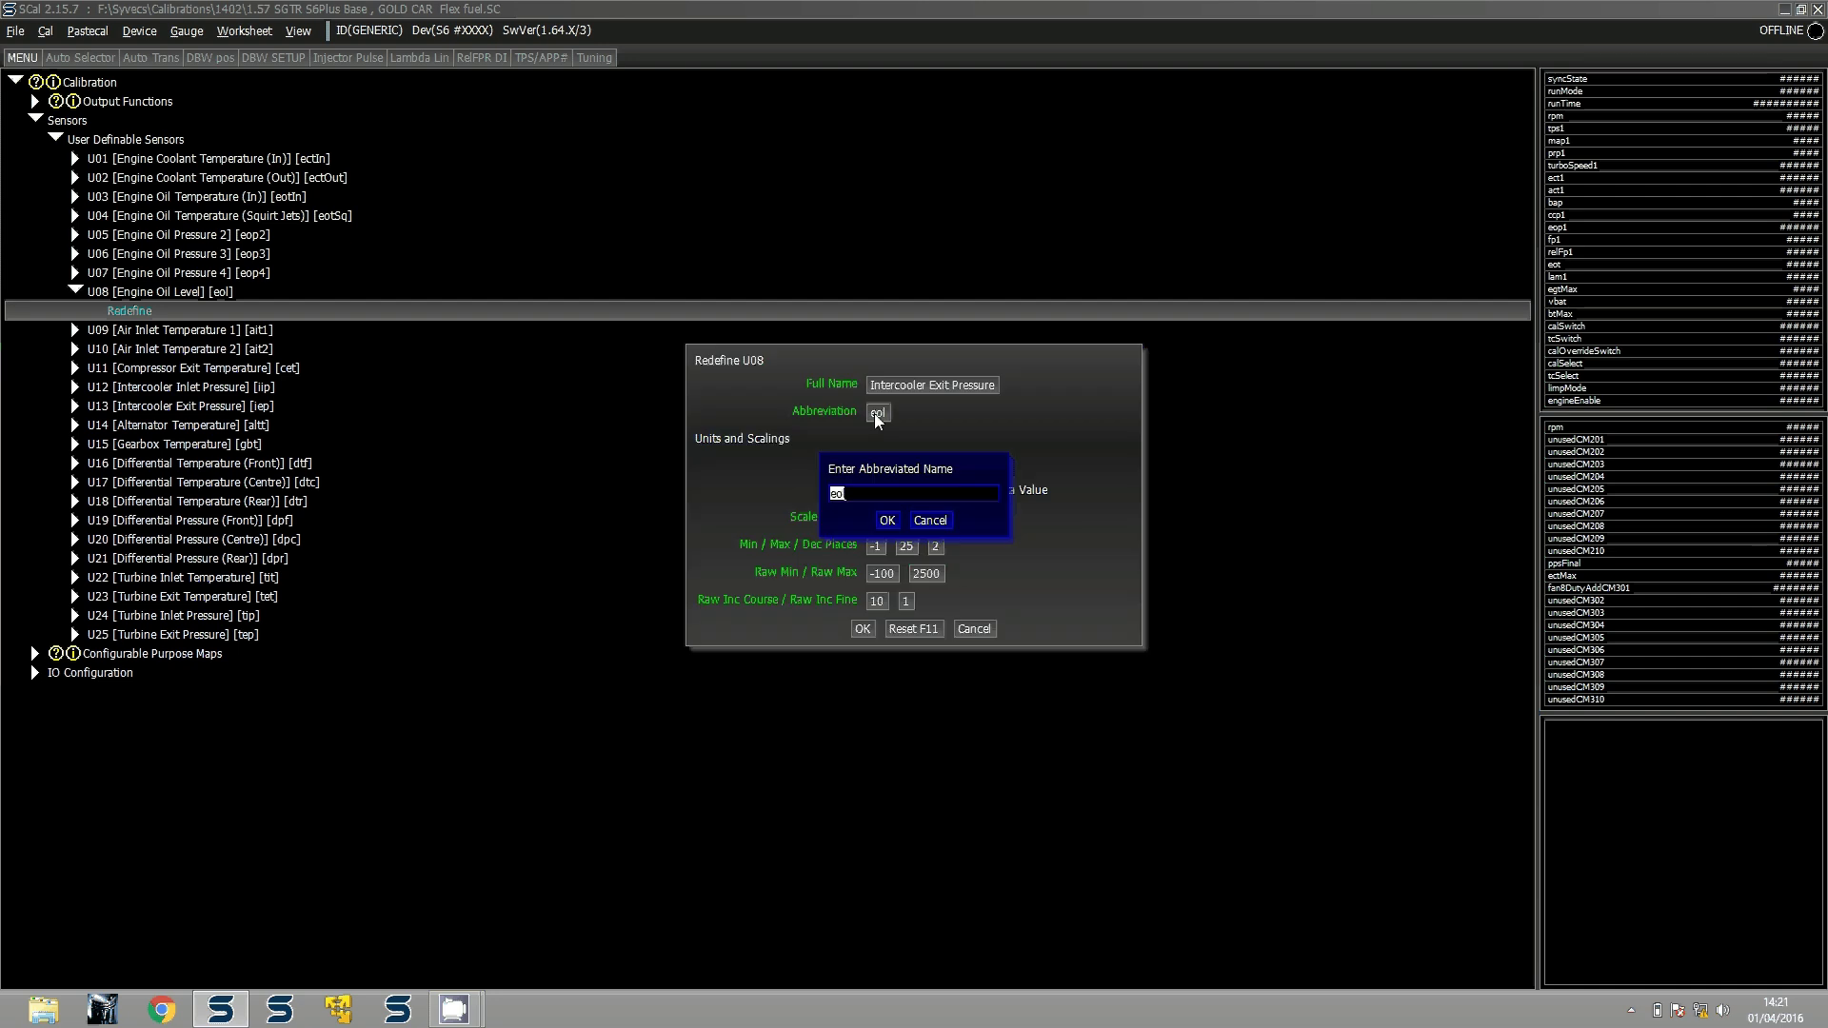
text(INTExitPress)
key(Return)
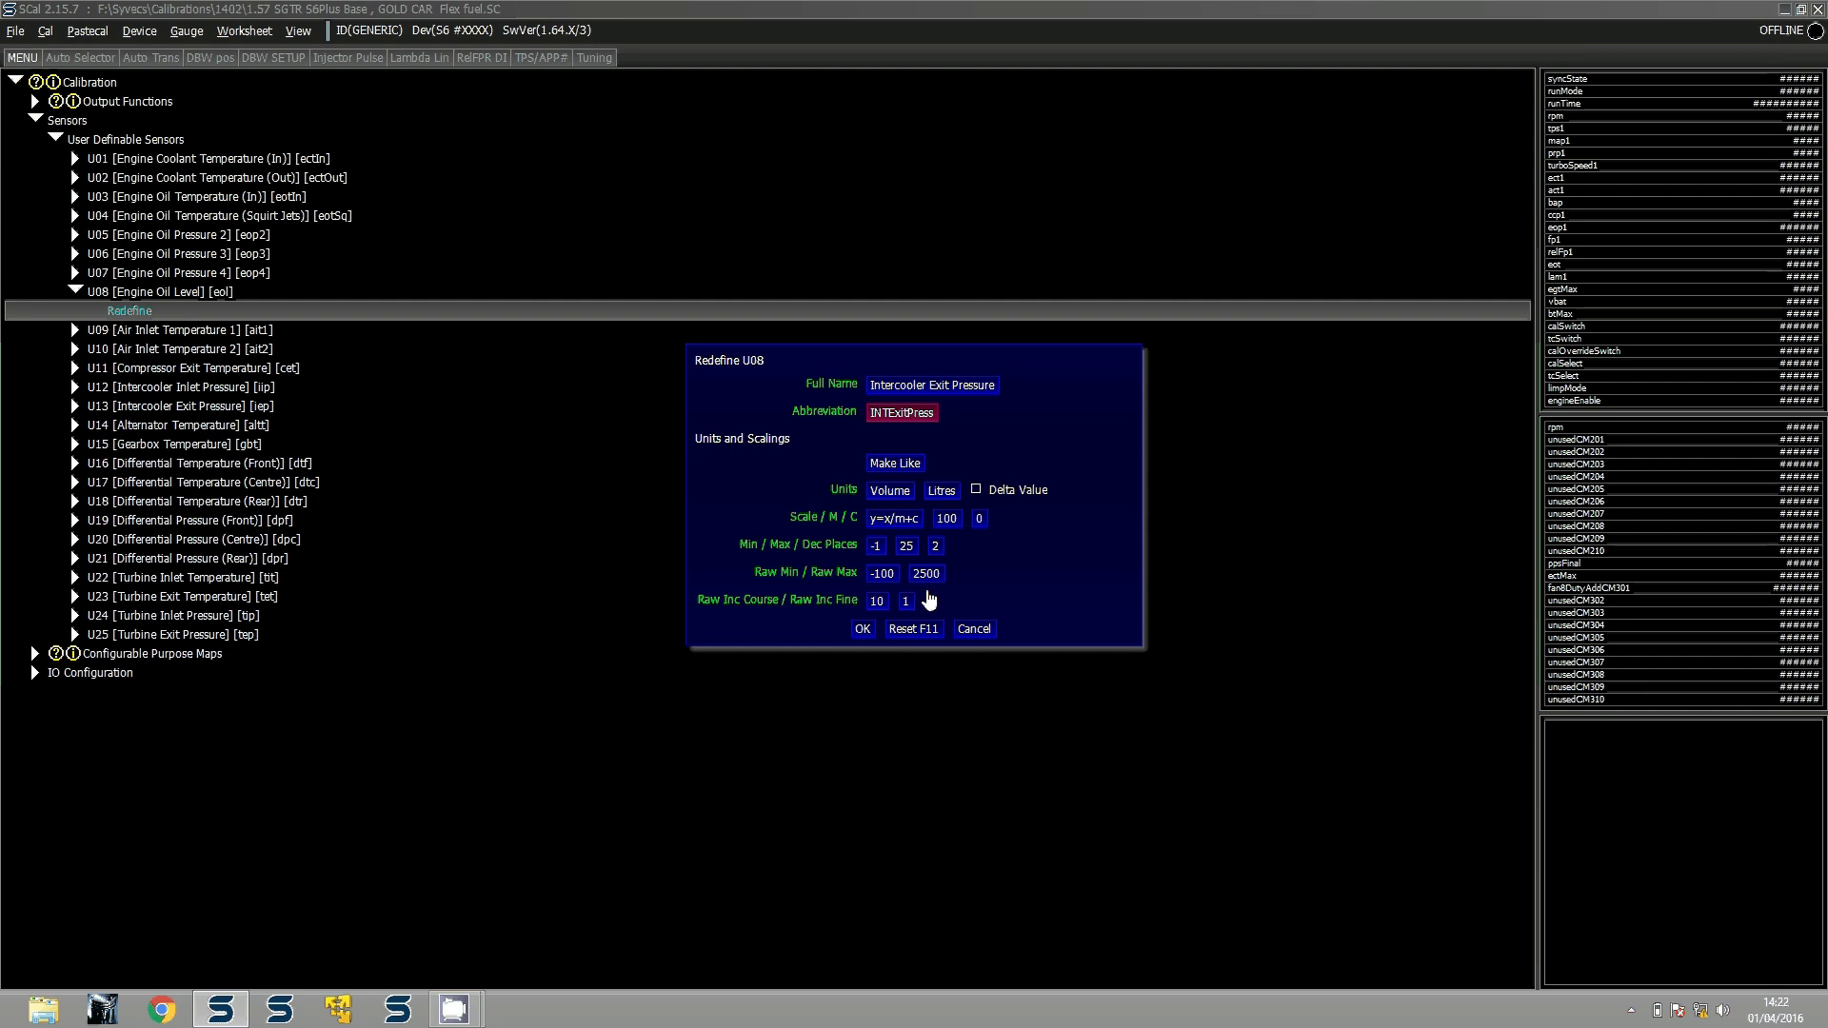
Duplicate the units and scaling settings of eop1 for the U08 sensor using Make Like
click(894, 464)
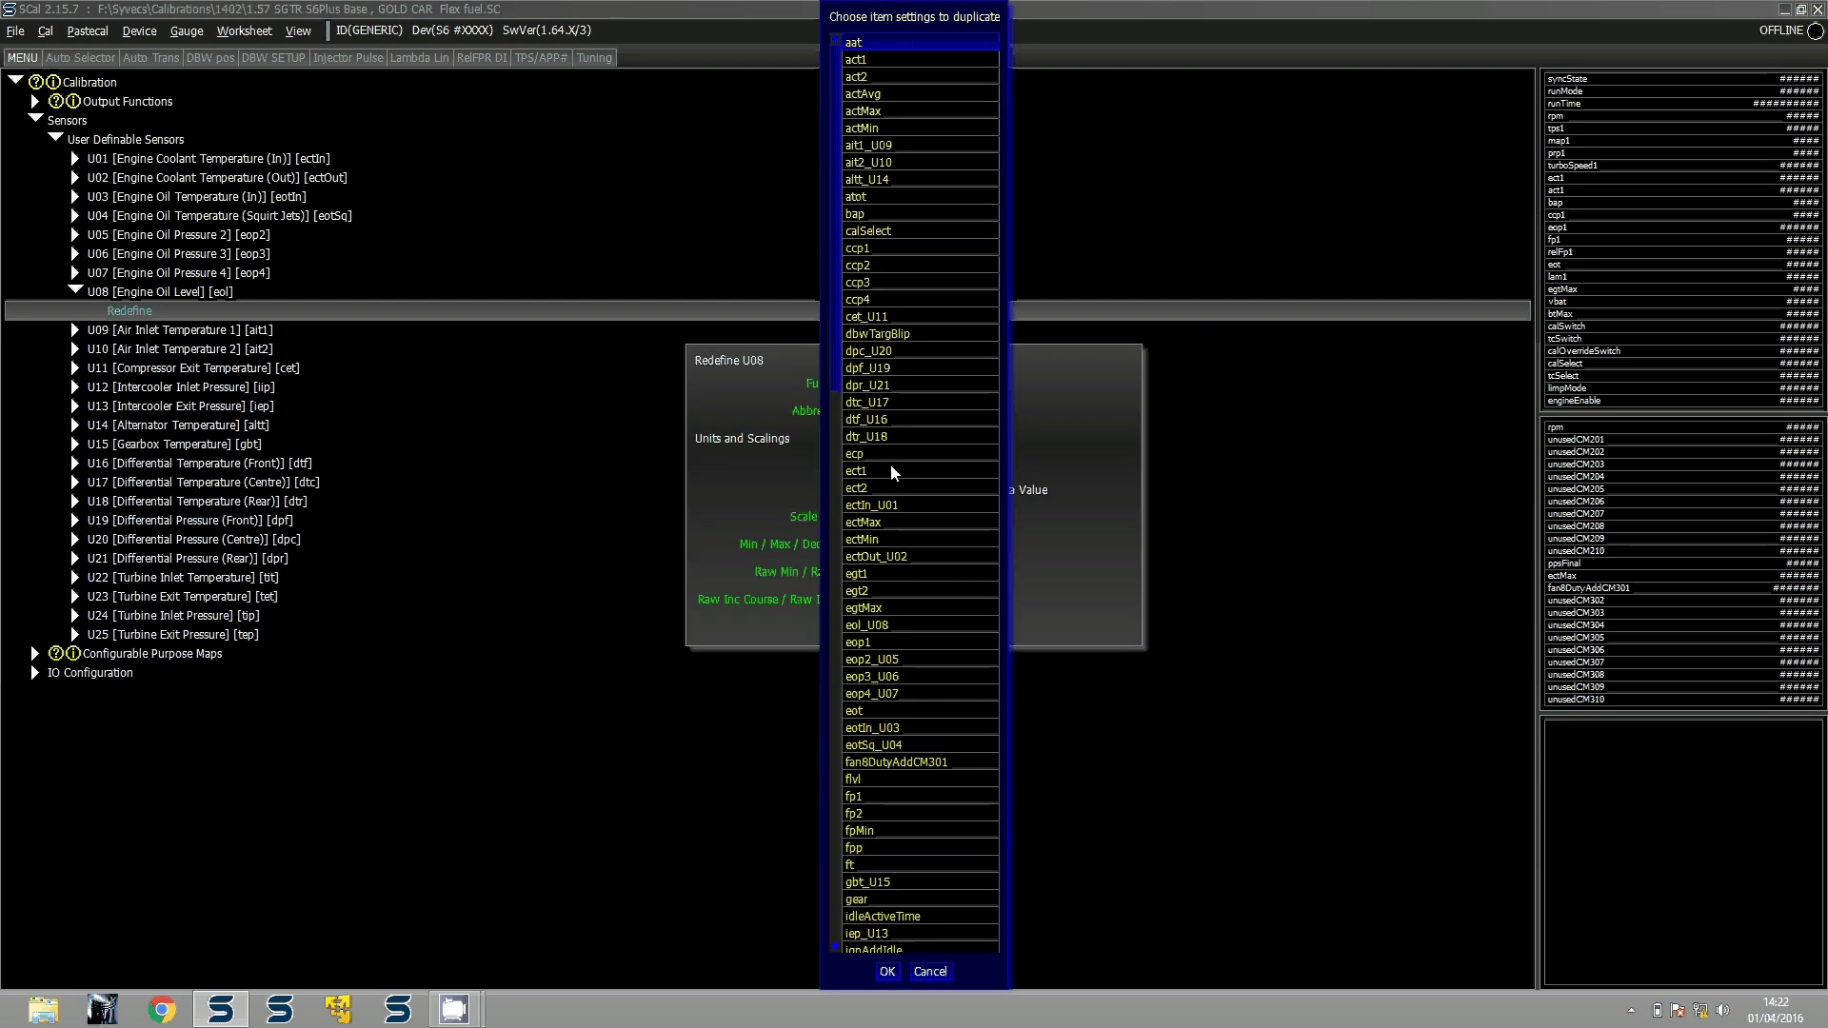
text(e)
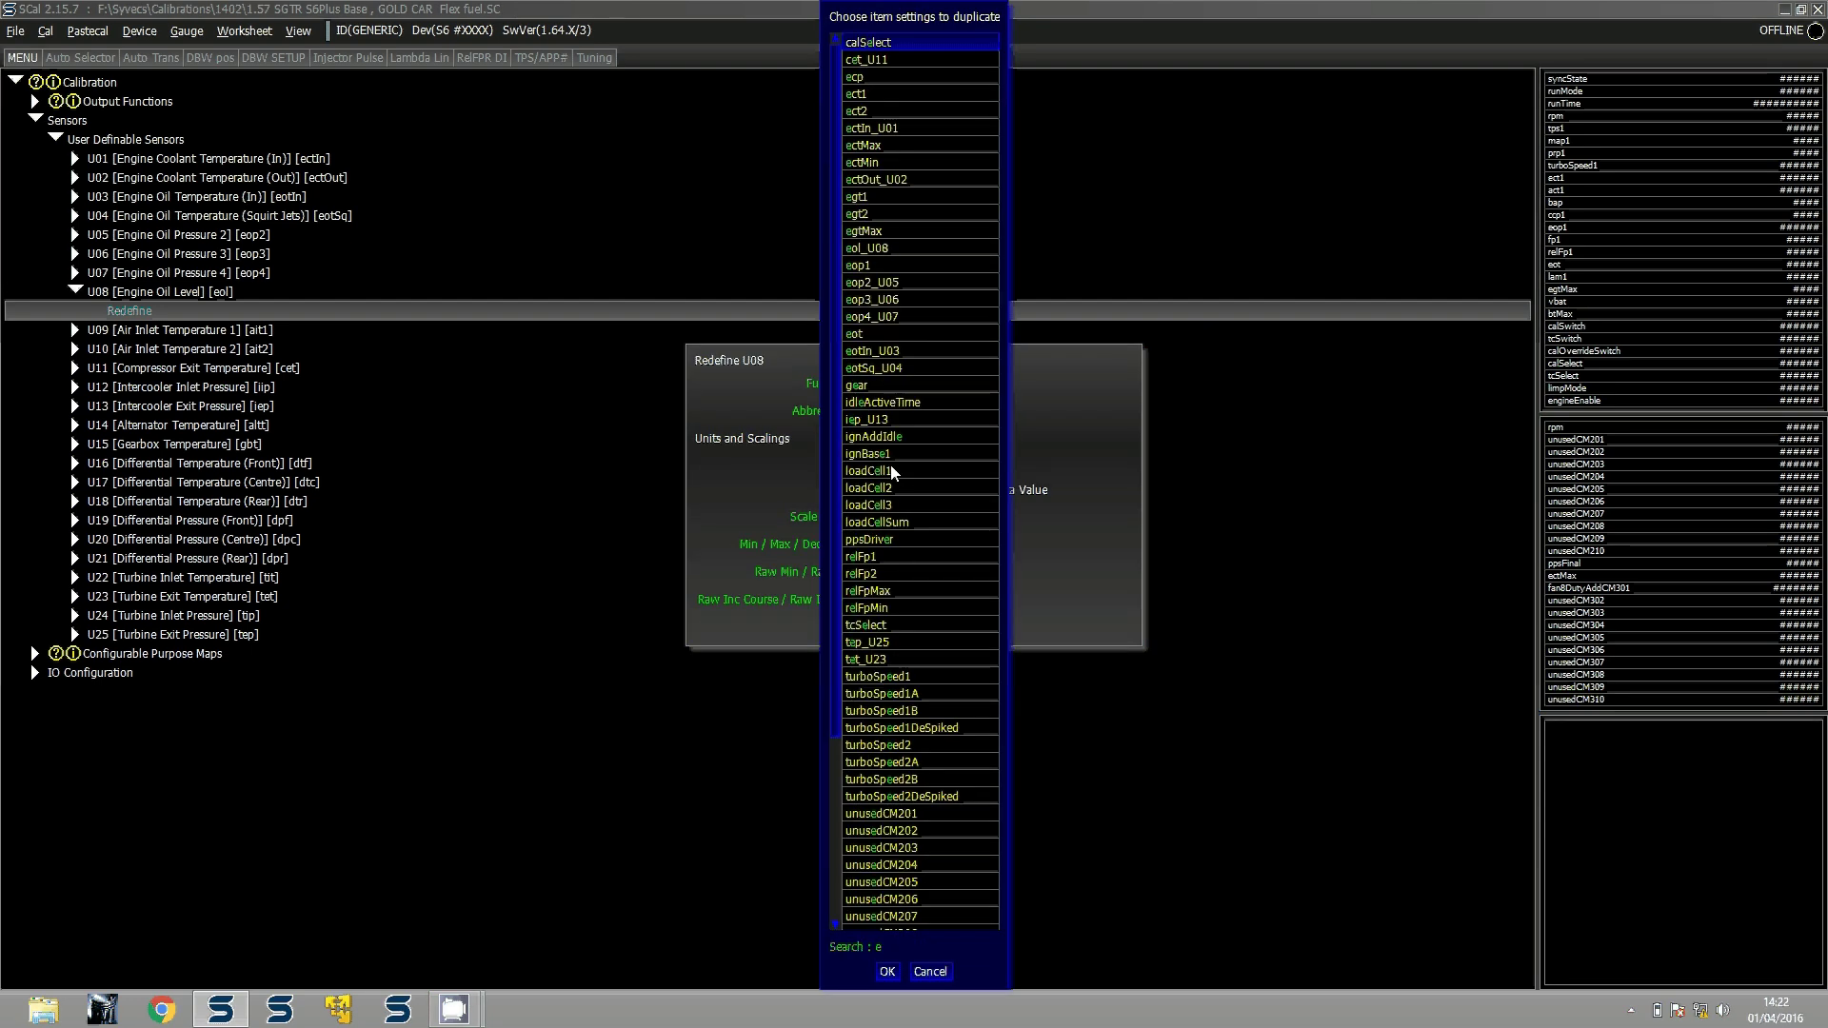
text(o)
key(Down)
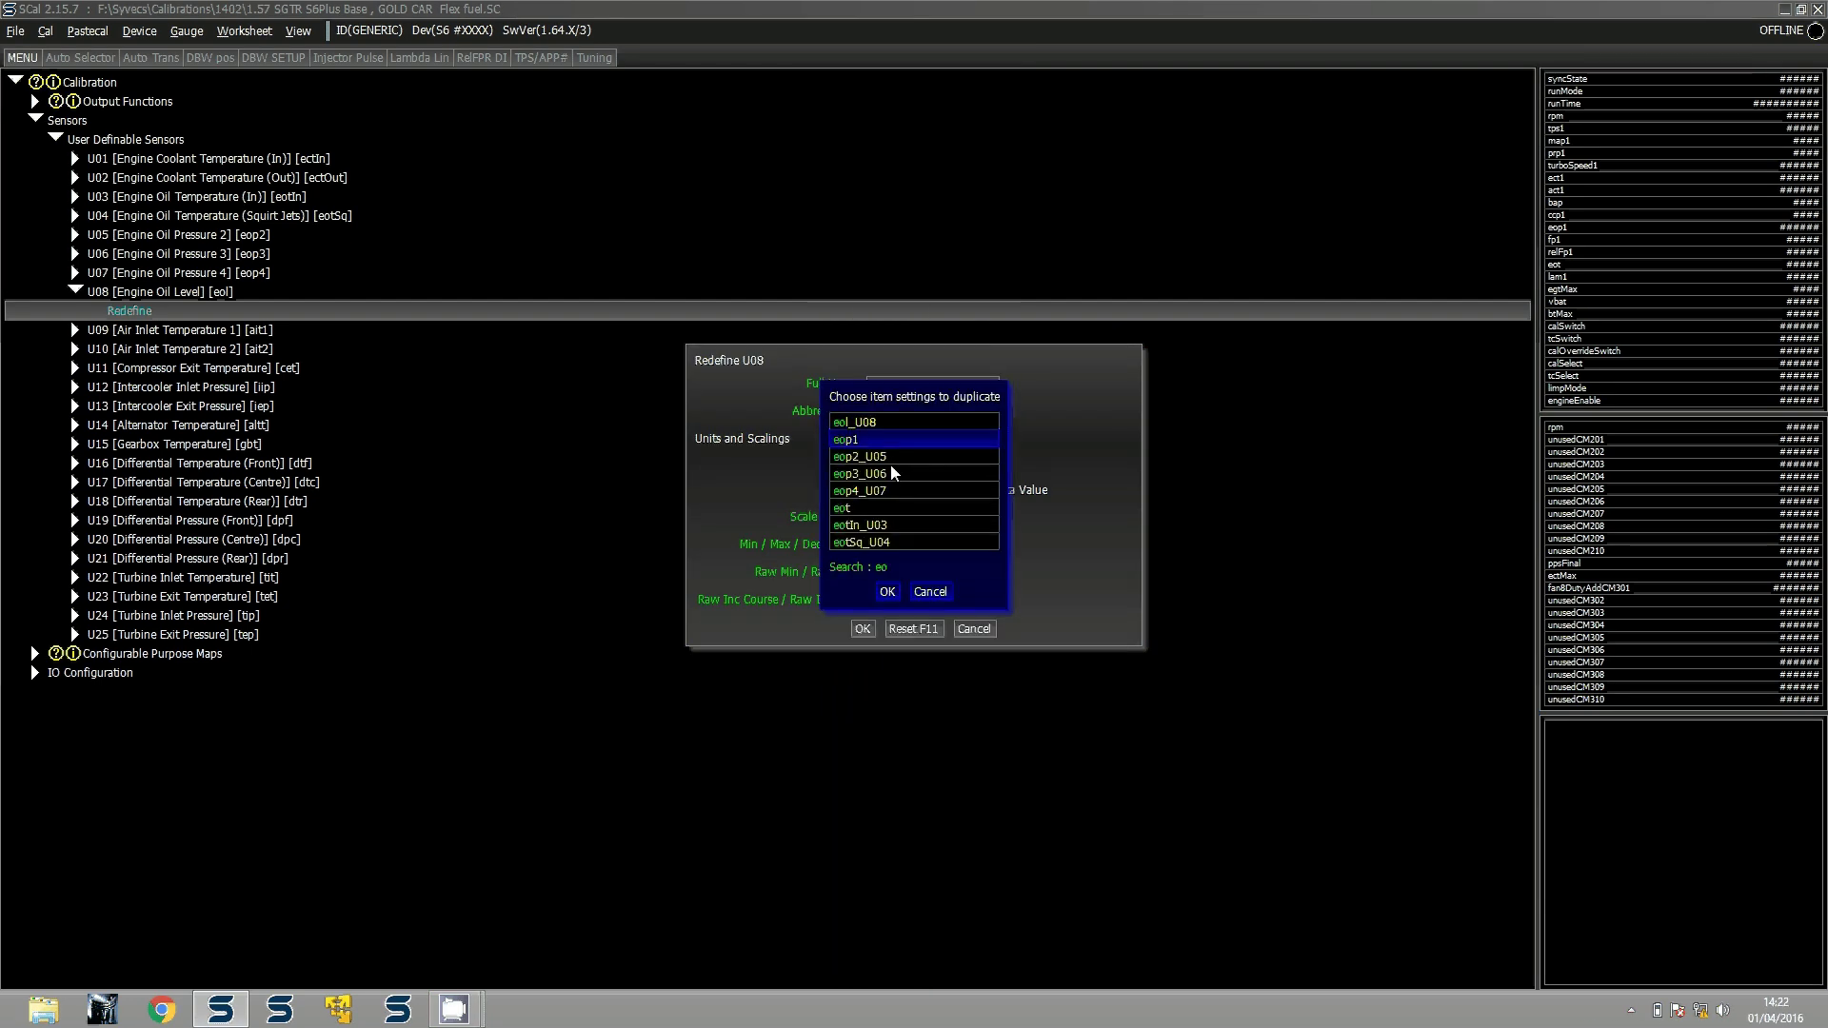
key(Return)
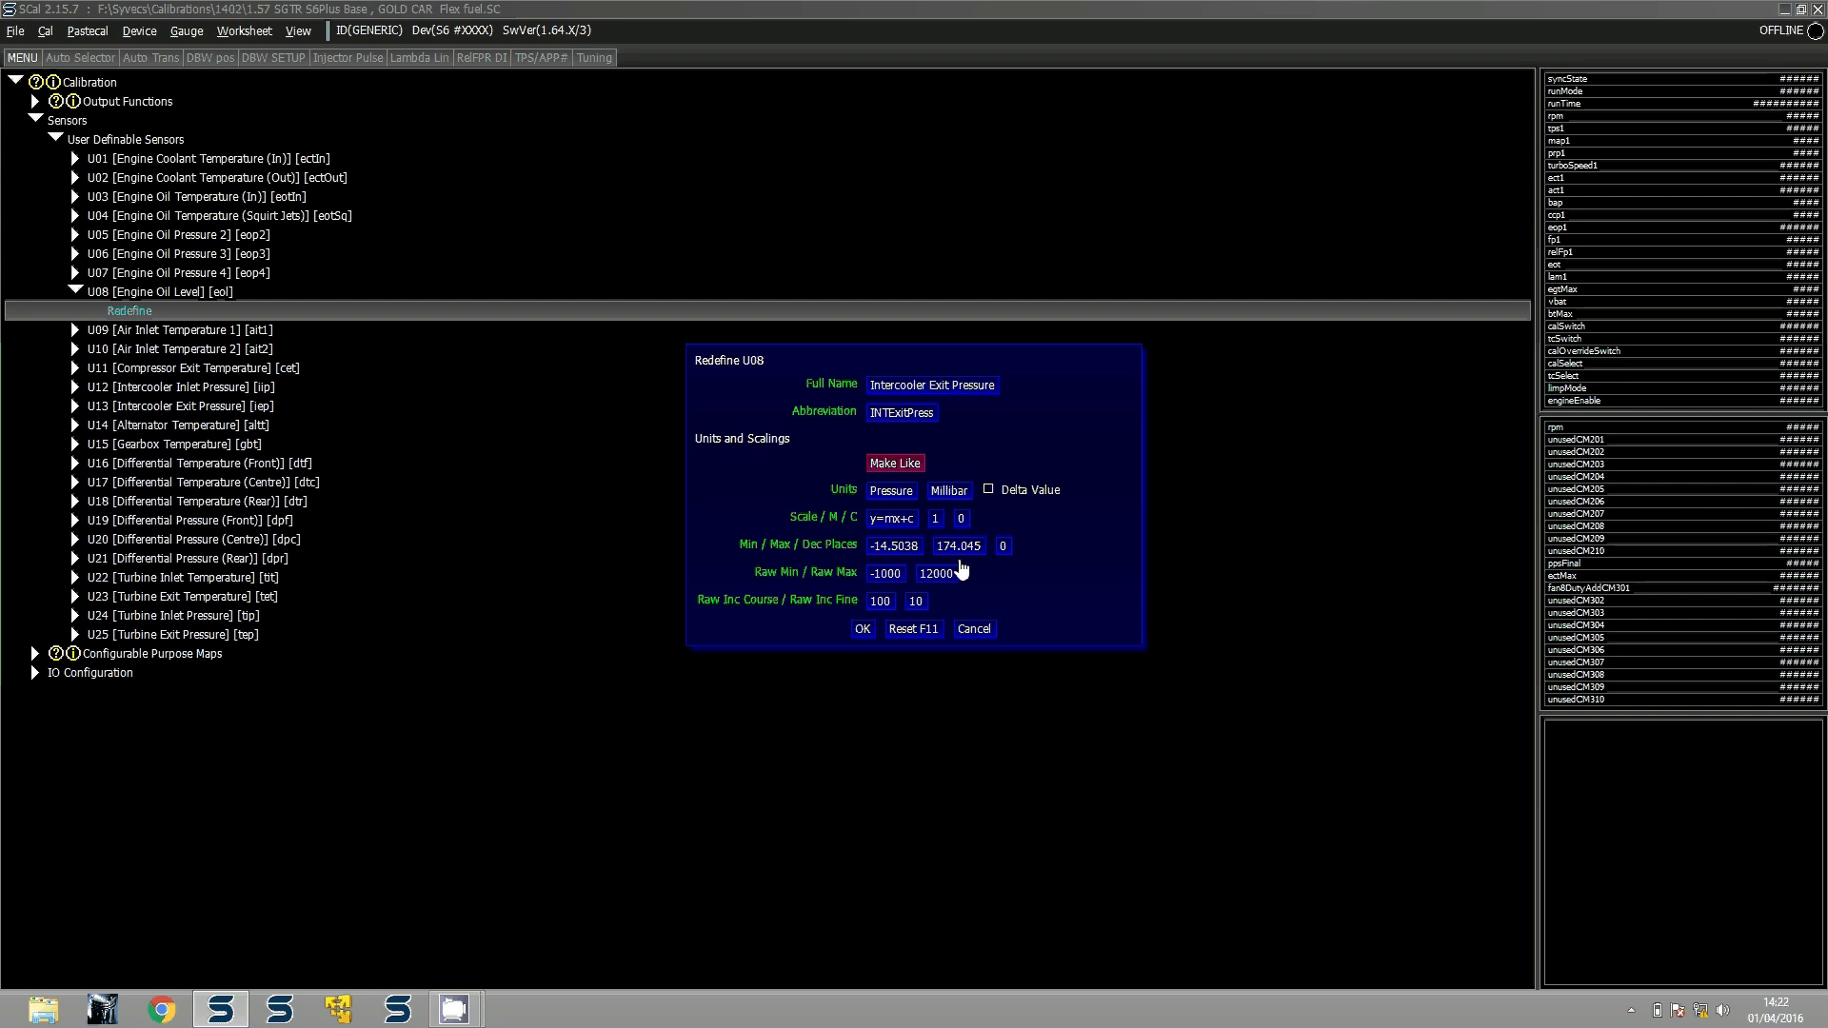
Review the maximum engineering value and pressure unit choices, apply the U08 redefinition, and collapse the sensor's entry
click(970, 549)
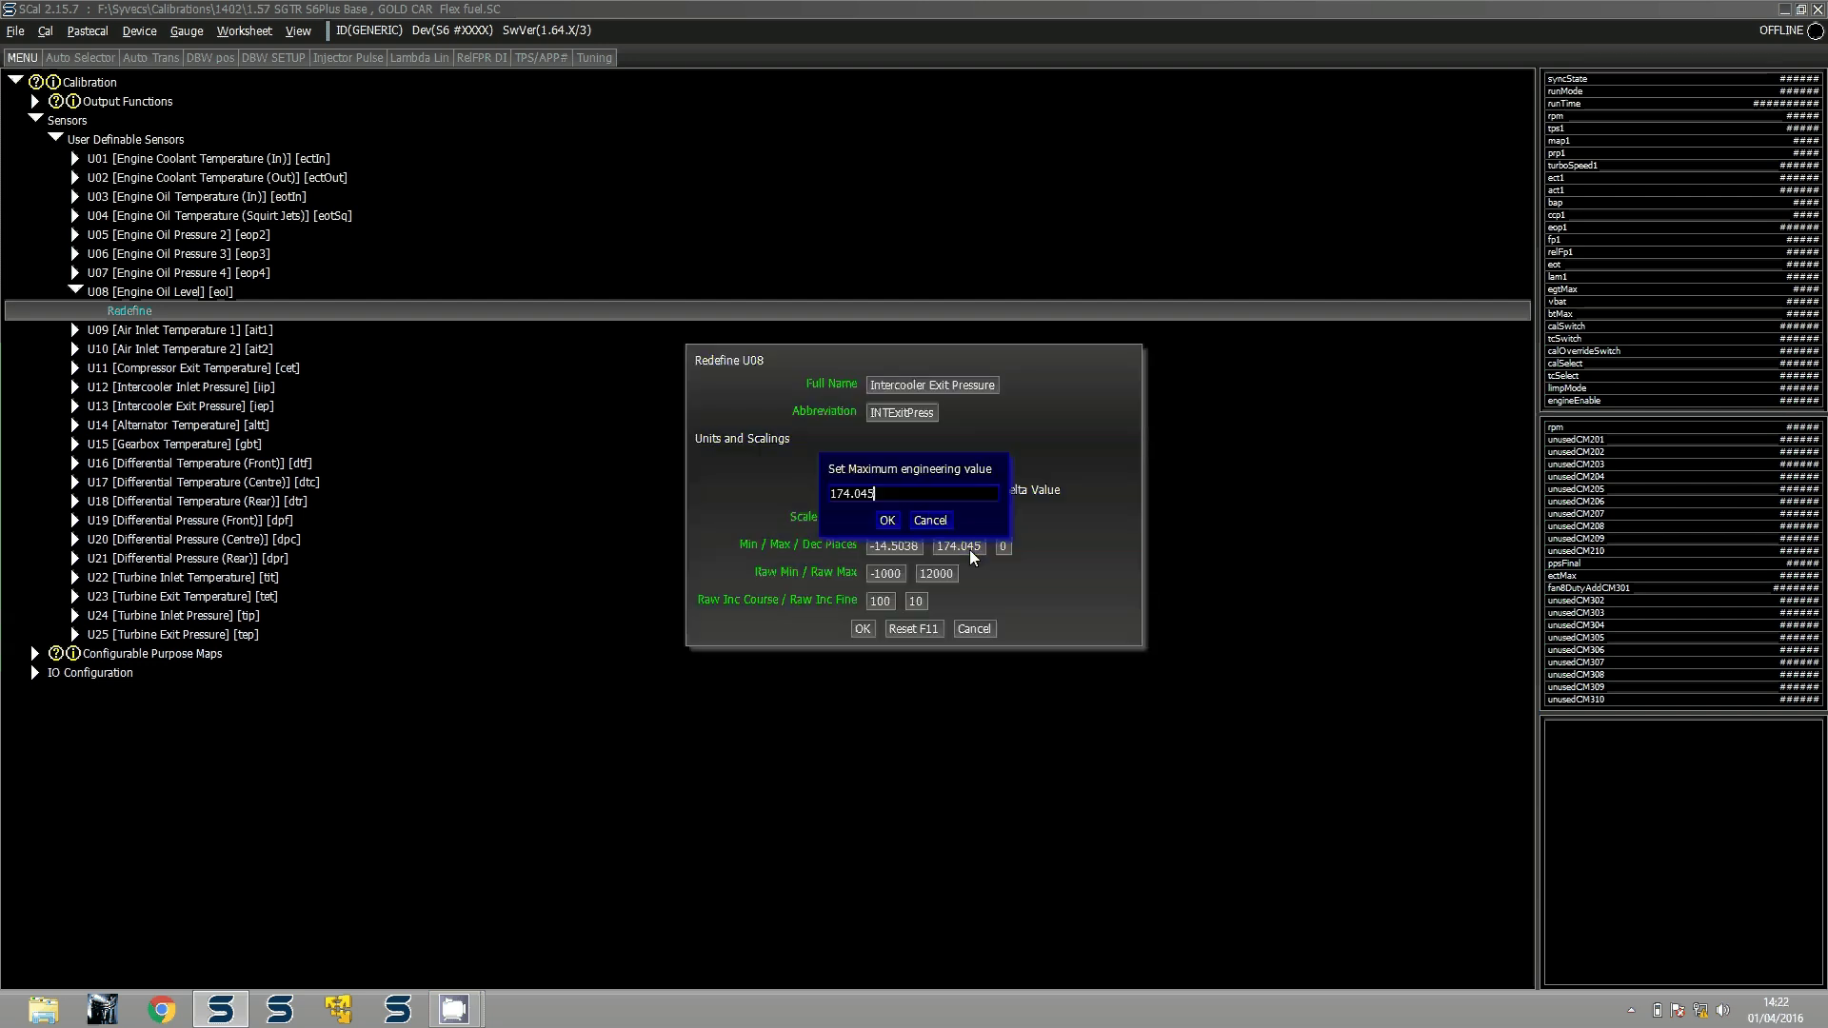
key(Return)
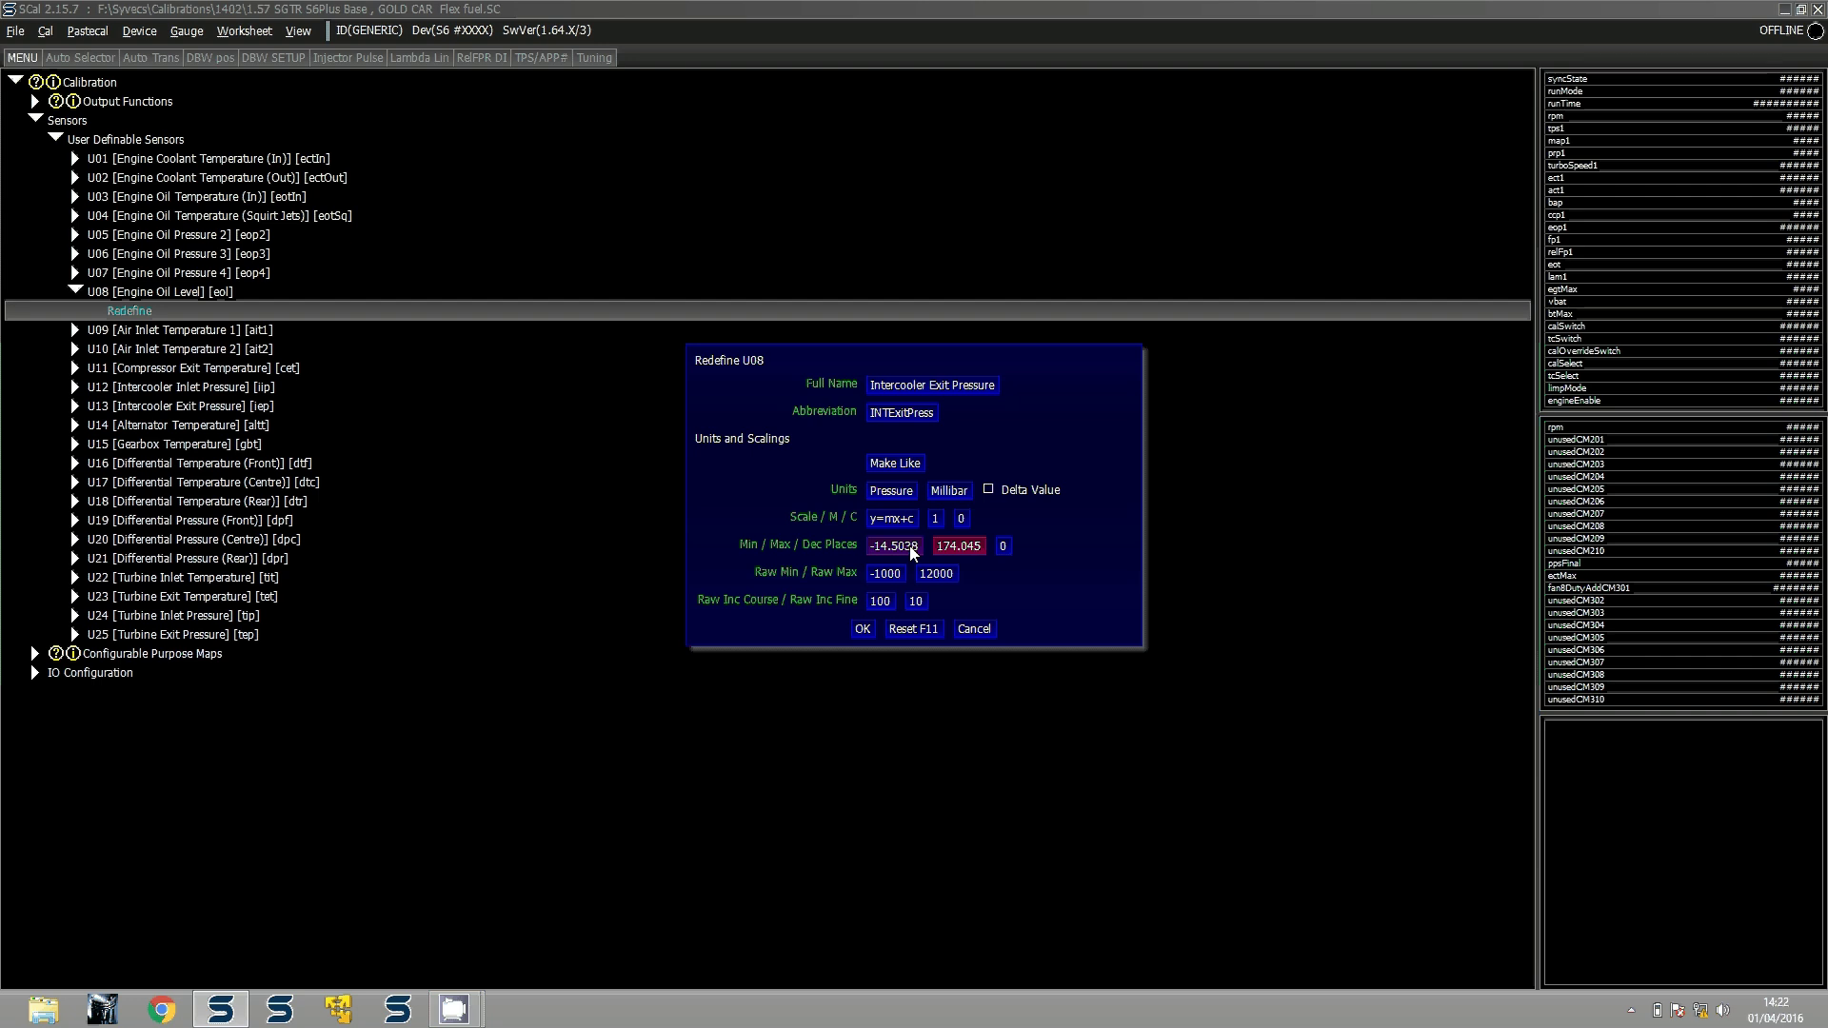
click(943, 492)
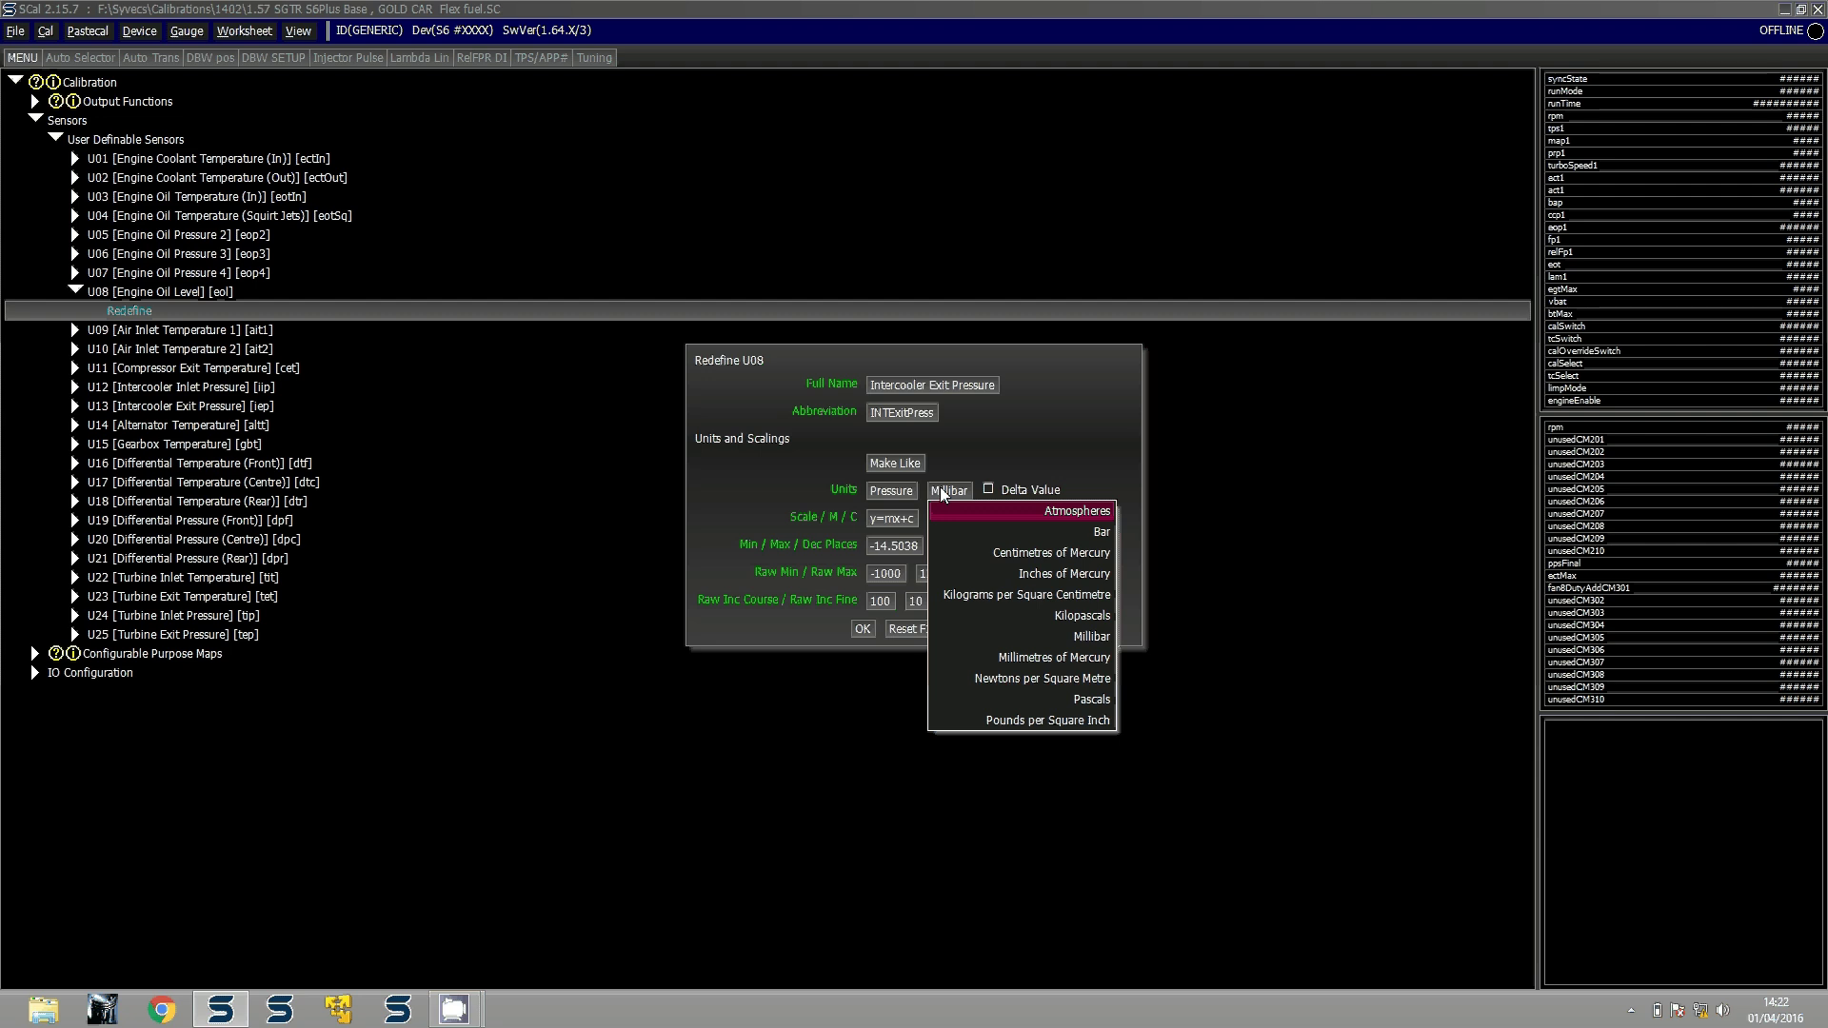
click(941, 495)
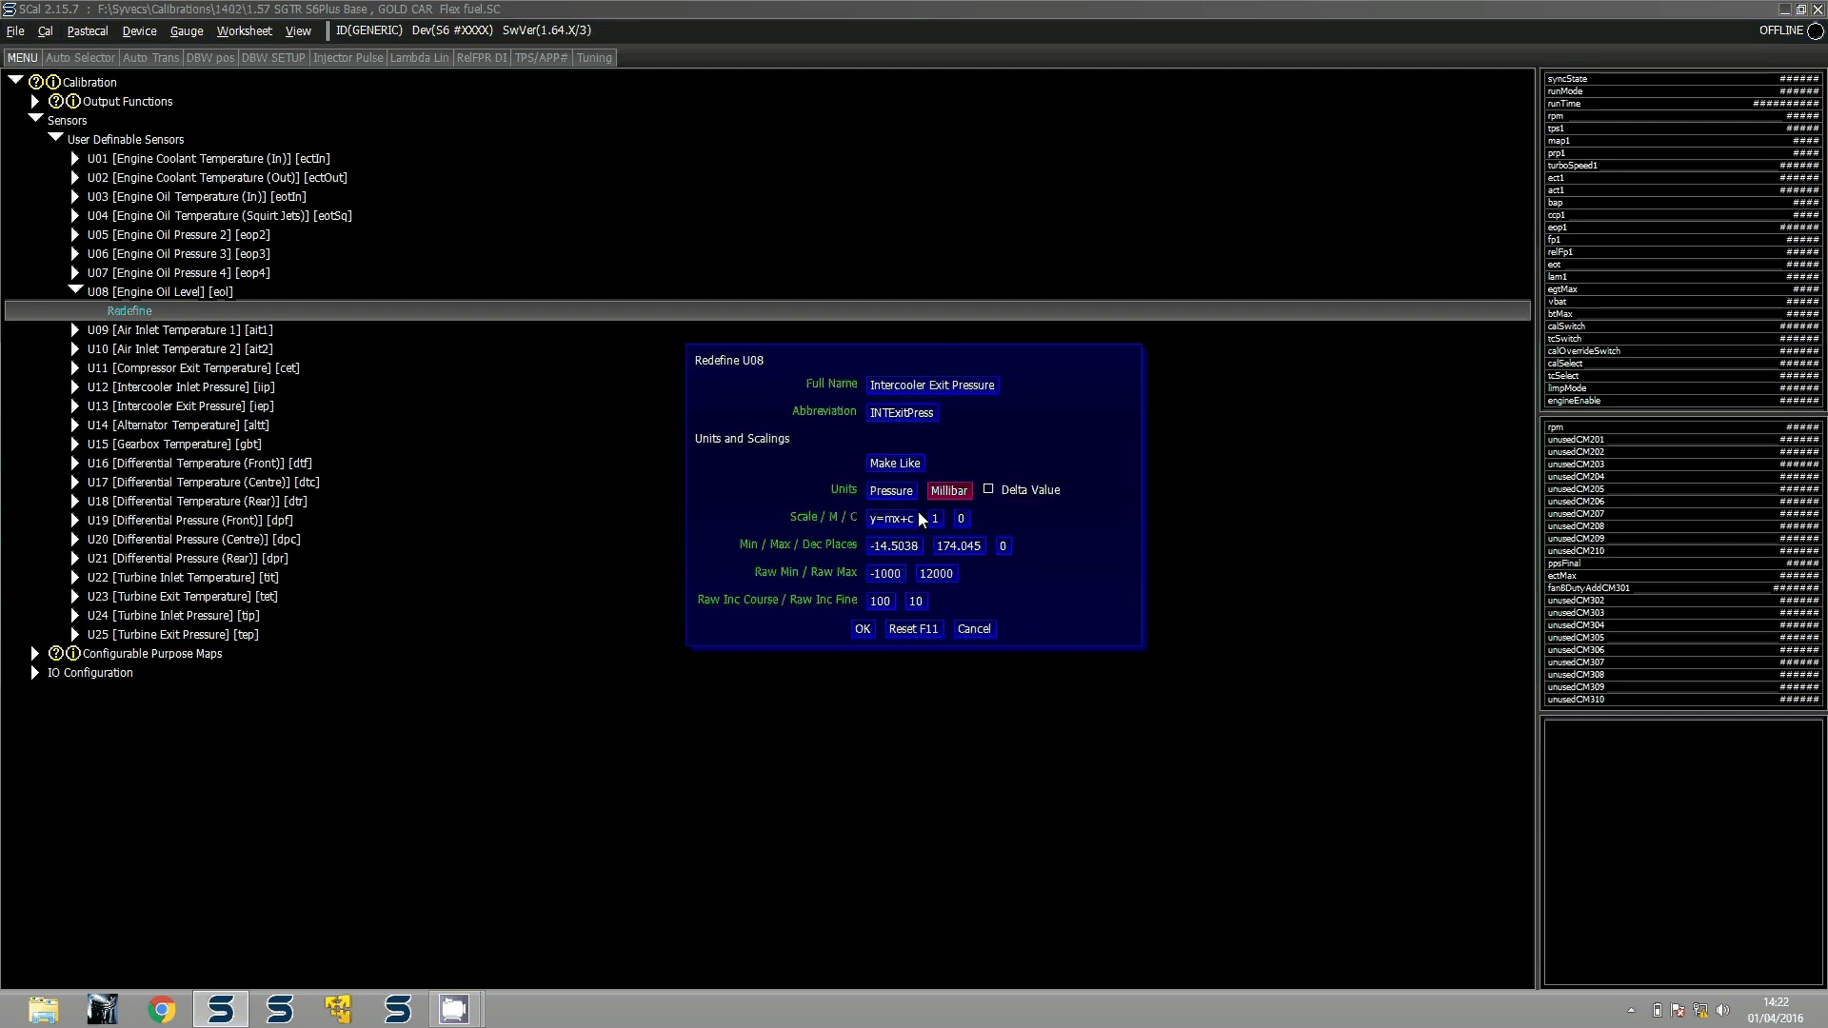
click(862, 629)
click(897, 552)
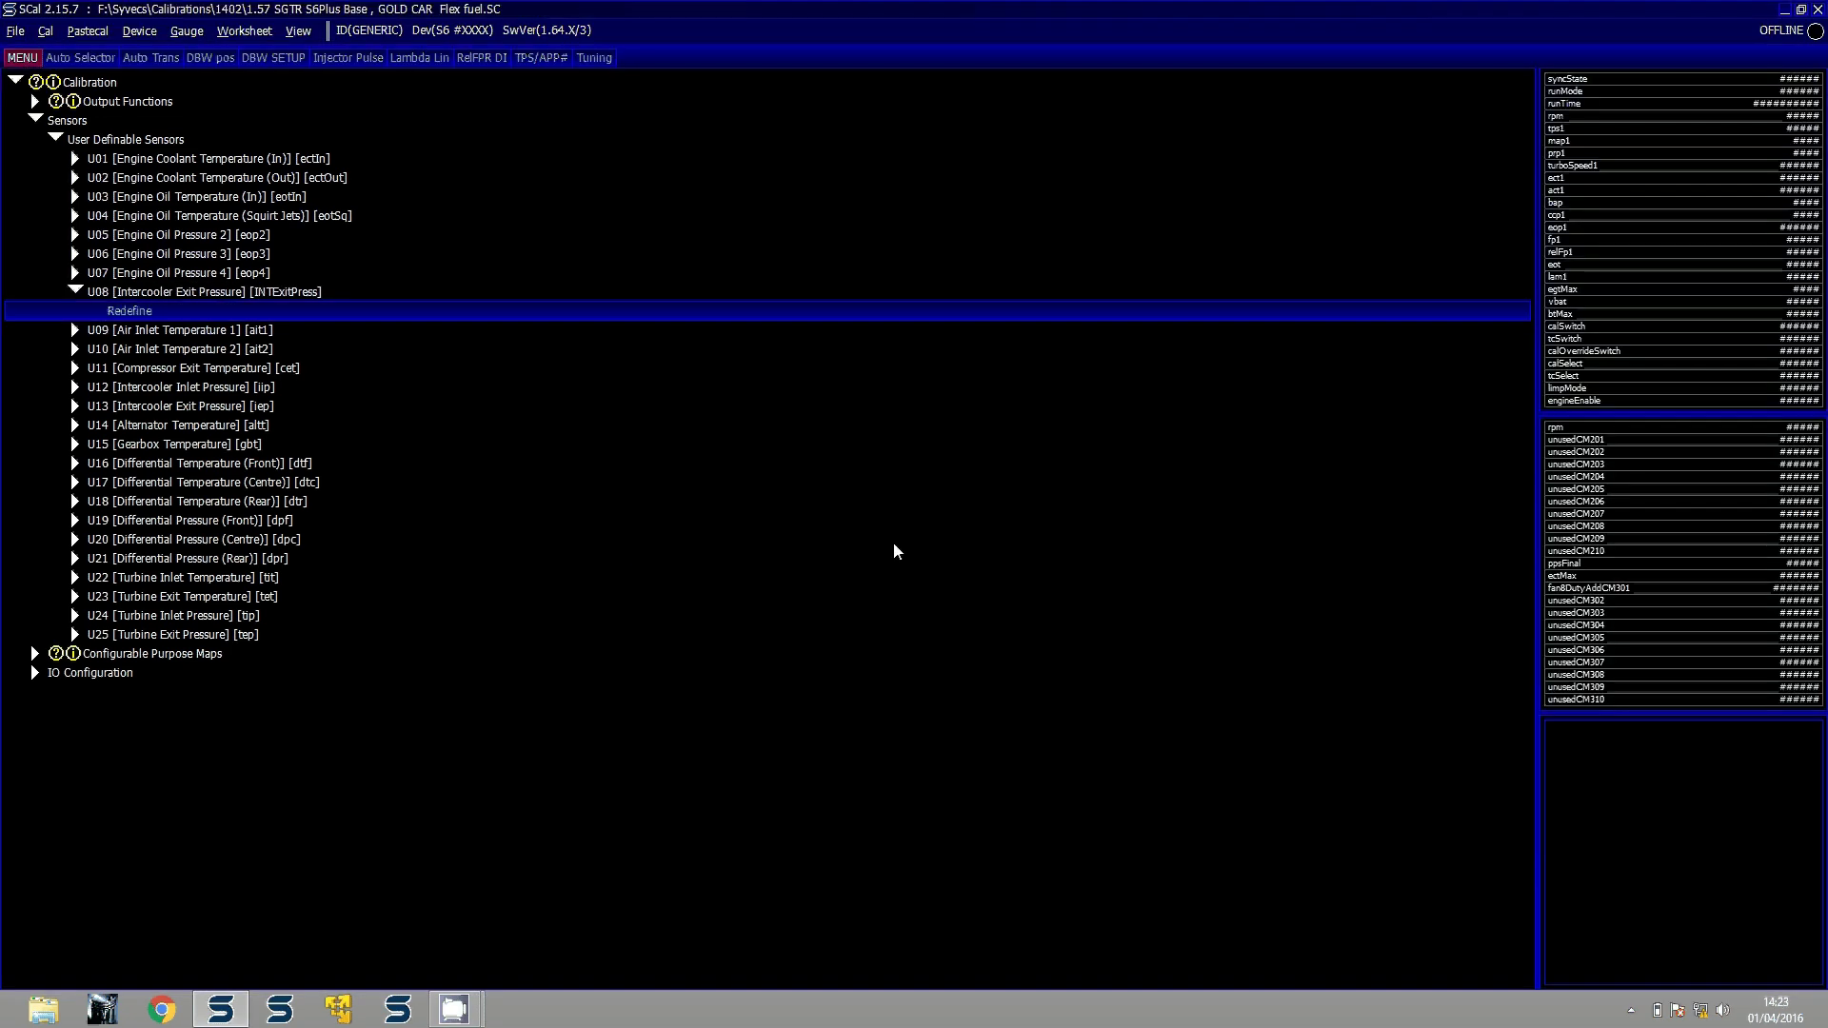
double_click(202, 293)
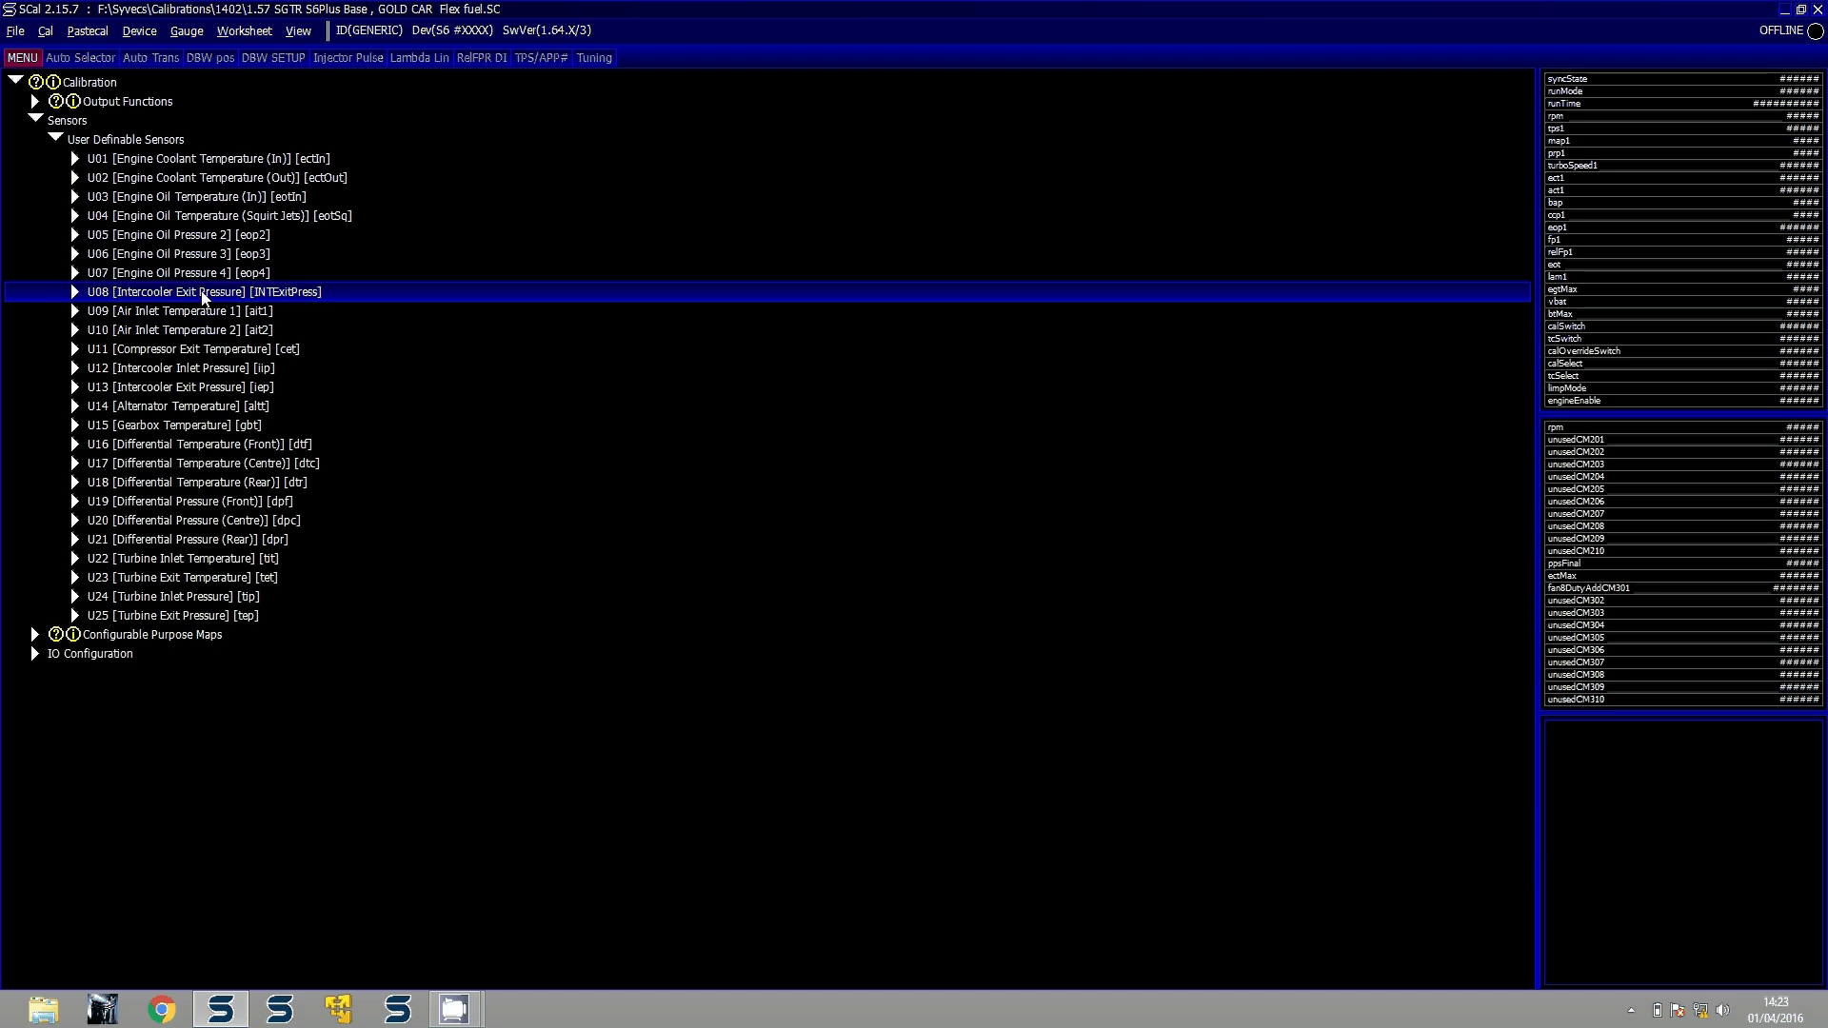
Expand the 3D group under Configurable Purpose Maps and look at the CM301 Use and X Axis entries
key(Up)
key(Up)
key(Down)
key(Down)
key(Down)
key(Down)
key(Down)
key(Down)
key(Down)
key(Down)
key(Down)
key(Down)
key(Down)
key(Down)
key(Down)
key(Down)
key(Down)
key(Down)
key(Down)
key(Down)
key(Down)
key(Down)
key(Right)
key(Down)
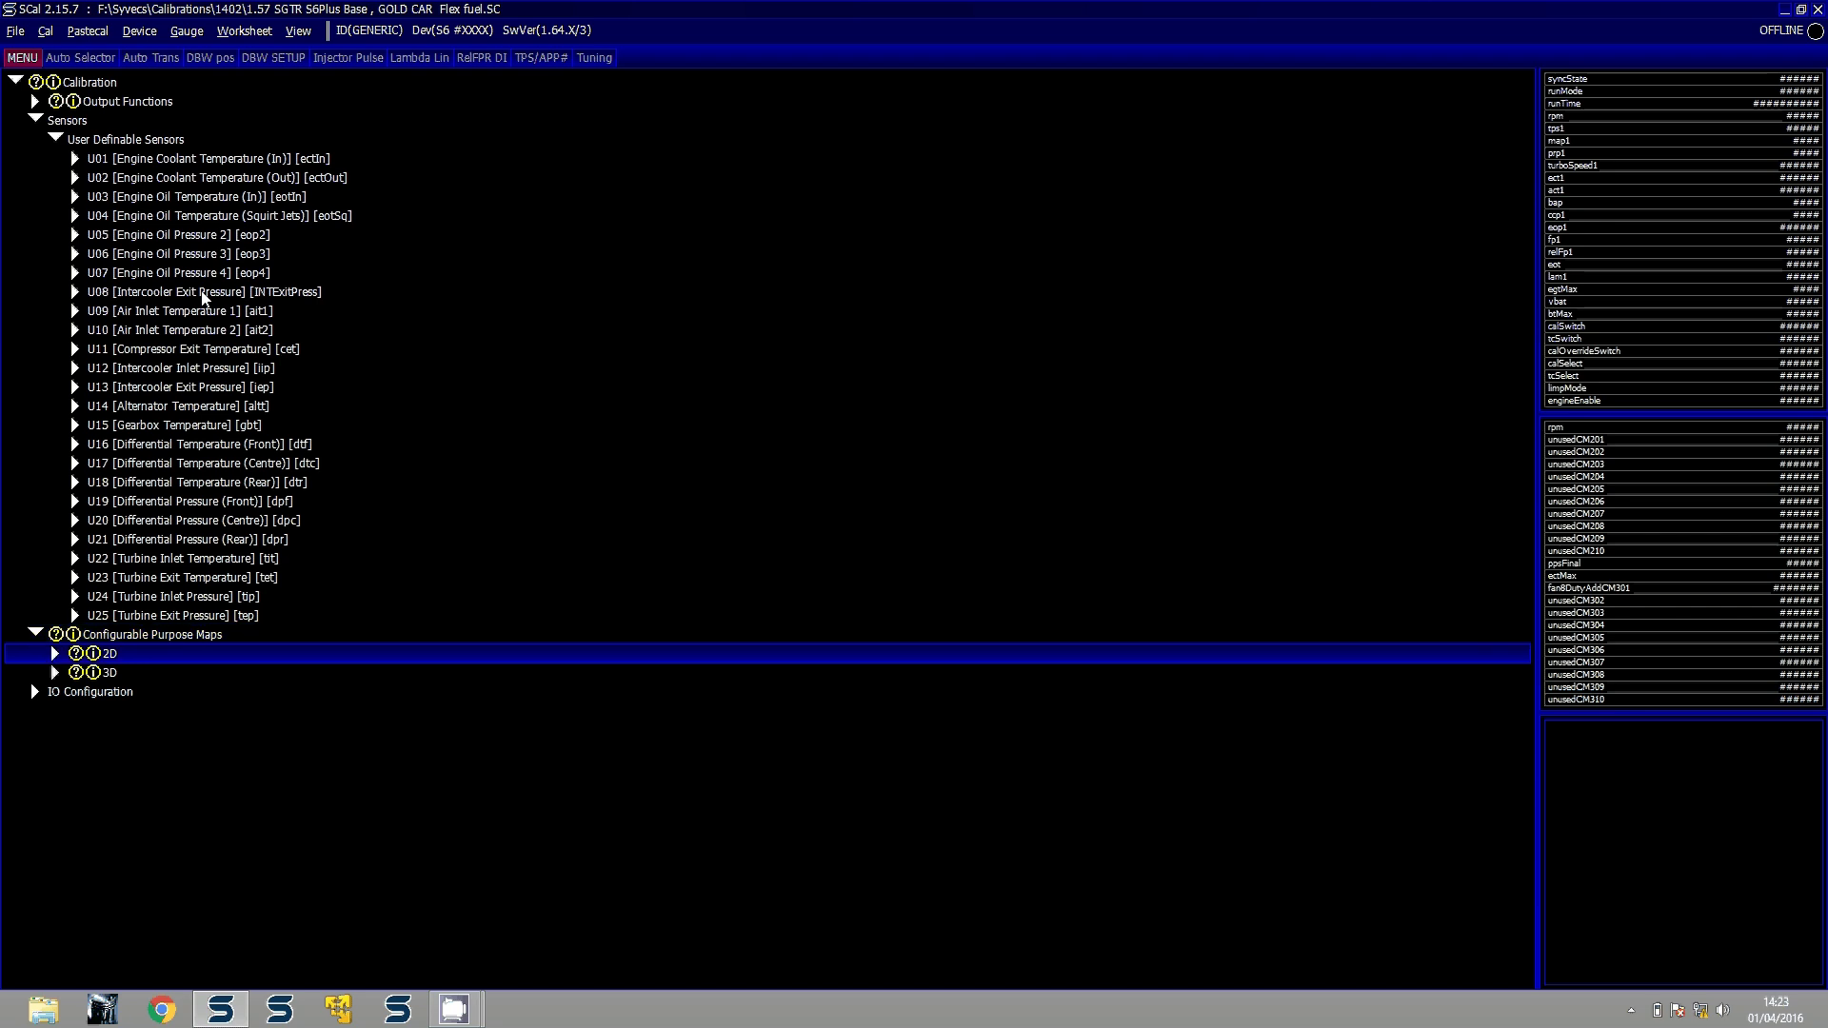
key(Down)
key(Right)
key(Down)
key(Down)
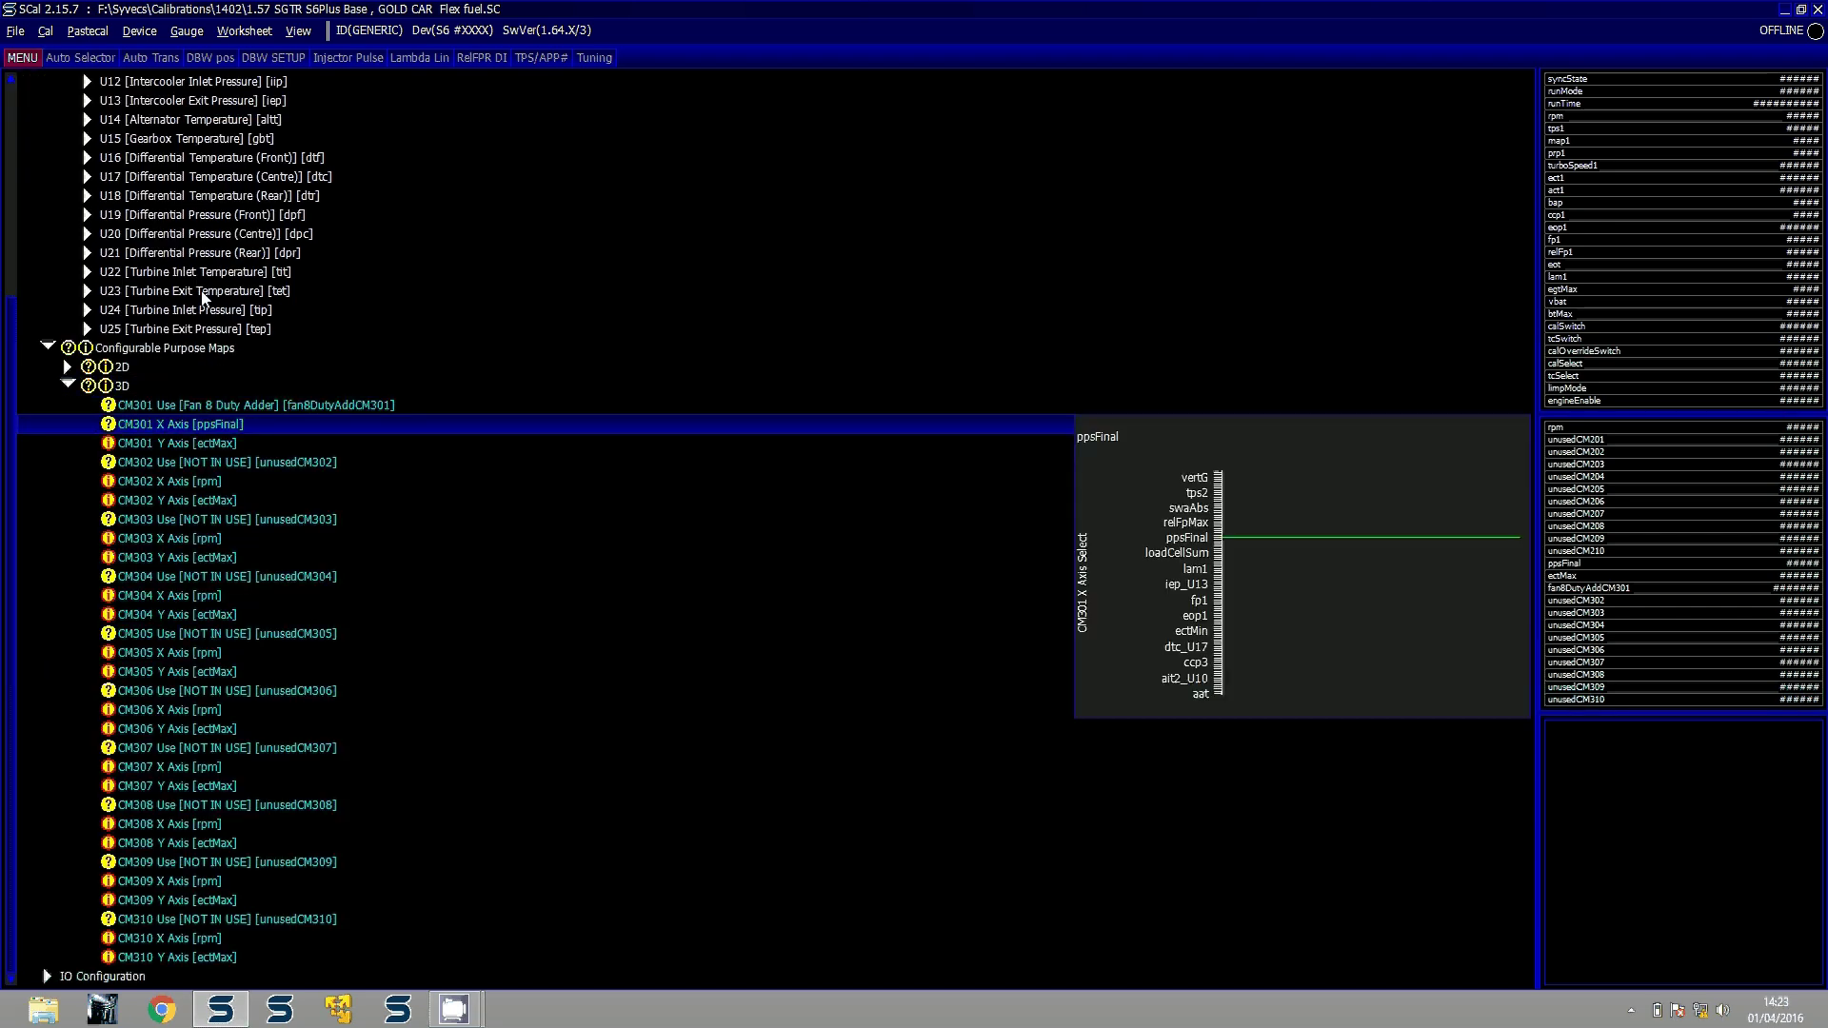
Expand Output Functions and Fan 3 (PWM), and open its Drive Duty X Axis selection
key(Home)
key(Down)
key(Right)
key(Down)
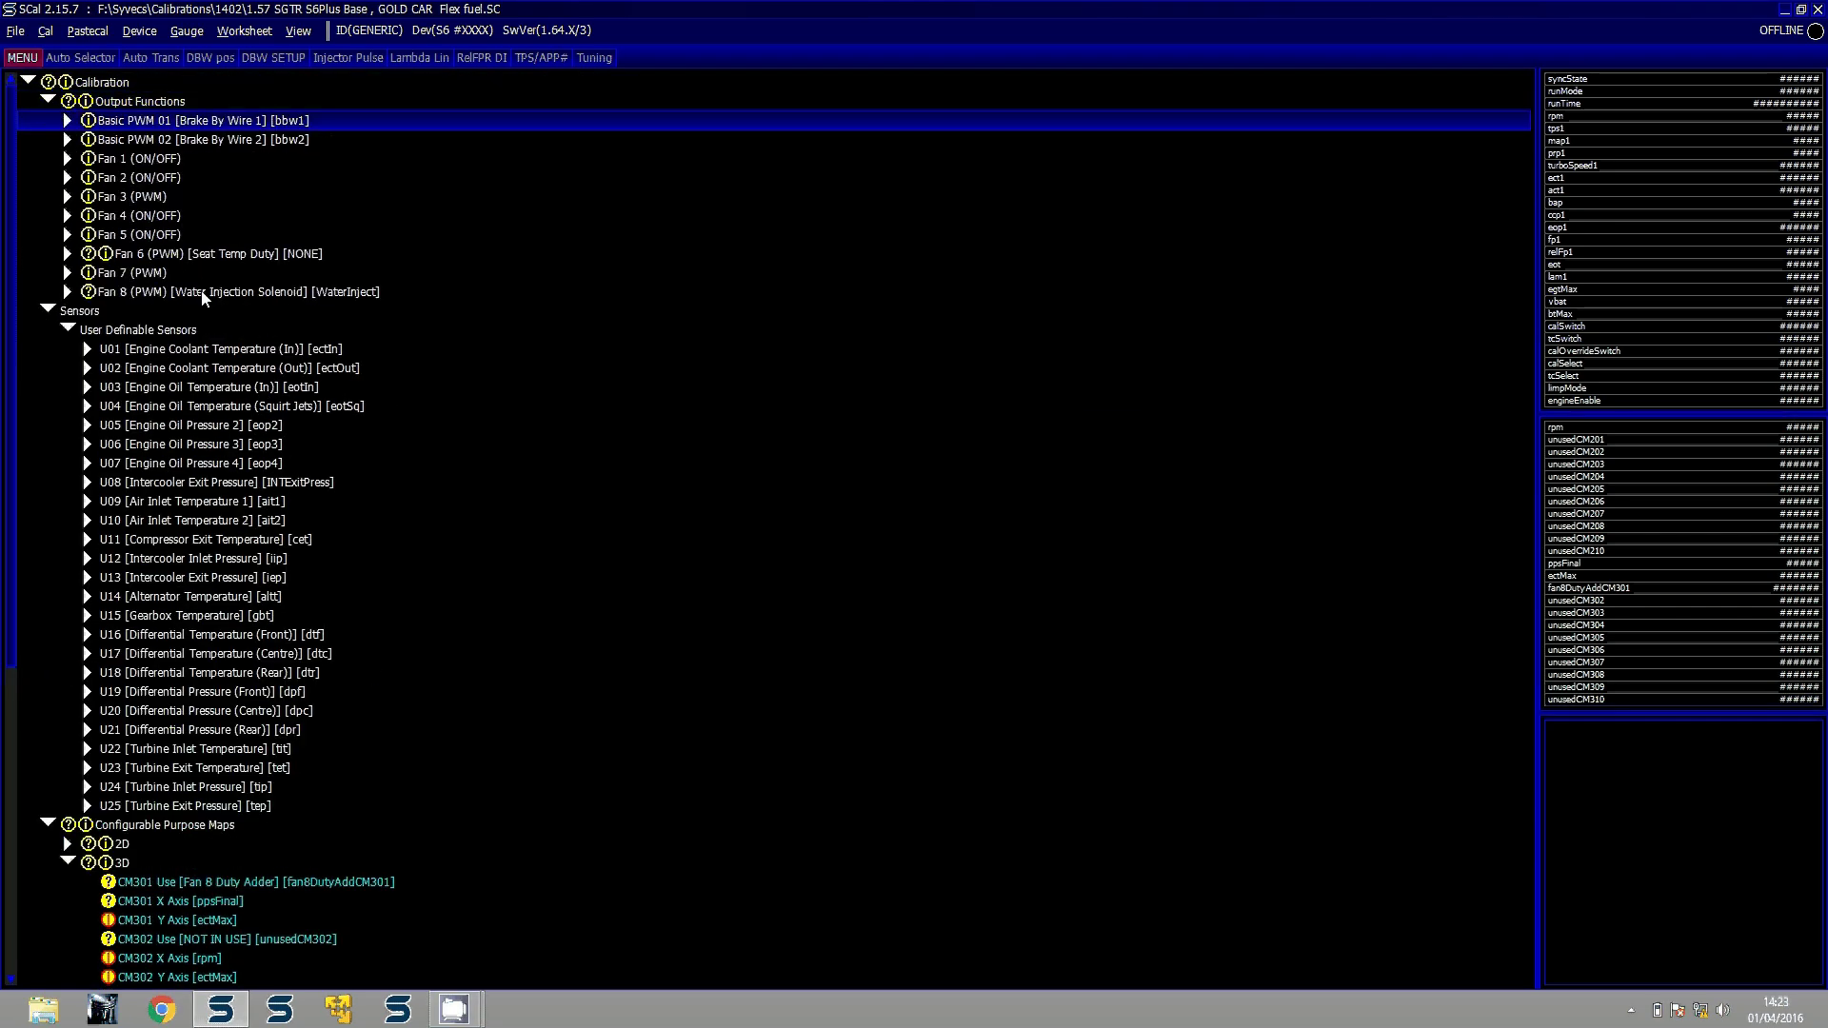
key(Down)
key(Down)
key(Down)
key(Down)
key(Right)
key(Down)
key(Down)
key(Return)
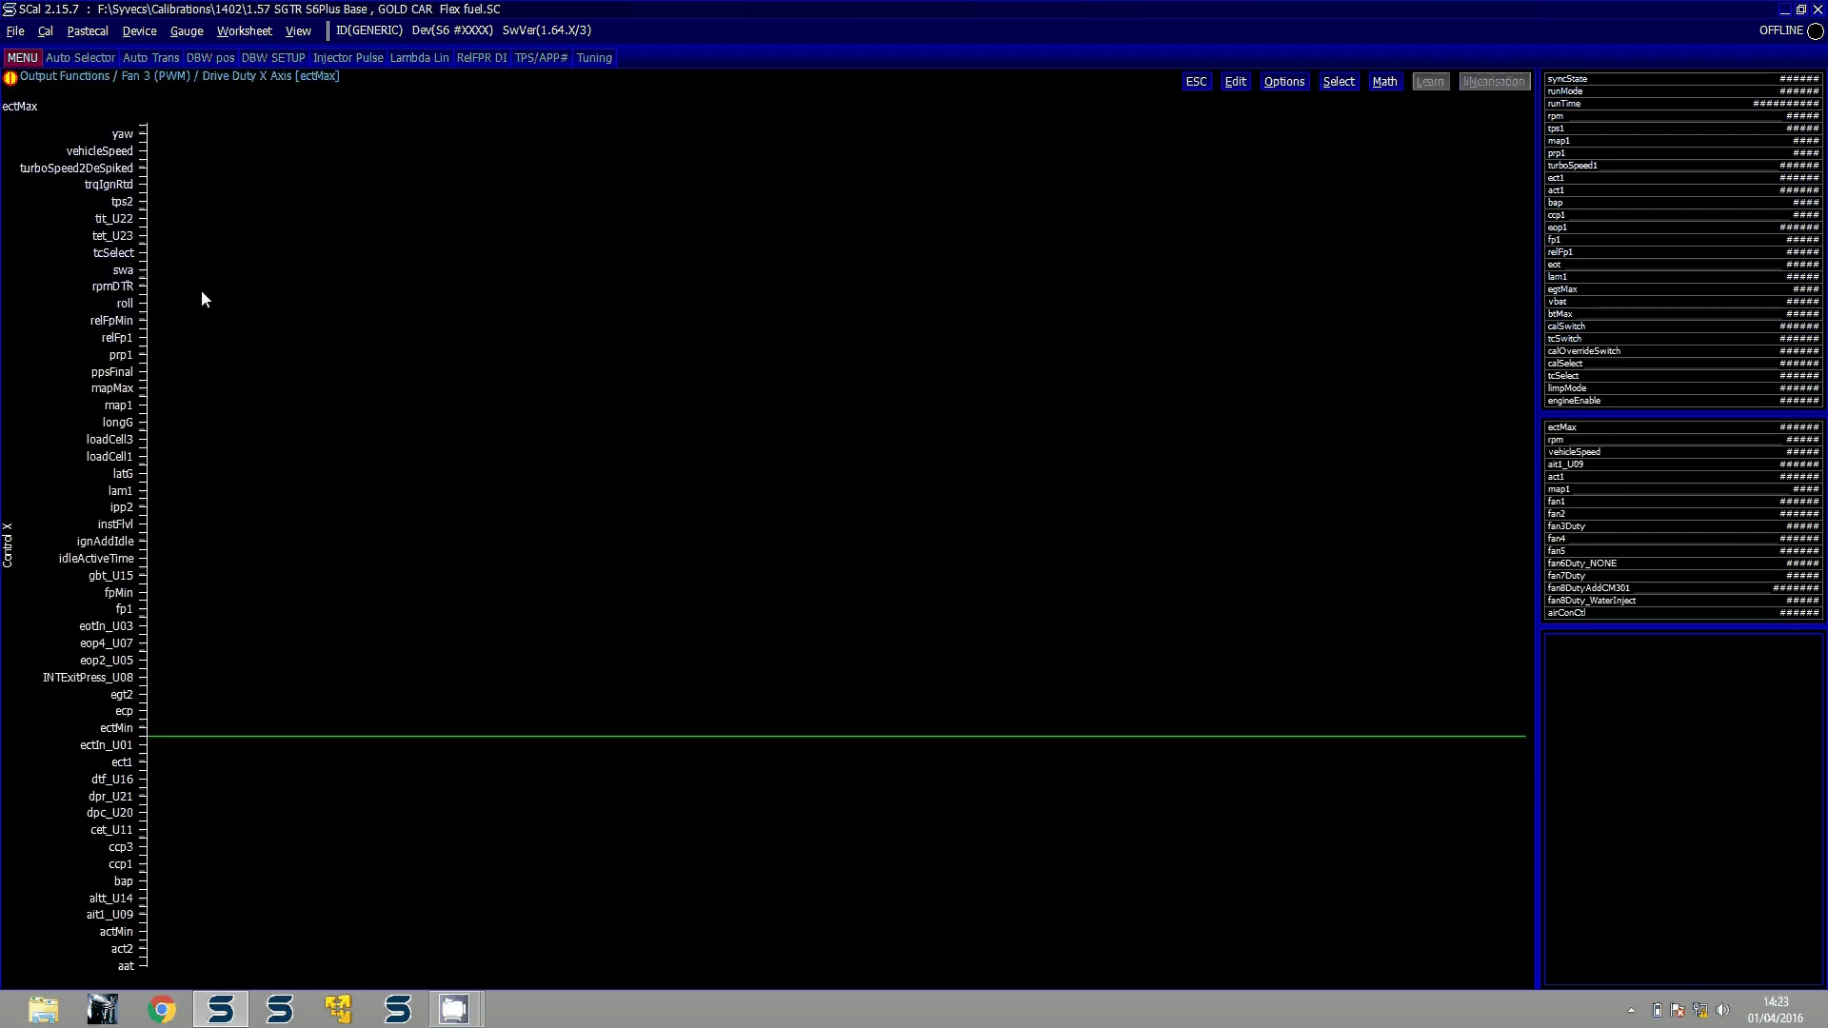
Assign INTExitPress_U08 to the Fan 3 Drive Duty X Axis and return to the Output Functions list
key(Return)
text(In)
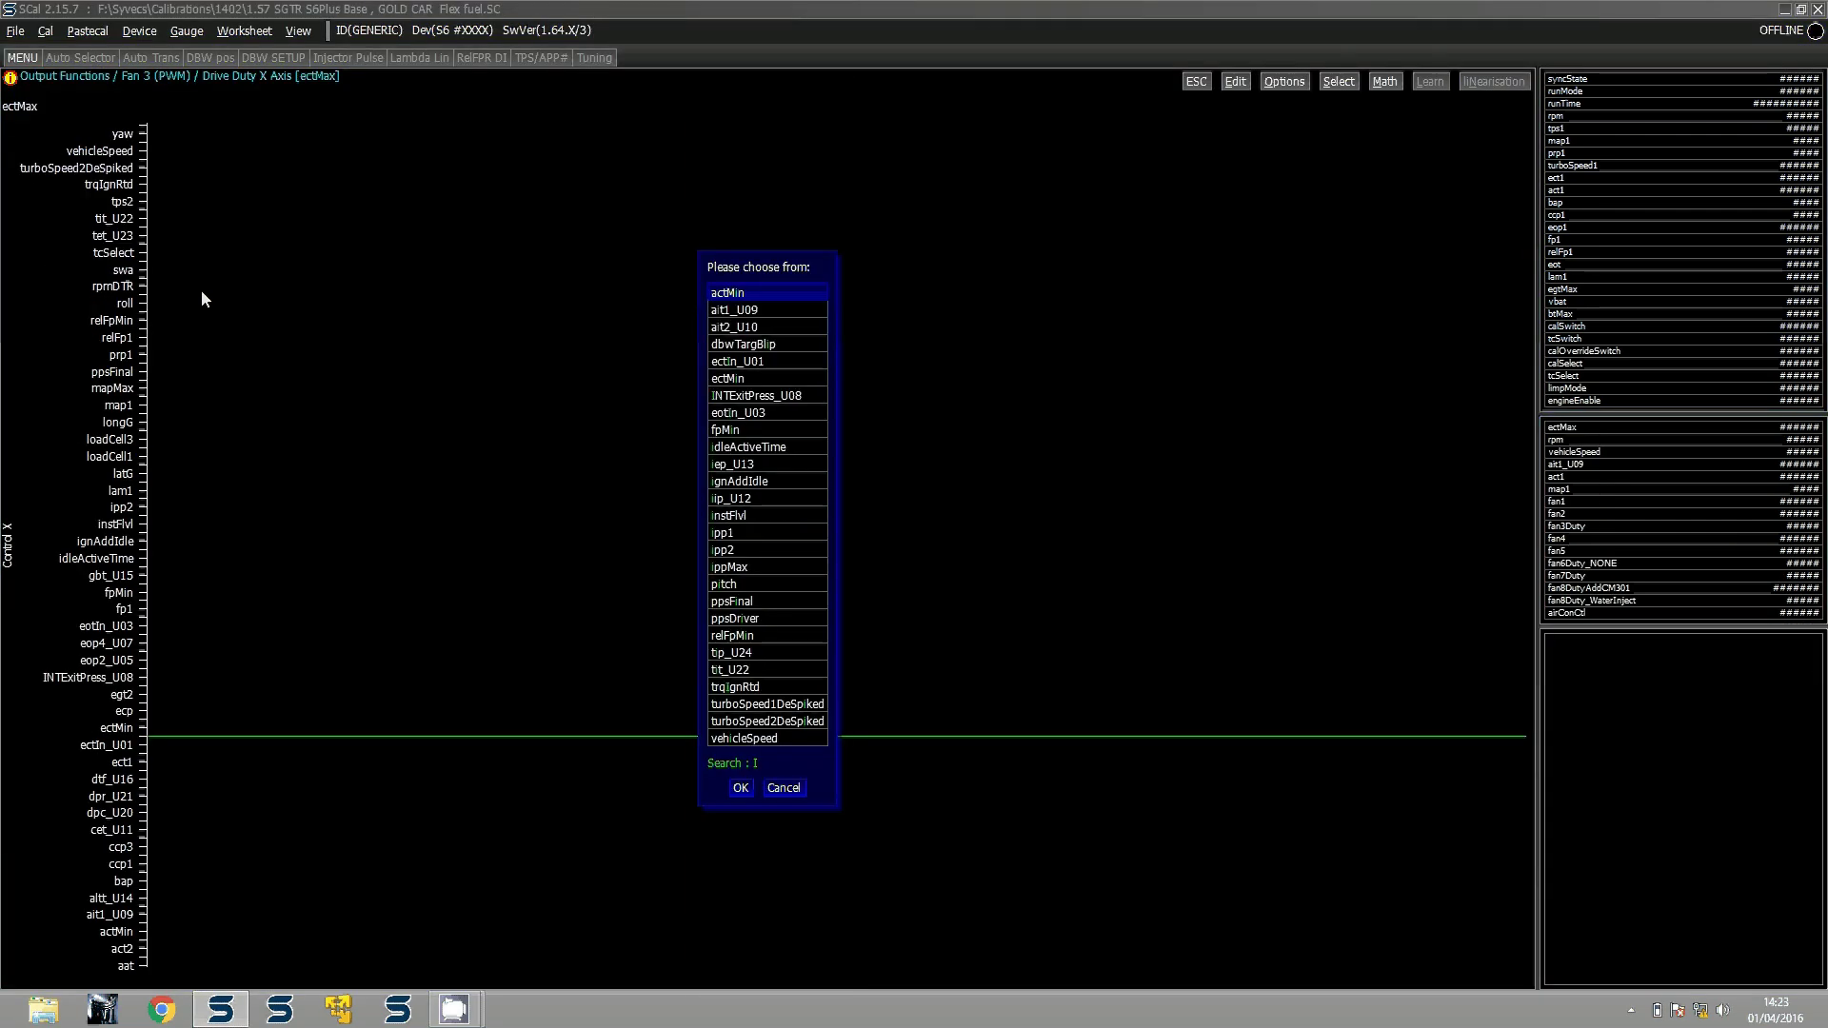
key(Down)
key(Down)
key(Down)
key(Return)
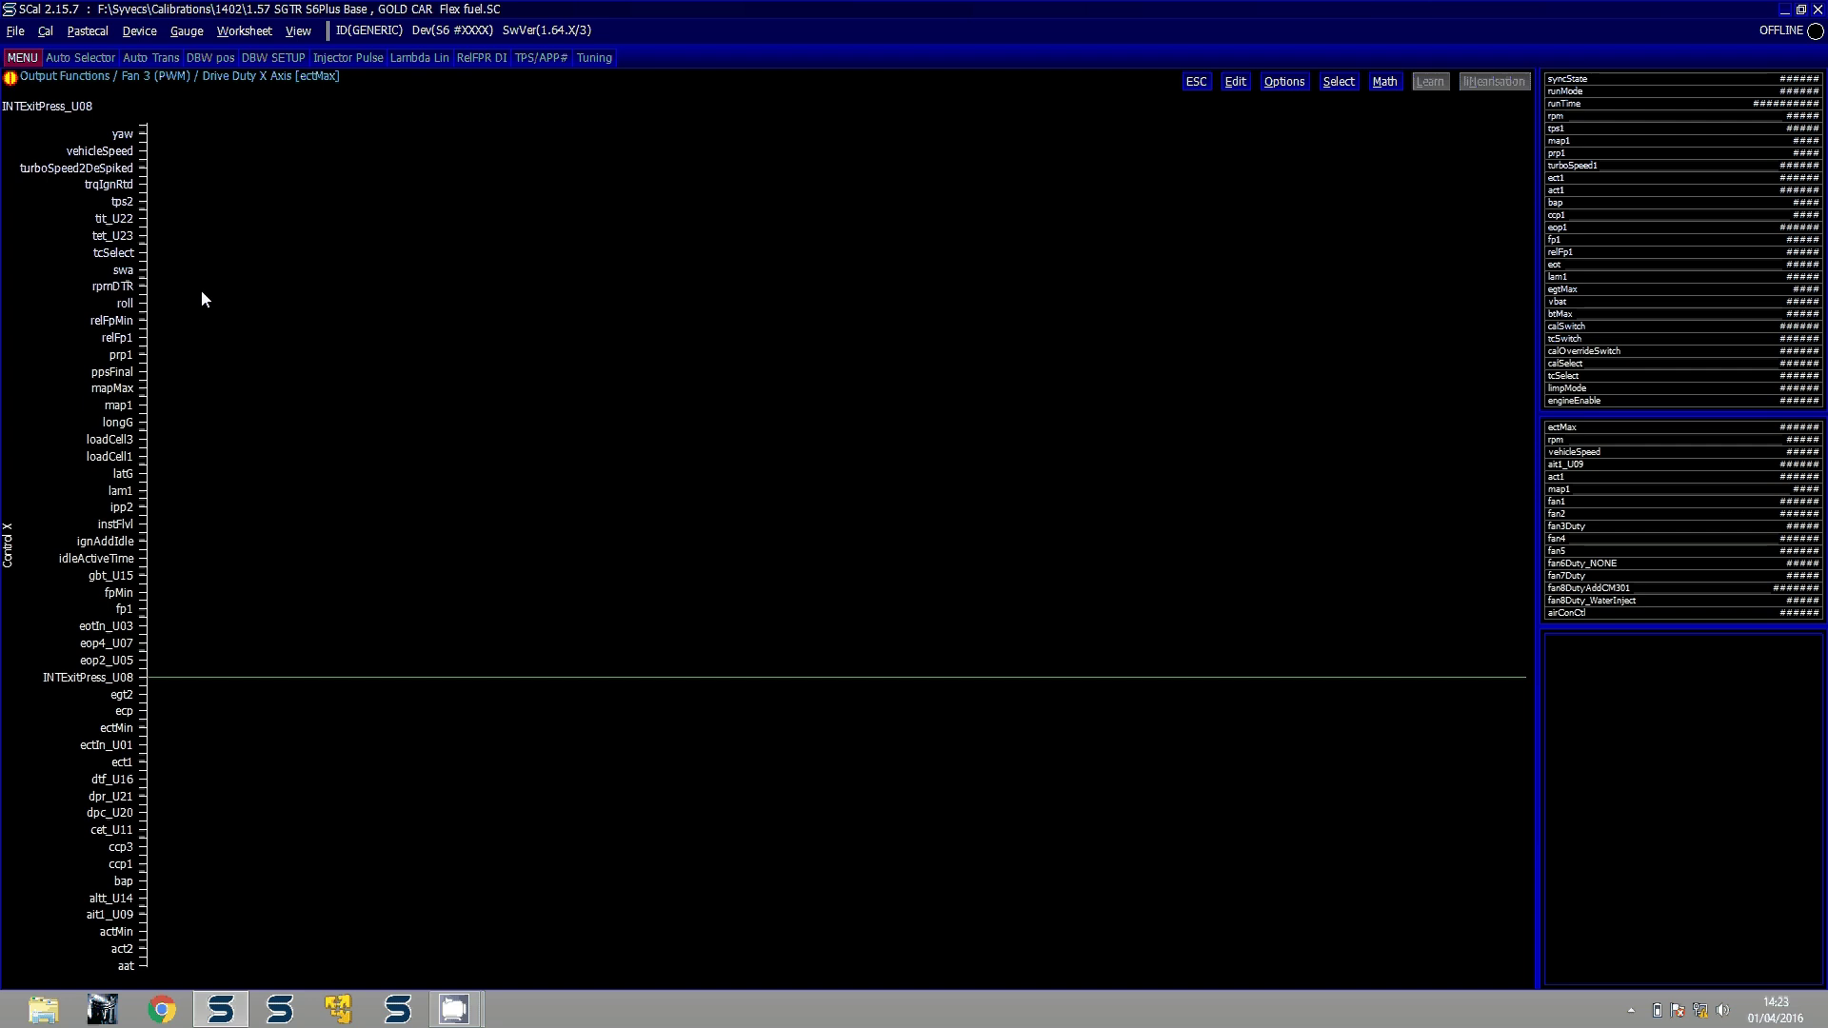
key(Return)
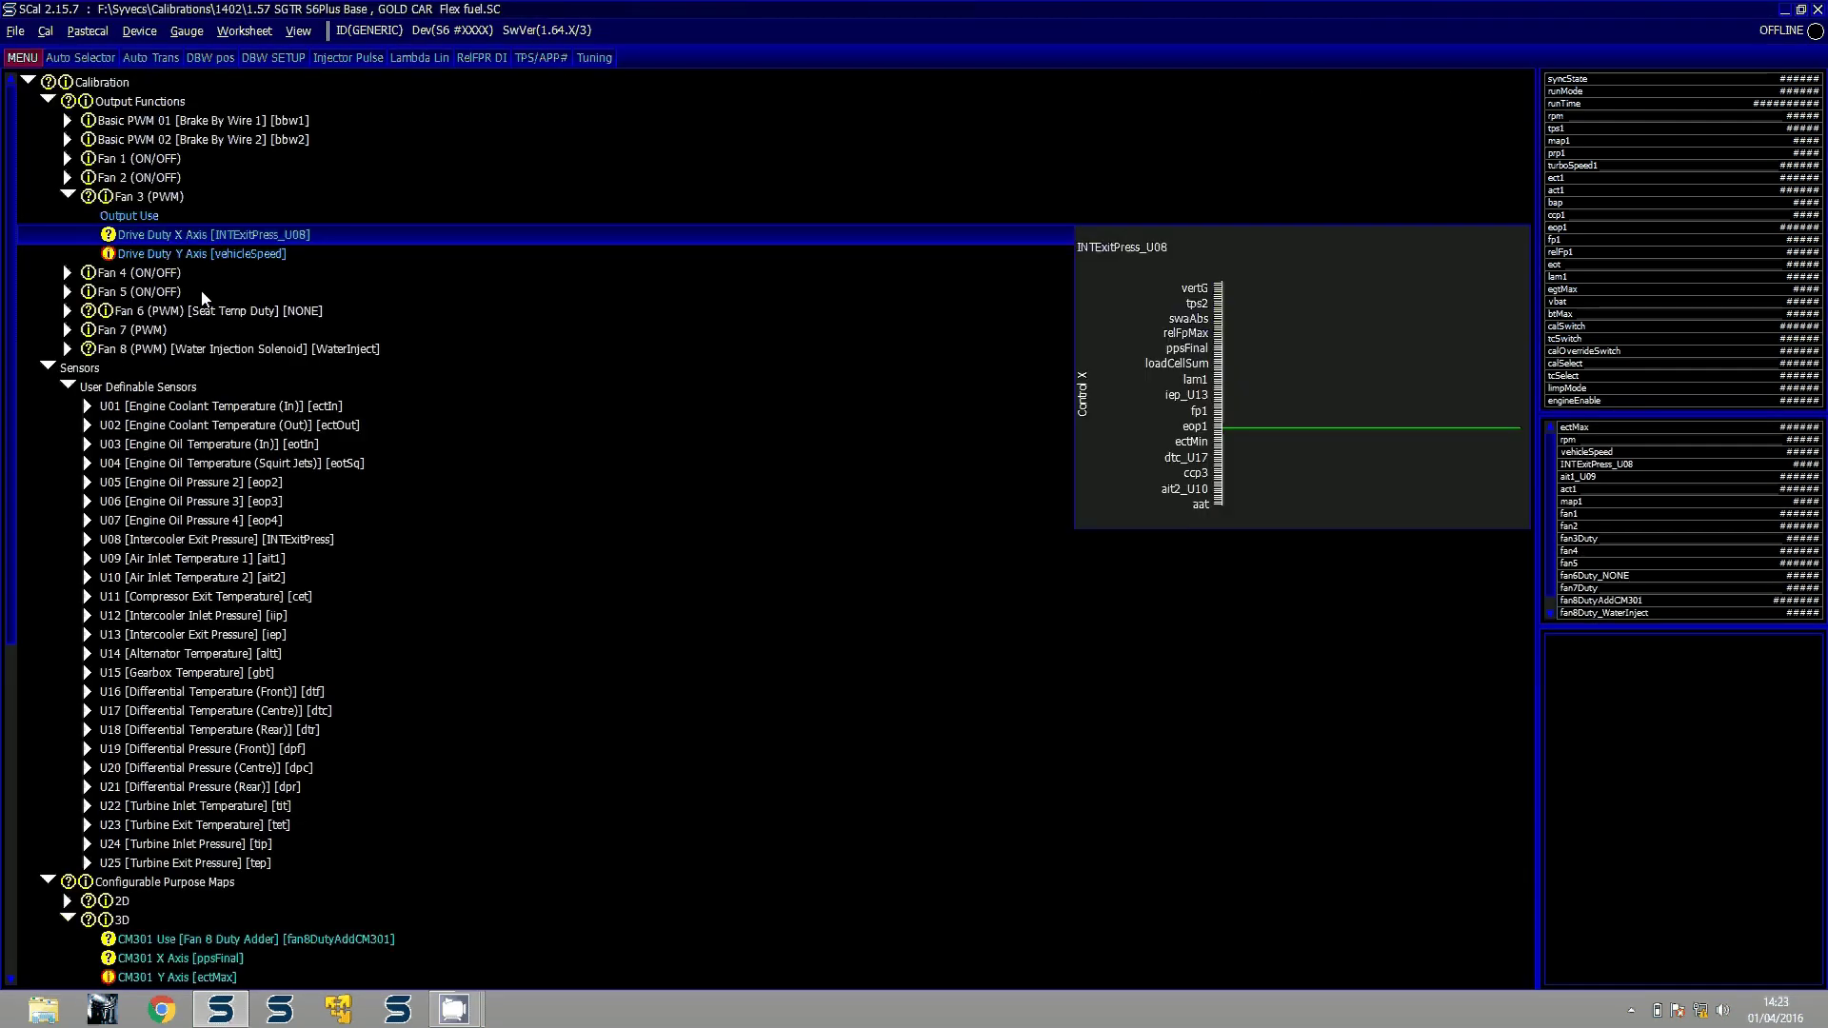
key(Left)
key(Left)
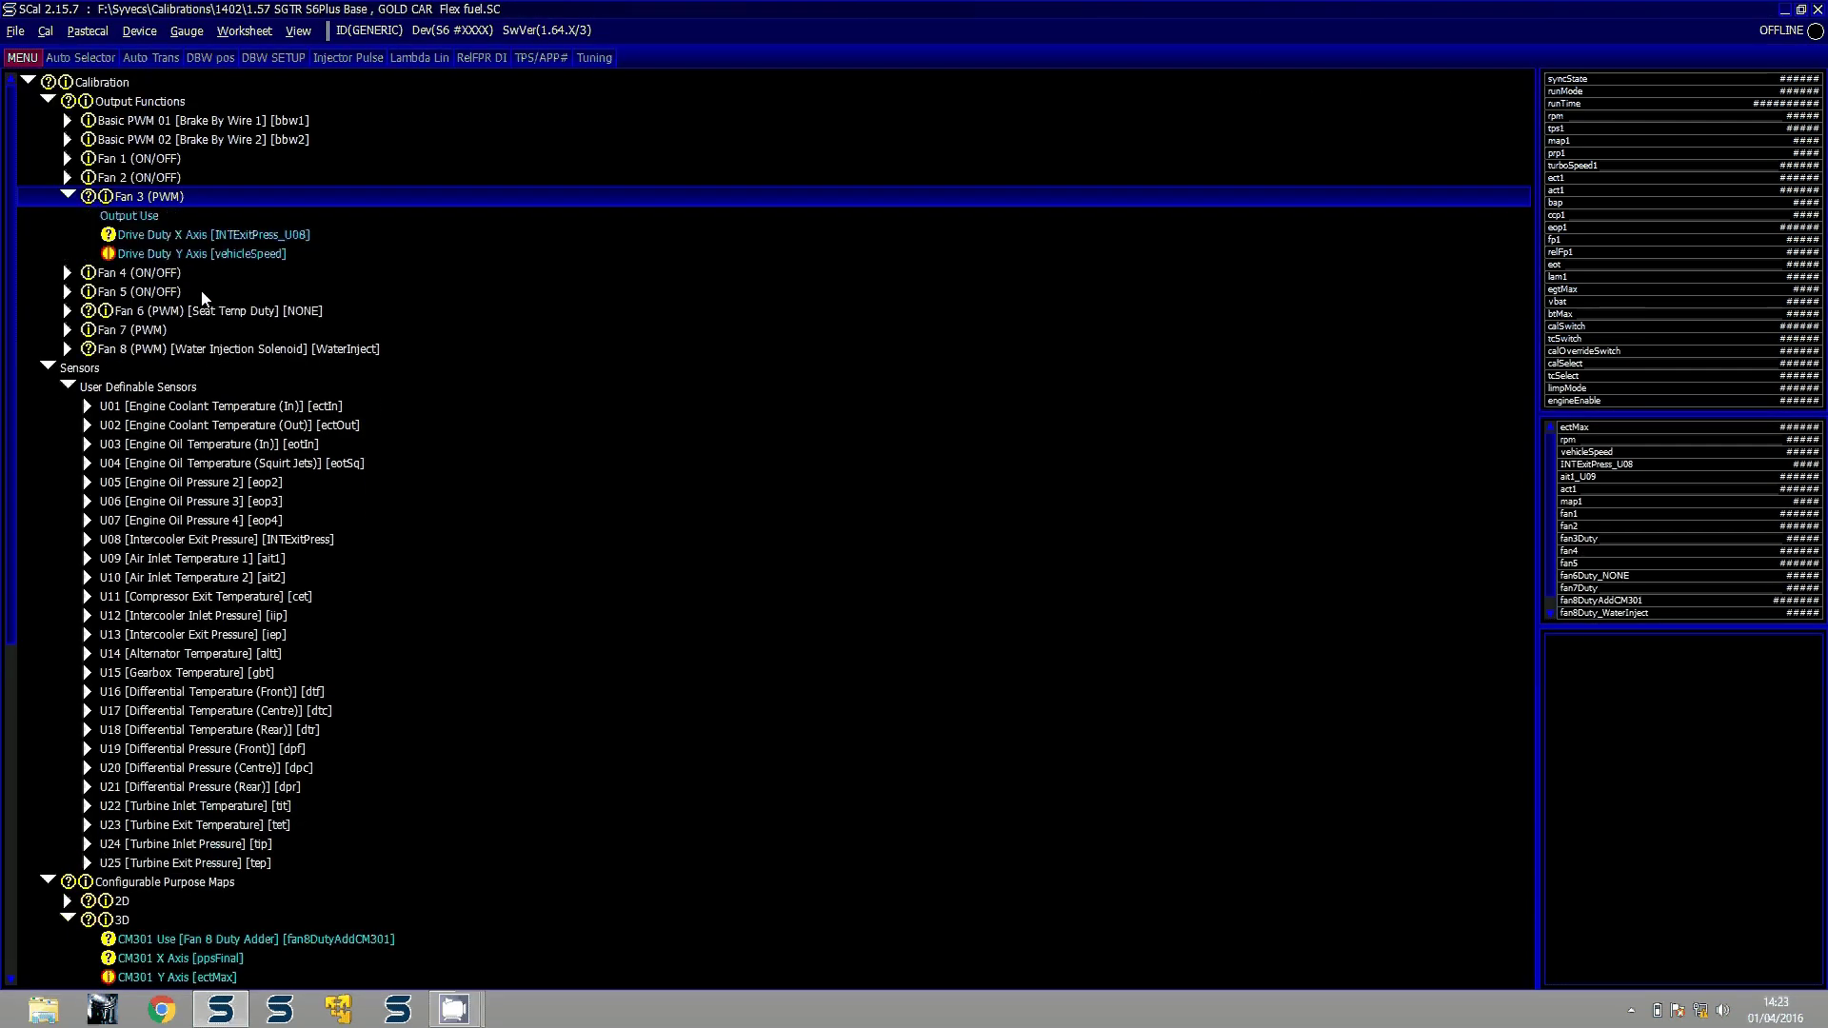
key(Up)
key(Up)
key(Left)
key(Left)
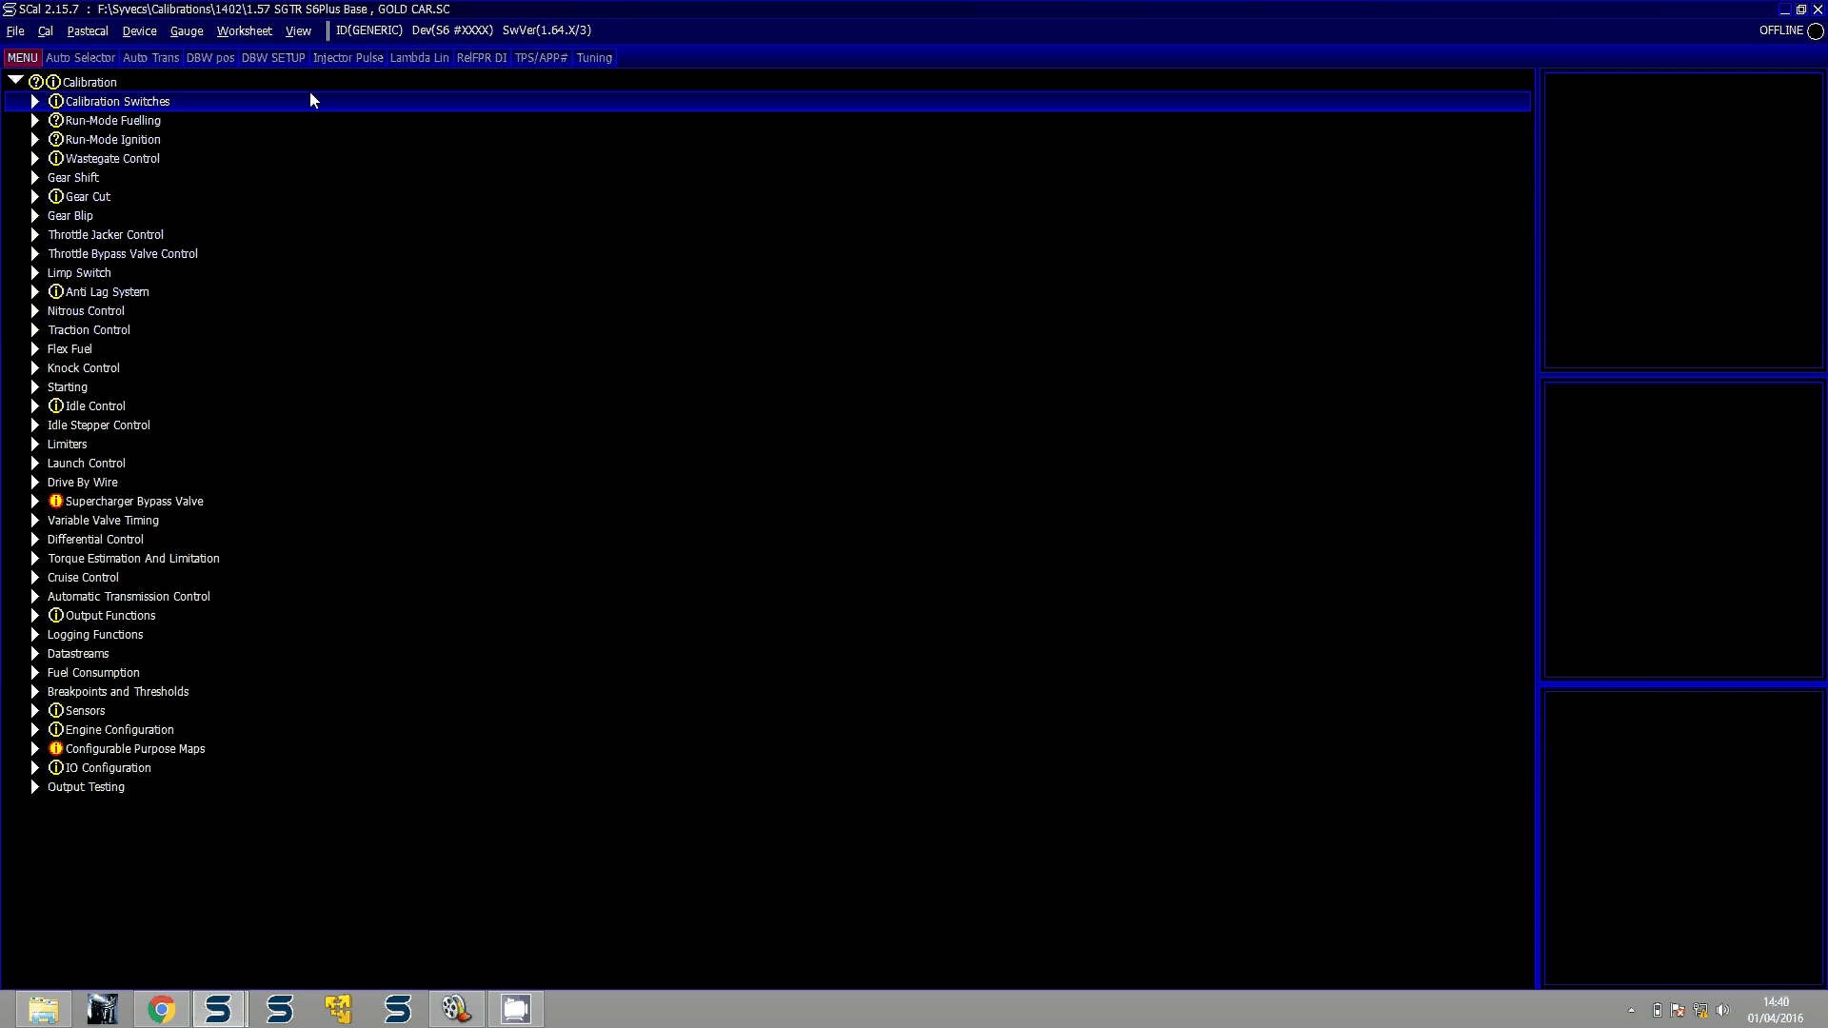
Save the calibration under the file name 1.63 SGTR S6Plus Base , GOLD CAR
key(alt+f)
key(Down)
key(Down)
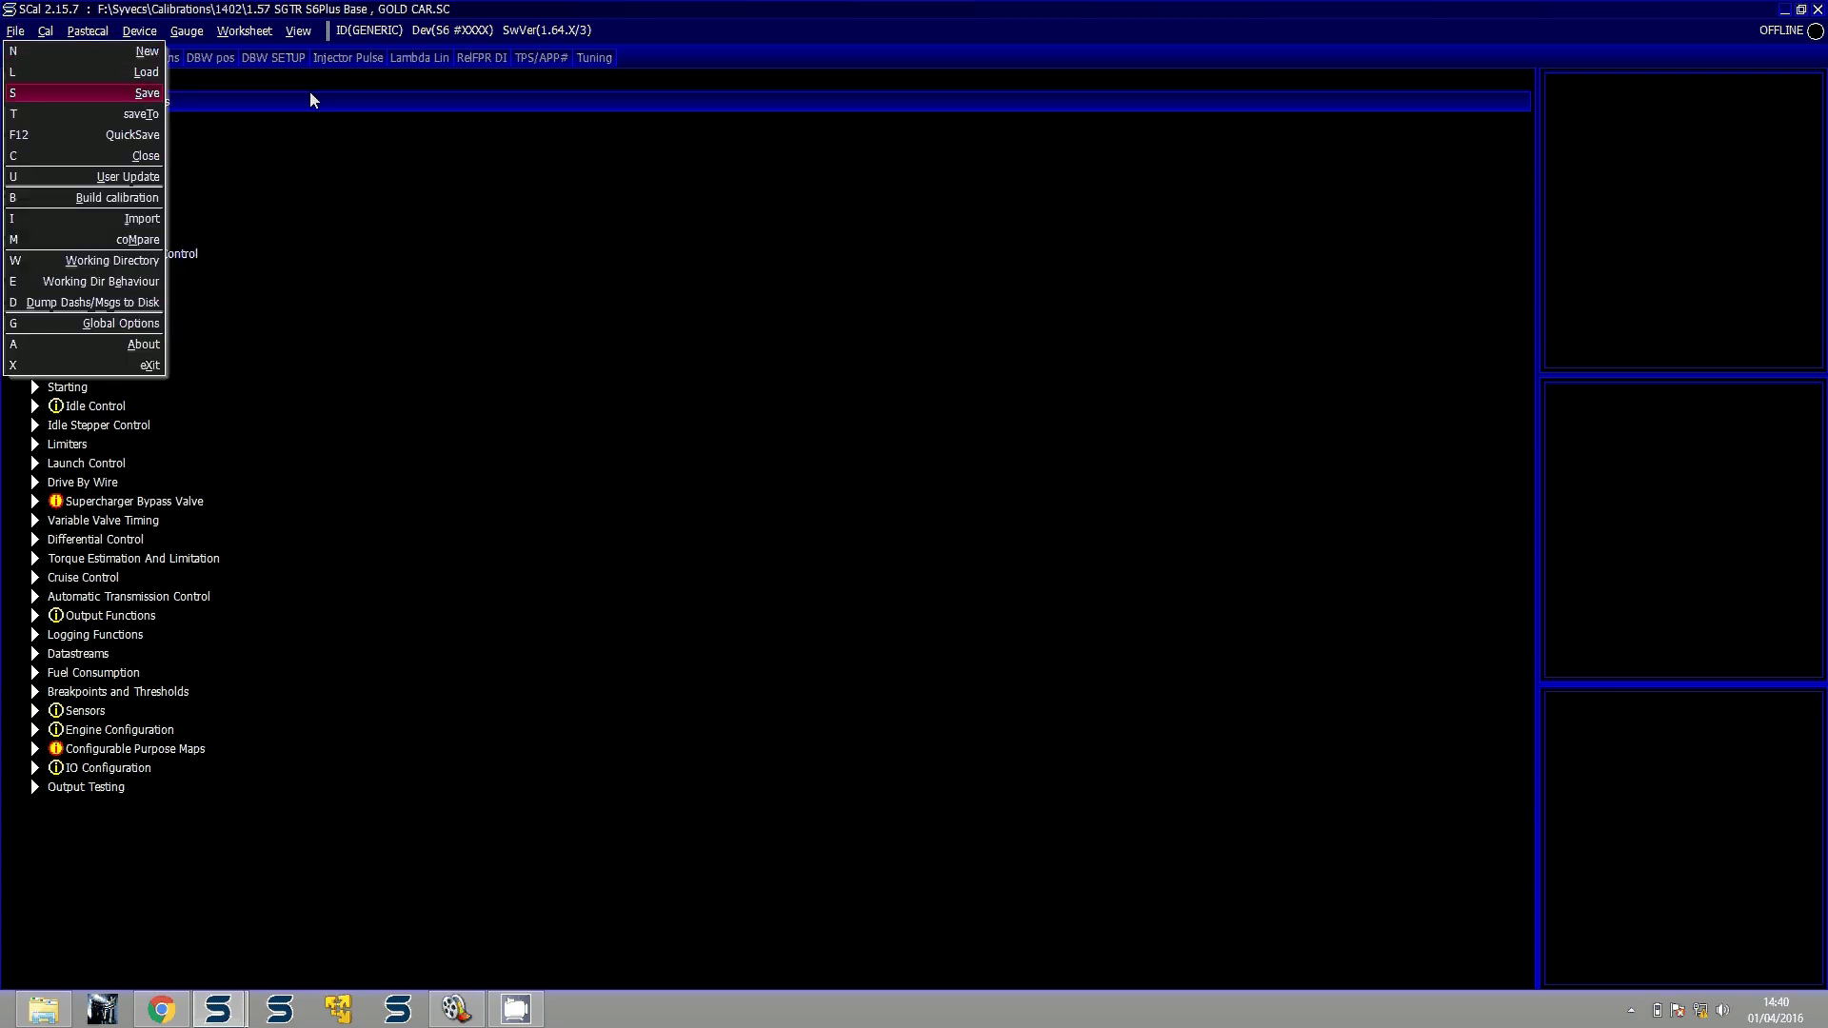
key(Return)
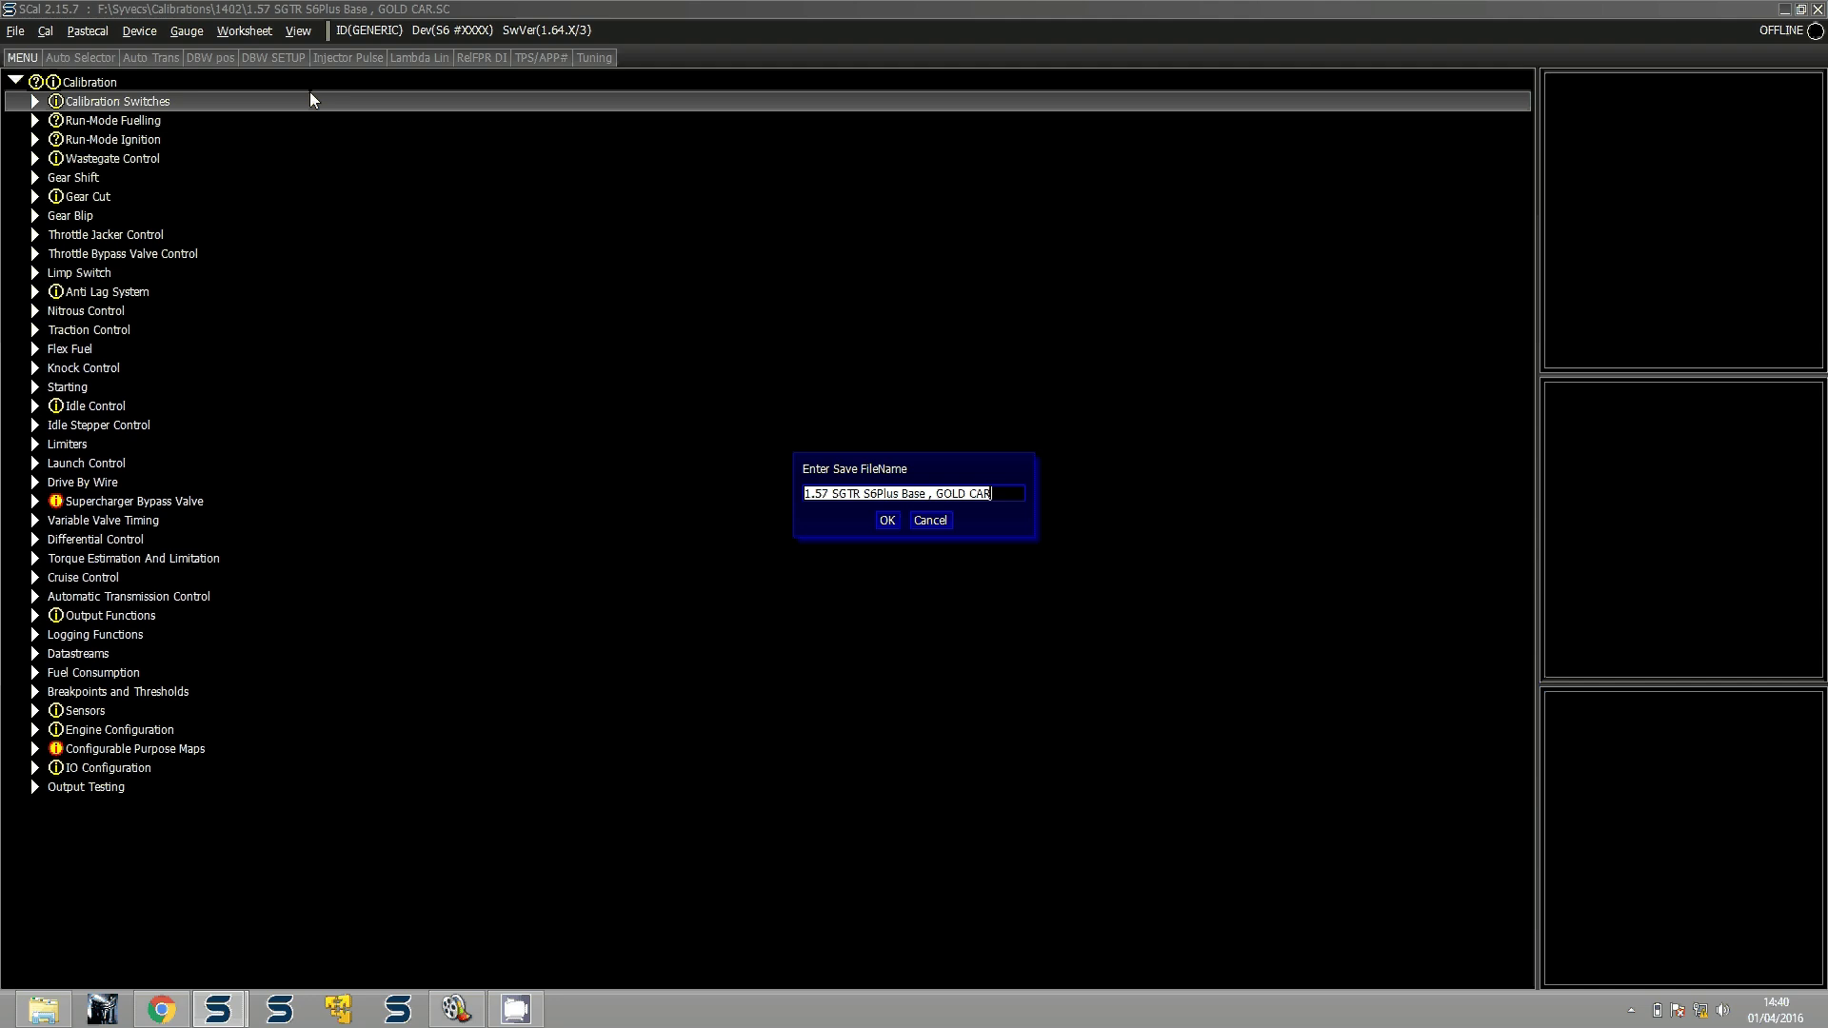
key(Left)
key(Left)
key(Left)
key(Left)
key(Left)
key(Left)
key(Left)
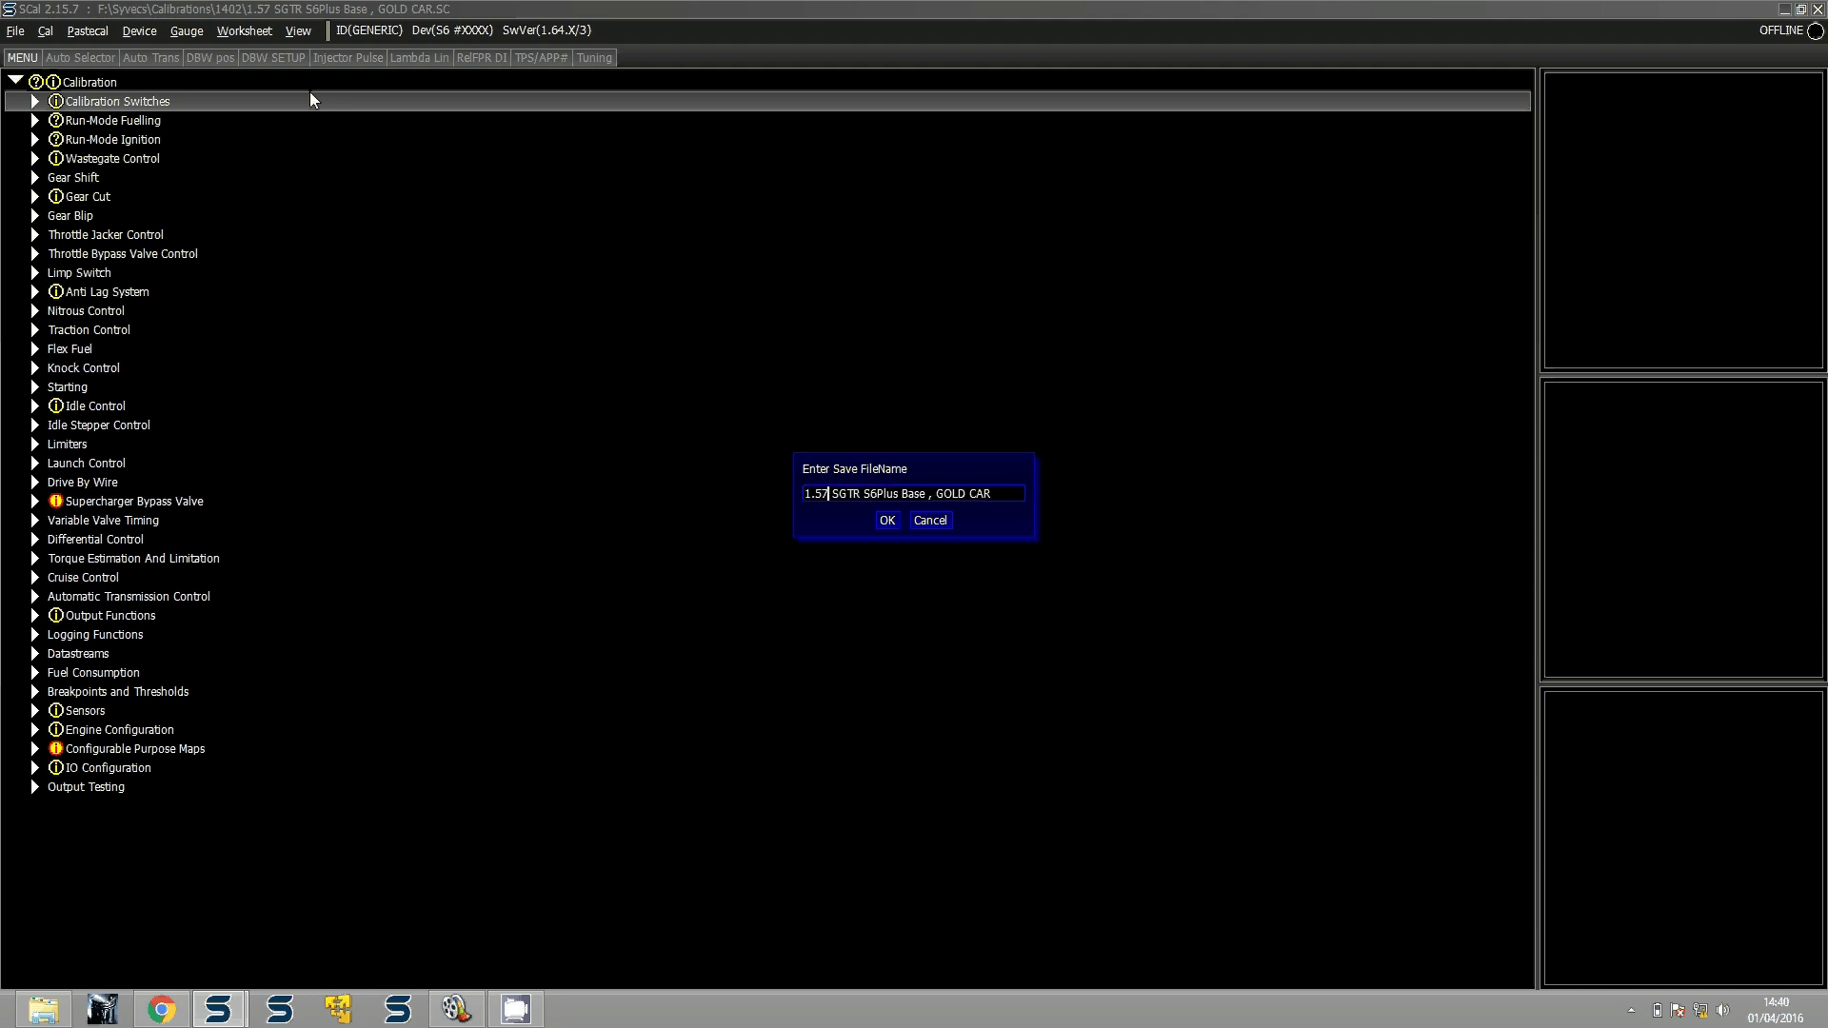
key(BackSpace)
key(BackSpace)
text(63)
key(Return)
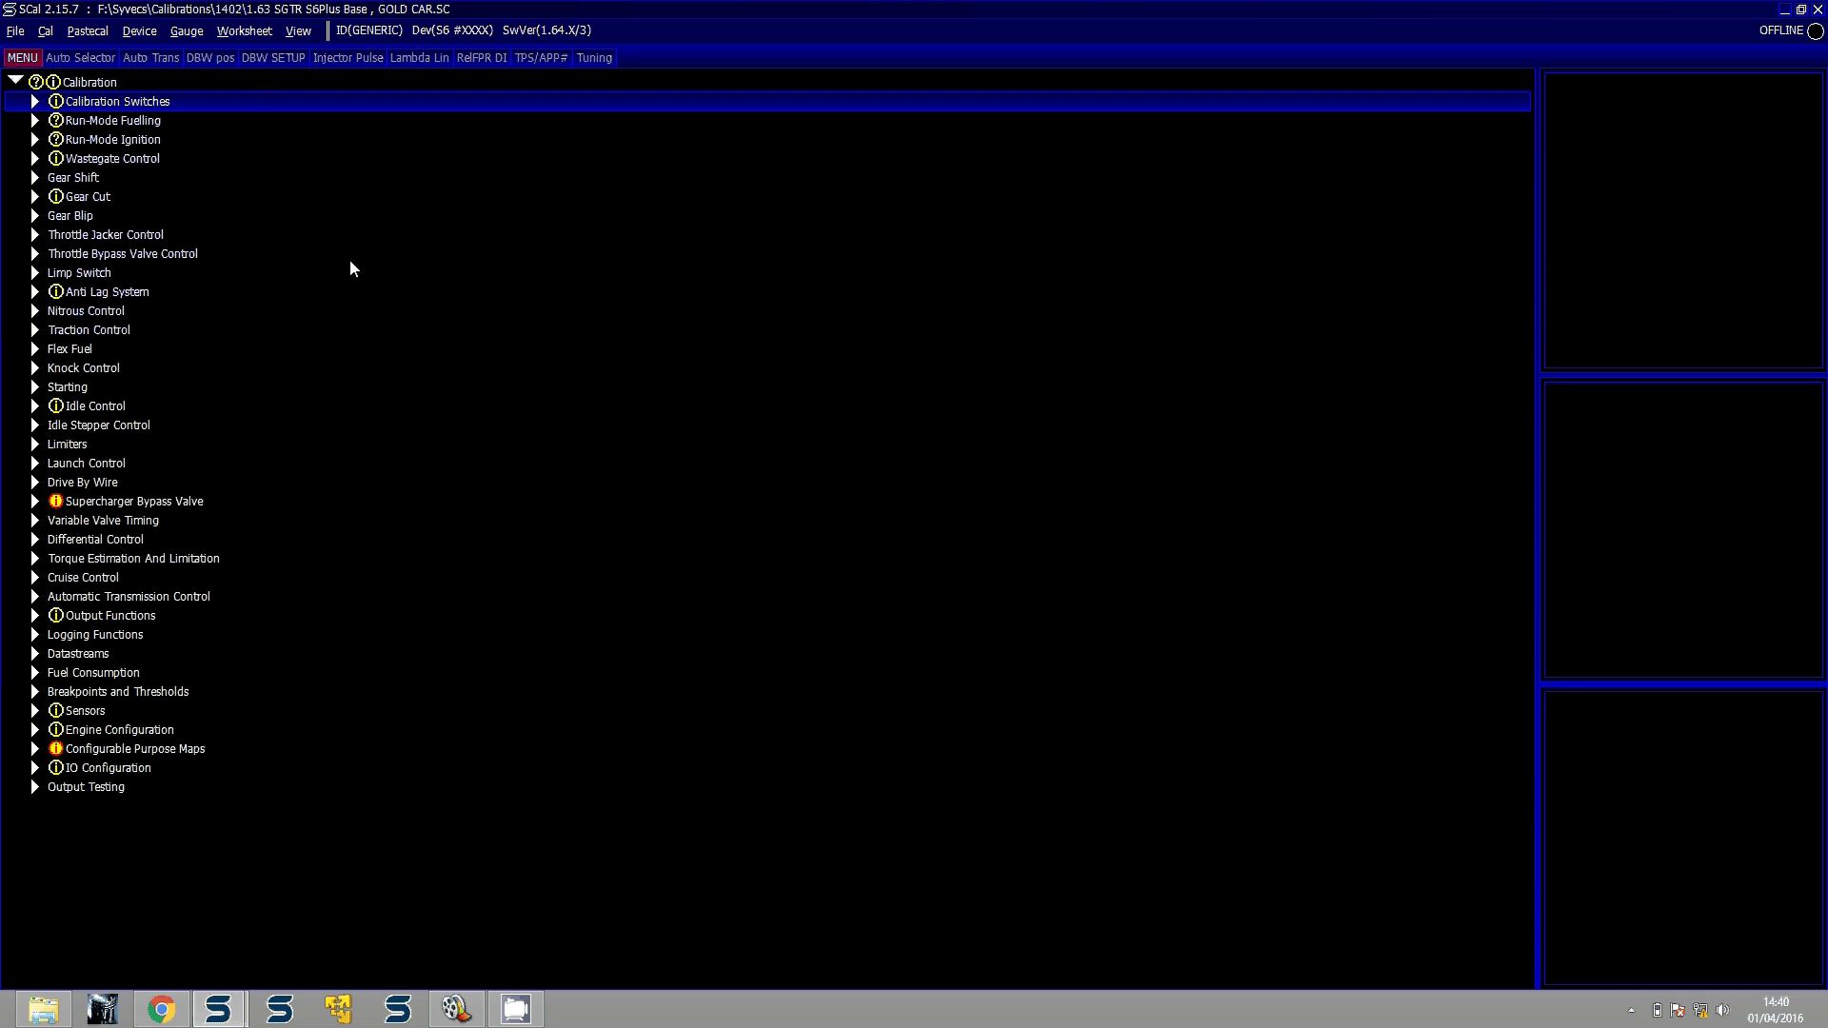
key(alt+f)
key(Down)
key(Down)
key(Return)
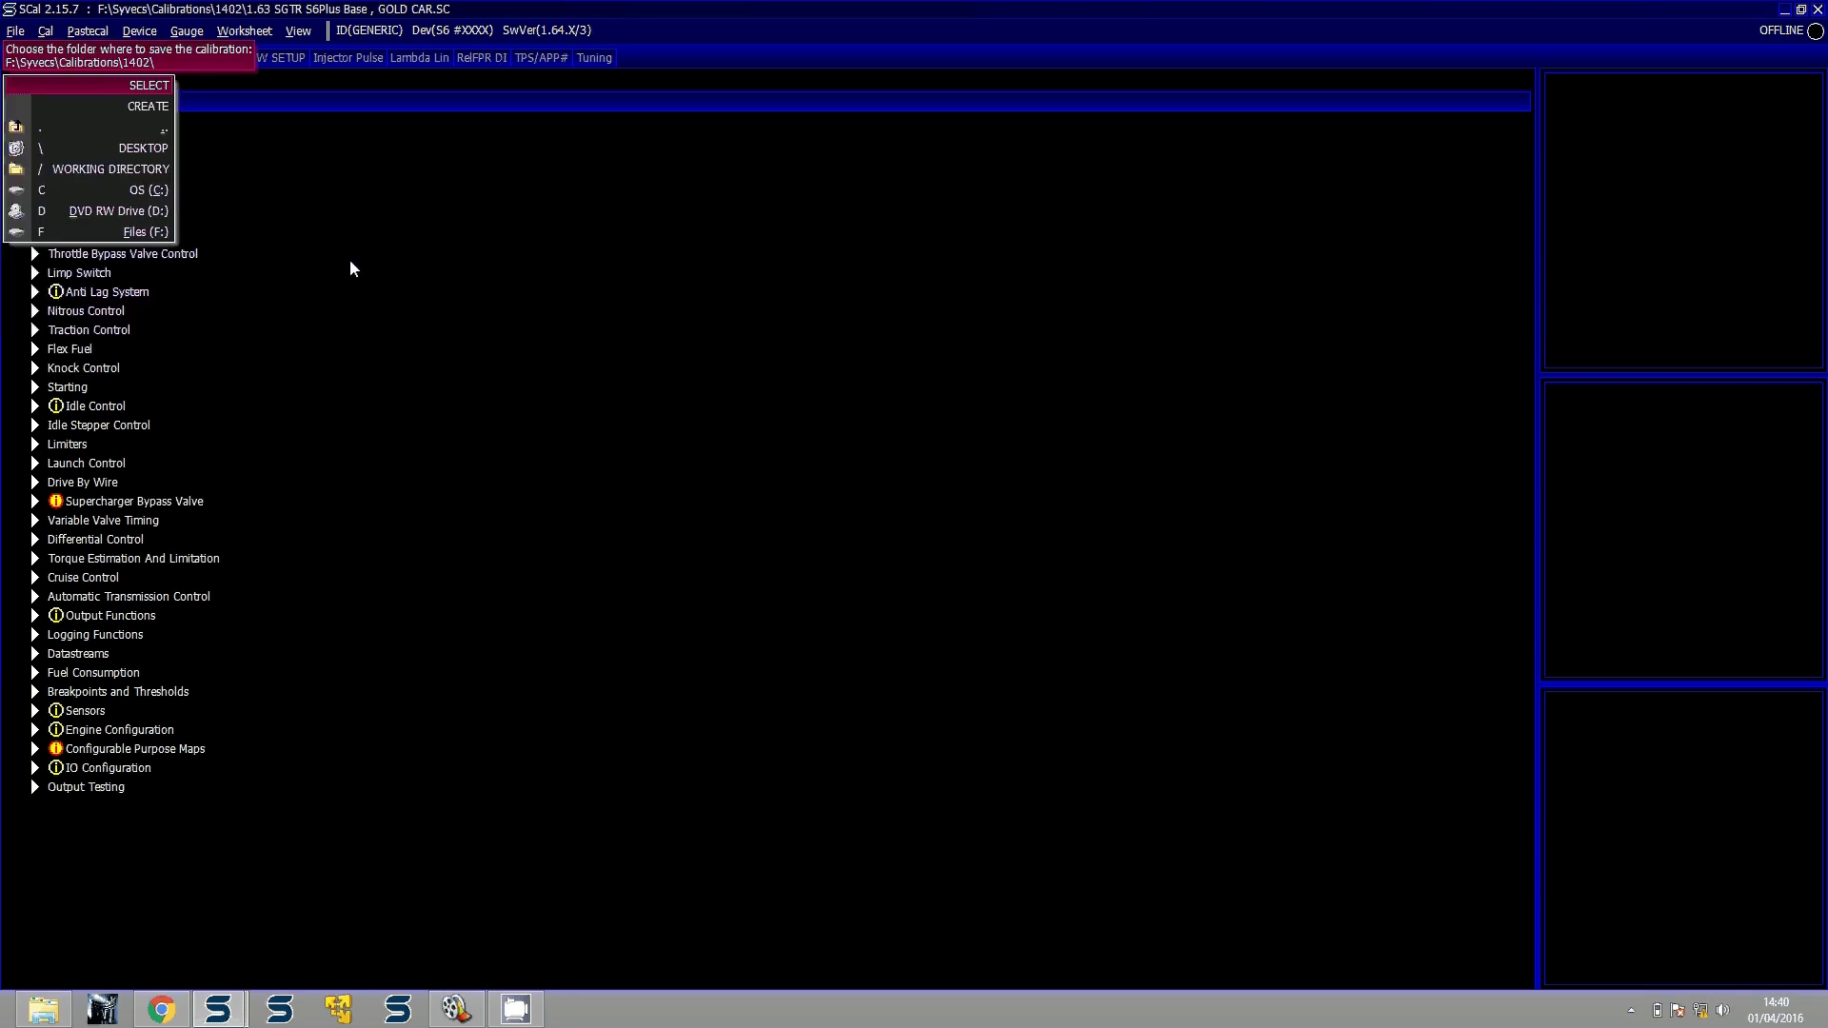
key(backslash)
key(Escape)
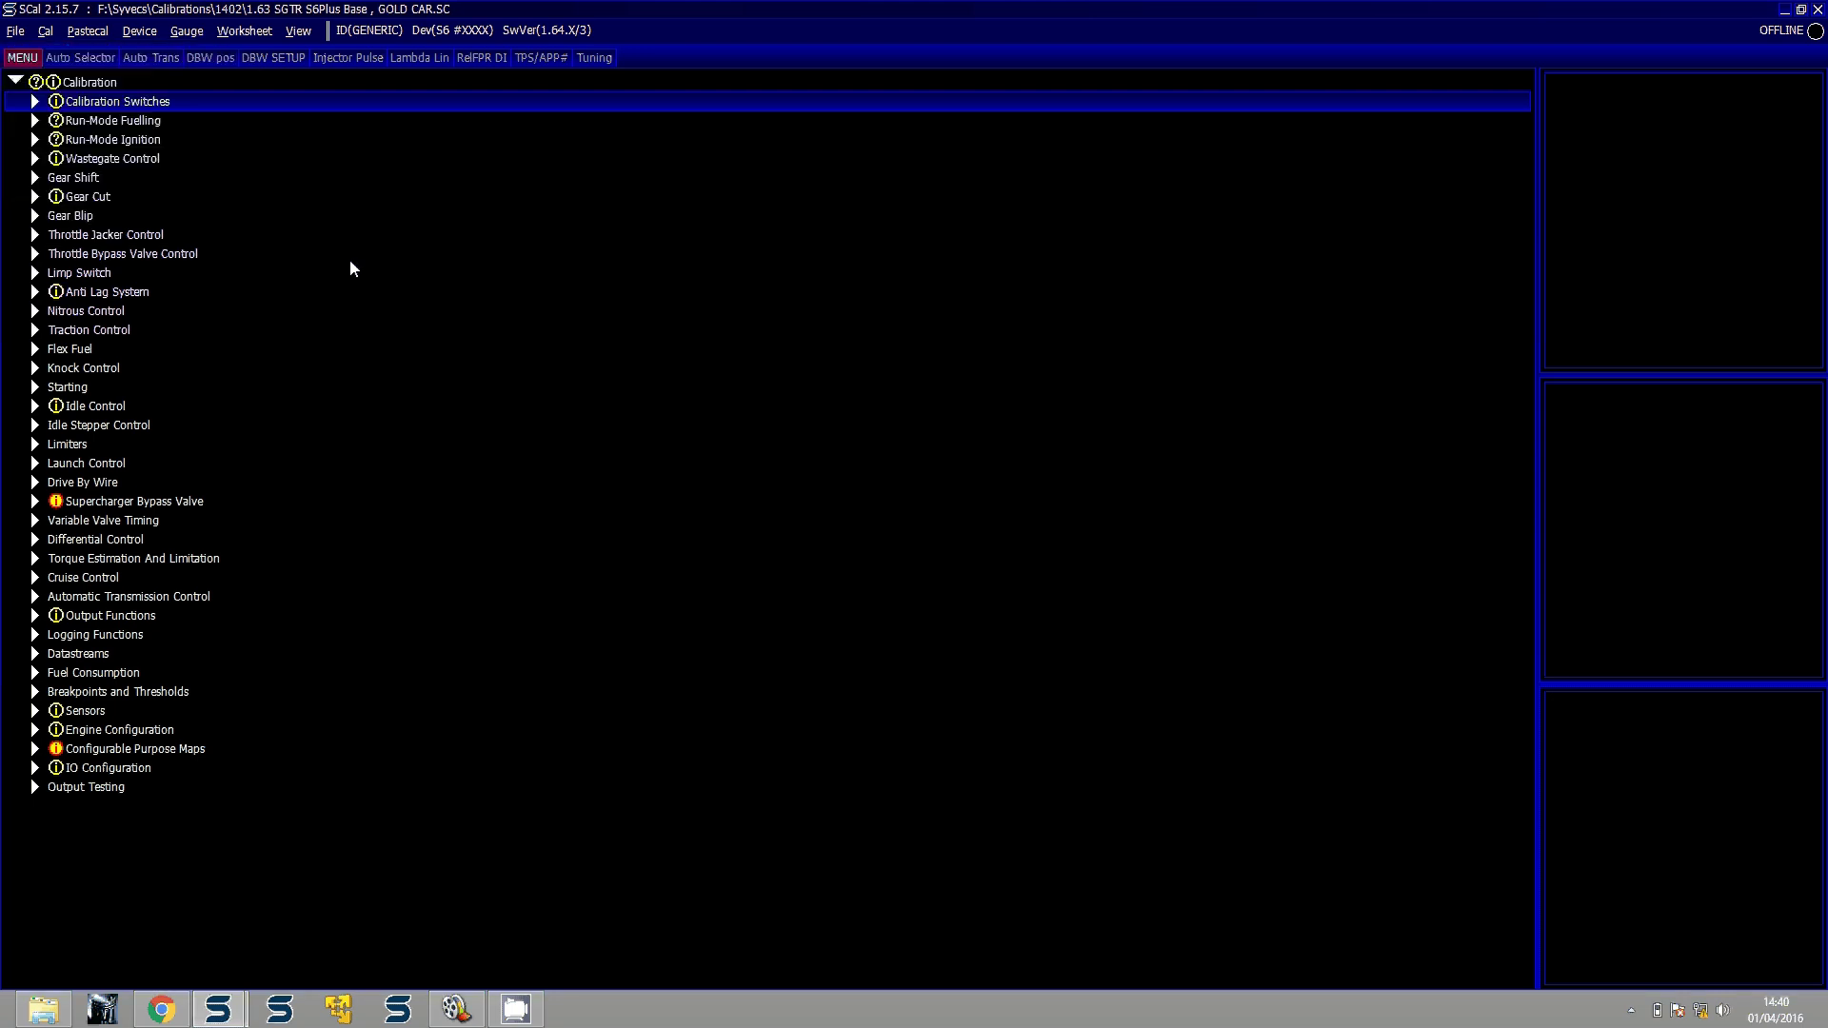
Close the open calibration file
key(alt+f)
key(c)
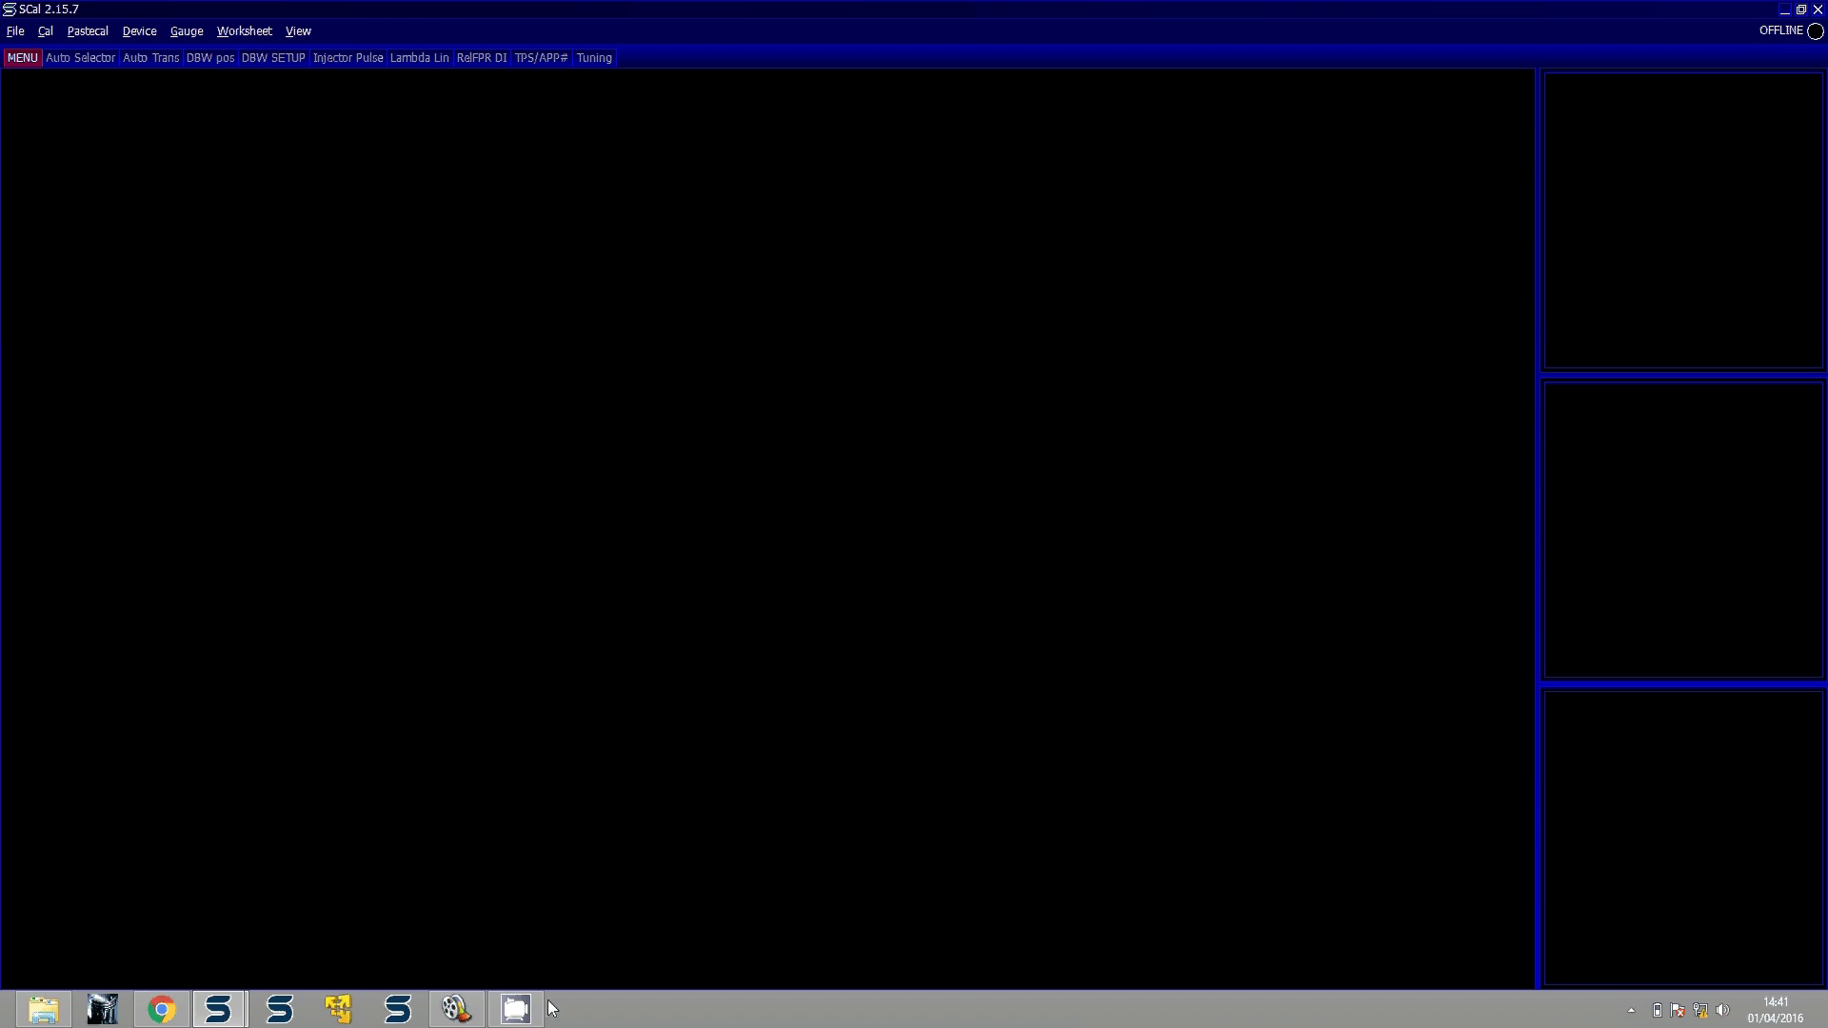
click(516, 1009)
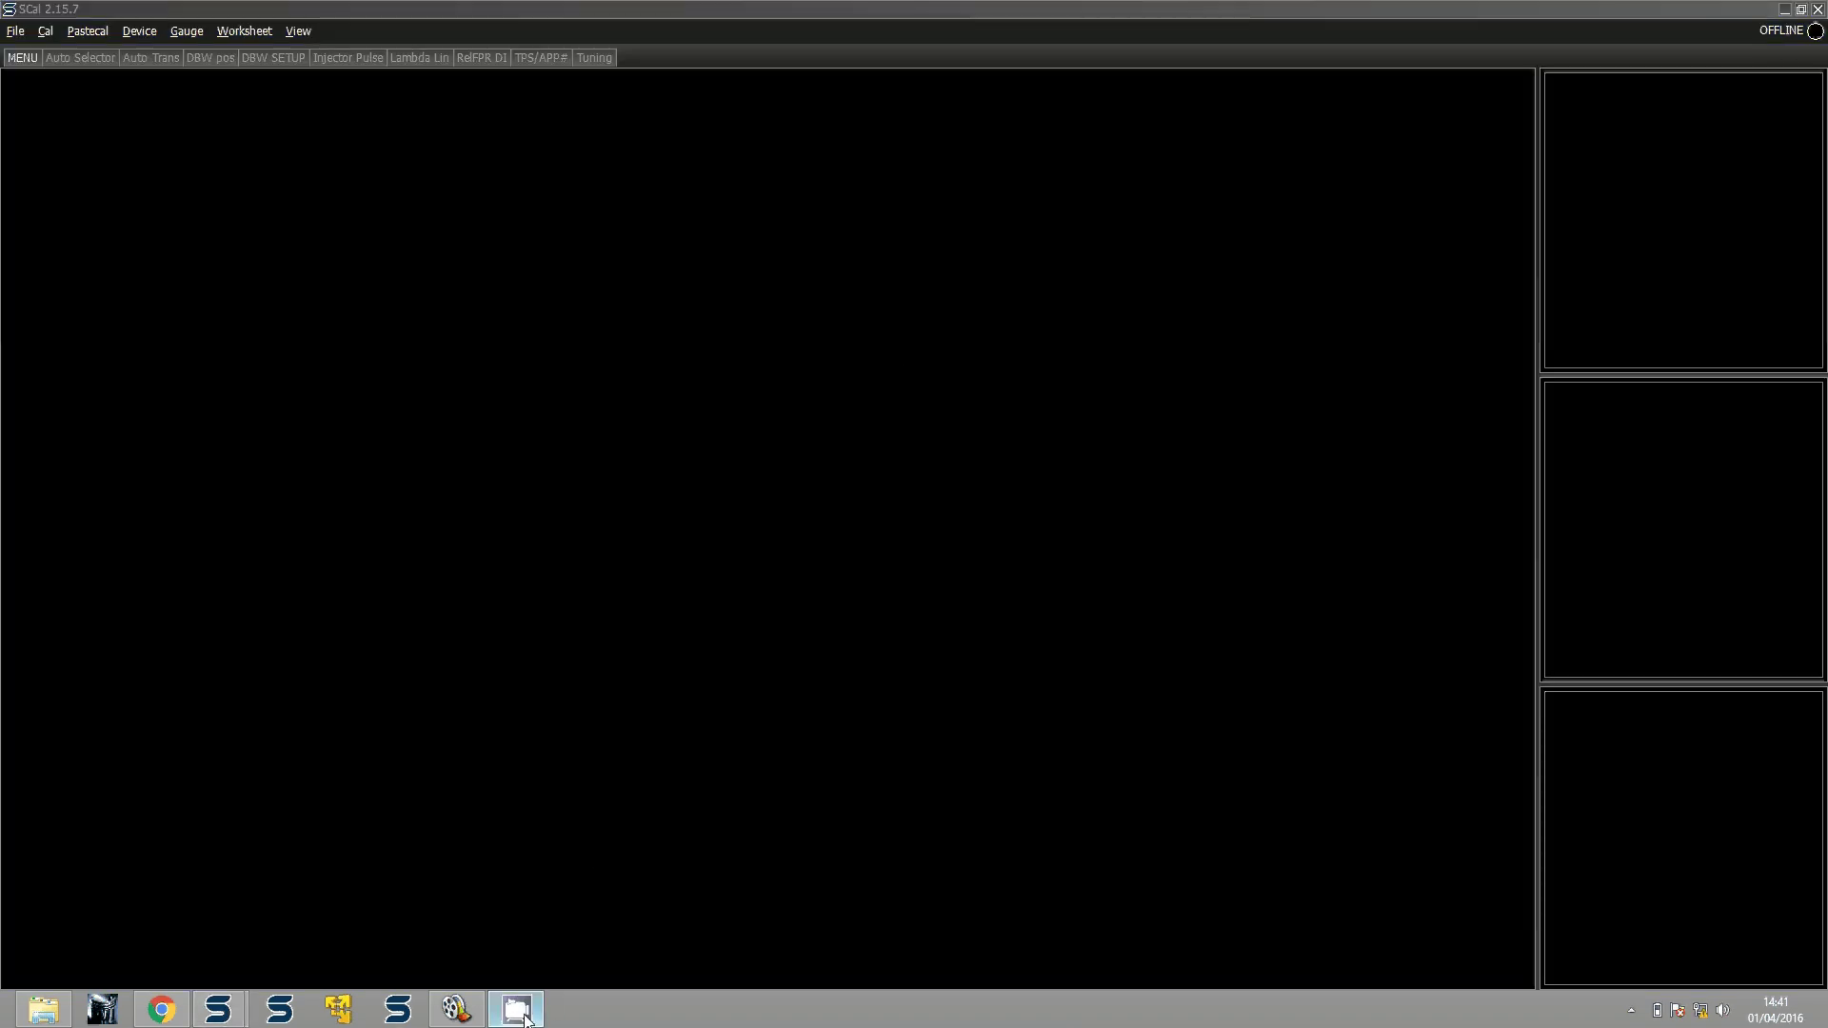
key(alt+Tab)
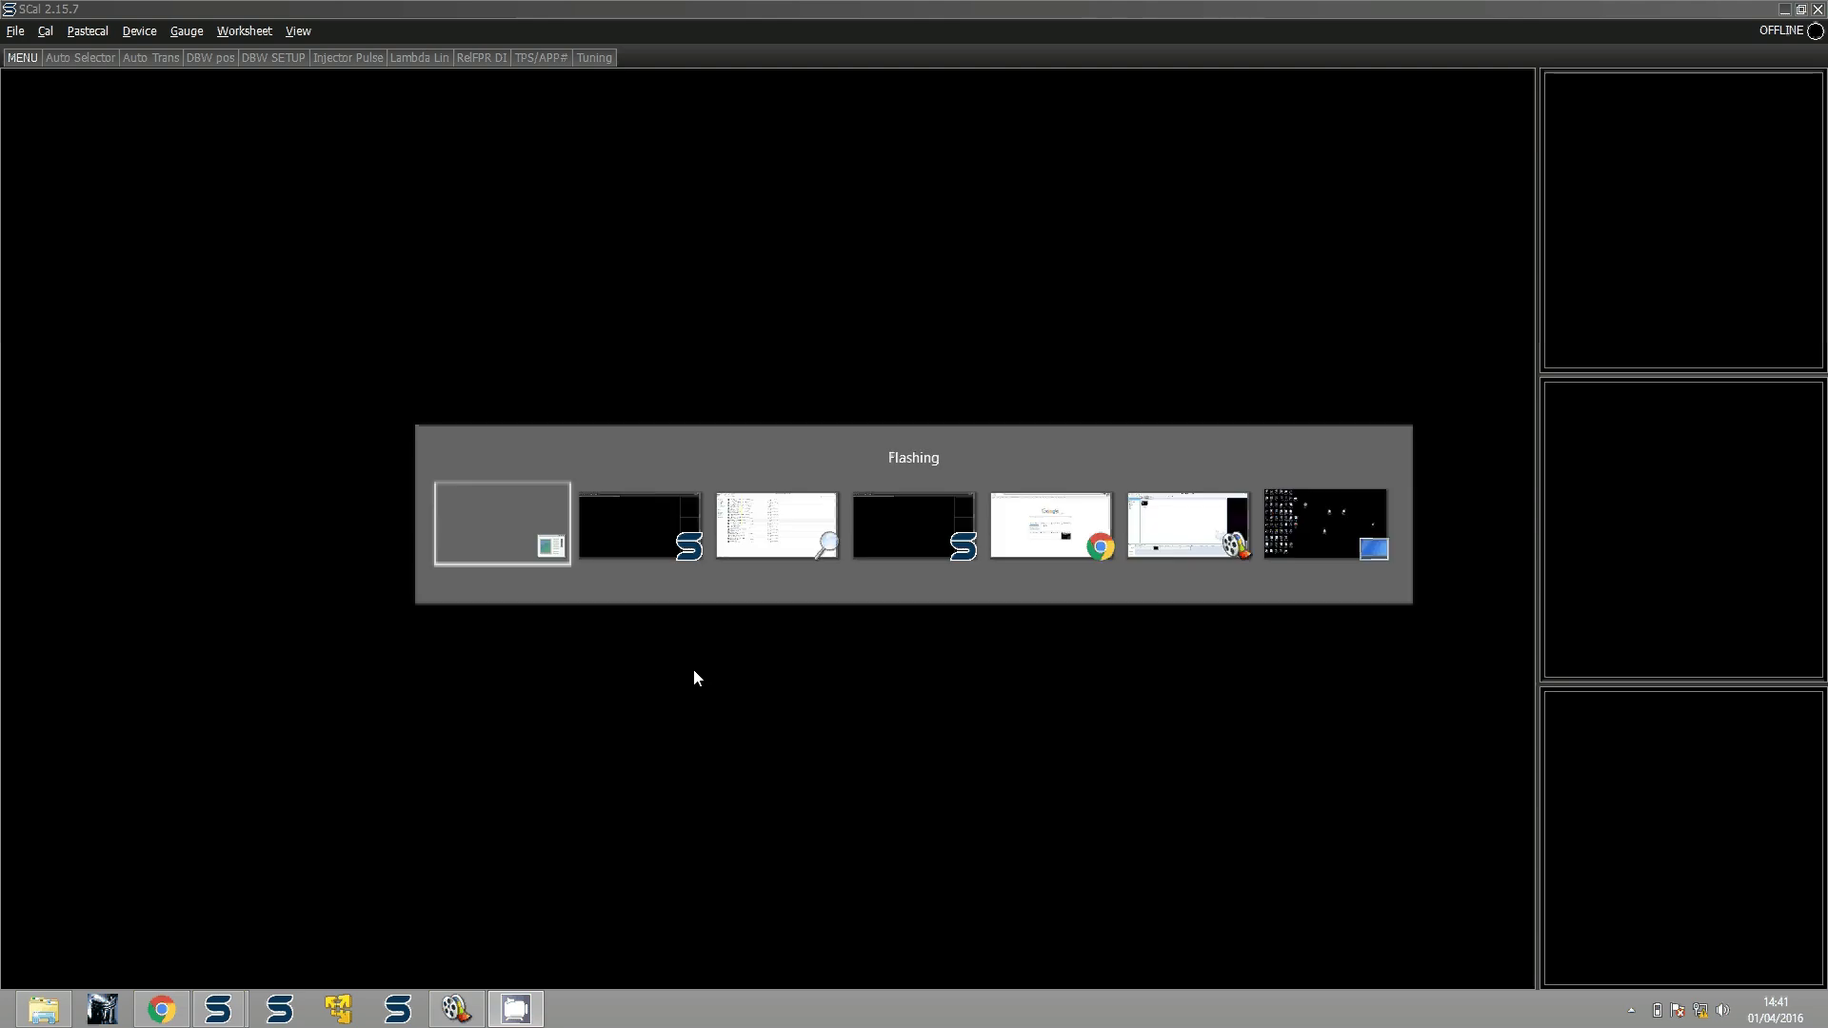
key(alt+Tab)
key(alt+Tab)
key(alt+Tab)
key(alt+Tab)
key(alt+Tab)
key(alt+Tab)
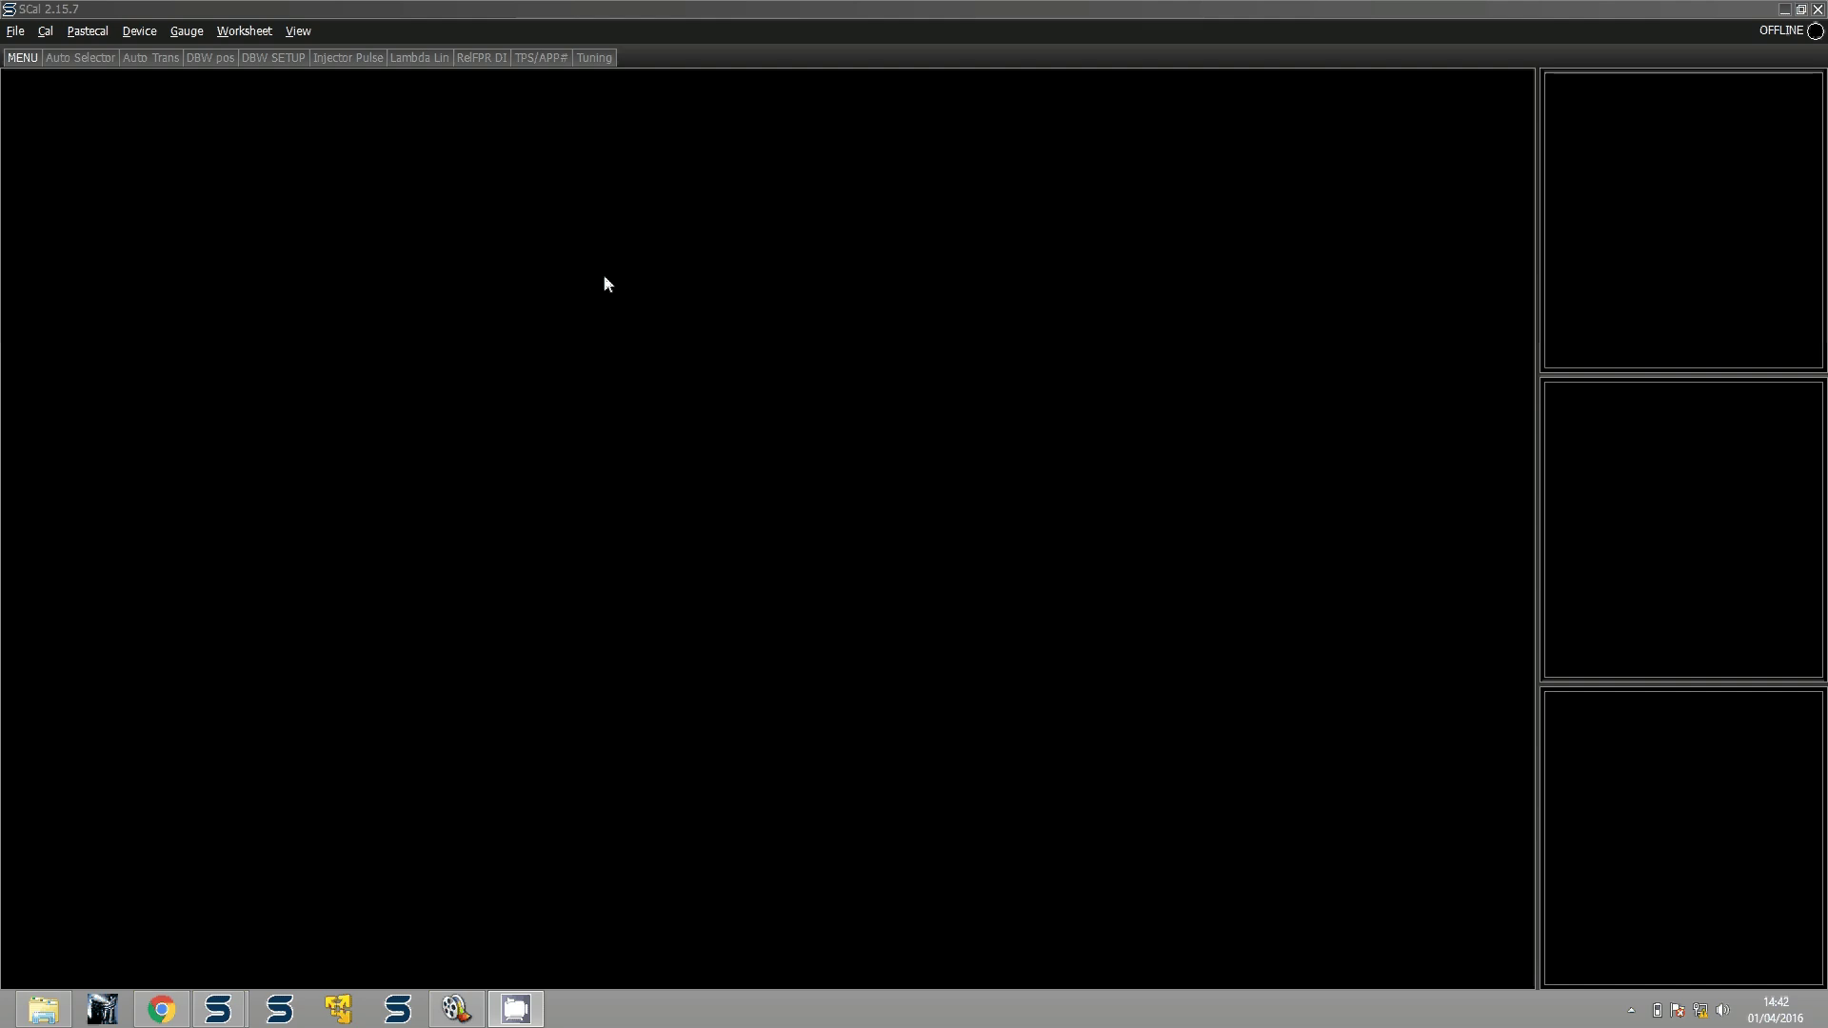
key(alt+Tab)
key(alt+Tab)
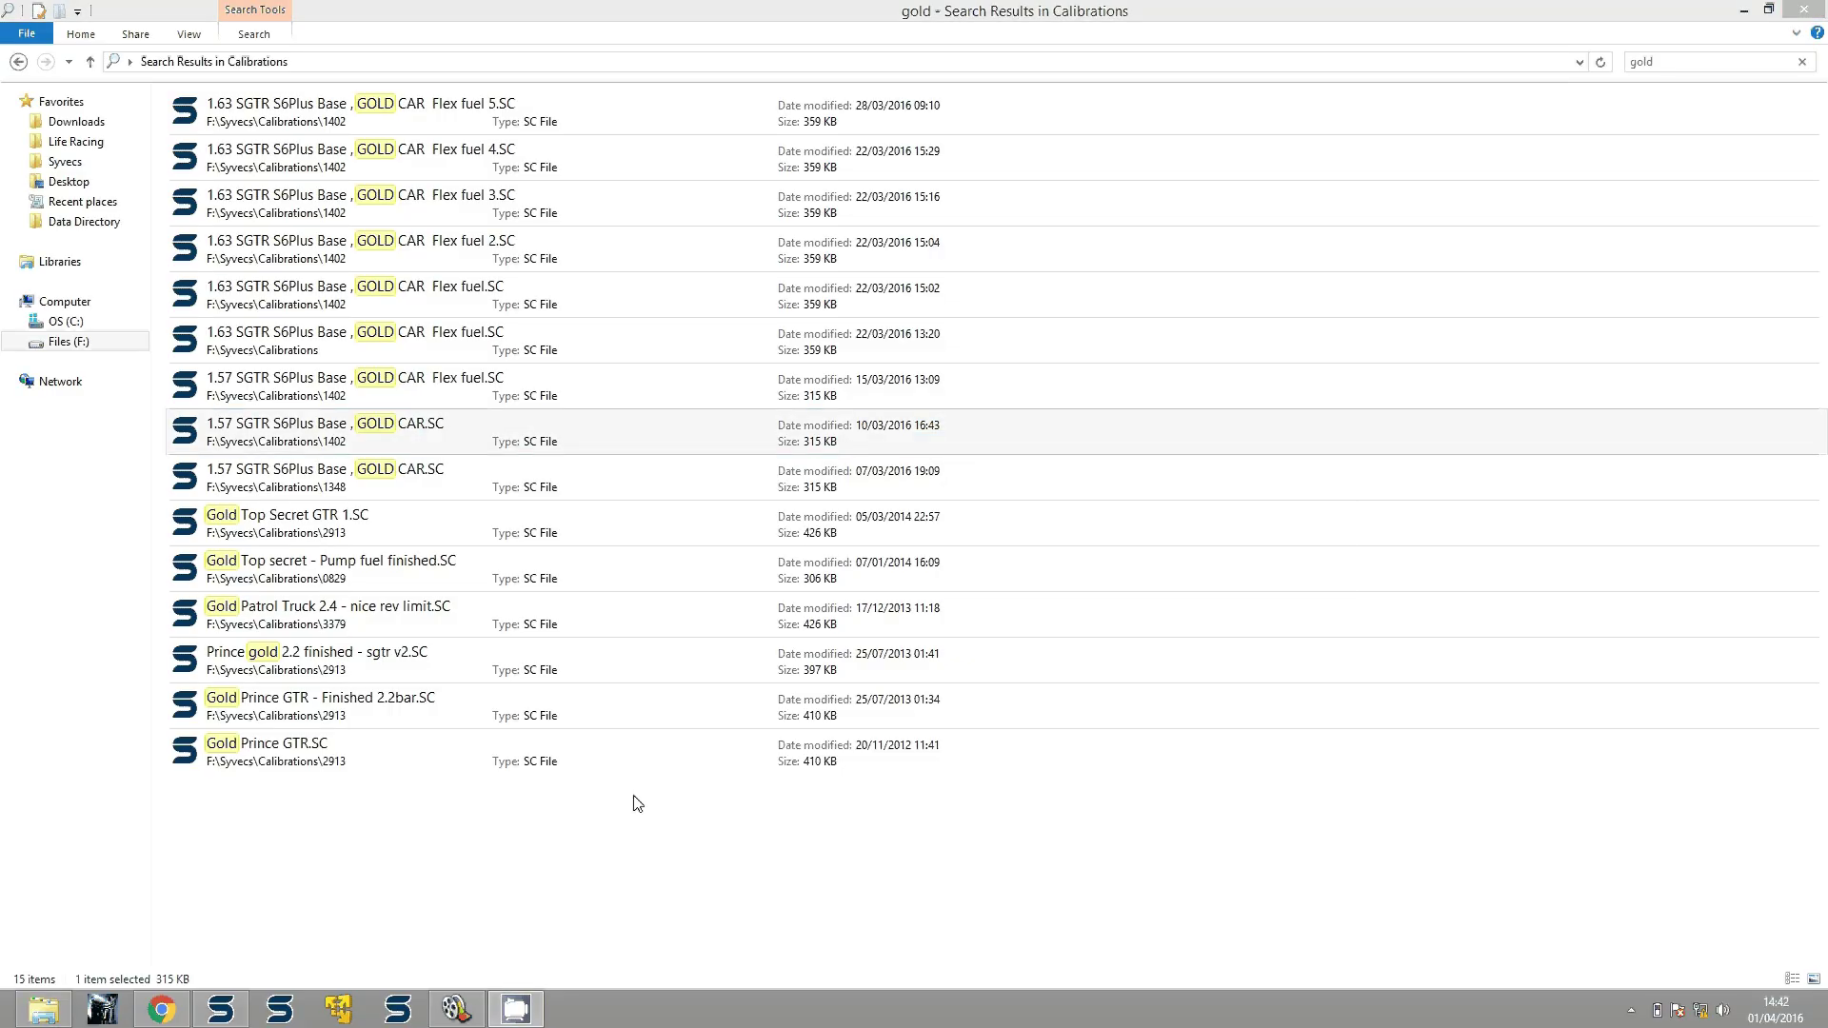
right_click(516, 1009)
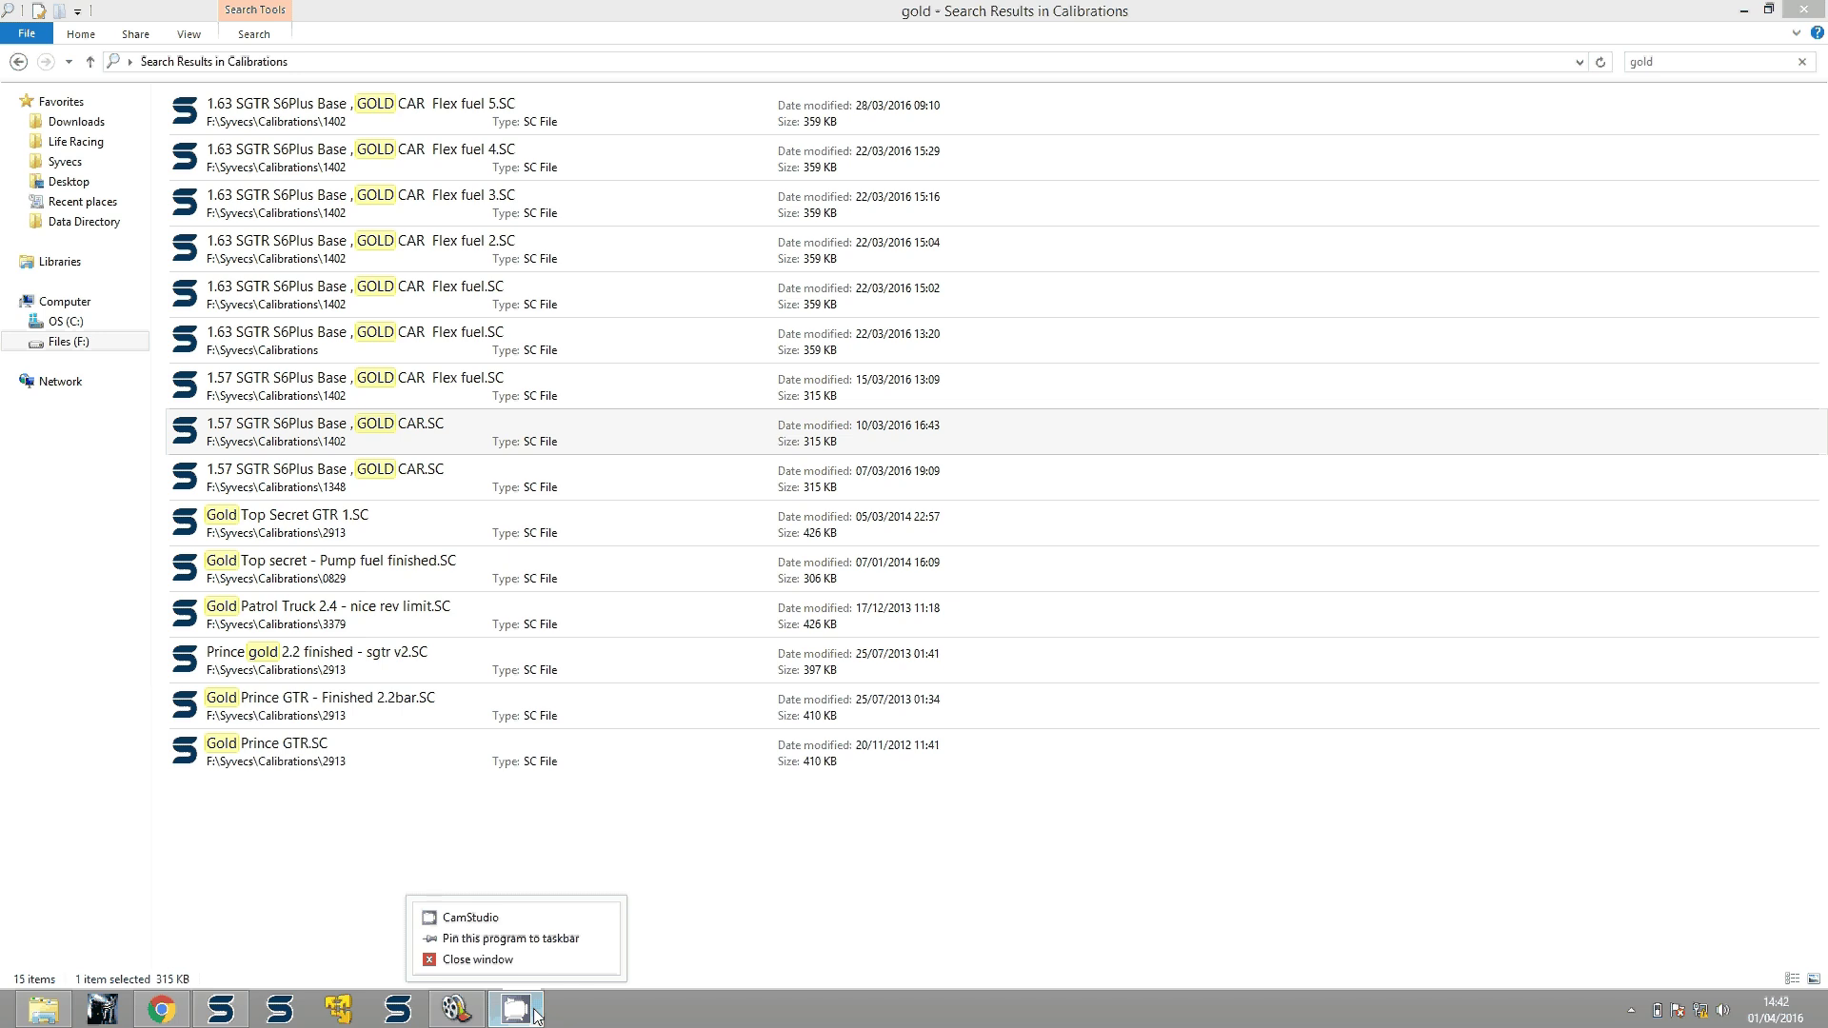
click(461, 918)
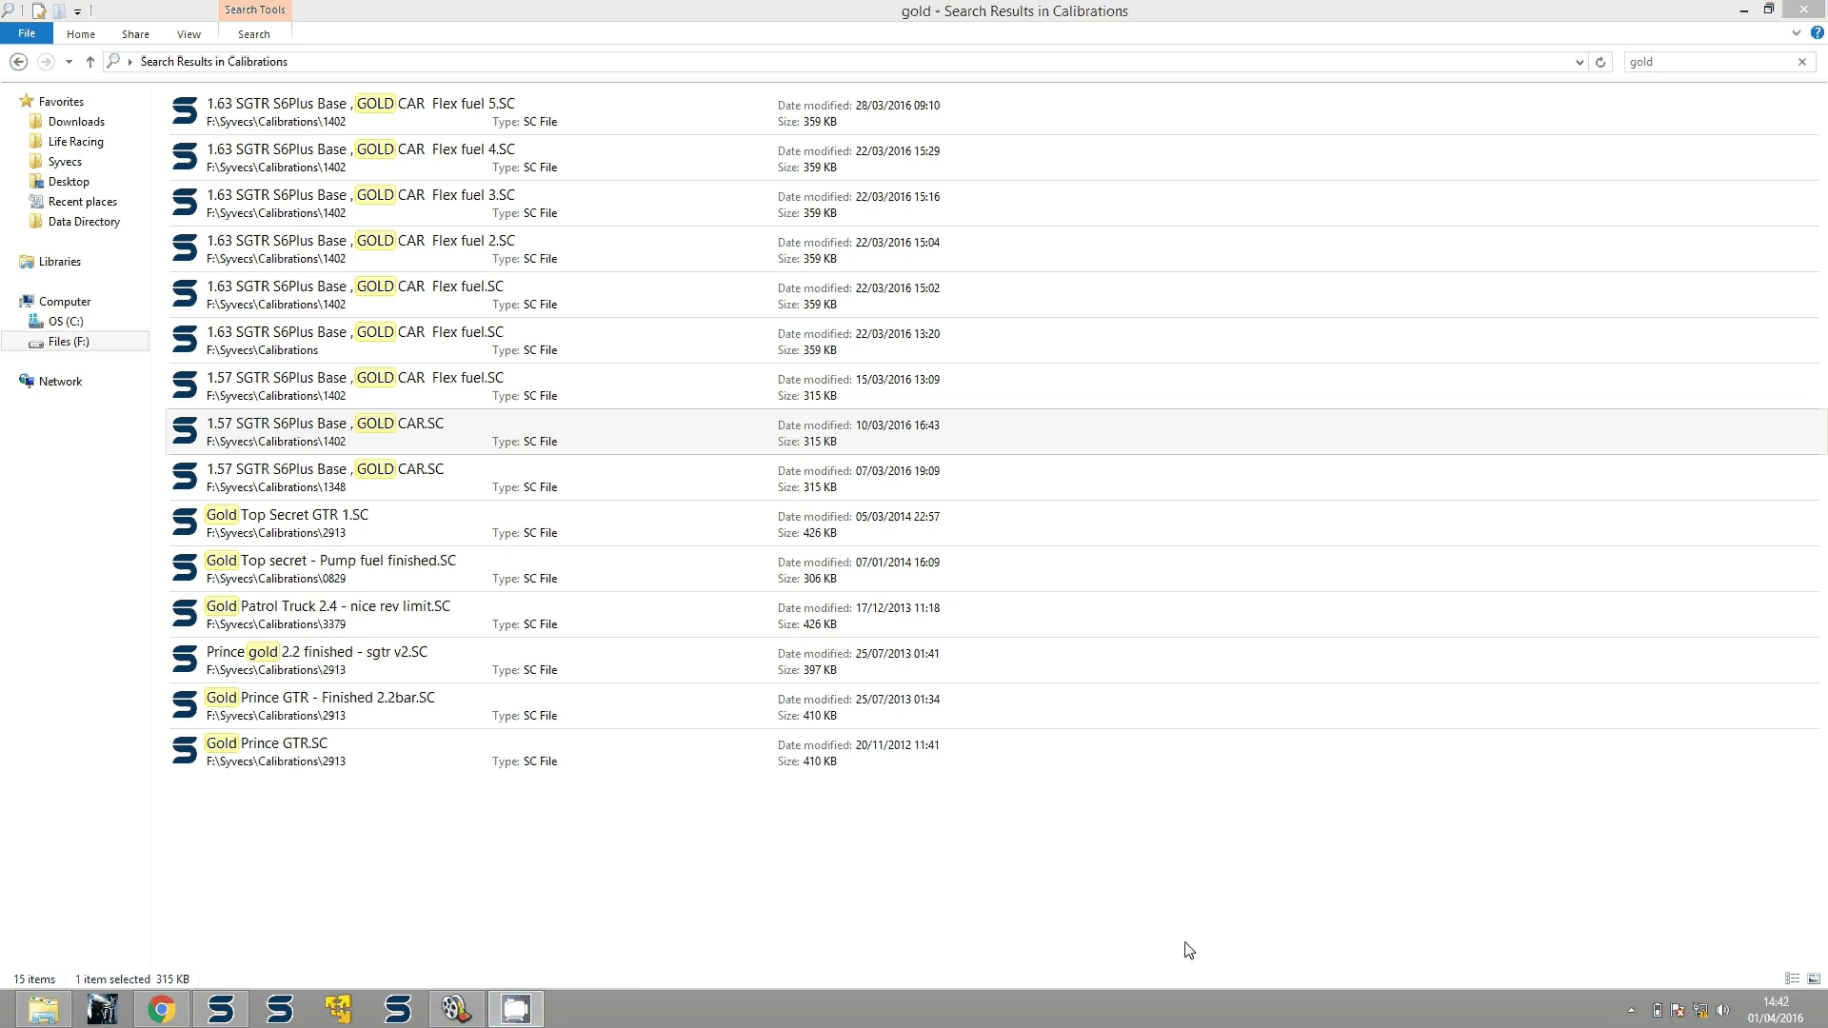
click(1631, 1010)
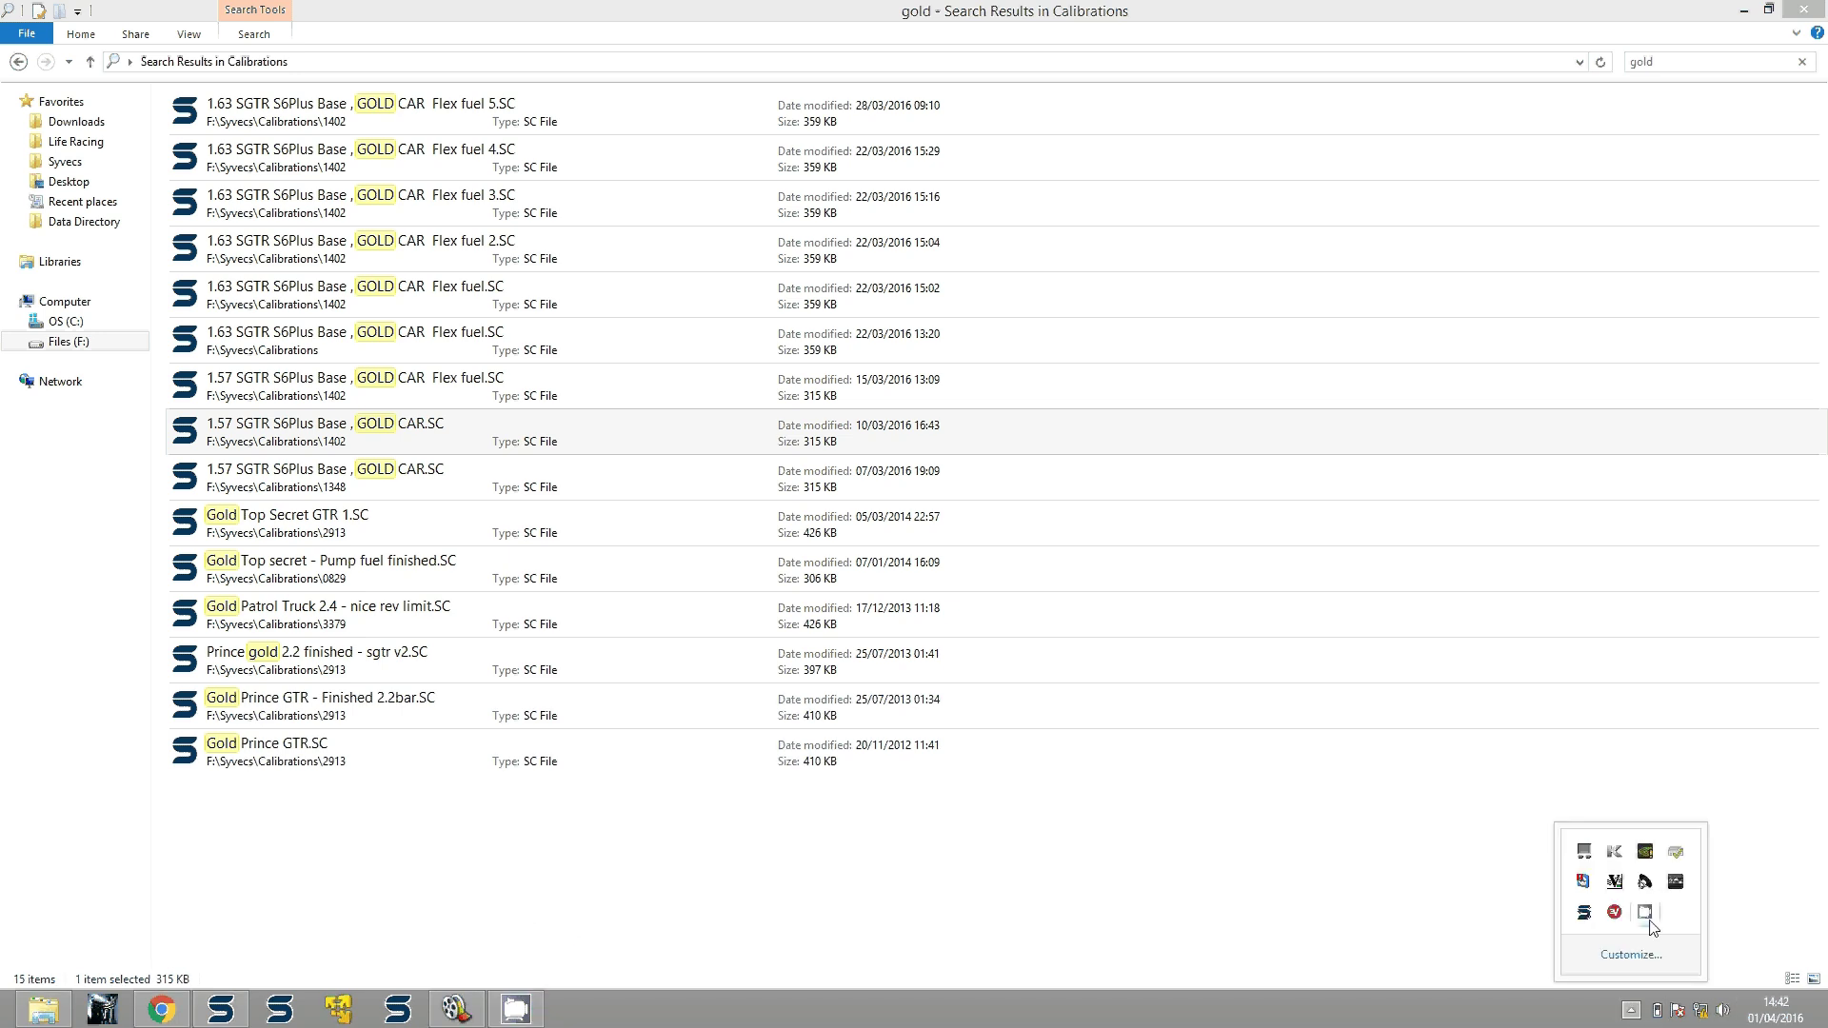